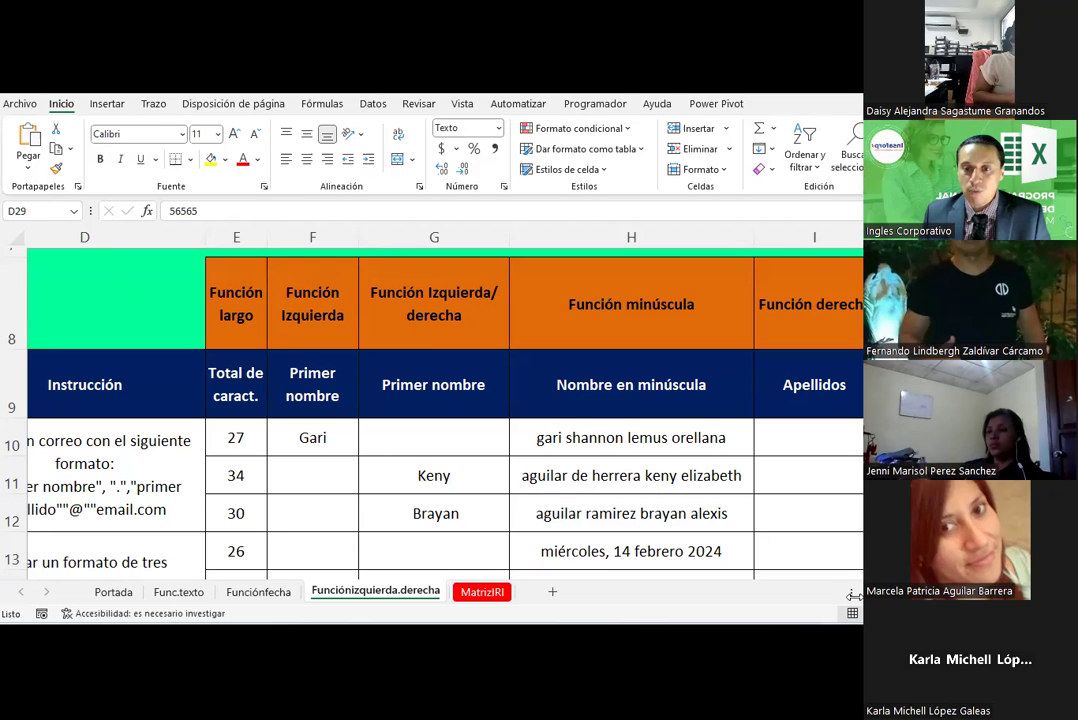
Freeze panes at E10 so rows 1–9 and columns A–D stay visible.
{"action": "left_click_drag", "start_coordinate": [855, 595], "coordinate": [698, 592]}
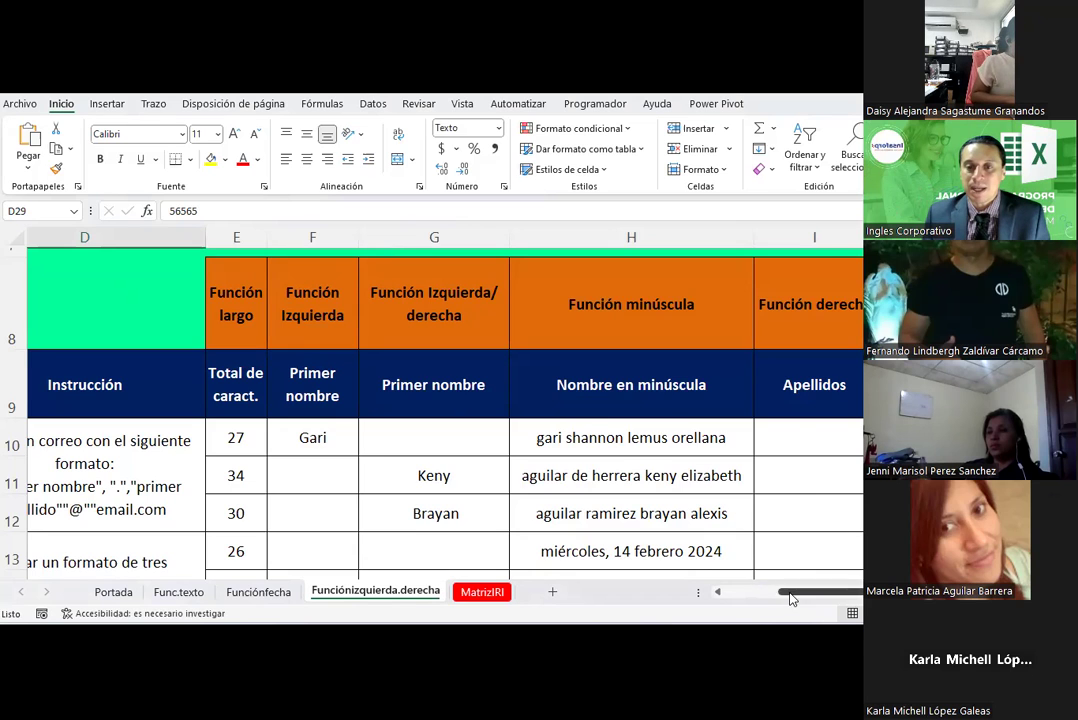
{"action": "left_click_drag", "start_coordinate": [791, 598], "coordinate": [741, 597]}
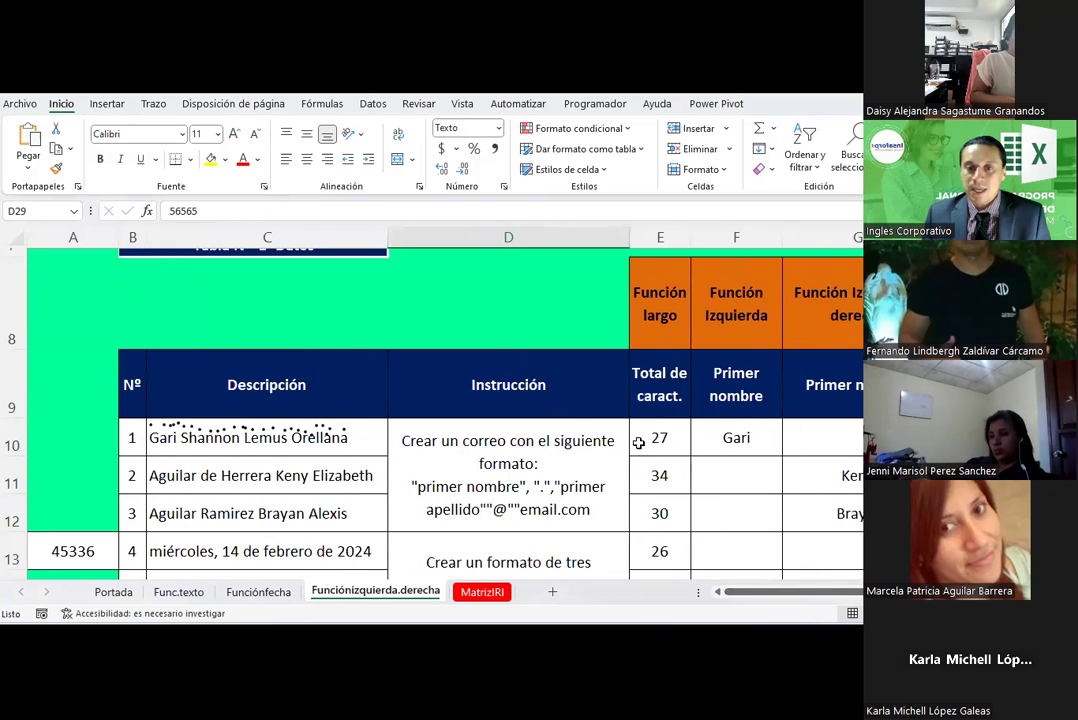
{"action": "left_click", "coordinate": [638, 443]}
{"action": "scroll", "coordinate": [638, 440], "scroll_direction": "up", "scroll_amount": 2}
{"action": "scroll", "coordinate": [640, 438], "scroll_direction": "down", "scroll_amount": 2}
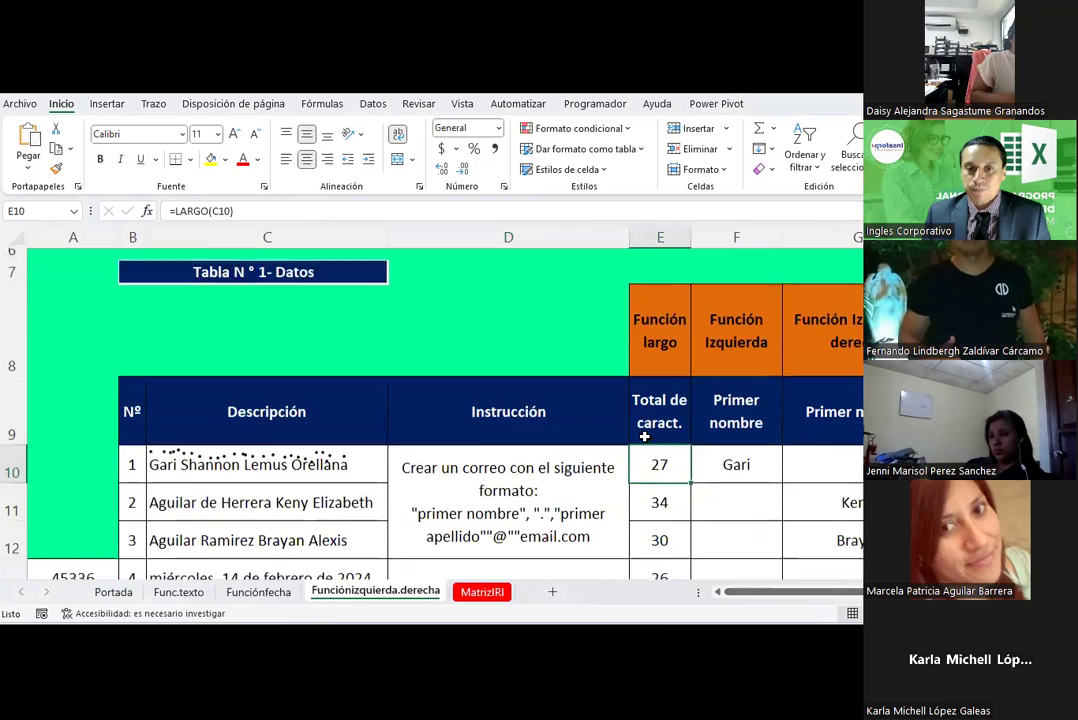
{"action": "scroll", "coordinate": [645, 437], "scroll_direction": "down", "scroll_amount": 1}
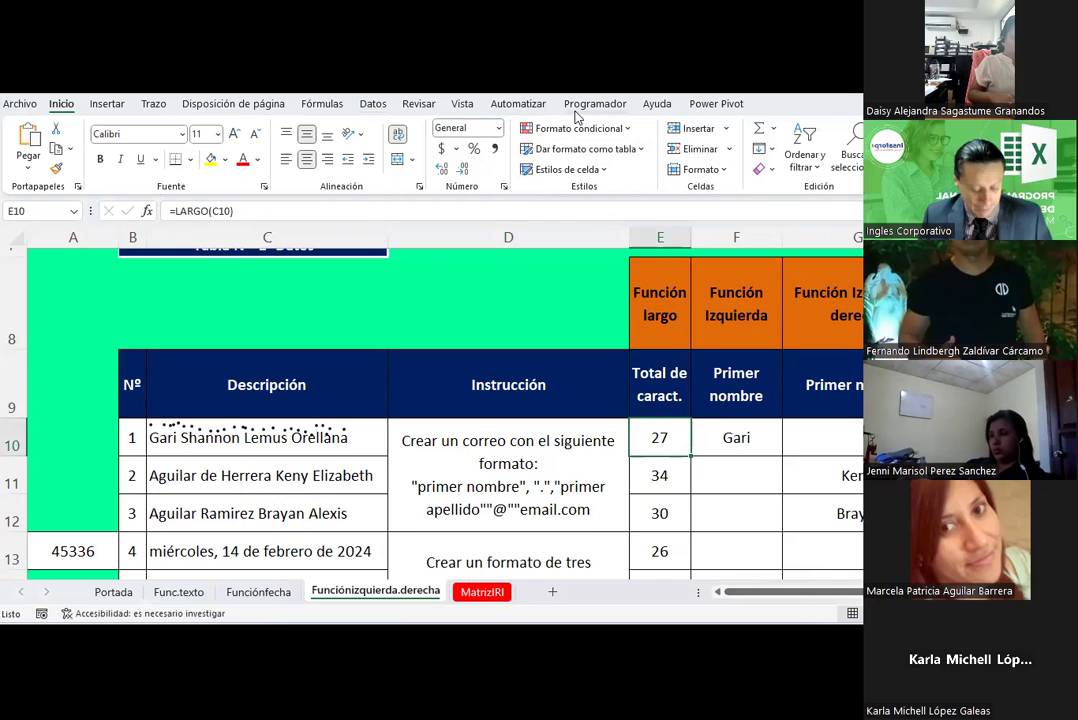
{"action": "left_click", "coordinate": [463, 106]}
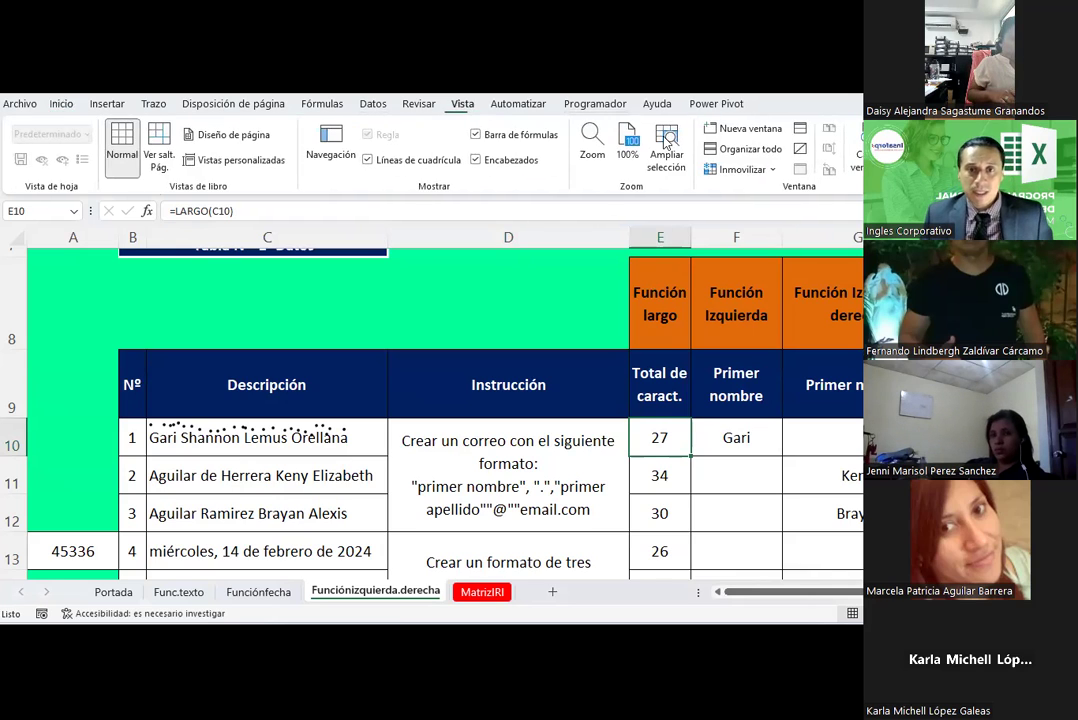
{"action": "left_click", "coordinate": [771, 170]}
{"action": "left_click", "coordinate": [770, 188]}
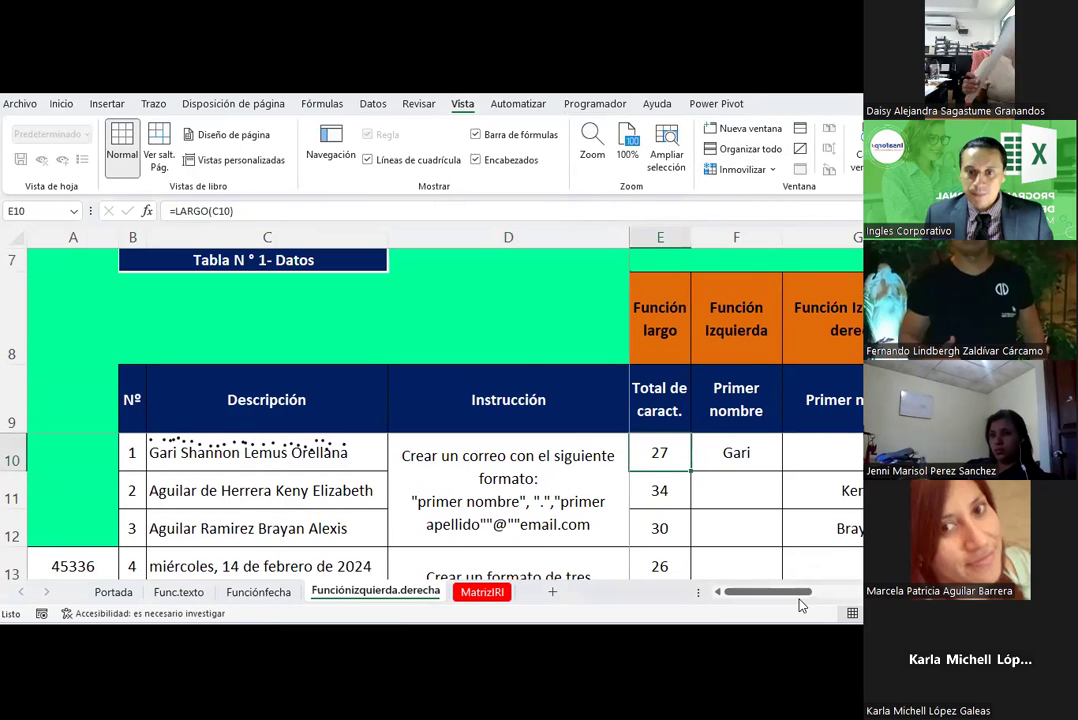
Check the Función largo header in E8 and the LARGO formula in E10.
{"action": "scroll", "coordinate": [735, 443], "scroll_direction": "down", "scroll_amount": 2}
{"action": "scroll", "coordinate": [735, 443], "scroll_direction": "up", "scroll_amount": 2}
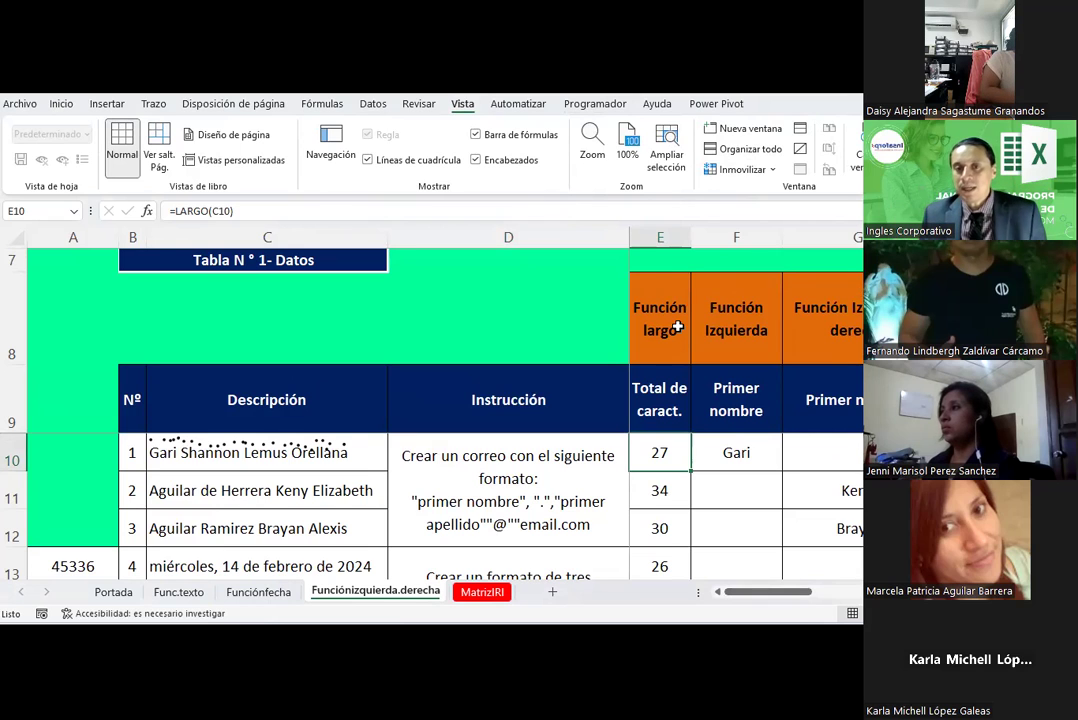
{"action": "left_click", "coordinate": [677, 327]}
{"action": "left_click", "coordinate": [666, 452]}
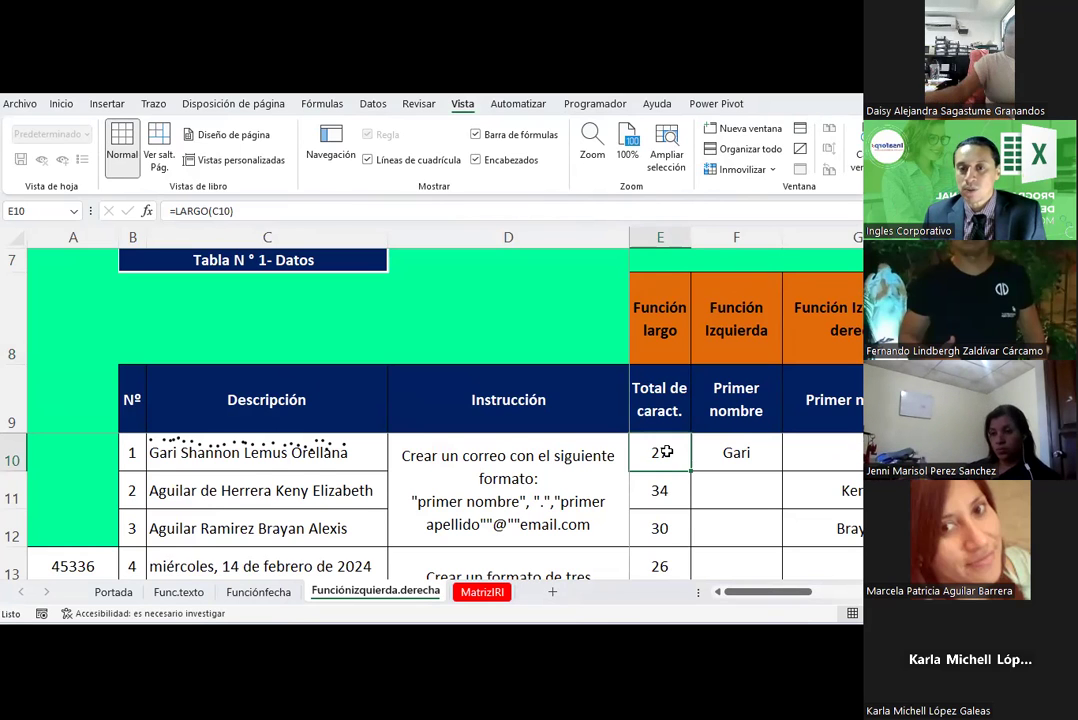
{"action": "scroll", "coordinate": [666, 452], "scroll_direction": "down", "scroll_amount": 2}
{"action": "scroll", "coordinate": [666, 452], "scroll_direction": "up", "scroll_amount": 1}
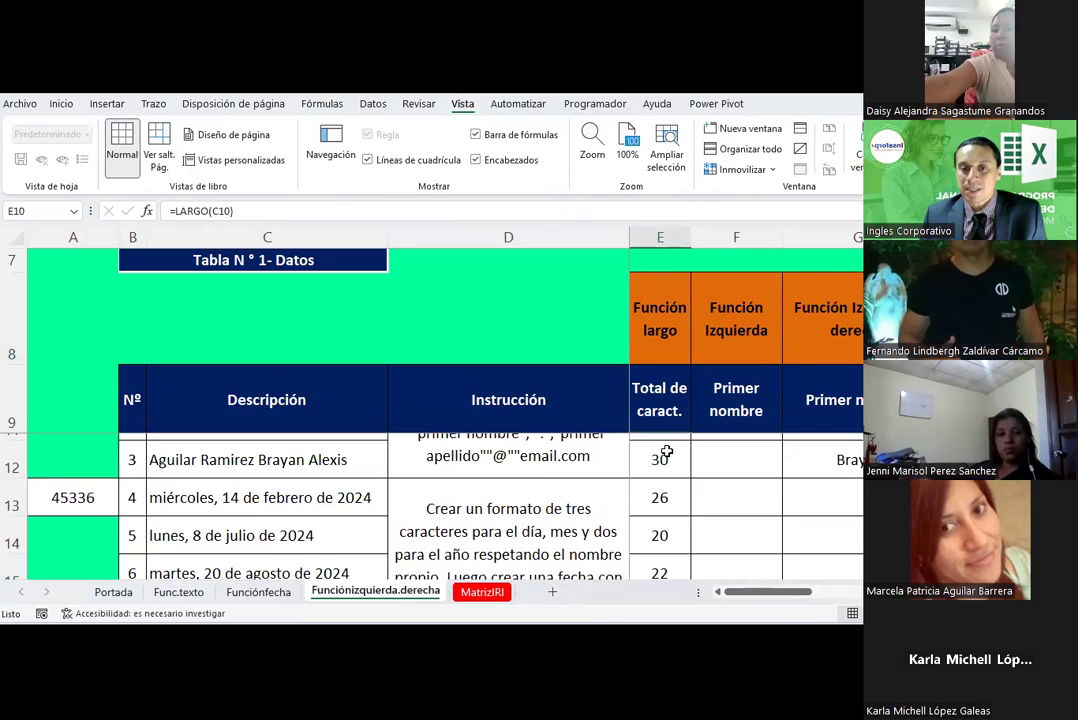
{"action": "left_click", "coordinate": [150, 497]}
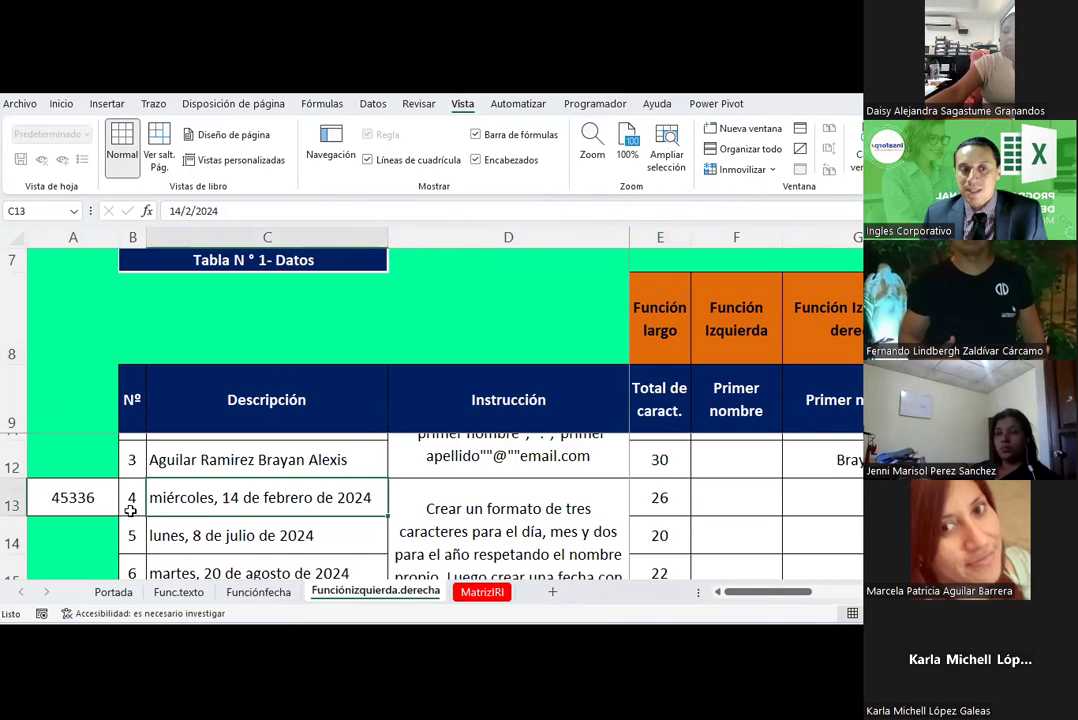
{"action": "left_click", "coordinate": [97, 496]}
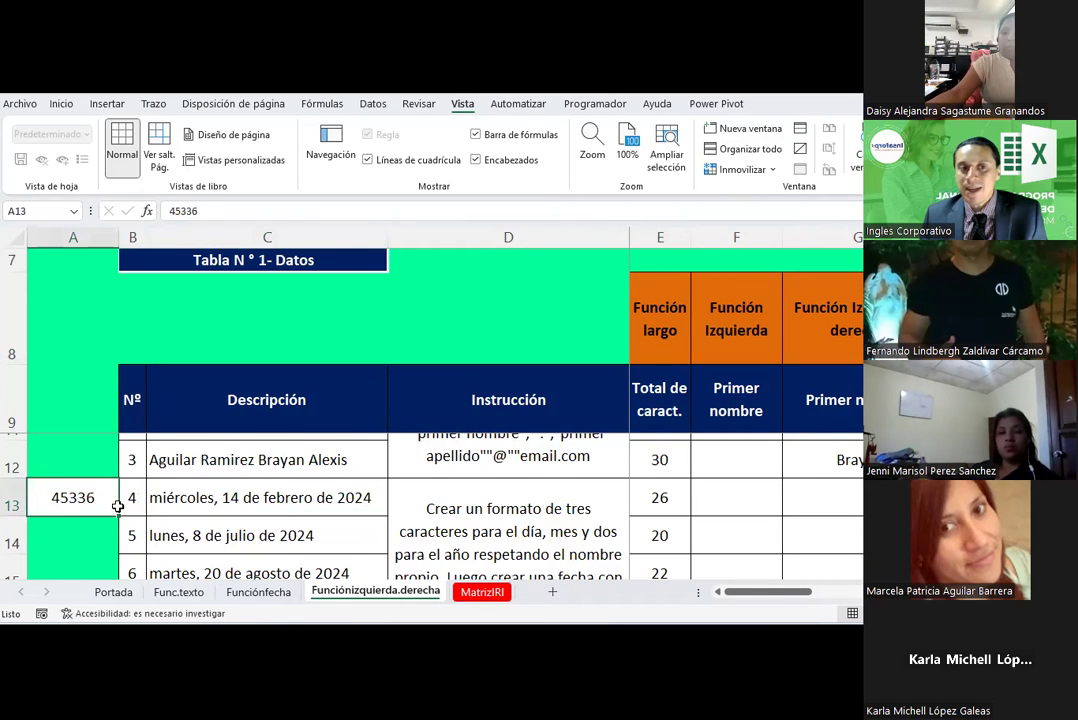
{"action": "left_click", "coordinate": [205, 497]}
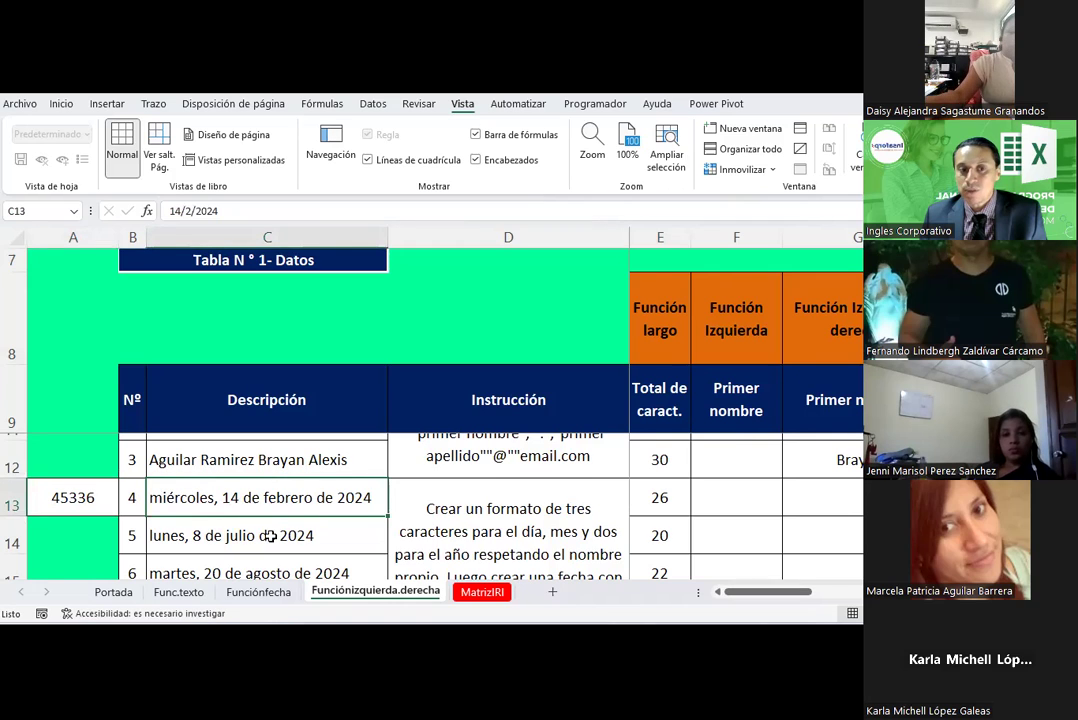
{"action": "left_click", "coordinate": [80, 500]}
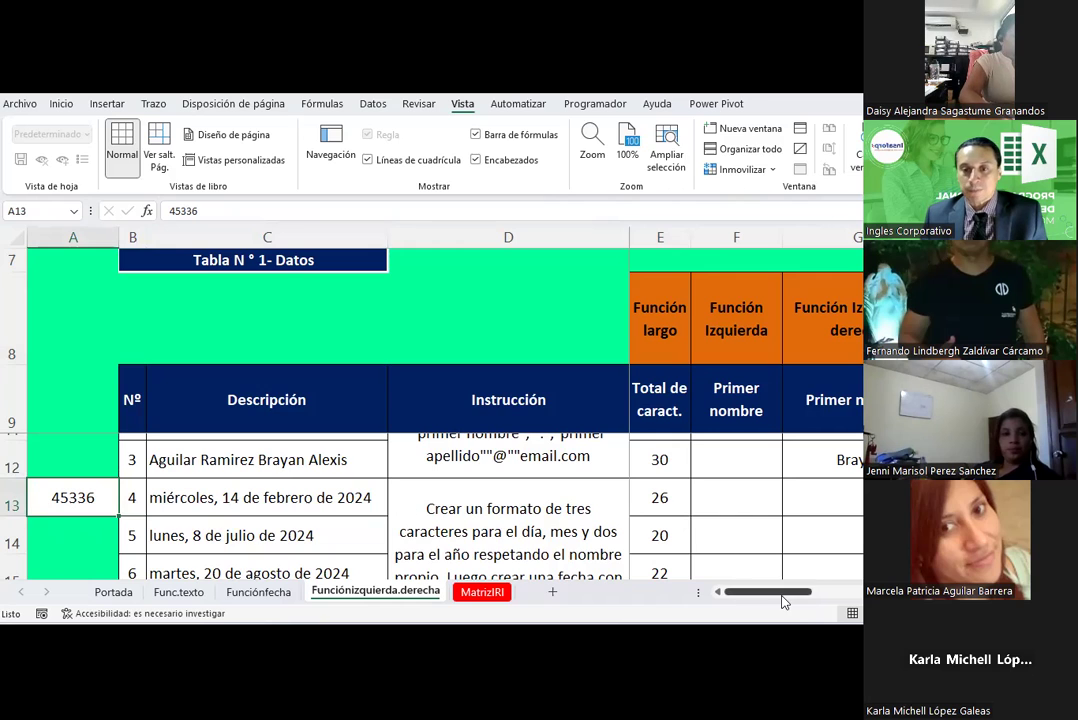
{"action": "left_click_drag", "start_coordinate": [785, 601], "coordinate": [833, 597]}
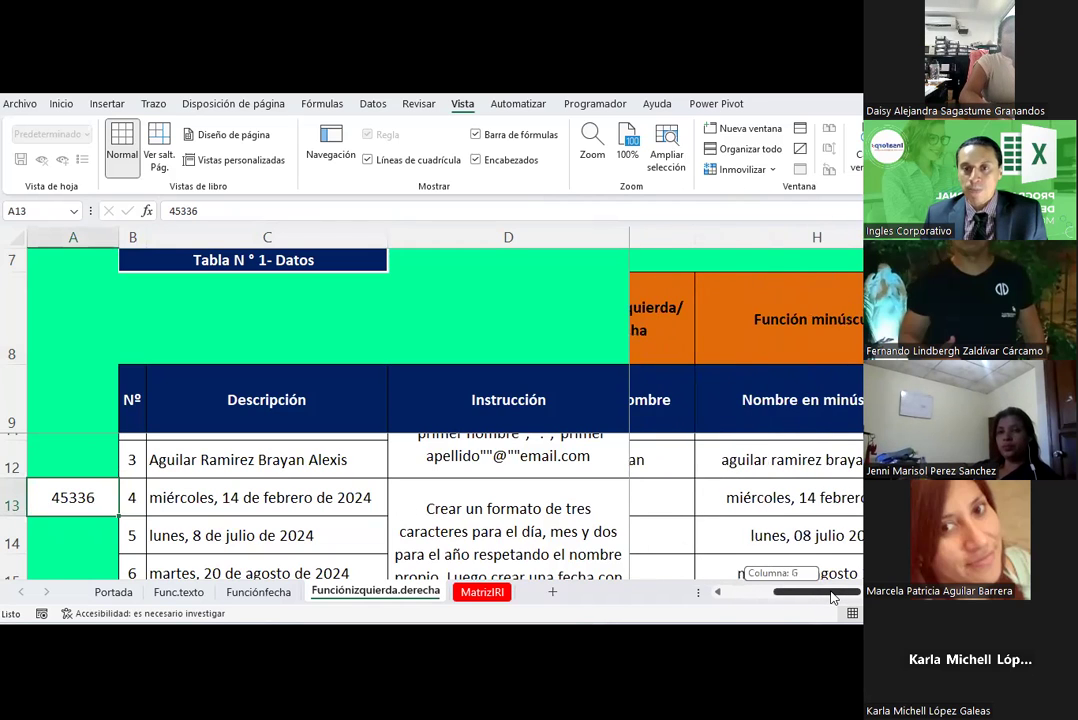
{"action": "left_click", "coordinate": [793, 488]}
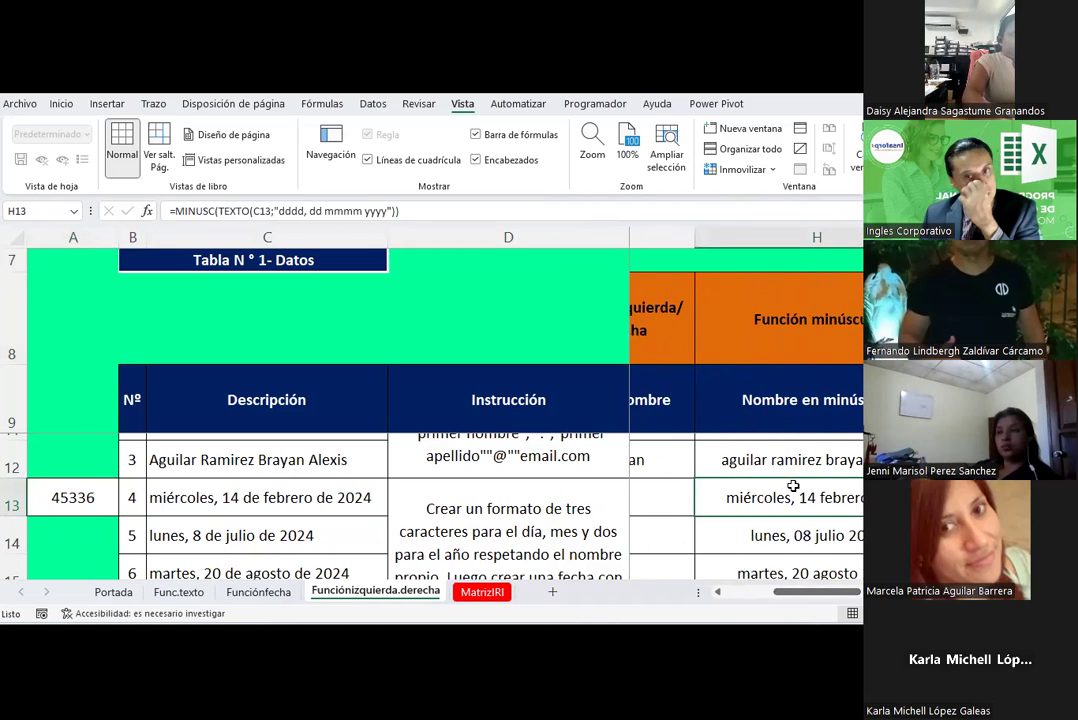
{"action": "left_click_drag", "start_coordinate": [815, 592], "coordinate": [768, 592]}
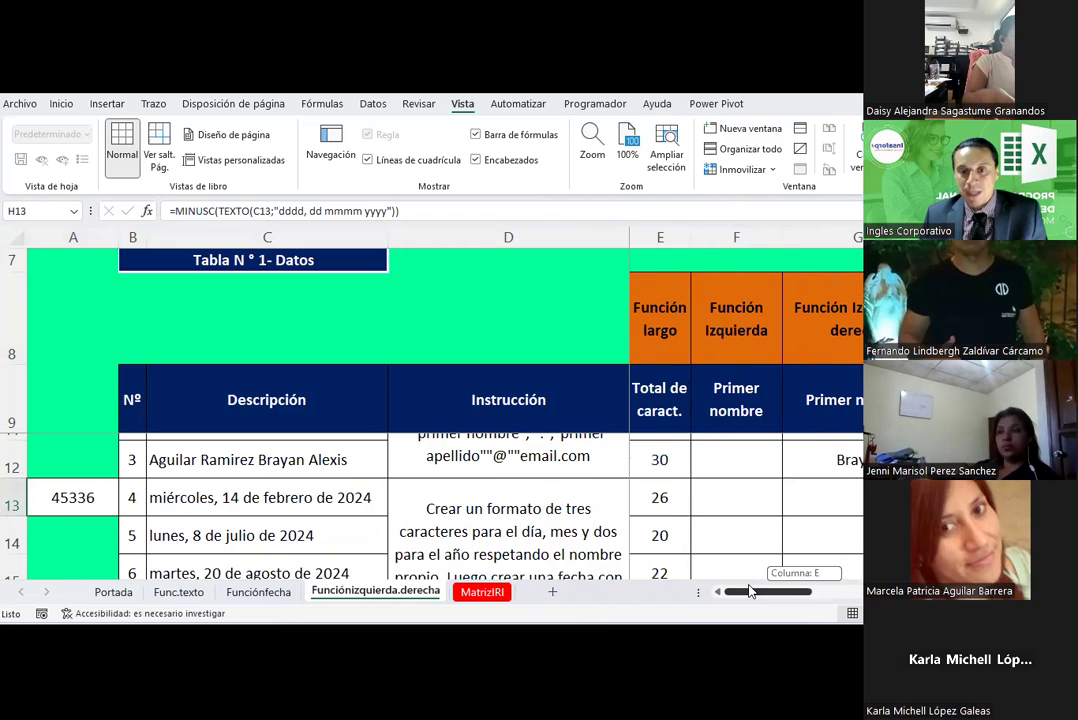
{"action": "left_click", "coordinate": [667, 497]}
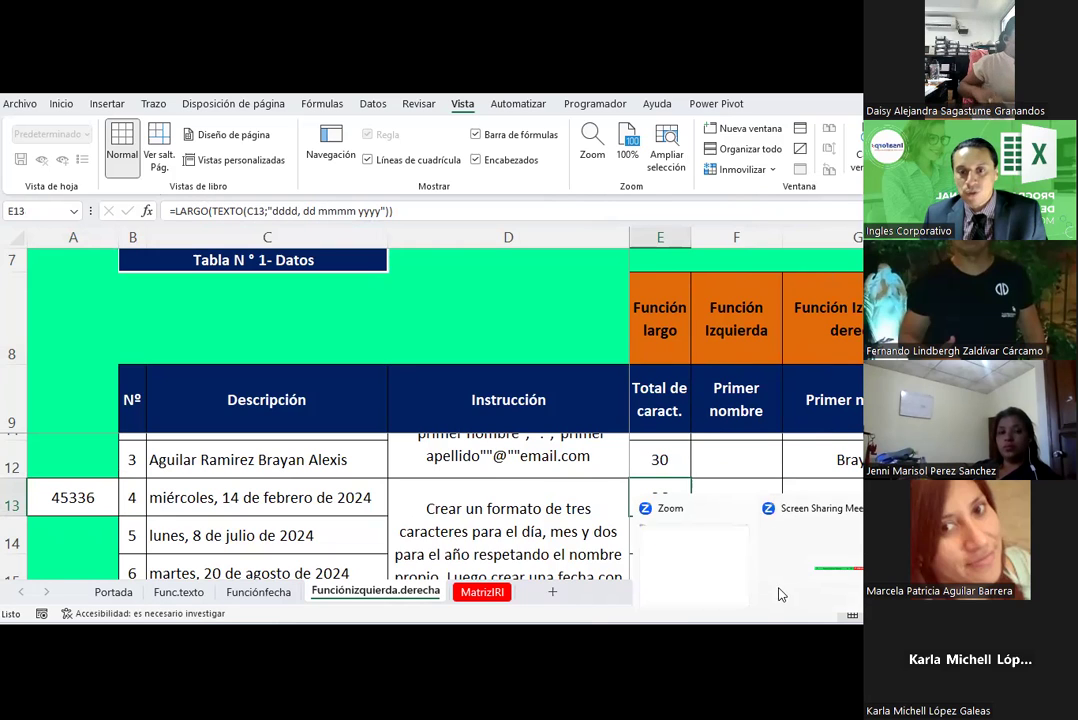
{"action": "left_click_drag", "start_coordinate": [760, 592], "coordinate": [812, 592]}
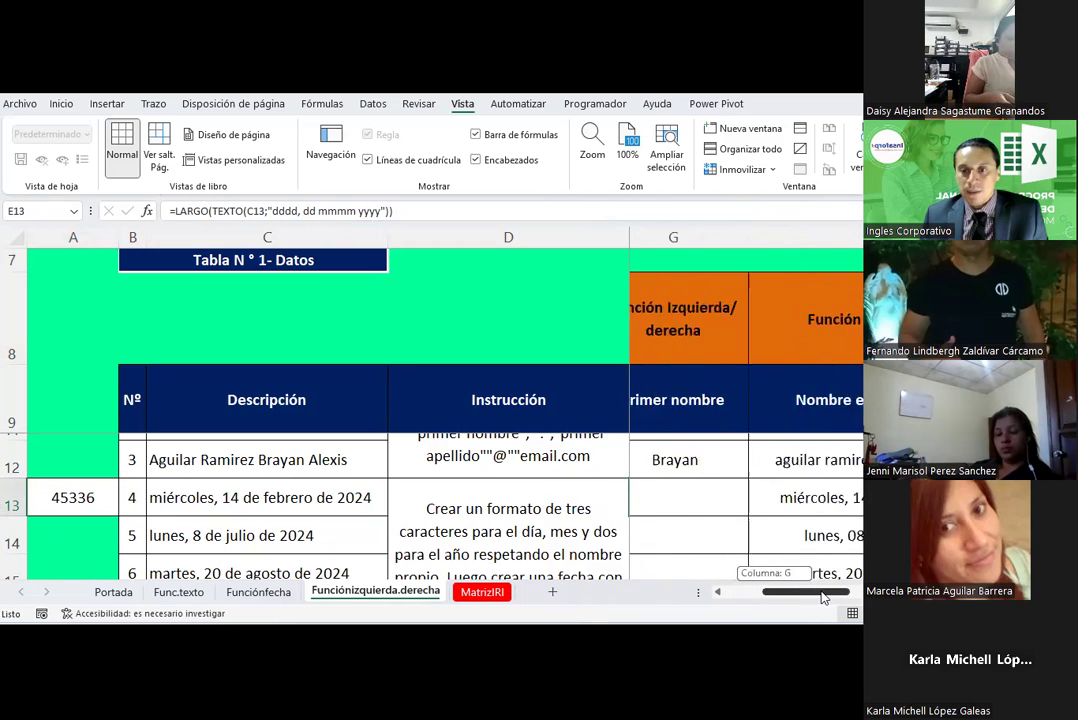
{"action": "scroll", "coordinate": [829, 519], "scroll_direction": "up", "scroll_amount": 1}
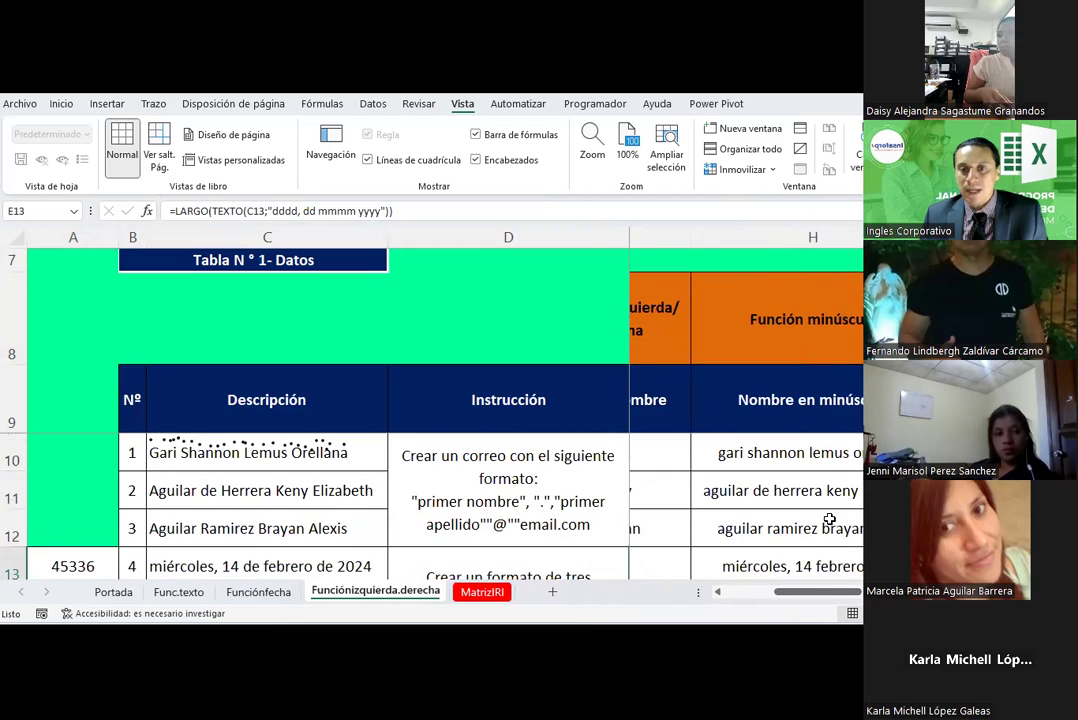
{"action": "left_click", "coordinate": [801, 452]}
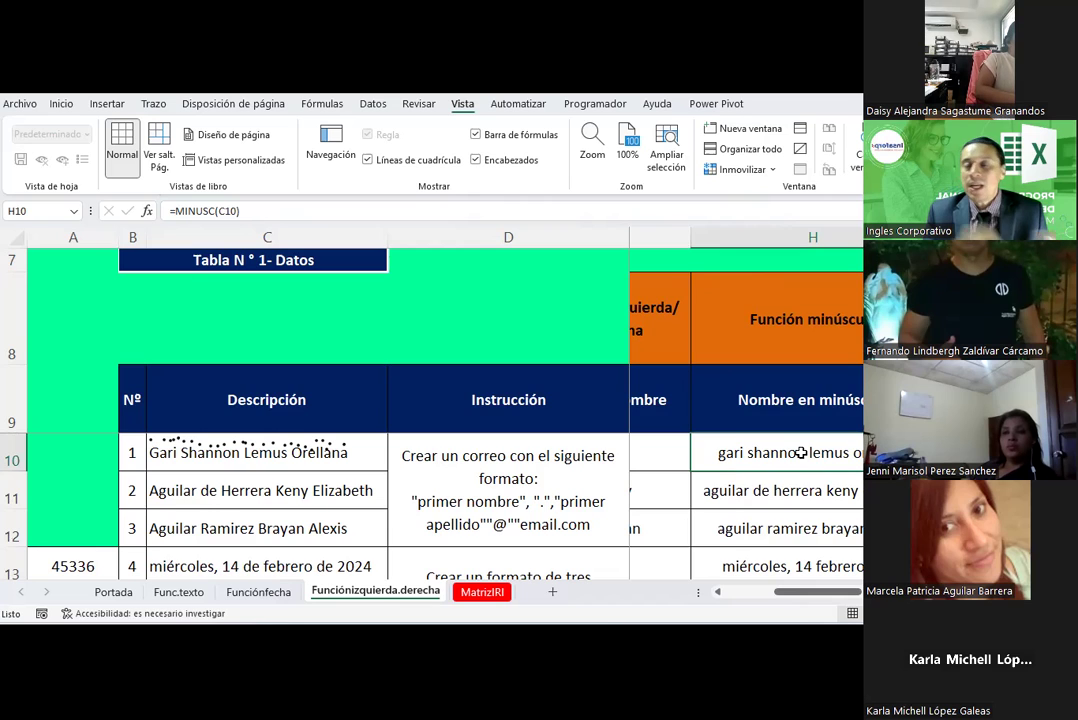
{"action": "left_click_drag", "start_coordinate": [825, 592], "coordinate": [776, 596]}
{"action": "left_click", "coordinate": [707, 459]}
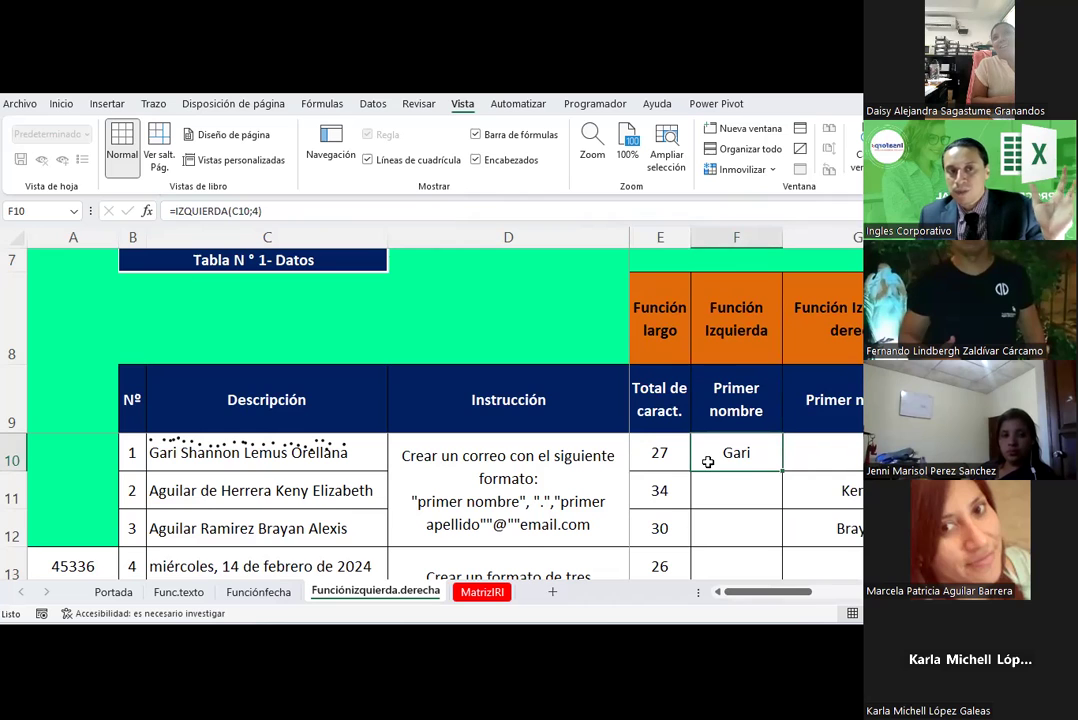
{"action": "left_click", "coordinate": [794, 488]}
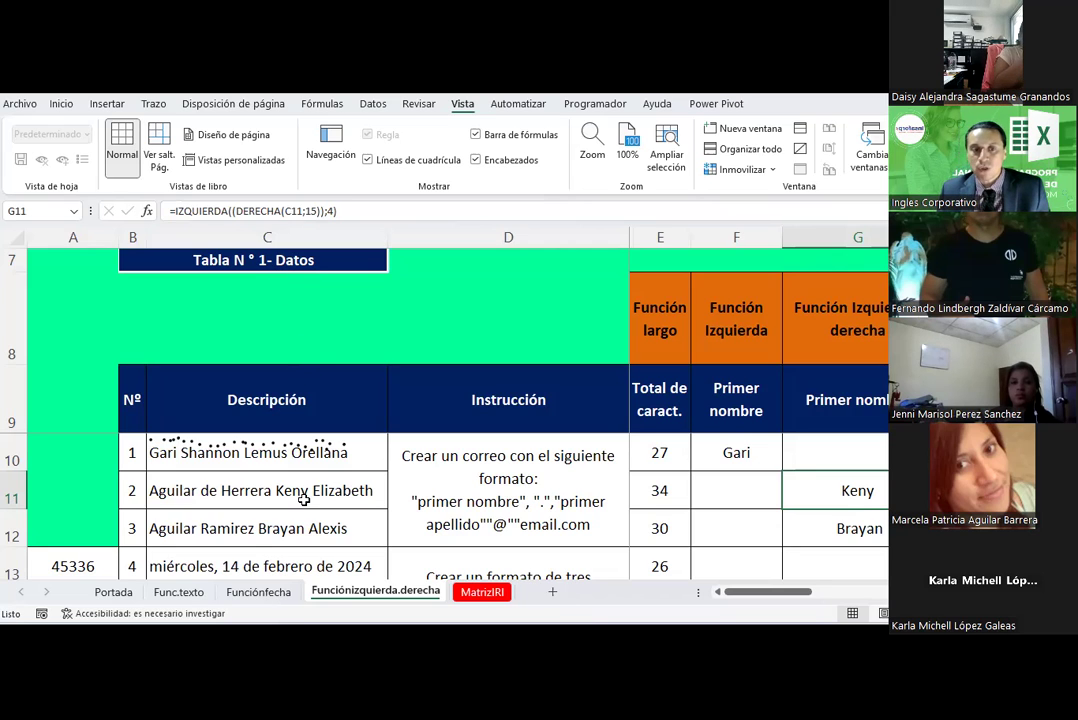
{"action": "left_click", "coordinate": [879, 533]}
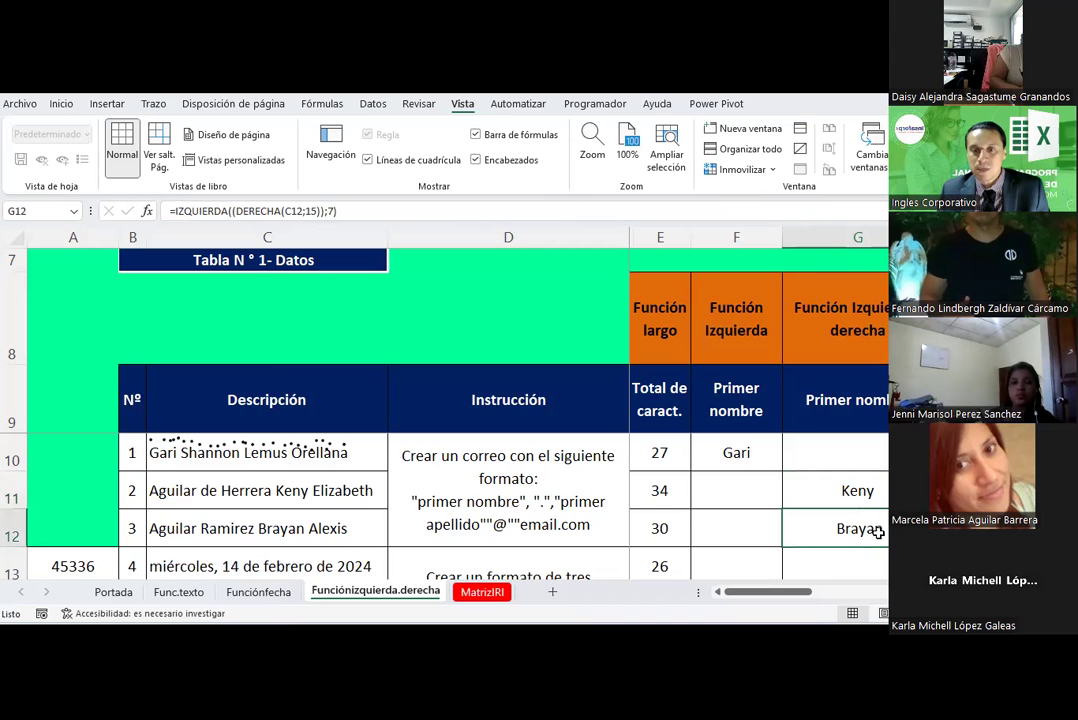
{"action": "left_click_drag", "start_coordinate": [787, 592], "coordinate": [830, 596]}
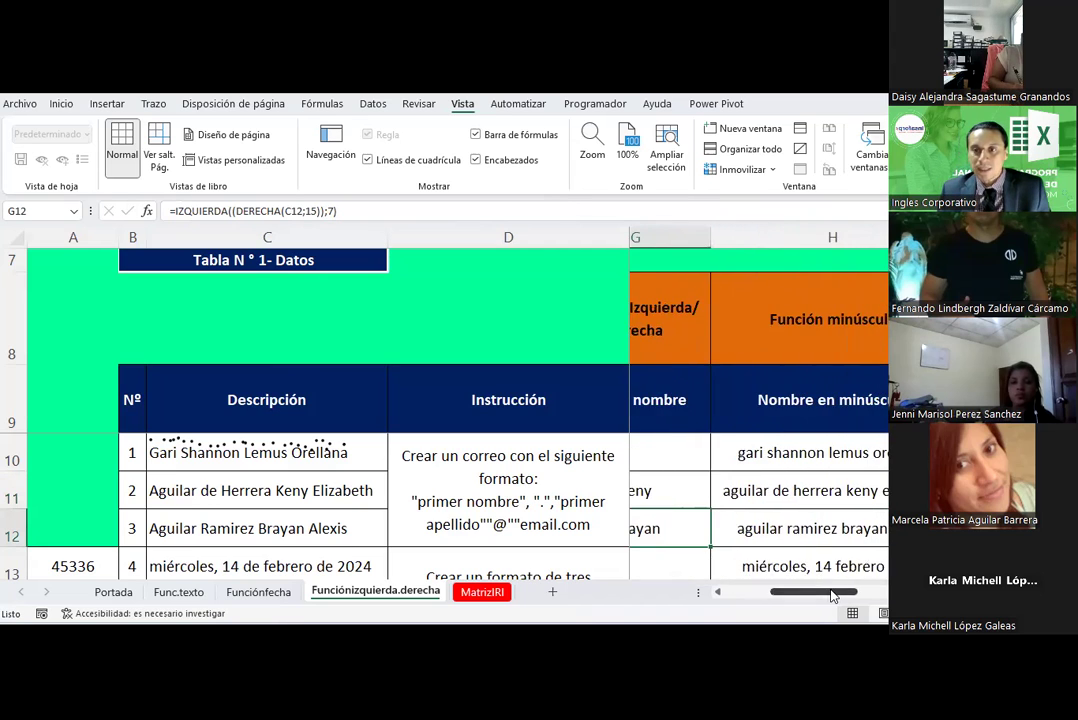
{"action": "left_click", "coordinate": [872, 438]}
{"action": "scroll", "coordinate": [872, 438], "scroll_direction": "down", "scroll_amount": 1}
{"action": "scroll", "coordinate": [872, 438], "scroll_direction": "up", "scroll_amount": 1}
{"action": "scroll", "coordinate": [872, 438], "scroll_direction": "down", "scroll_amount": 1}
{"action": "scroll", "coordinate": [872, 438], "scroll_direction": "up", "scroll_amount": 1}
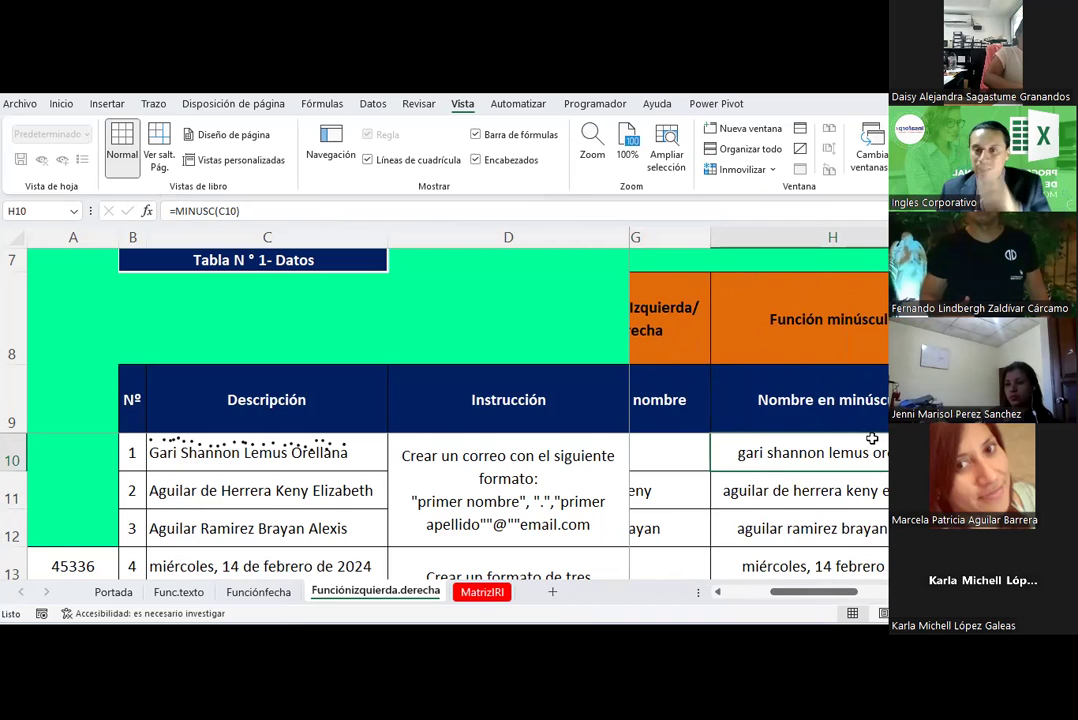
{"action": "left_click_drag", "start_coordinate": [820, 600], "coordinate": [820, 600]}
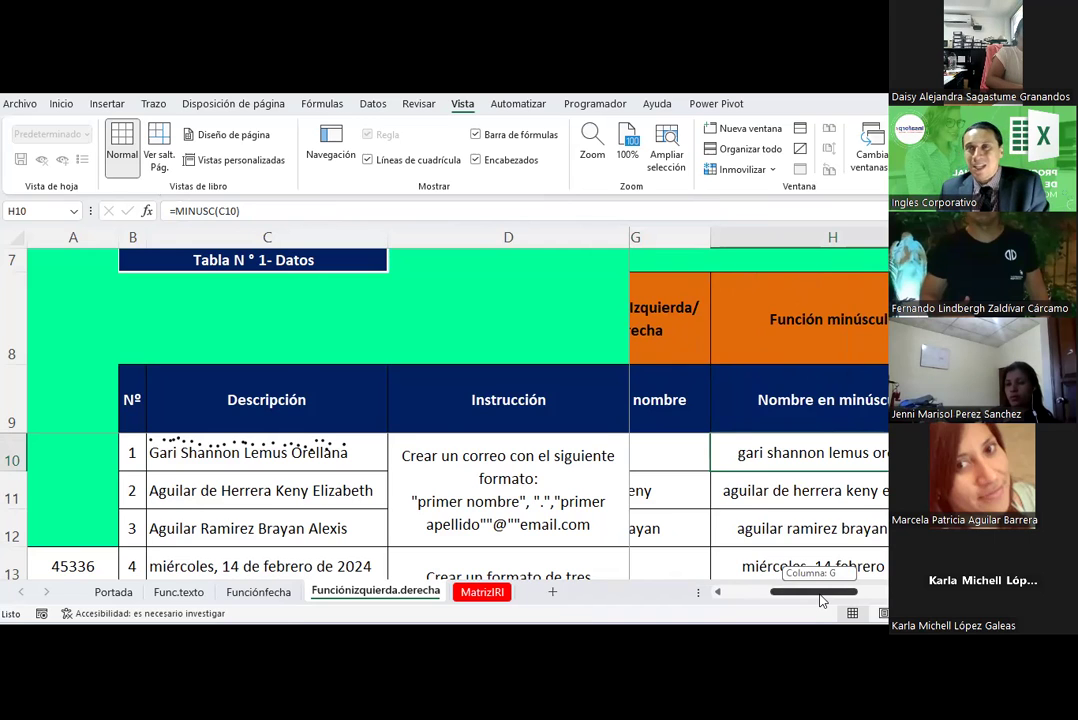
{"action": "left_click_drag", "start_coordinate": [820, 600], "coordinate": [836, 600]}
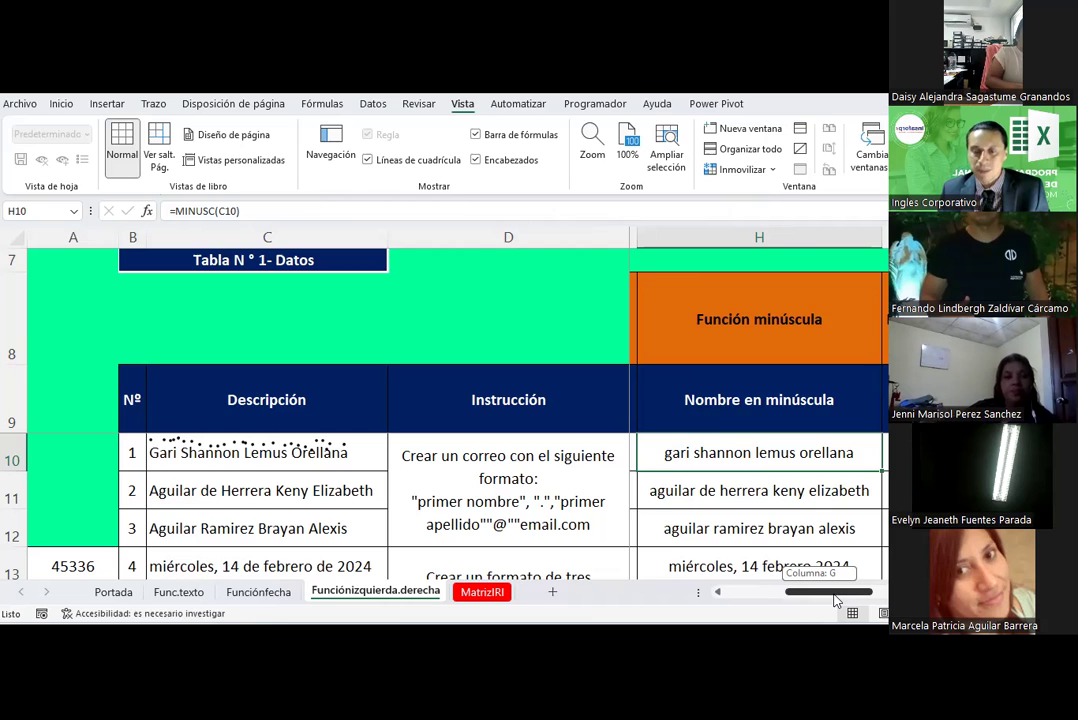
{"action": "left_click_drag", "start_coordinate": [835, 600], "coordinate": [841, 601]}
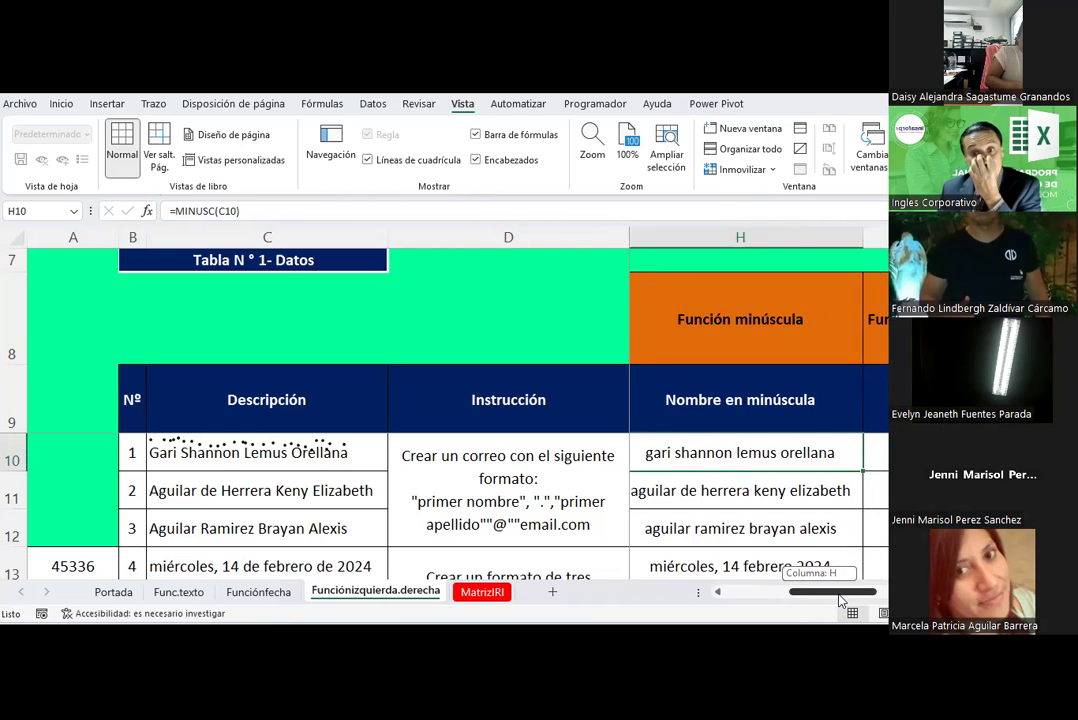
{"action": "left_click_drag", "start_coordinate": [841, 601], "coordinate": [853, 599]}
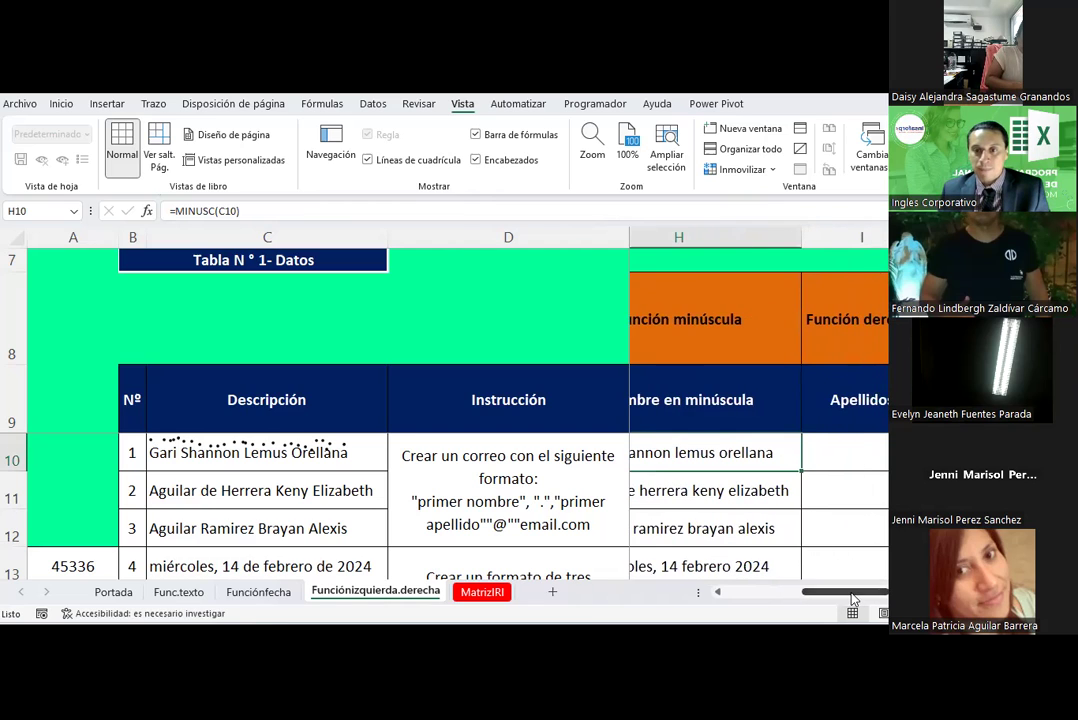
{"action": "left_click", "coordinate": [871, 447]}
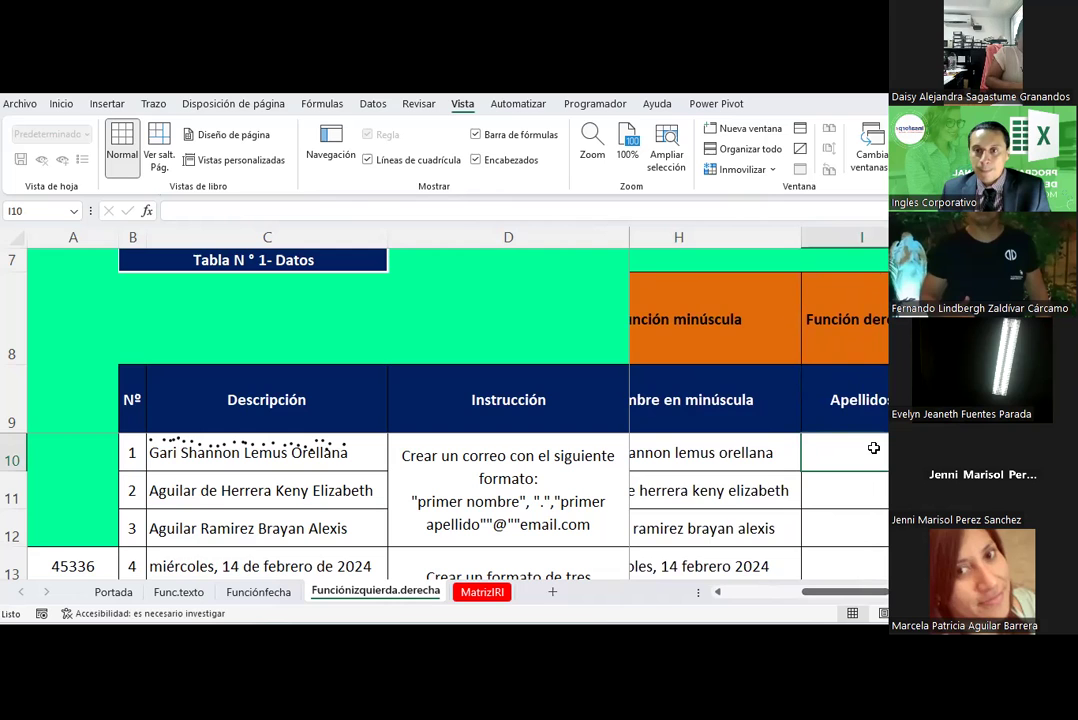
{"action": "left_click_drag", "start_coordinate": [866, 592], "coordinate": [864, 598]}
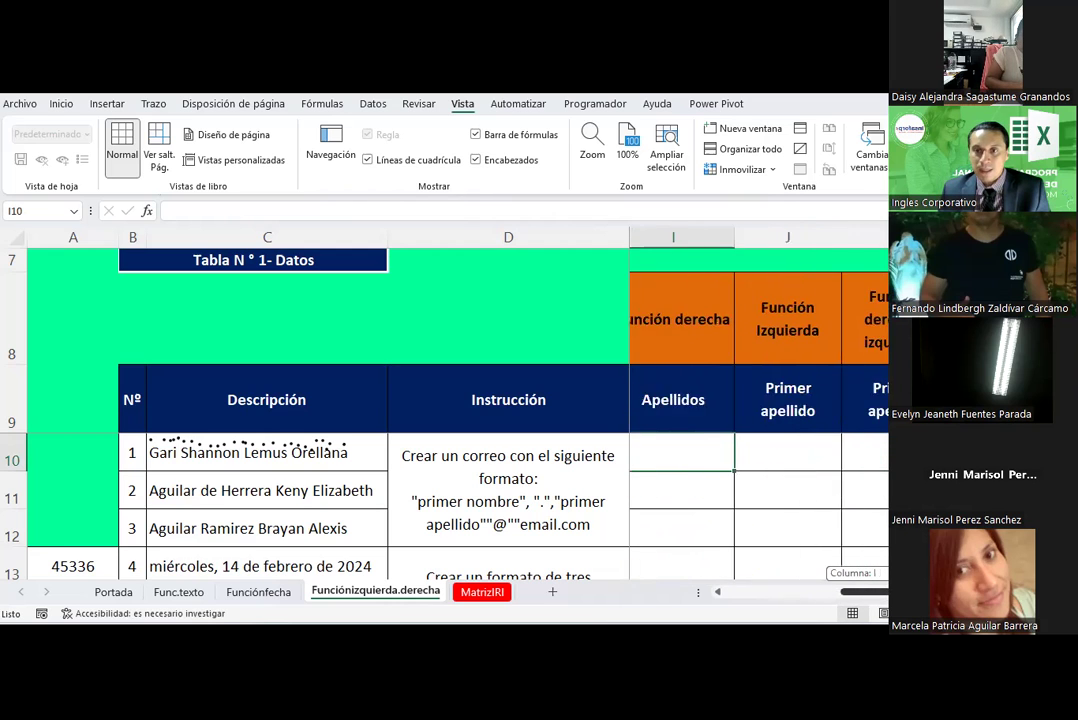
{"action": "left_click_drag", "start_coordinate": [864, 598], "coordinate": [860, 596]}
Try renaming the I8 header with 'mayus', then undo the change.
{"action": "left_click", "coordinate": [821, 301]}
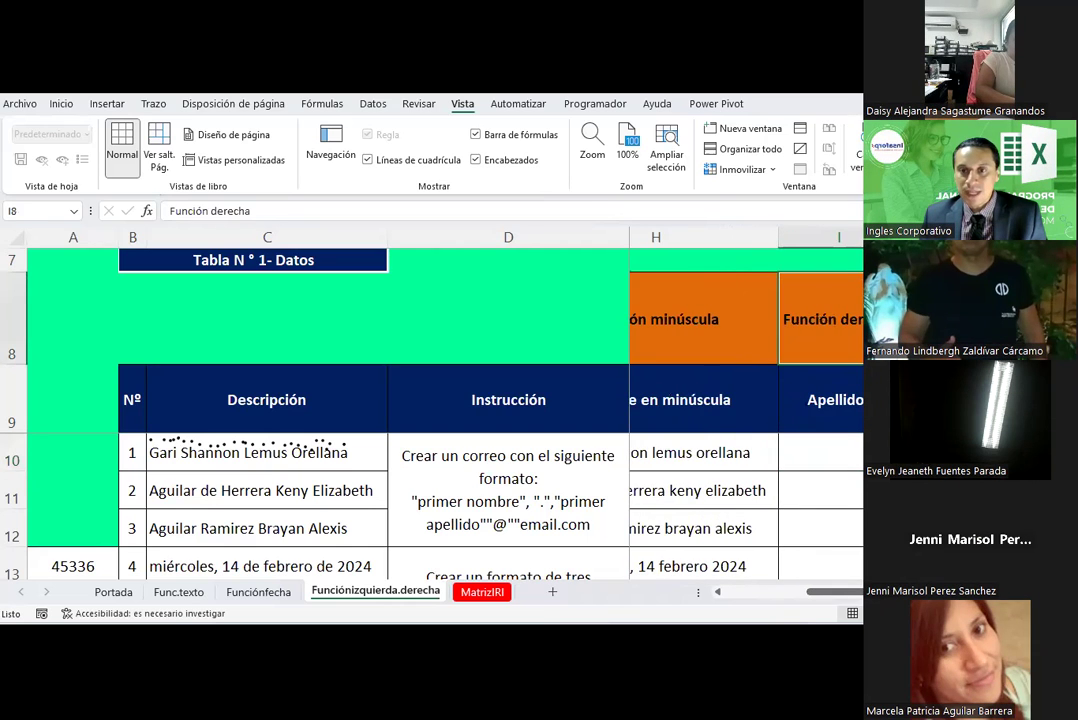
{"action": "double_click", "coordinate": [845, 316]}
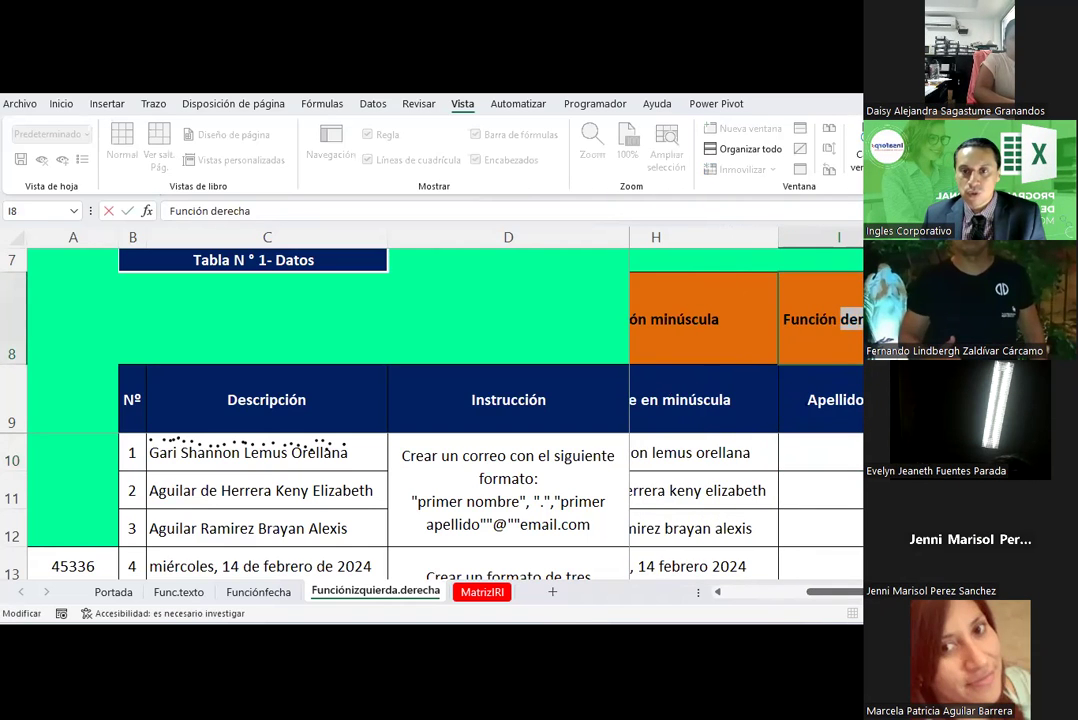
{"action": "type", "text": "mayus"}
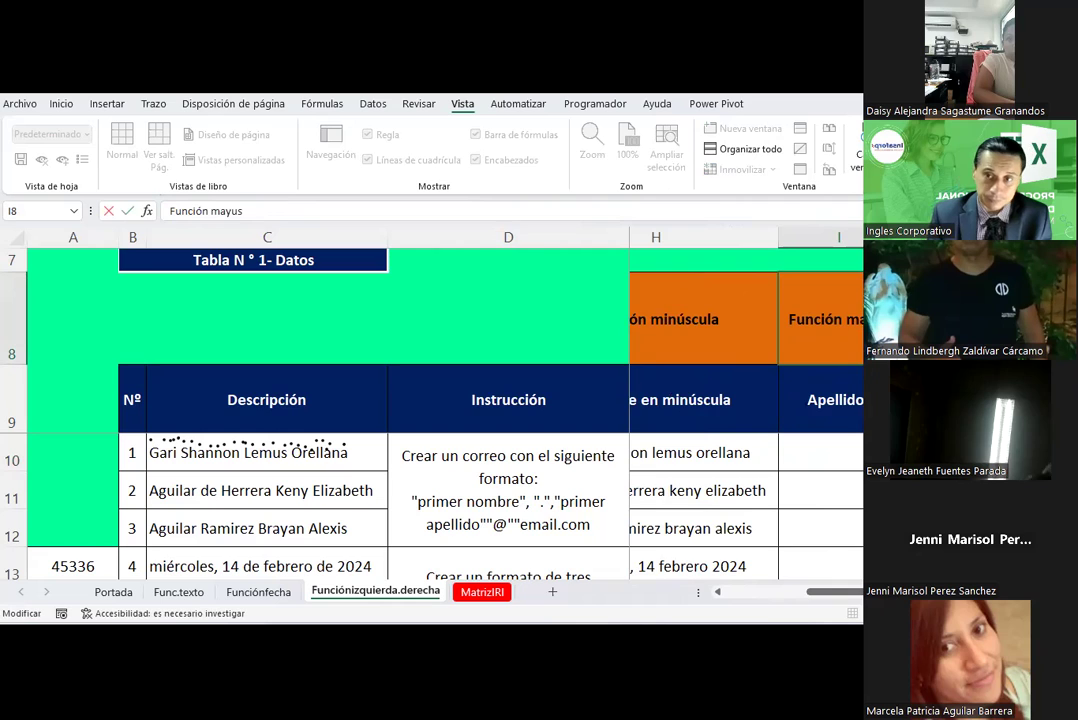
{"action": "key", "text": "Return"}
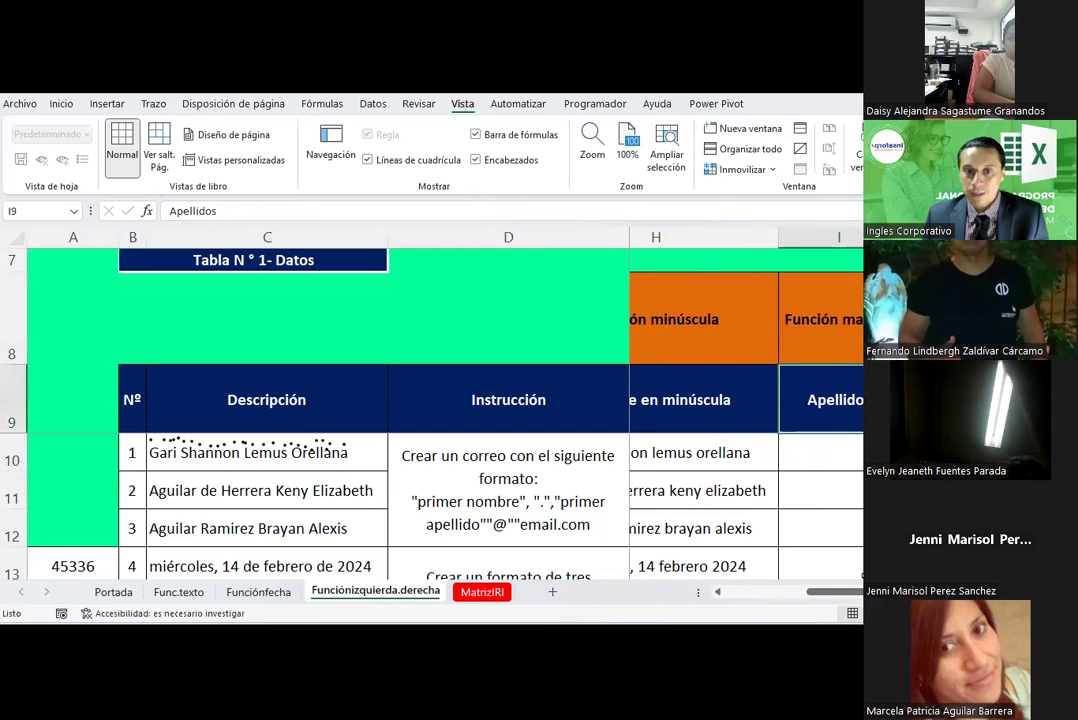
{"action": "left_click_drag", "start_coordinate": [835, 591], "coordinate": [855, 591]}
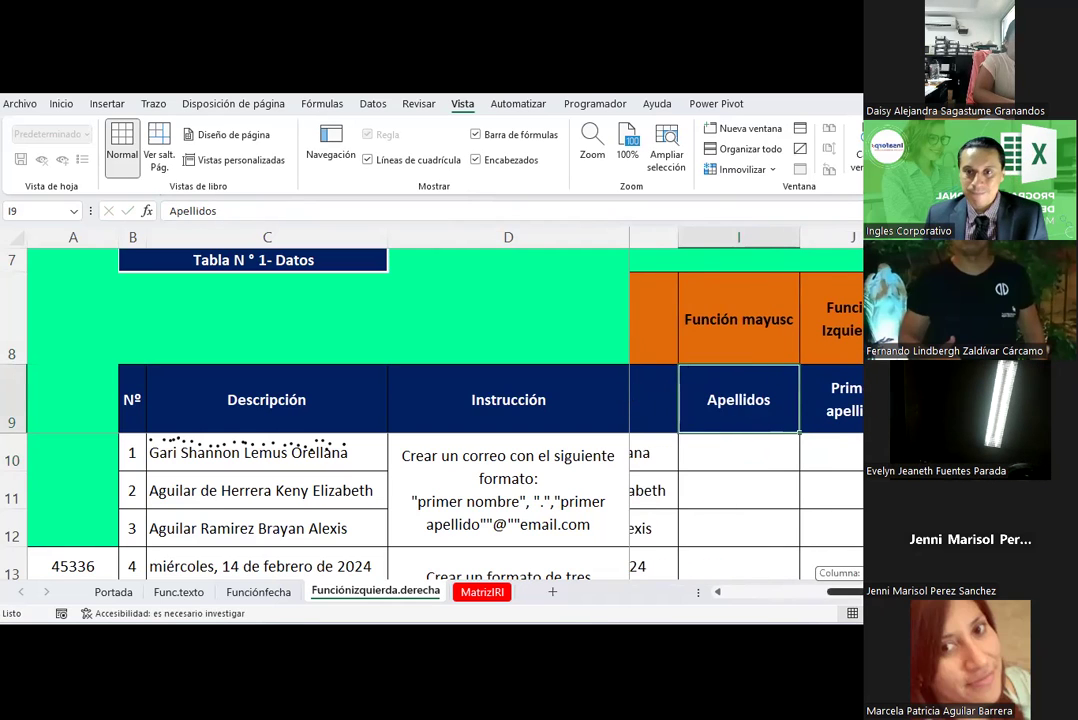
{"action": "key", "text": "ctrl+z"}
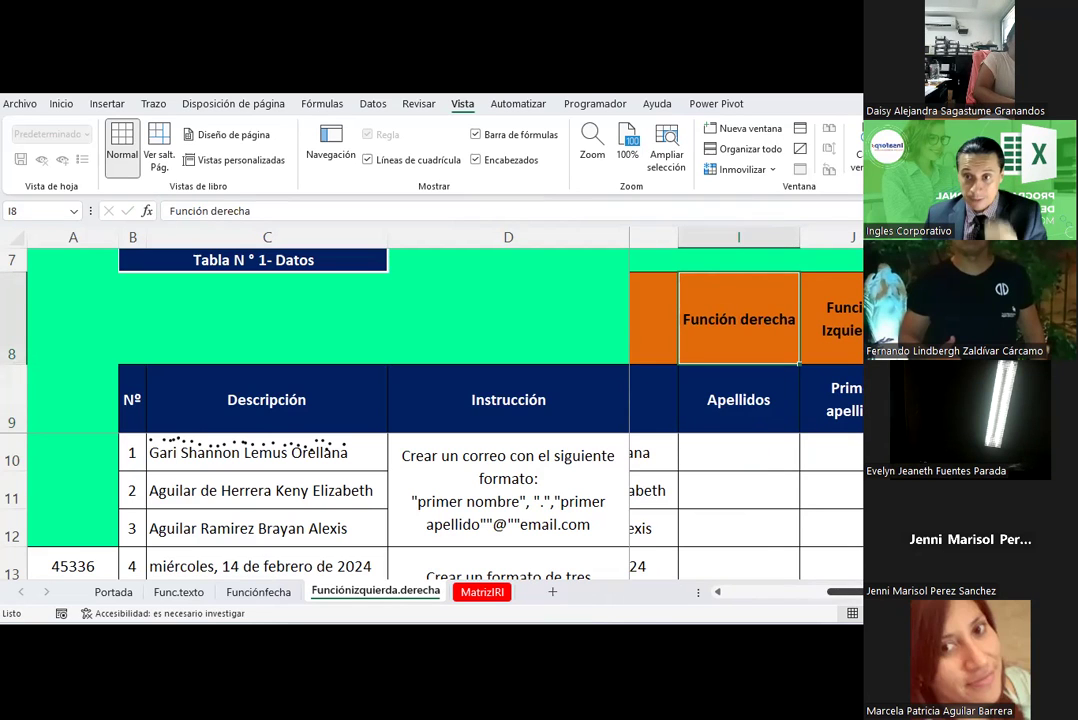
{"action": "mouse_move", "coordinate": [845, 591]}
{"action": "left_mouse_down"}
{"action": "mouse_move", "coordinate": [862, 591]}
{"action": "mouse_move", "coordinate": [822, 592]}
{"action": "mouse_move", "coordinate": [870, 592]}
{"action": "left_mouse_up"}
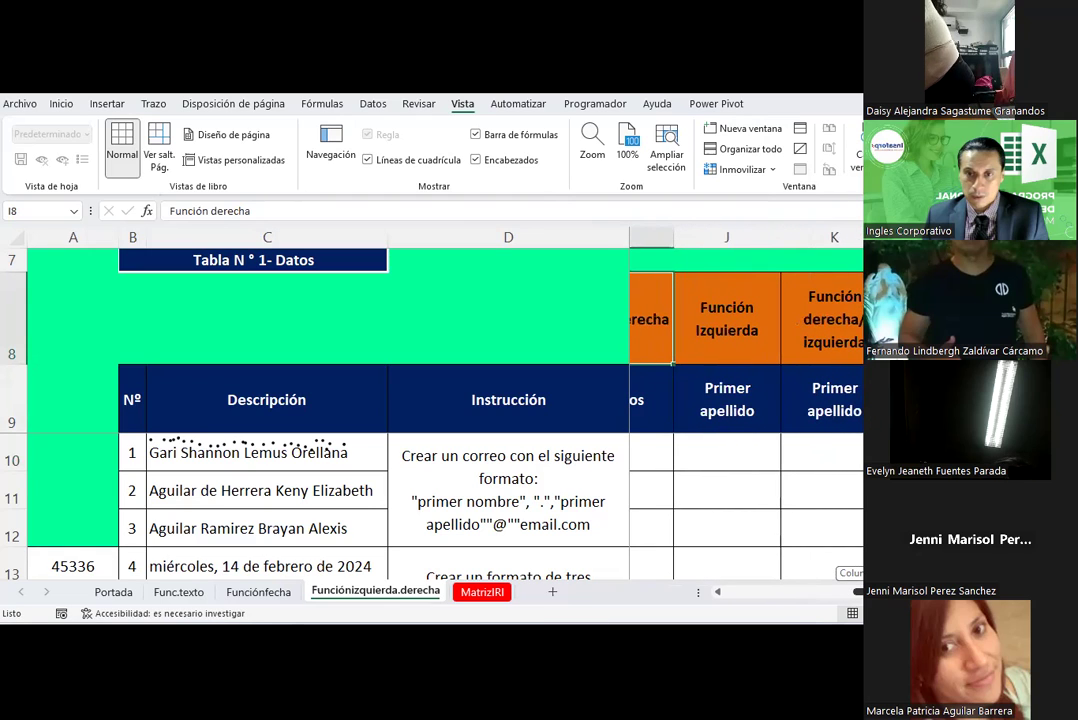
{"action": "left_click_drag", "start_coordinate": [862, 592], "coordinate": [845, 592]}
Replace 'derecha' with 'mayuscula' in the I8 header and run a spell check with no changes.
{"action": "double_click", "coordinate": [727, 318]}
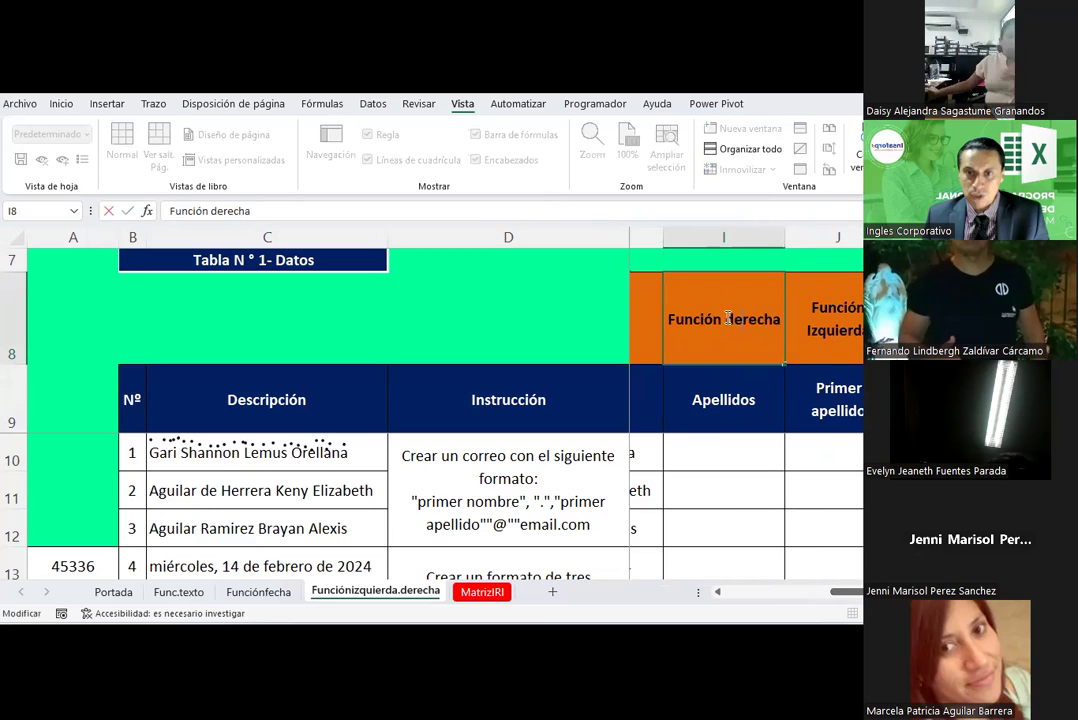
{"action": "left_click_drag", "start_coordinate": [727, 318], "coordinate": [783, 320]}
{"action": "type", "text": "mayuscula"}
{"action": "key", "text": "Return"}
{"action": "left_click", "coordinate": [749, 318]}
{"action": "key", "text": "F7"}
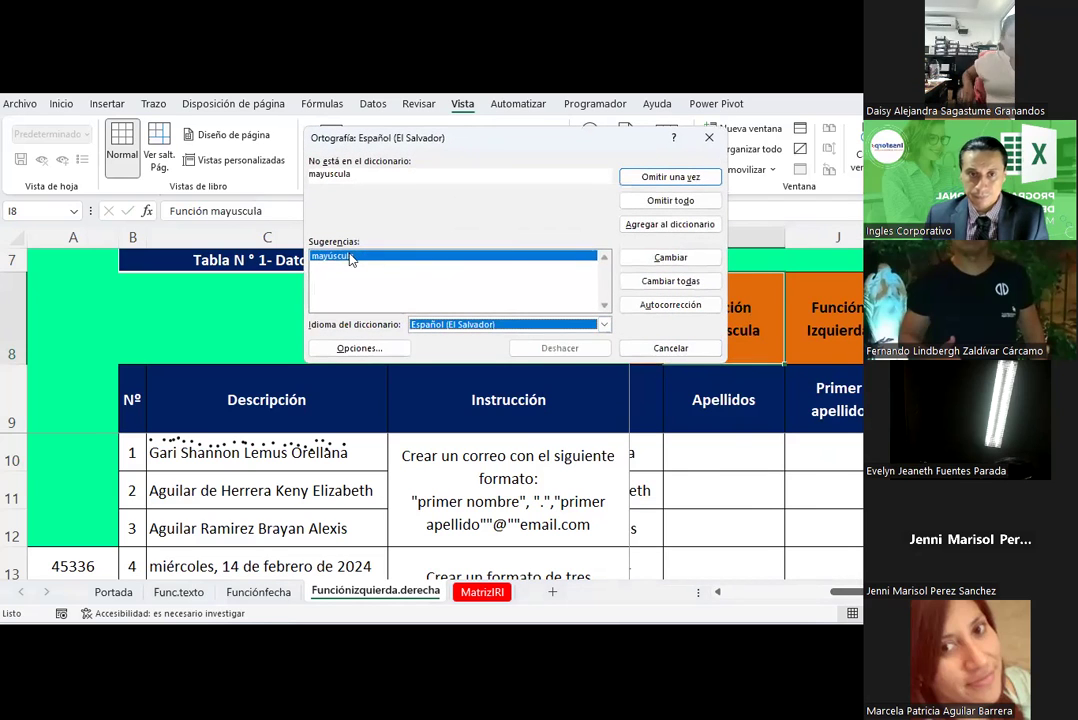
{"action": "left_click", "coordinate": [709, 137]}
{"action": "left_click", "coordinate": [732, 460]}
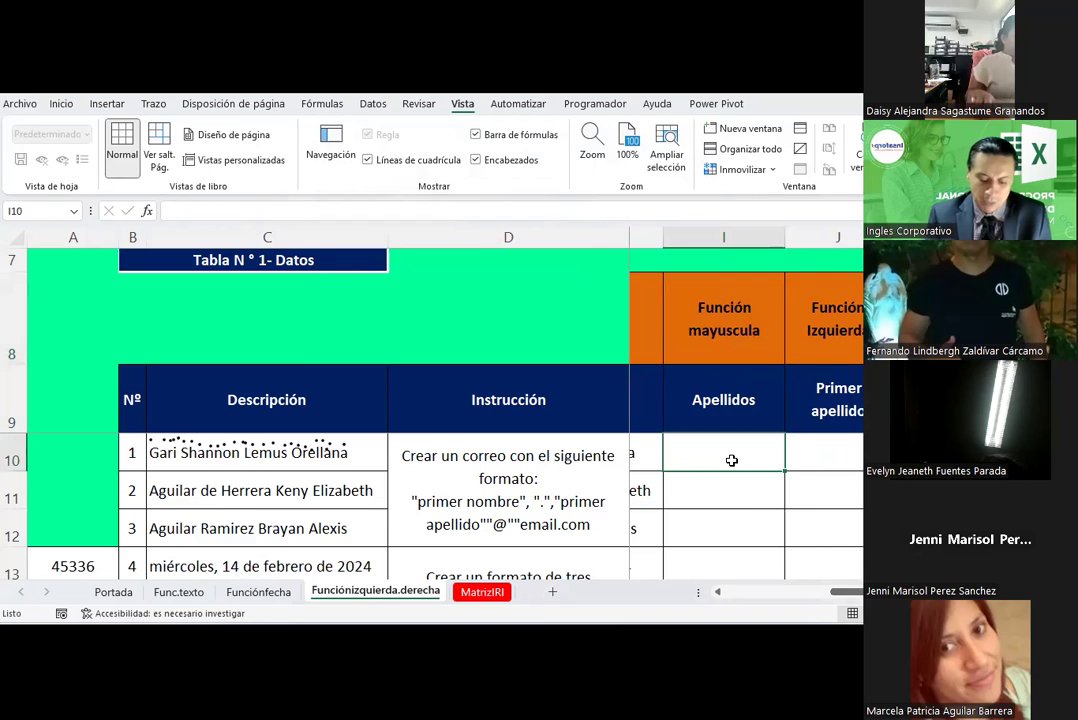
{"action": "type", "text": "=mayus"}
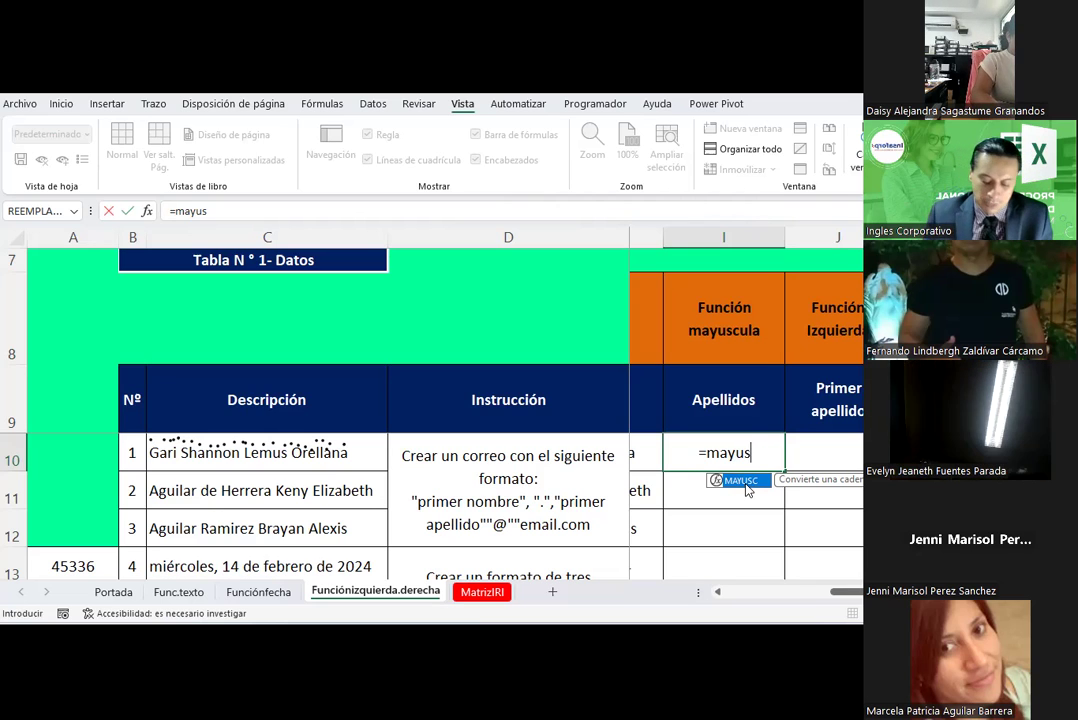
{"action": "type", "text": "("}
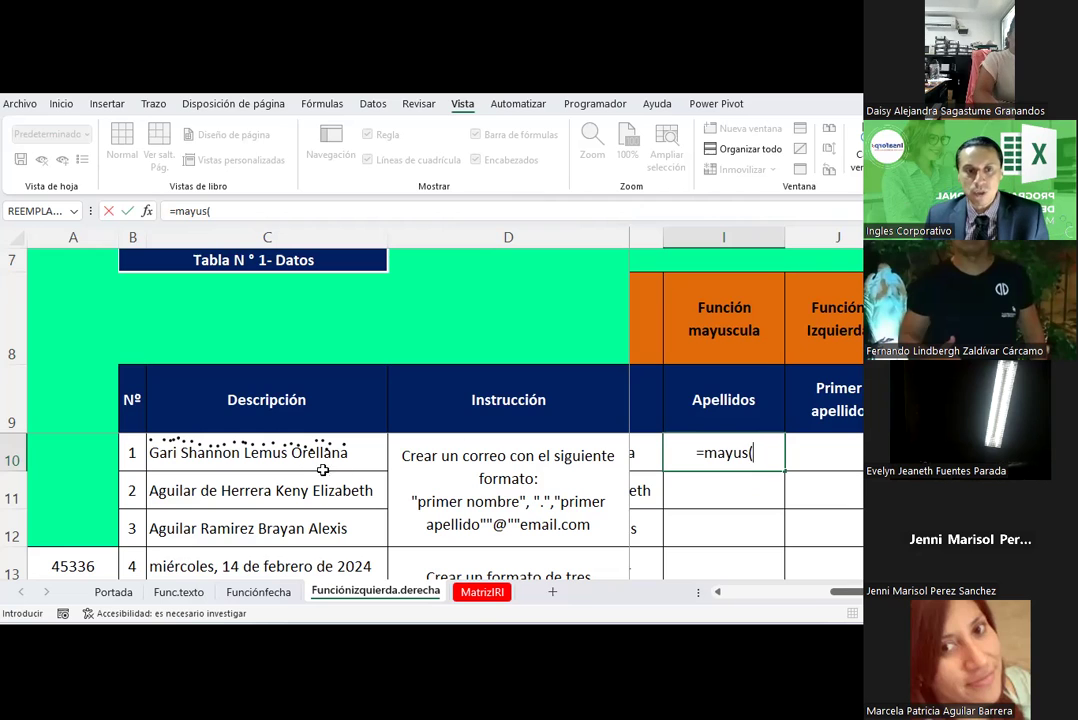
{"action": "left_click", "coordinate": [303, 457]}
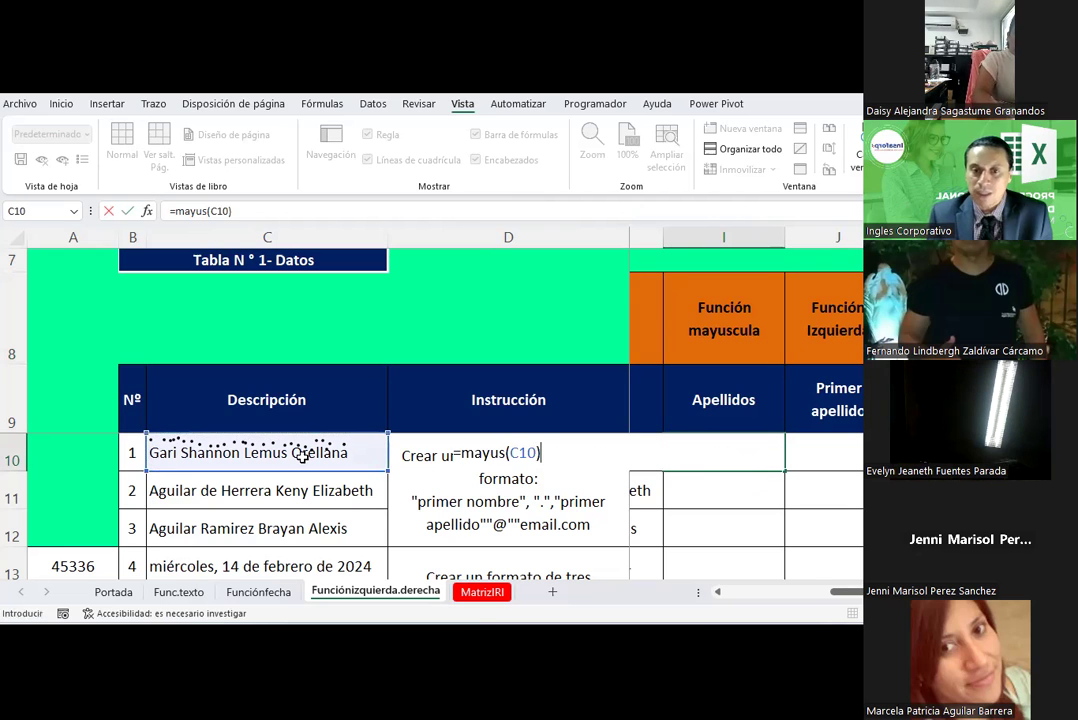
{"action": "key", "text": "Return"}
{"action": "key", "text": "Up"}
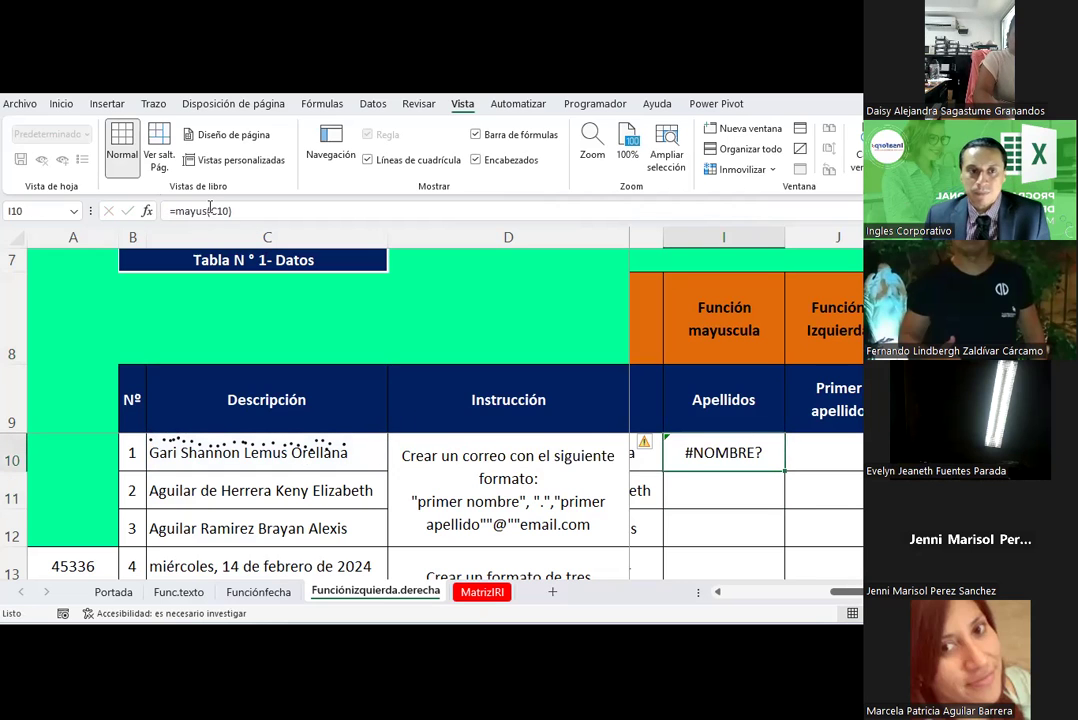
{"action": "left_click", "coordinate": [205, 211]}
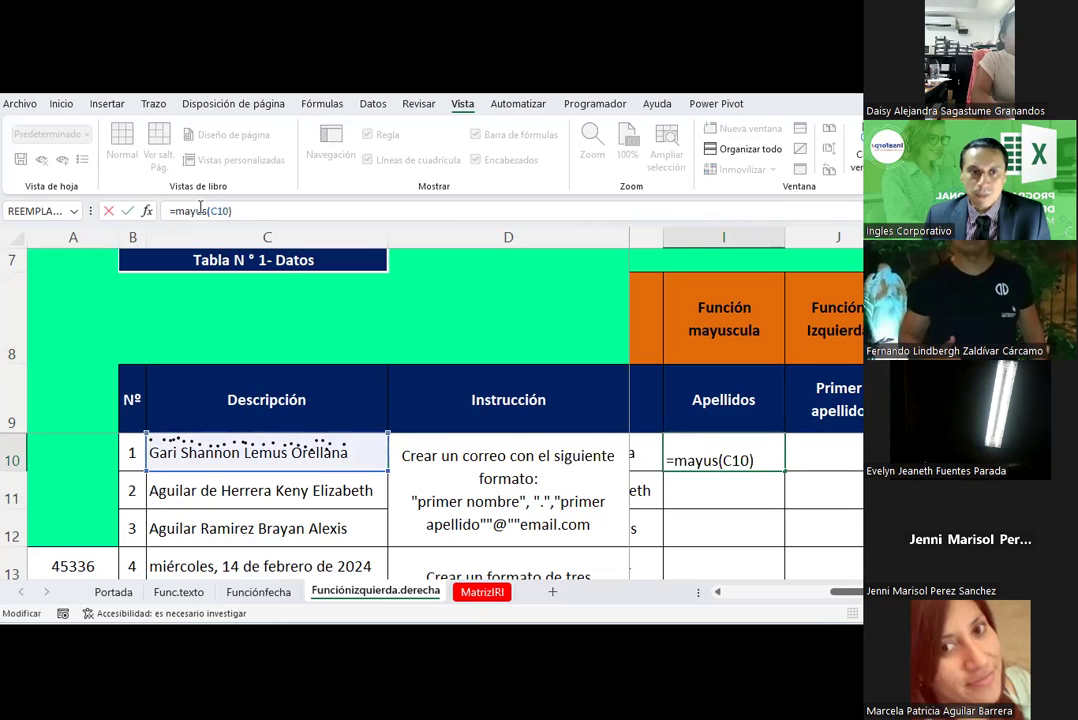
{"action": "double_click", "coordinate": [190, 211]}
{"action": "type", "text": "mayus"}
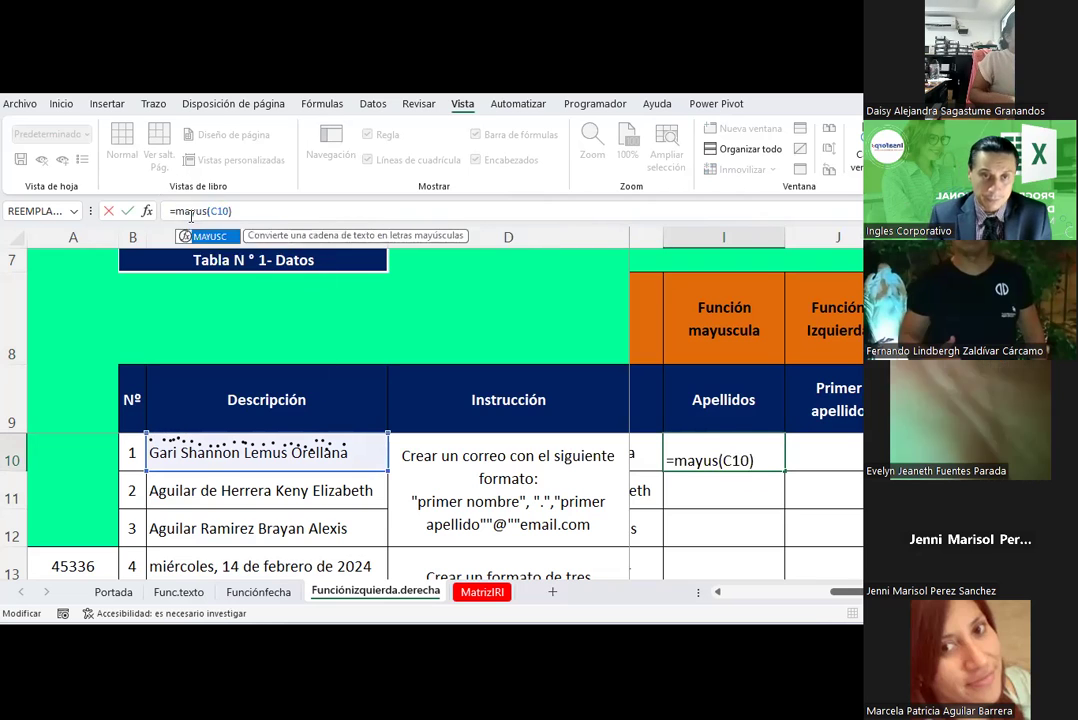
{"action": "type", "text": "cu"}
{"action": "key", "text": "BackSpace"}
{"action": "key", "text": "BackSpace"}
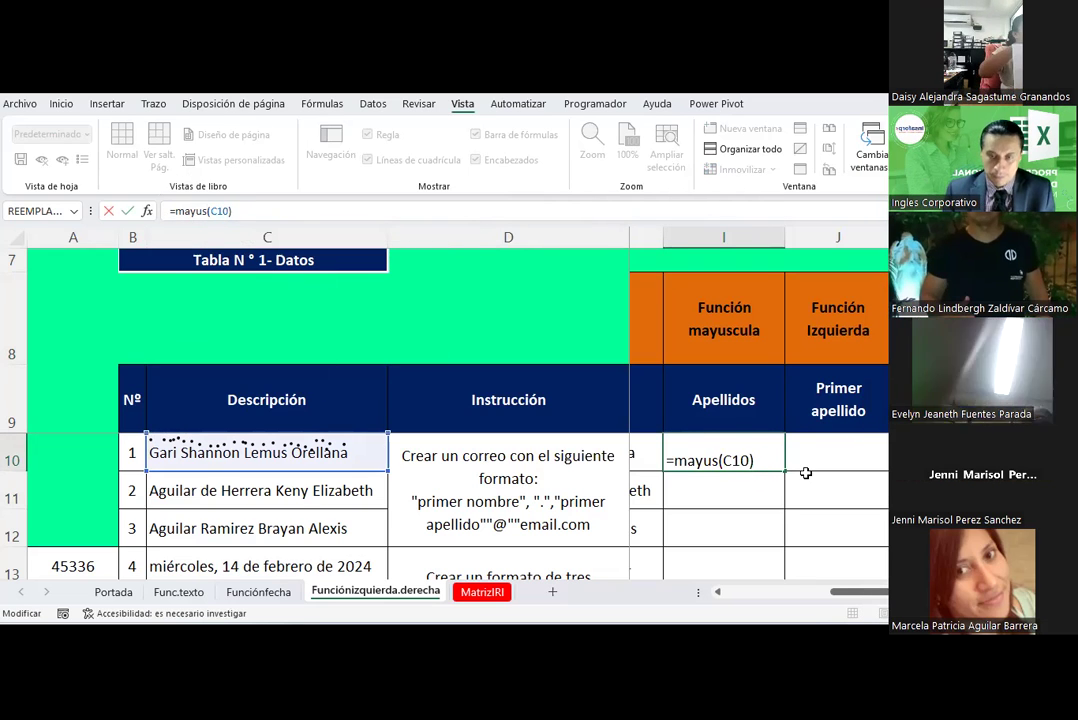
{"action": "key", "text": "Escape"}
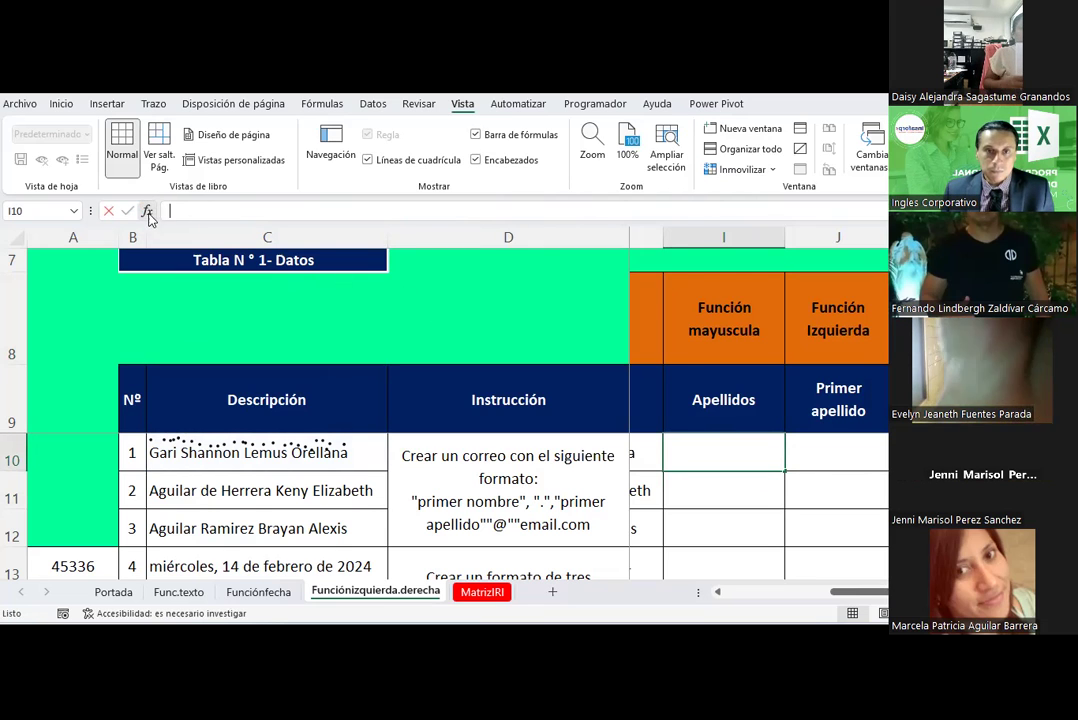
Insert =MAYUSC(C10) in I10 through the function search and autofit column I.
{"action": "left_click", "coordinate": [146, 211]}
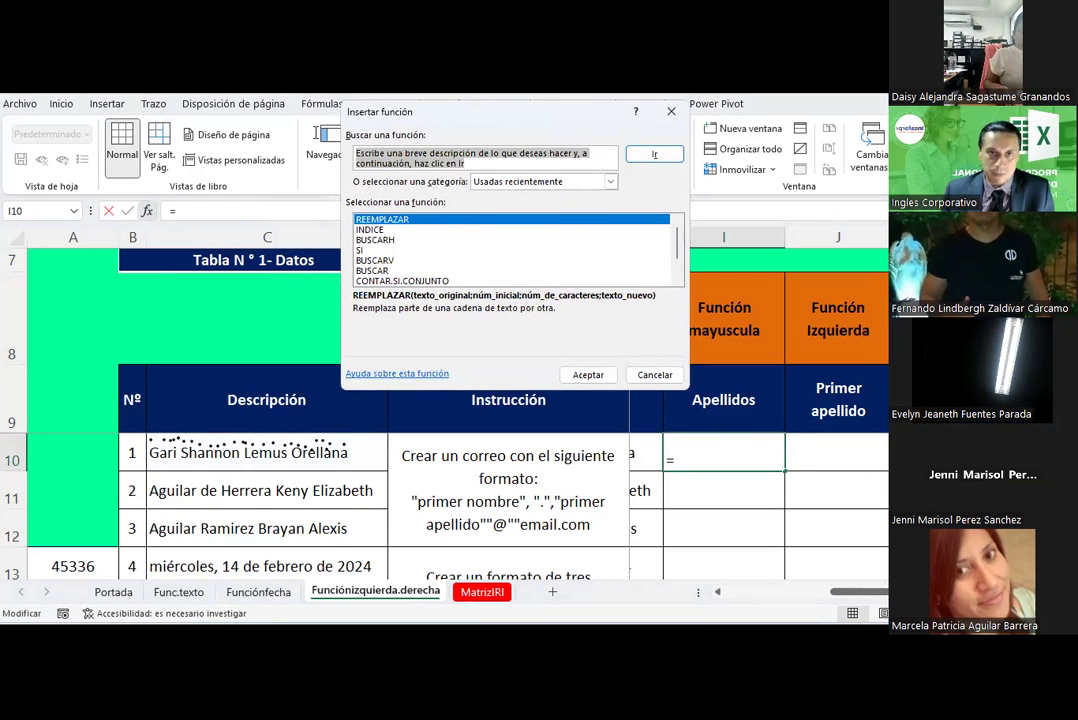
{"action": "type", "text": "mayusc"}
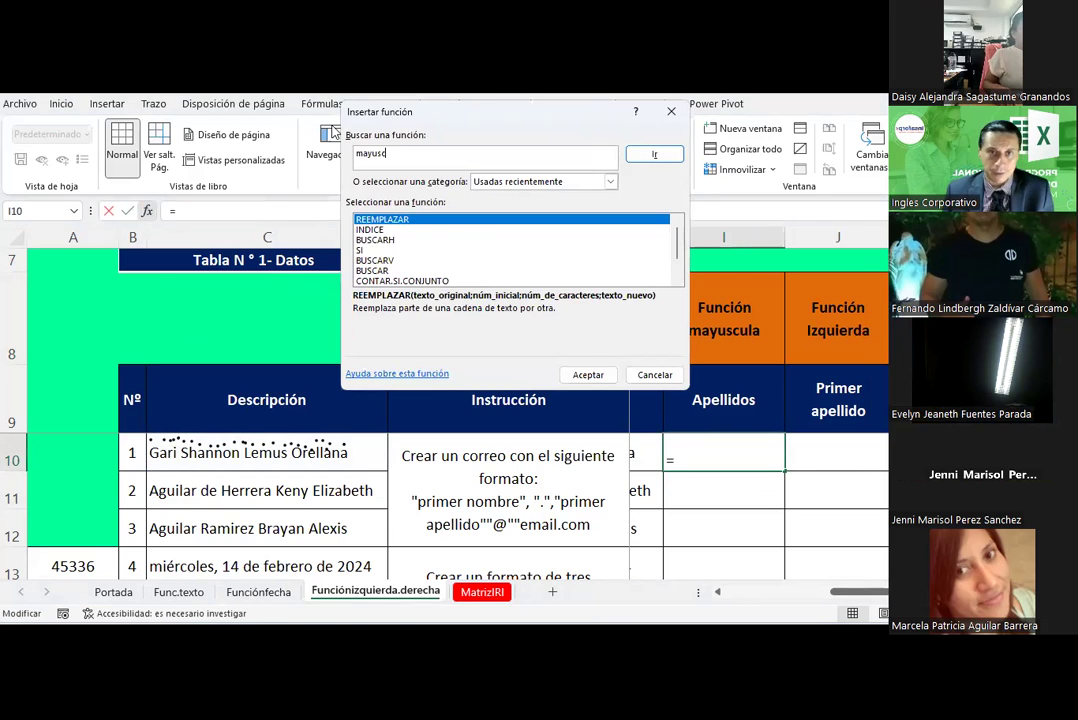
{"action": "left_click", "coordinate": [654, 155]}
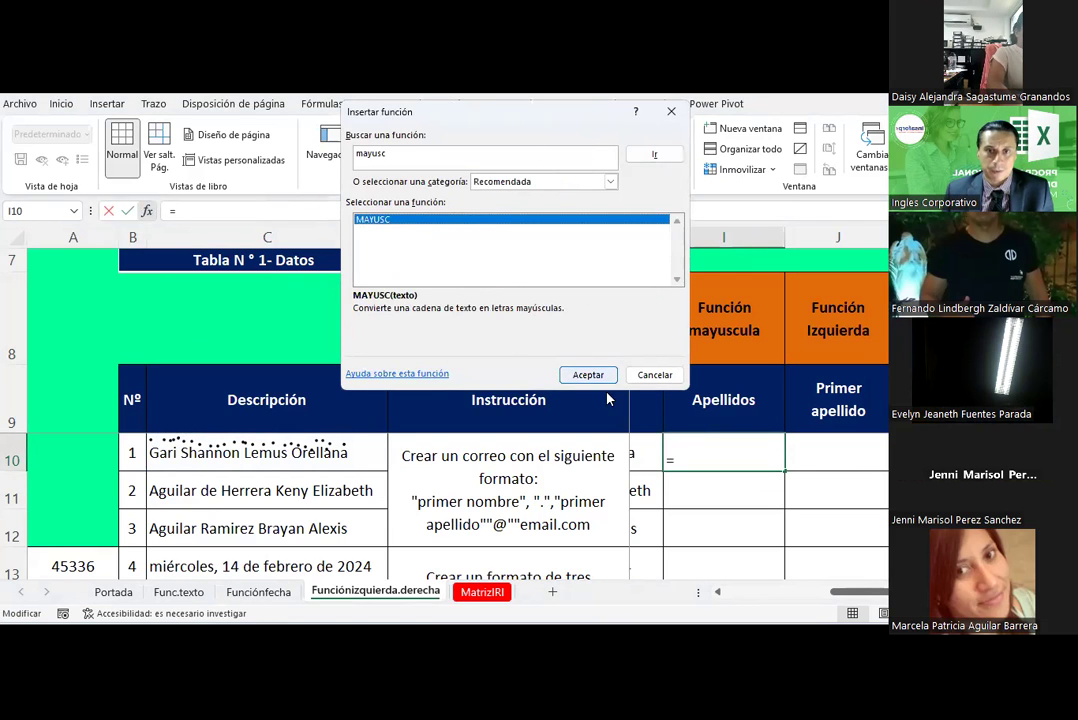
{"action": "left_click", "coordinate": [588, 373]}
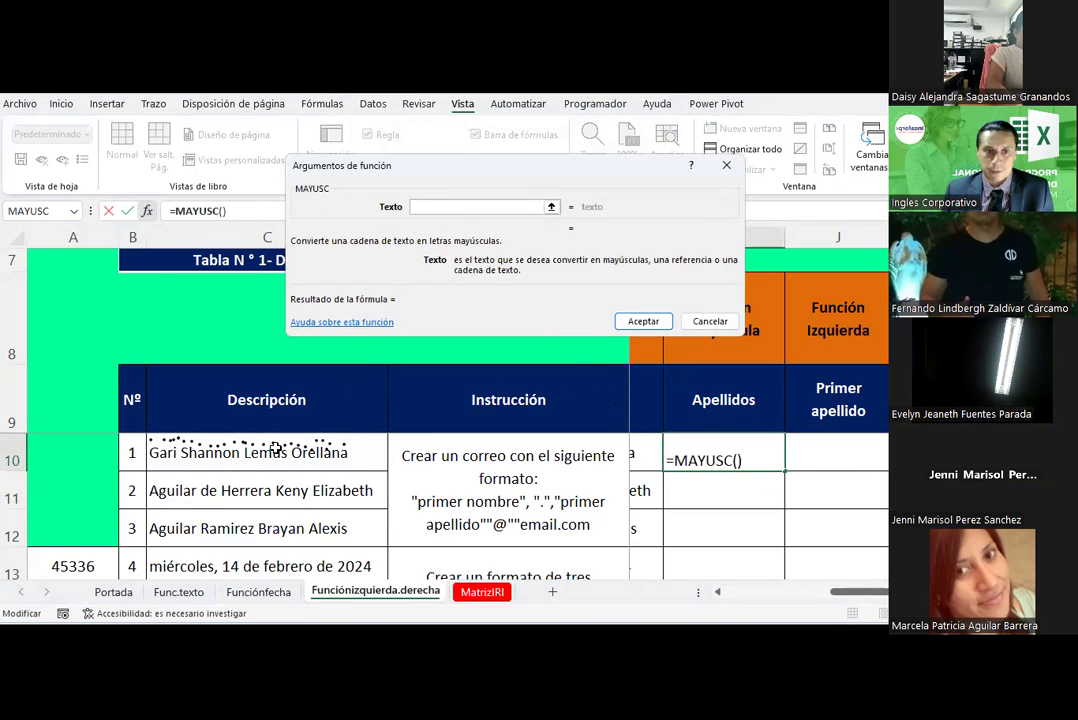
{"action": "left_click", "coordinate": [275, 447]}
{"action": "left_click", "coordinate": [644, 329]}
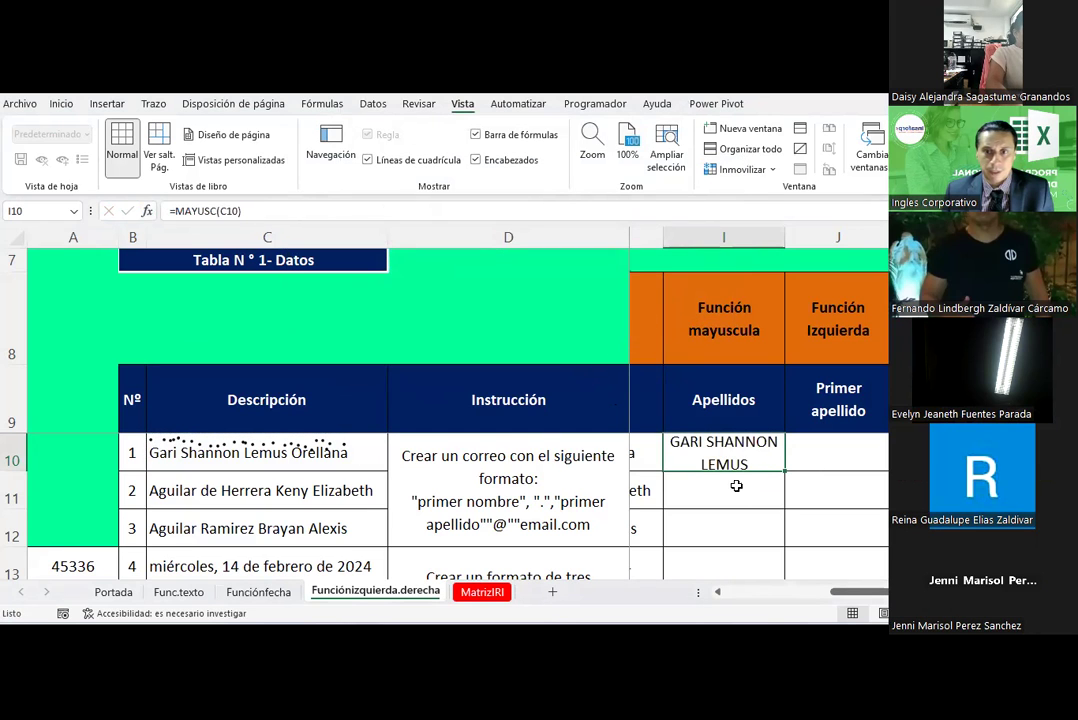
{"action": "double_click", "coordinate": [784, 237]}
Copy the MAYUSC formula down to I11:I12 and left-align I10:I12.
{"action": "scroll", "coordinate": [811, 455], "scroll_direction": "down", "scroll_amount": 1}
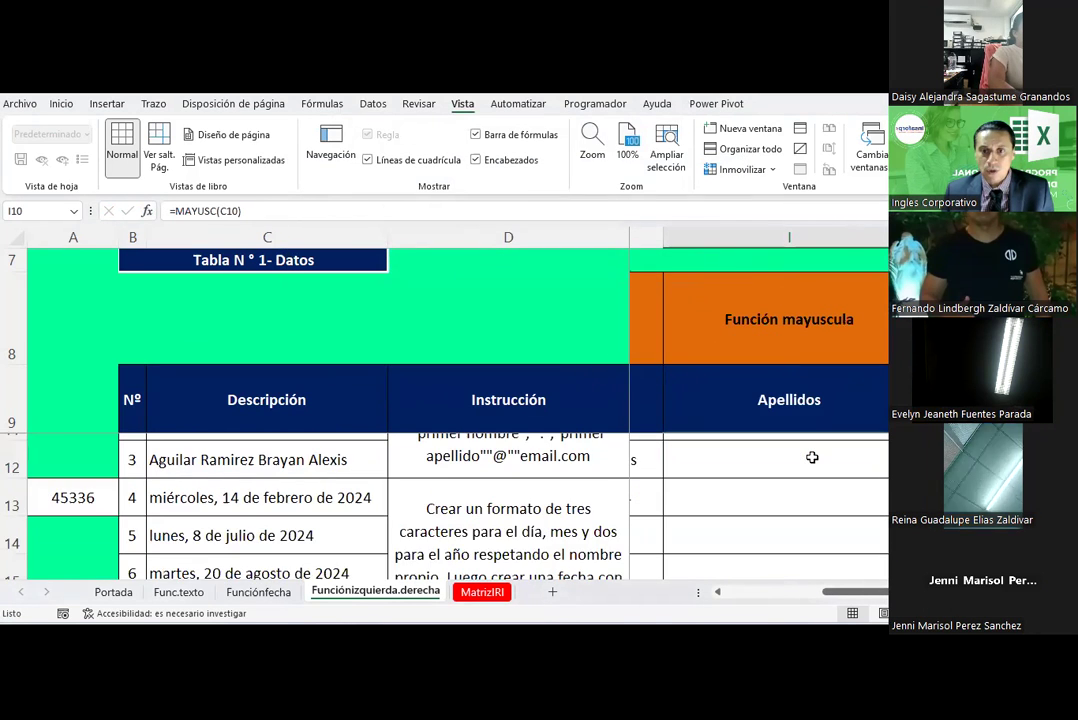
{"action": "scroll", "coordinate": [812, 455], "scroll_direction": "up", "scroll_amount": 1}
{"action": "scroll", "coordinate": [886, 575], "scroll_direction": "right", "scroll_amount": 2}
{"action": "scroll", "coordinate": [815, 577], "scroll_direction": "left", "scroll_amount": 2}
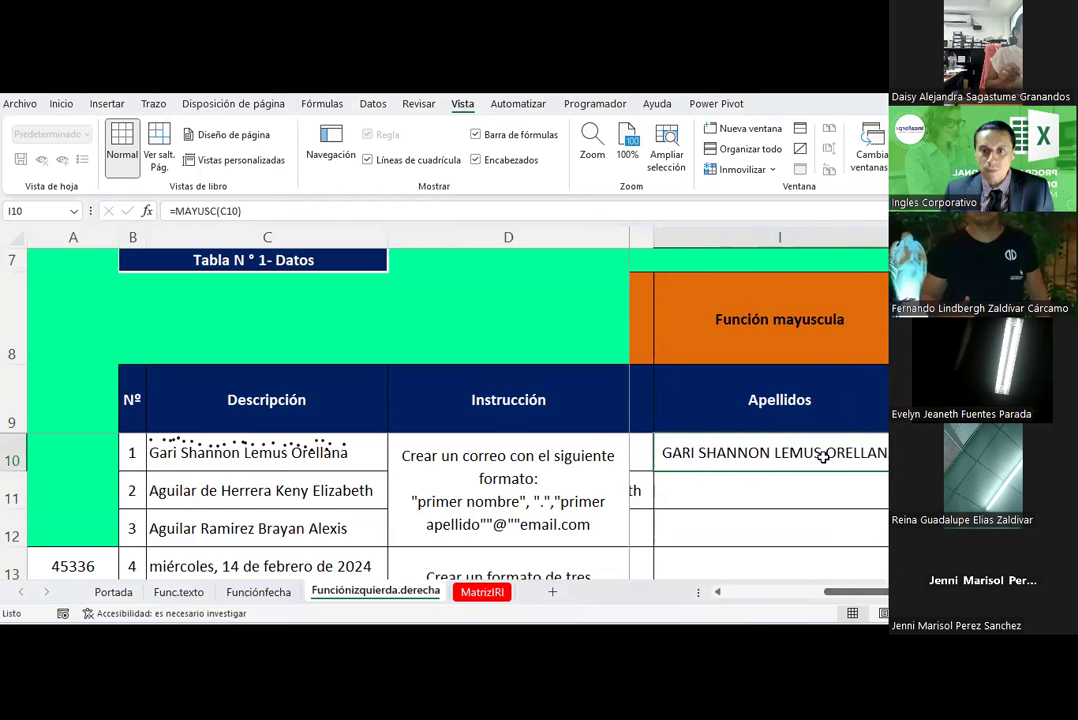
{"action": "left_click_drag", "start_coordinate": [886, 471], "coordinate": [886, 540]}
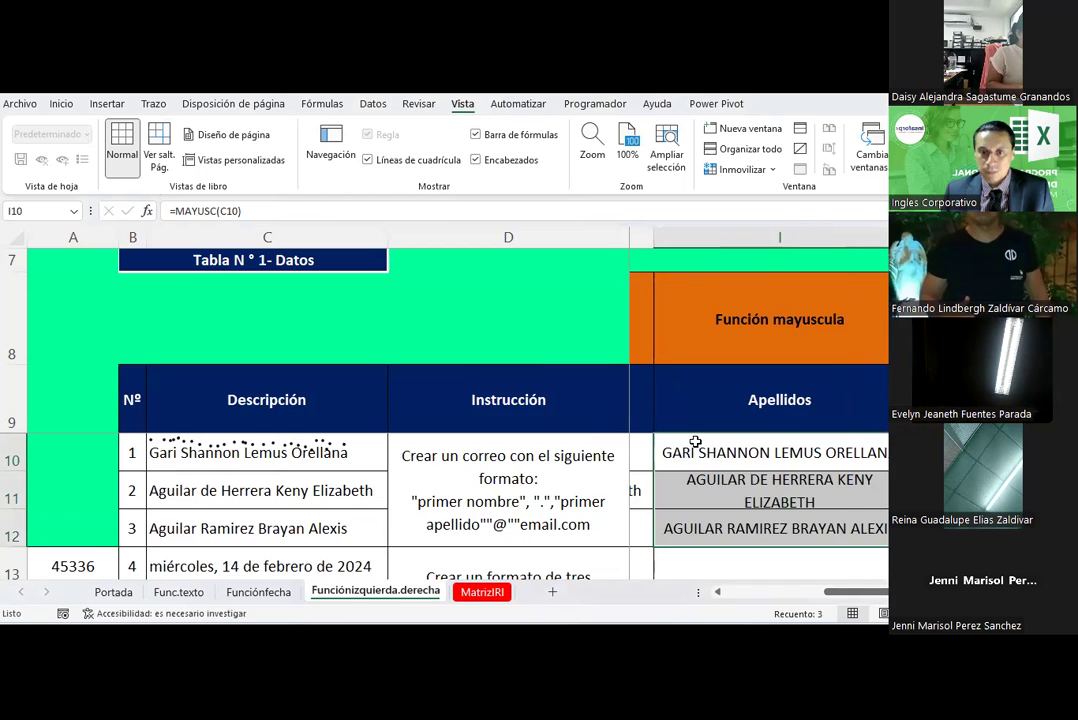
{"action": "left_click", "coordinate": [61, 103]}
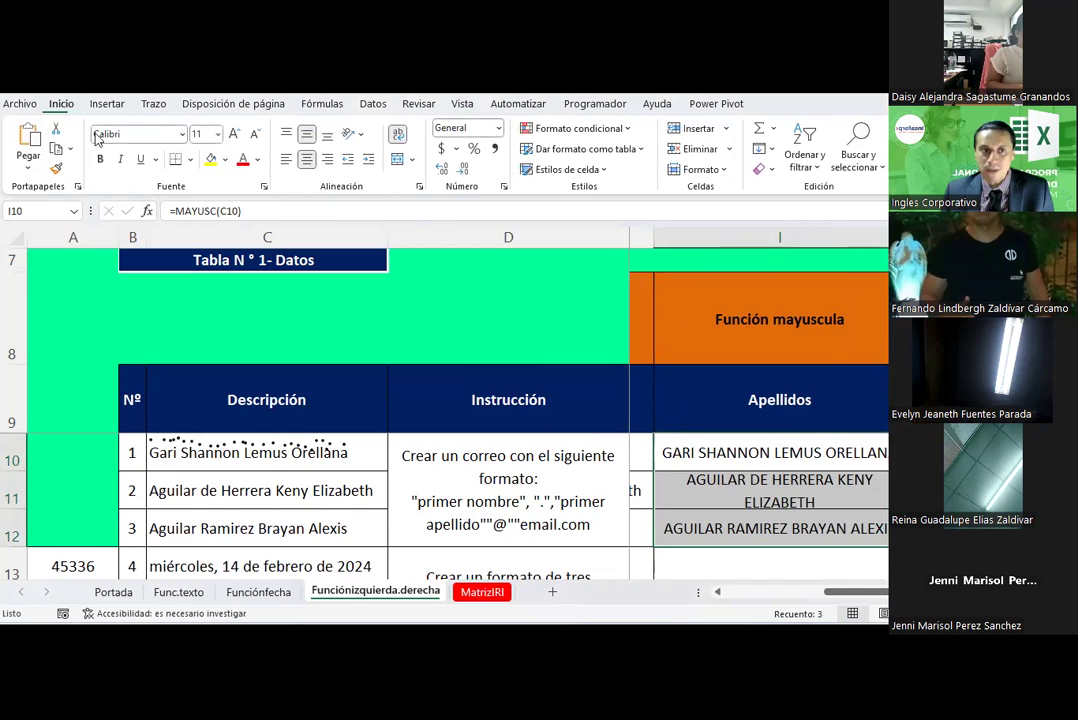
{"action": "left_click", "coordinate": [286, 159]}
Select the new function columns block starting from the Función Izquierda heading in J8.
{"action": "left_click_drag", "start_coordinate": [855, 592], "coordinate": [882, 592]}
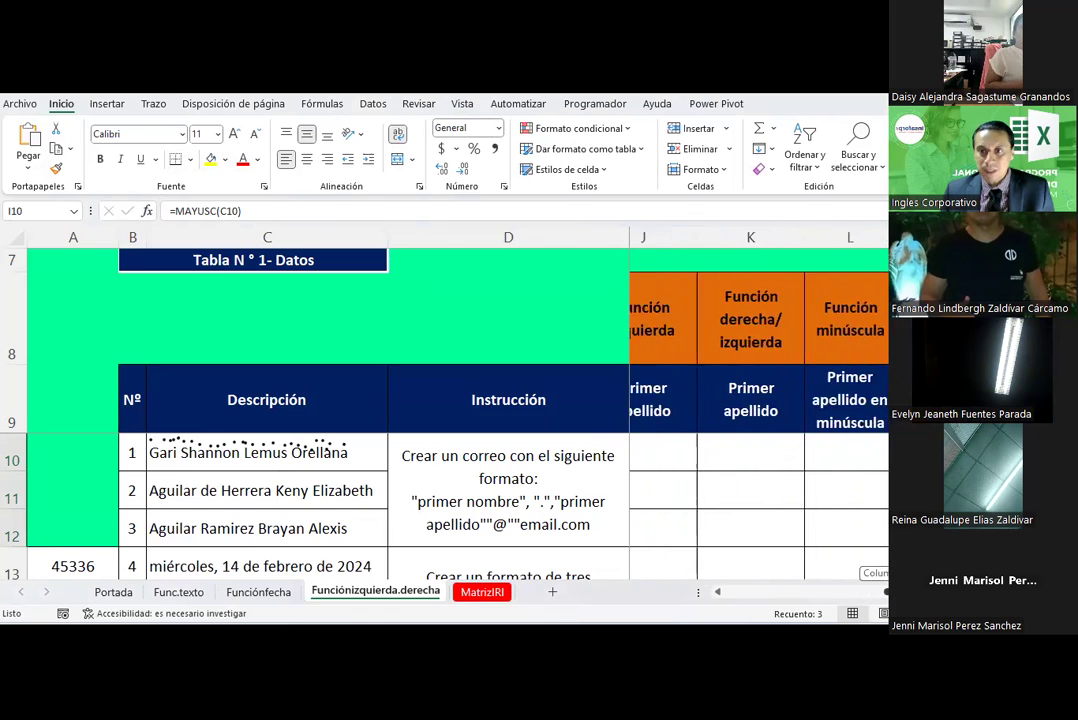
{"action": "left_click_drag", "start_coordinate": [882, 592], "coordinate": [872, 592]}
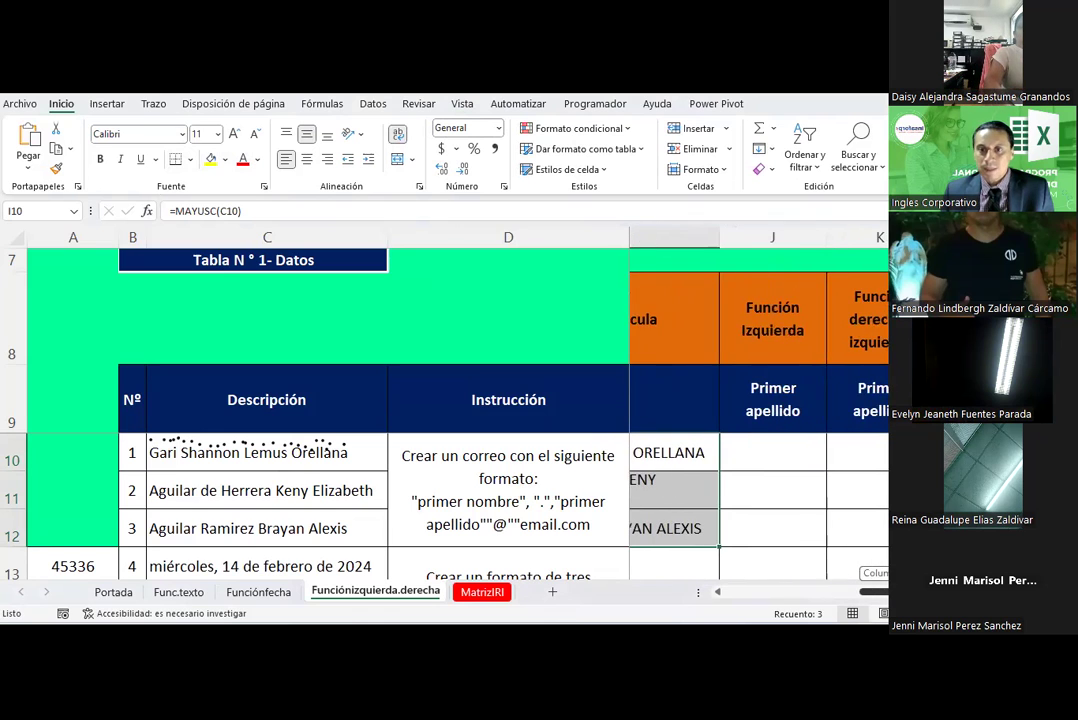
{"action": "left_click", "coordinate": [808, 306]}
{"action": "left_click_drag", "start_coordinate": [791, 412], "coordinate": [559, 422]}
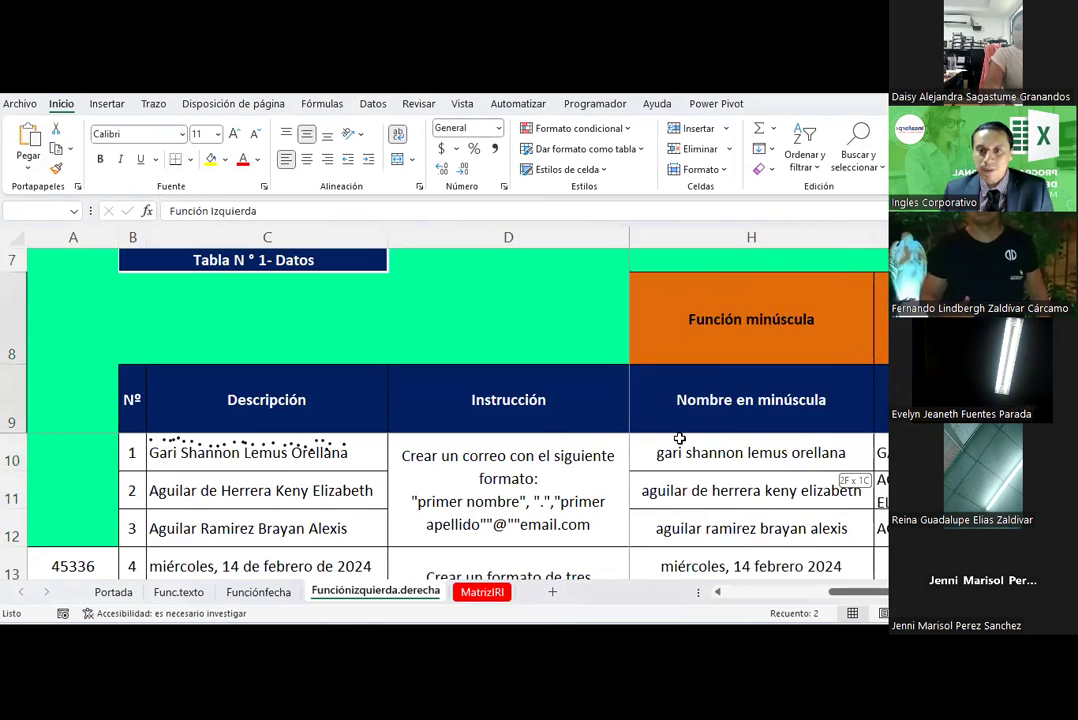
{"action": "mouse_move", "coordinate": [559, 422]}
{"action": "left_mouse_down"}
{"action": "mouse_move", "coordinate": [737, 512]}
{"action": "mouse_move", "coordinate": [865, 528]}
{"action": "left_mouse_up"}
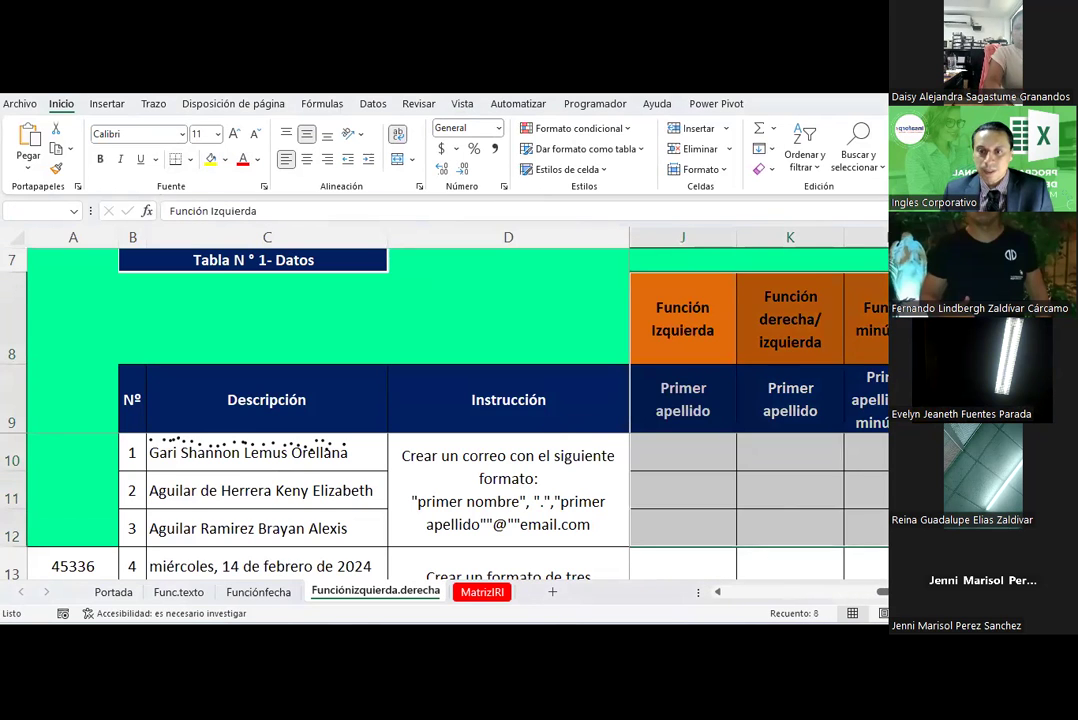
Unfreeze the sheet's panes.
{"action": "left_click", "coordinate": [462, 104]}
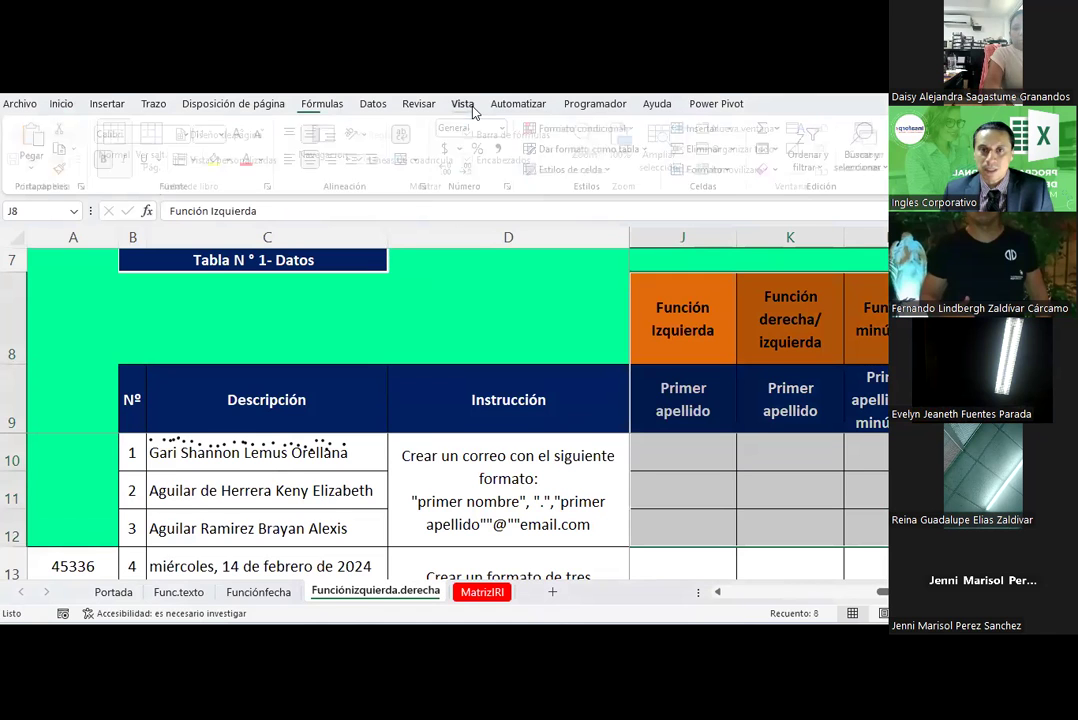
{"action": "left_click", "coordinate": [745, 169]}
{"action": "left_click", "coordinate": [770, 190]}
Apply a thick outside border to the J8:M12 block.
{"action": "left_click_drag", "start_coordinate": [770, 592], "coordinate": [886, 598]}
{"action": "left_click", "coordinate": [58, 104]}
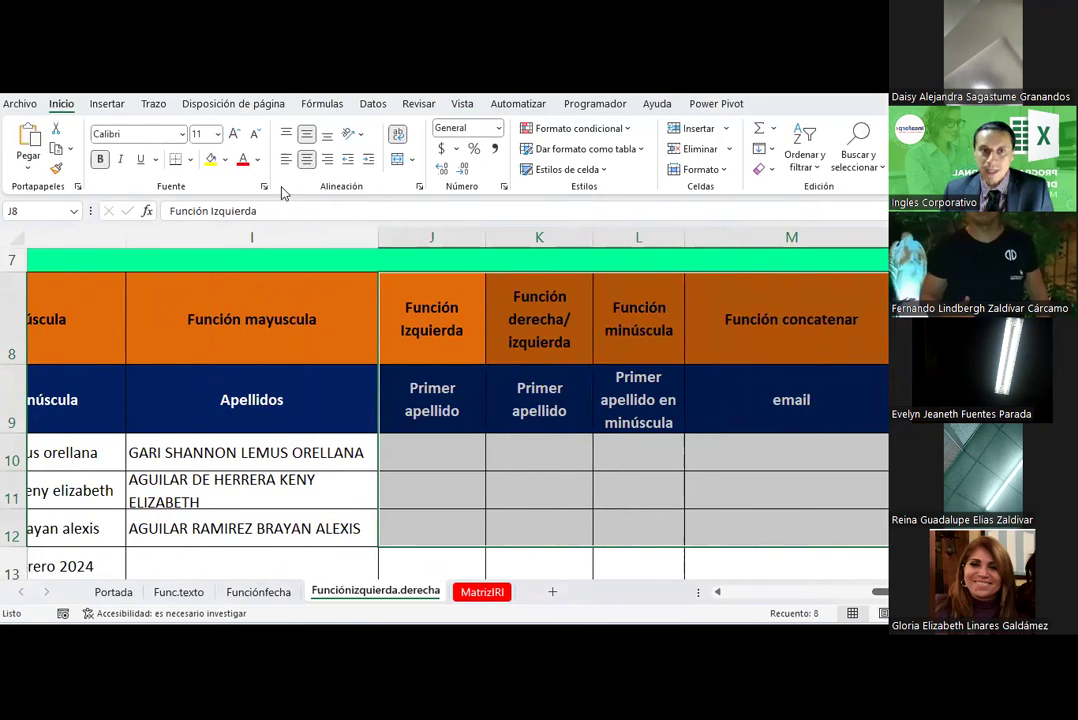
{"action": "left_click", "coordinate": [192, 163]}
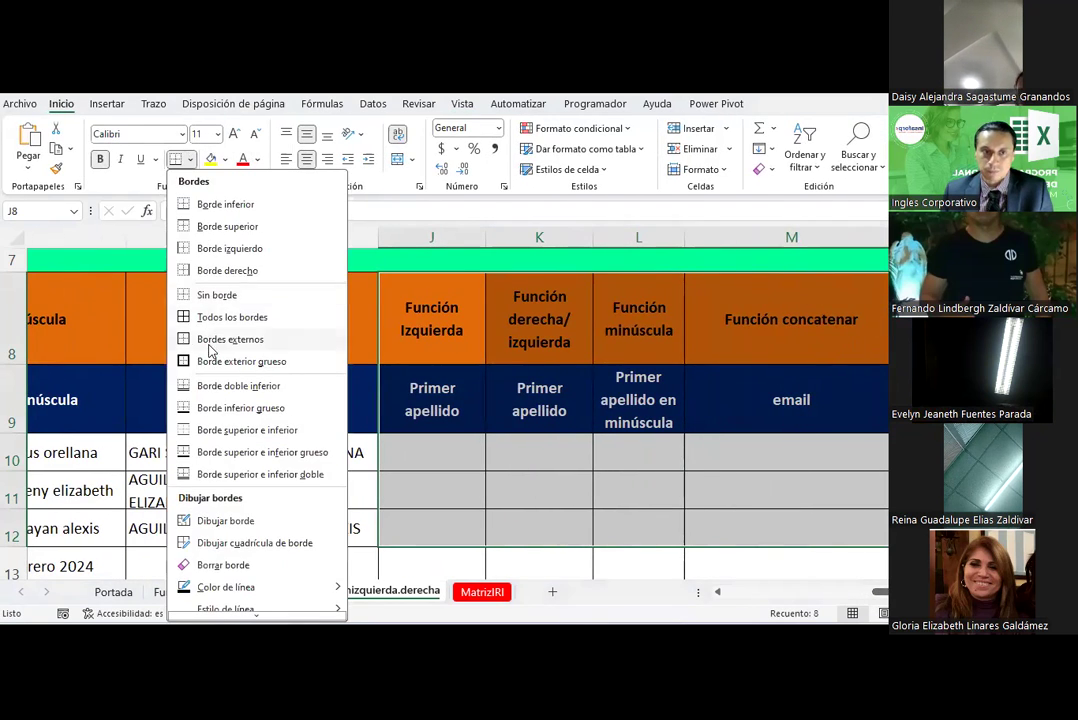
{"action": "left_click", "coordinate": [210, 359]}
{"action": "left_click", "coordinate": [427, 512]}
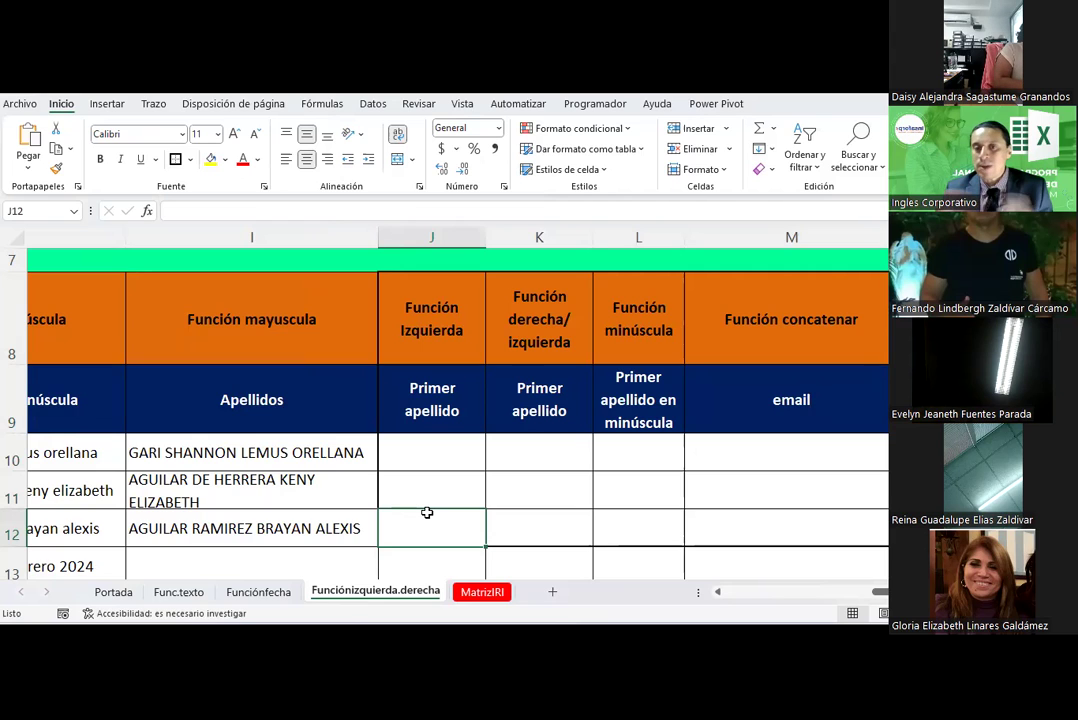
Type a sample e-mail address into M10, correcting an initial typo.
{"action": "left_click", "coordinate": [435, 440]}
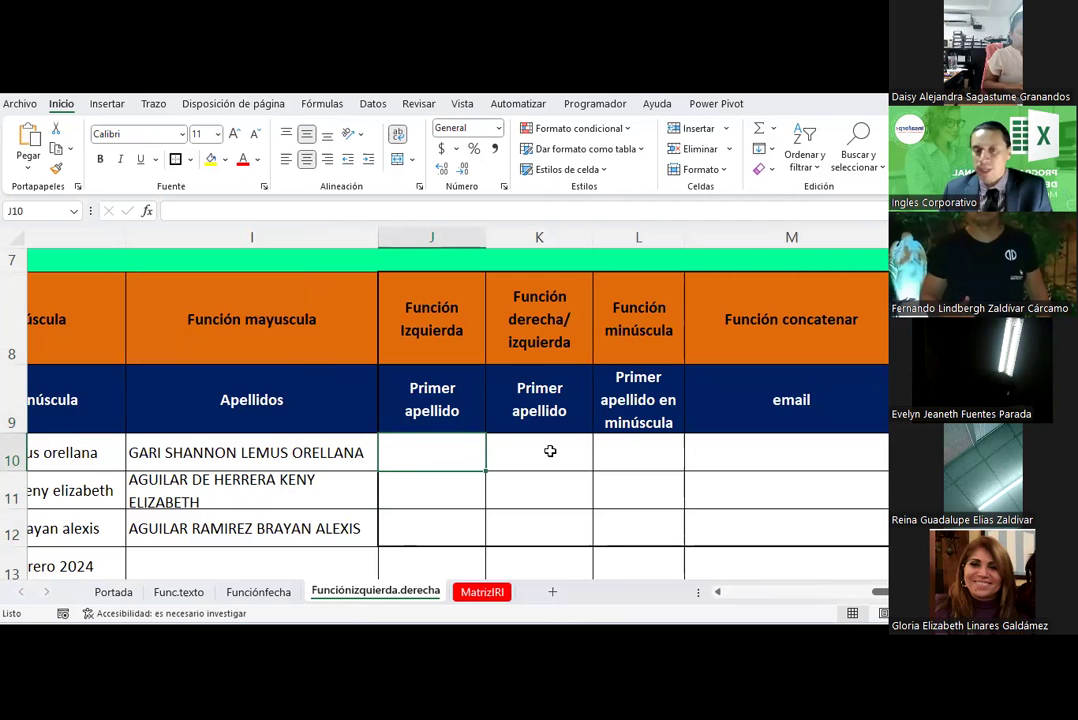
{"action": "left_click", "coordinate": [711, 444]}
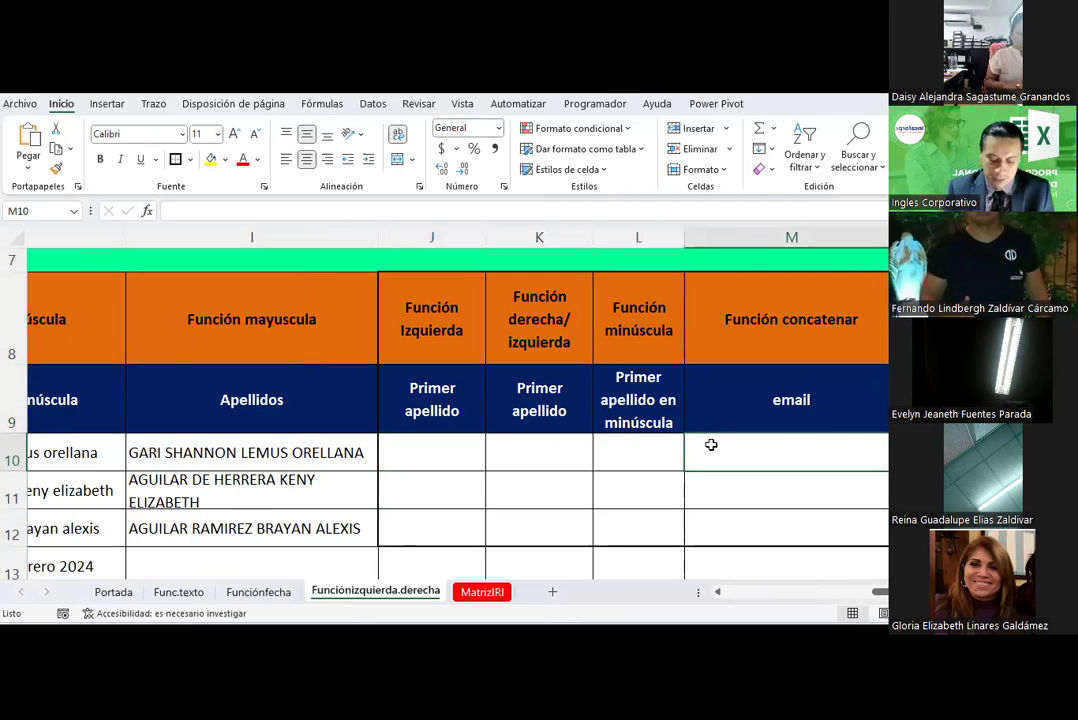
{"action": "type", "text": "al"}
{"action": "key", "text": "BackSpace"}
{"action": "key", "text": "BackSpace"}
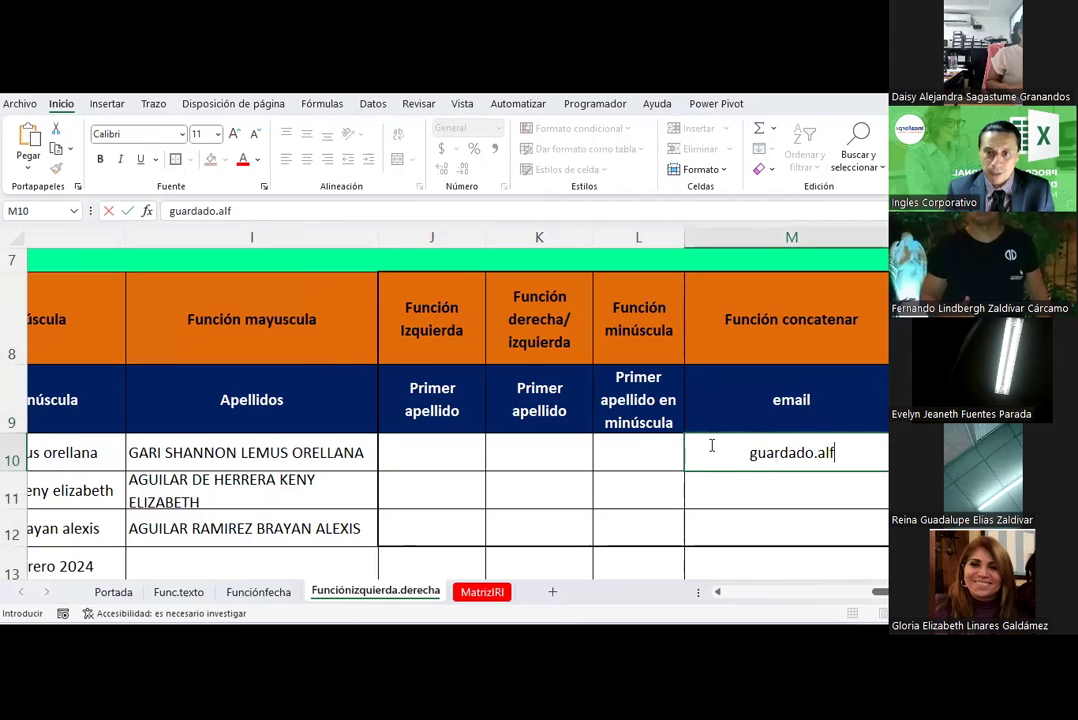
{"action": "key", "text": "Return"}
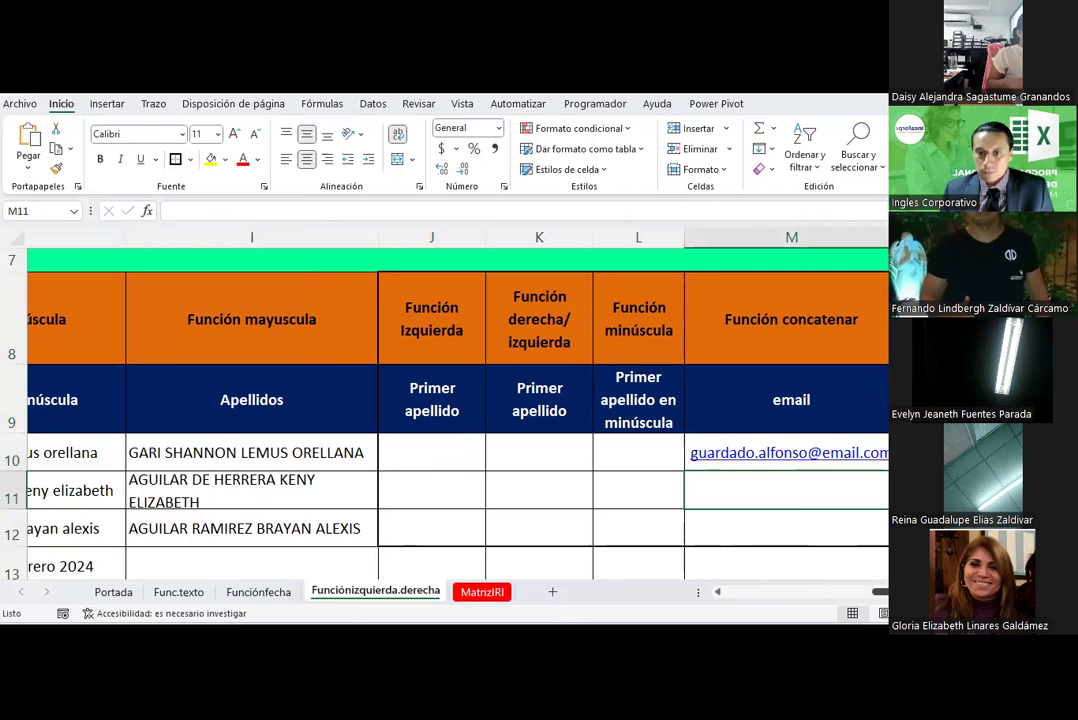
{"action": "scroll", "coordinate": [850, 597], "scroll_direction": "left", "scroll_amount": 5}
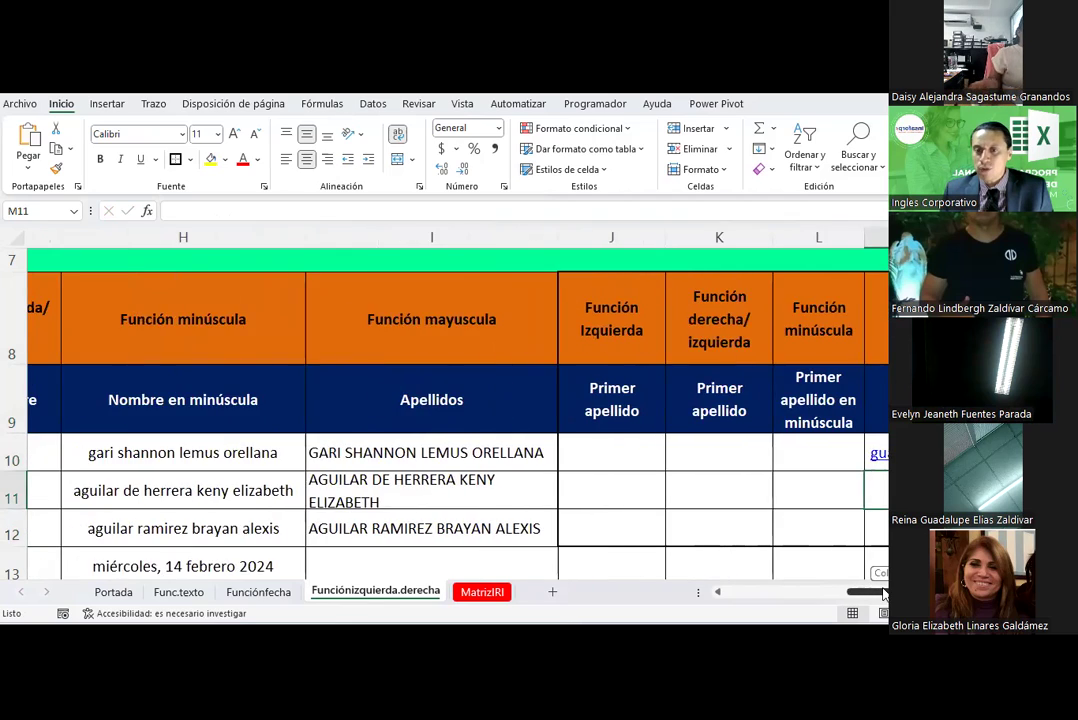
{"action": "scroll", "coordinate": [814, 597], "scroll_direction": "left", "scroll_amount": 2}
{"action": "scroll", "coordinate": [632, 396], "scroll_direction": "right", "scroll_amount": 3}
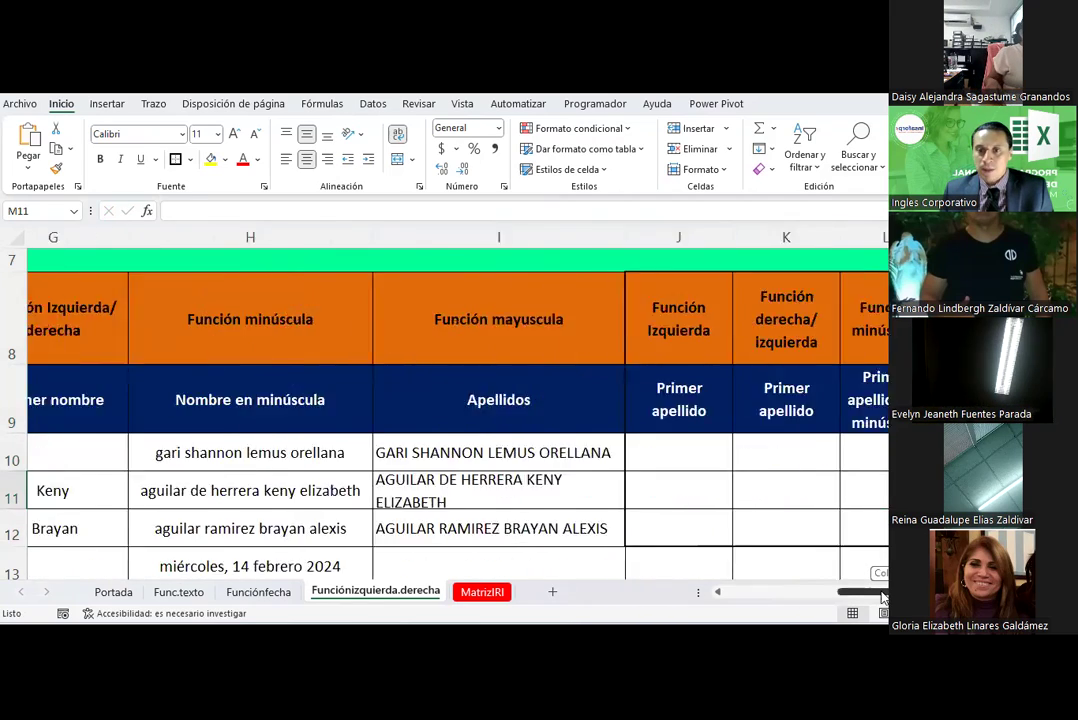
{"action": "scroll", "coordinate": [632, 396], "scroll_direction": "right", "scroll_amount": 1}
{"action": "left_click", "coordinate": [598, 320]}
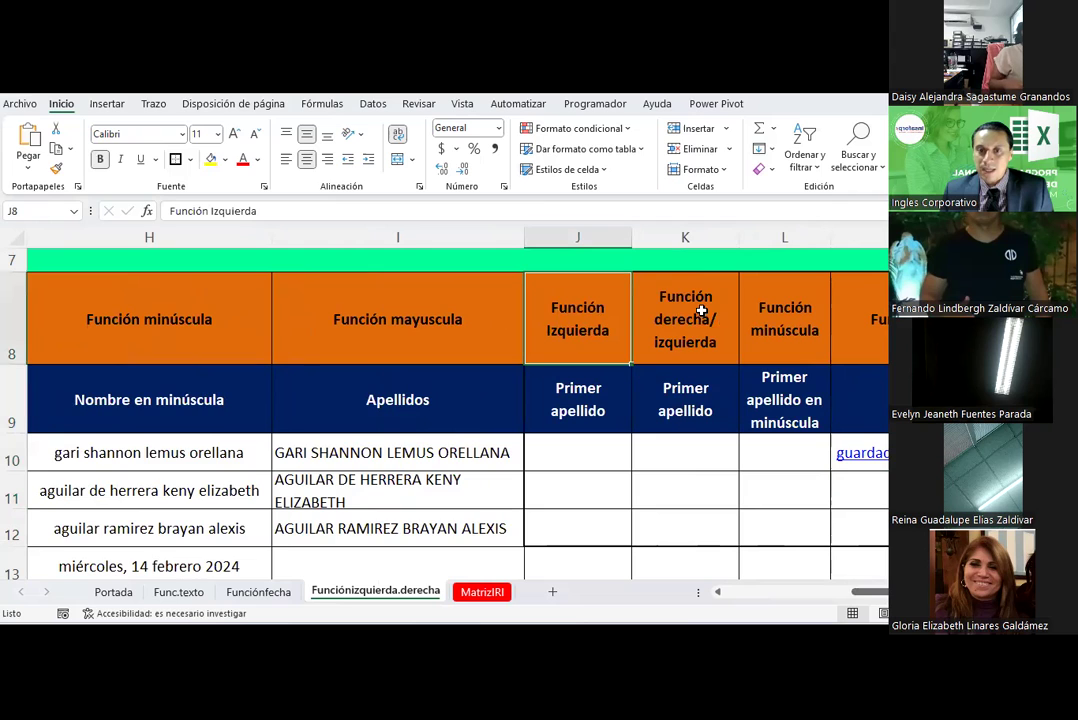
{"action": "left_click", "coordinate": [605, 396]}
{"action": "key", "text": "Up"}
{"action": "left_click", "coordinate": [690, 420]}
{"action": "left_click", "coordinate": [681, 303]}
{"action": "left_click", "coordinate": [565, 456]}
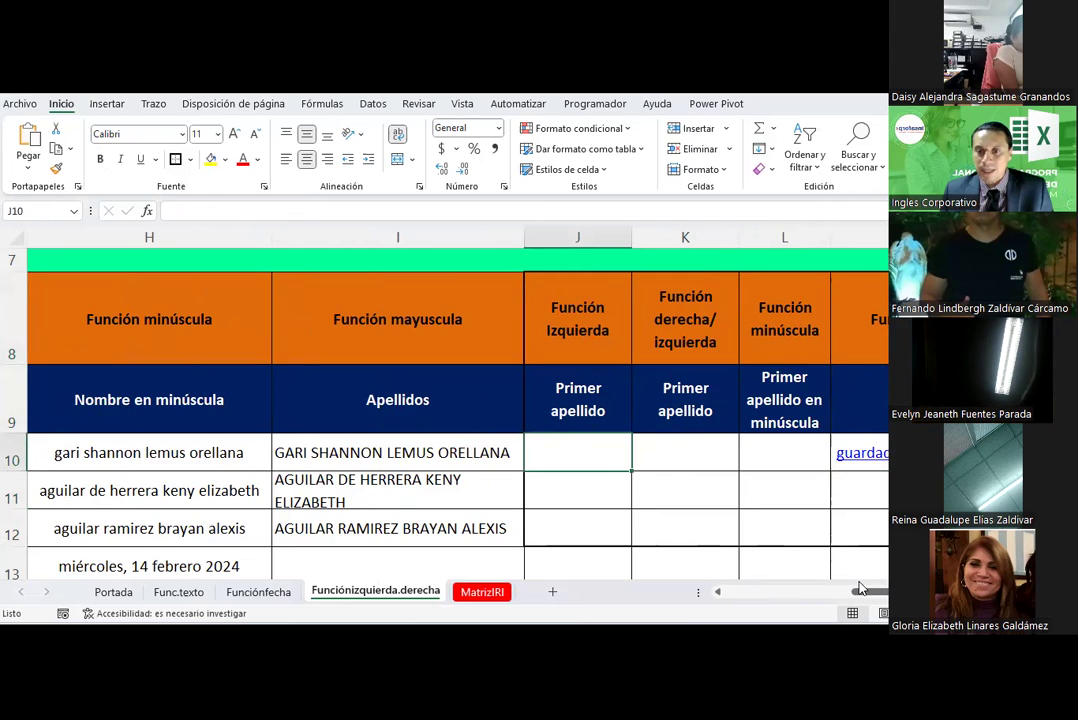
{"action": "left_click_drag", "start_coordinate": [868, 597], "coordinate": [758, 605]}
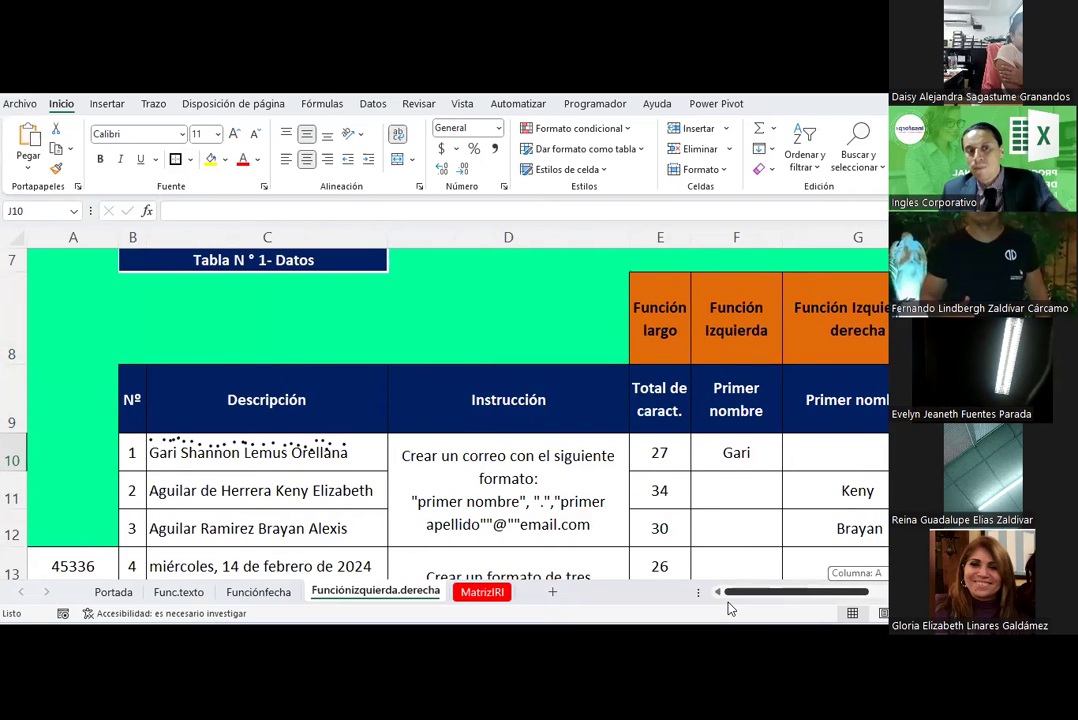
{"action": "left_click_drag", "start_coordinate": [729, 592], "coordinate": [832, 592]}
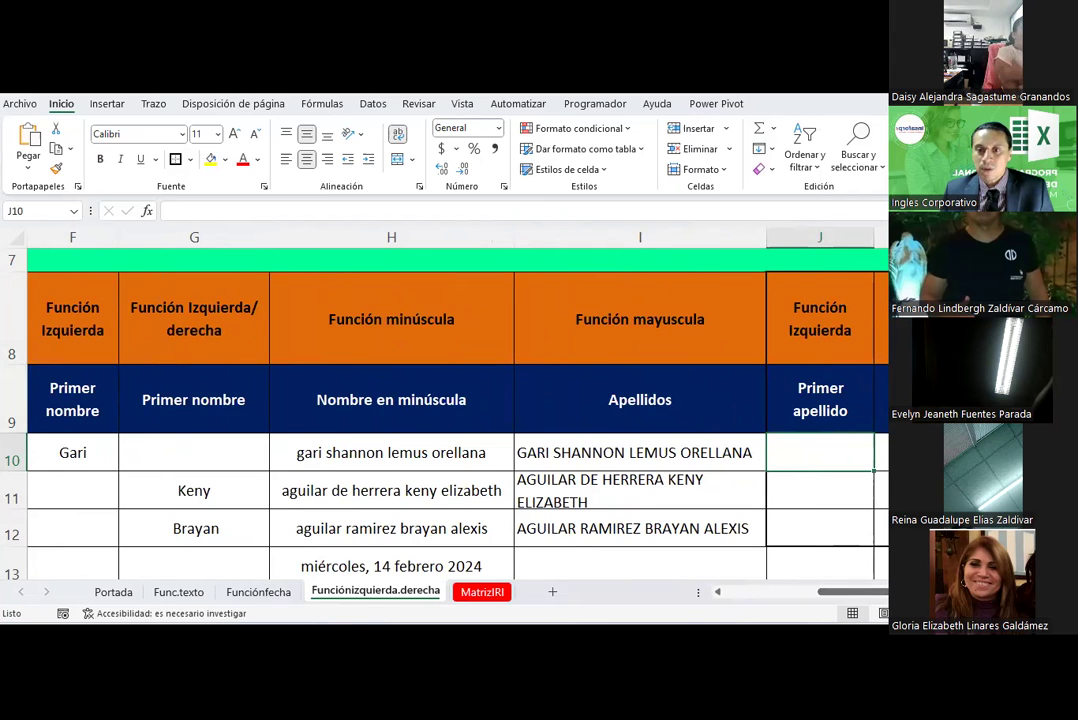
{"action": "left_click", "coordinate": [881, 452]}
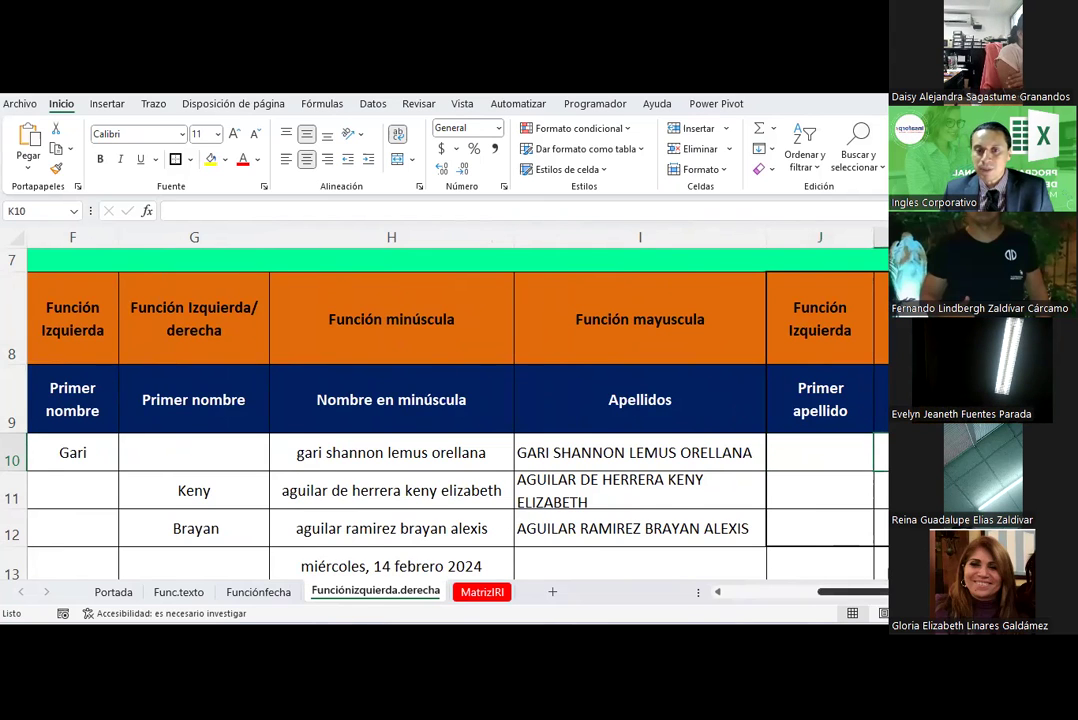
{"action": "scroll", "coordinate": [126, 378], "scroll_direction": "left", "scroll_amount": 5}
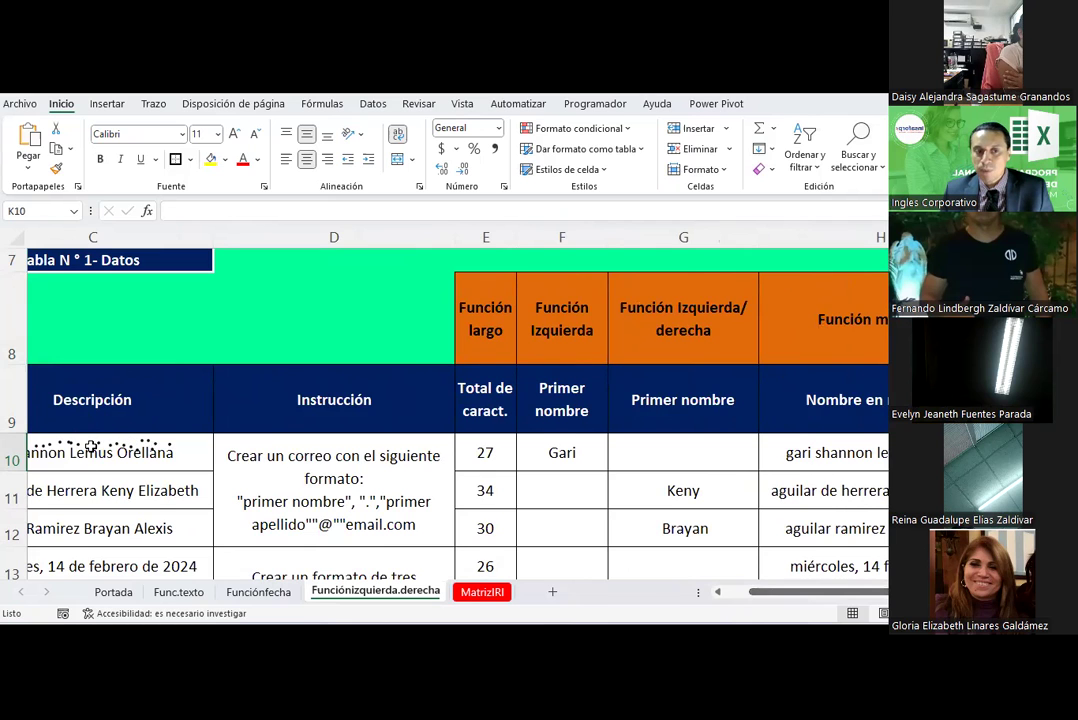
{"action": "left_click_drag", "start_coordinate": [800, 591], "coordinate": [871, 591]}
Give cells K10 and J11 a yellow fill.
{"action": "left_click", "coordinate": [210, 160]}
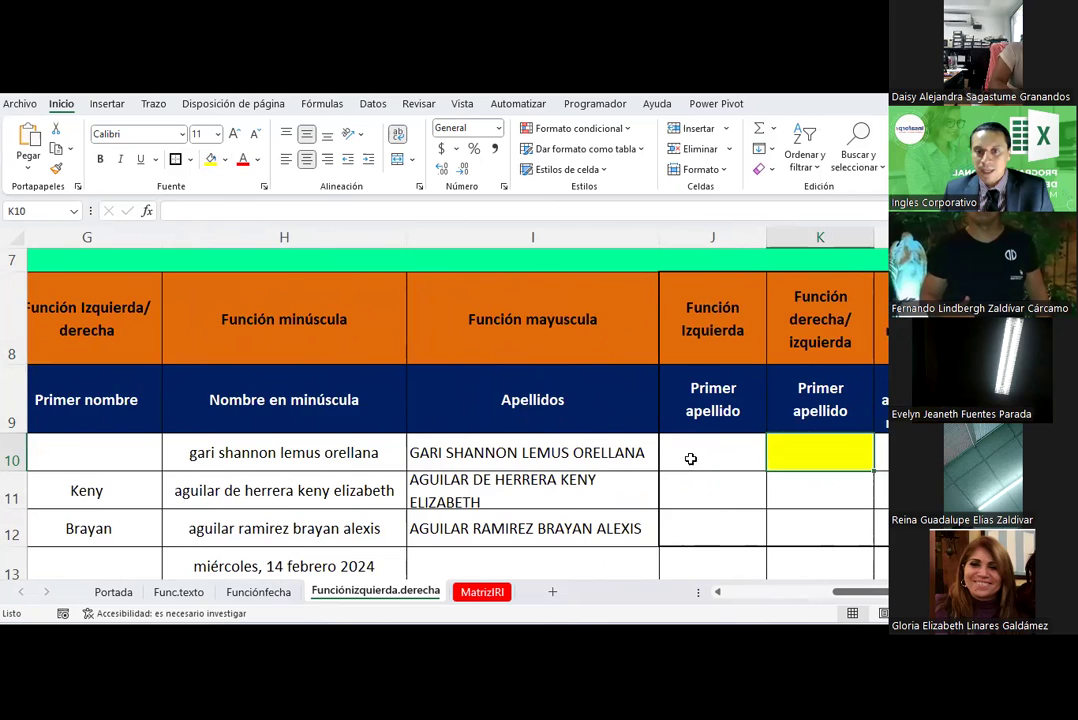
{"action": "left_click_drag", "start_coordinate": [860, 591], "coordinate": [784, 592]}
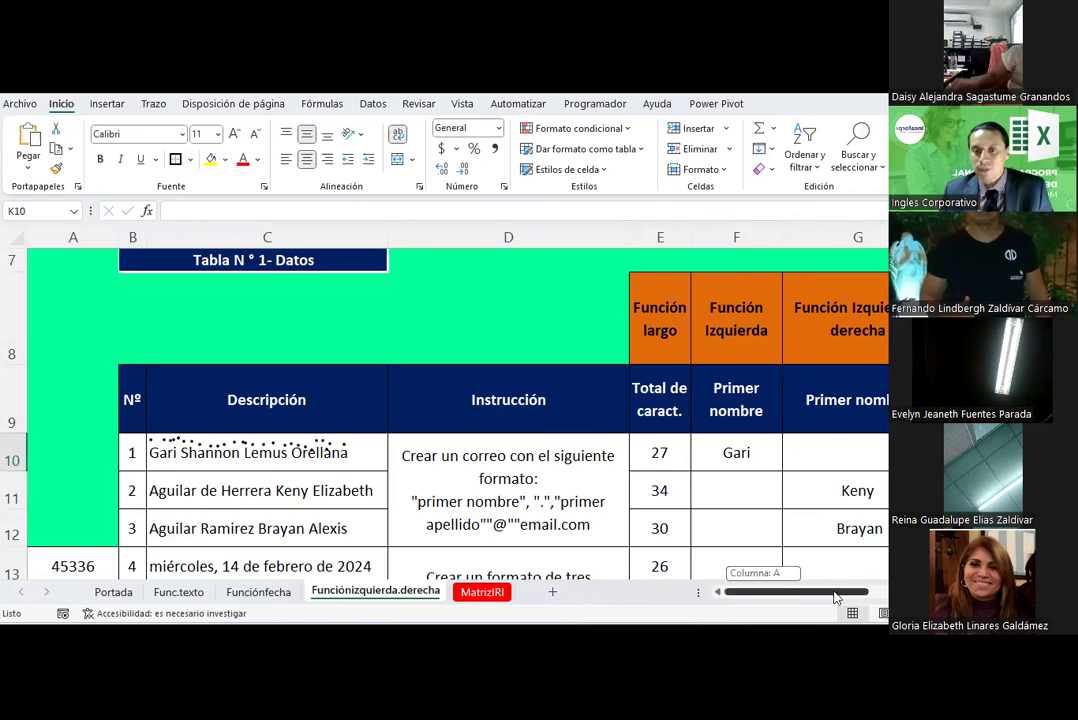
{"action": "left_click_drag", "start_coordinate": [745, 591], "coordinate": [840, 591]}
{"action": "left_click", "coordinate": [479, 487]}
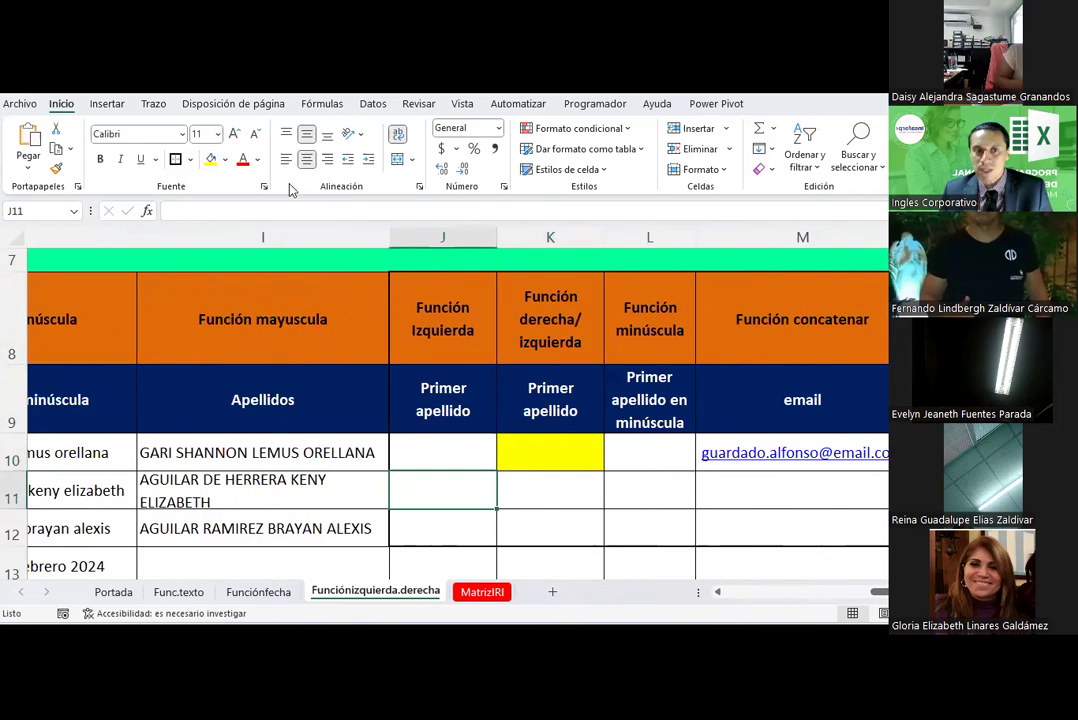
{"action": "left_click", "coordinate": [211, 159]}
{"action": "left_click", "coordinate": [657, 500]}
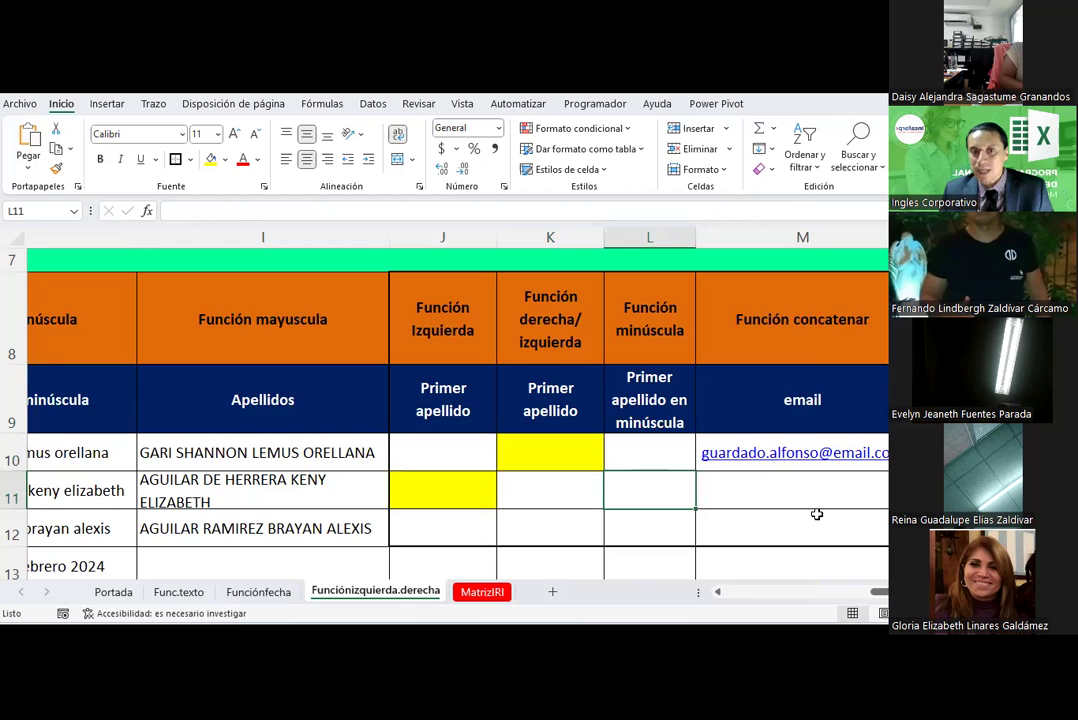
Review the yellow cell K10, the lowercase surname cell L10, and return to J11.
{"action": "left_click", "coordinate": [515, 453]}
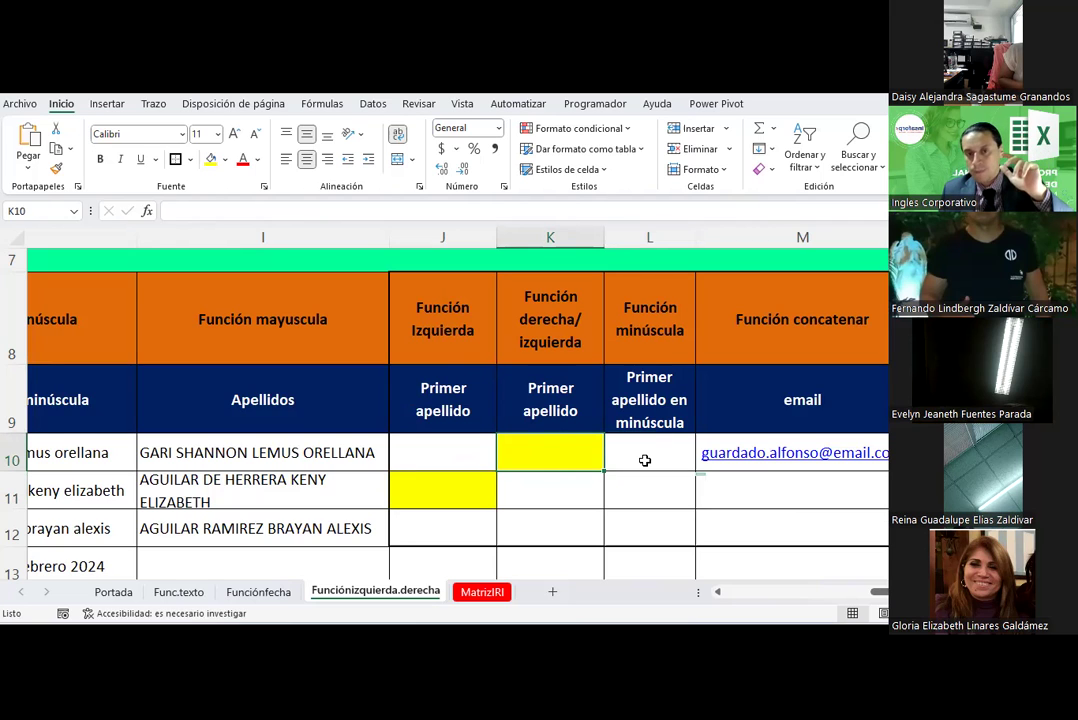
{"action": "left_click", "coordinate": [645, 460]}
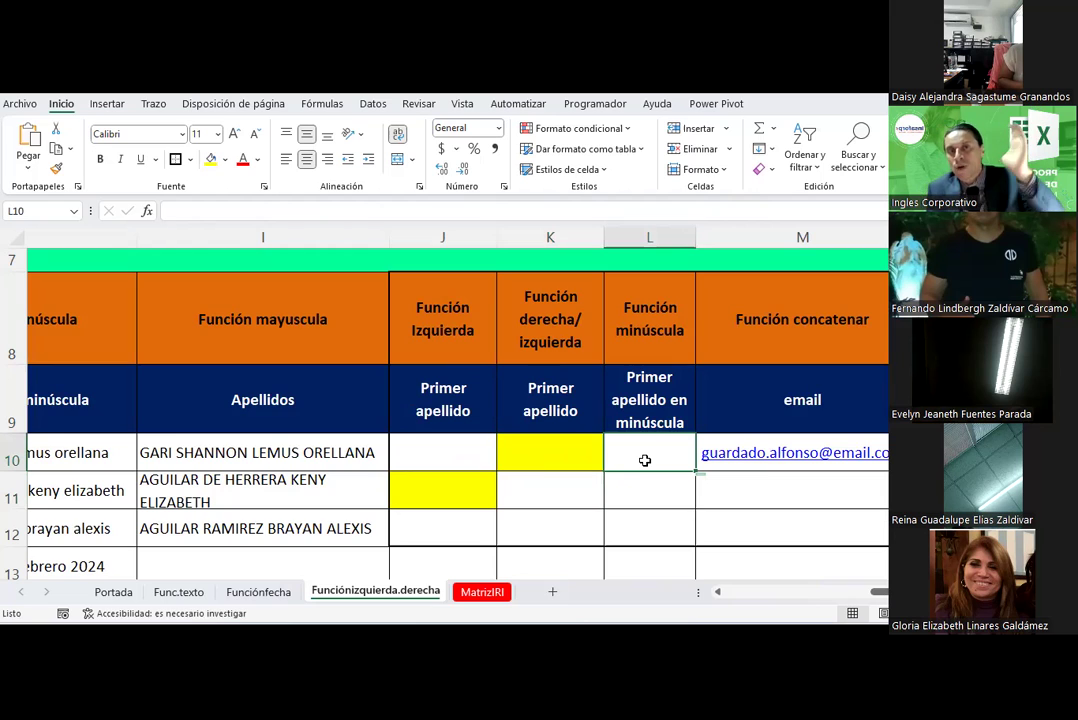
{"action": "left_click", "coordinate": [727, 500]}
{"action": "left_click", "coordinate": [747, 520]}
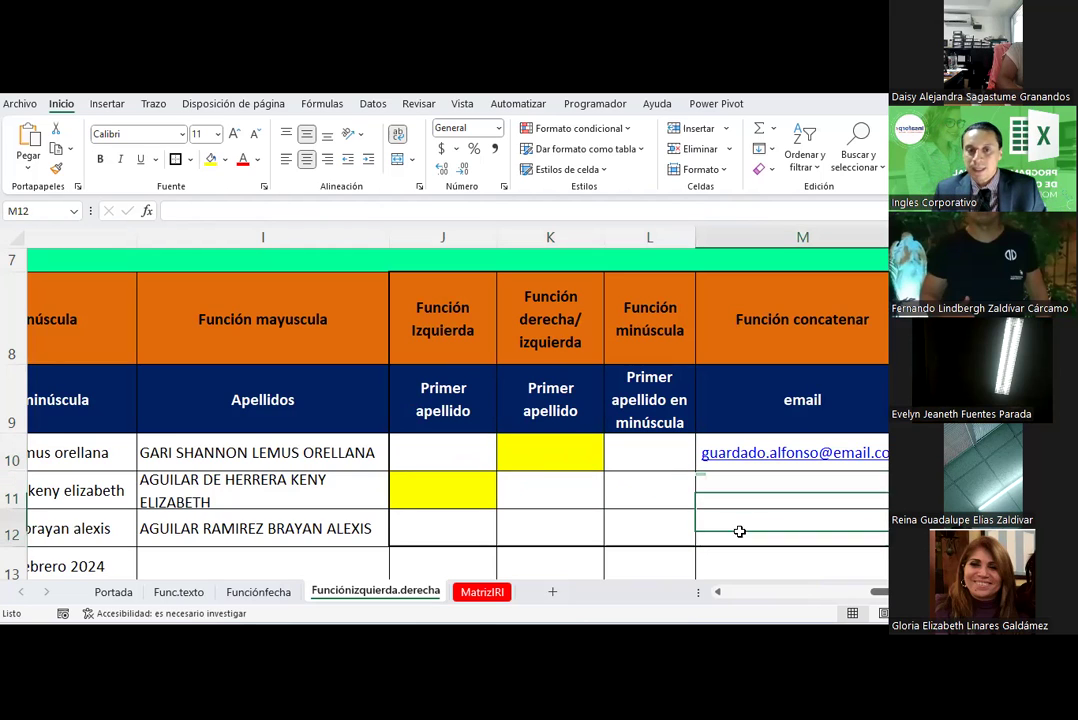
{"action": "left_click", "coordinate": [462, 491]}
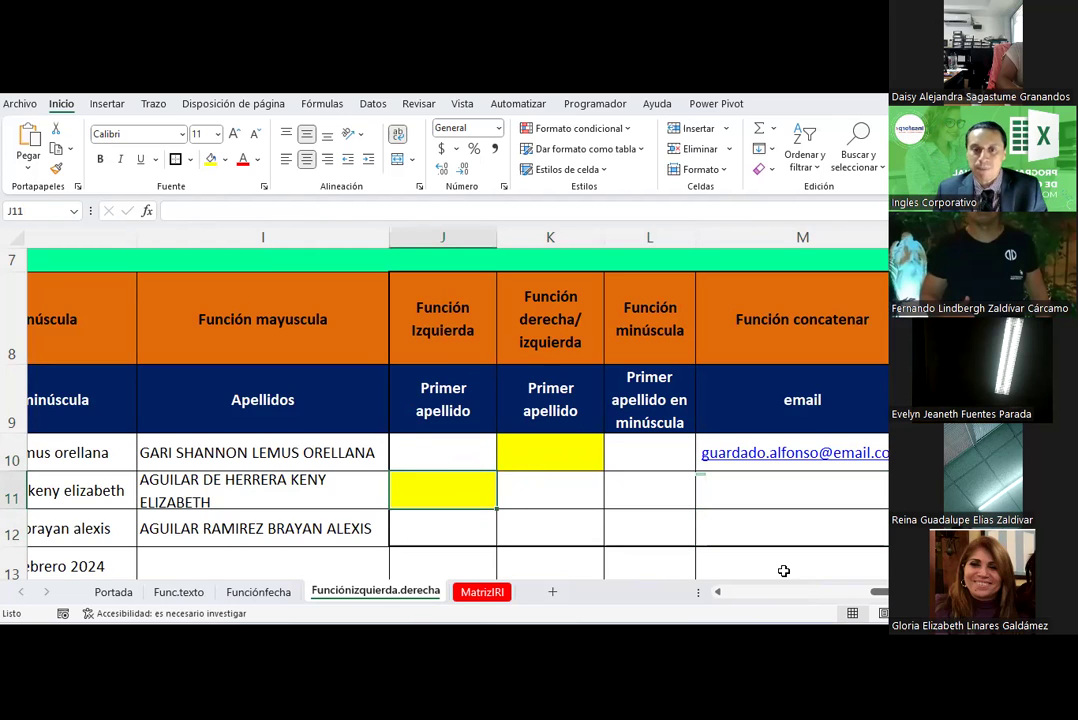
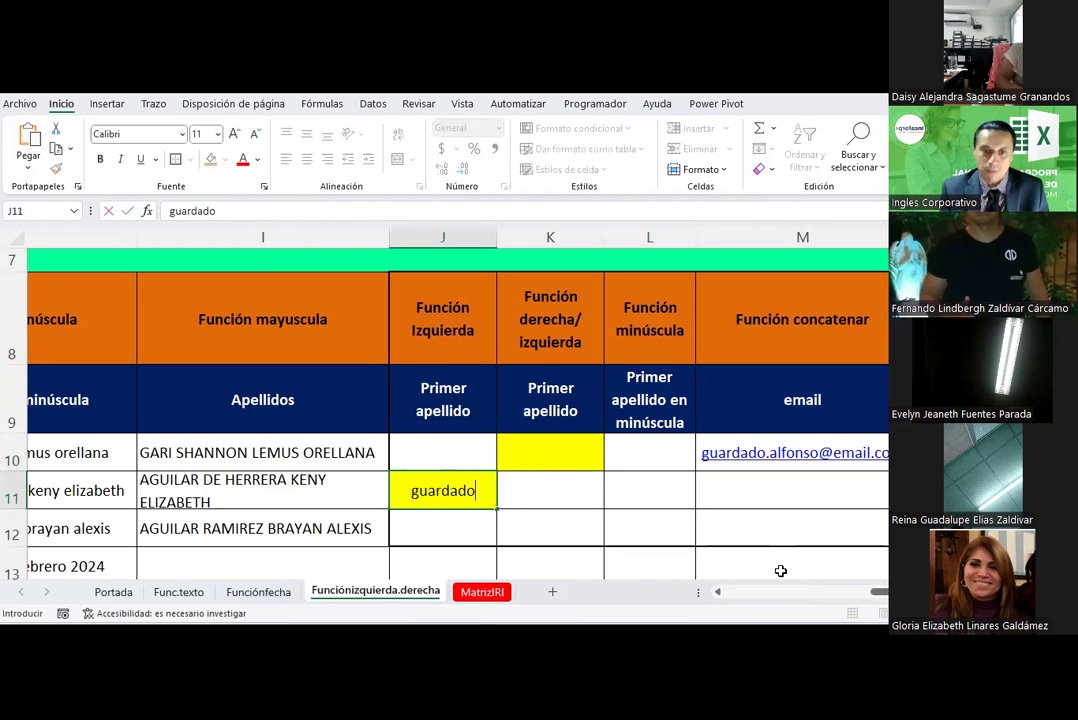
Enter a sample surname in J11 and a first name in L11, then start an M11 formula with =J11.
{"action": "key", "text": "Tab"}
{"action": "key", "text": "Tab"}
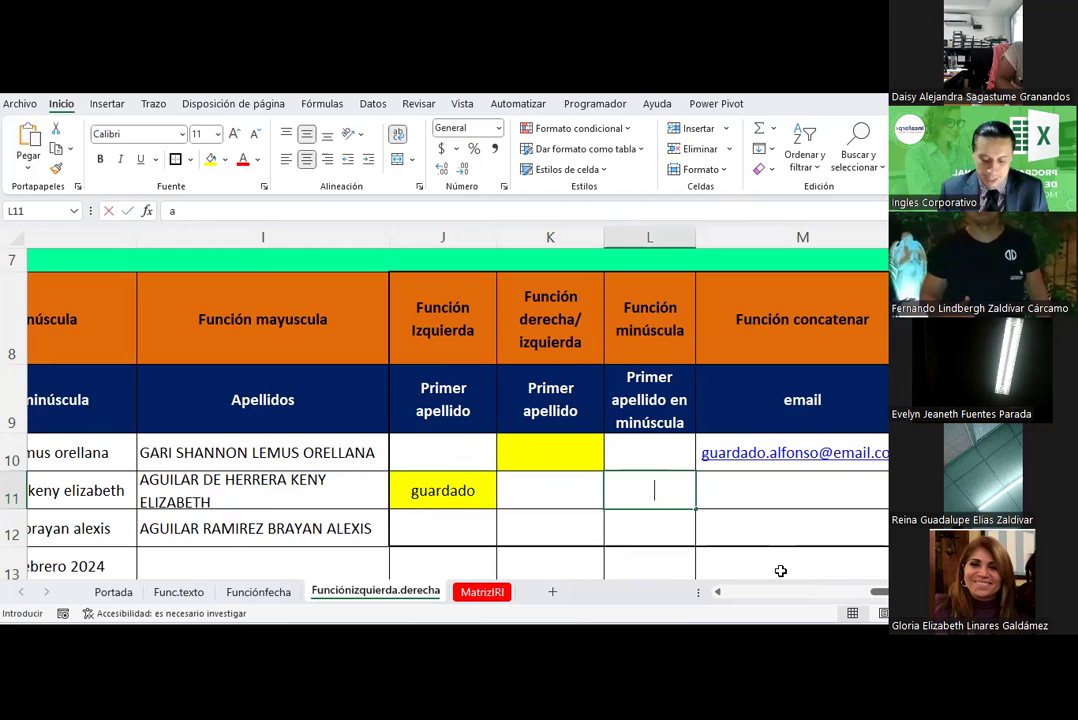
{"action": "key", "text": "Tab"}
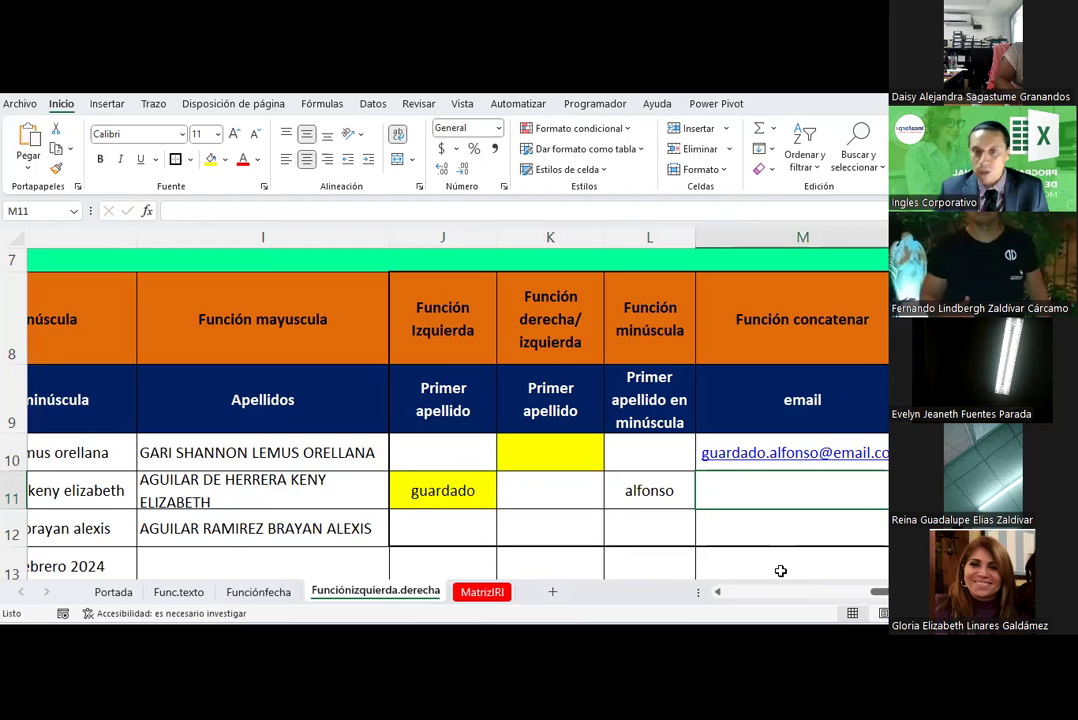
{"action": "type", "text": "="}
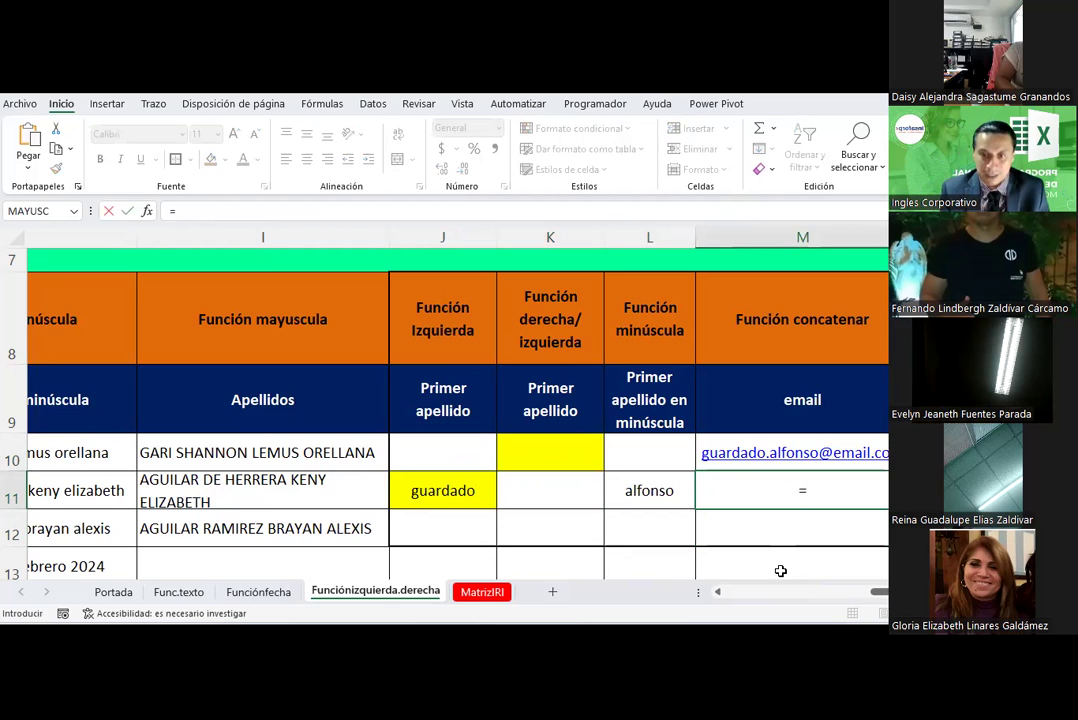
{"action": "left_click", "coordinate": [407, 489]}
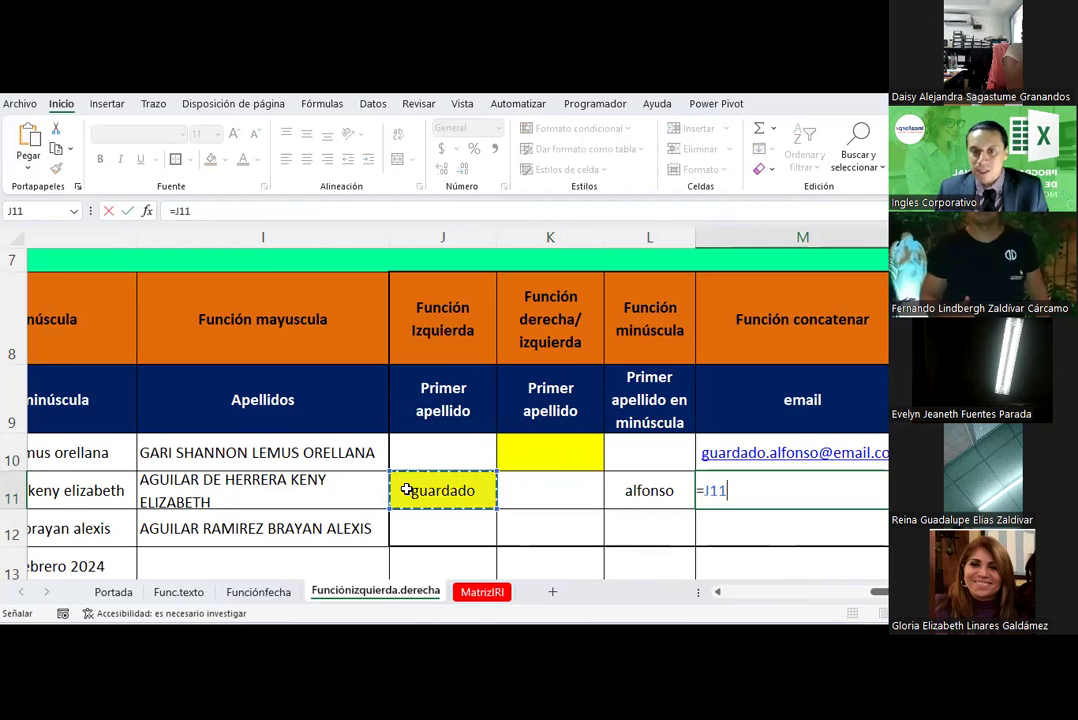
{"action": "key", "text": "Escape"}
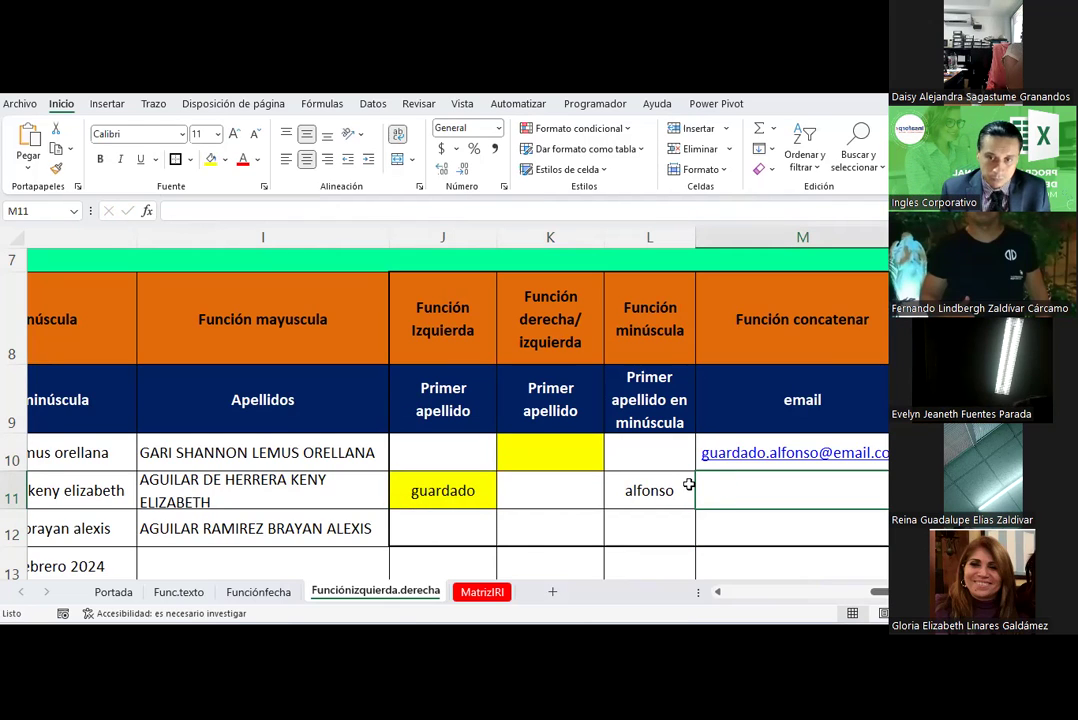
{"action": "left_click", "coordinate": [651, 490]}
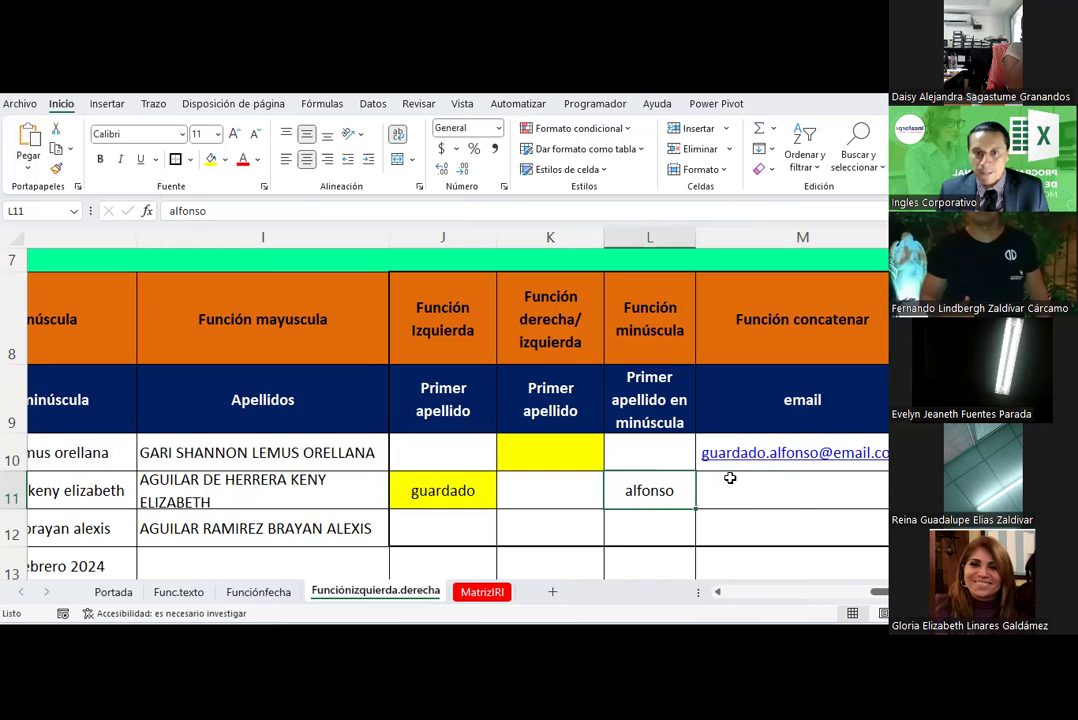
{"action": "left_click", "coordinate": [741, 493]}
{"action": "type", "text": "="}
{"action": "key", "text": "Left"}
{"action": "key", "text": "Left"}
{"action": "key", "text": "Left"}
{"action": "type", "text": "&"}
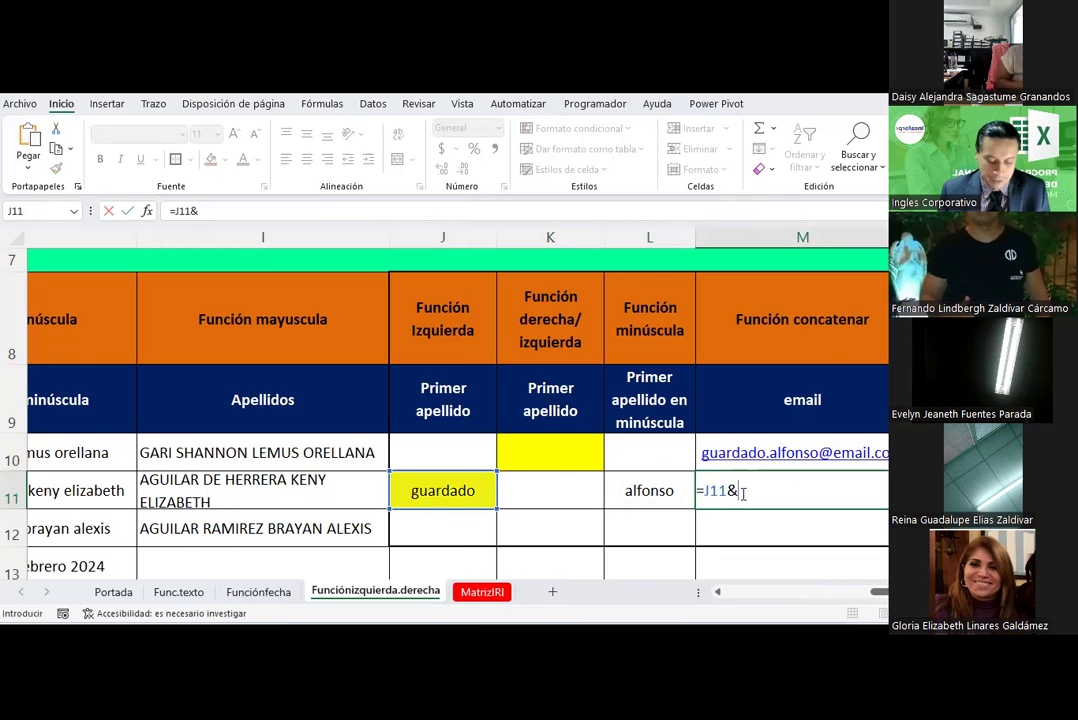
{"action": "left_click", "coordinate": [637, 492]}
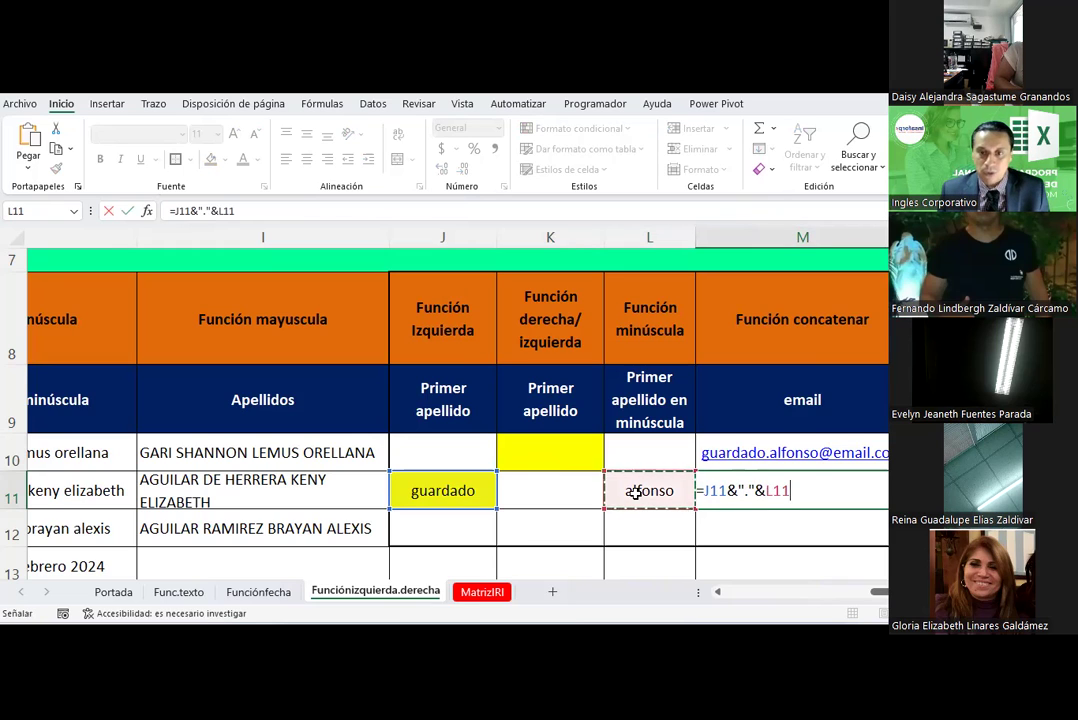
{"action": "type", "text": "&\"@emailc"}
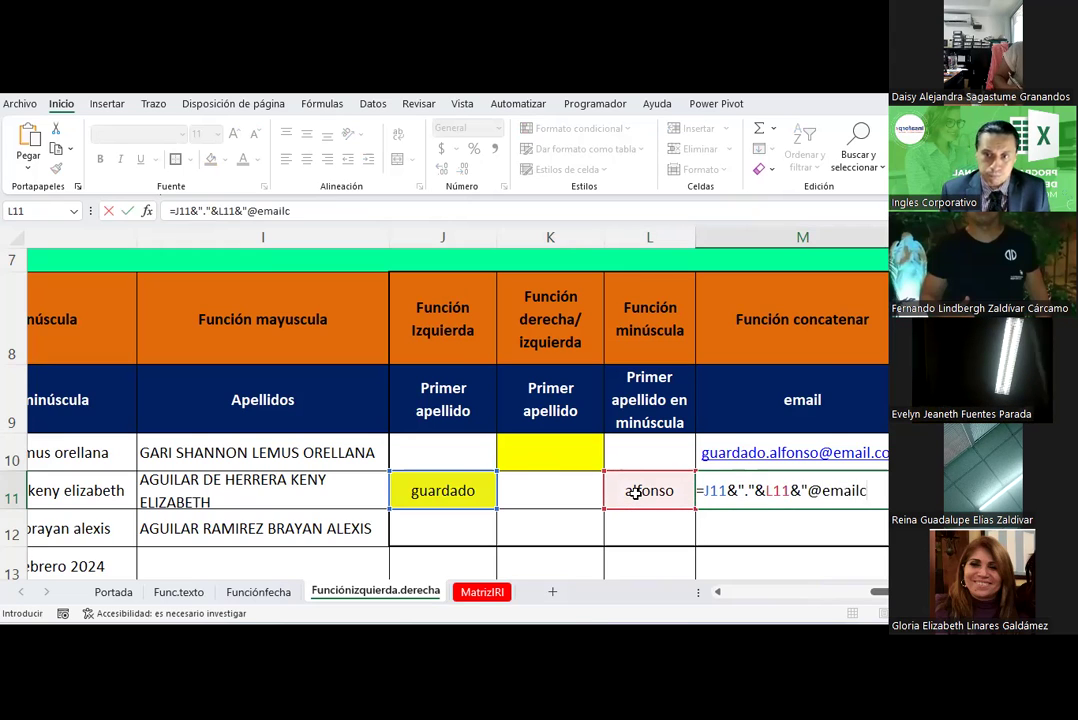
{"action": "key", "text": "BackSpace"}
{"action": "type", "text": ".com"}
{"action": "key", "text": "Return"}
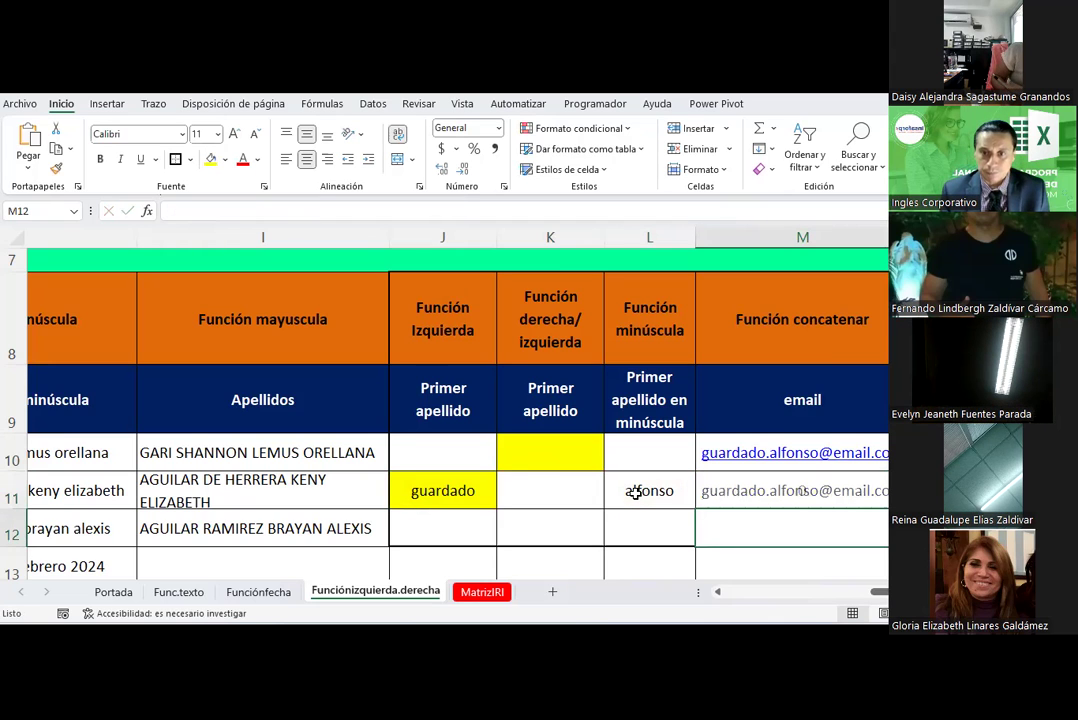
Review the finished e-mail concatenation formula in M11.
{"action": "left_click", "coordinate": [842, 493]}
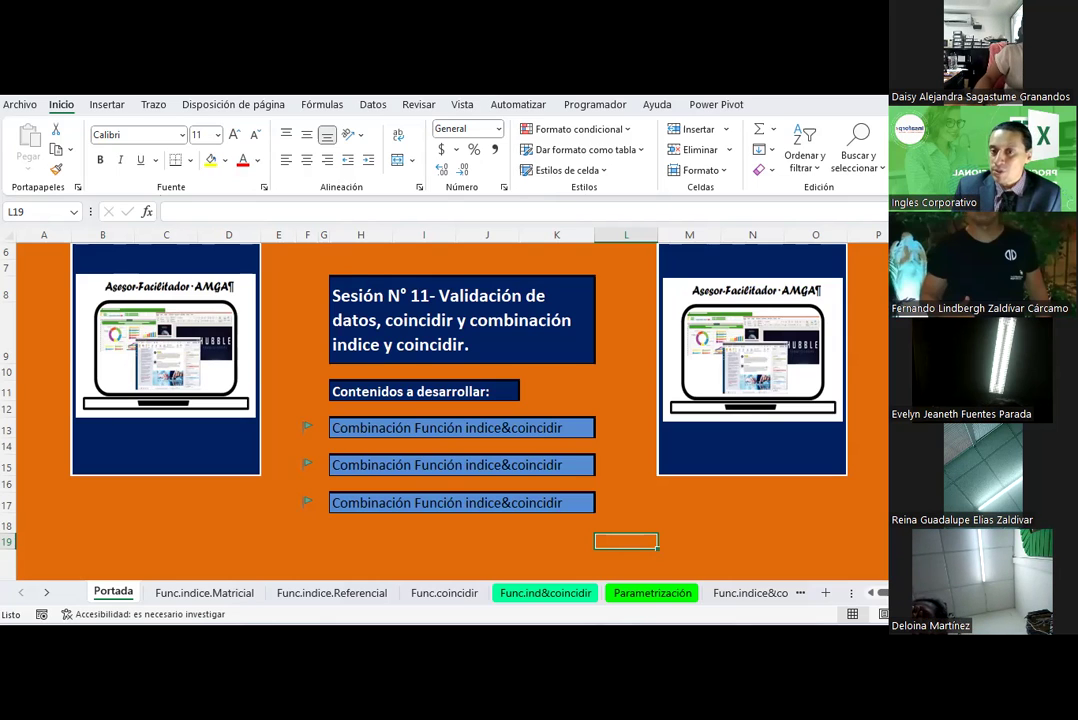
Switch from the Portada sheet to the Func.indice.Matricial sheet.
{"action": "left_click", "coordinate": [622, 330]}
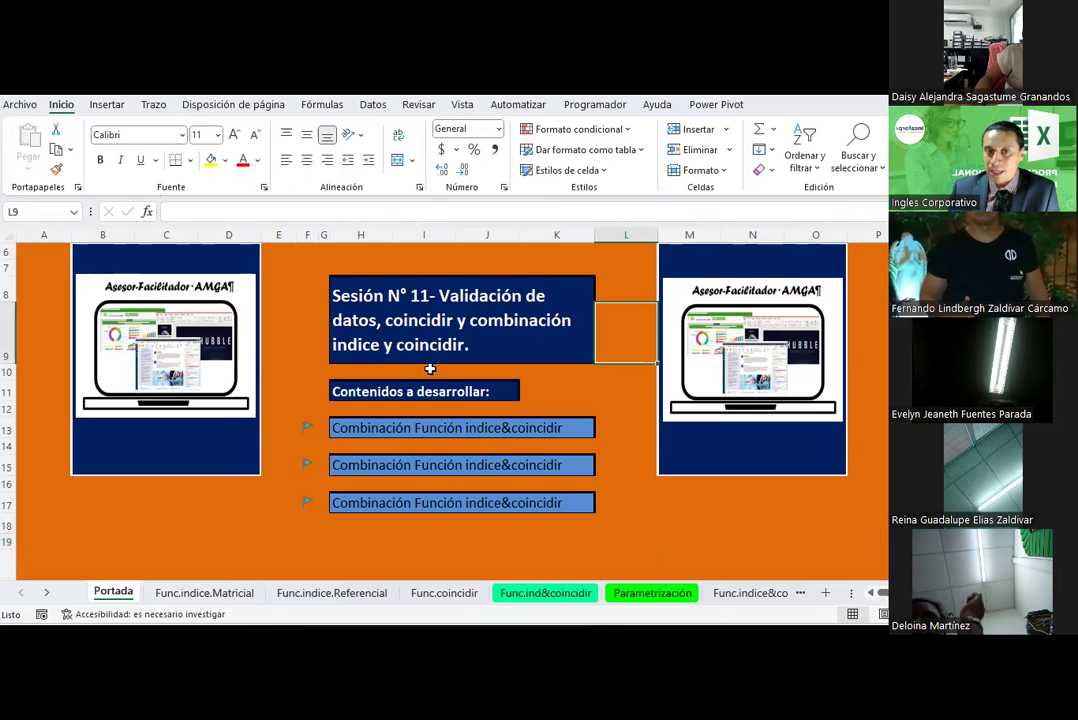
{"action": "scroll", "coordinate": [430, 369], "scroll_direction": "up", "scroll_amount": 1}
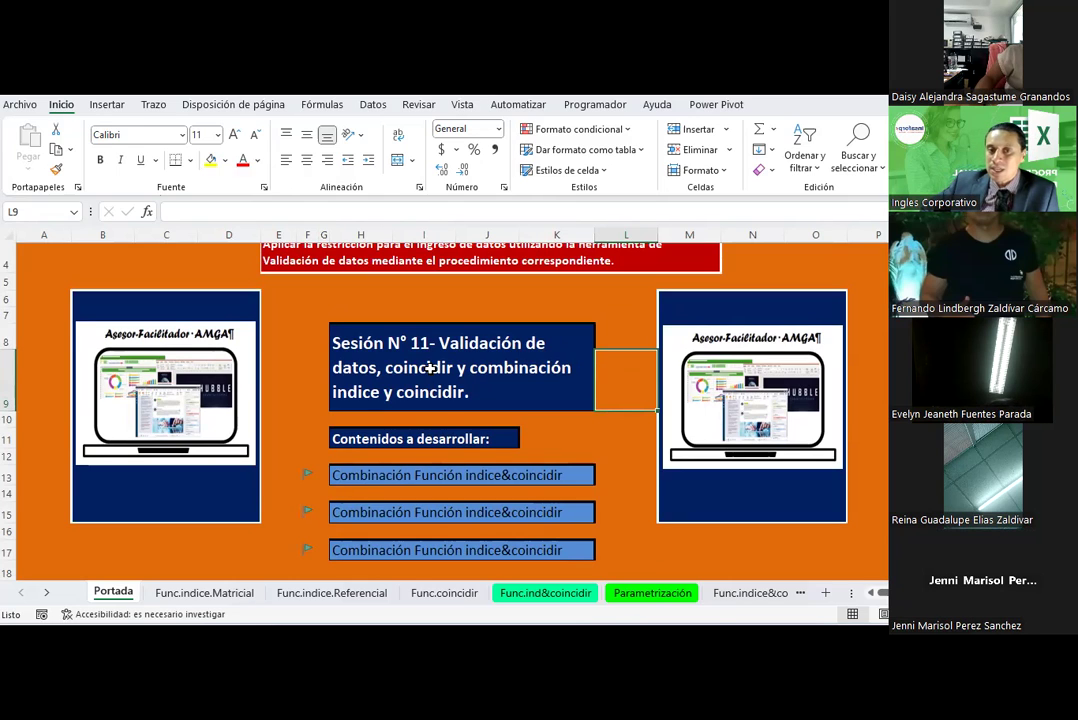
{"action": "left_click", "coordinate": [220, 600]}
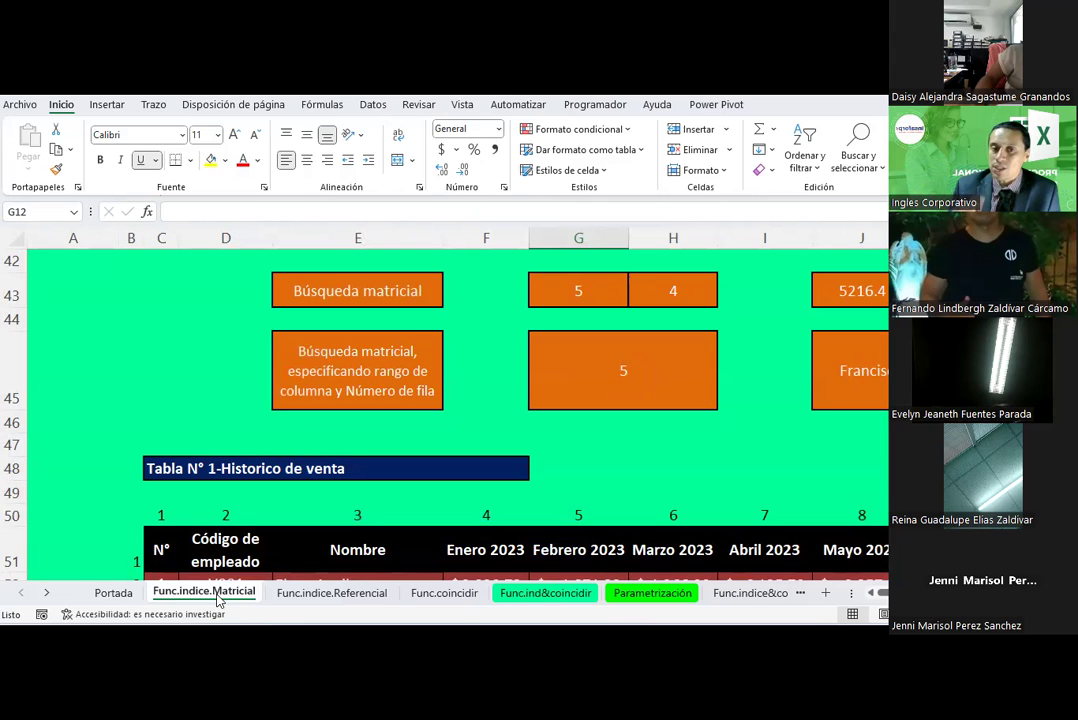
On Func.indice.Matricial, review the column number in H43 and the INDICE formula in J43.
{"action": "left_click", "coordinate": [302, 597]}
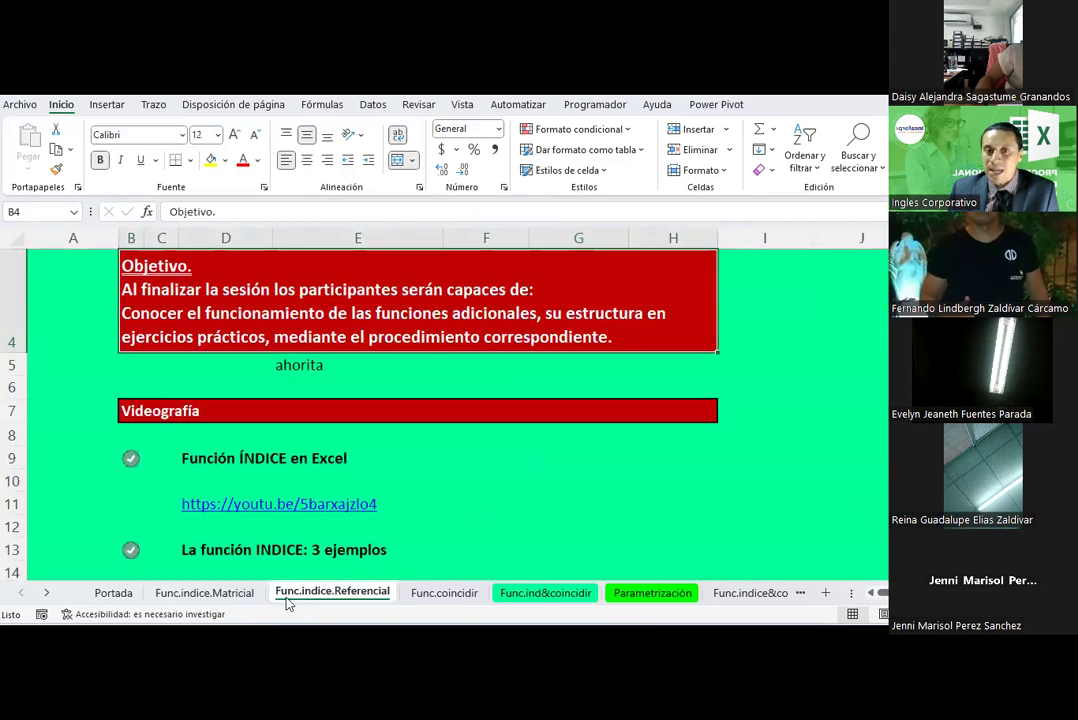
{"action": "left_click", "coordinate": [245, 598]}
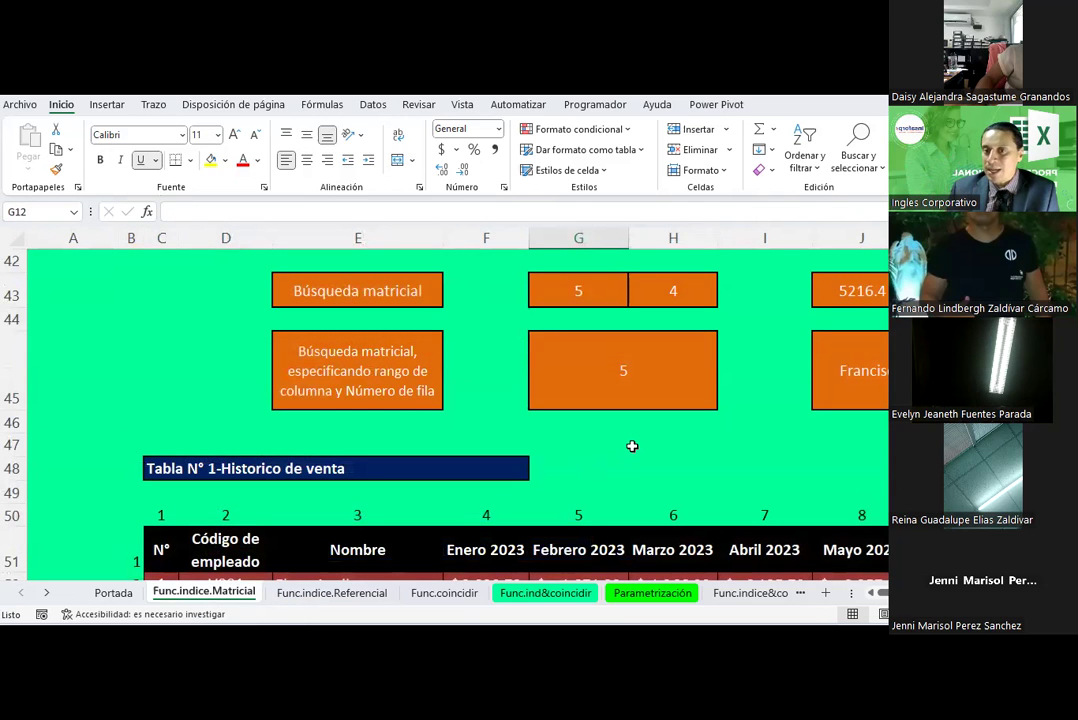
{"action": "scroll", "coordinate": [632, 446], "scroll_direction": "up", "scroll_amount": 2}
{"action": "scroll", "coordinate": [632, 446], "scroll_direction": "down", "scroll_amount": 1}
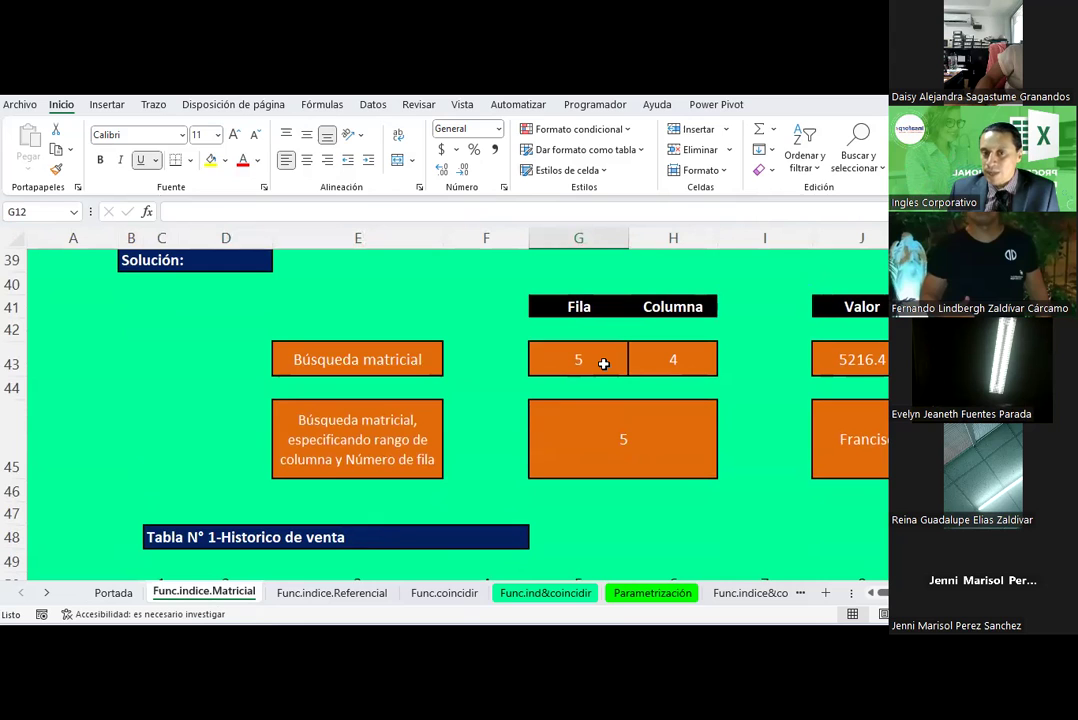
{"action": "left_click", "coordinate": [645, 358]}
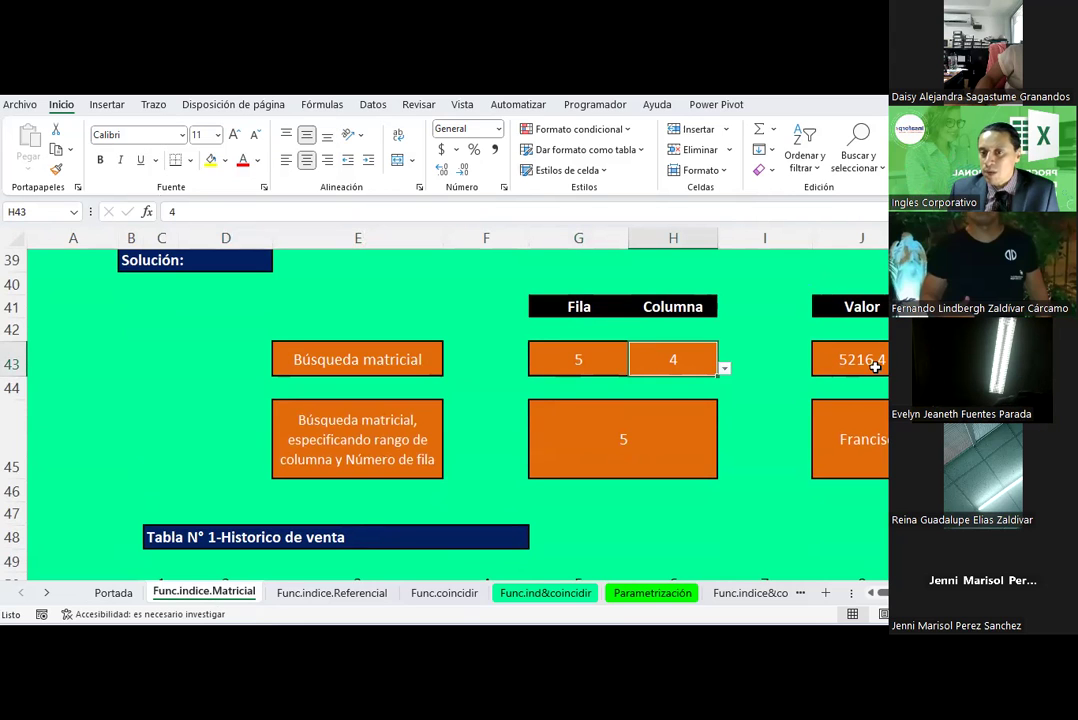
{"action": "left_click", "coordinate": [874, 362]}
On Func.indice.Referencial, check Fila, Columna and Area in F37:H37 and the INDICE result in J37.
{"action": "left_click", "coordinate": [378, 598]}
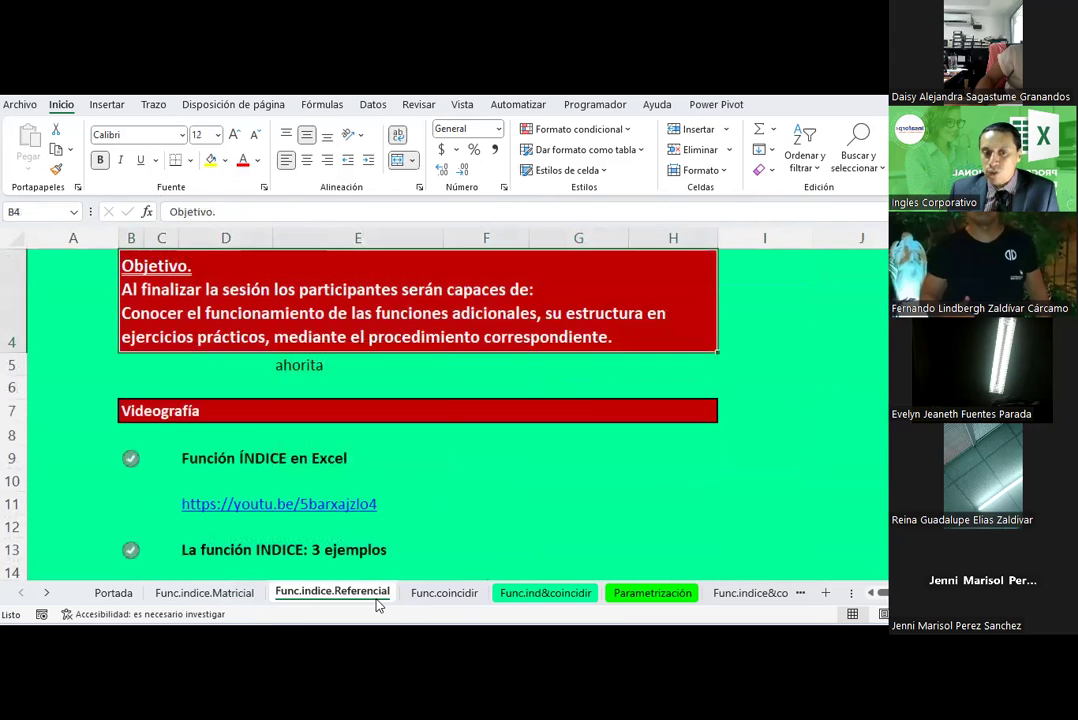
{"action": "scroll", "coordinate": [578, 402], "scroll_direction": "down", "scroll_amount": 9}
{"action": "scroll", "coordinate": [578, 402], "scroll_direction": "down", "scroll_amount": 4}
{"action": "scroll", "coordinate": [524, 351], "scroll_direction": "up", "scroll_amount": 3}
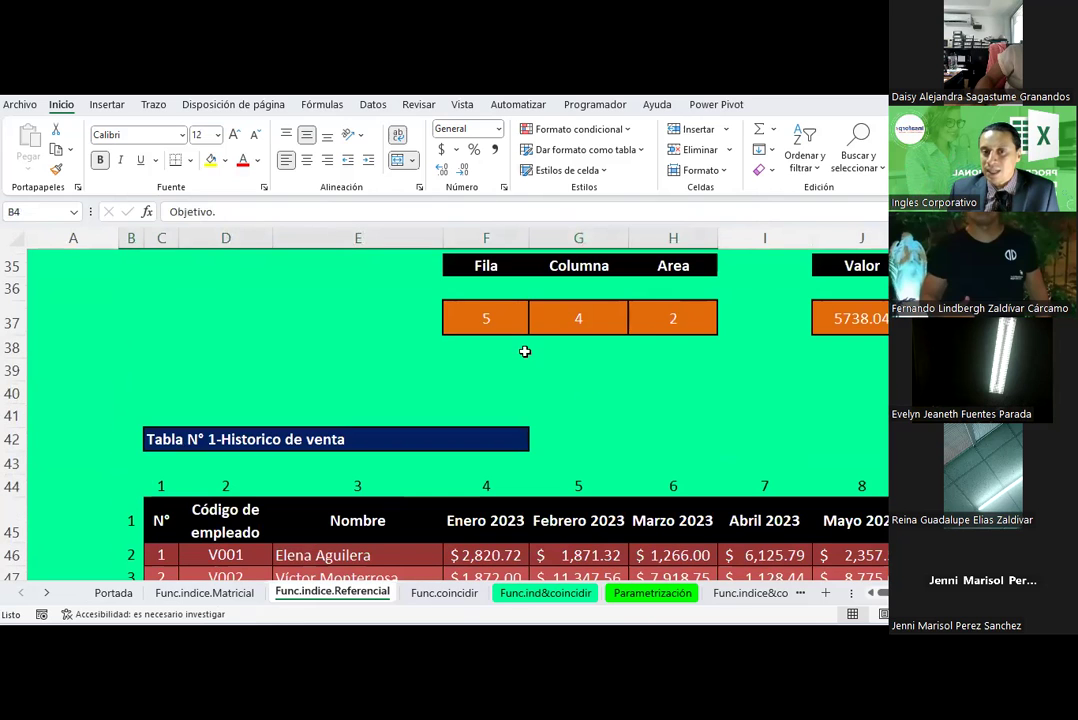
{"action": "left_click", "coordinate": [520, 318]}
{"action": "left_click", "coordinate": [580, 316]}
{"action": "left_click", "coordinate": [660, 316]}
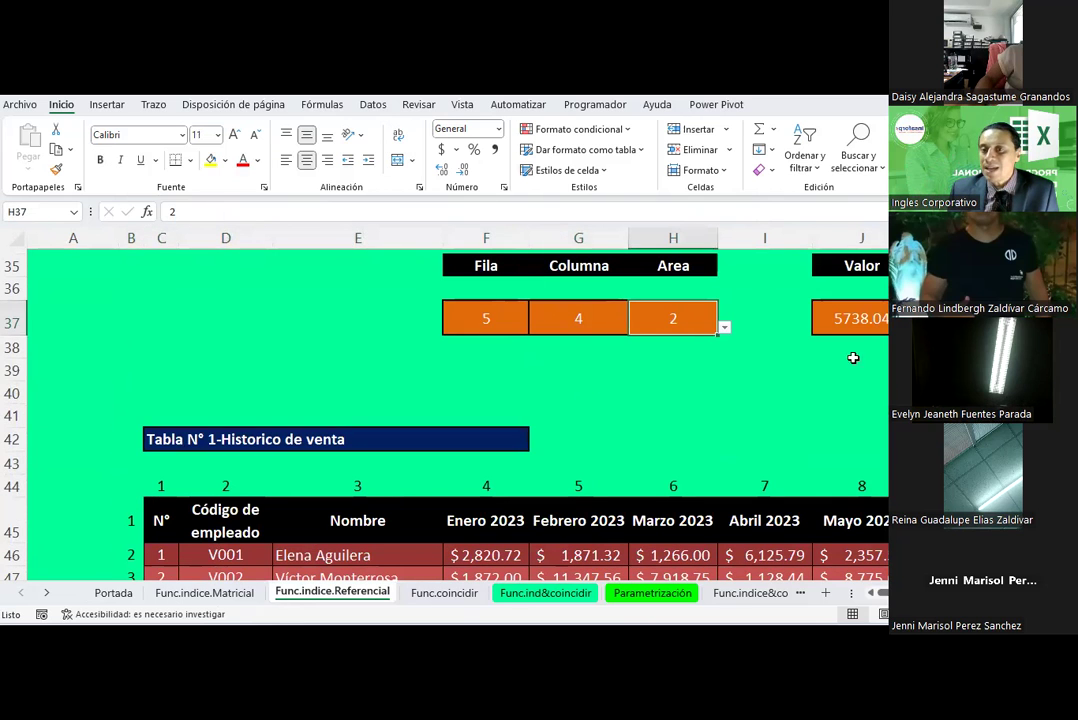
{"action": "left_click", "coordinate": [873, 326]}
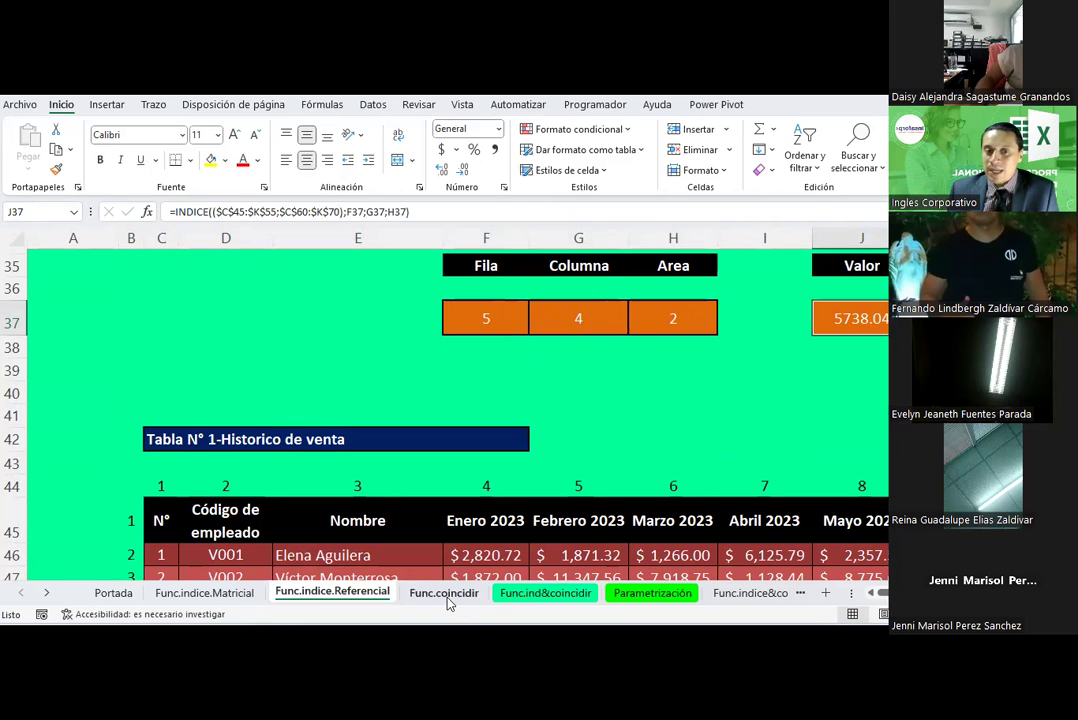
Go to the Func.coincidir sheet and select the search value cell G33.
{"action": "left_click", "coordinate": [448, 598]}
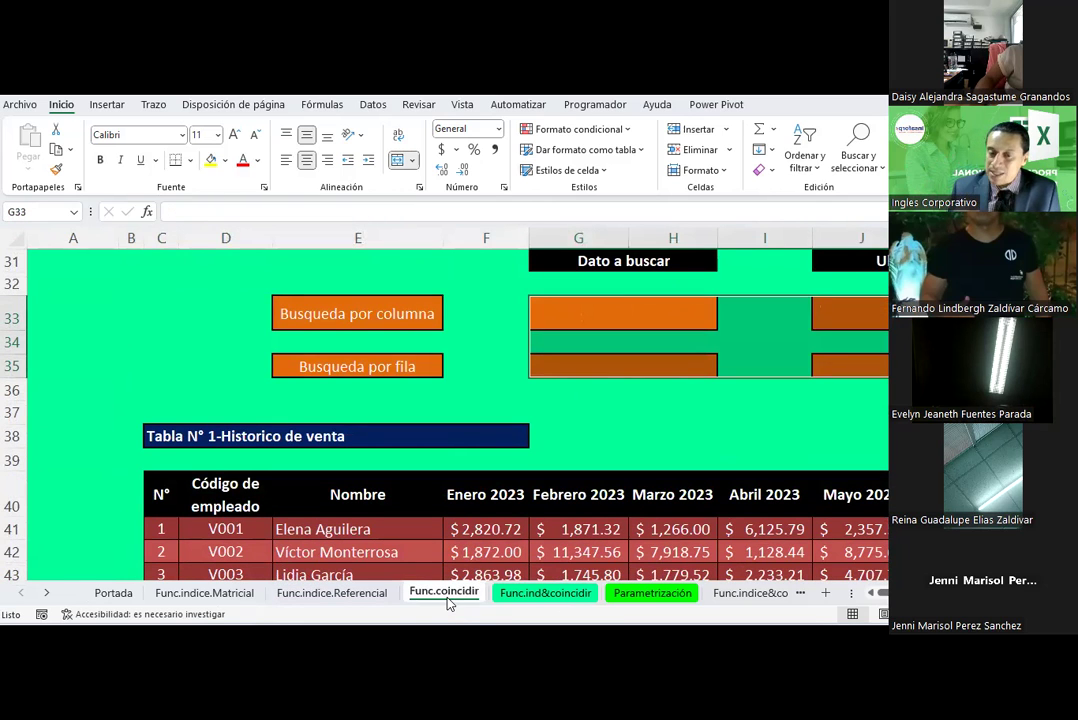
{"action": "left_click", "coordinate": [621, 308]}
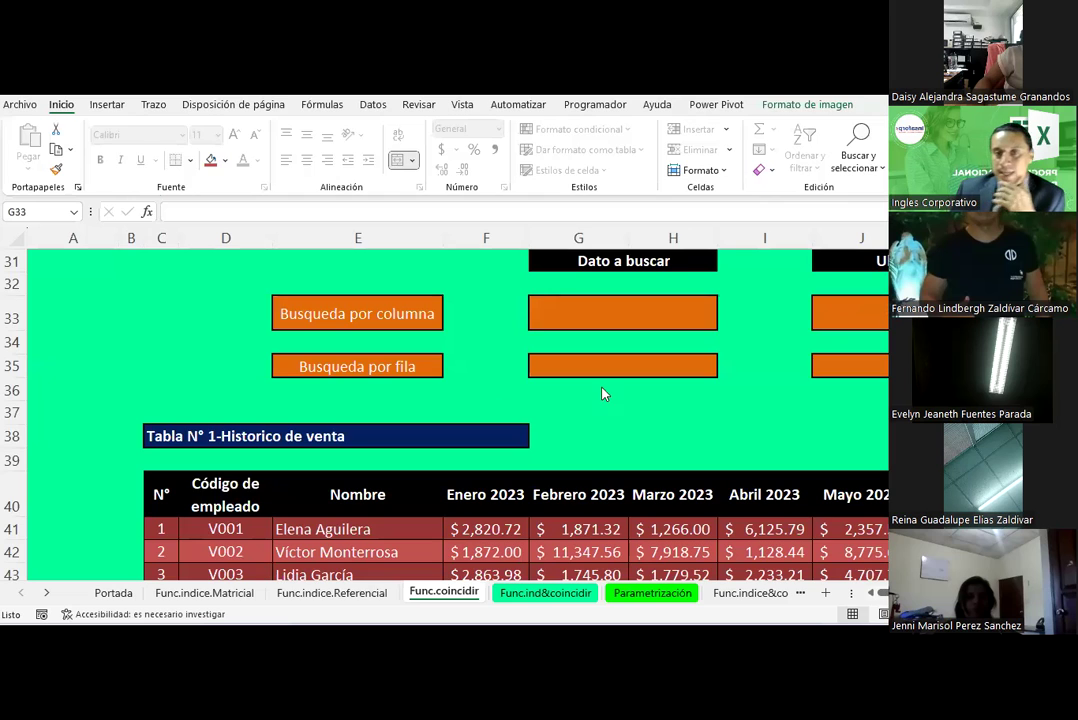
Back in Excel, check G33, the first employee name and the position result J33.
{"action": "left_click", "coordinate": [618, 316]}
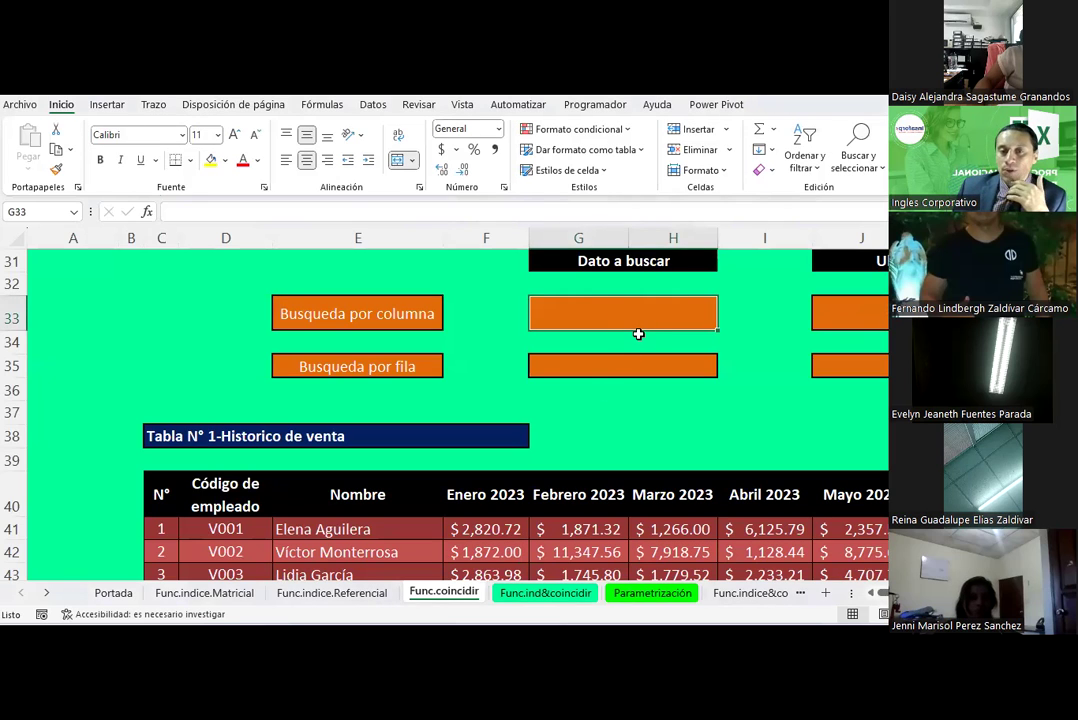
{"action": "left_click", "coordinate": [368, 531]}
{"action": "left_click", "coordinate": [868, 305]}
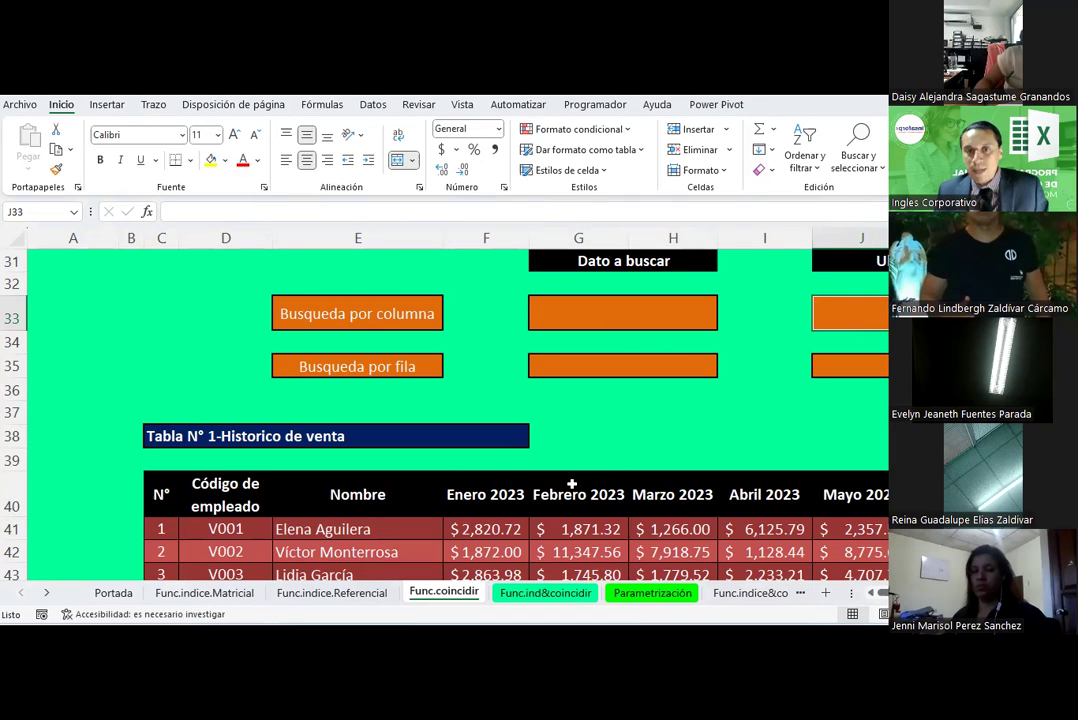
Scroll up to the Videografía section with the COINCIDIR tutorial links.
{"action": "scroll", "coordinate": [510, 409], "scroll_direction": "up", "scroll_amount": 2}
{"action": "scroll", "coordinate": [510, 411], "scroll_direction": "up", "scroll_amount": 2}
{"action": "scroll", "coordinate": [510, 411], "scroll_direction": "up", "scroll_amount": 1}
{"action": "scroll", "coordinate": [510, 411], "scroll_direction": "up", "scroll_amount": 1}
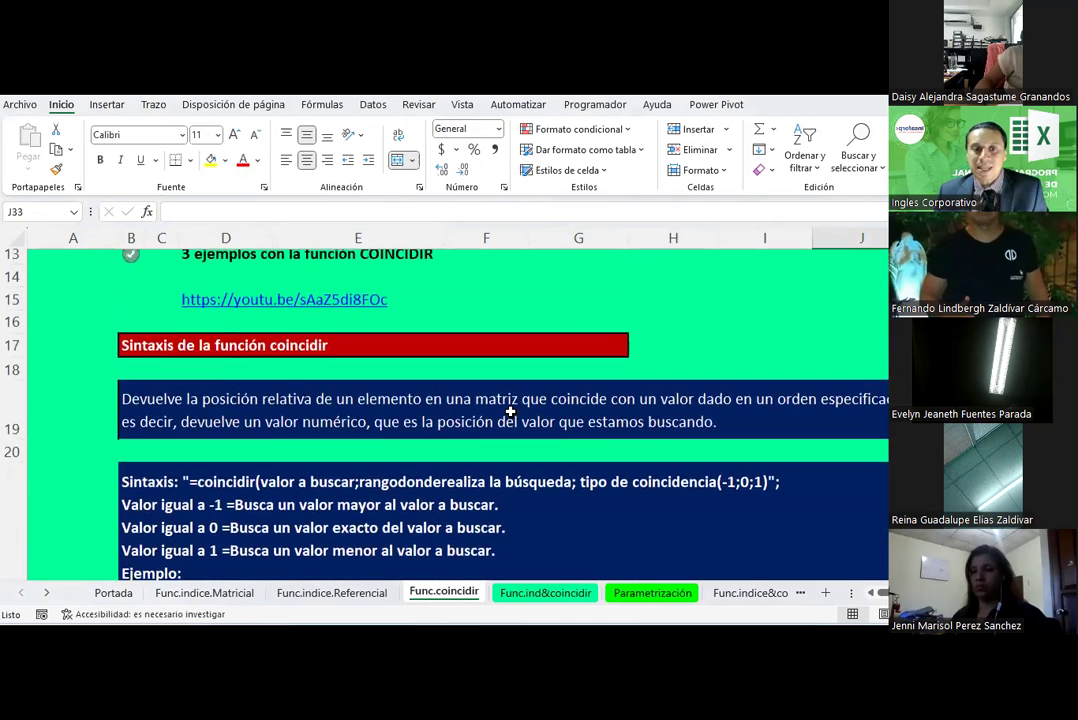
{"action": "scroll", "coordinate": [510, 411], "scroll_direction": "up", "scroll_amount": 1}
{"action": "scroll", "coordinate": [510, 411], "scroll_direction": "up", "scroll_amount": 2}
{"action": "scroll", "coordinate": [510, 411], "scroll_direction": "up", "scroll_amount": 2}
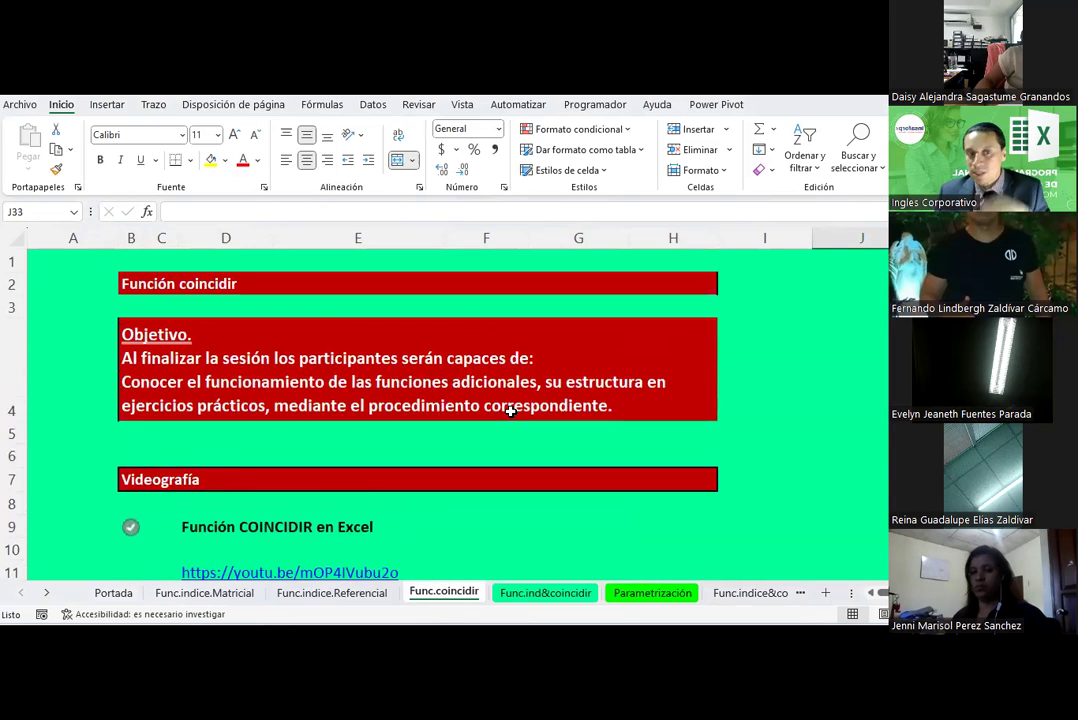
{"action": "scroll", "coordinate": [510, 411], "scroll_direction": "down", "scroll_amount": 1}
{"action": "scroll", "coordinate": [510, 411], "scroll_direction": "down", "scroll_amount": 2}
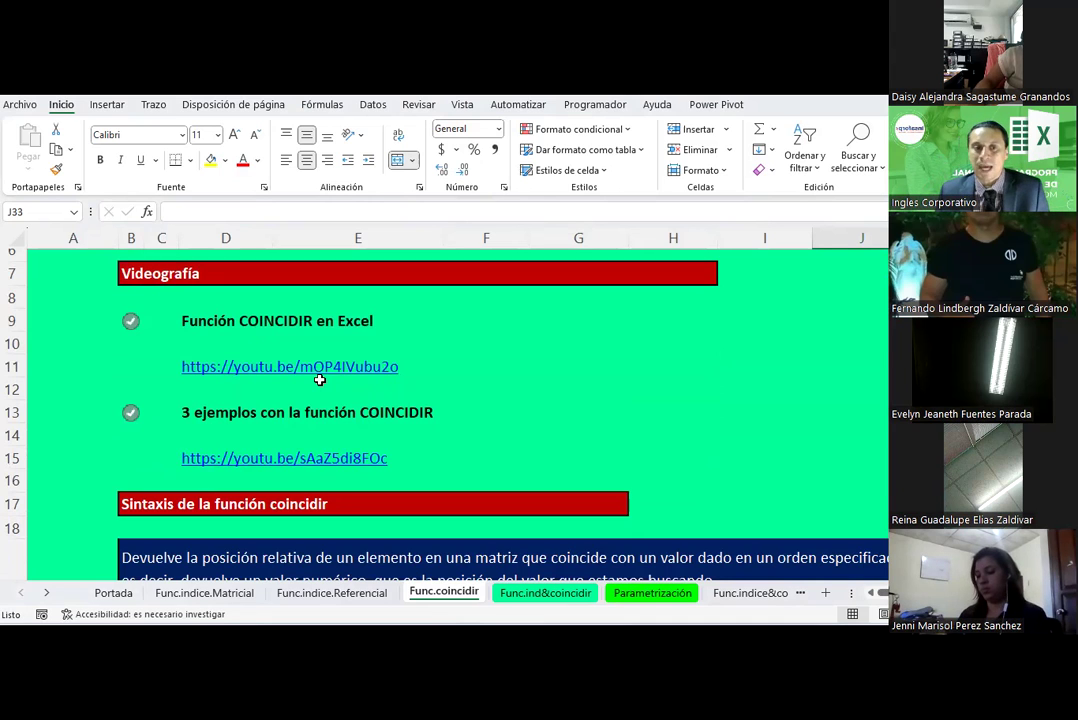
{"action": "left_click", "coordinate": [307, 409]}
{"action": "scroll", "coordinate": [308, 409], "scroll_direction": "down", "scroll_amount": 3}
{"action": "scroll", "coordinate": [308, 409], "scroll_direction": "down", "scroll_amount": 2}
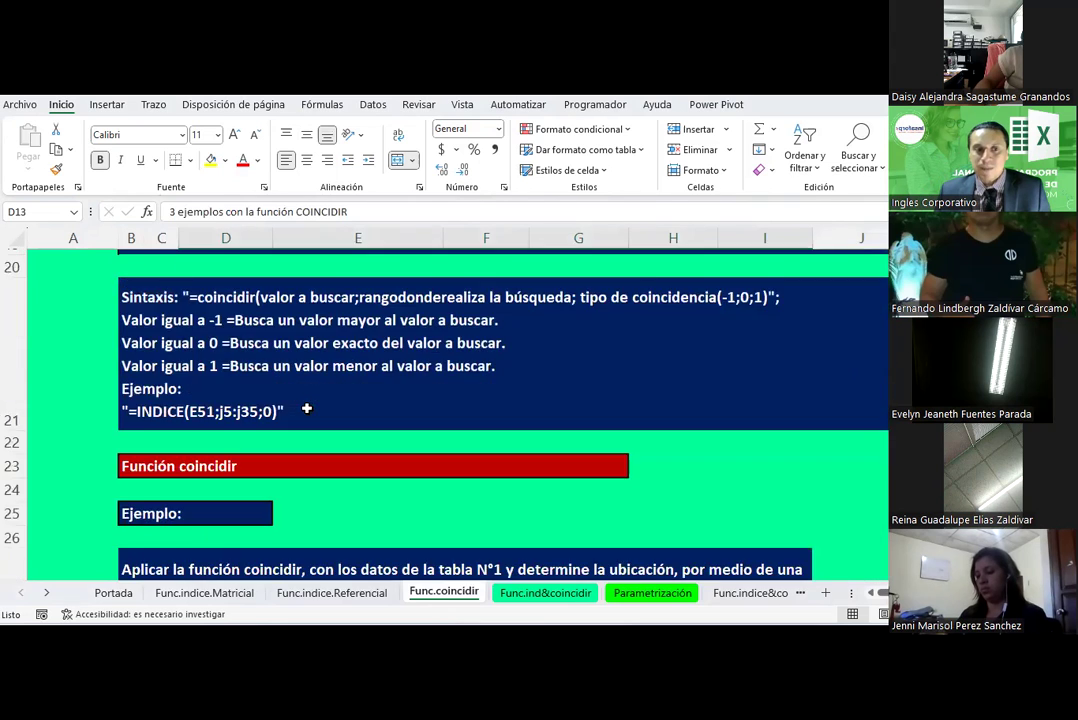
{"action": "scroll", "coordinate": [308, 409], "scroll_direction": "up", "scroll_amount": 1}
{"action": "scroll", "coordinate": [307, 409], "scroll_direction": "up", "scroll_amount": 1}
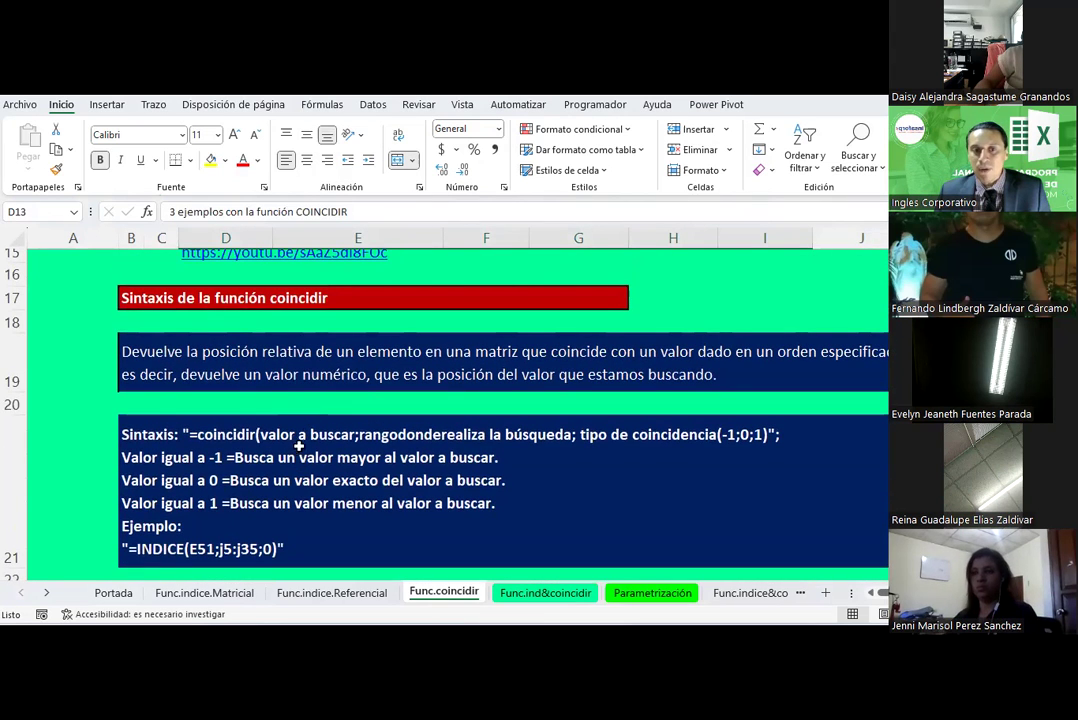
{"action": "scroll", "coordinate": [310, 436], "scroll_direction": "down", "scroll_amount": 1}
{"action": "scroll", "coordinate": [308, 438], "scroll_direction": "down", "scroll_amount": 2}
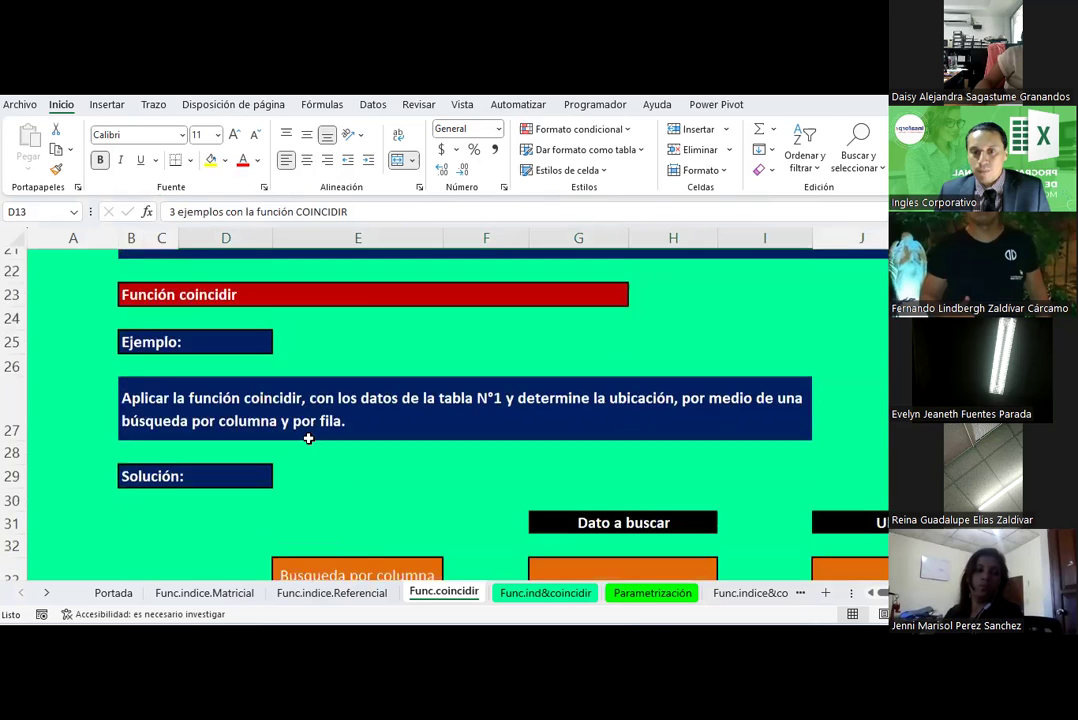
{"action": "scroll", "coordinate": [351, 469], "scroll_direction": "down", "scroll_amount": 1}
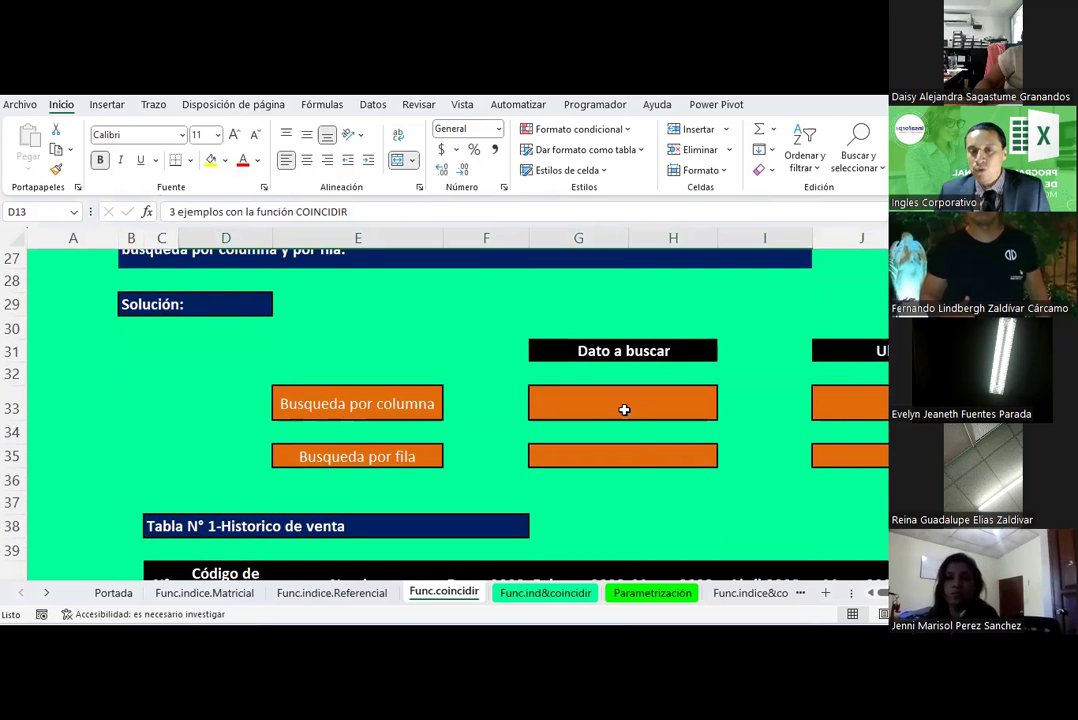
{"action": "scroll", "coordinate": [339, 366], "scroll_direction": "up", "scroll_amount": 1}
{"action": "scroll", "coordinate": [339, 366], "scroll_direction": "up", "scroll_amount": 2}
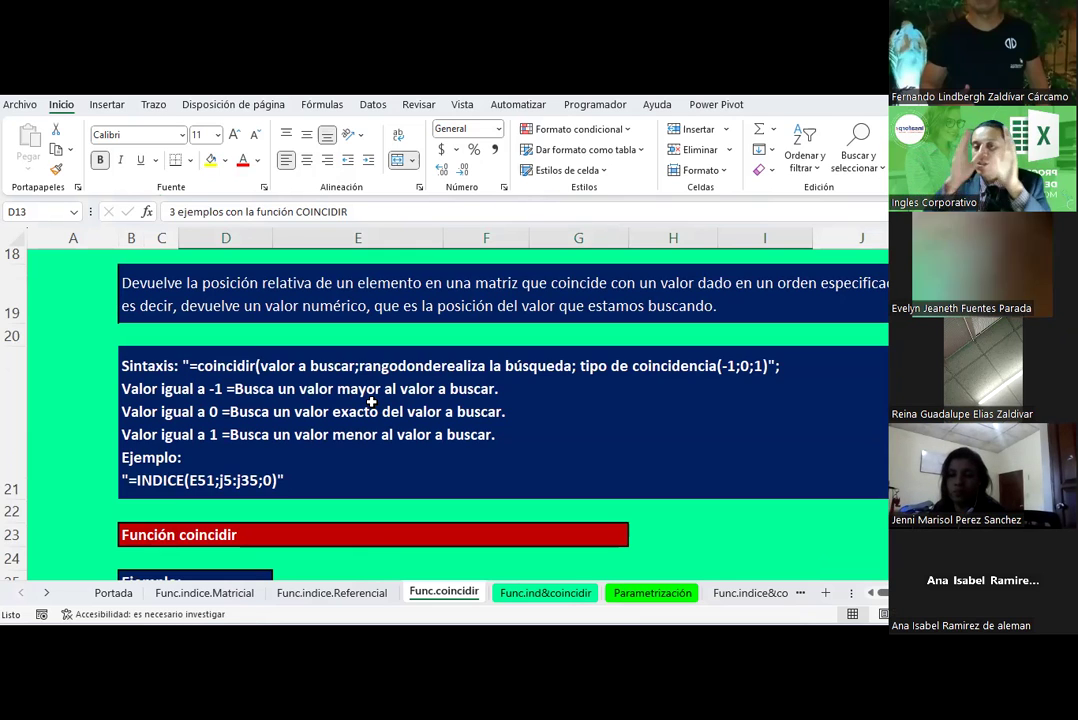
{"action": "scroll", "coordinate": [371, 401], "scroll_direction": "down", "scroll_amount": 2}
{"action": "scroll", "coordinate": [371, 401], "scroll_direction": "down", "scroll_amount": 4}
{"action": "scroll", "coordinate": [371, 401], "scroll_direction": "down", "scroll_amount": 1}
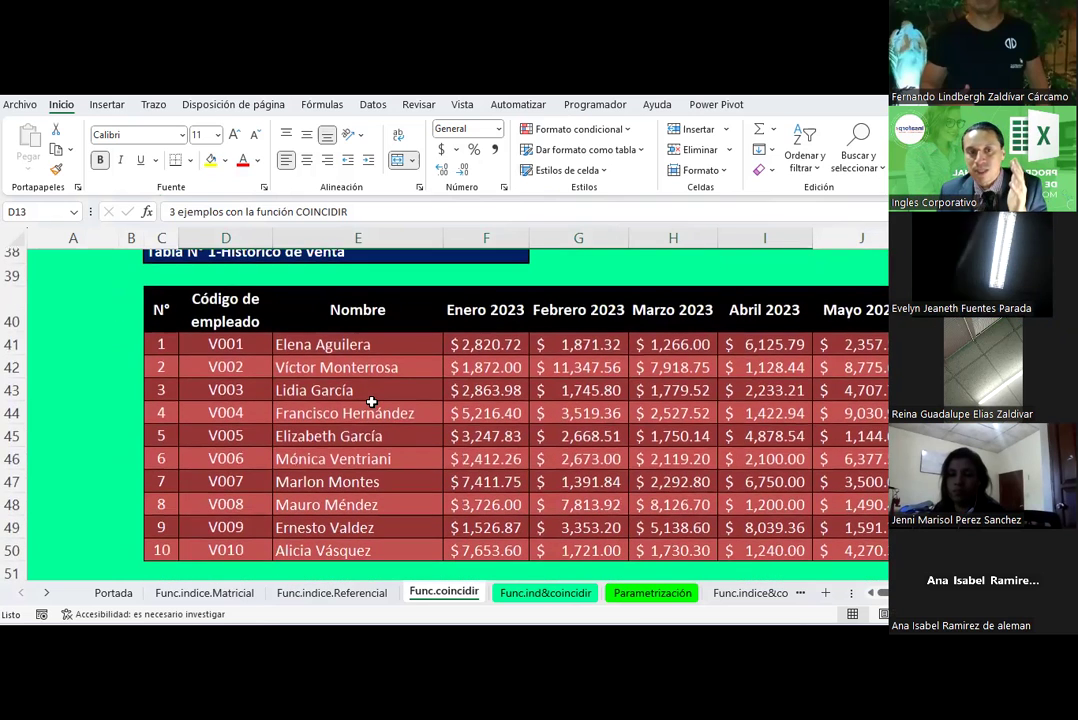
{"action": "left_click", "coordinate": [360, 313]}
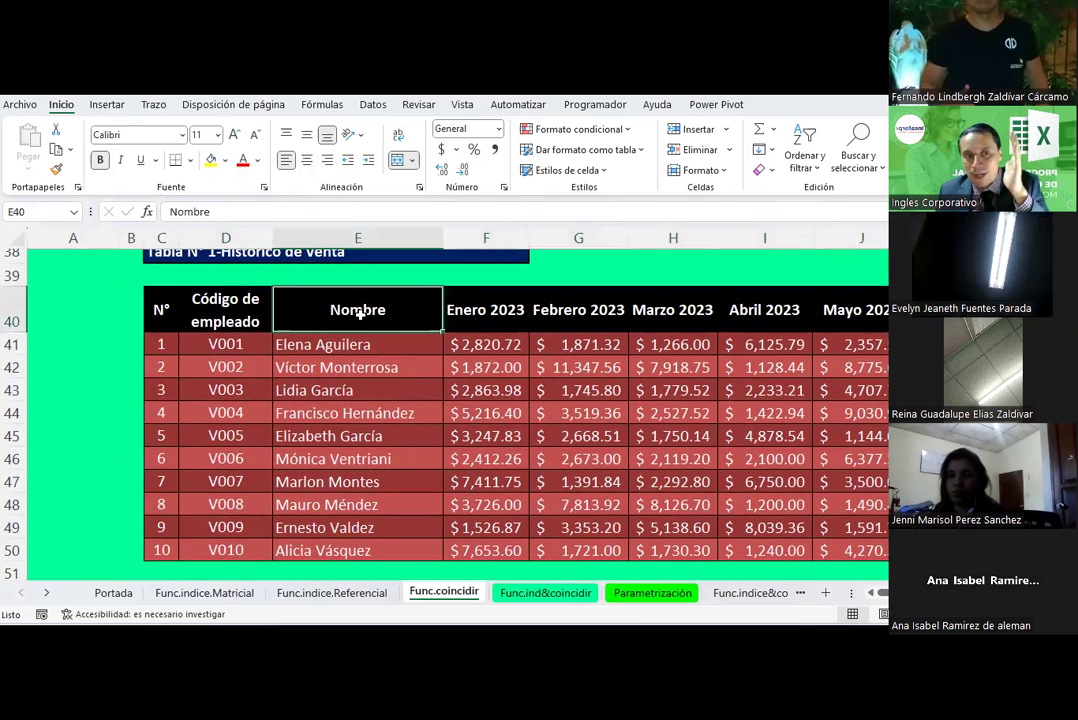
{"action": "left_click_drag", "start_coordinate": [358, 313], "coordinate": [343, 549]}
{"action": "scroll", "coordinate": [343, 512], "scroll_direction": "down", "scroll_amount": 1}
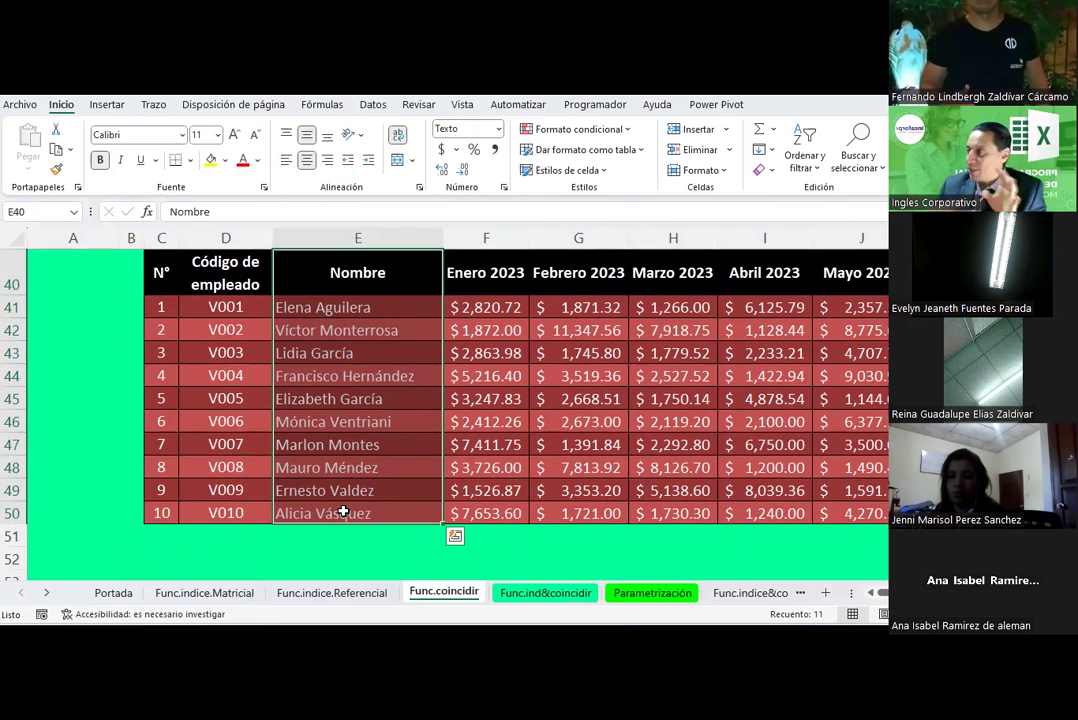
{"action": "scroll", "coordinate": [343, 512], "scroll_direction": "up", "scroll_amount": 2}
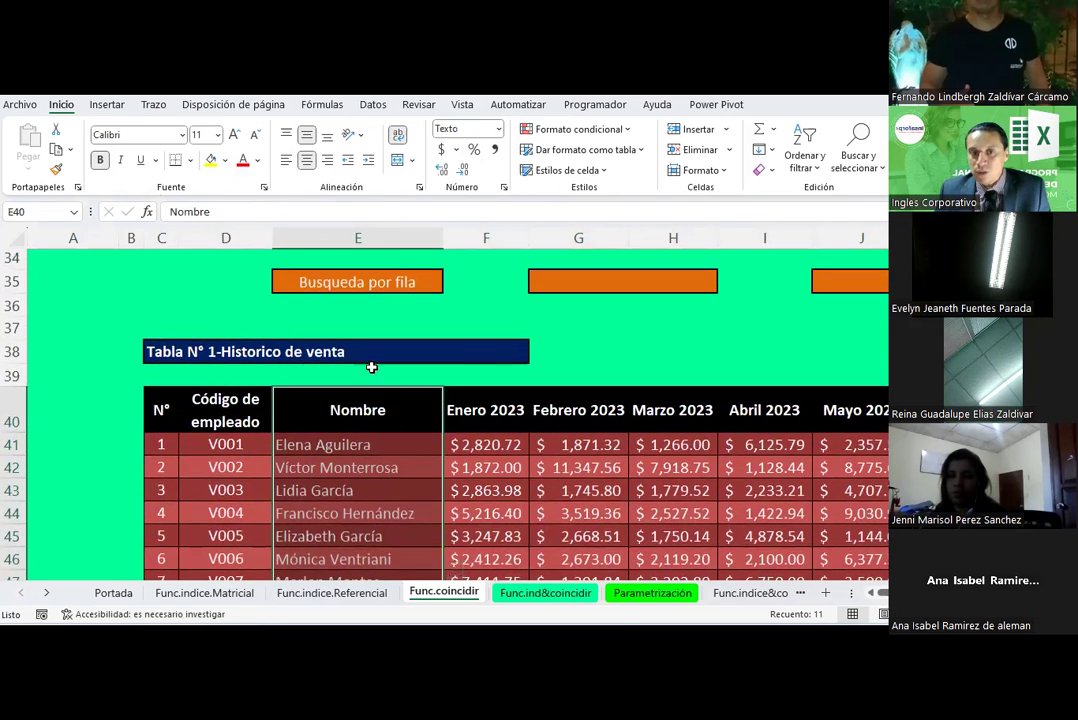
{"action": "left_click", "coordinate": [476, 410]}
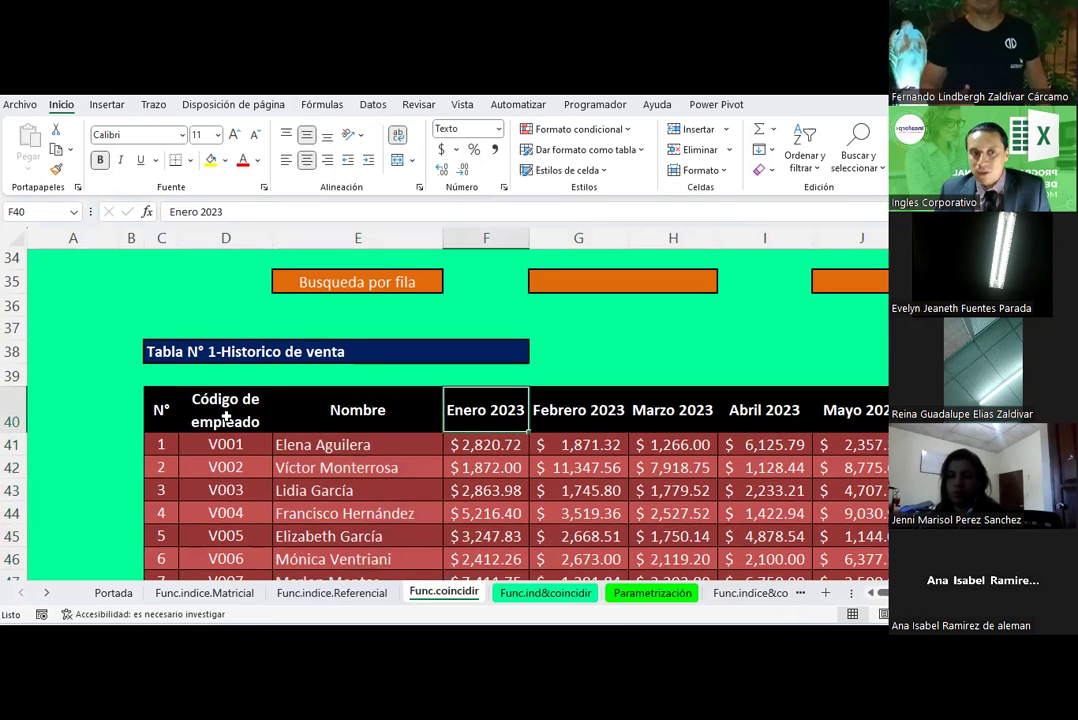
{"action": "left_click_drag", "start_coordinate": [226, 418], "coordinate": [850, 412]}
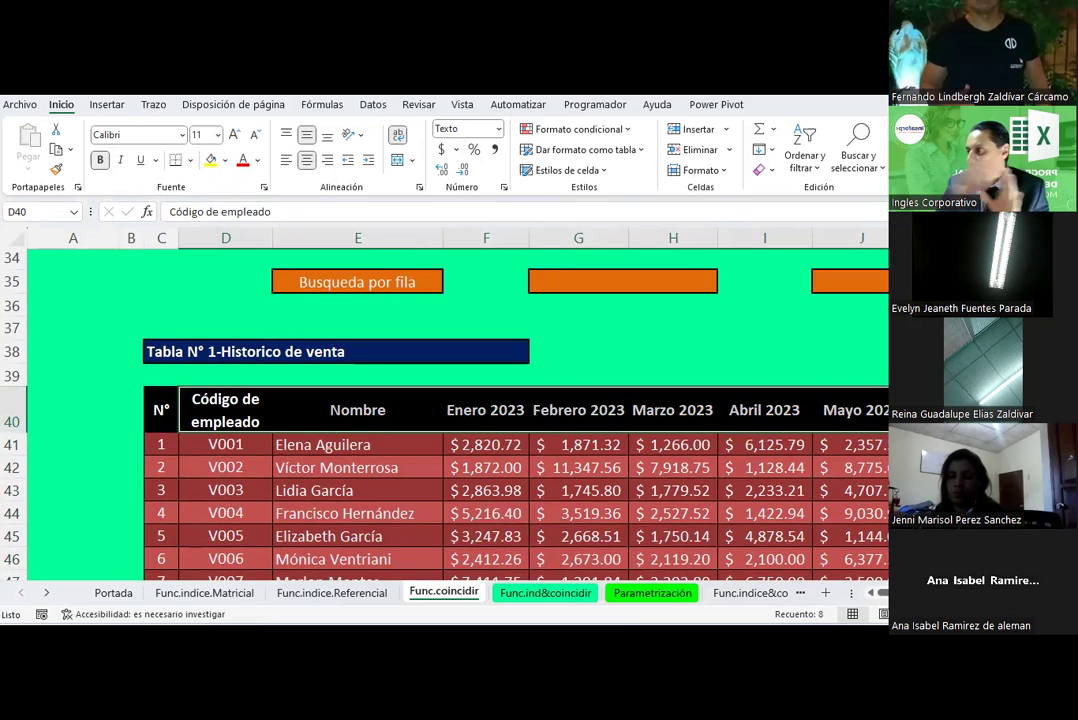
{"action": "scroll", "coordinate": [450, 410], "scroll_direction": "up", "scroll_amount": 5}
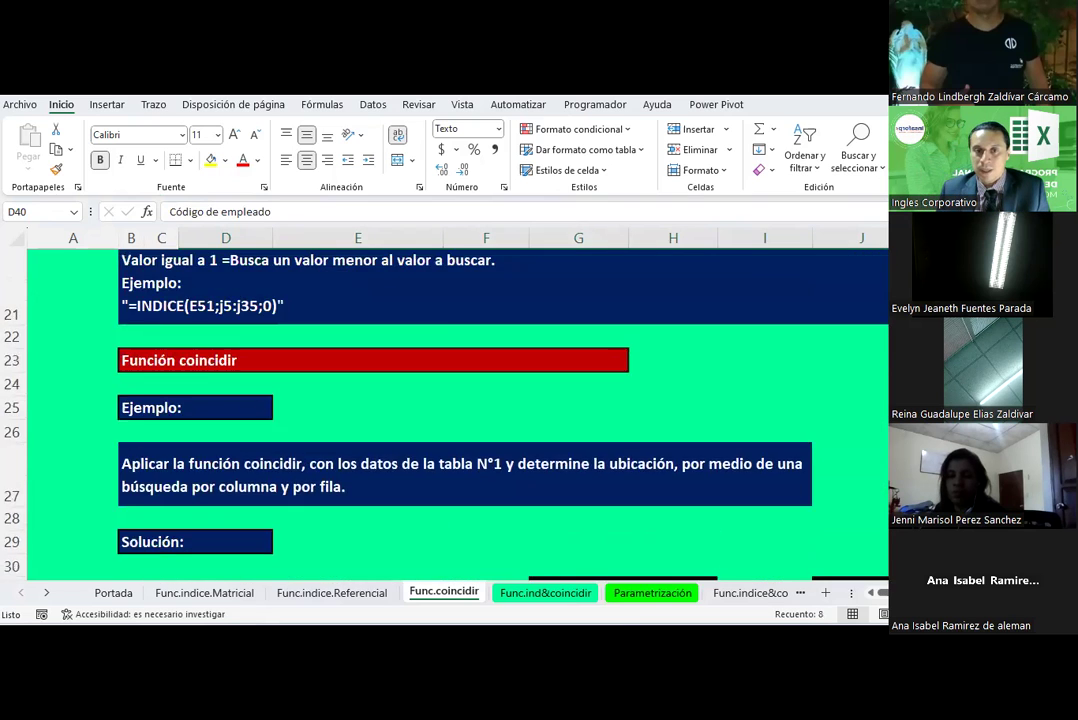
{"action": "scroll", "coordinate": [450, 410], "scroll_direction": "up", "scroll_amount": 1}
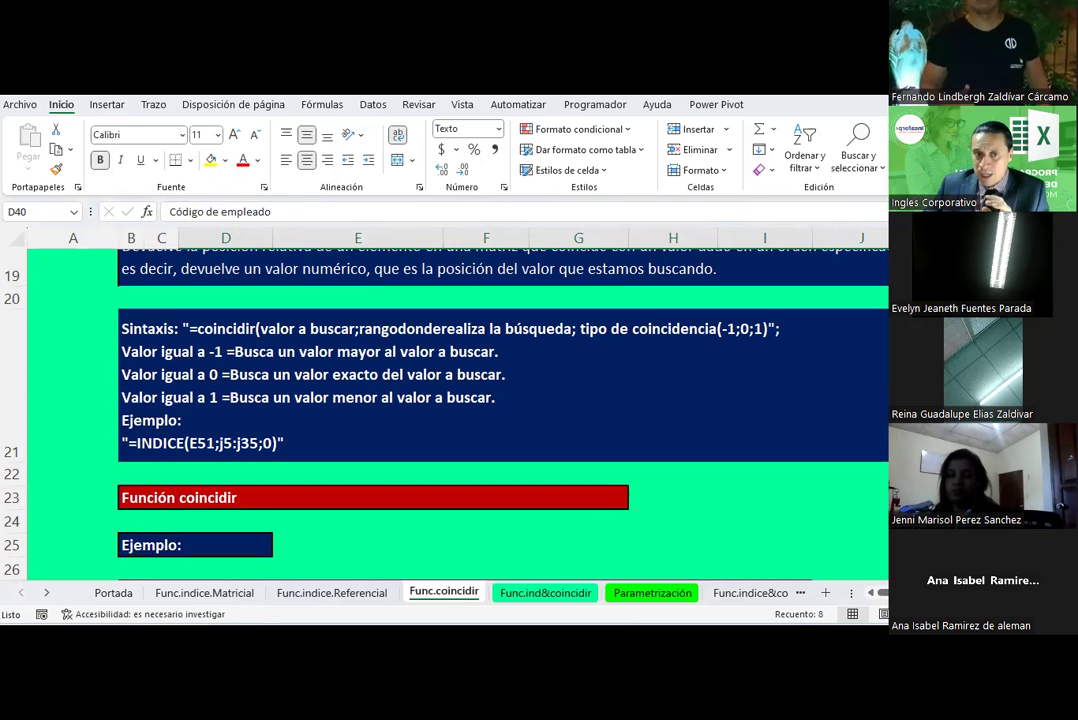
{"action": "scroll", "coordinate": [313, 435], "scroll_direction": "down", "scroll_amount": 2}
{"action": "scroll", "coordinate": [313, 435], "scroll_direction": "down", "scroll_amount": 3}
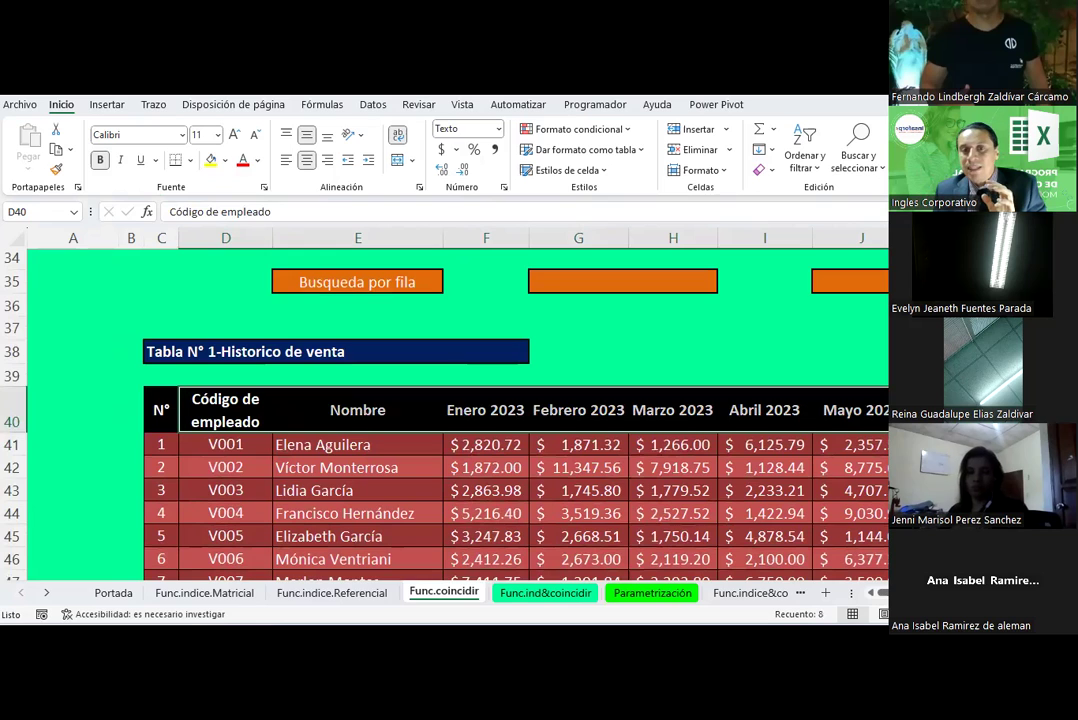
{"action": "left_click", "coordinate": [320, 447]}
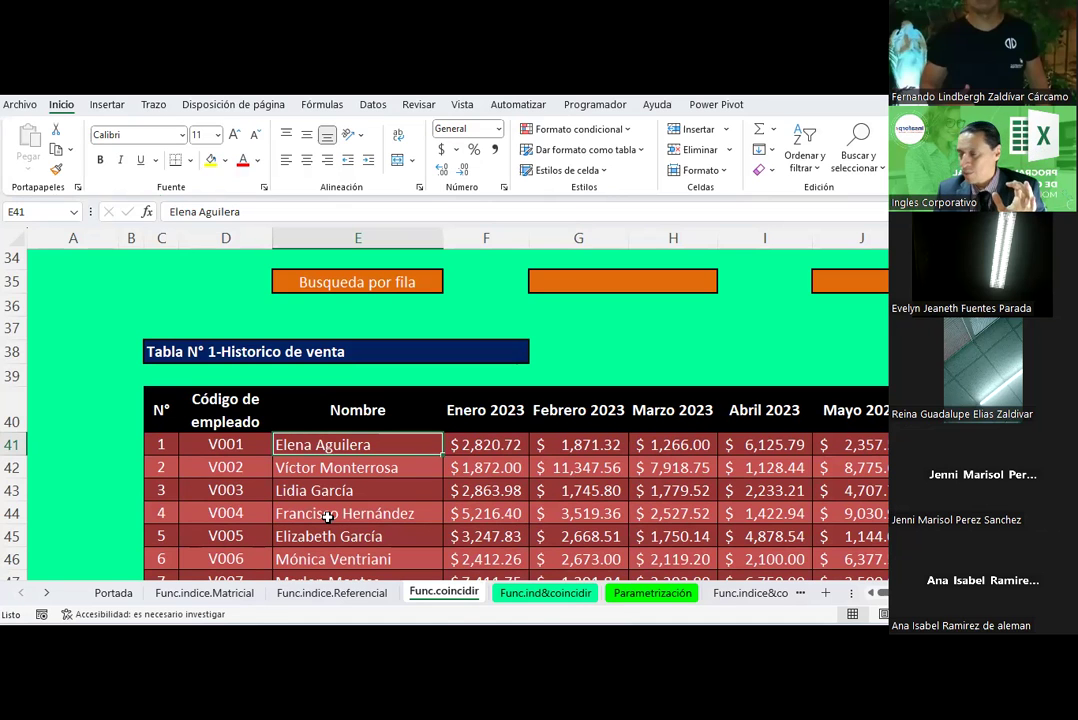
{"action": "scroll", "coordinate": [328, 516], "scroll_direction": "up", "scroll_amount": 4}
{"action": "scroll", "coordinate": [328, 517], "scroll_direction": "up", "scroll_amount": 2}
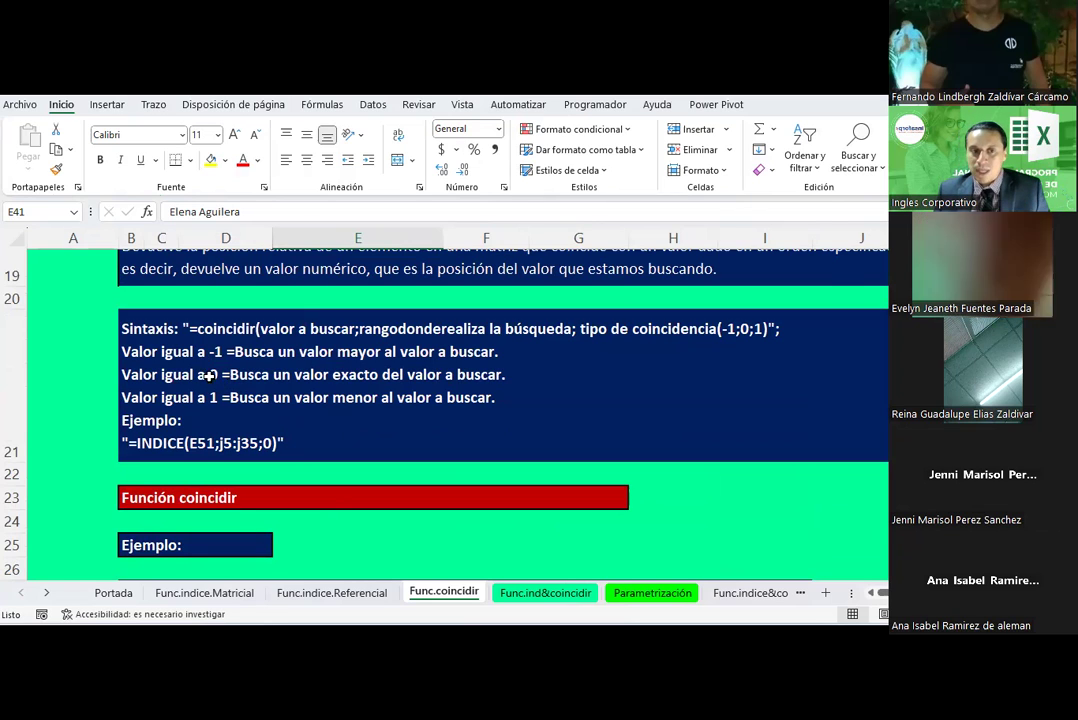
Replace INDICE with COINCIDIR in the B21 syntax example, giving =COINCIDIR(E51;j5:j35;0).
{"action": "left_click", "coordinate": [213, 375]}
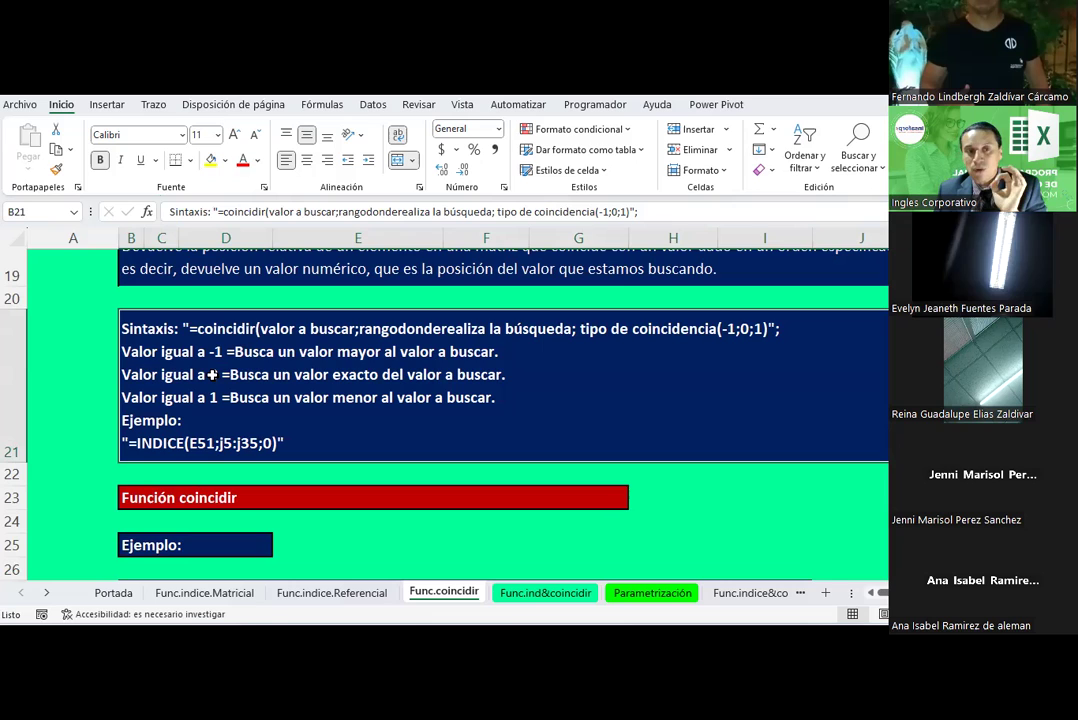
{"action": "scroll", "coordinate": [212, 375], "scroll_direction": "down", "scroll_amount": 1}
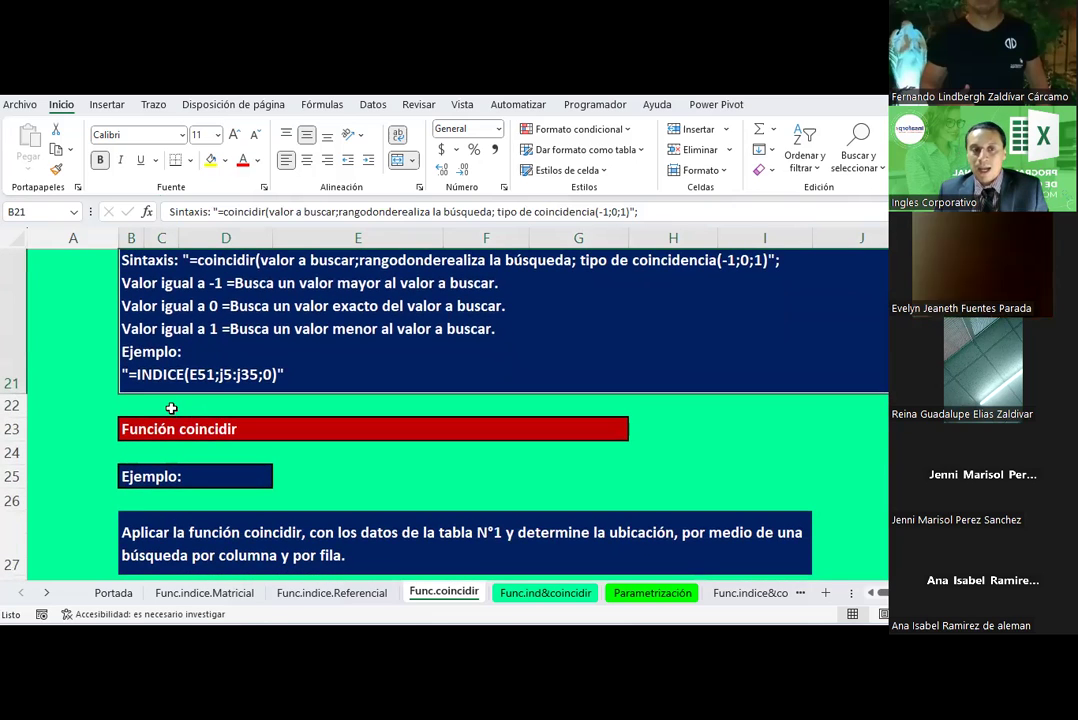
{"action": "scroll", "coordinate": [157, 388], "scroll_direction": "up", "scroll_amount": 1}
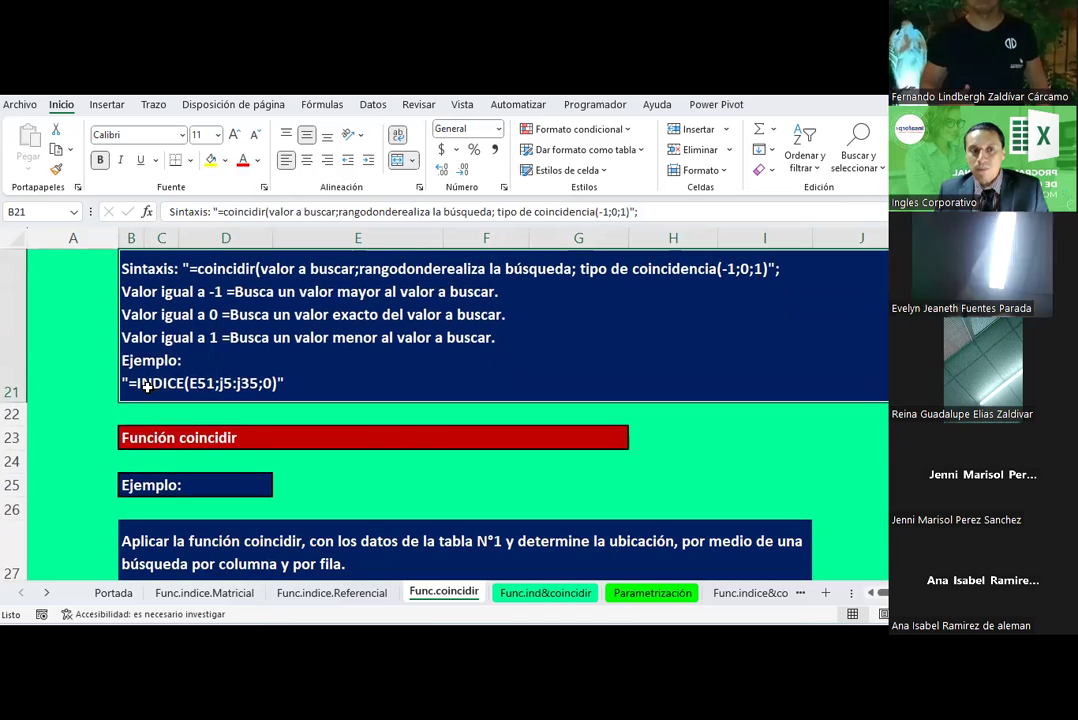
{"action": "double_click", "coordinate": [140, 385]}
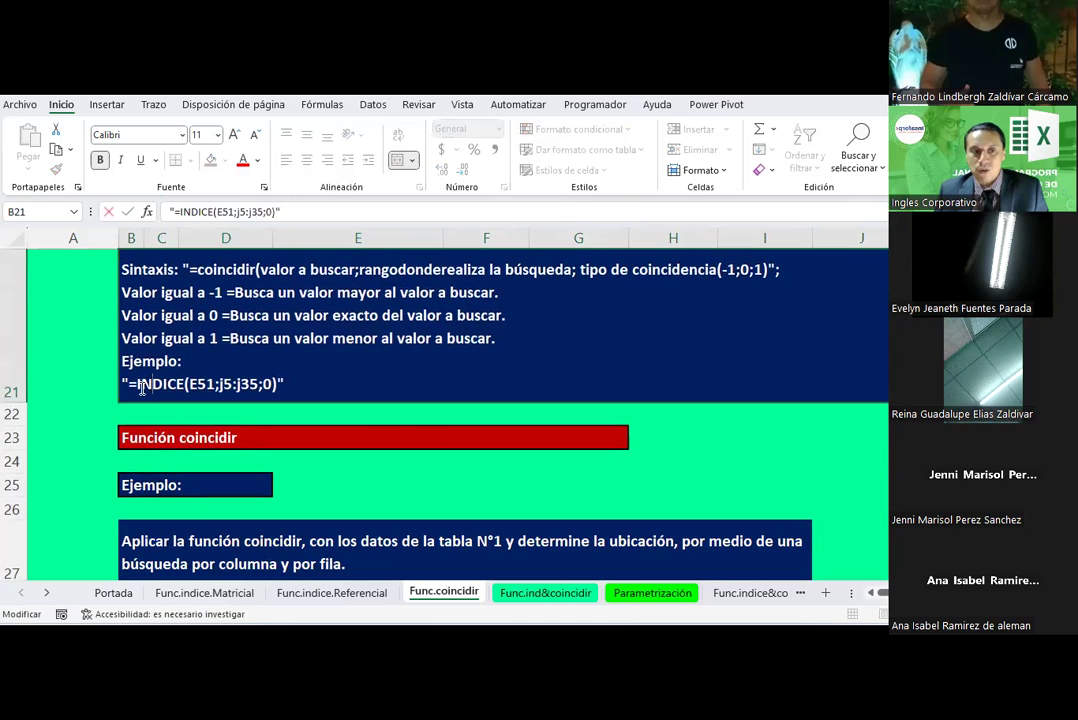
{"action": "left_click_drag", "start_coordinate": [146, 389], "coordinate": [179, 389]}
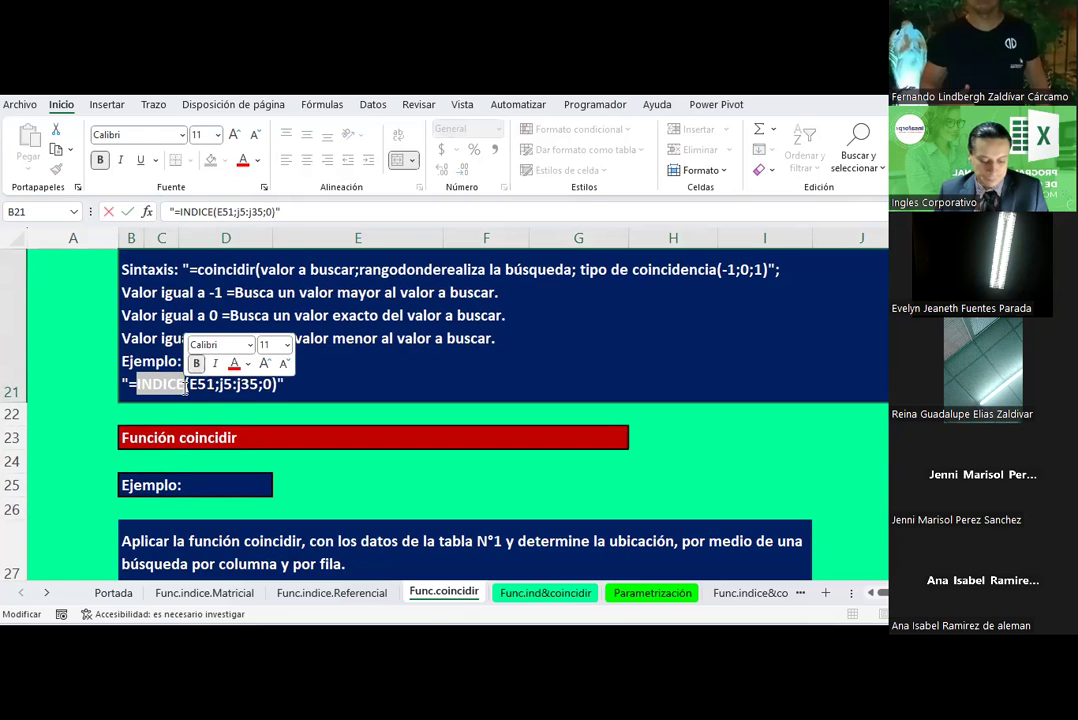
{"action": "type", "text": "COINCIDIR"}
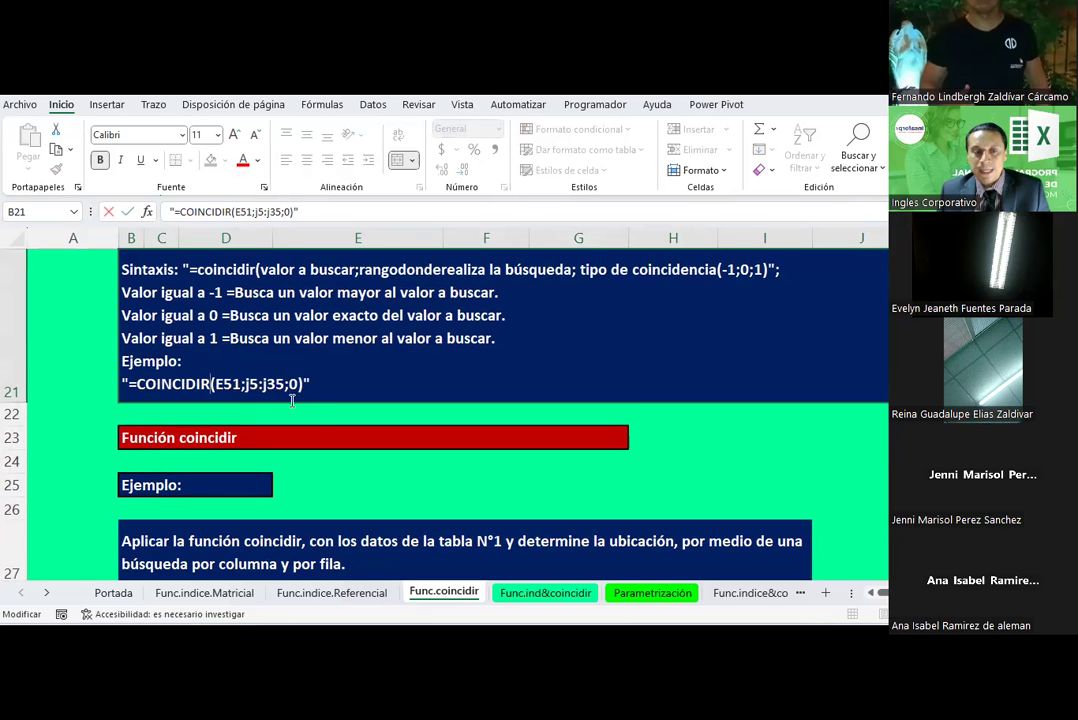
{"action": "left_click", "coordinate": [321, 410]}
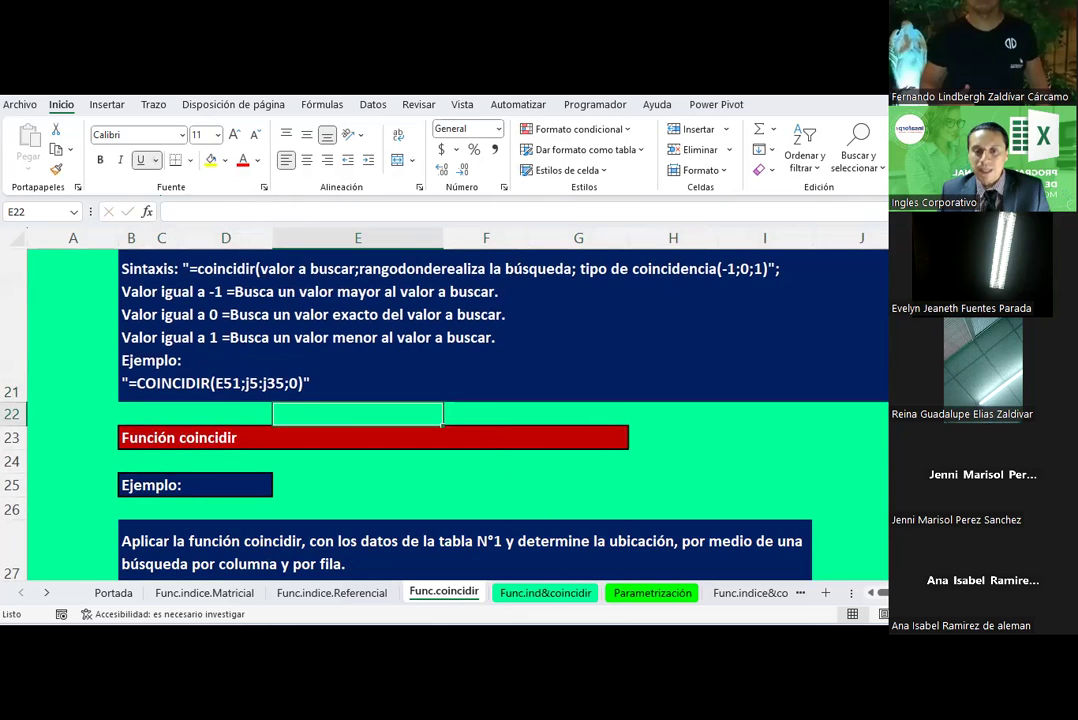
{"action": "mouse_move", "coordinate": [536, 622]}
{"action": "left_click", "coordinate": [857, 375]}
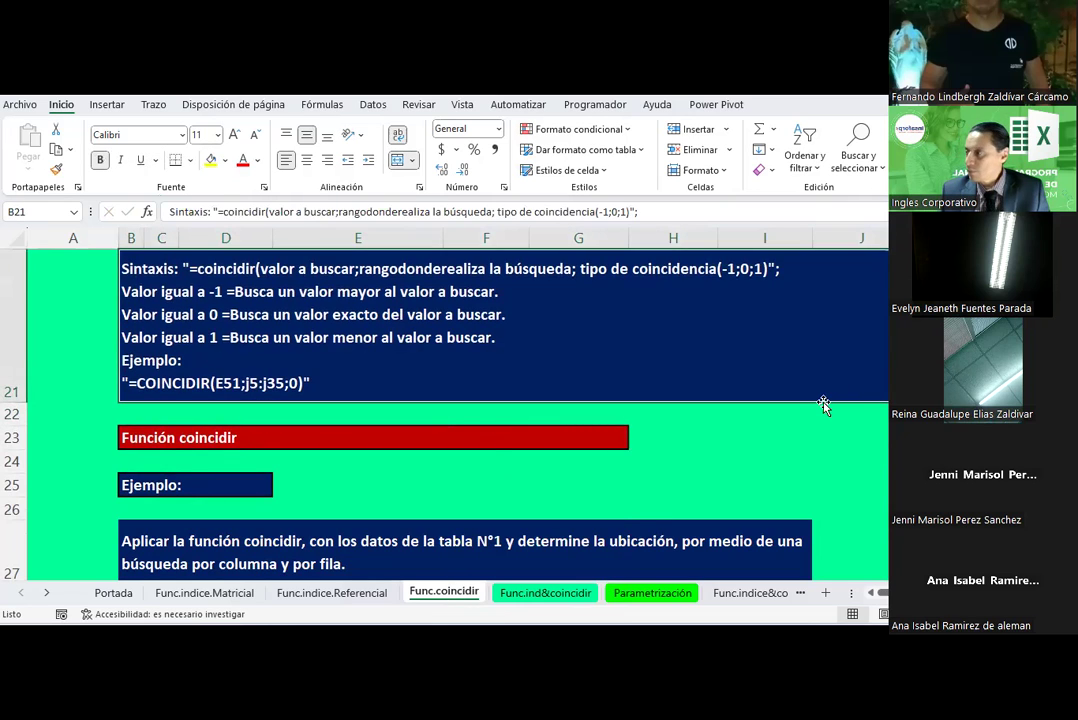
Select the Dato a buscar cell G33 and show the Datos ribbon.
{"action": "scroll", "coordinate": [823, 405], "scroll_direction": "down", "scroll_amount": 1}
{"action": "scroll", "coordinate": [823, 405], "scroll_direction": "down", "scroll_amount": 2}
{"action": "scroll", "coordinate": [823, 405], "scroll_direction": "down", "scroll_amount": 1}
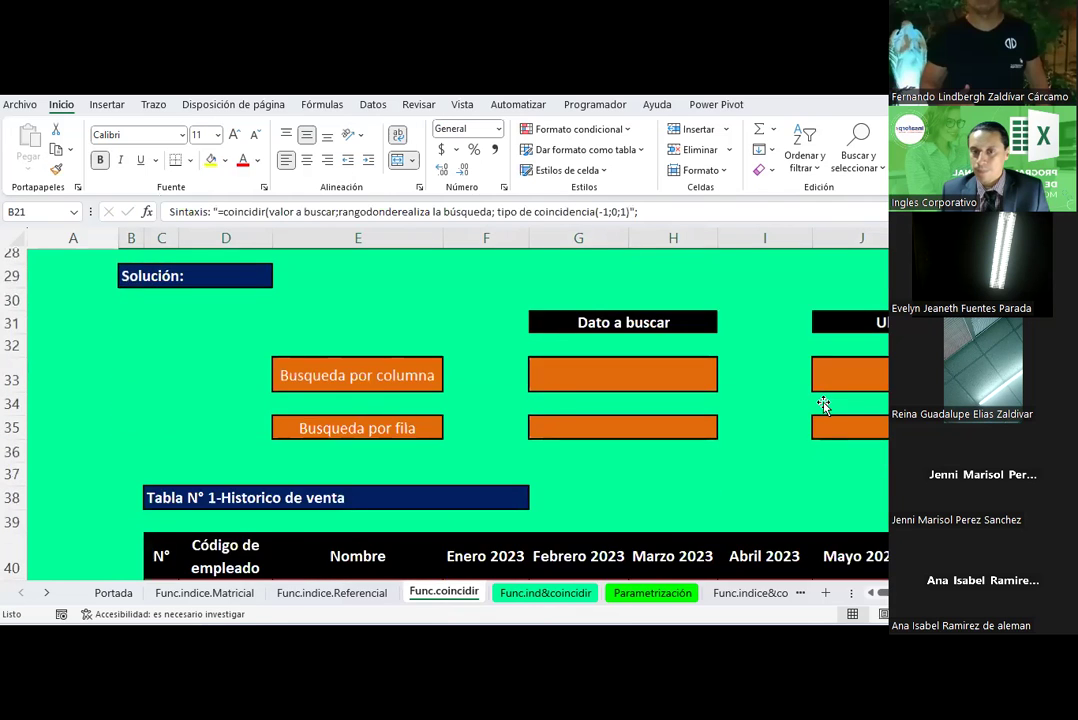
{"action": "scroll", "coordinate": [823, 405], "scroll_direction": "down", "scroll_amount": 1}
{"action": "scroll", "coordinate": [825, 402], "scroll_direction": "down", "scroll_amount": 1}
{"action": "scroll", "coordinate": [770, 373], "scroll_direction": "up", "scroll_amount": 1}
{"action": "left_click", "coordinate": [633, 304]}
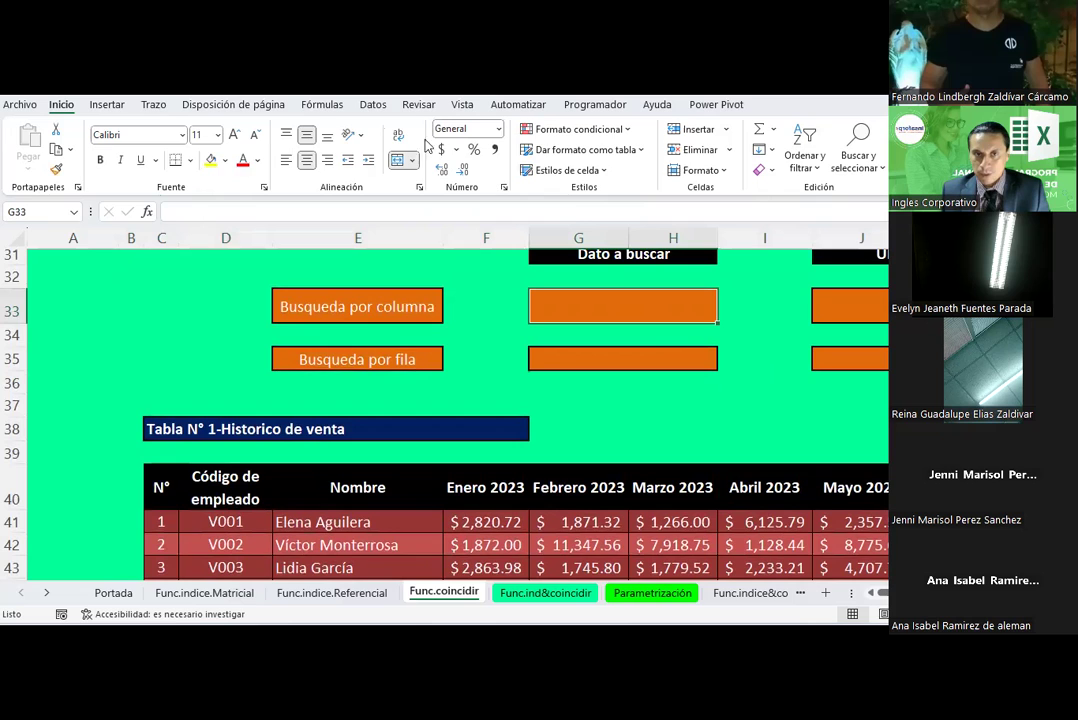
{"action": "left_click", "coordinate": [370, 106]}
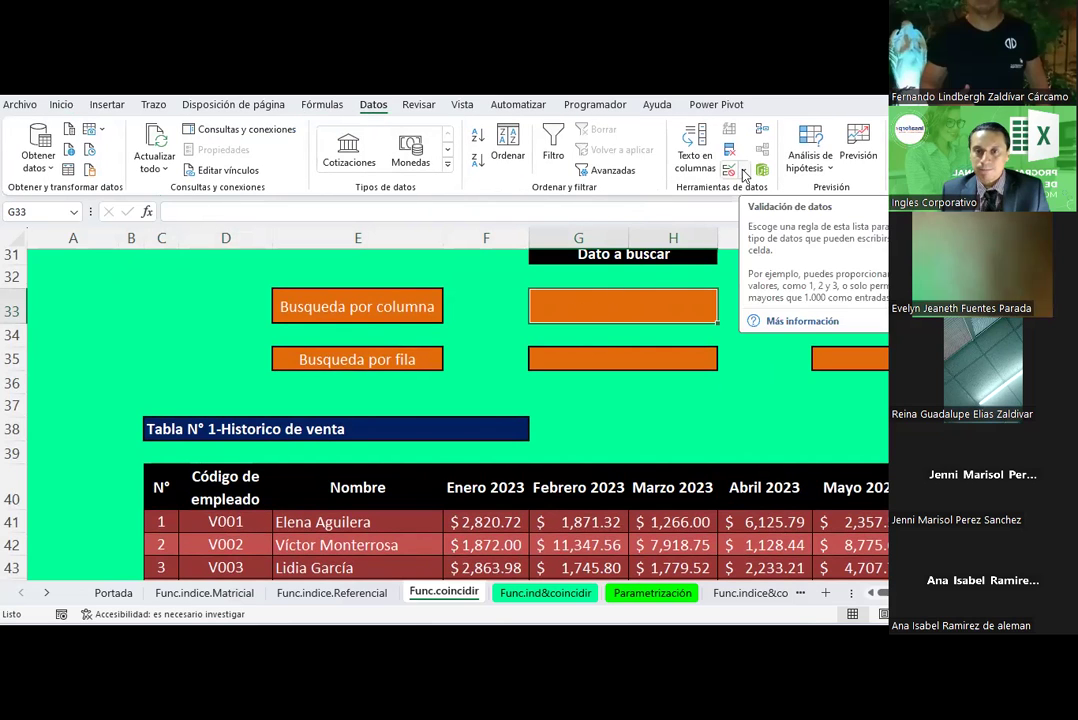
Name the employee name range E41:E50 'nombre'.
{"action": "left_click", "coordinate": [458, 405]}
{"action": "scroll", "coordinate": [450, 404], "scroll_direction": "down", "scroll_amount": 3}
{"action": "left_click_drag", "start_coordinate": [330, 316], "coordinate": [289, 520]}
{"action": "left_click", "coordinate": [48, 212]}
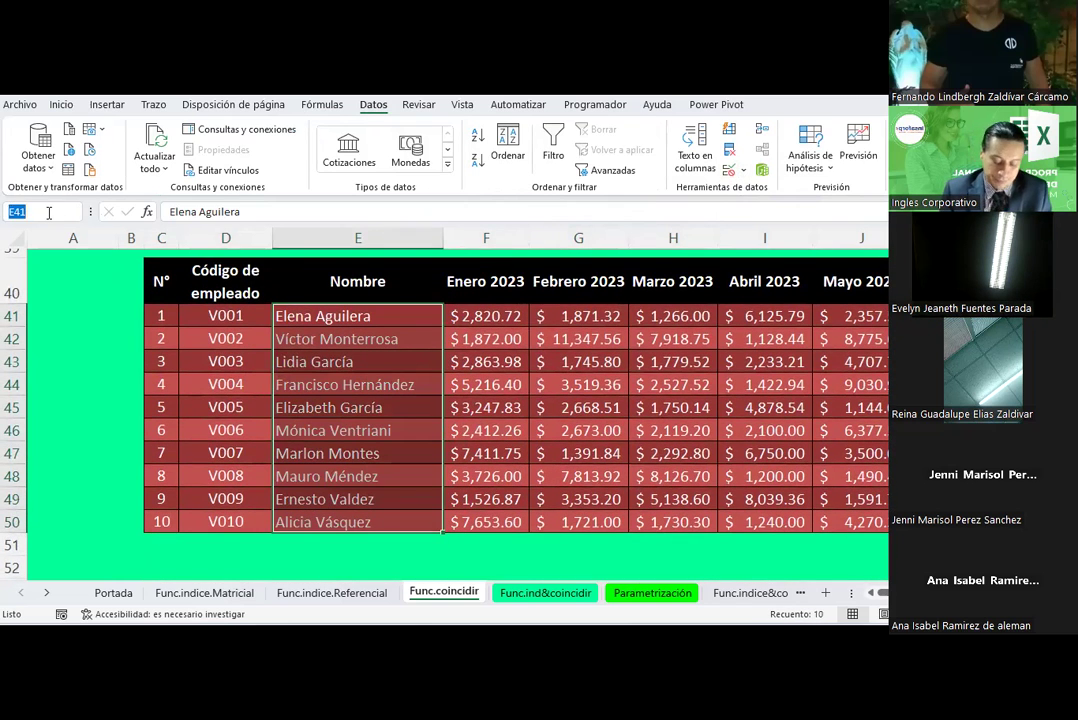
{"action": "type", "text": "nOMBRE"}
{"action": "key", "text": "BackSpace"}
{"action": "key", "text": "BackSpace"}
{"action": "key", "text": "BackSpace"}
{"action": "type", "text": "nombre"}
{"action": "key", "text": "Return"}
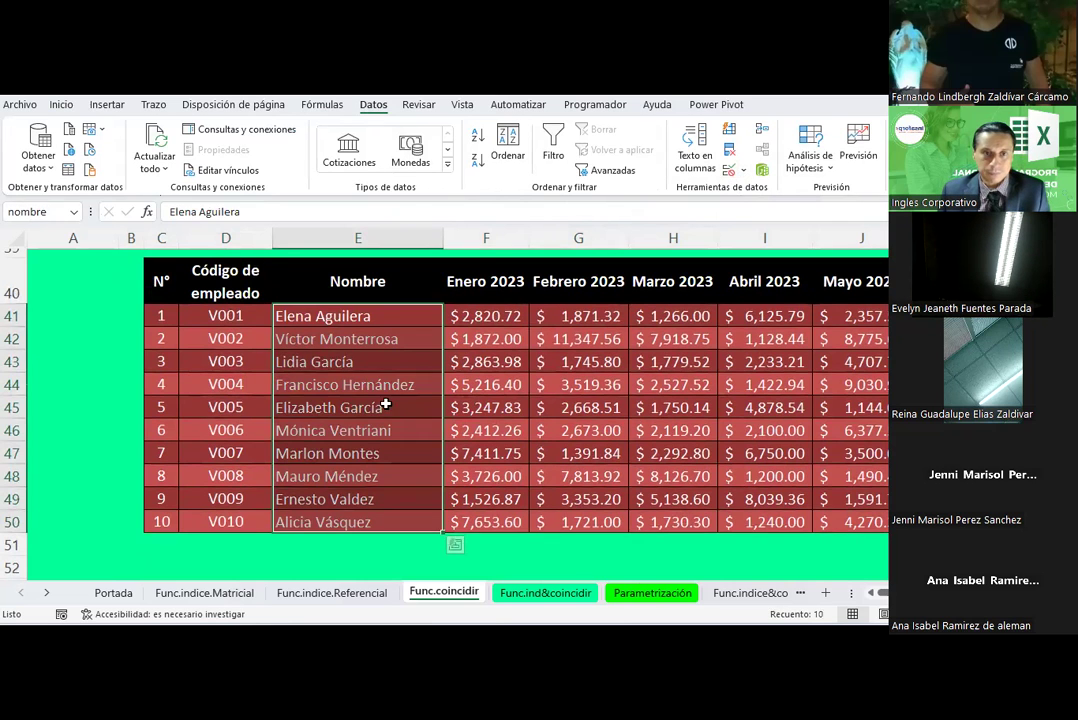
{"action": "left_click", "coordinate": [385, 404]}
Name the row-40 month headers F40:K40 'Mes'.
{"action": "scroll", "coordinate": [421, 378], "scroll_direction": "up", "scroll_amount": 2}
{"action": "scroll", "coordinate": [421, 378], "scroll_direction": "up", "scroll_amount": 1}
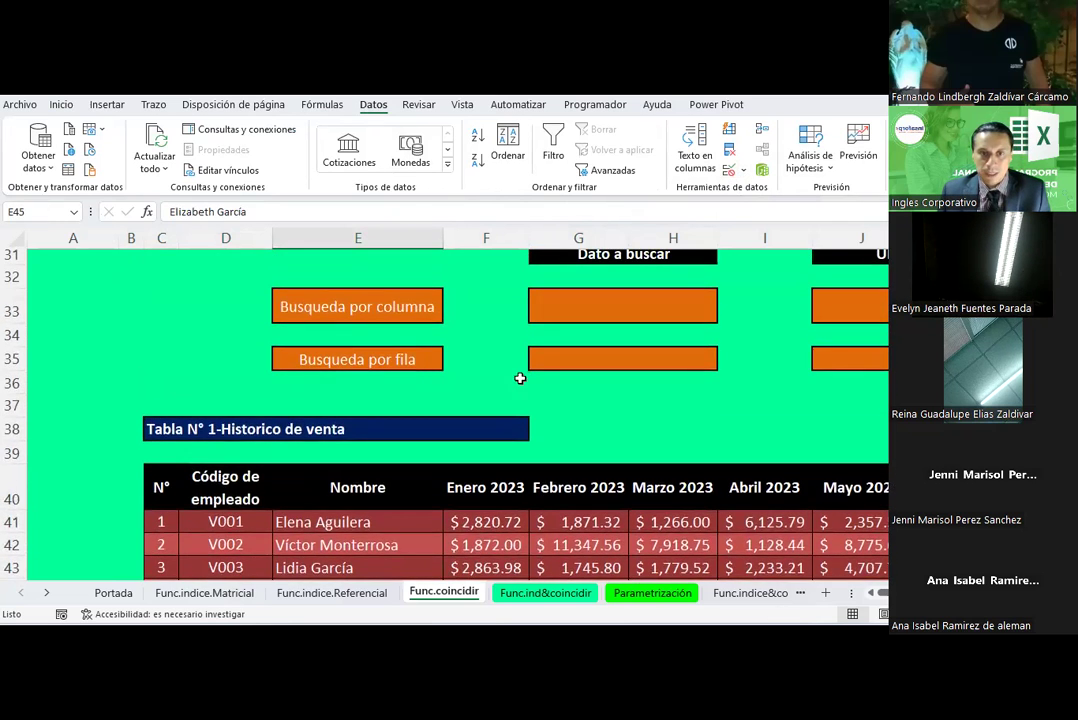
{"action": "left_click", "coordinate": [550, 358]}
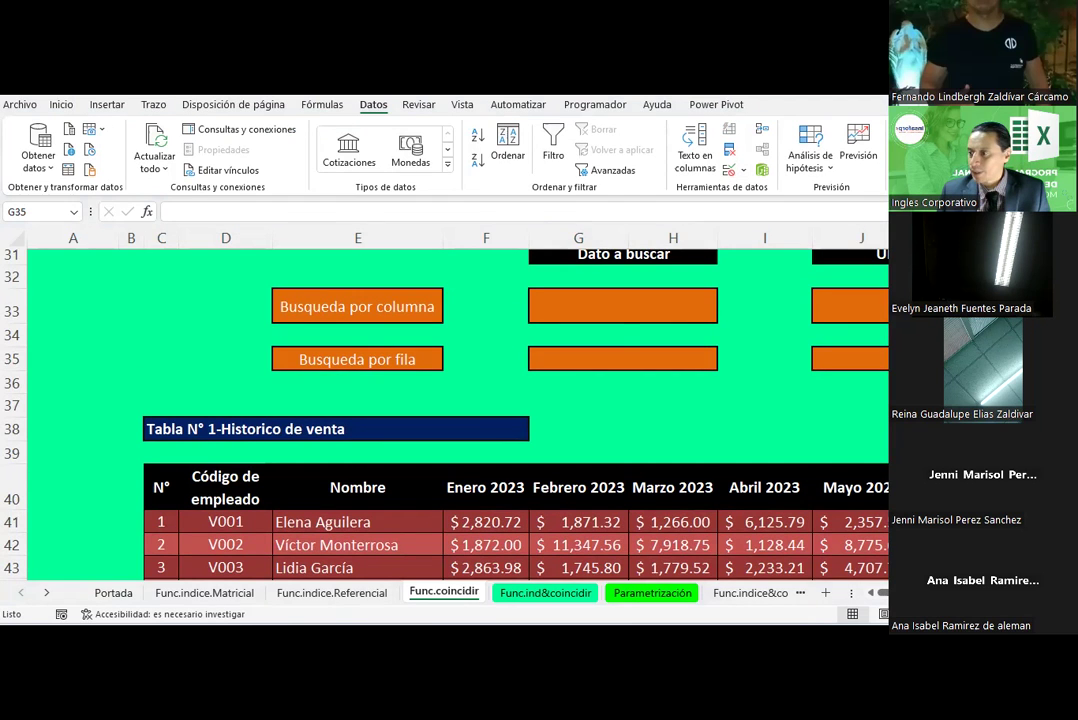
{"action": "left_click_drag", "start_coordinate": [492, 488], "coordinate": [880, 488]}
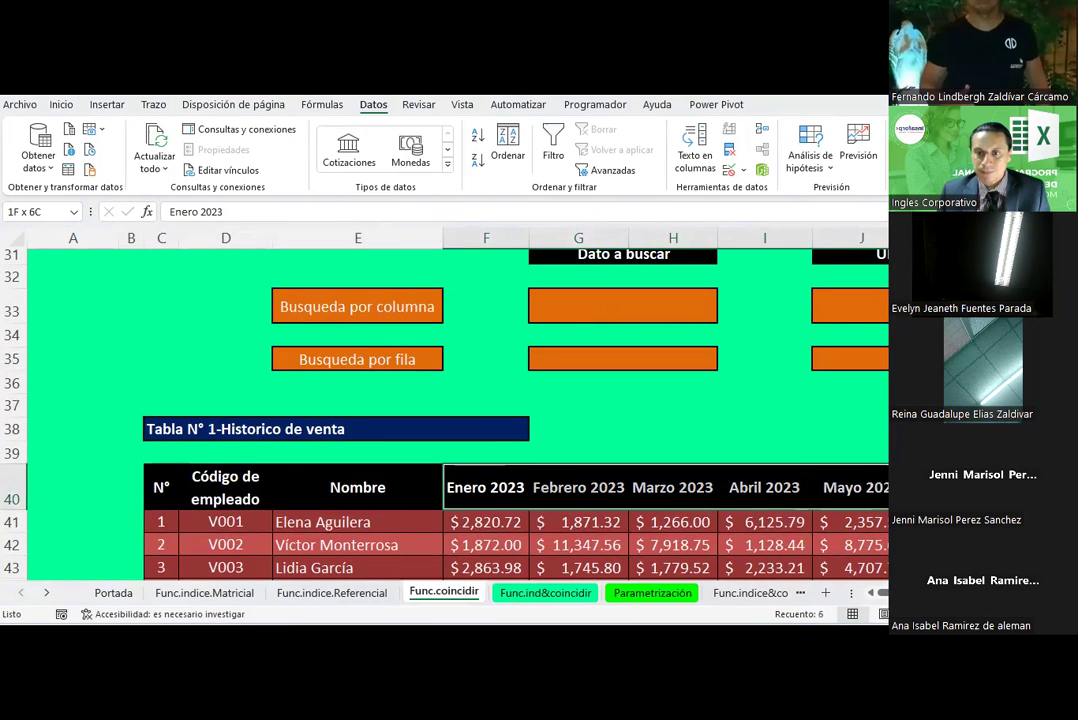
{"action": "left_click", "coordinate": [44, 212]}
{"action": "type", "text": "Mes"}
{"action": "key", "text": "Return"}
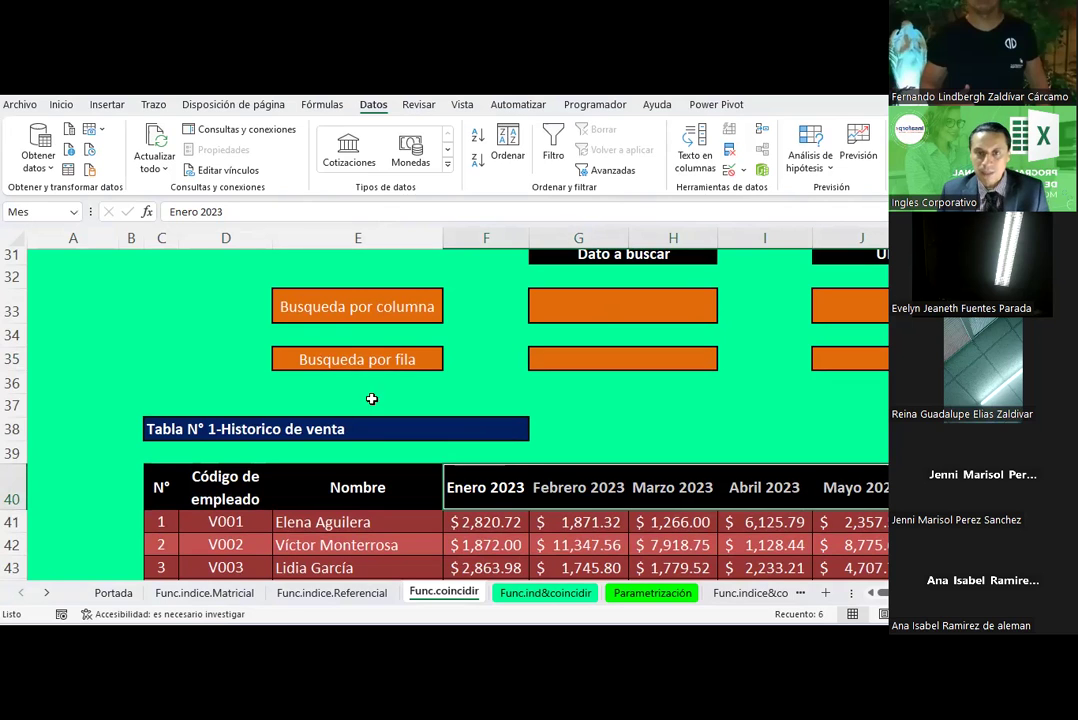
{"action": "left_click", "coordinate": [662, 301]}
{"action": "left_click", "coordinate": [743, 172]}
{"action": "left_click", "coordinate": [780, 190]}
{"action": "left_click", "coordinate": [409, 212]}
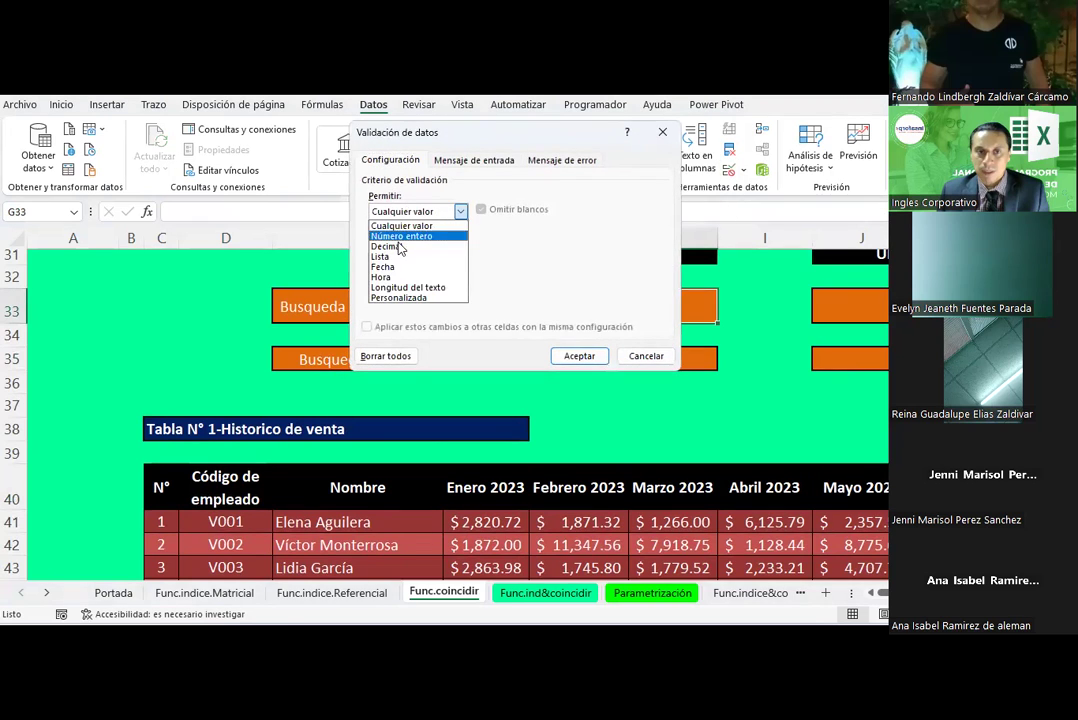
{"action": "left_click", "coordinate": [385, 256]}
{"action": "left_click", "coordinate": [396, 274]}
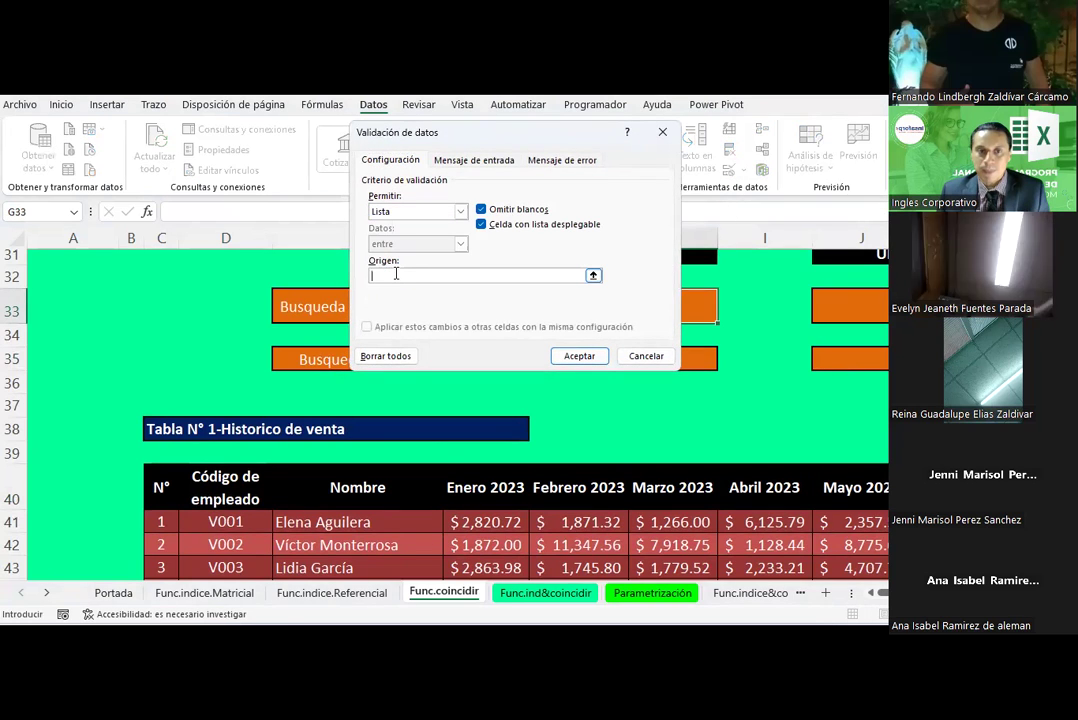
{"action": "key", "text": "F3"}
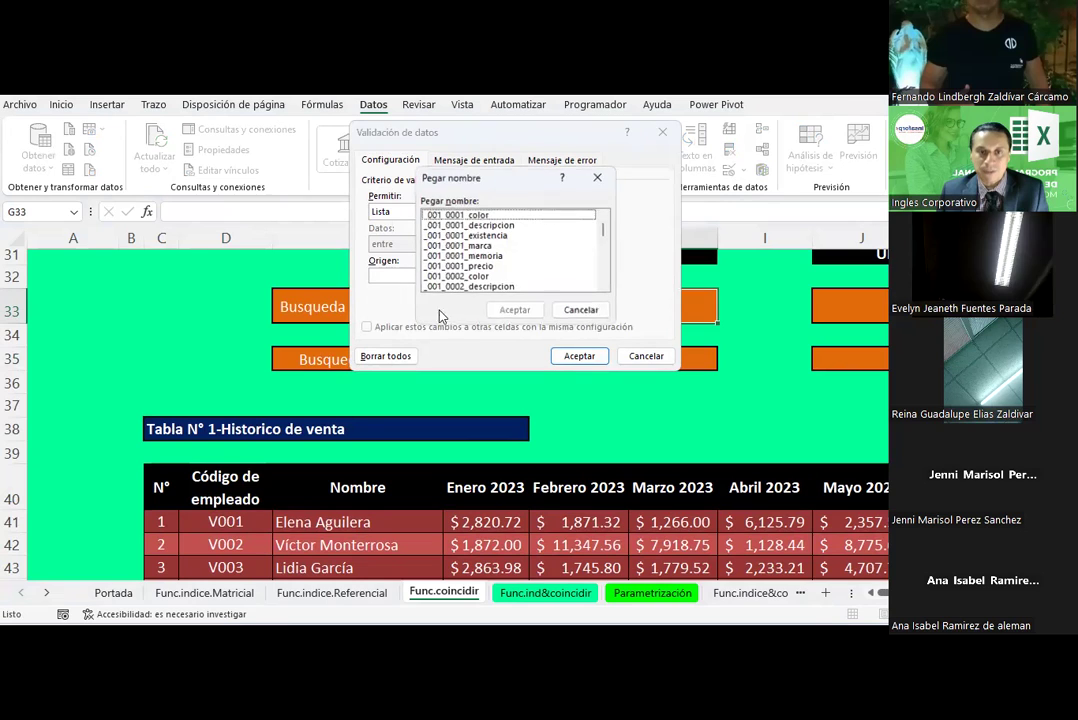
{"action": "left_click_drag", "start_coordinate": [604, 236], "coordinate": [603, 286]}
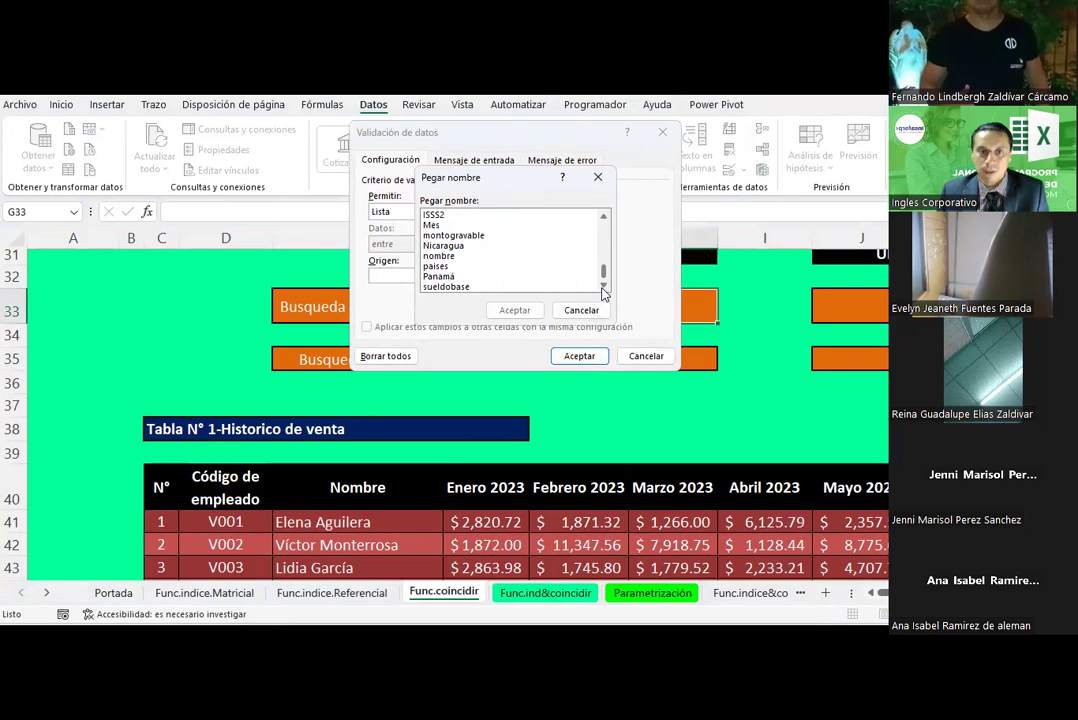
{"action": "mouse_move", "coordinate": [603, 276]}
{"action": "left_mouse_down"}
{"action": "mouse_move", "coordinate": [590, 234]}
{"action": "mouse_move", "coordinate": [599, 280]}
{"action": "left_mouse_up"}
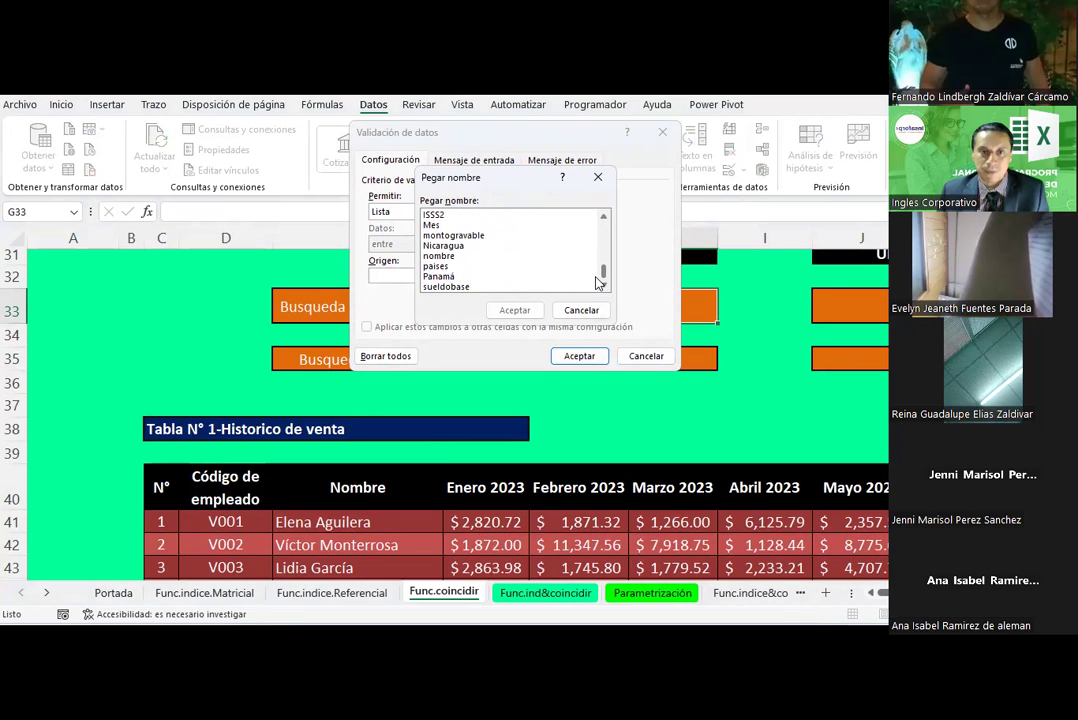
{"action": "key", "text": "Escape"}
{"action": "left_click", "coordinate": [638, 356]}
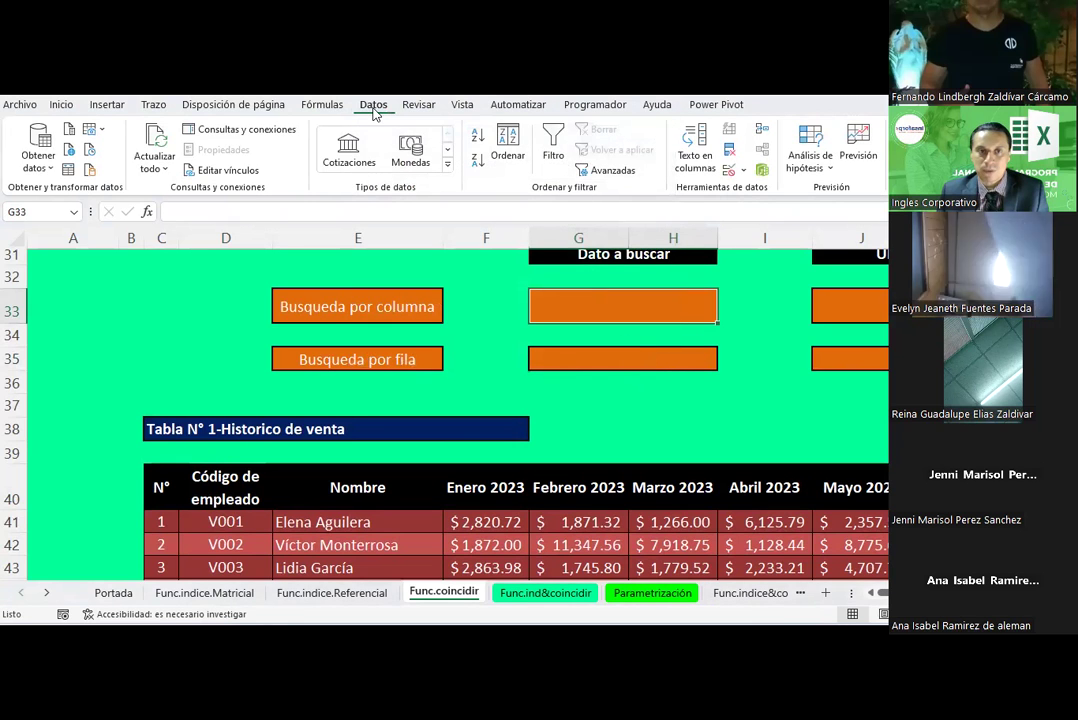
Delete all existing defined names in the Name Manager.
{"action": "left_click", "coordinate": [322, 104]}
{"action": "left_click", "coordinate": [477, 149]}
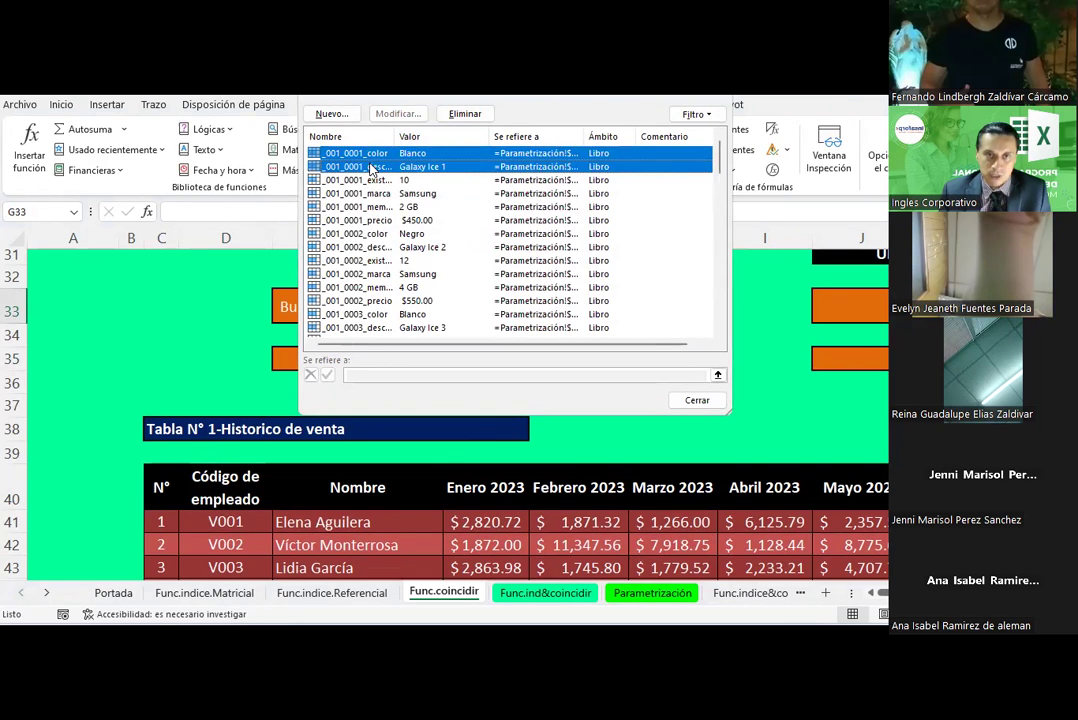
{"action": "key", "text": "shift+Down"}
{"action": "key", "text": "shift+Down"}
{"action": "key", "text": "shift+Down"}
{"action": "key", "text": "shift+Down"}
{"action": "key", "text": "shift+Down"}
{"action": "key", "text": "shift+Down"}
{"action": "key", "text": "shift+Down"}
{"action": "key", "text": "shift+Down"}
{"action": "key", "text": "shift+Down"}
{"action": "key", "text": "shift+Down"}
{"action": "key", "text": "shift+Down"}
{"action": "key", "text": "shift+Down"}
{"action": "key", "text": "shift+Down"}
{"action": "key", "text": "shift+Down"}
{"action": "key", "text": "shift+Down"}
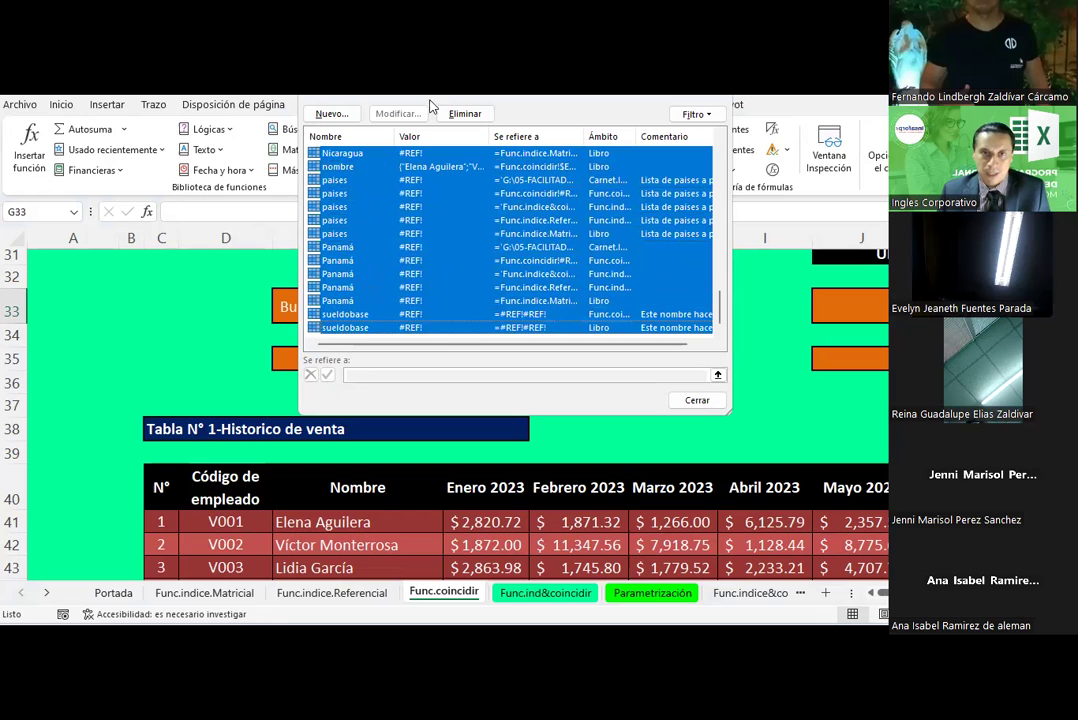
{"action": "left_click", "coordinate": [465, 113]}
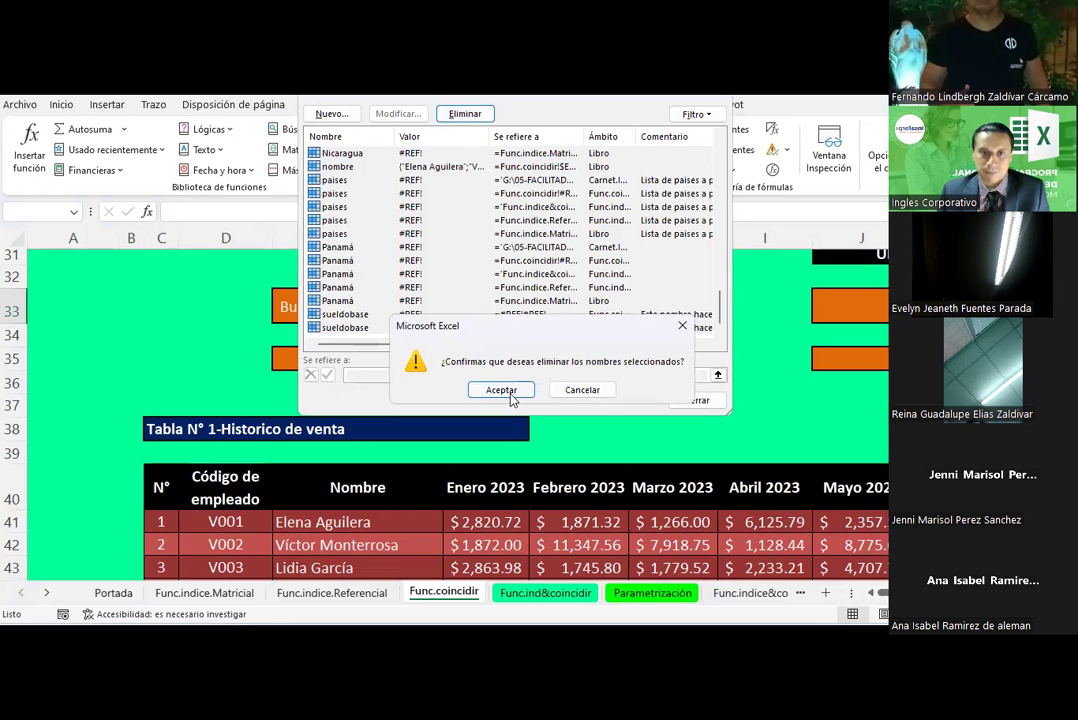
{"action": "left_click", "coordinate": [502, 389]}
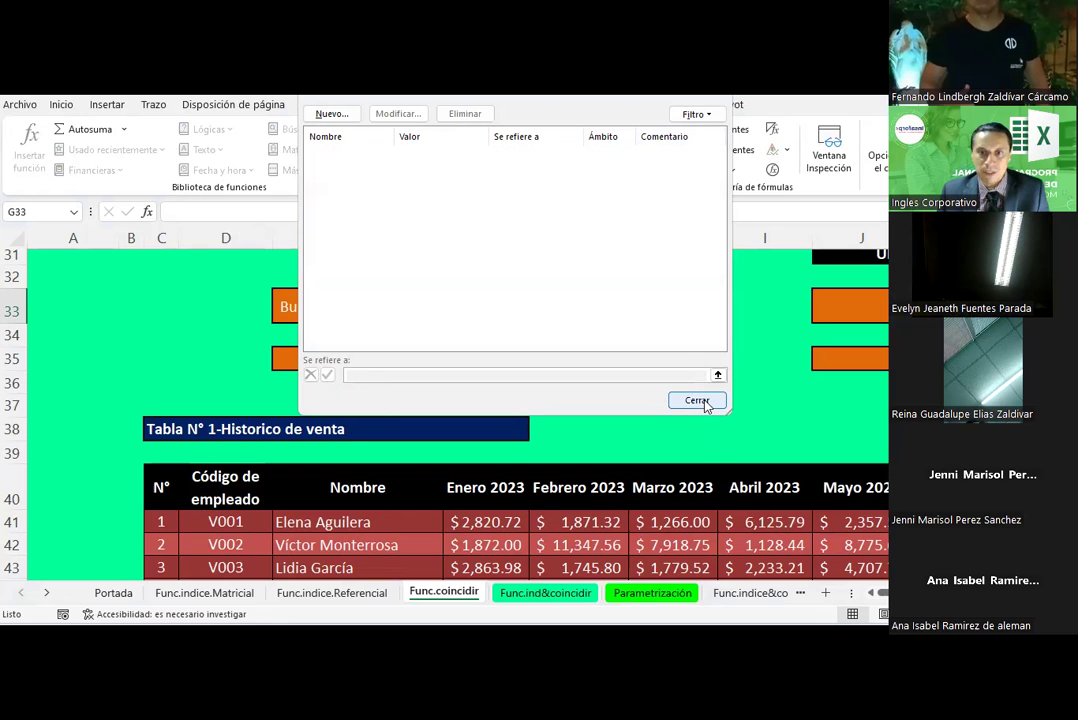
{"action": "left_click", "coordinate": [697, 401]}
Name the employee names E41:E50 'nombres'.
{"action": "scroll", "coordinate": [356, 404], "scroll_direction": "down", "scroll_amount": 2}
{"action": "mouse_move", "coordinate": [322, 384]}
{"action": "left_mouse_down"}
{"action": "mouse_move", "coordinate": [345, 495]}
{"action": "mouse_move", "coordinate": [375, 537]}
{"action": "left_mouse_up"}
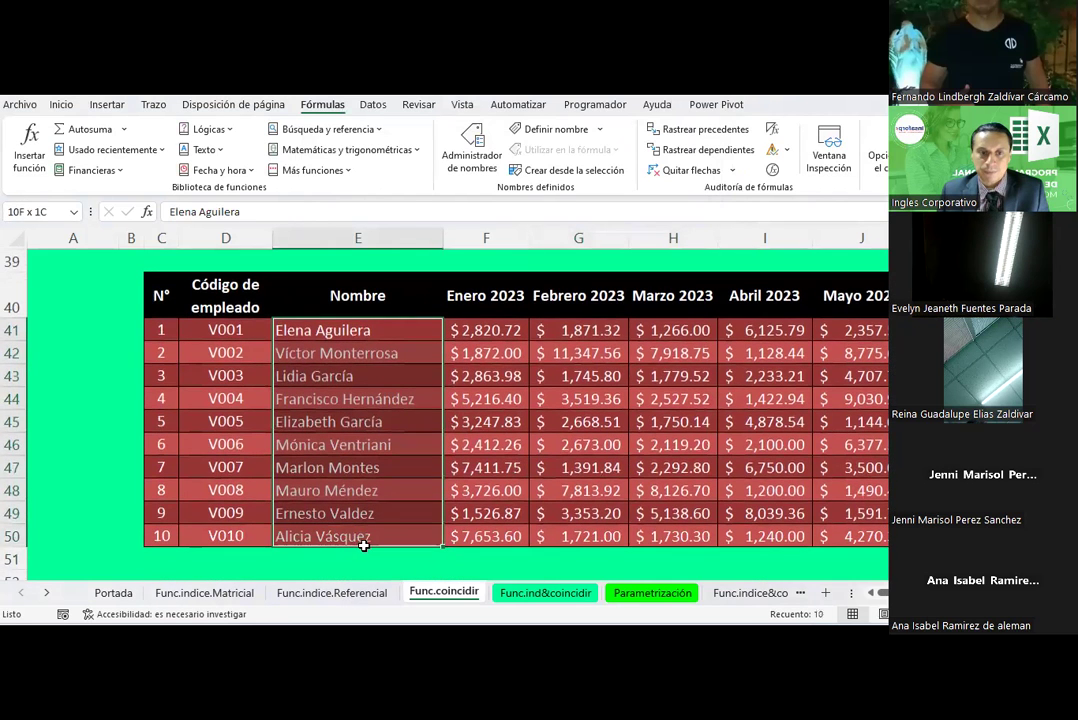
{"action": "left_click", "coordinate": [50, 211]}
{"action": "type", "text": "nombre"}
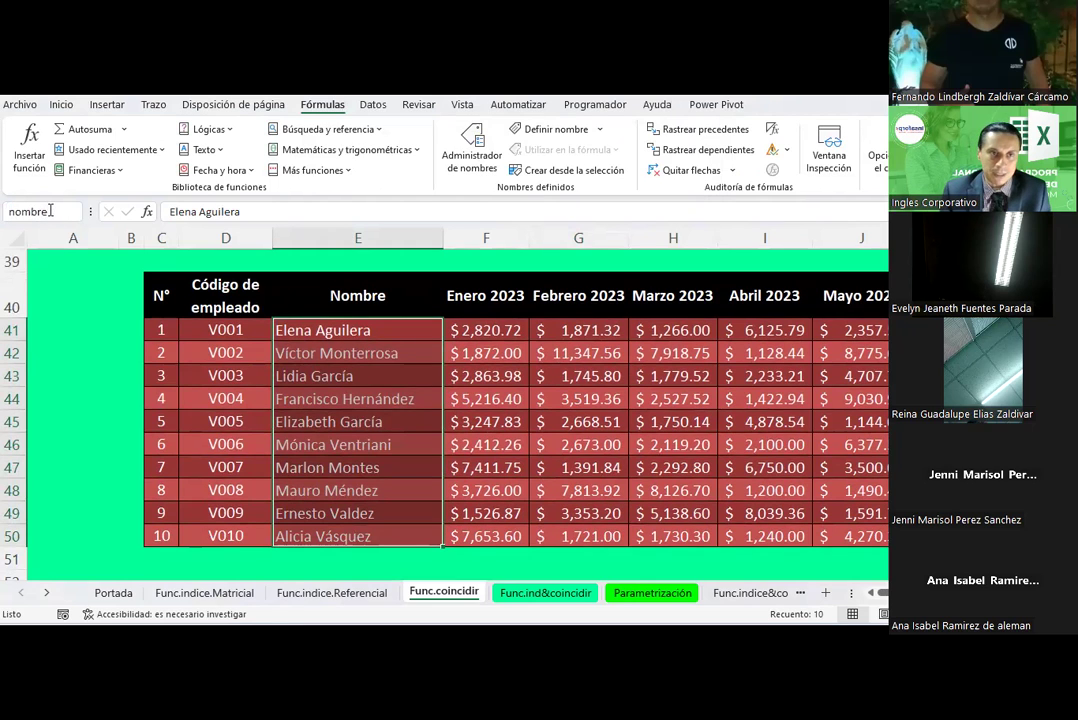
{"action": "type", "text": "s"}
{"action": "key", "text": "Return"}
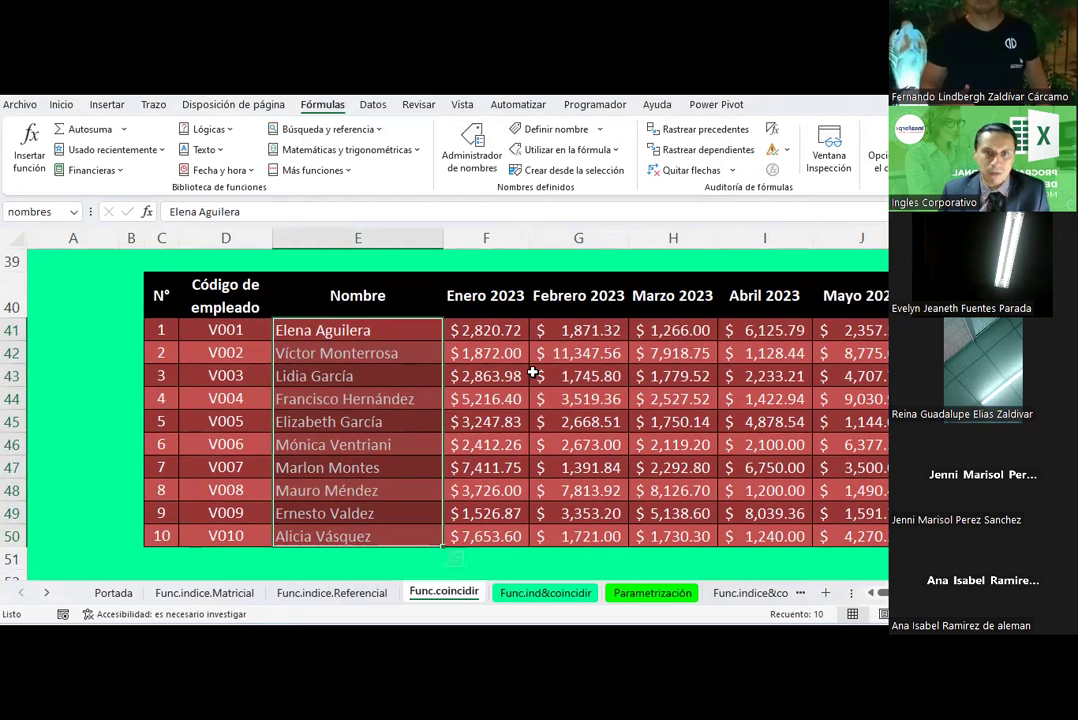
Name the month headers from Enero 2023 onward 'mes'.
{"action": "left_click", "coordinate": [578, 376]}
{"action": "left_click_drag", "start_coordinate": [486, 295], "coordinate": [875, 295]}
{"action": "left_click", "coordinate": [41, 212]}
{"action": "type", "text": "m"}
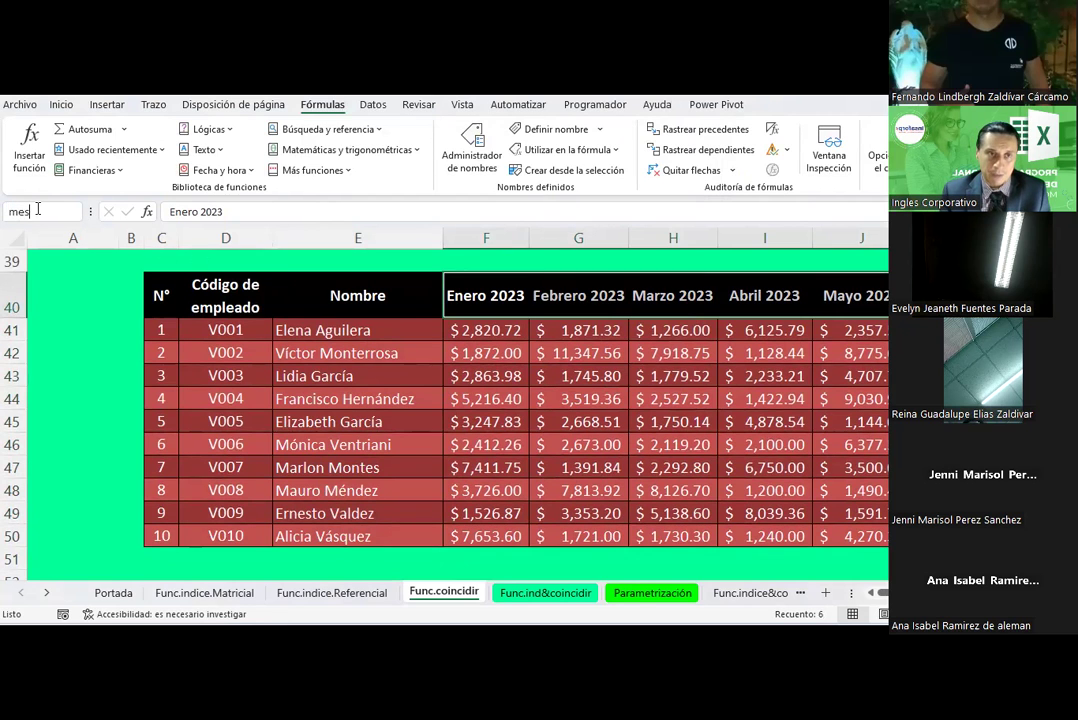
{"action": "key", "text": "Return"}
{"action": "left_click", "coordinate": [486, 444]}
{"action": "scroll", "coordinate": [522, 385], "scroll_direction": "up", "scroll_amount": 2}
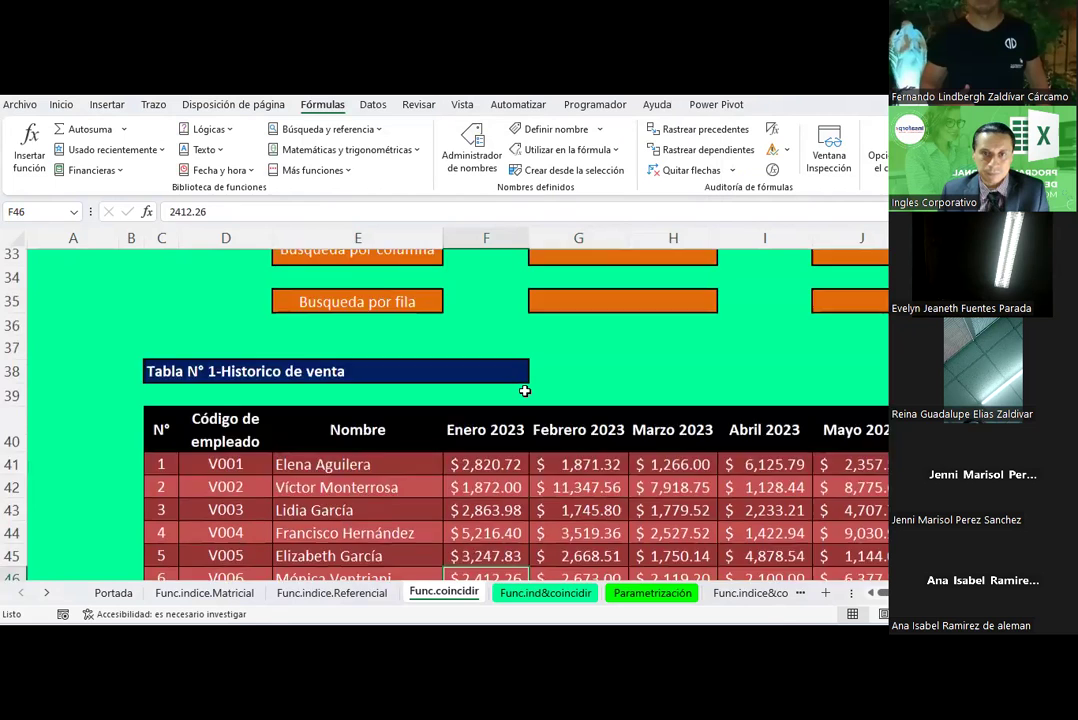
{"action": "scroll", "coordinate": [583, 309], "scroll_direction": "up", "scroll_amount": 1}
{"action": "left_click", "coordinate": [583, 309]}
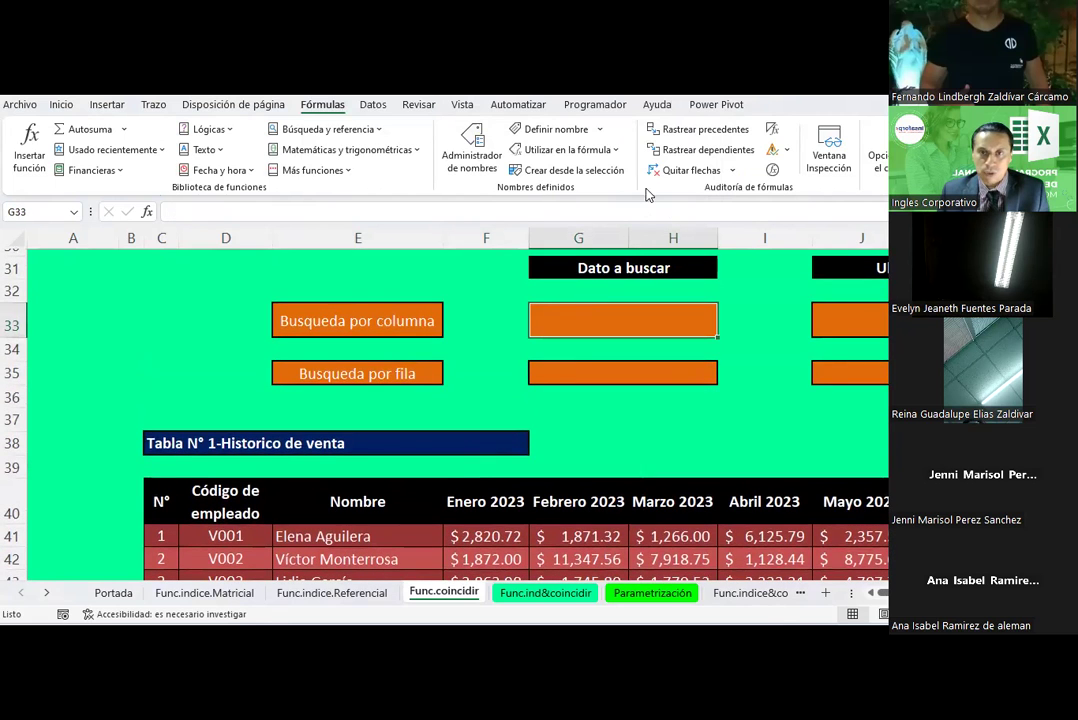
Add a List data validation to G33 with source =nombres.
{"action": "left_click", "coordinate": [372, 104]}
{"action": "left_click", "coordinate": [744, 171]}
{"action": "left_click", "coordinate": [760, 191]}
{"action": "left_click", "coordinate": [415, 212]}
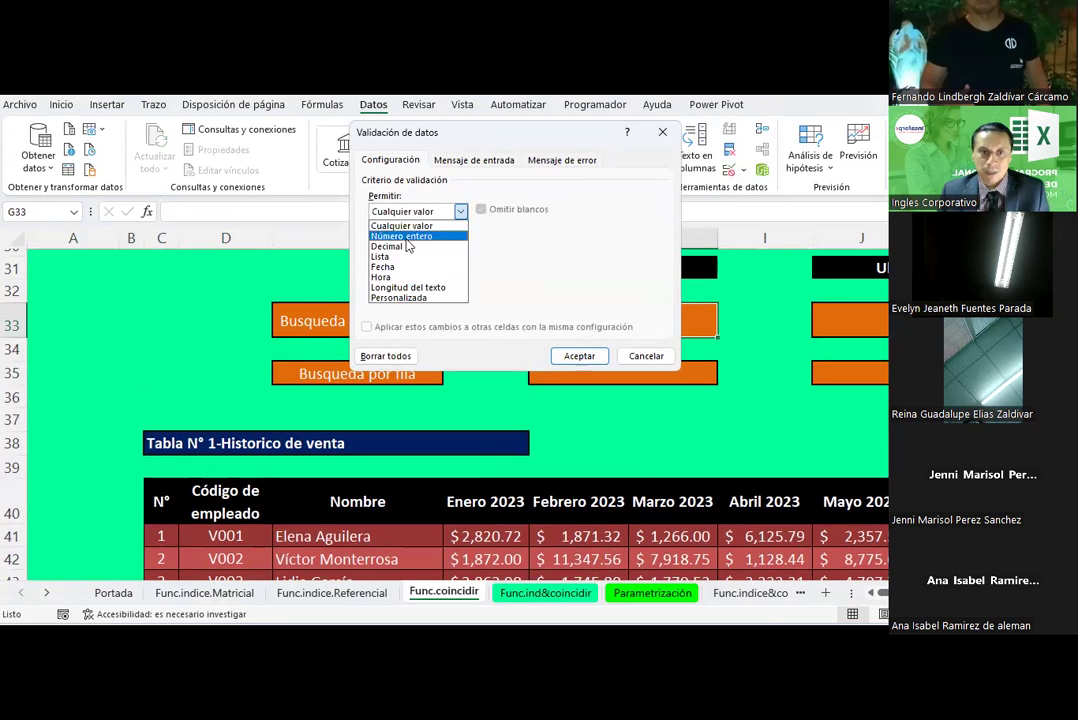
{"action": "left_click", "coordinate": [400, 257]}
{"action": "left_click", "coordinate": [399, 277]}
{"action": "key", "text": "F3"}
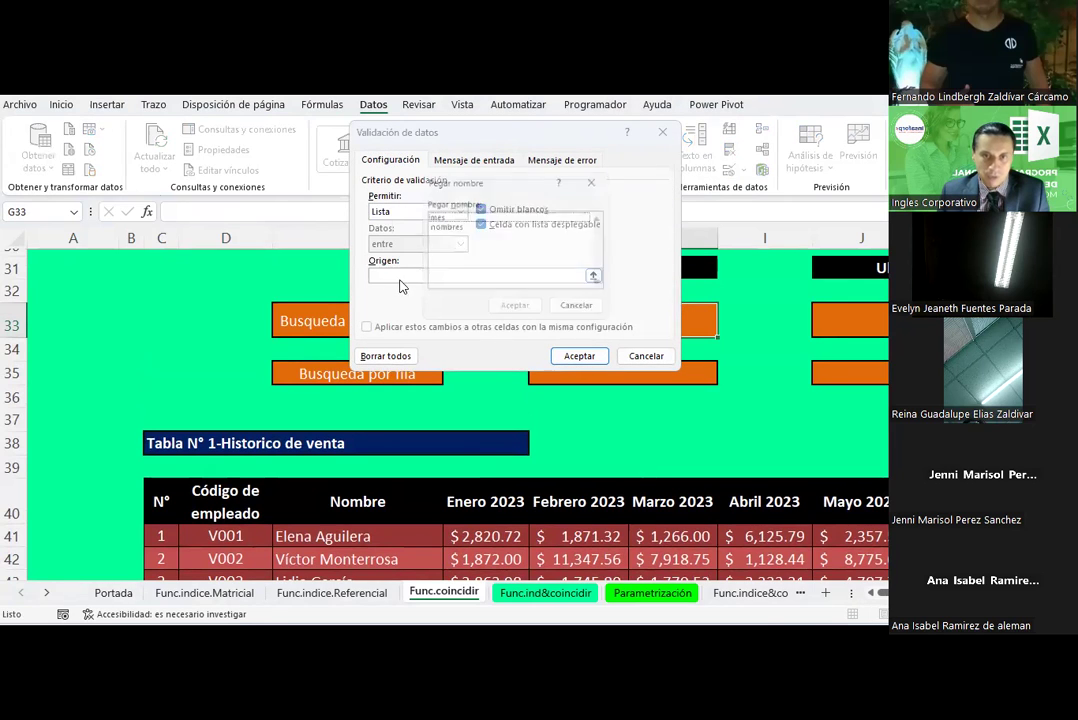
{"action": "double_click", "coordinate": [440, 226]}
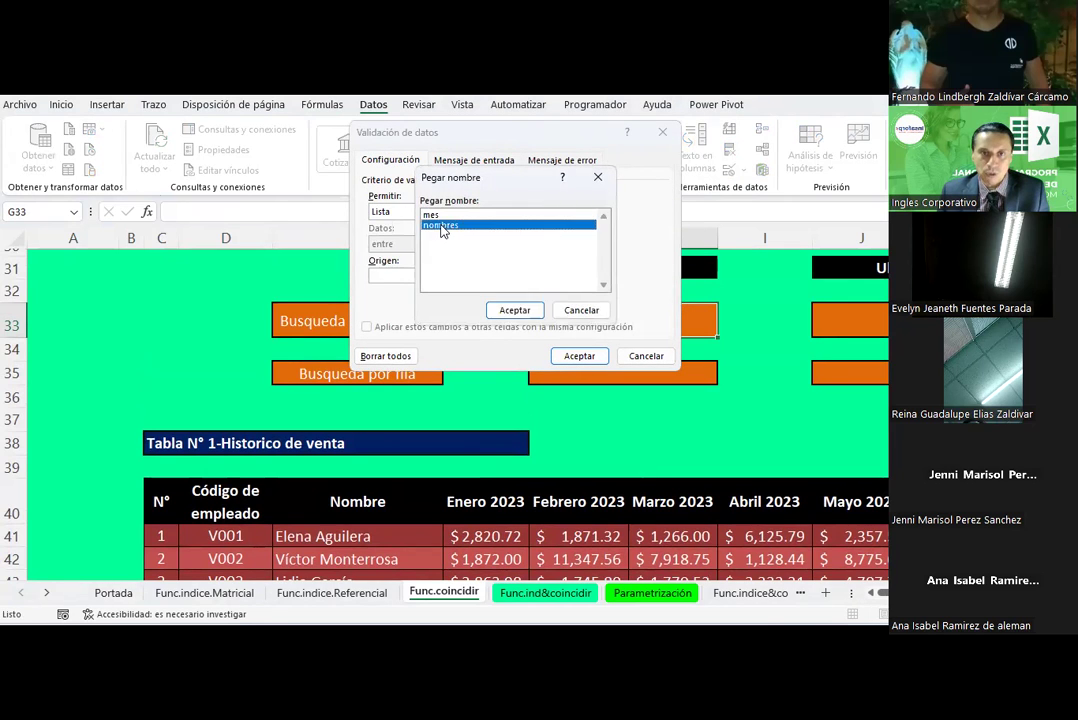
{"action": "left_click", "coordinate": [580, 356]}
Dismiss the merged-cell error and check G33's employee-name dropdown.
{"action": "left_click_drag", "start_coordinate": [722, 330], "coordinate": [727, 337]}
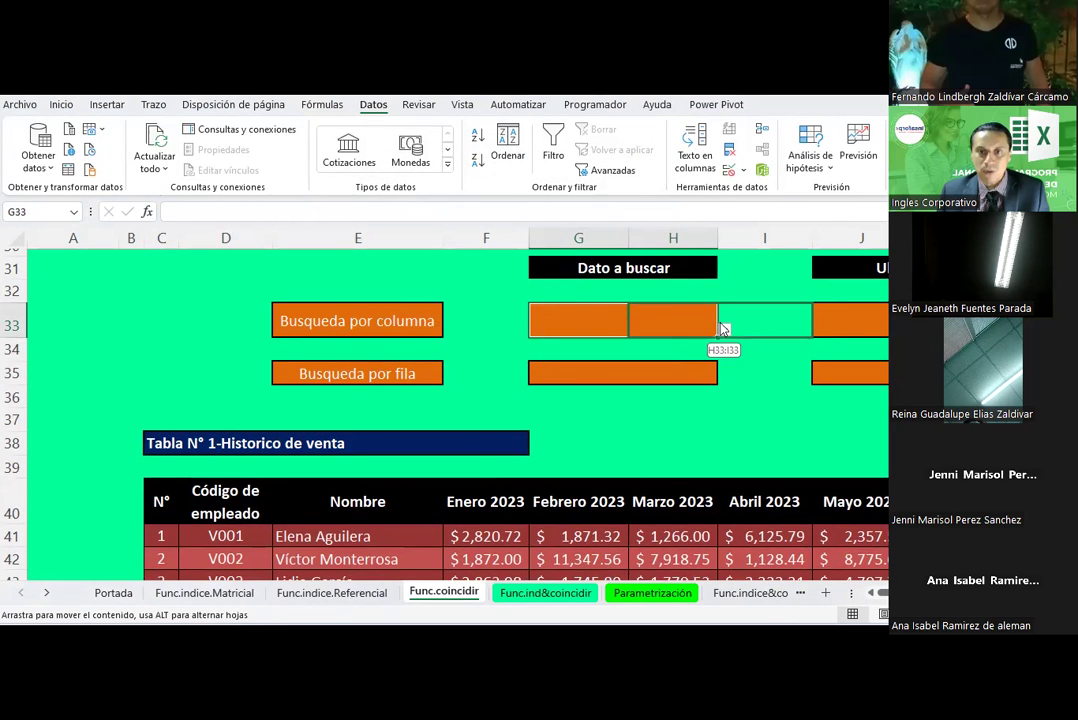
{"action": "left_click", "coordinate": [677, 325]}
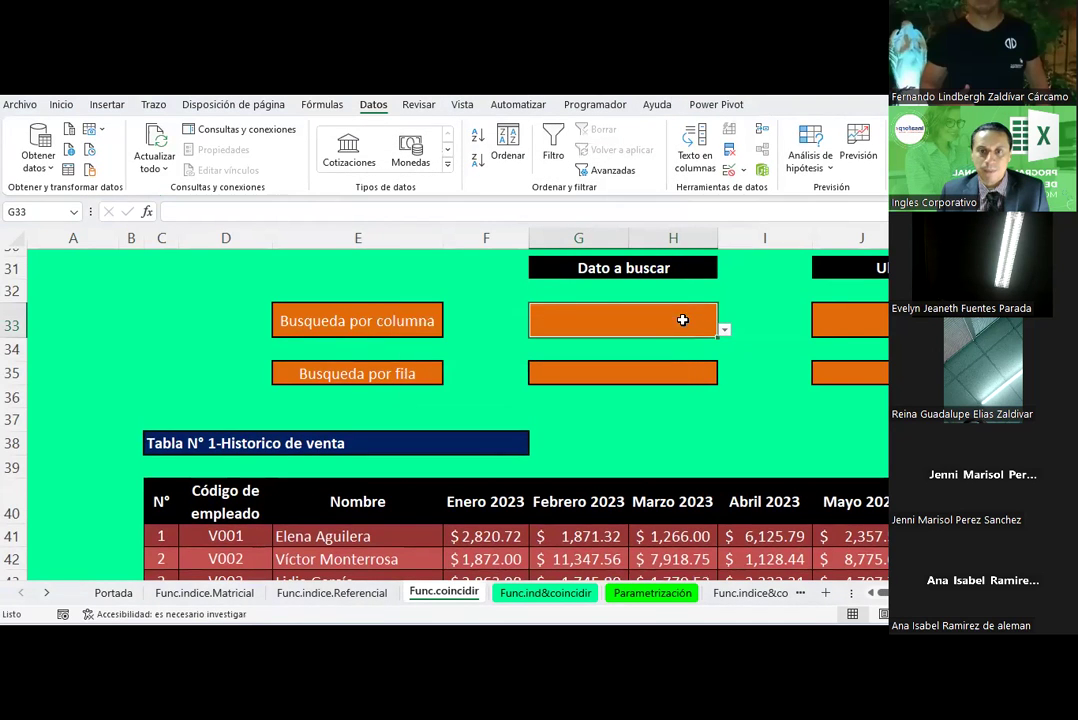
{"action": "left_click", "coordinate": [724, 331]}
{"action": "left_click", "coordinate": [765, 396]}
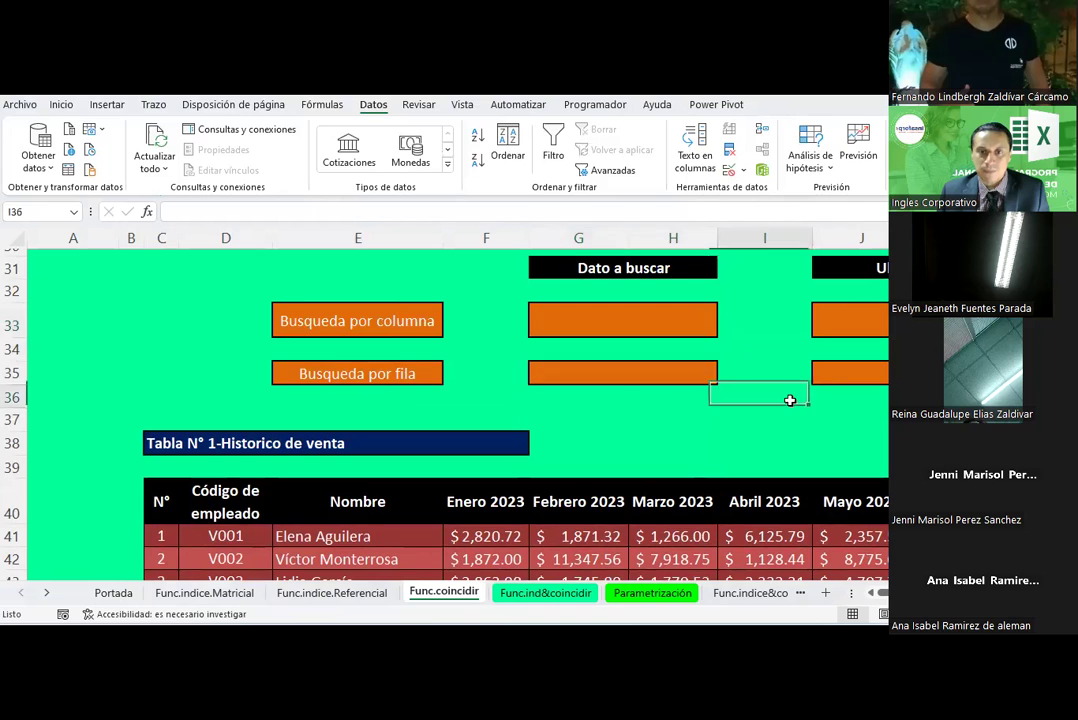
{"action": "left_click", "coordinate": [629, 372]}
Give G35 a List data validation with source =mes and check its month dropdown.
{"action": "left_click", "coordinate": [731, 169]}
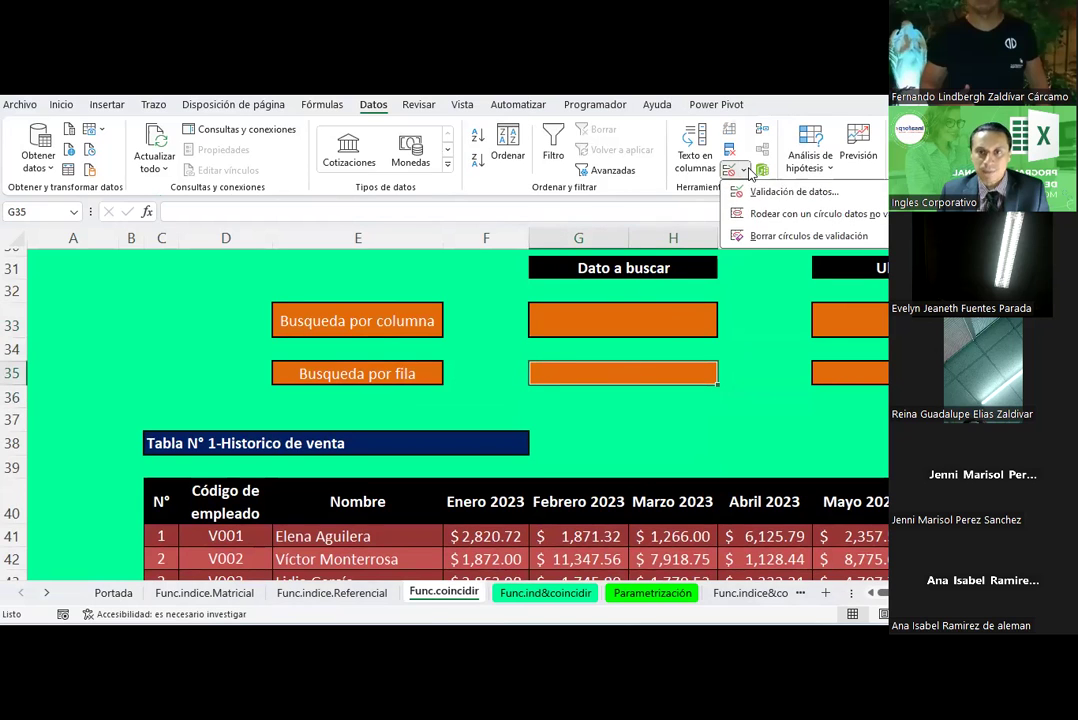
{"action": "left_click", "coordinate": [752, 199]}
{"action": "left_click", "coordinate": [412, 212]}
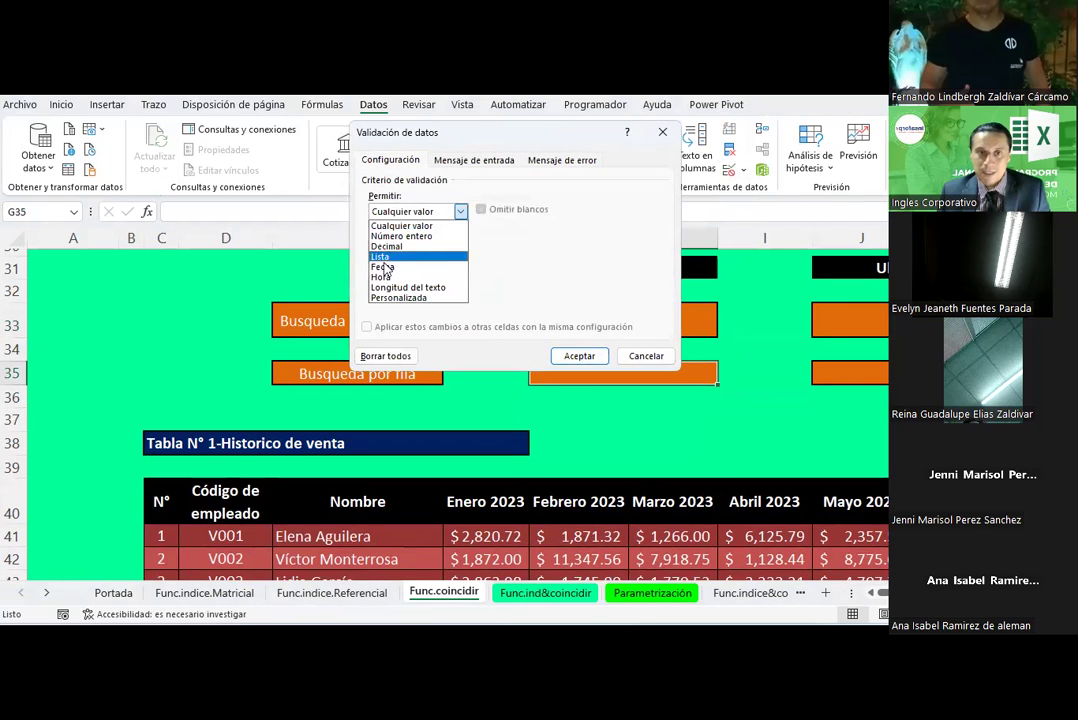
{"action": "left_click", "coordinate": [385, 258]}
{"action": "left_click", "coordinate": [391, 275]}
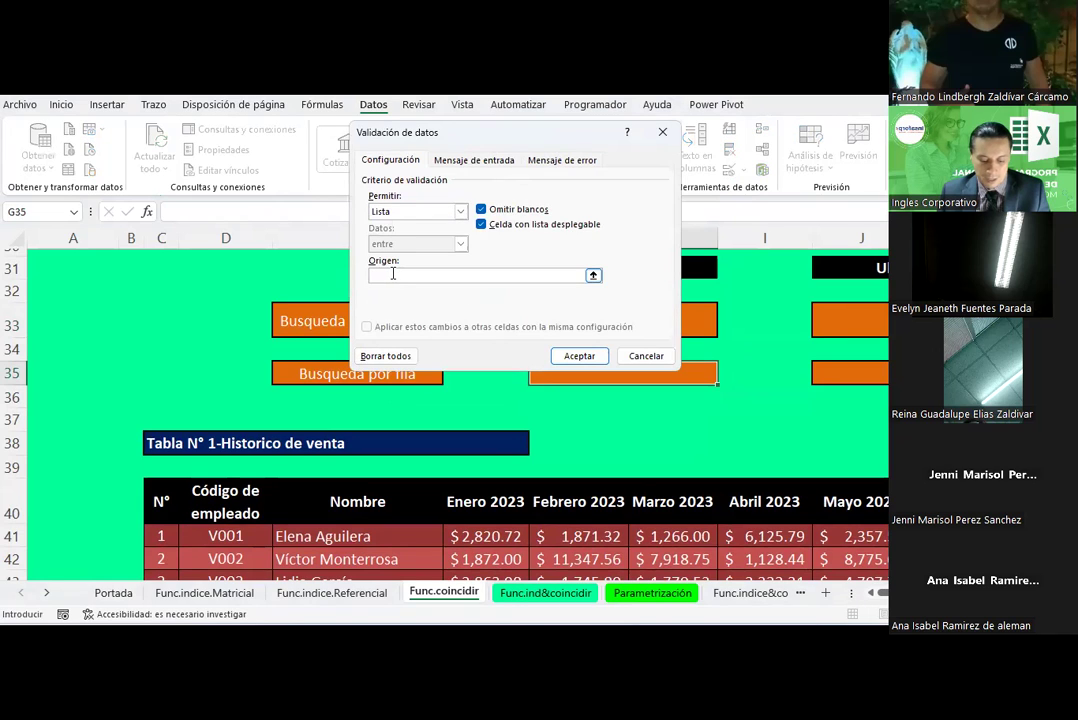
{"action": "key", "text": "F3"}
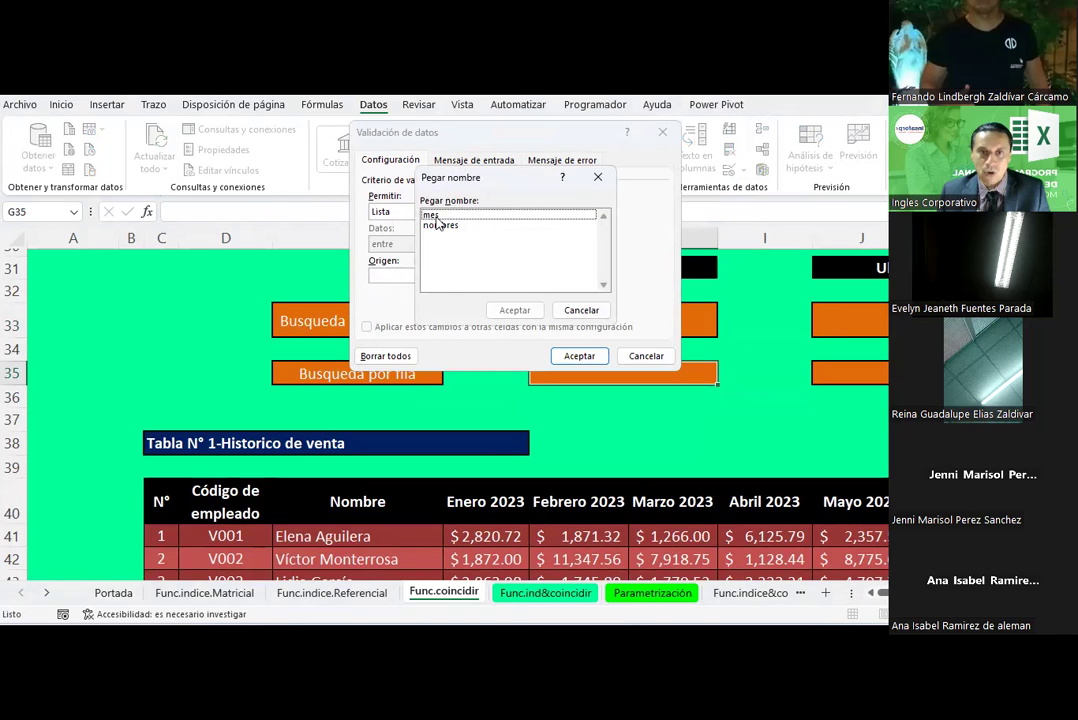
{"action": "left_click", "coordinate": [433, 216]}
{"action": "left_click", "coordinate": [513, 310]}
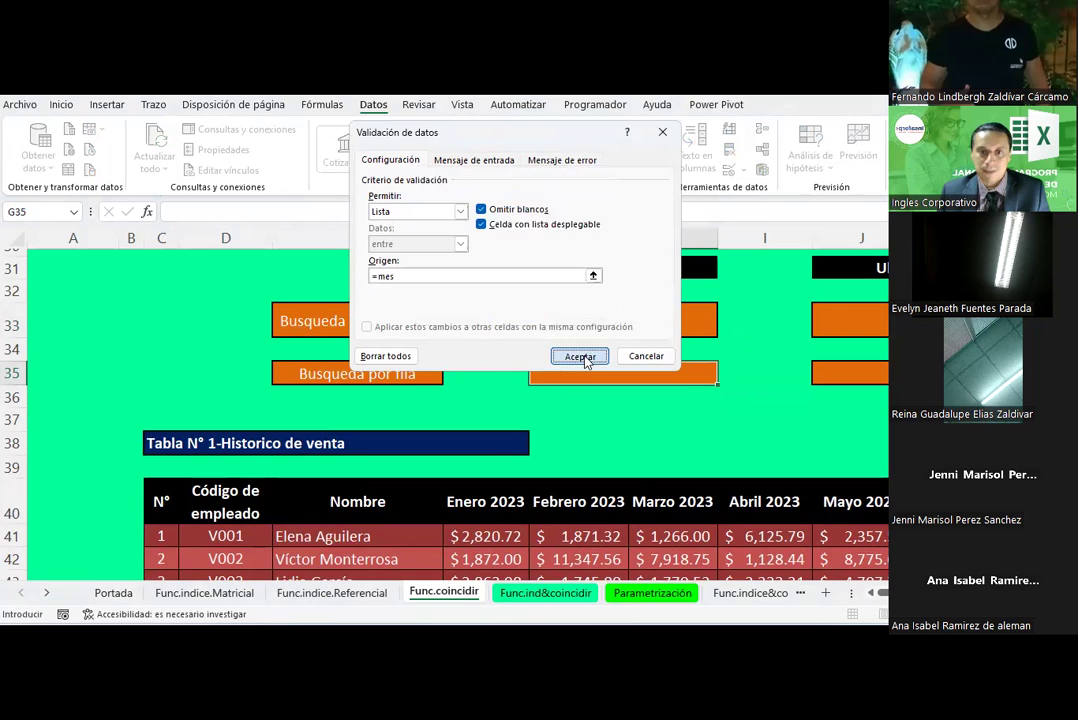
{"action": "left_click", "coordinate": [583, 357]}
{"action": "left_click", "coordinate": [722, 378]}
{"action": "left_click", "coordinate": [611, 369]}
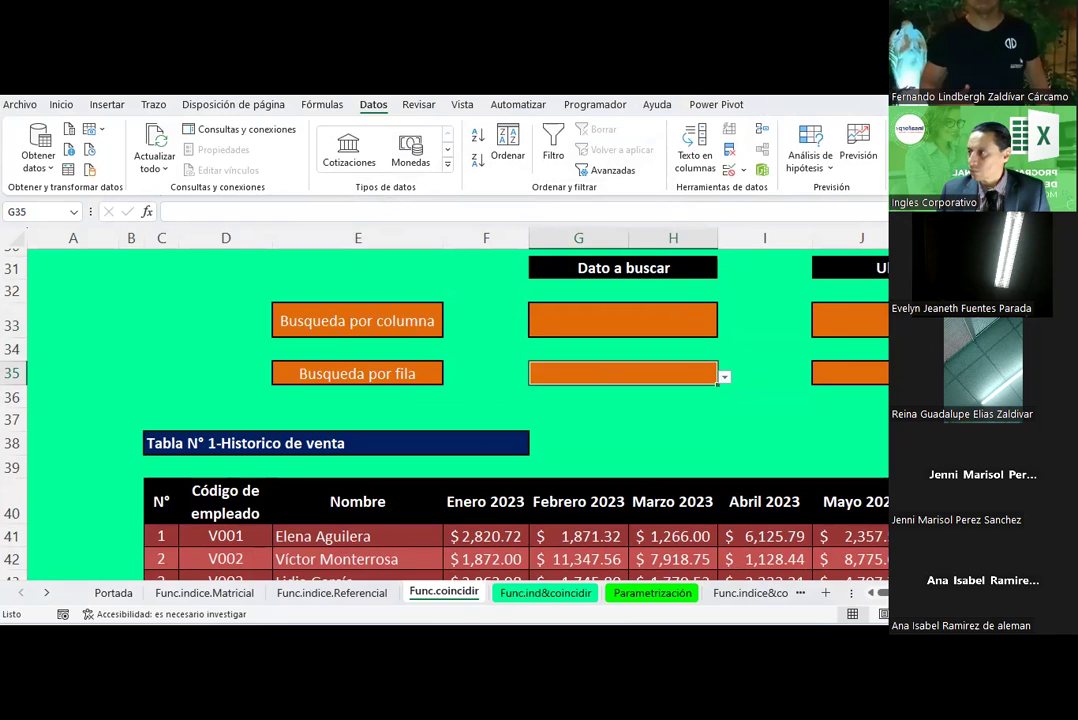
{"action": "left_click", "coordinate": [749, 292]}
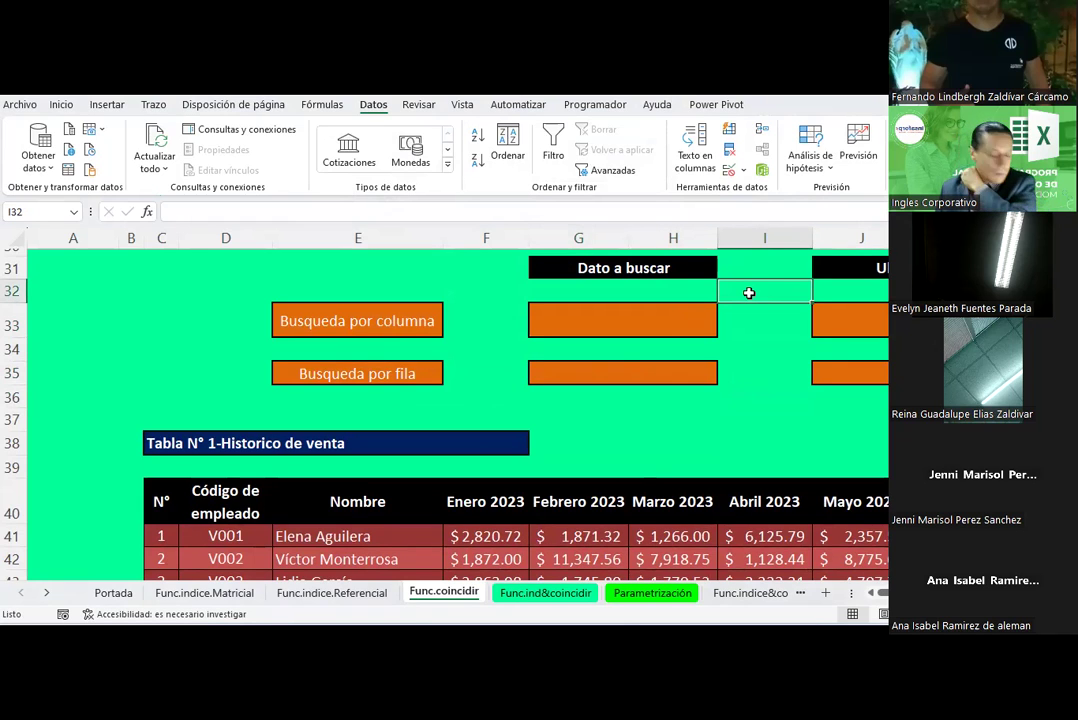
{"action": "left_click", "coordinate": [880, 321]}
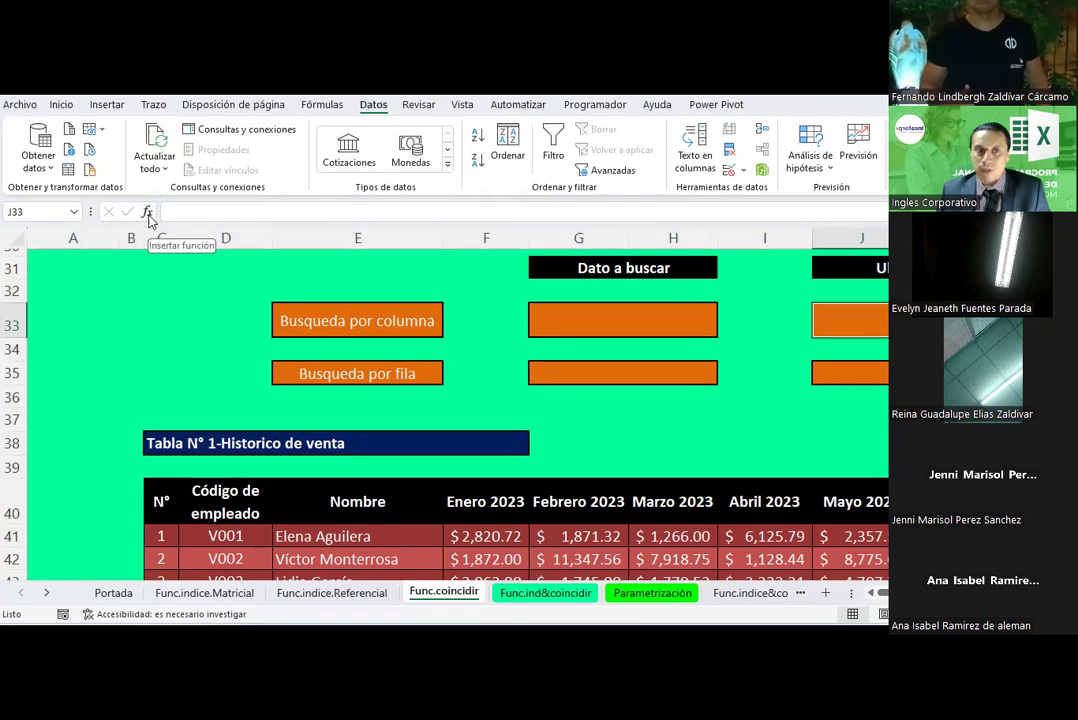
{"action": "left_click", "coordinate": [148, 214]}
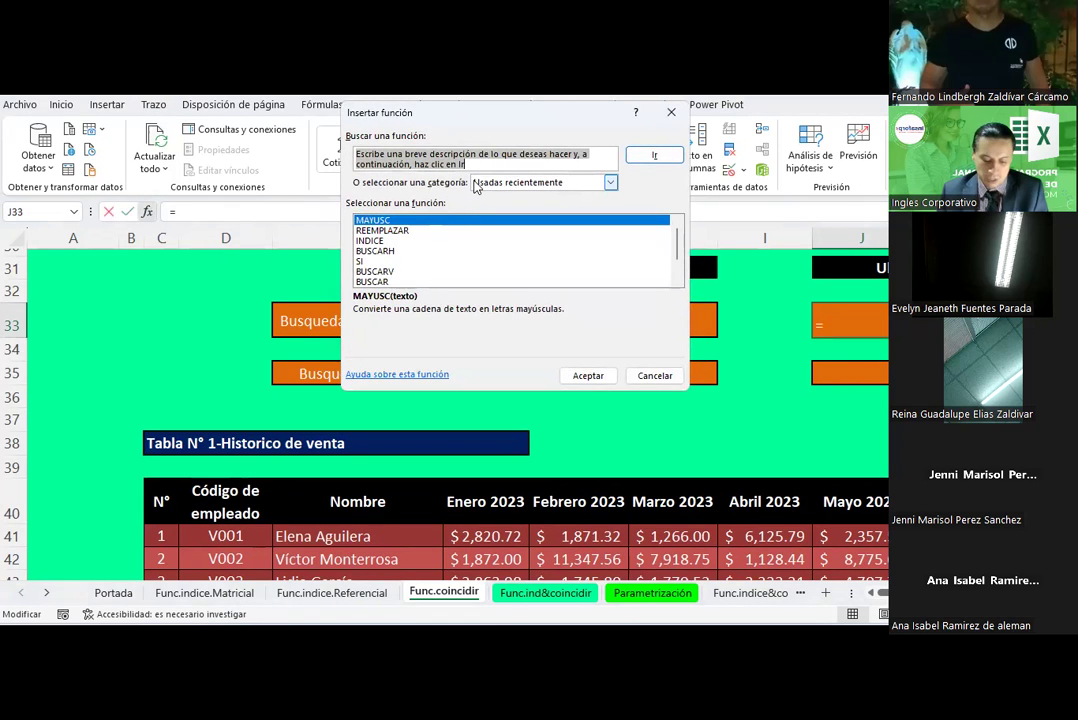
{"action": "type", "text": "coincidir"}
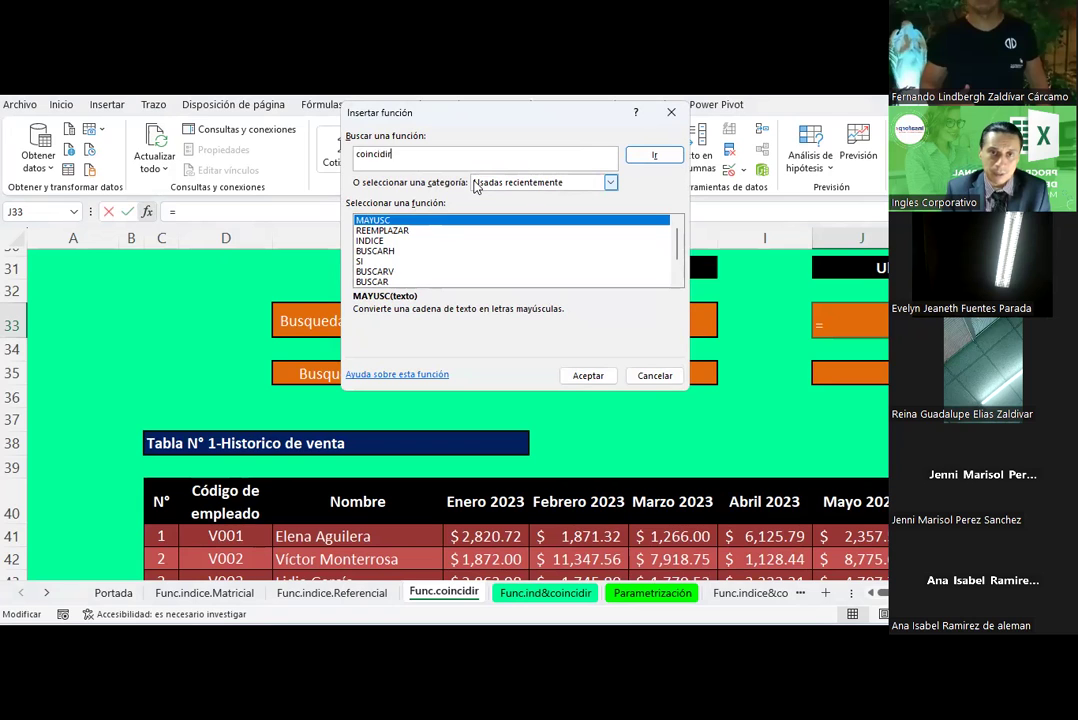
{"action": "key", "text": "Return"}
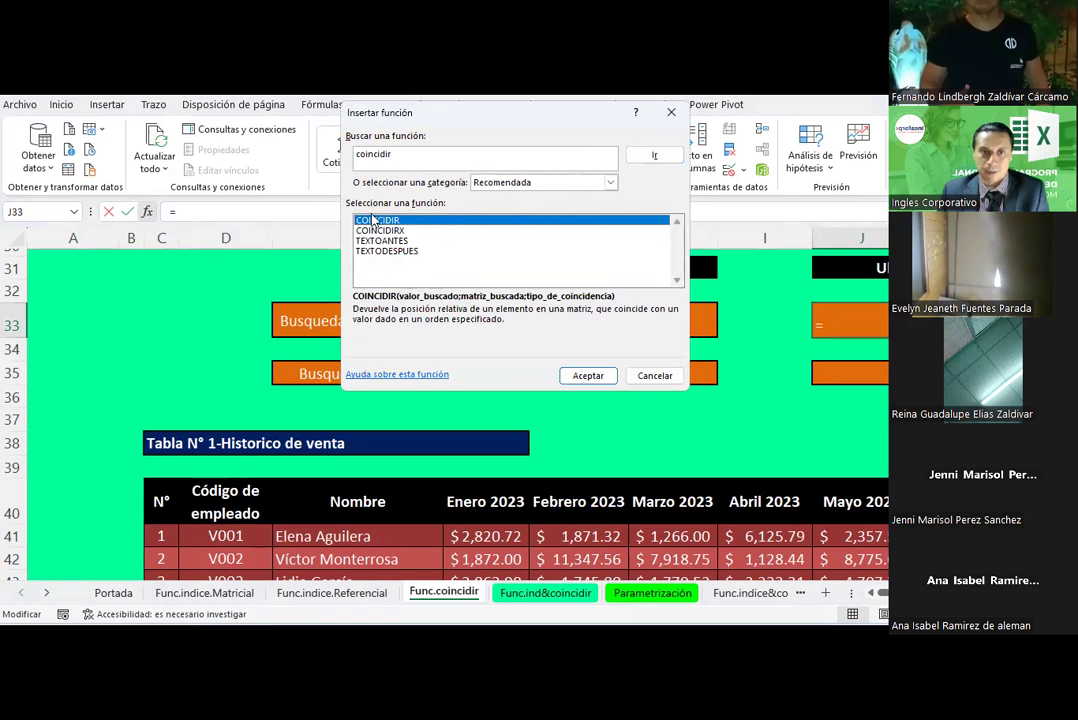
{"action": "double_click", "coordinate": [373, 220]}
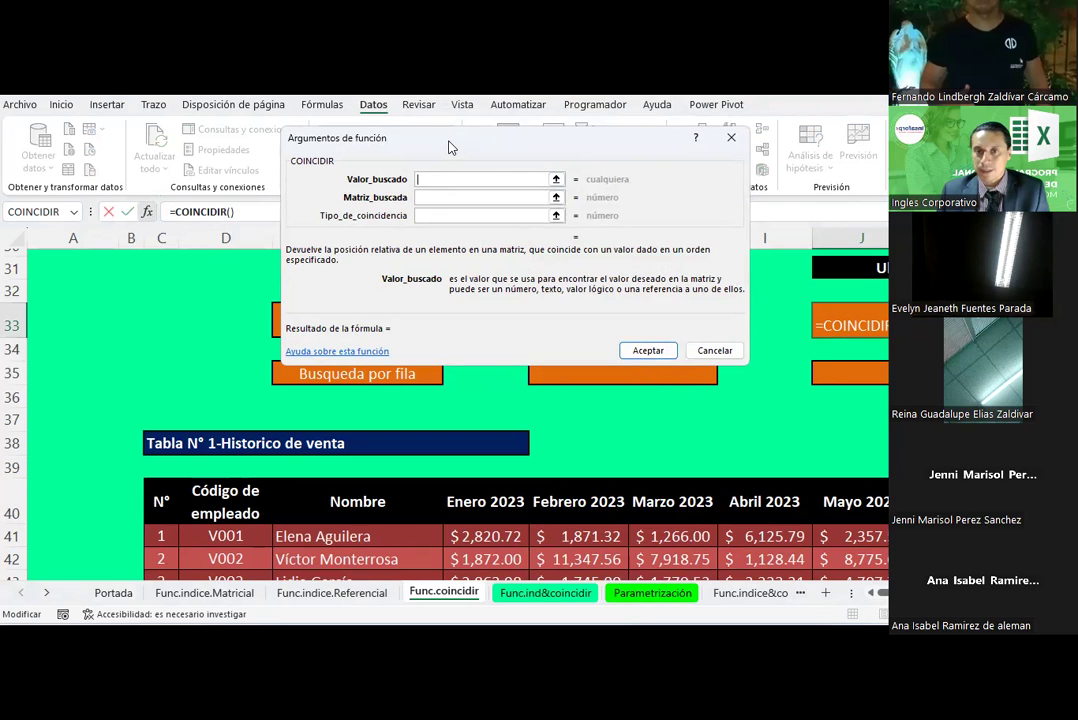
{"action": "key", "text": "Escape"}
{"action": "left_click", "coordinate": [583, 317]}
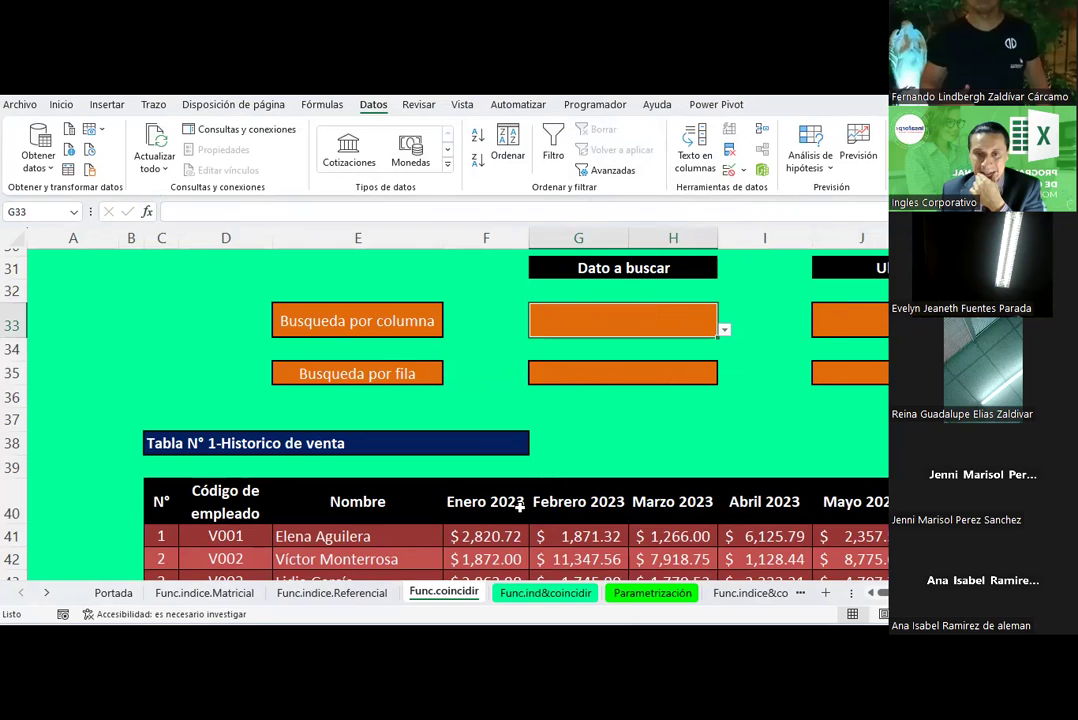
{"action": "left_click", "coordinate": [520, 508]}
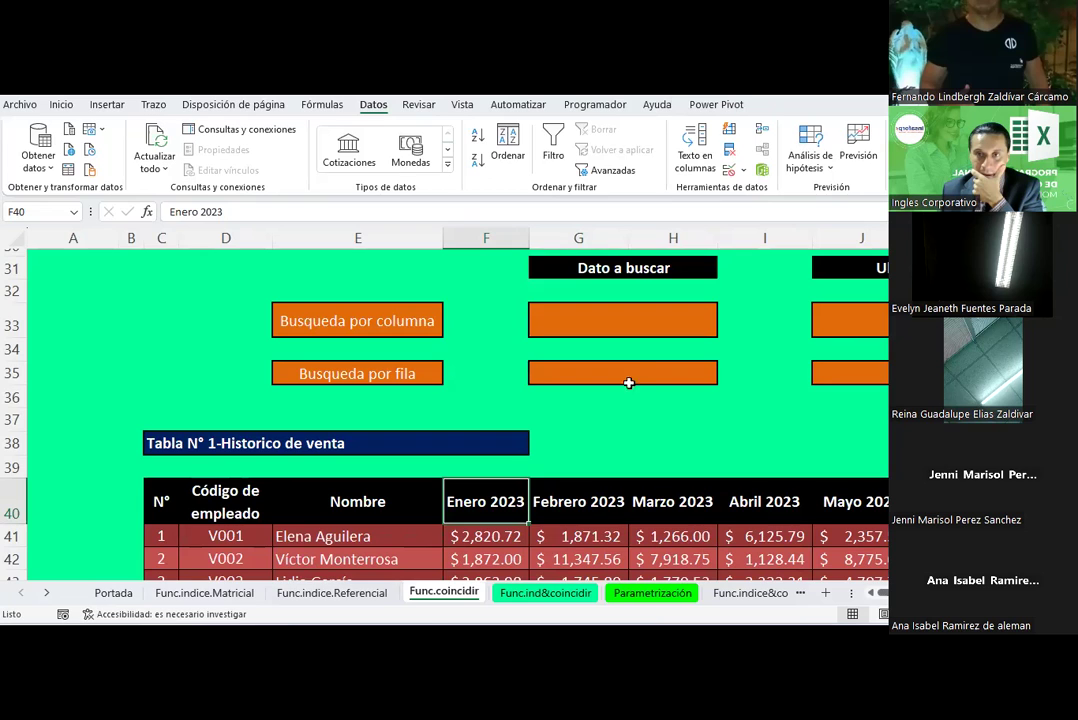
{"action": "left_click", "coordinate": [646, 324]}
{"action": "left_click", "coordinate": [662, 373]}
{"action": "left_click", "coordinate": [676, 316]}
{"action": "left_click", "coordinate": [662, 375]}
{"action": "left_click", "coordinate": [640, 335]}
{"action": "left_click", "coordinate": [635, 380]}
{"action": "left_click", "coordinate": [618, 320]}
{"action": "left_click", "coordinate": [690, 375]}
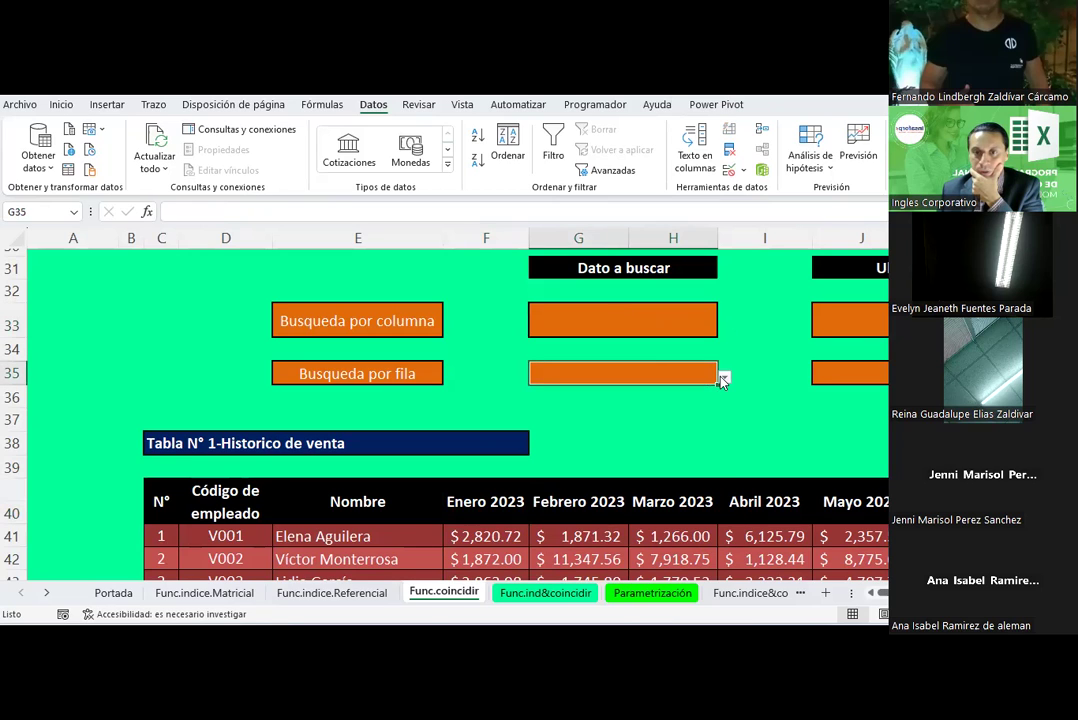
{"action": "left_click", "coordinate": [723, 378]}
{"action": "left_click", "coordinate": [645, 373]}
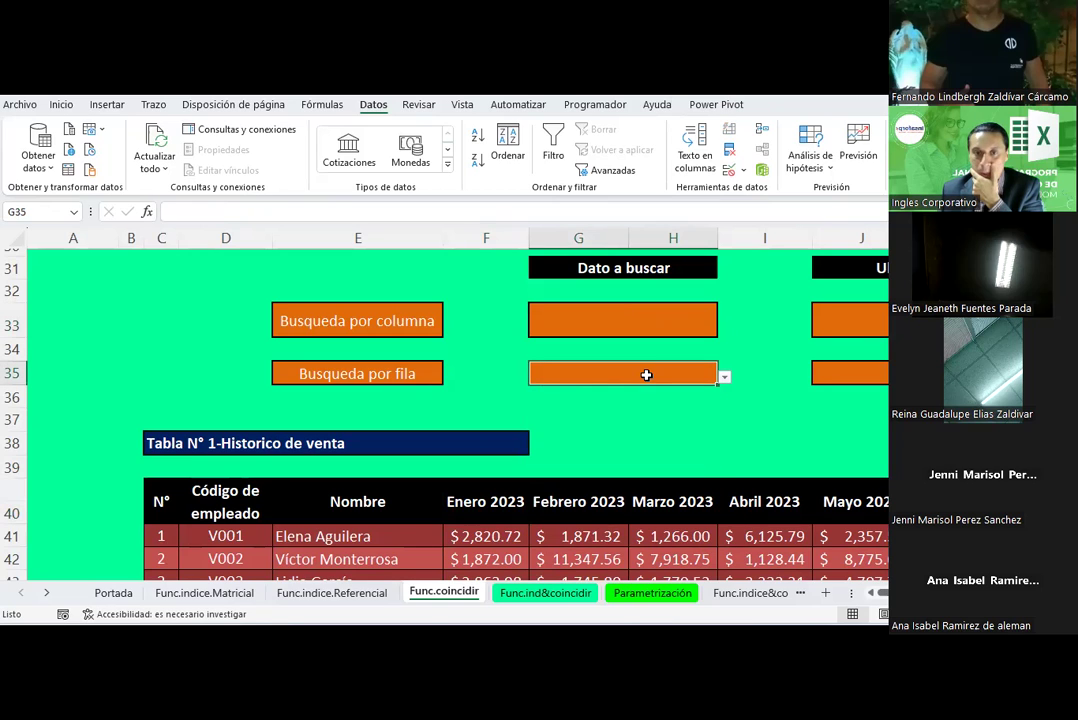
{"action": "left_click", "coordinate": [828, 322]}
{"action": "left_click", "coordinate": [680, 321]}
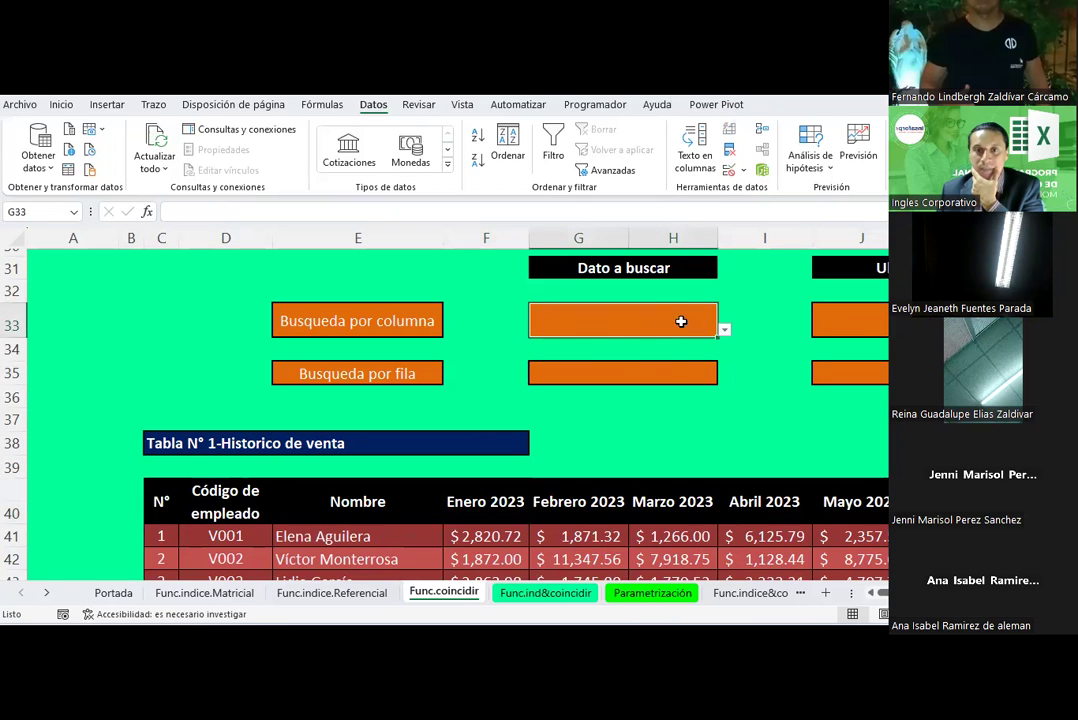
{"action": "left_click", "coordinate": [724, 331]}
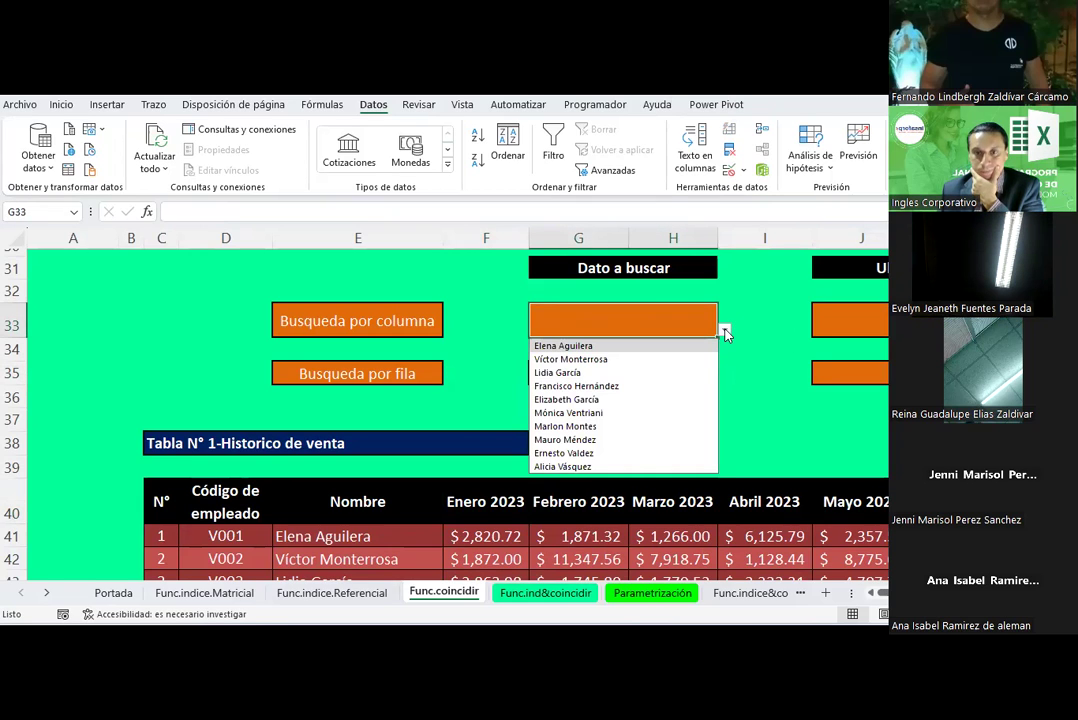
{"action": "left_click", "coordinate": [724, 331]}
{"action": "left_click", "coordinate": [724, 331]}
{"action": "left_click", "coordinate": [724, 331]}
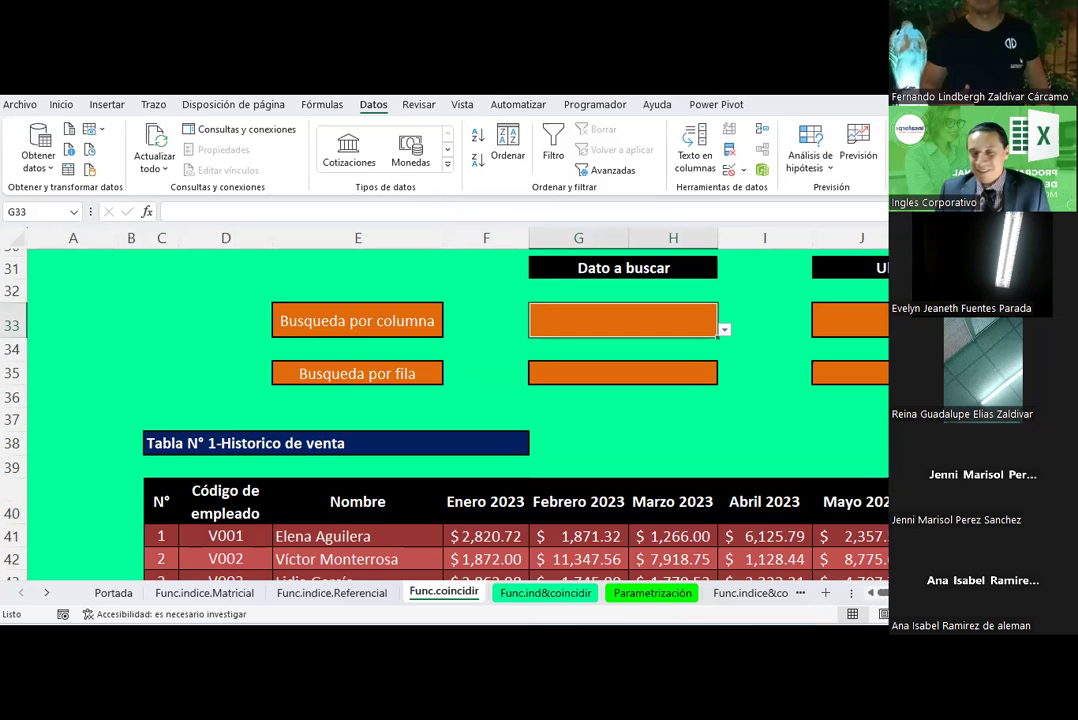
{"action": "left_click", "coordinate": [774, 360]}
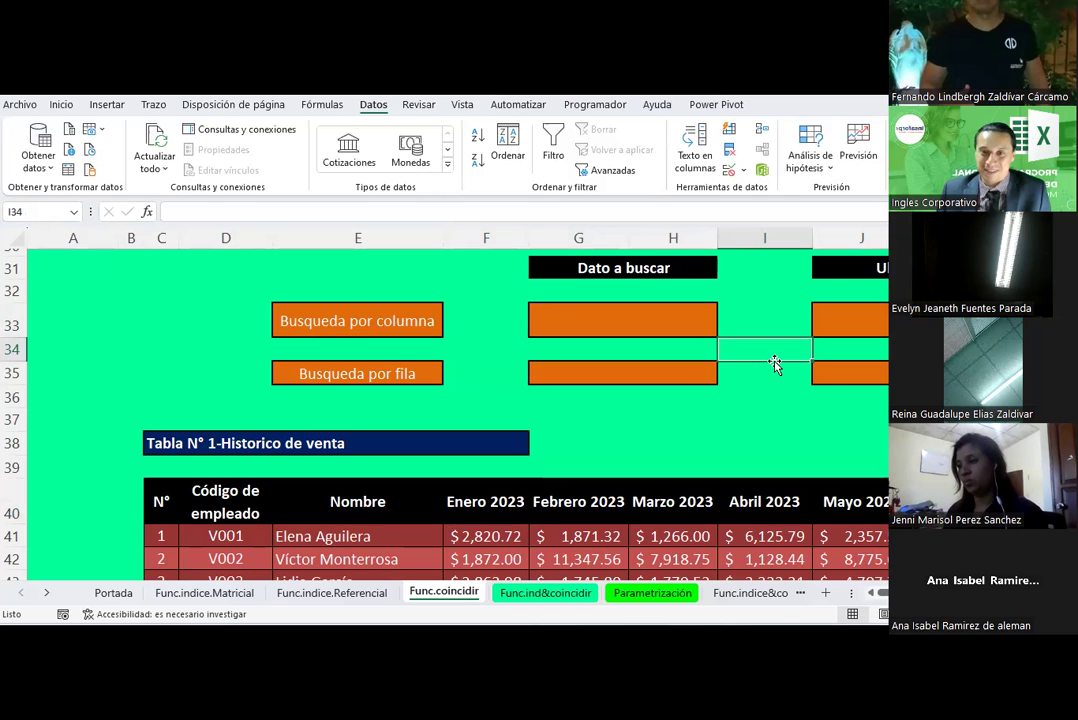
{"action": "left_click", "coordinate": [770, 373]}
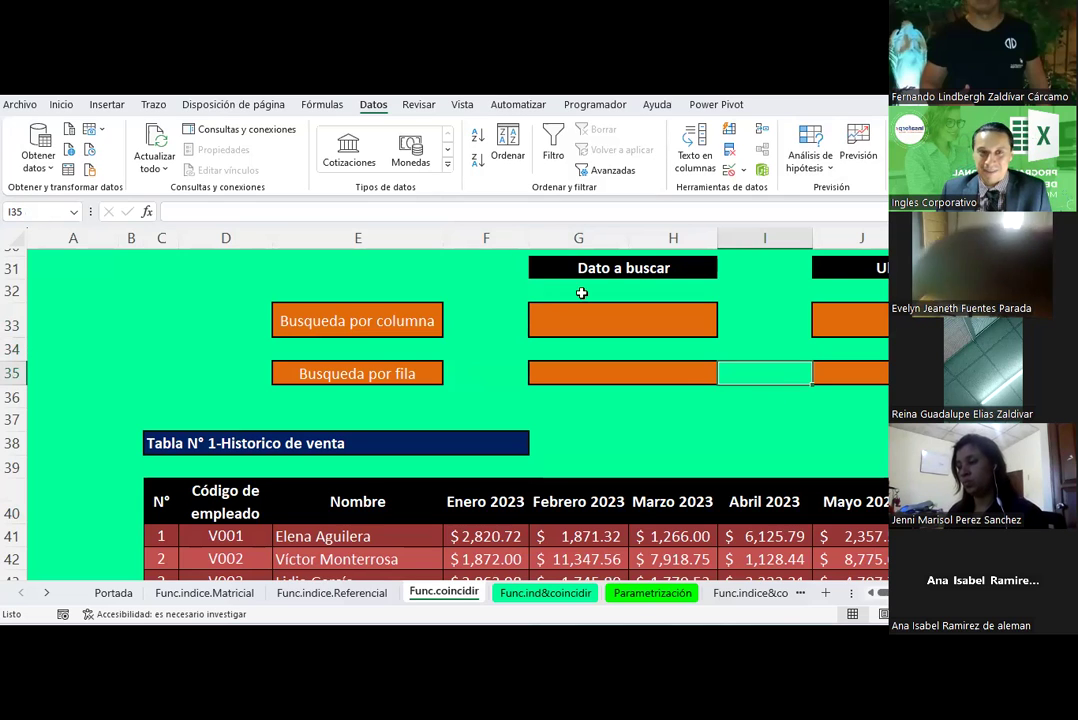
{"action": "key", "text": "ctrl+s"}
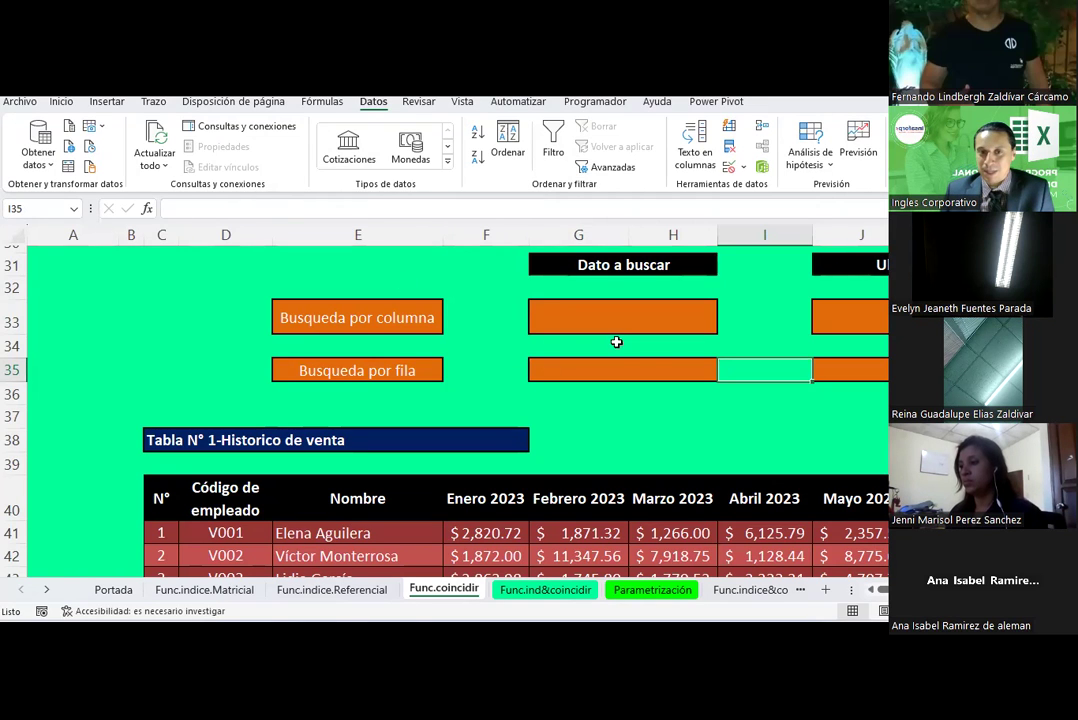
Choose the first employee name in G33 and Enero 2023 in G35 from their dropdowns.
{"action": "left_click", "coordinate": [689, 321]}
{"action": "left_click", "coordinate": [723, 325]}
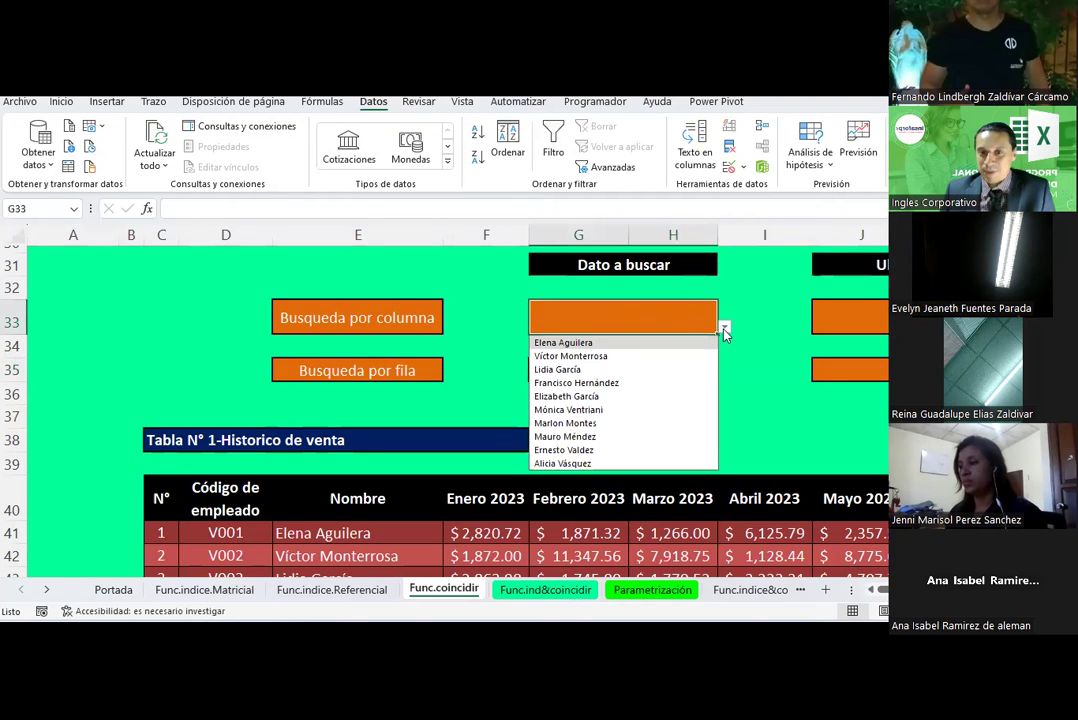
{"action": "left_click", "coordinate": [640, 343]}
{"action": "left_click", "coordinate": [665, 368]}
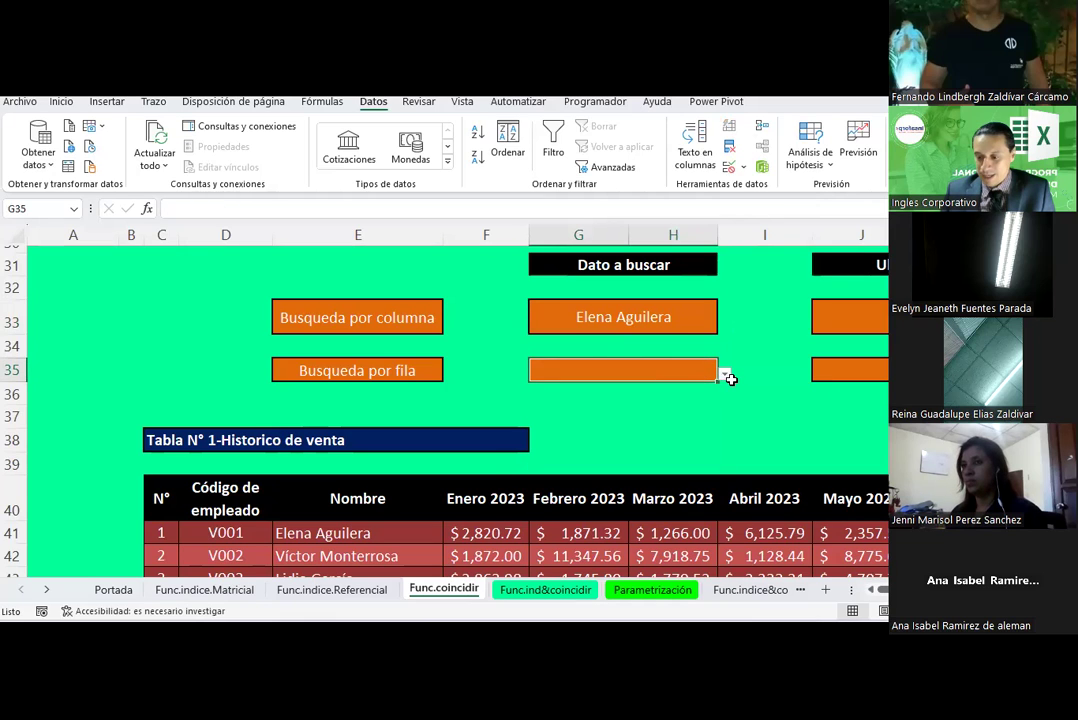
{"action": "left_click", "coordinate": [724, 374]}
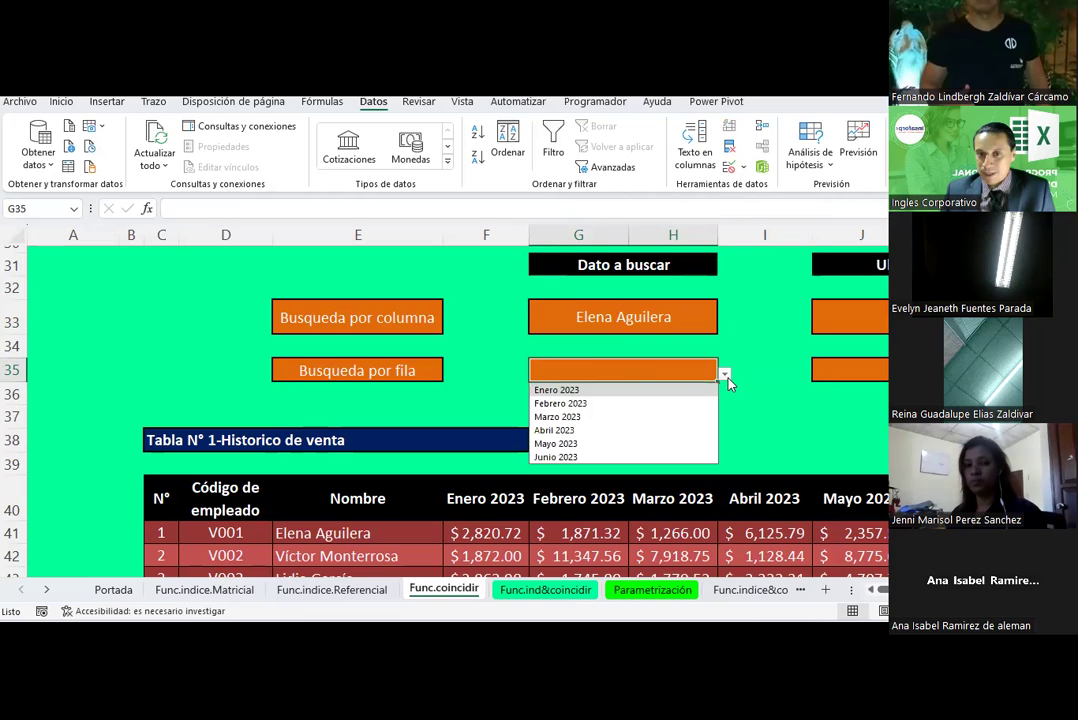
{"action": "left_click", "coordinate": [628, 386]}
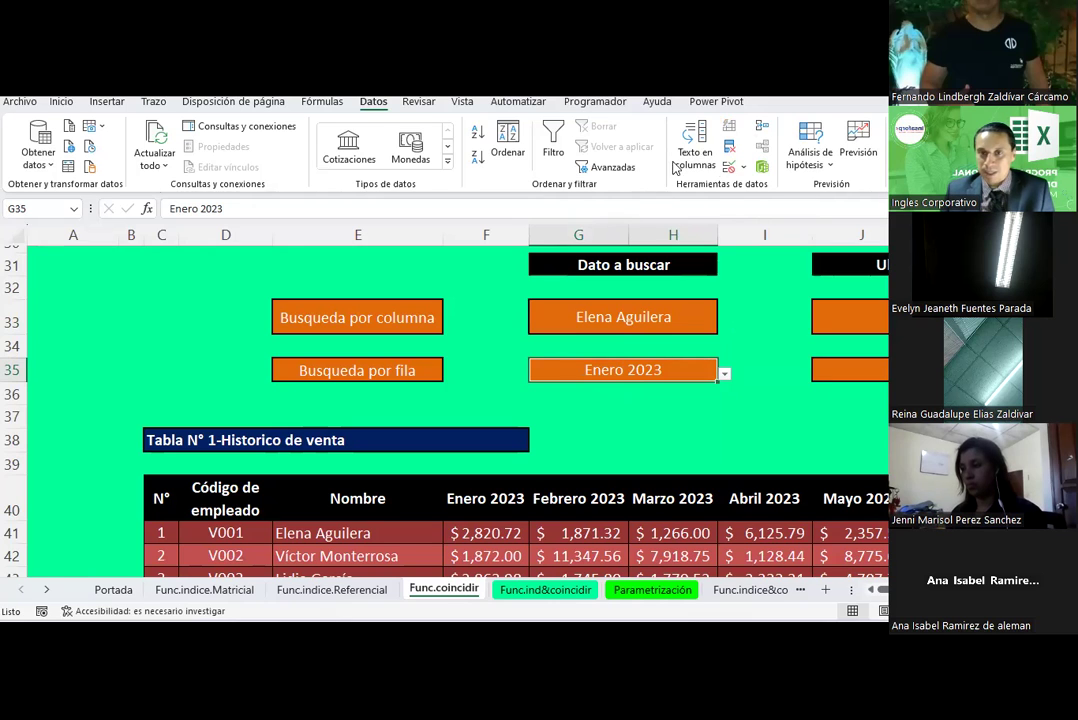
{"action": "left_click", "coordinate": [747, 168]}
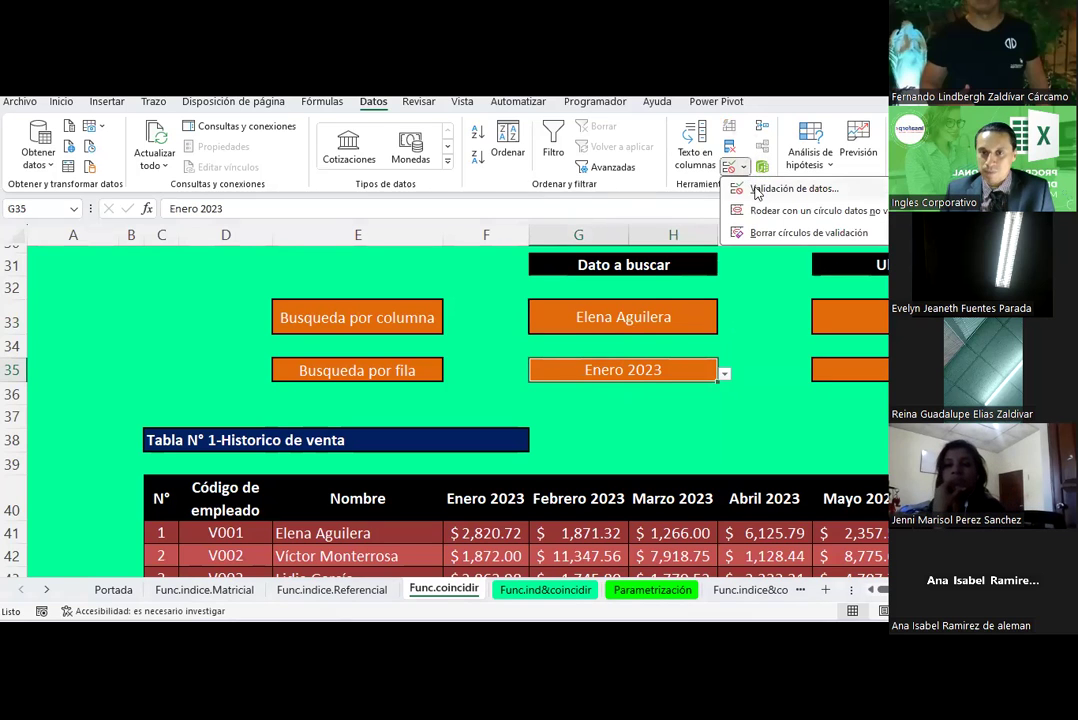
Clear the Enero 2023 value from G35 and remove its data validation rule.
{"action": "left_click", "coordinate": [765, 121]}
{"action": "left_click", "coordinate": [646, 352]}
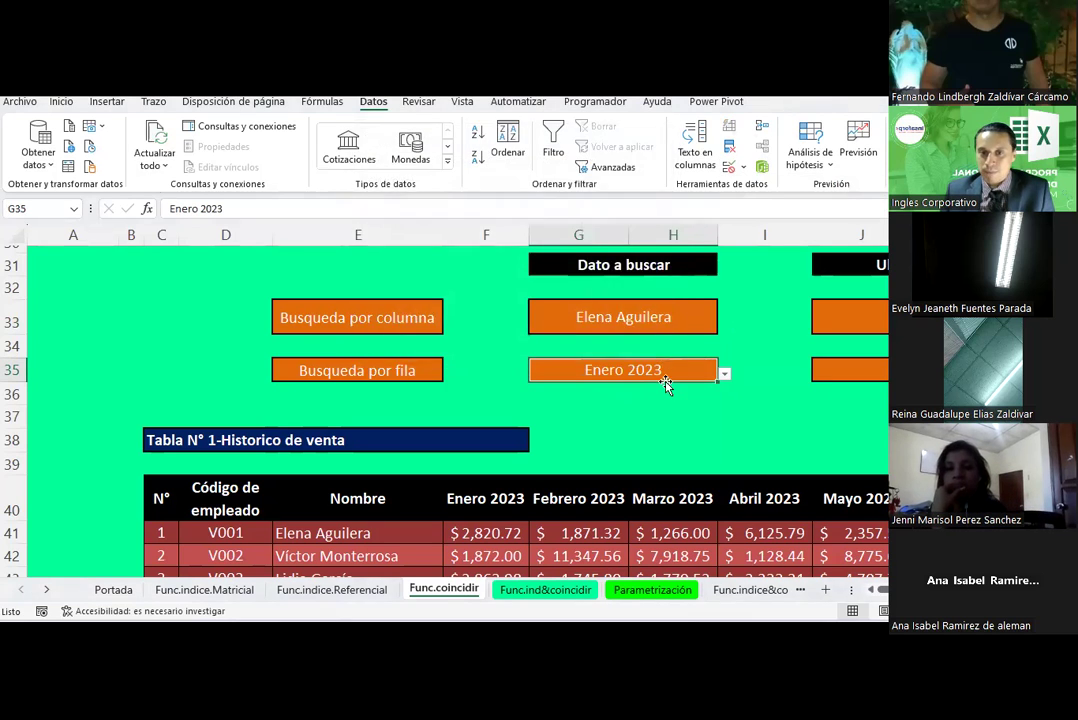
{"action": "left_click_drag", "start_coordinate": [672, 362], "coordinate": [675, 387]}
{"action": "key", "text": "ctrl+z"}
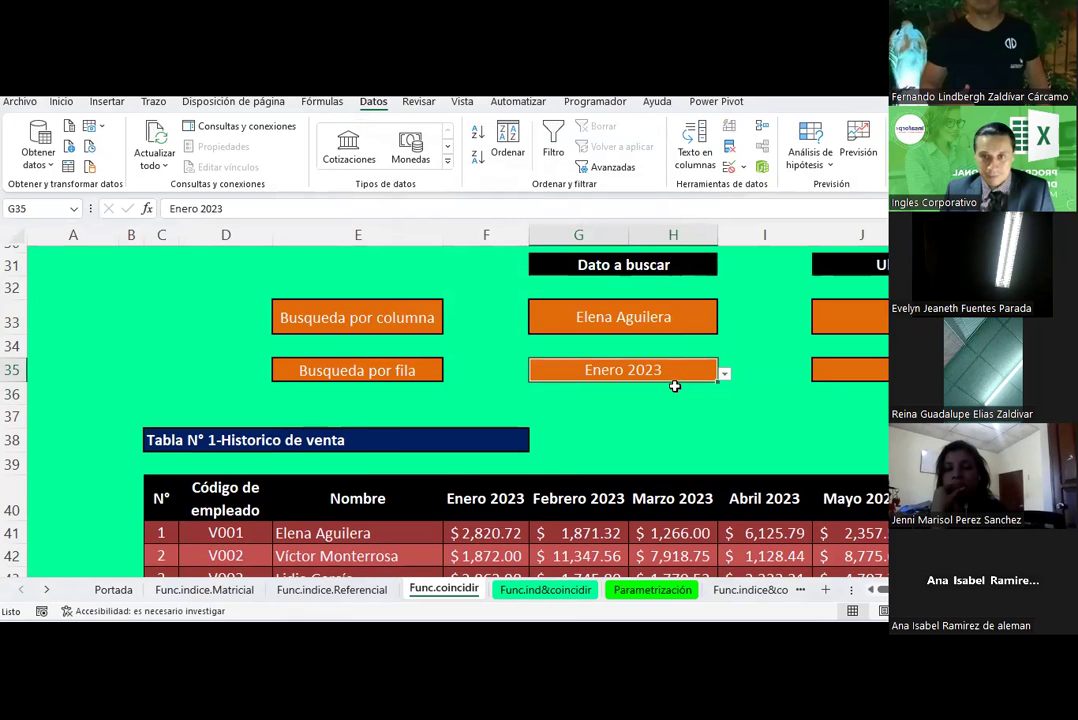
{"action": "key", "text": "Delete"}
{"action": "left_click", "coordinate": [730, 369]}
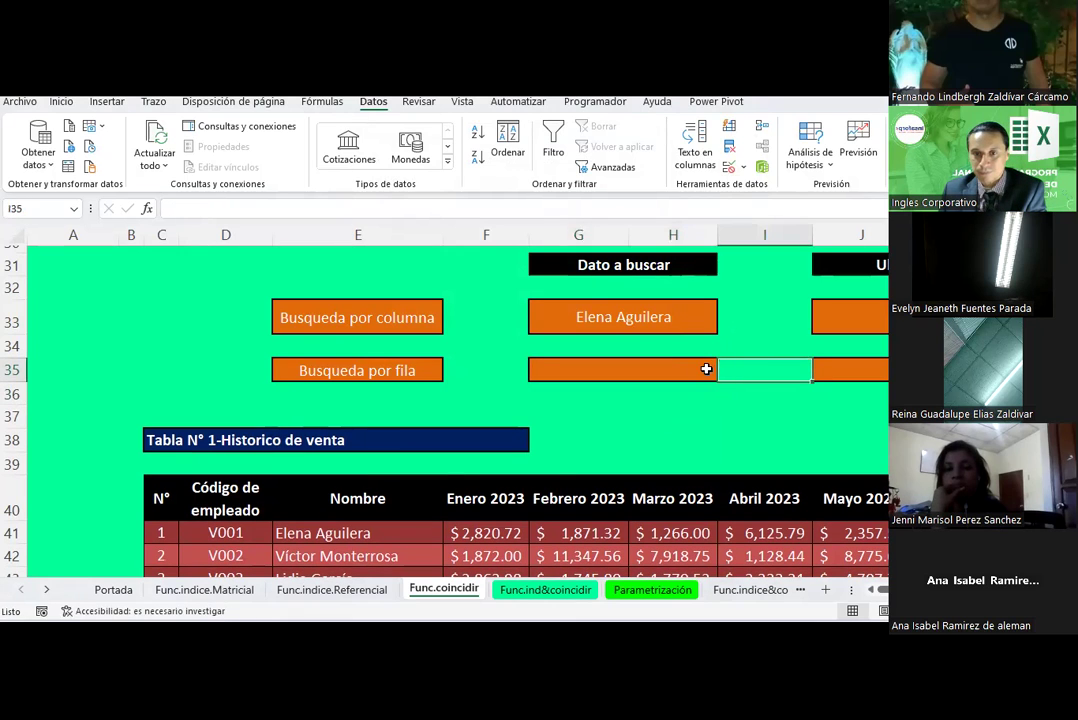
{"action": "left_click", "coordinate": [706, 369]}
{"action": "left_click", "coordinate": [743, 167]}
{"action": "left_click", "coordinate": [794, 120]}
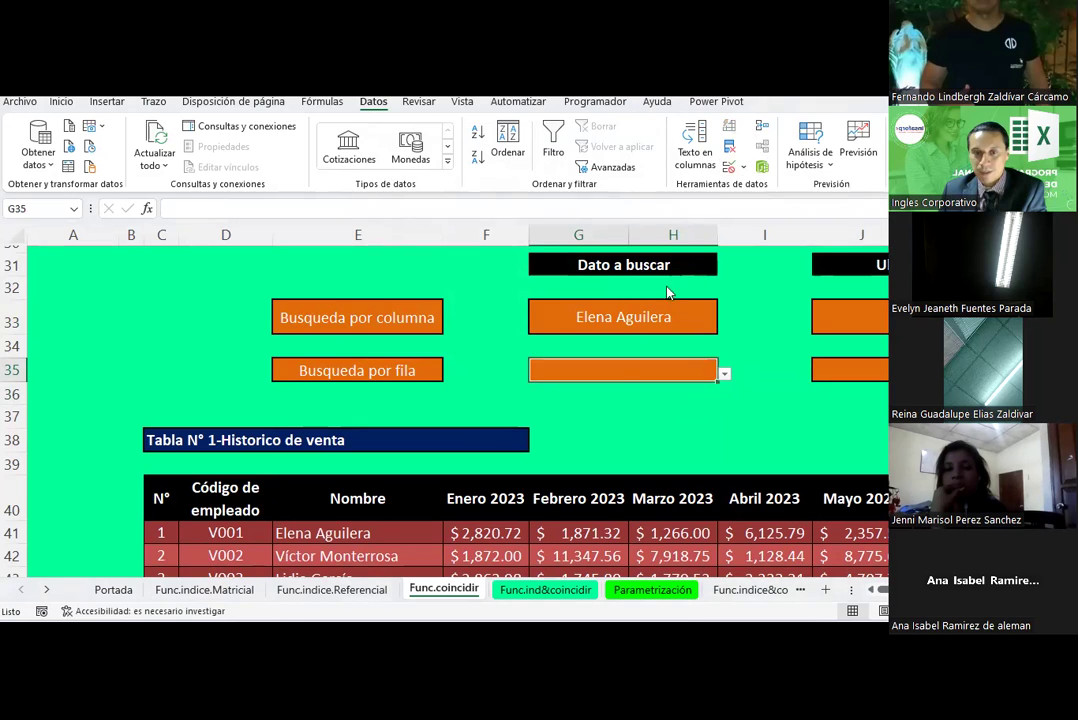
{"action": "left_click", "coordinate": [386, 353]}
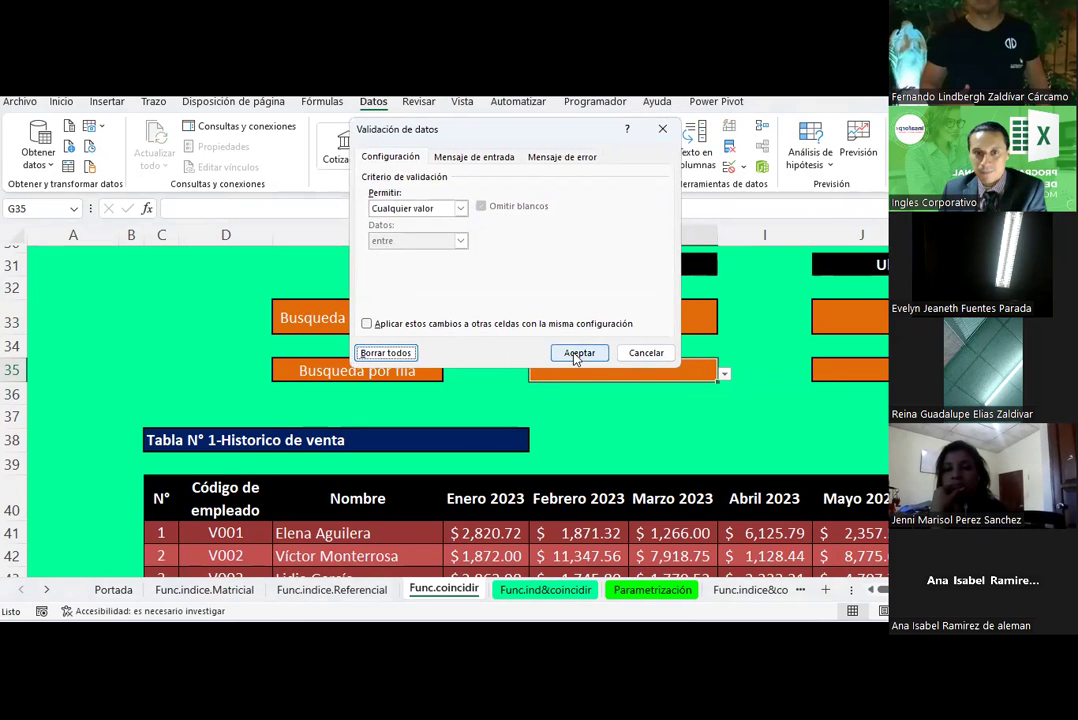
{"action": "left_click", "coordinate": [563, 351]}
{"action": "left_click", "coordinate": [640, 388]}
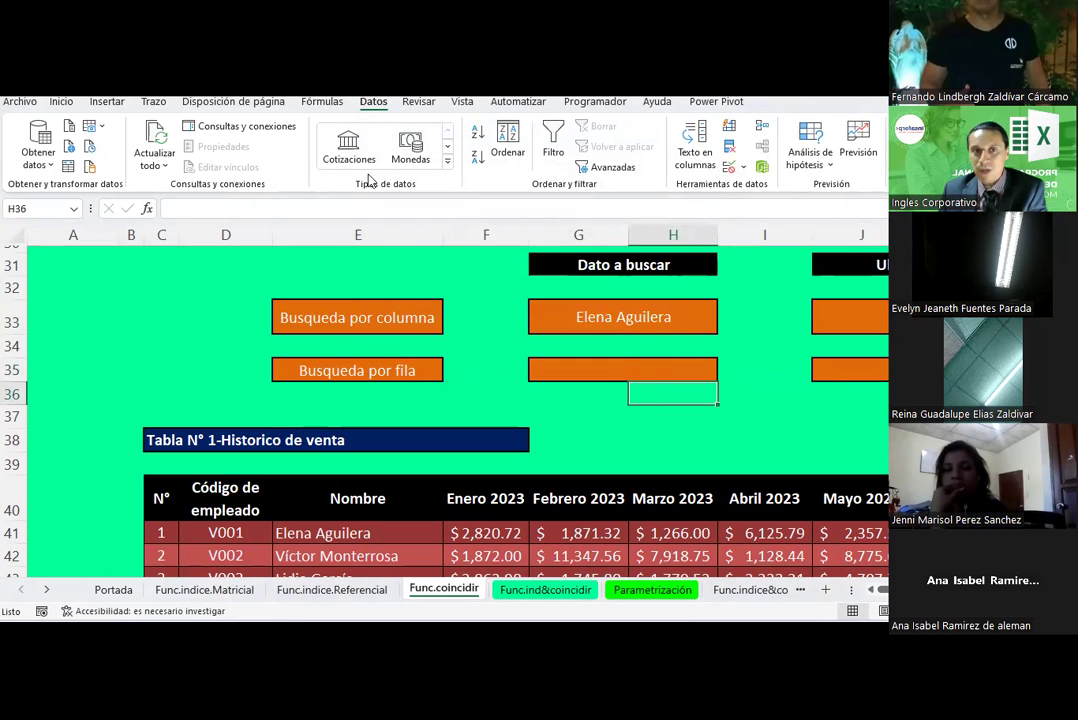
Redefine the name mes as =Func.coincidir!$F$40:$K$40 in the Name Manager.
{"action": "left_click", "coordinate": [322, 101]}
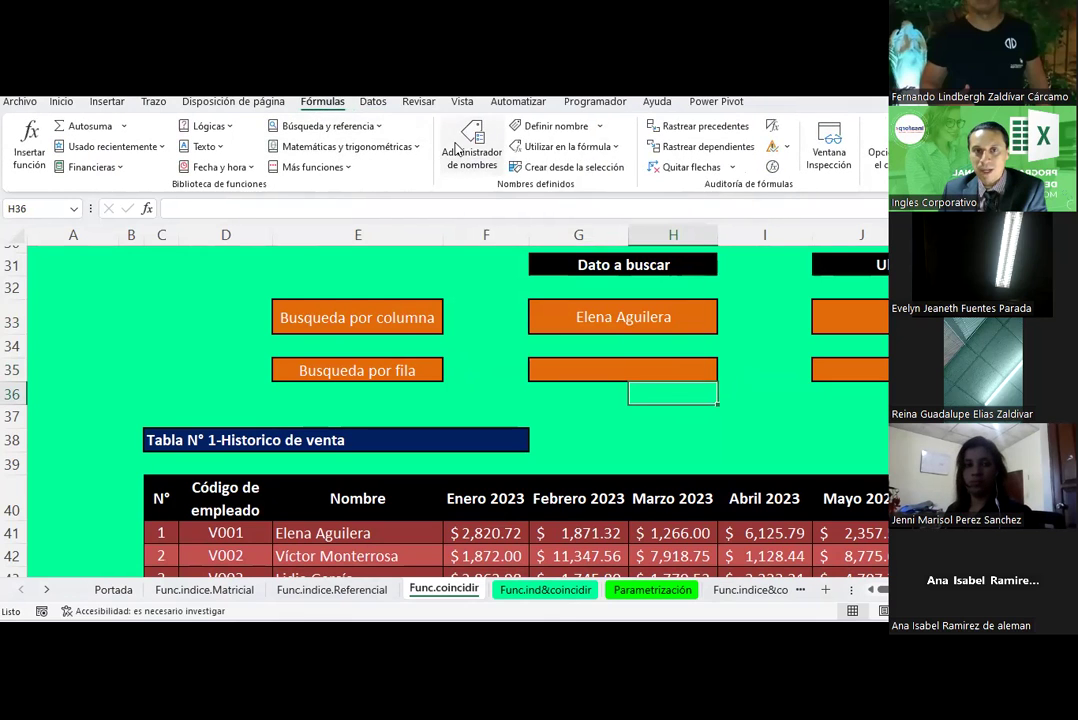
{"action": "left_click", "coordinate": [456, 148]}
{"action": "double_click", "coordinate": [342, 152]}
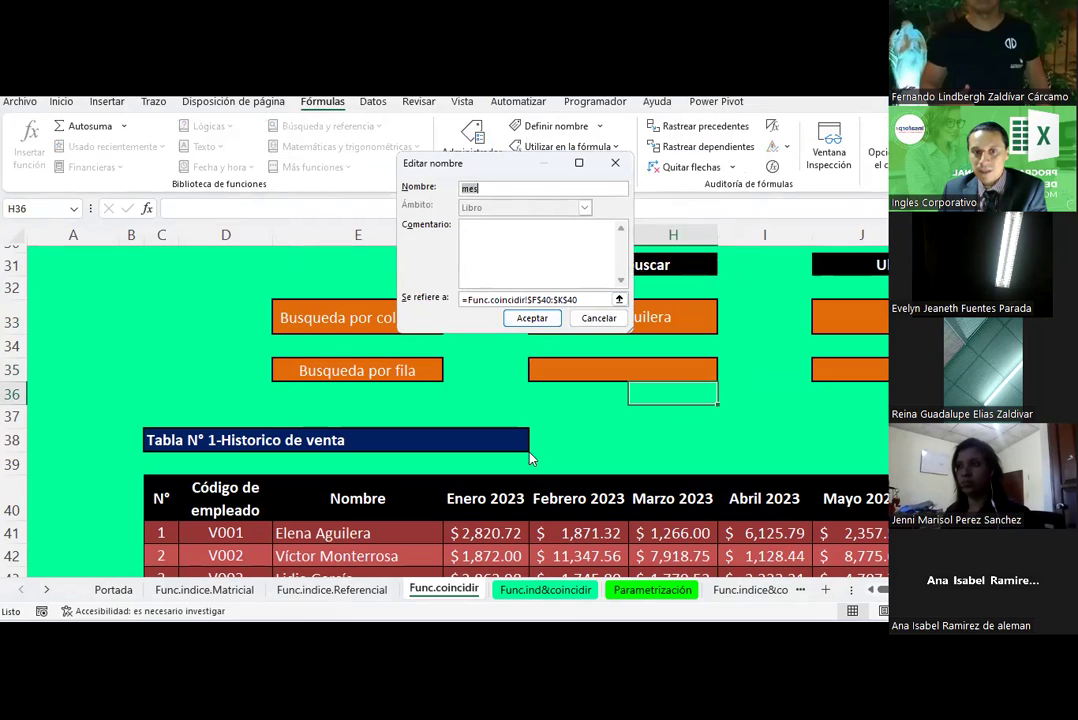
{"action": "left_click_drag", "start_coordinate": [492, 163], "coordinate": [194, 200]}
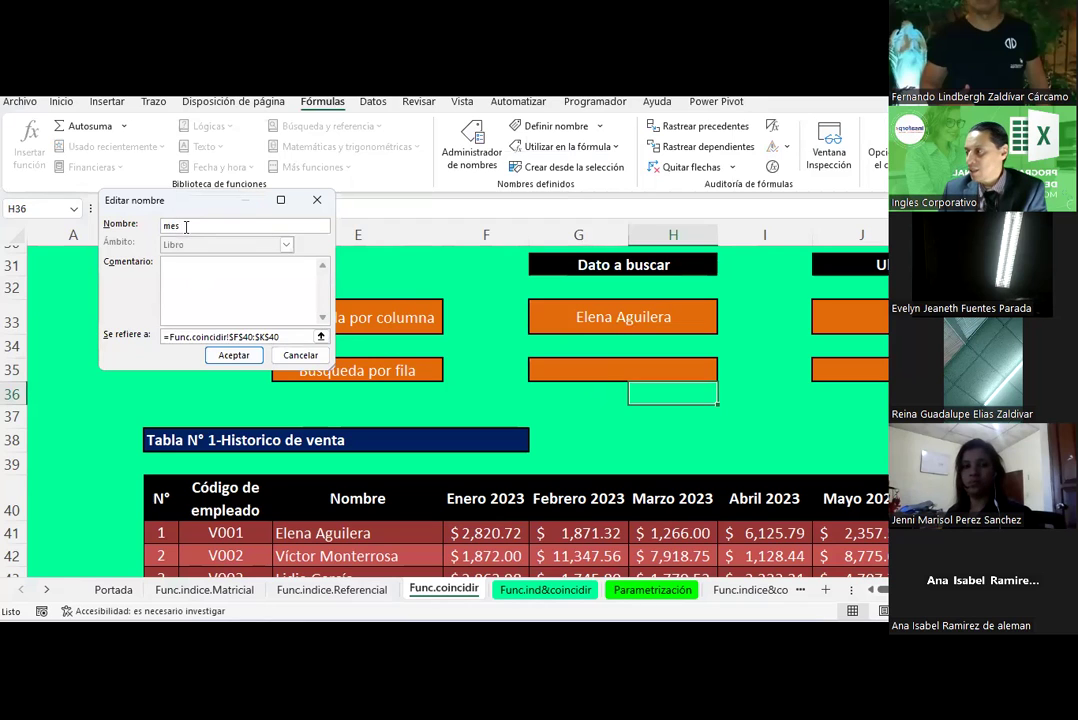
{"action": "left_click", "coordinate": [233, 355]}
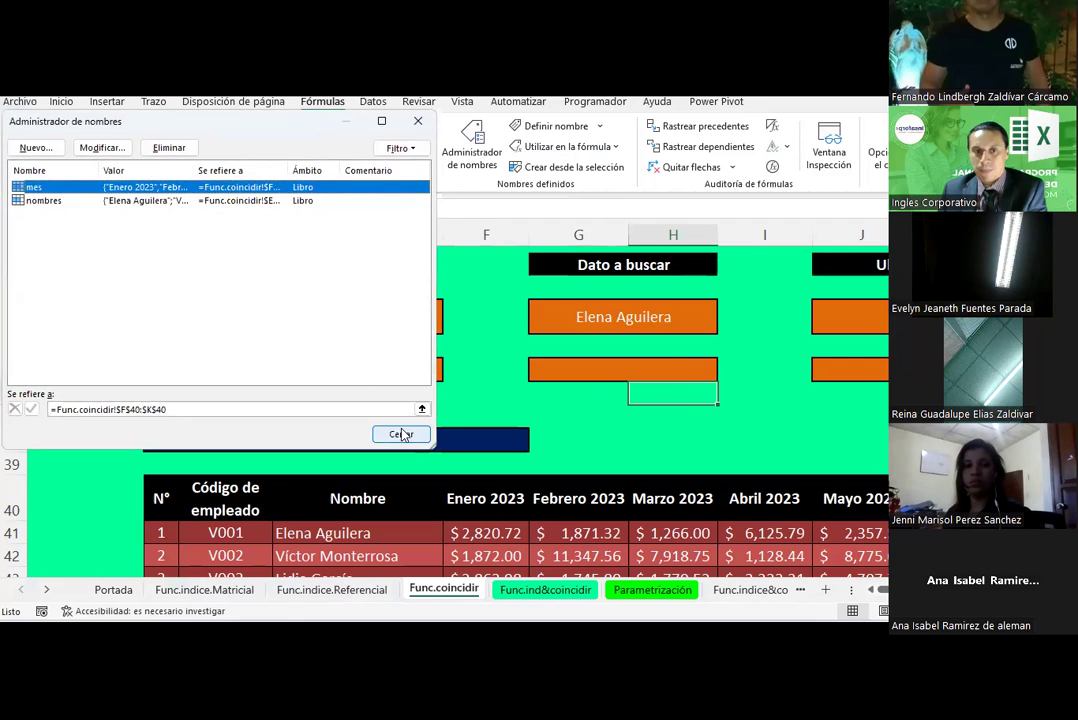
{"action": "left_click", "coordinate": [395, 430]}
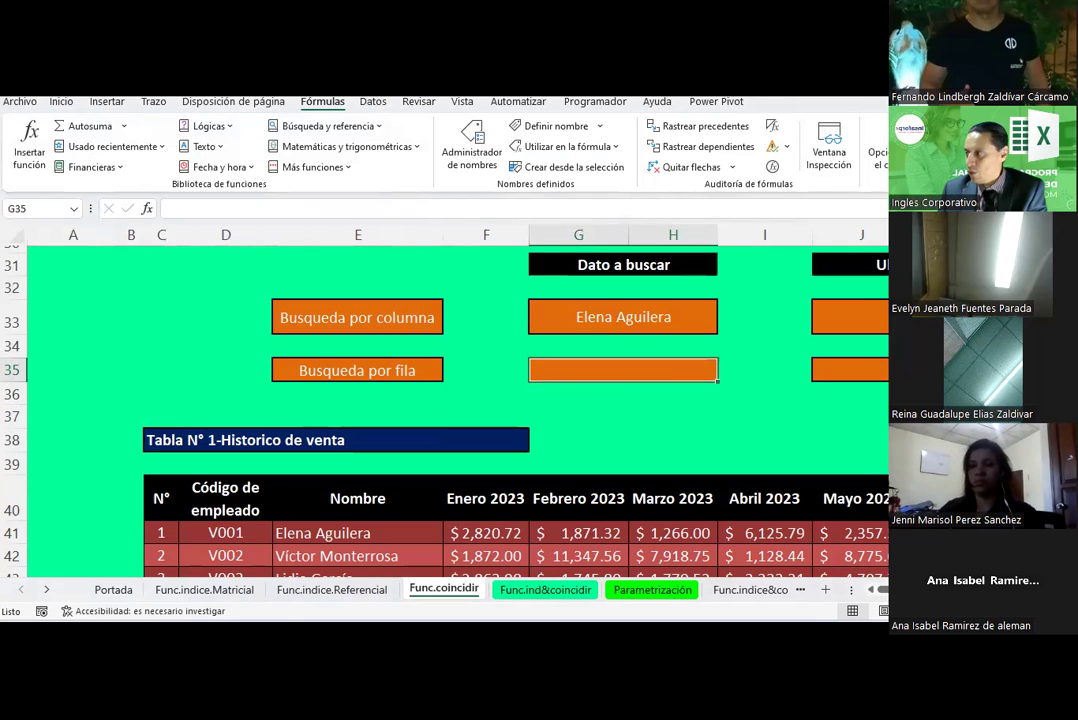
Give G35 a List data validation whose source is the name mes.
{"action": "left_click", "coordinate": [372, 101]}
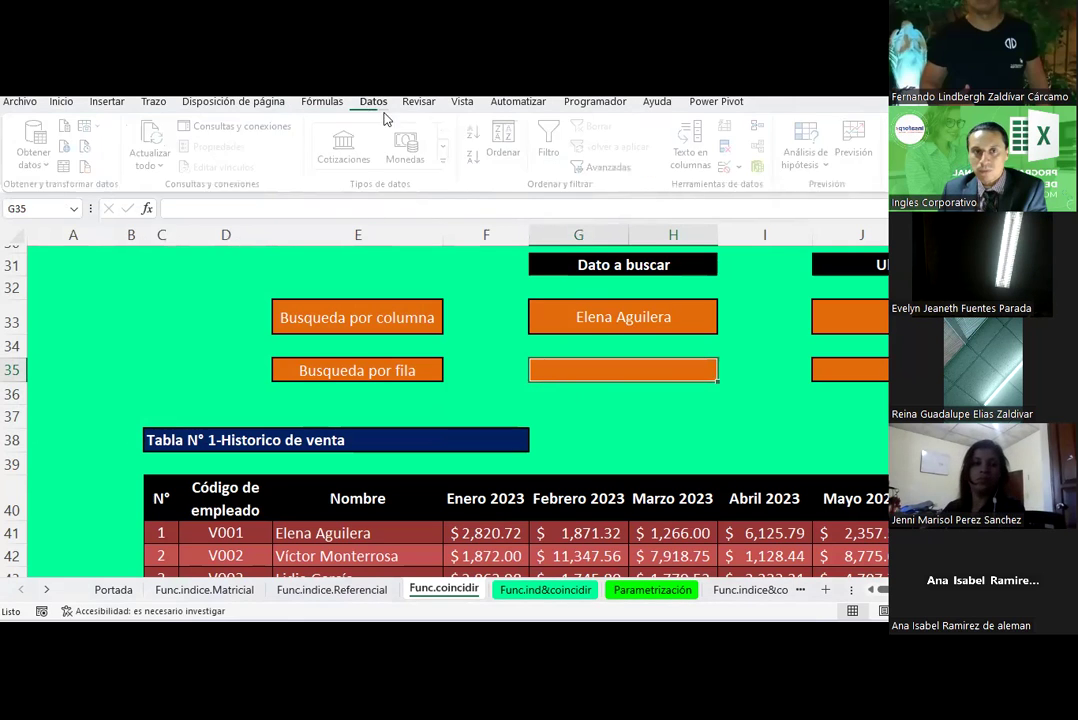
{"action": "left_click", "coordinate": [742, 167]}
{"action": "left_click", "coordinate": [770, 185]}
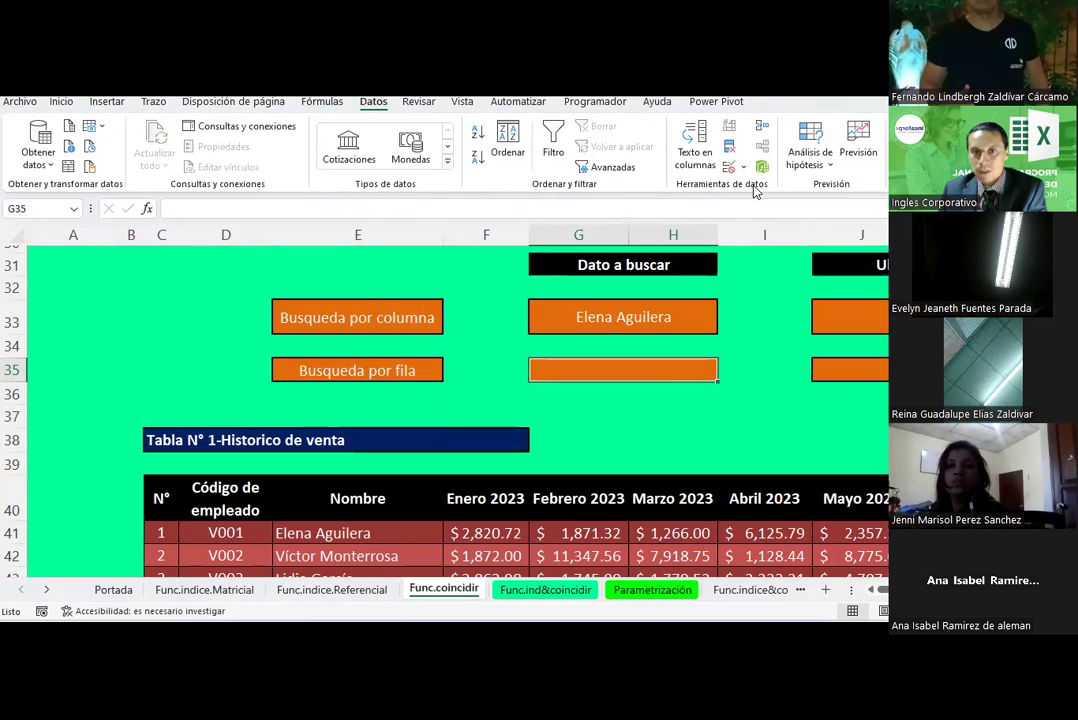
{"action": "left_click", "coordinate": [131, 246]}
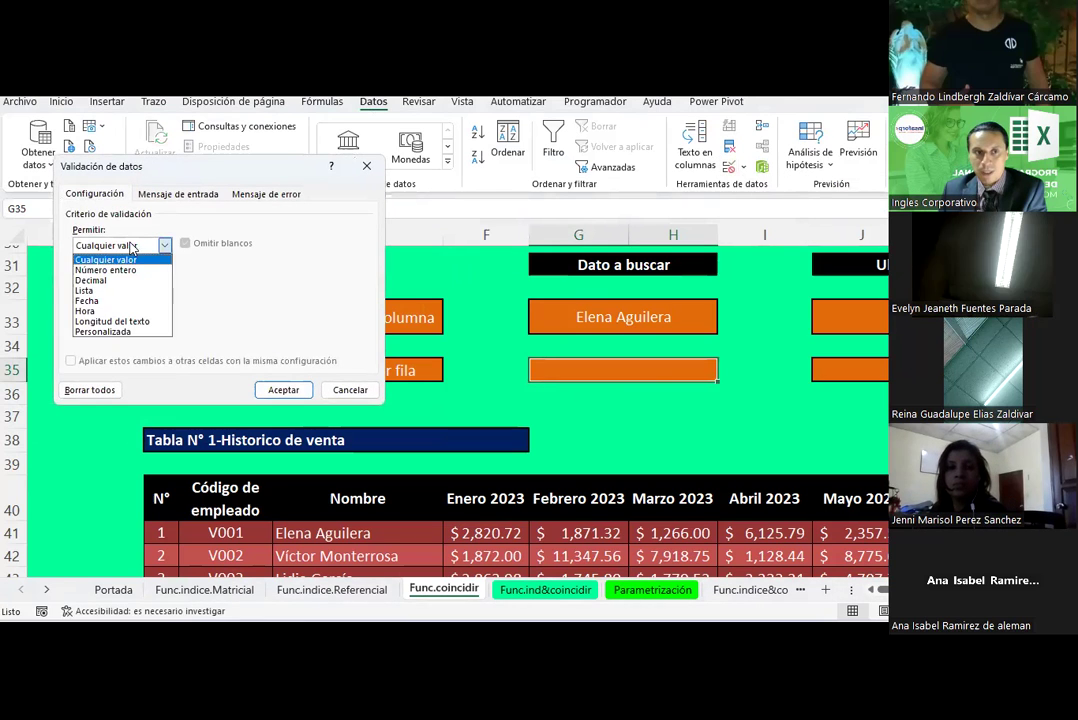
{"action": "left_click", "coordinate": [88, 290]}
{"action": "left_click", "coordinate": [95, 309]}
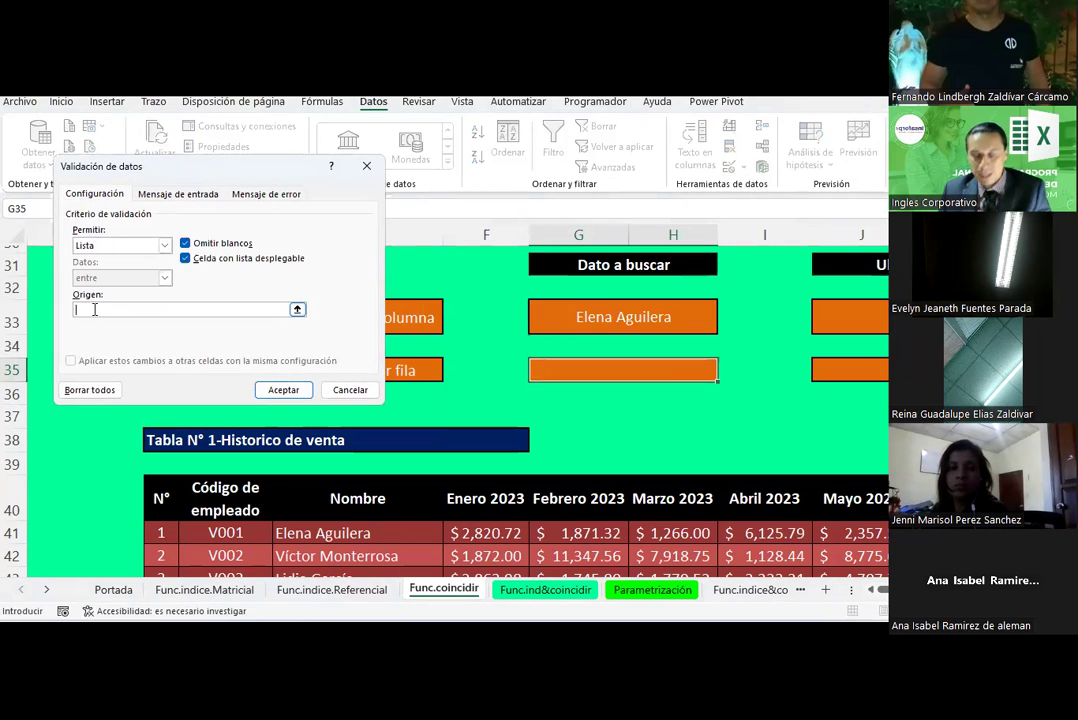
{"action": "key", "text": "F3"}
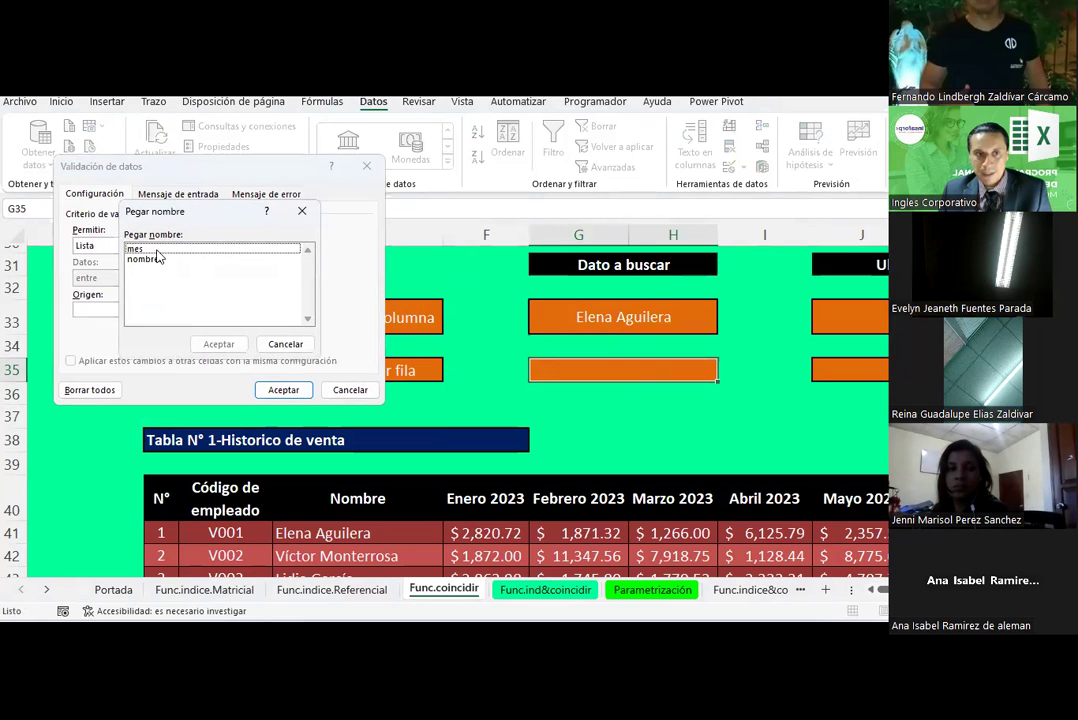
{"action": "left_click", "coordinate": [140, 248]}
{"action": "key", "text": "Return"}
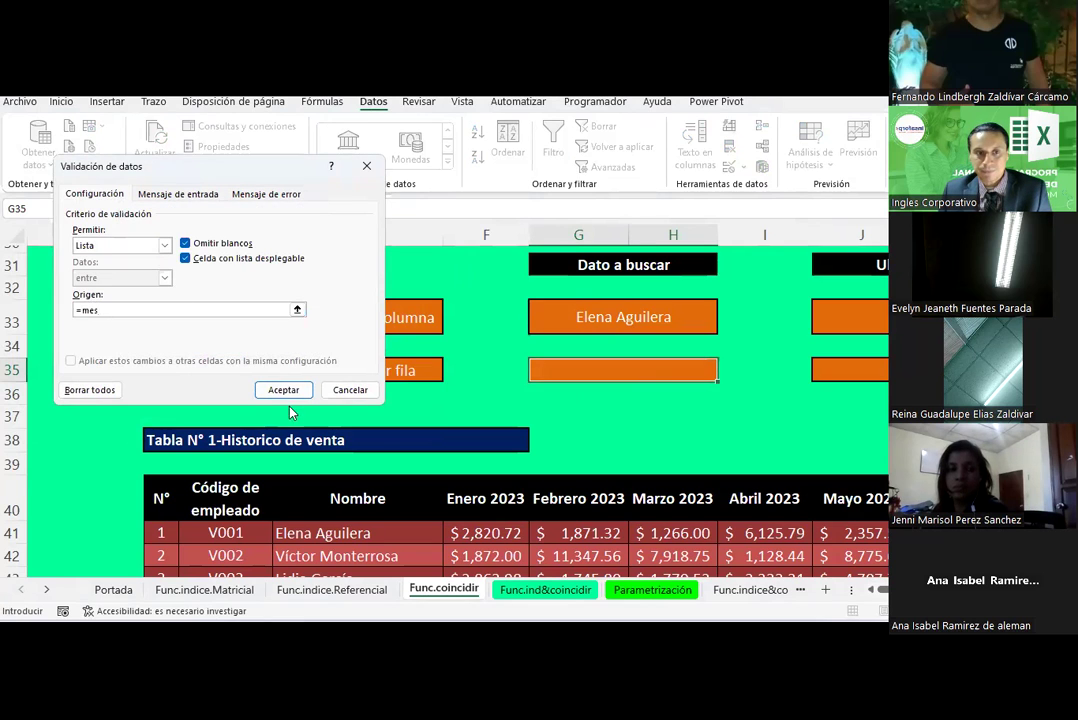
{"action": "left_click", "coordinate": [284, 391]}
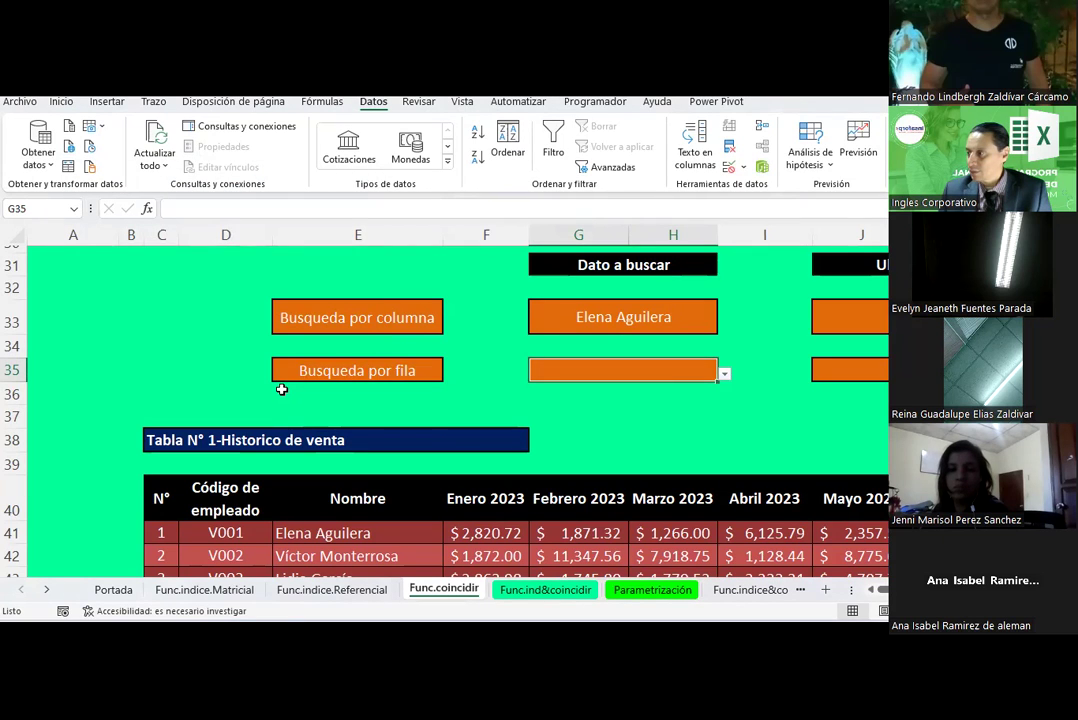
Choose Febrero 2023 from G35's month dropdown.
{"action": "left_click", "coordinate": [724, 374]}
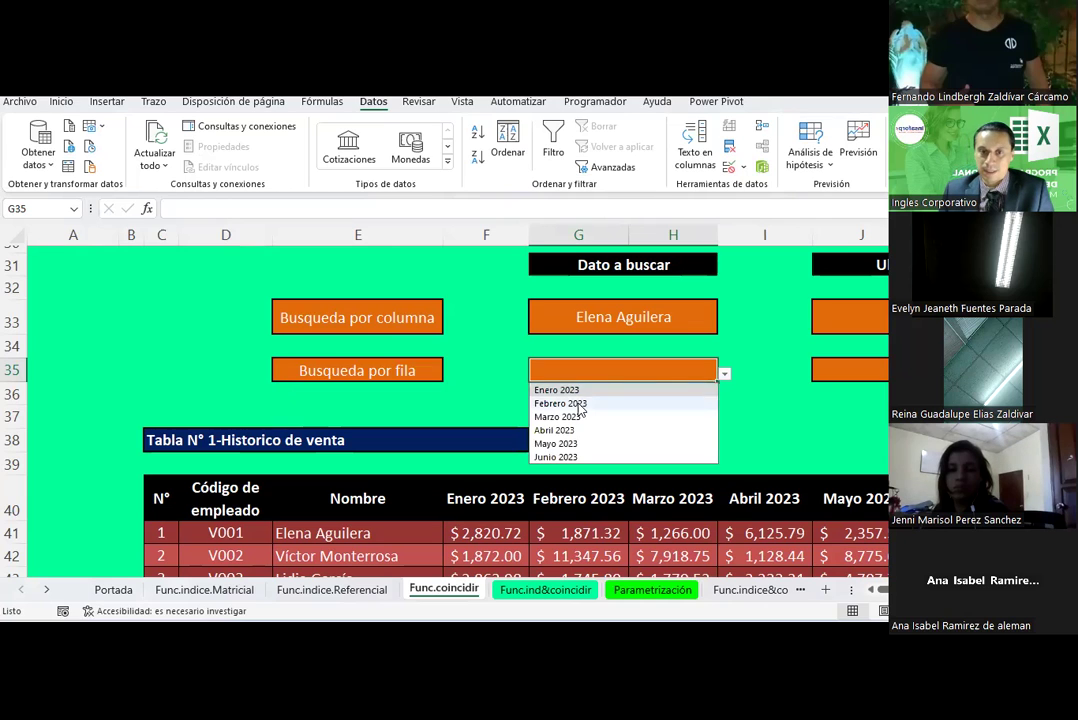
{"action": "left_click", "coordinate": [565, 399]}
{"action": "left_click_drag", "start_coordinate": [806, 411], "coordinate": [860, 393]}
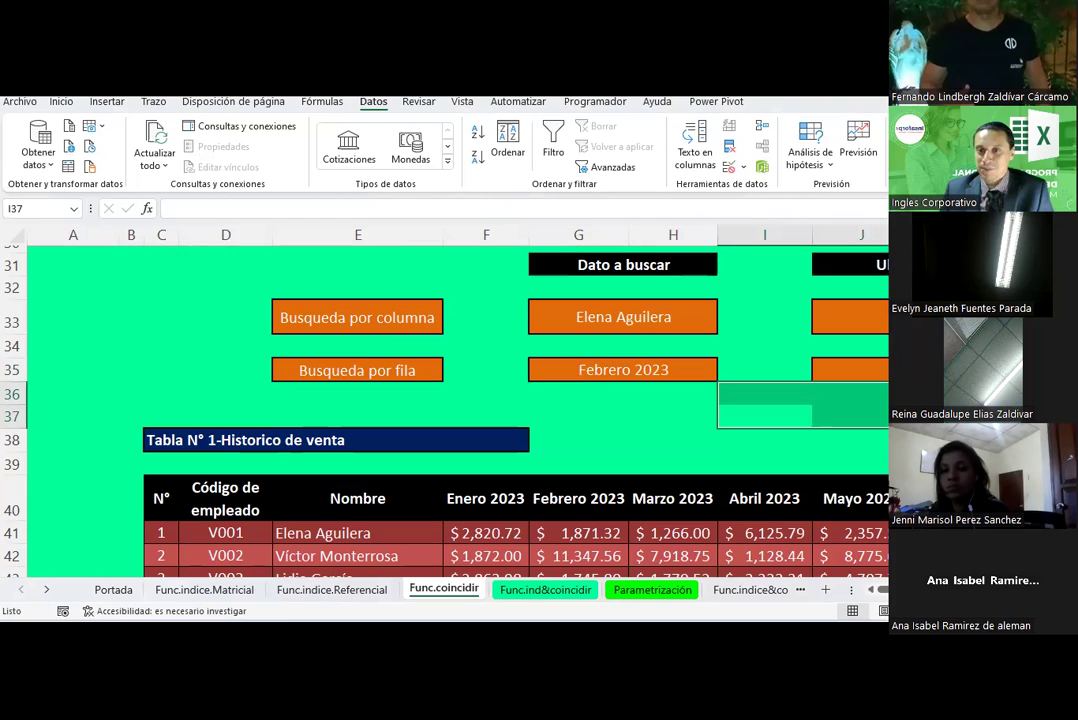
{"action": "left_click", "coordinate": [850, 317]}
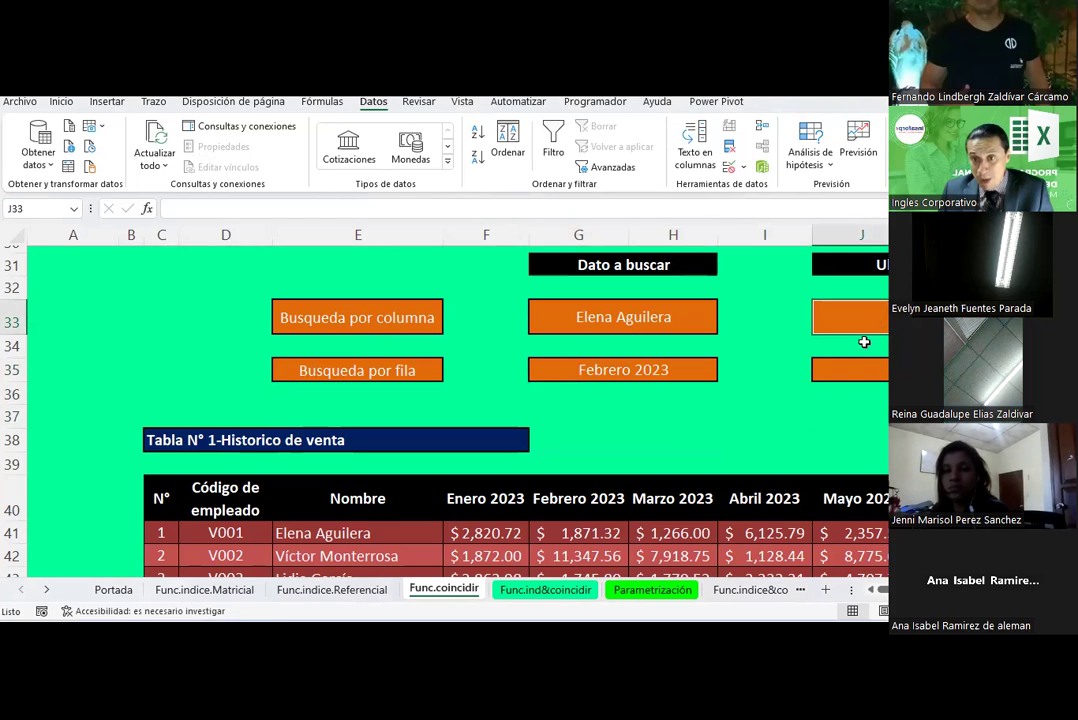
{"action": "scroll", "coordinate": [885, 317], "scroll_direction": "right", "scroll_amount": 1}
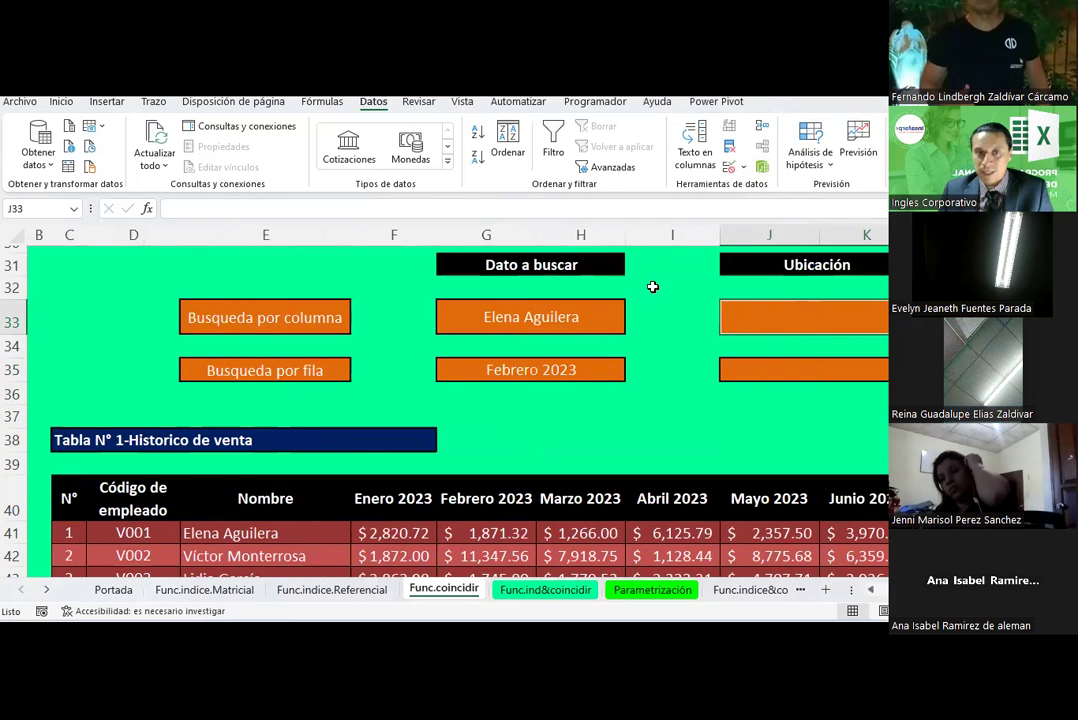
{"action": "left_click", "coordinate": [146, 211]}
{"action": "double_click", "coordinate": [106, 257]}
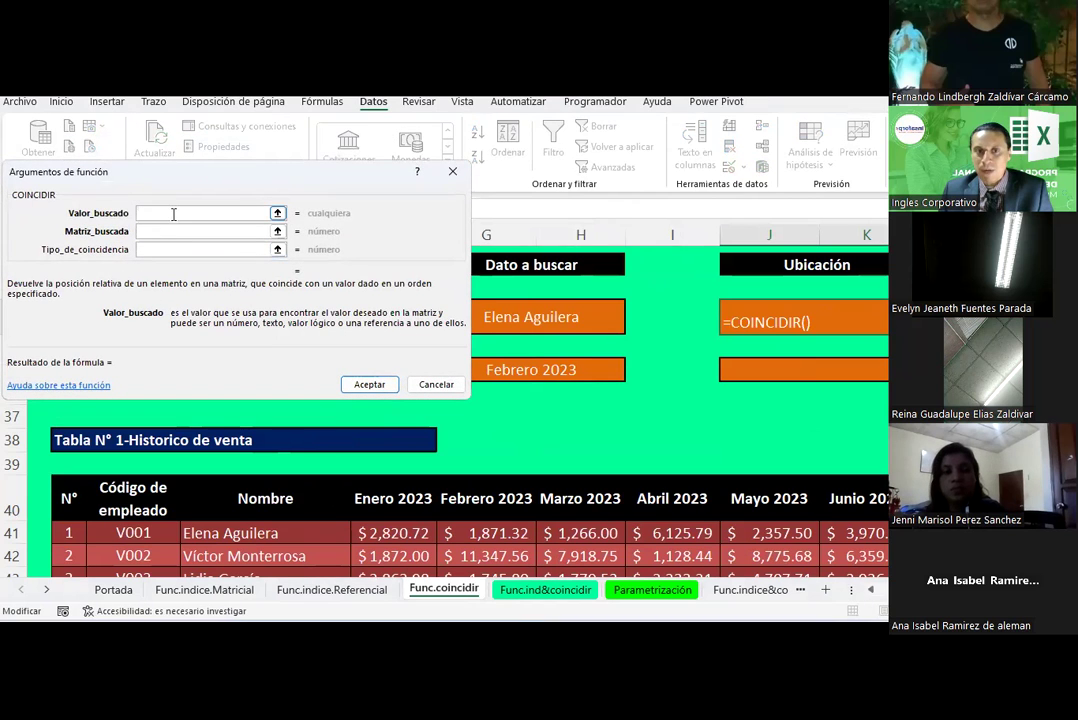
{"action": "left_click_drag", "start_coordinate": [197, 166], "coordinate": [319, 271]}
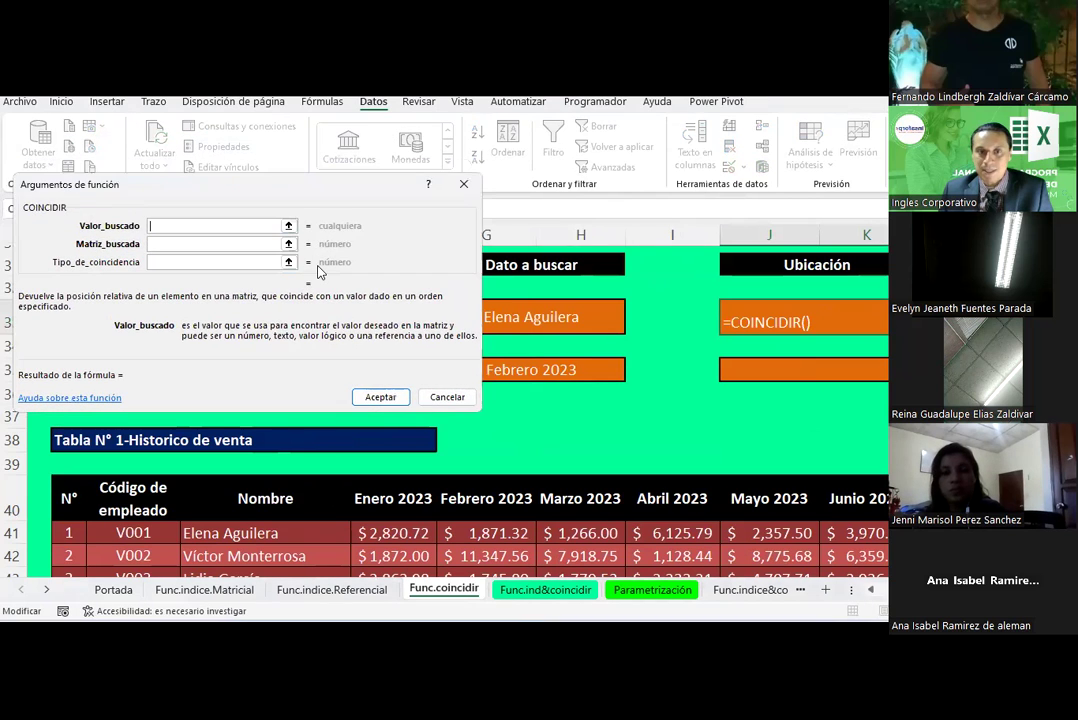
{"action": "left_click_drag", "start_coordinate": [538, 401], "coordinate": [515, 327]}
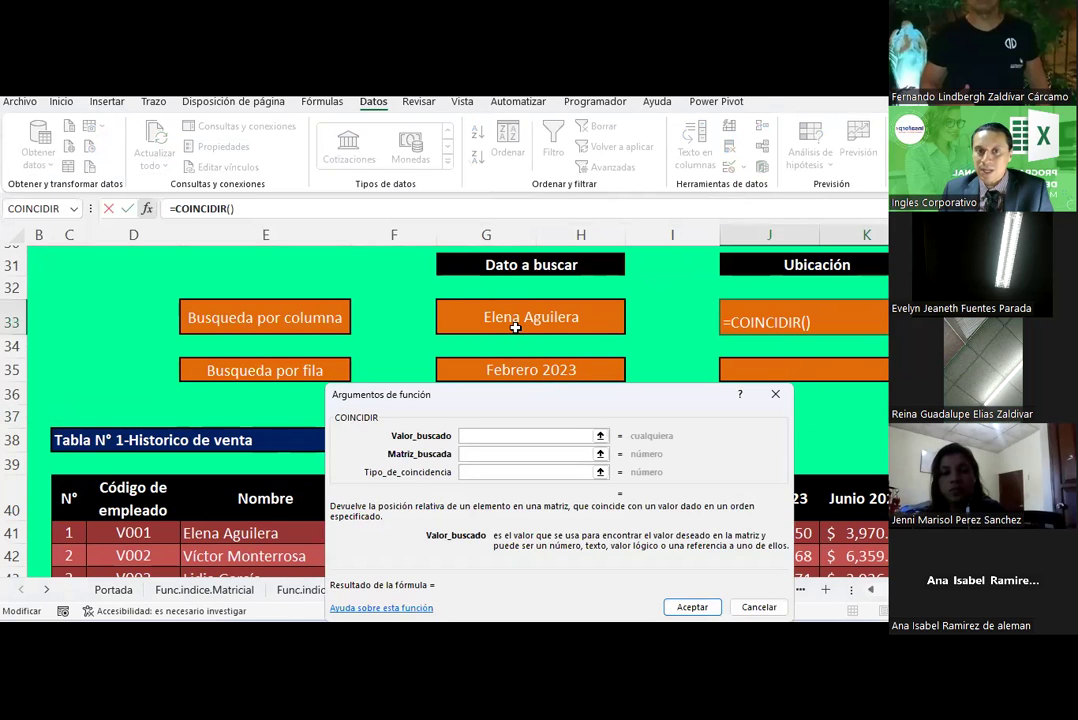
{"action": "left_click", "coordinate": [515, 327]}
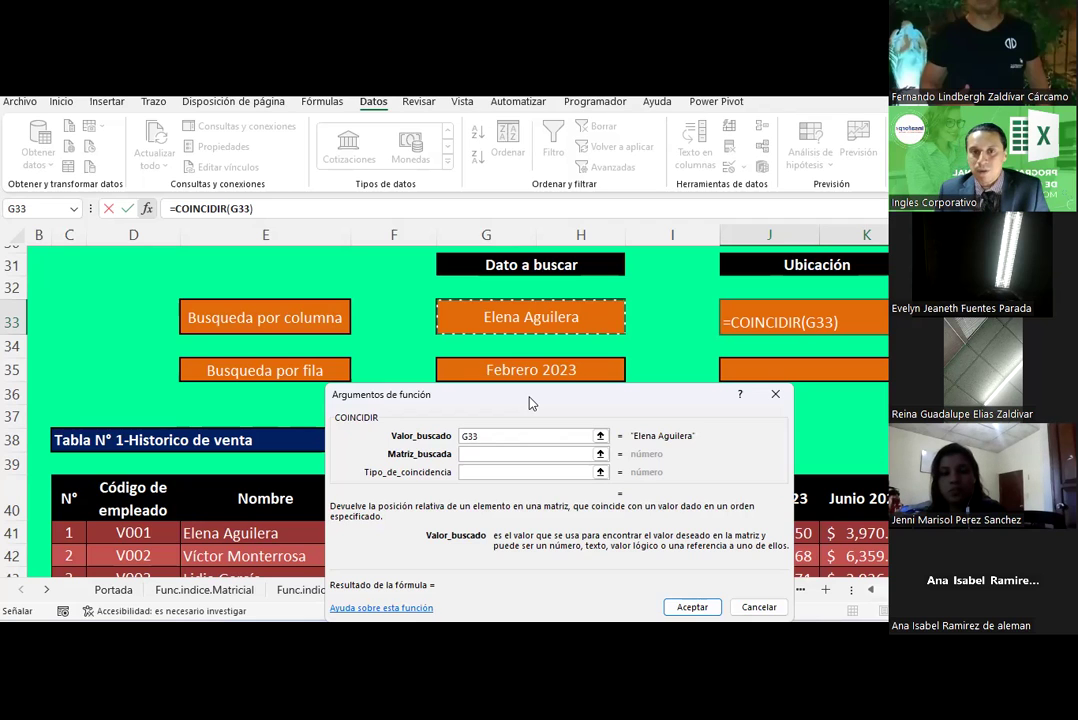
{"action": "left_click_drag", "start_coordinate": [531, 403], "coordinate": [739, 140]}
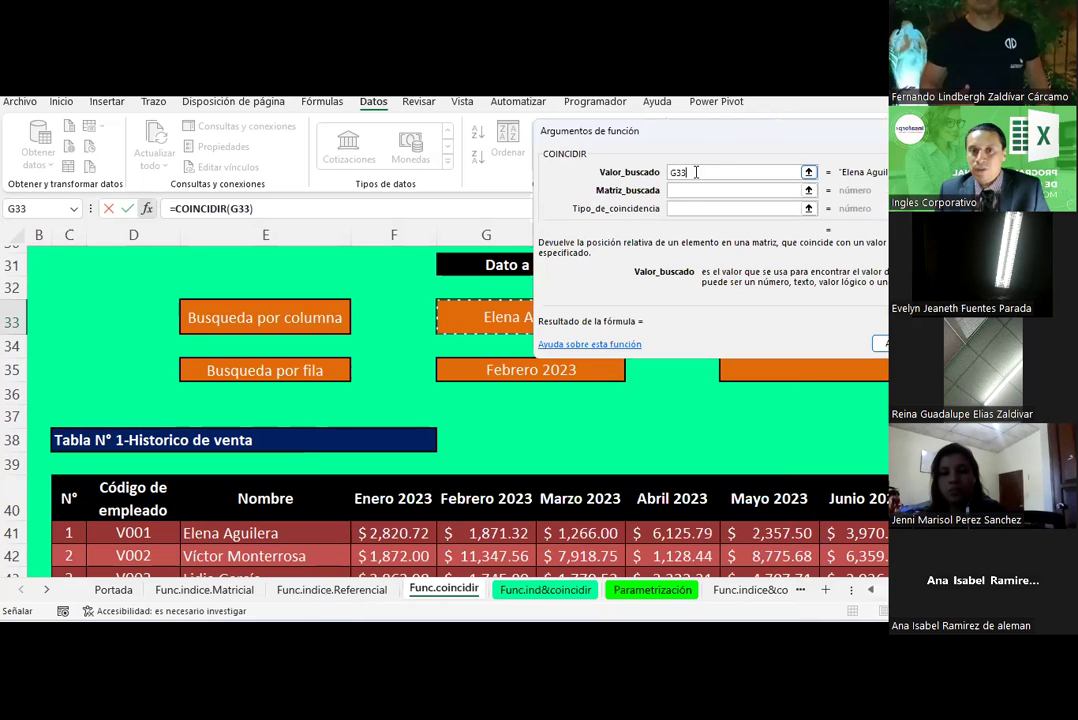
{"action": "left_click", "coordinate": [676, 192]}
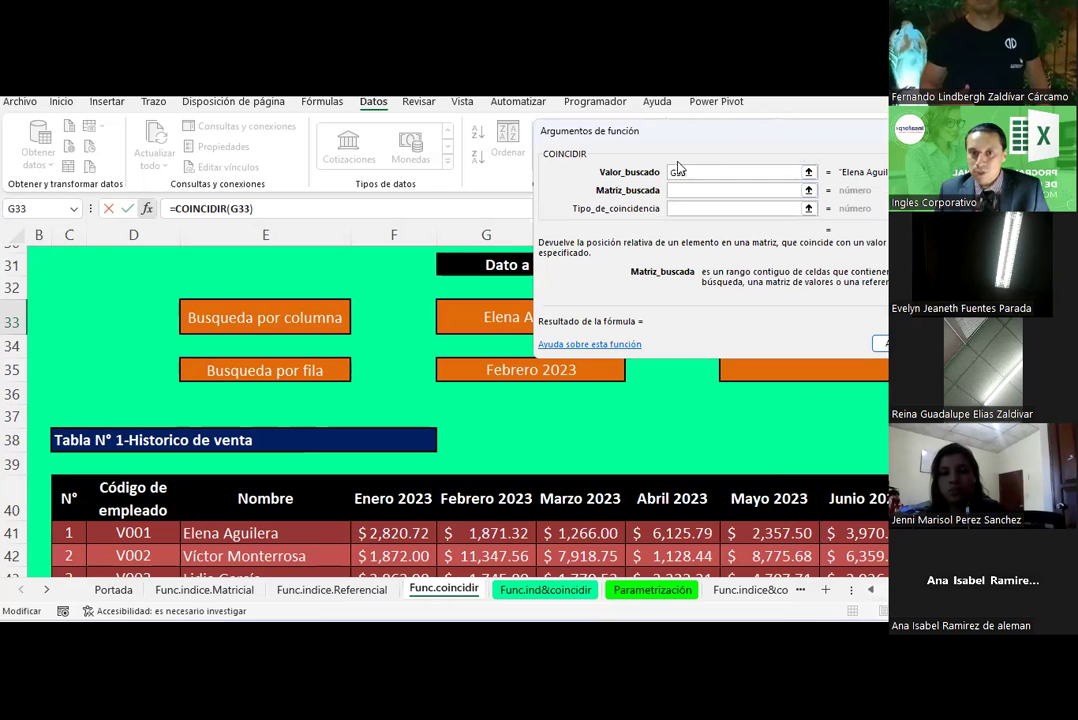
{"action": "scroll", "coordinate": [252, 443], "scroll_direction": "down", "scroll_amount": 3}
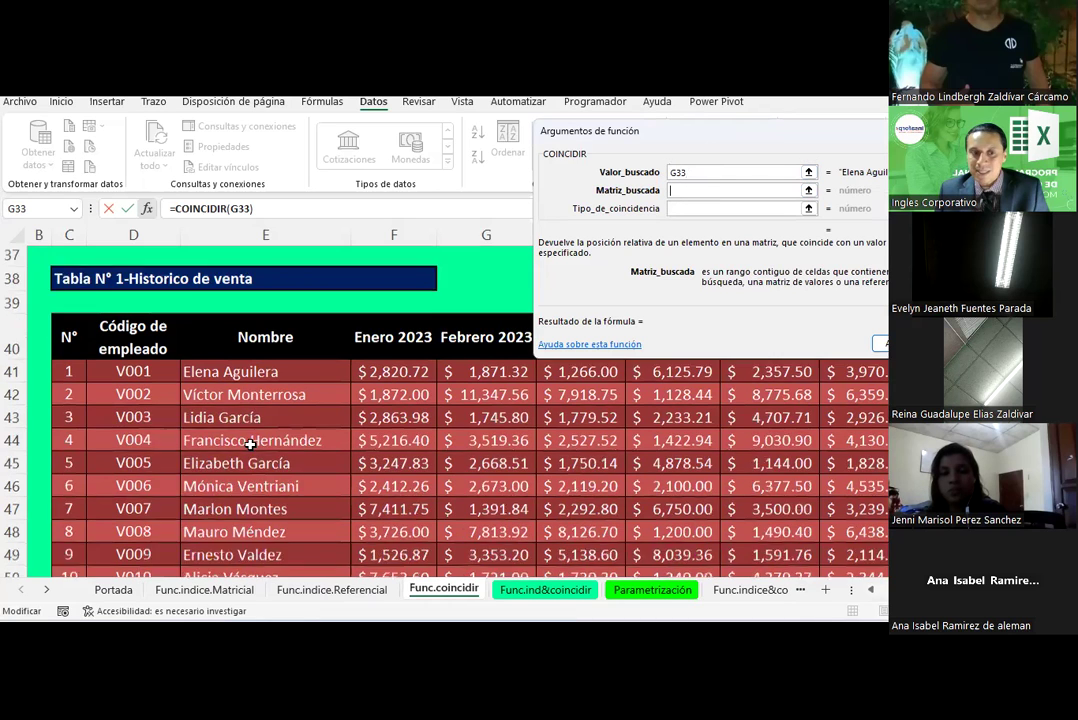
{"action": "left_click_drag", "start_coordinate": [220, 326], "coordinate": [233, 537]}
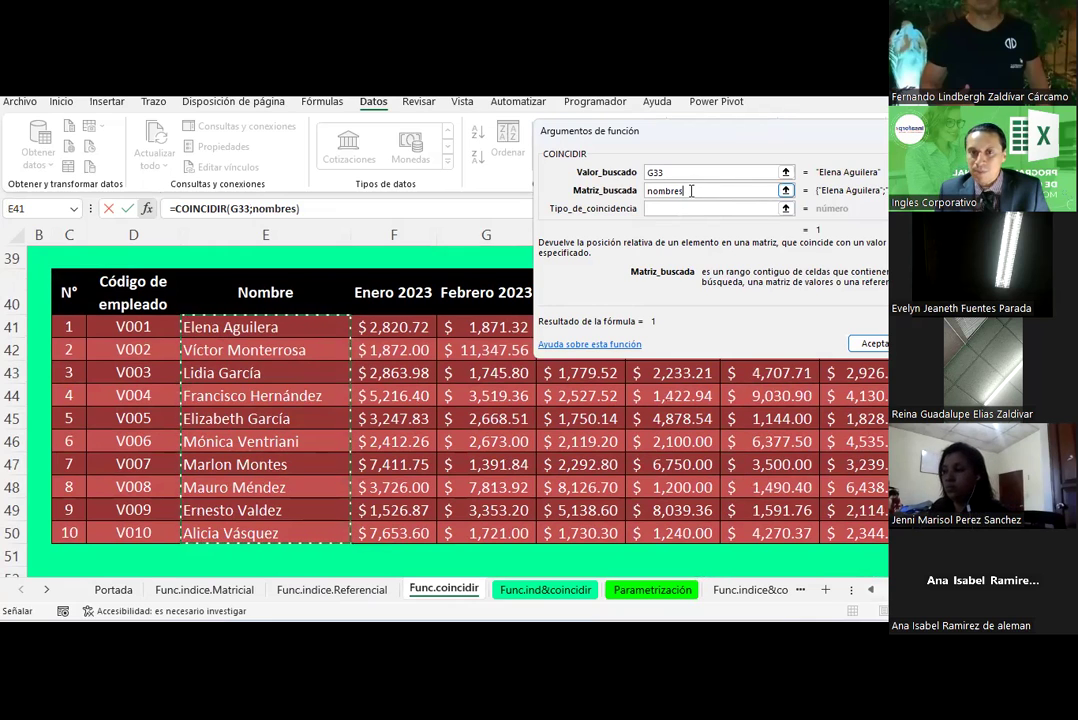
{"action": "left_click", "coordinate": [662, 208]}
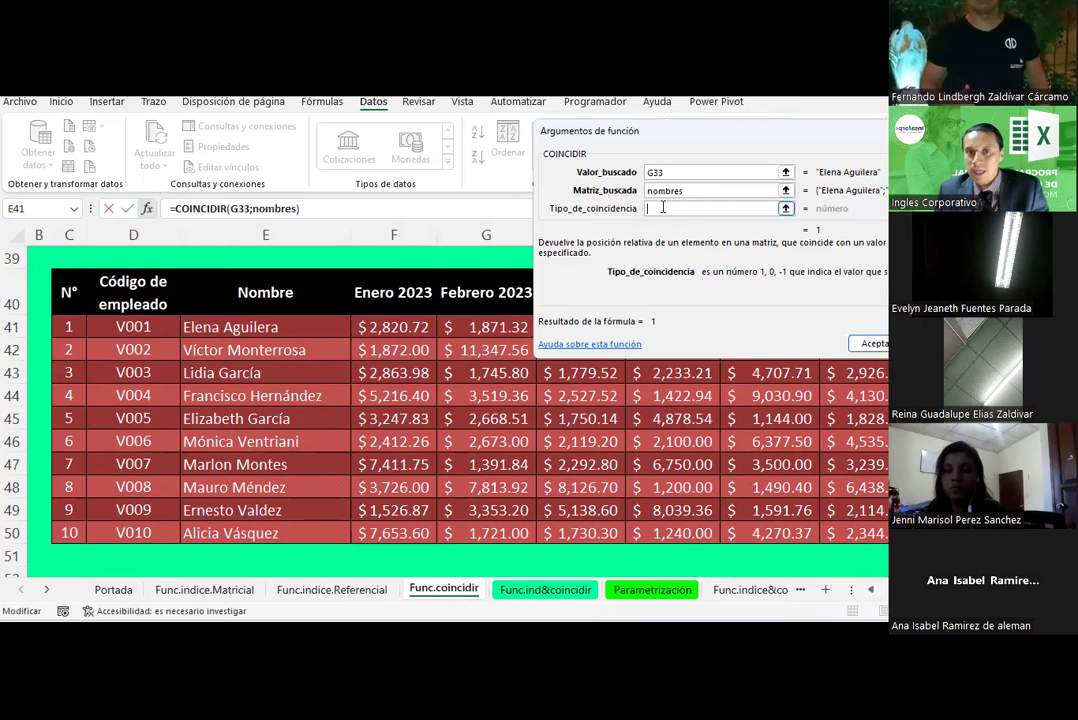
{"action": "type", "text": "0"}
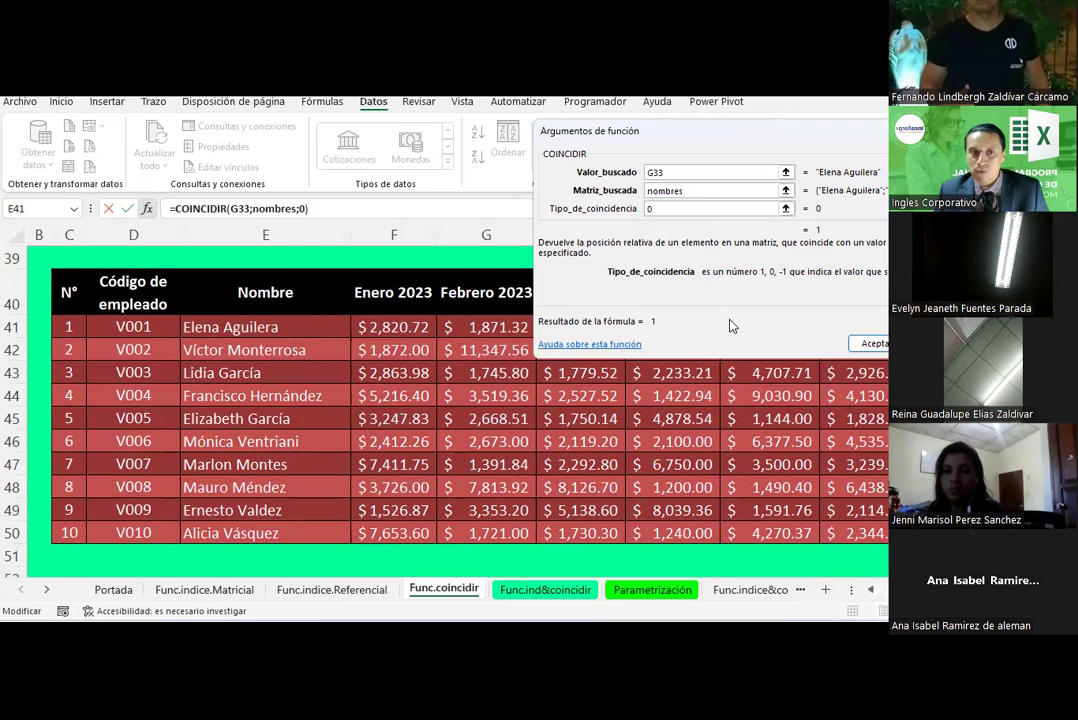
{"action": "left_click", "coordinate": [873, 345]}
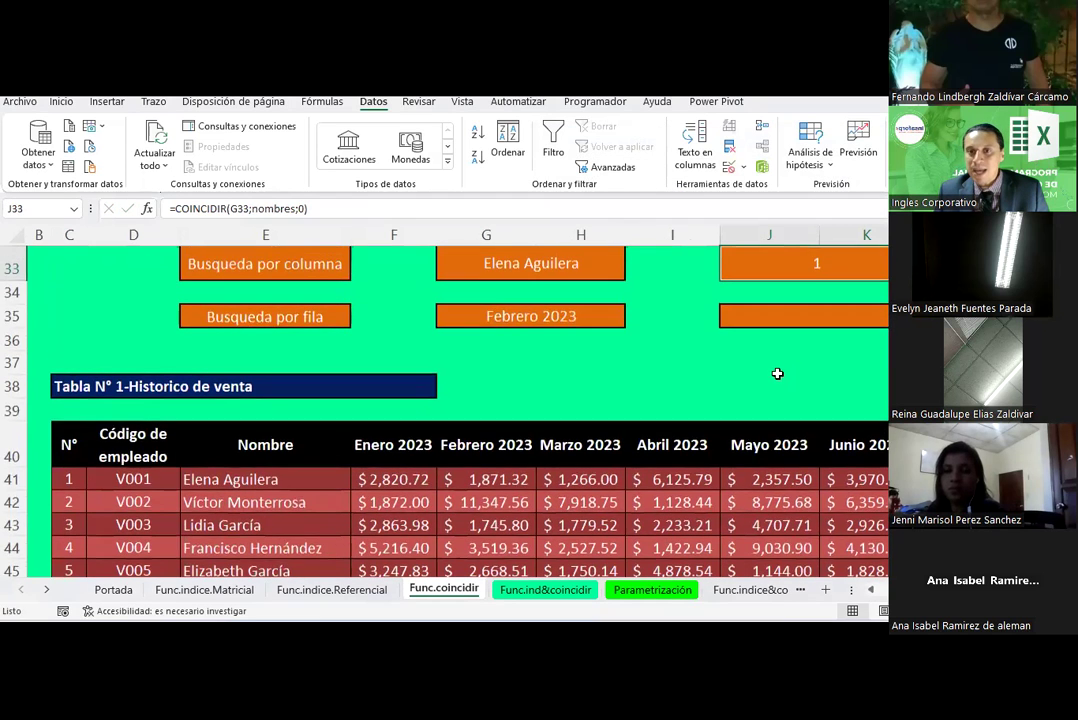
{"action": "scroll", "coordinate": [772, 373], "scroll_direction": "up", "scroll_amount": 1}
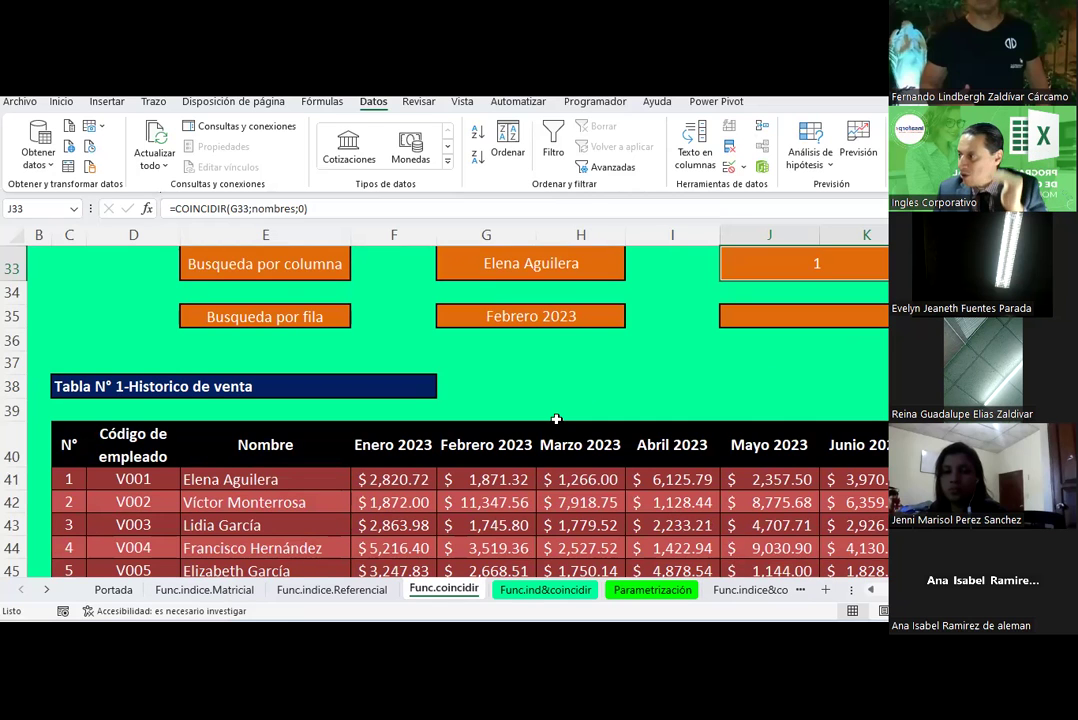
{"action": "scroll", "coordinate": [360, 380], "scroll_direction": "down", "scroll_amount": 2}
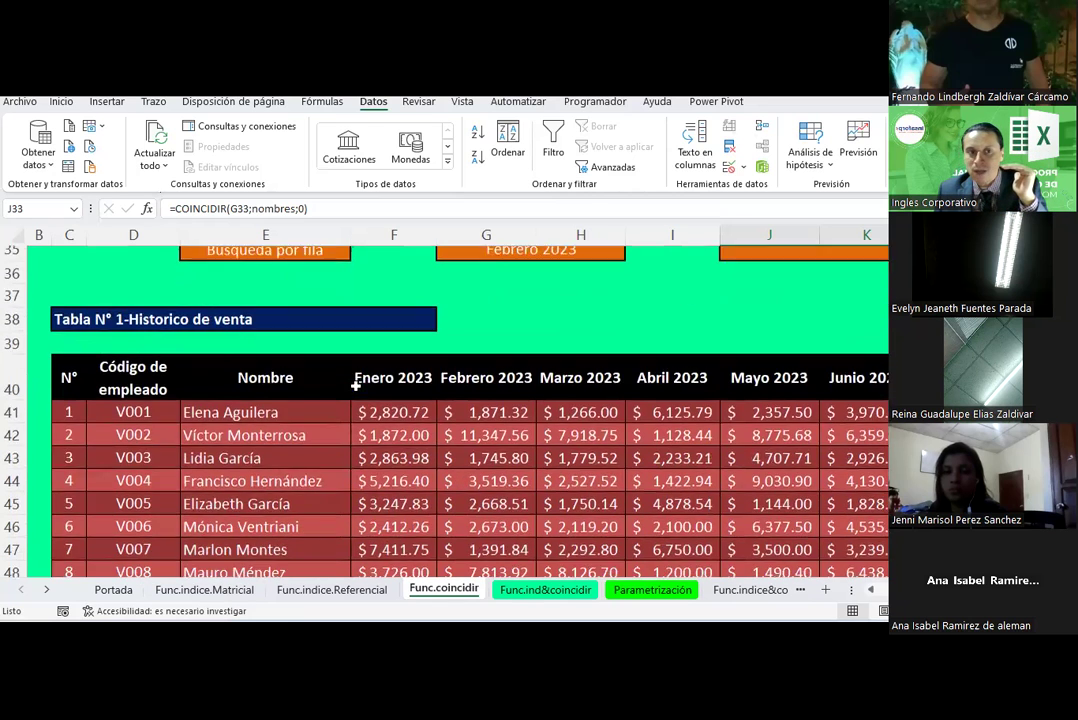
{"action": "scroll", "coordinate": [272, 380], "scroll_direction": "down", "scroll_amount": 3}
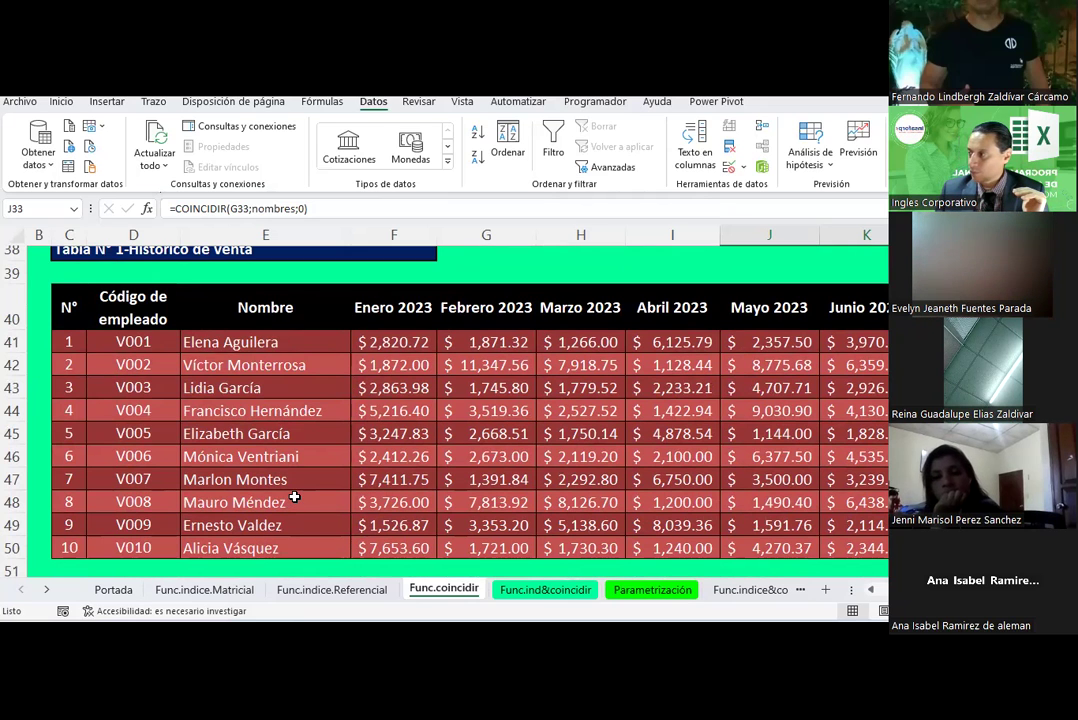
{"action": "scroll", "coordinate": [294, 501], "scroll_direction": "up", "scroll_amount": 3}
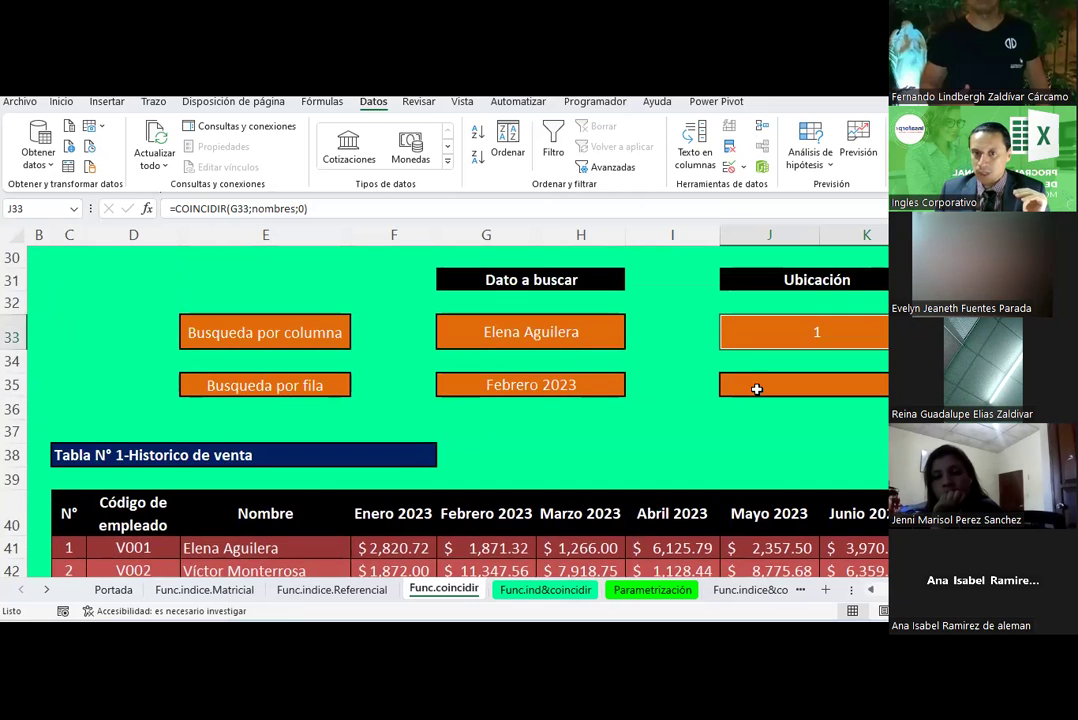
Insert a COINCIDIR function in J35 with G35 as the lookup value.
{"action": "left_click", "coordinate": [757, 389]}
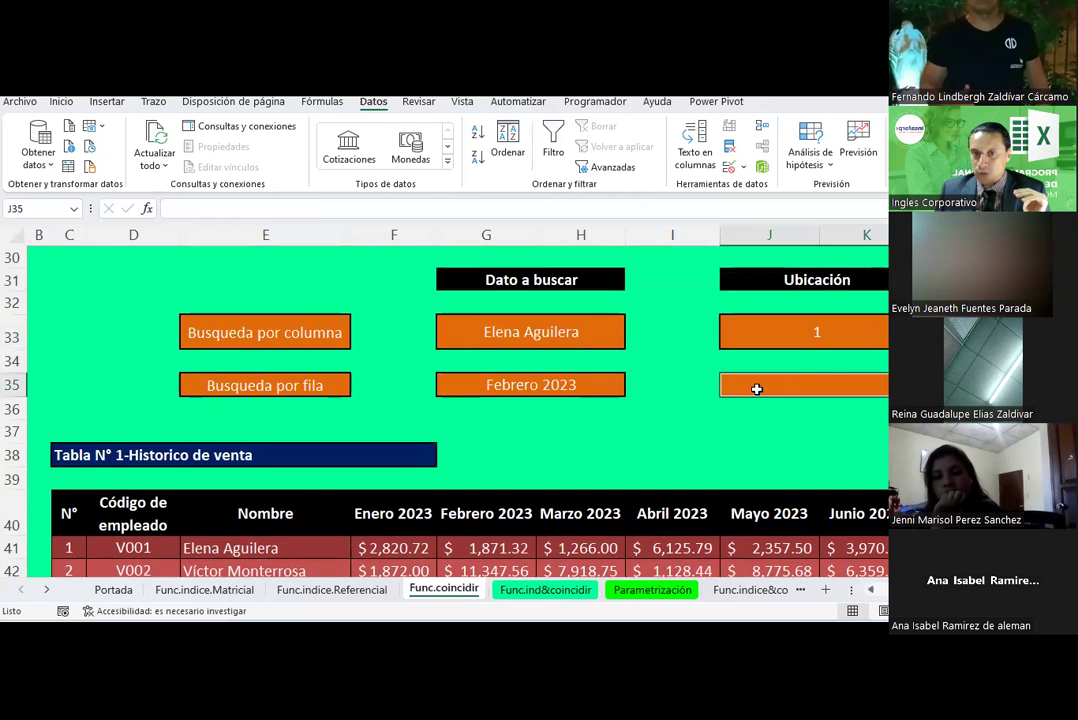
{"action": "left_click", "coordinate": [146, 210]}
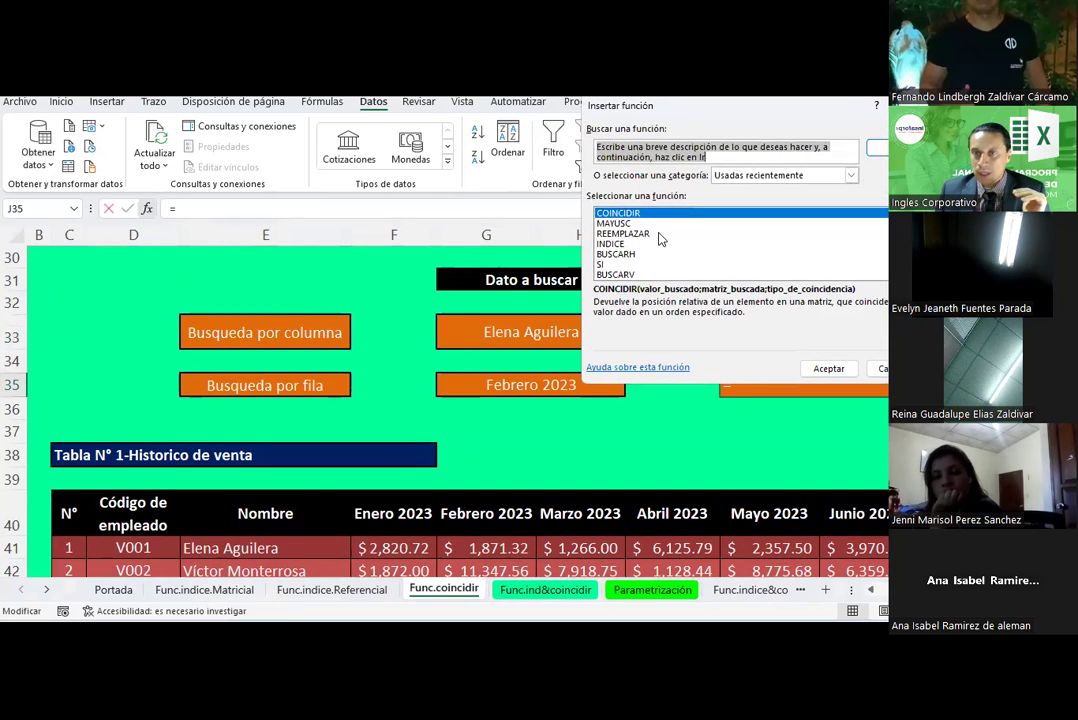
{"action": "key", "text": "Escape"}
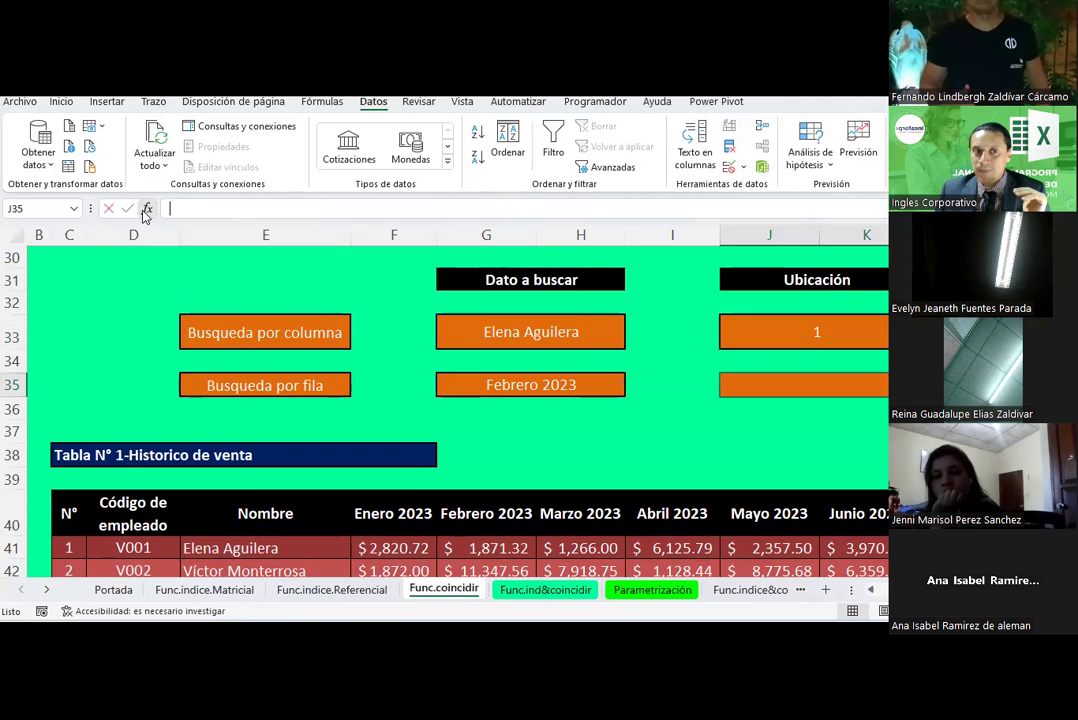
{"action": "left_click", "coordinate": [146, 208]}
{"action": "double_click", "coordinate": [642, 214]}
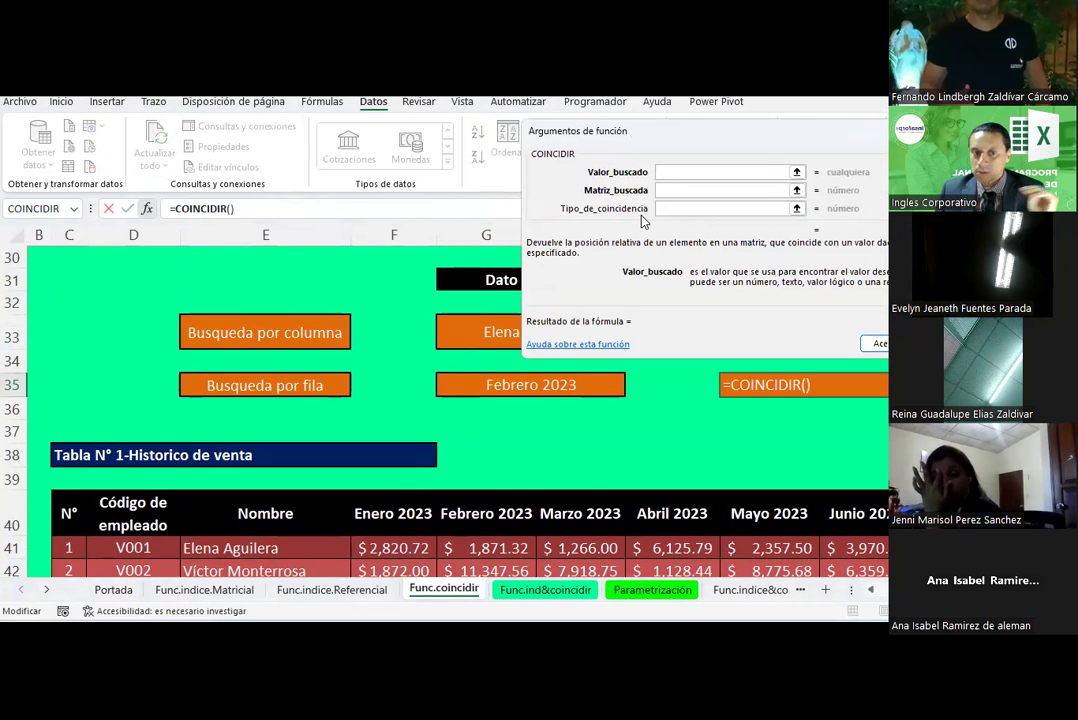
{"action": "left_click", "coordinate": [573, 385]}
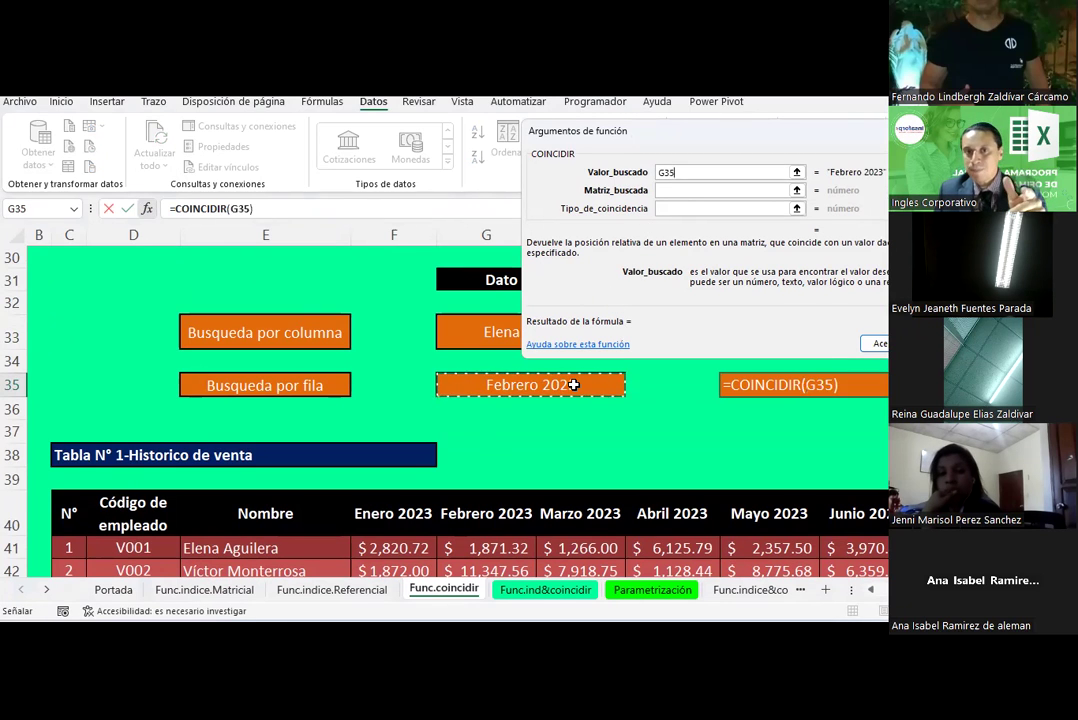
{"action": "left_click", "coordinate": [760, 191]}
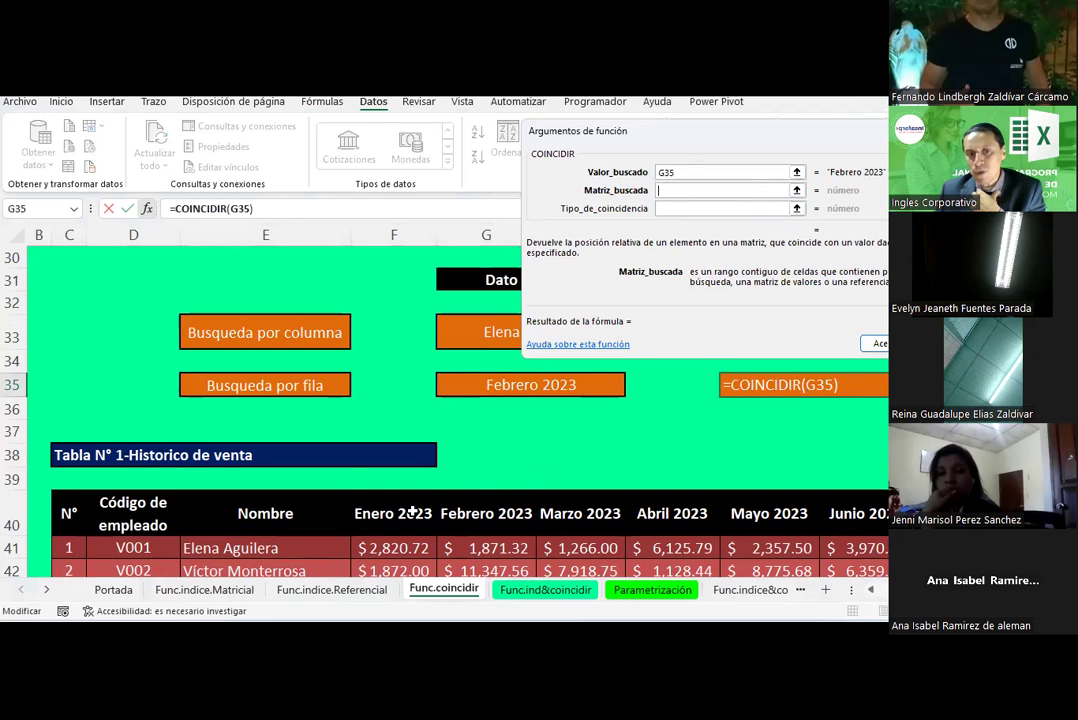
Set the lookup range to mes and match type 0, giving =COINCIDIR(G35;mes;0).
{"action": "left_click_drag", "start_coordinate": [423, 513], "coordinate": [820, 513]}
{"action": "type", "text": "mes"}
{"action": "key", "text": "Return"}
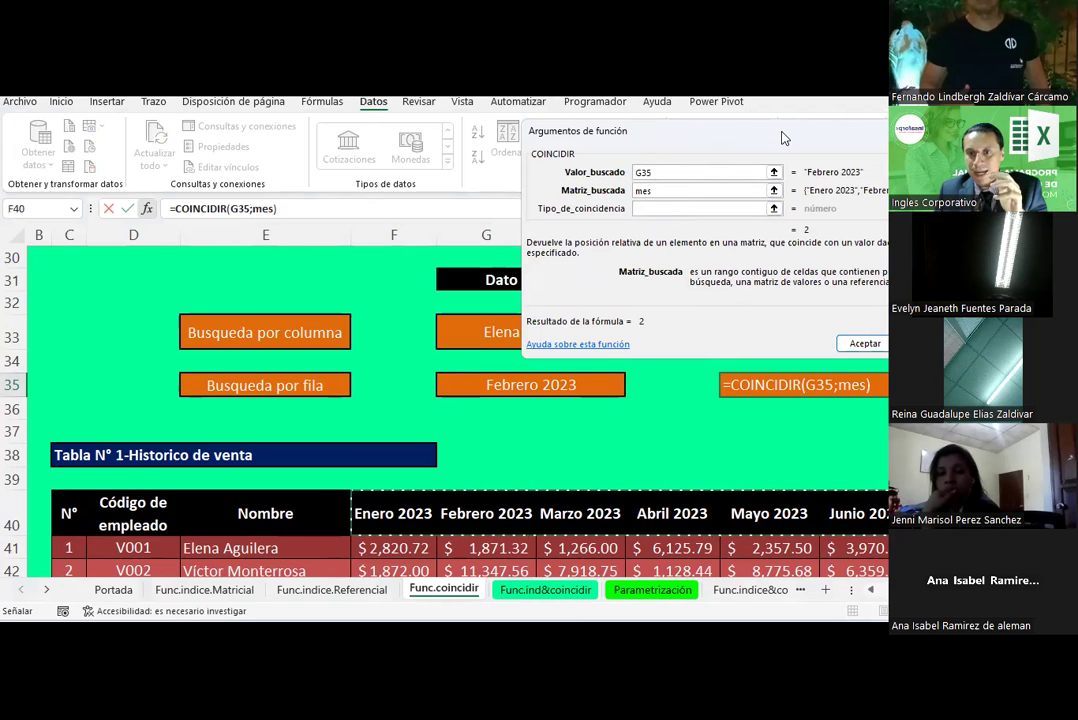
{"action": "left_click_drag", "start_coordinate": [784, 138], "coordinate": [685, 179]}
{"action": "left_click", "coordinate": [574, 251]}
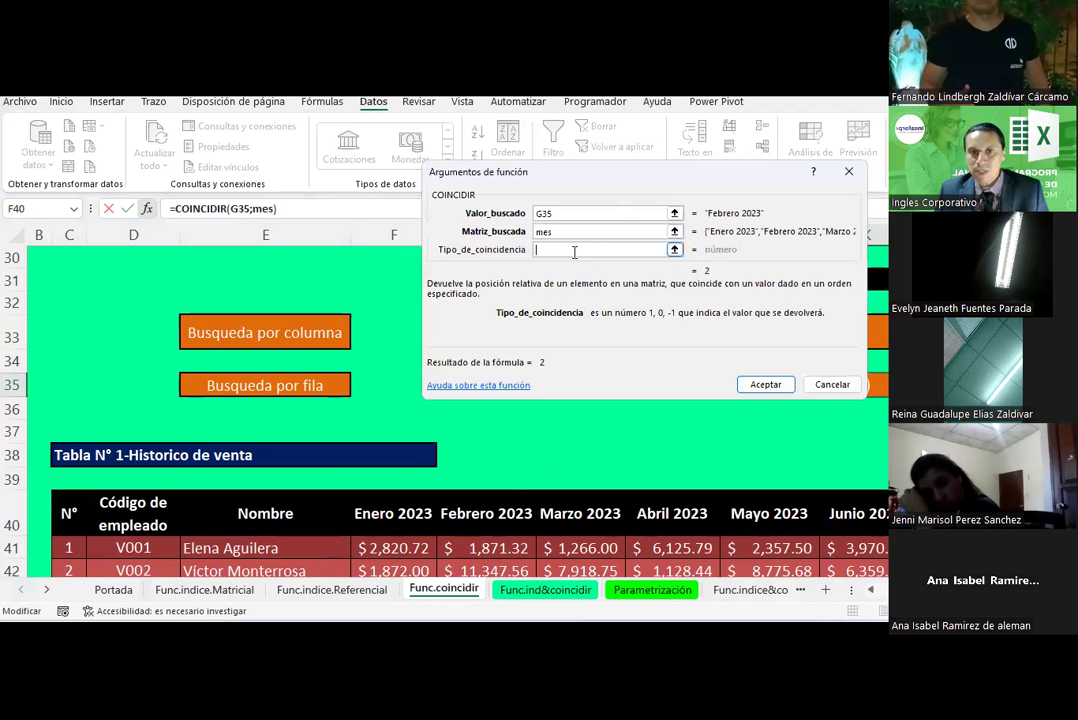
{"action": "type", "text": "0"}
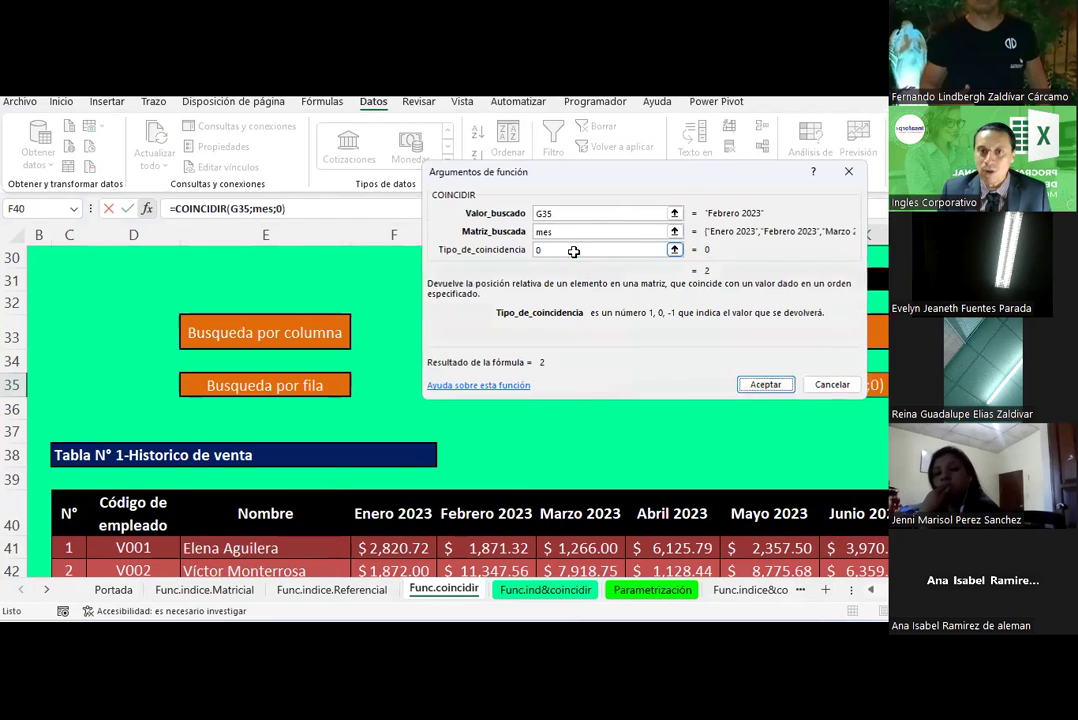
{"action": "key", "text": "Return"}
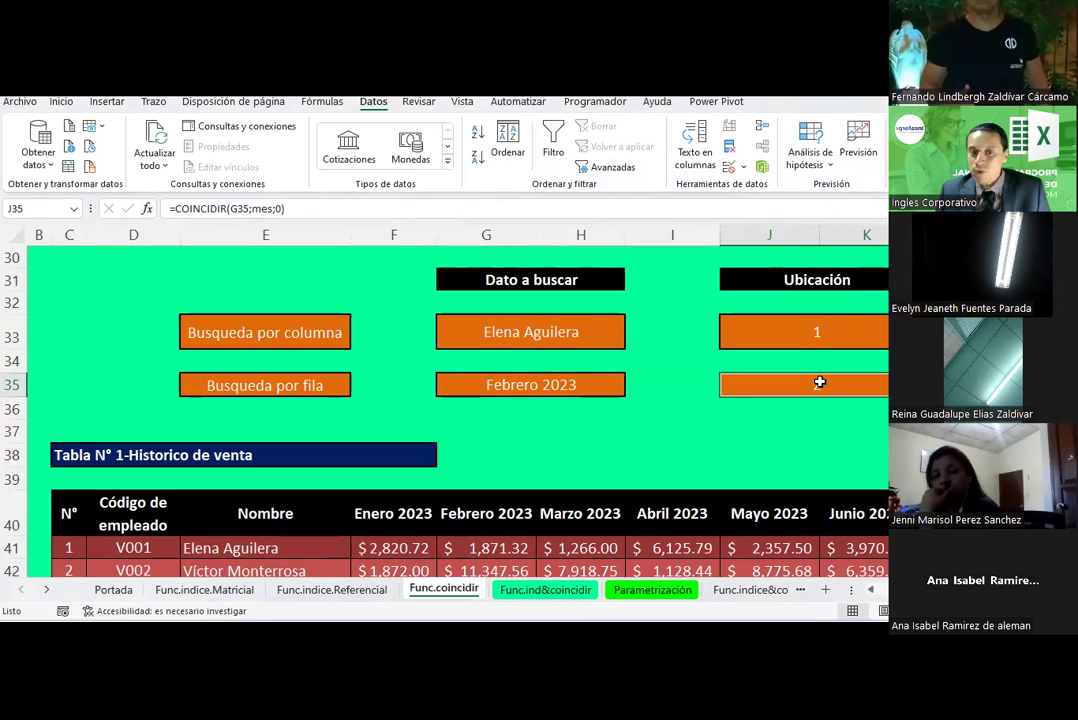
Pick Enero 2023 in G35's dropdown so J35 shows position 1.
{"action": "left_click", "coordinate": [491, 384]}
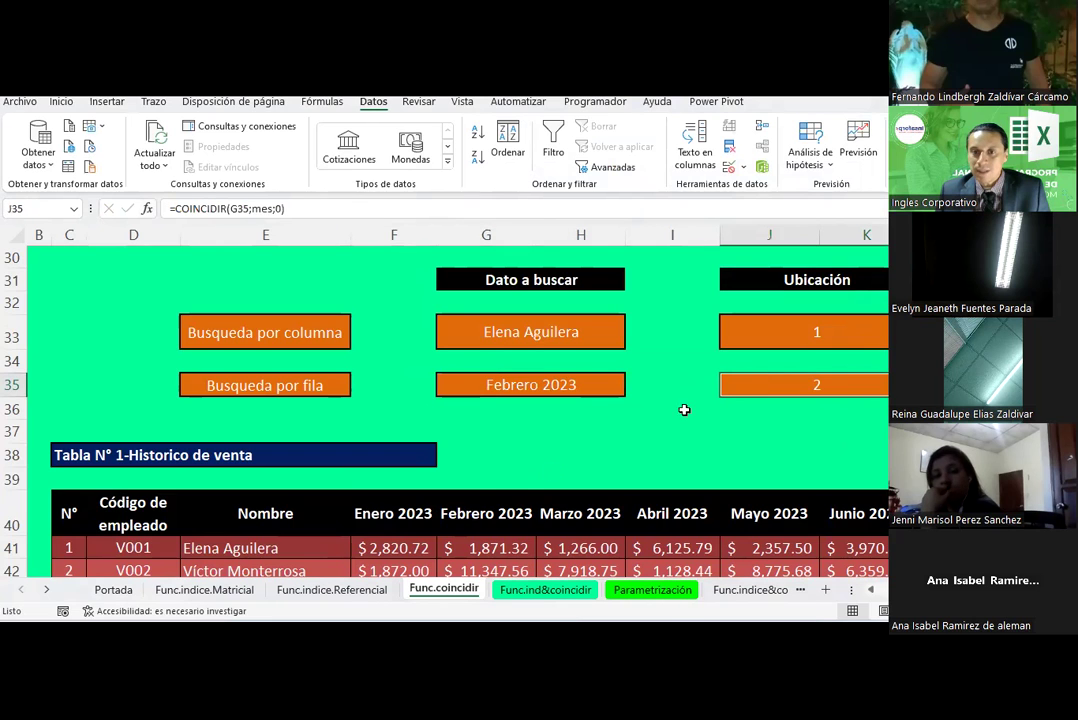
{"action": "left_click", "coordinate": [486, 234]}
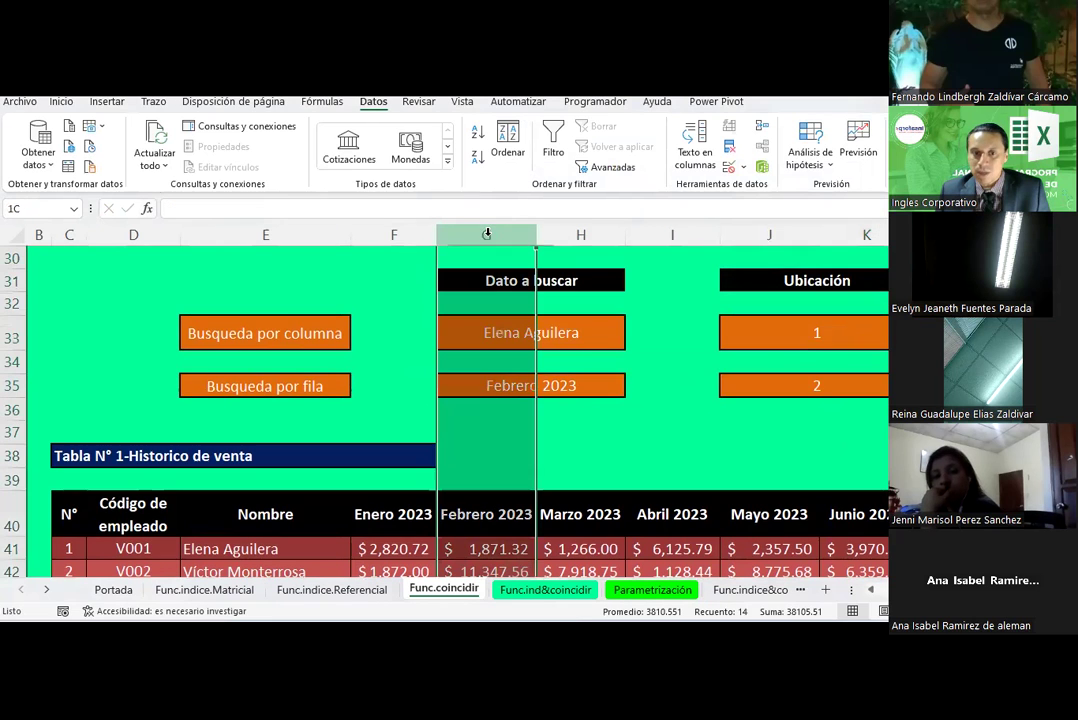
{"action": "left_click", "coordinate": [603, 393]}
{"action": "left_click", "coordinate": [632, 389]}
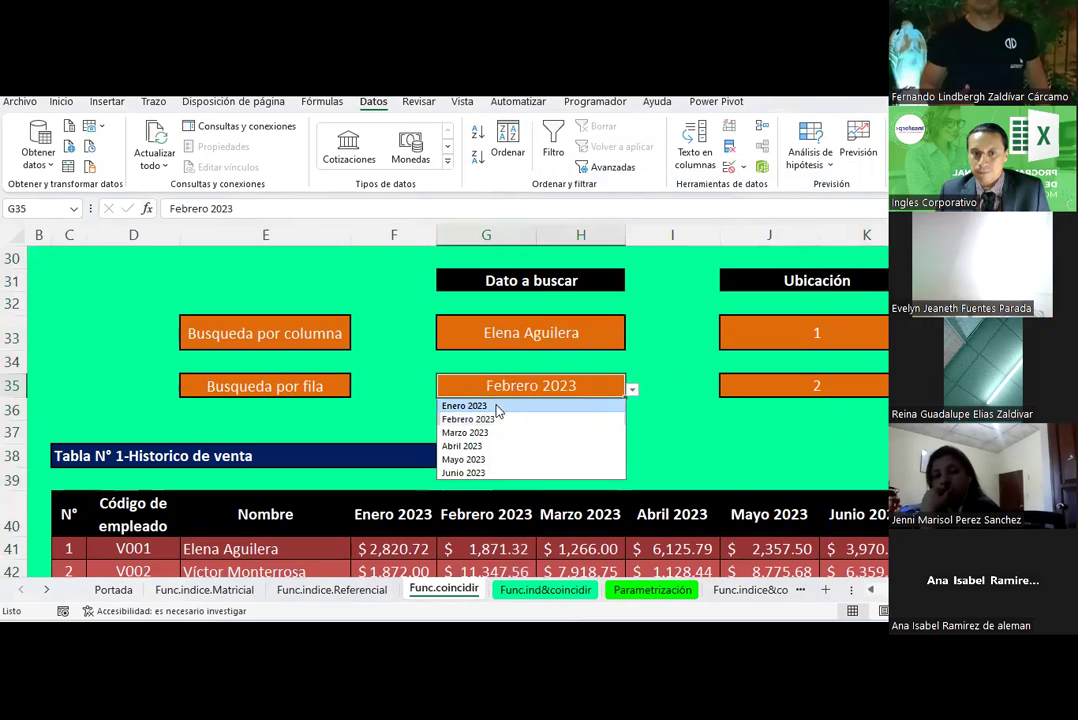
{"action": "left_click", "coordinate": [464, 406]}
{"action": "left_click", "coordinate": [393, 234]}
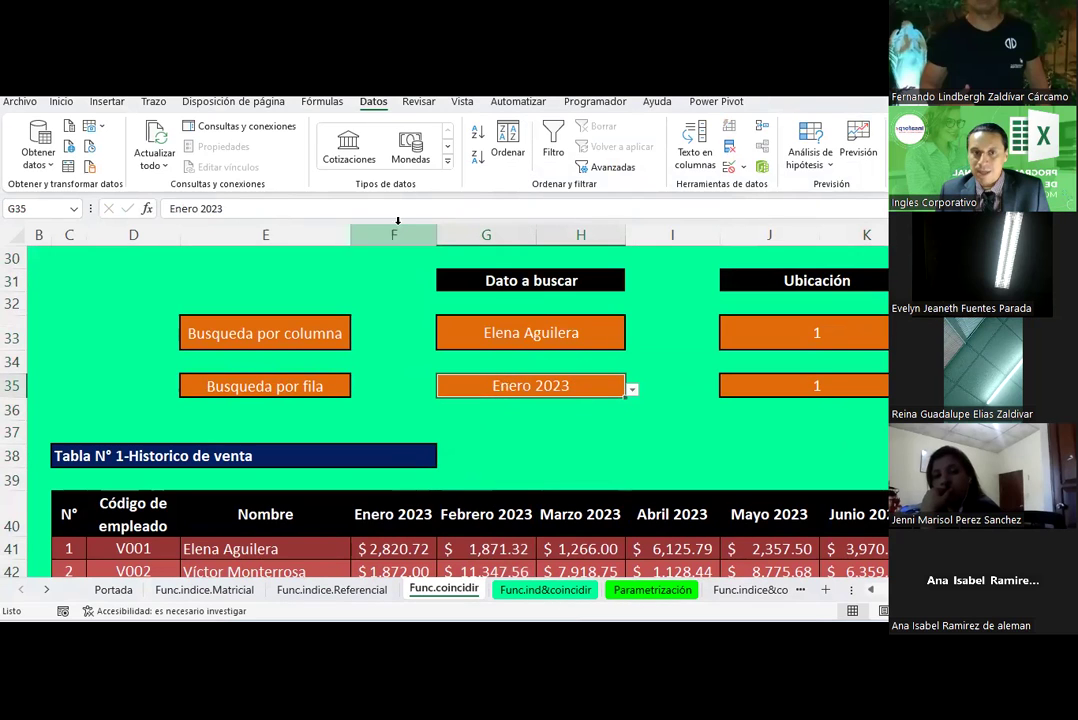
Number F39:J39 from 1 to 5 and review J33's COINCIDIR formula.
{"action": "left_click", "coordinate": [416, 484]}
{"action": "type", "text": "1"}
{"action": "key", "text": "Tab"}
{"action": "type", "text": "2\t3\t4\t5\t7"}
{"action": "key", "text": "Escape"}
{"action": "key", "text": "Left"}
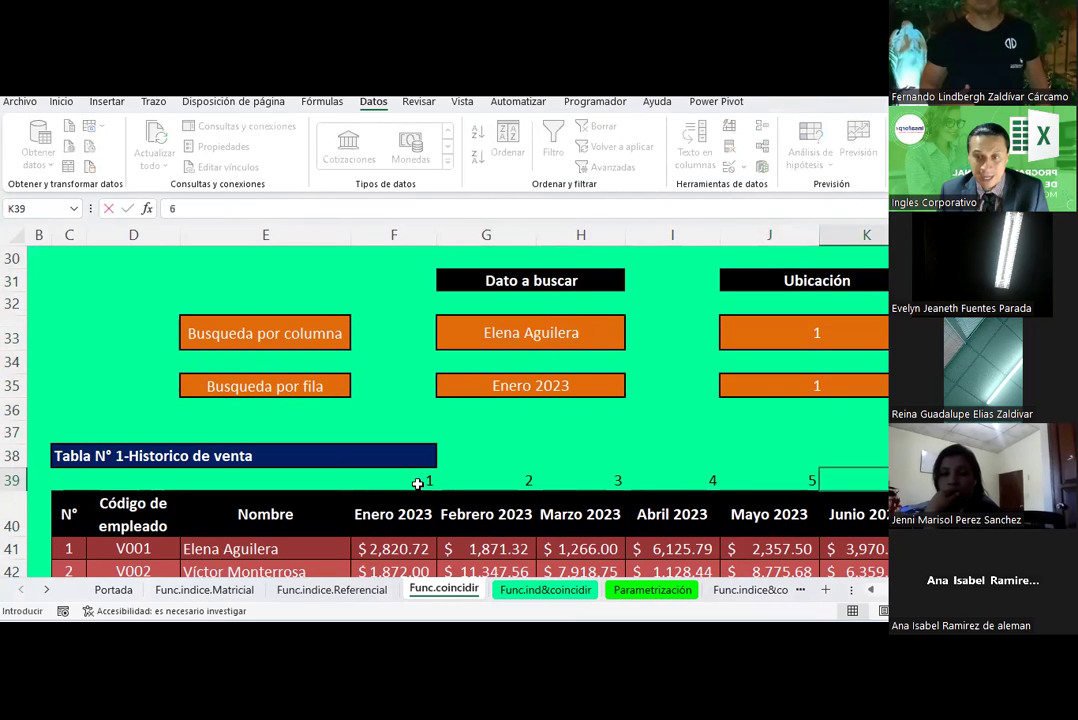
{"action": "key", "text": "Left"}
{"action": "key", "text": "Left"}
{"action": "key", "text": "Left"}
{"action": "key", "text": "Left"}
{"action": "key", "text": "shift+Right"}
{"action": "key", "text": "shift+Right"}
{"action": "key", "text": "shift+Right"}
{"action": "key", "text": "shift+Right"}
{"action": "key", "text": "shift+Right"}
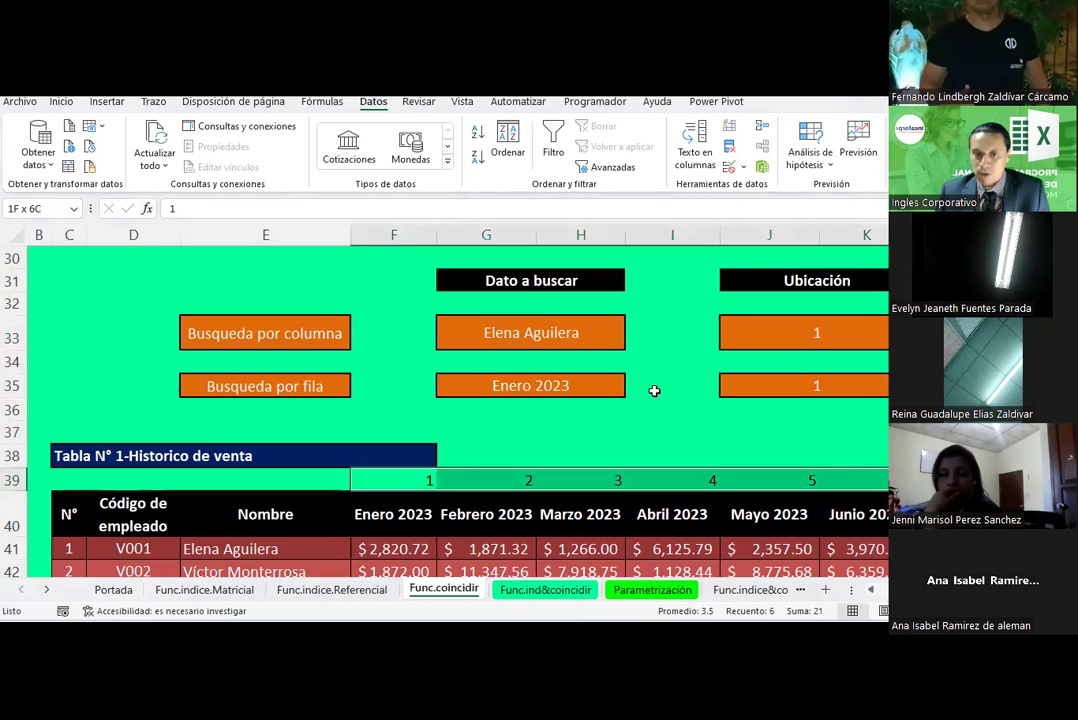
{"action": "left_click", "coordinate": [659, 347]}
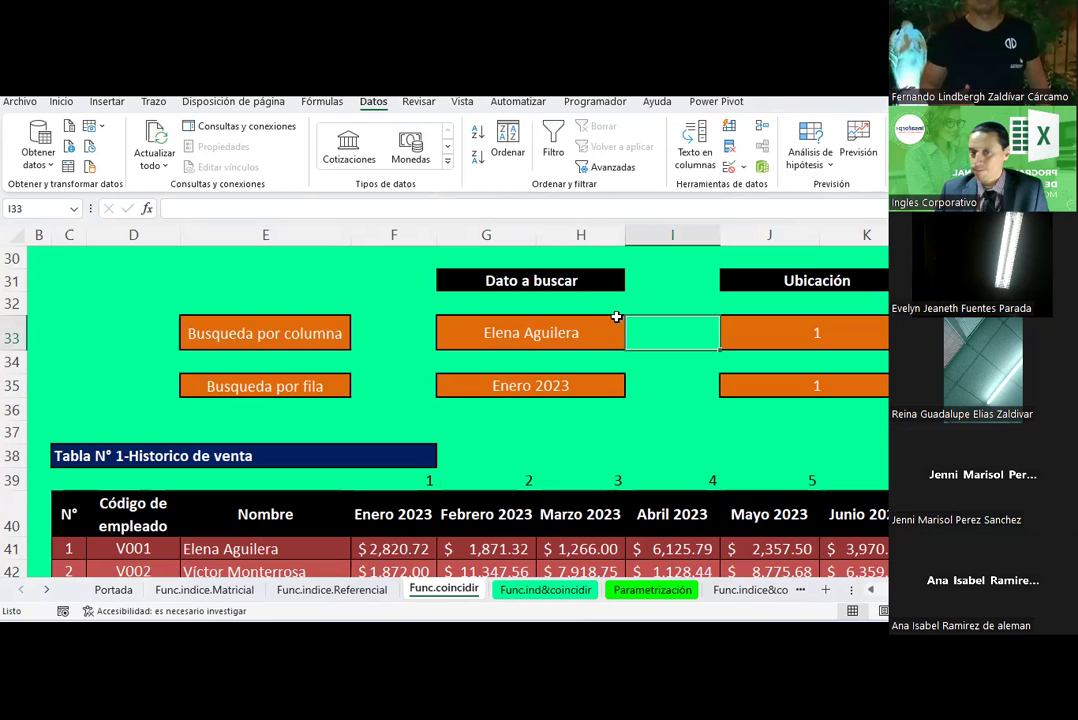
{"action": "left_click", "coordinate": [777, 331]}
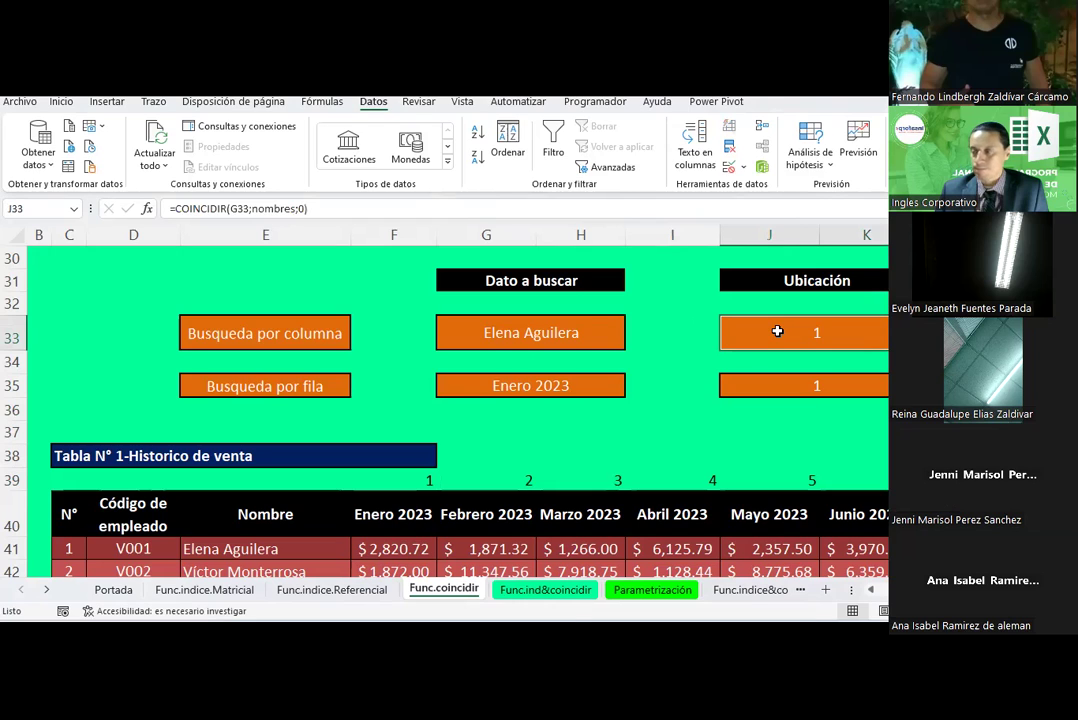
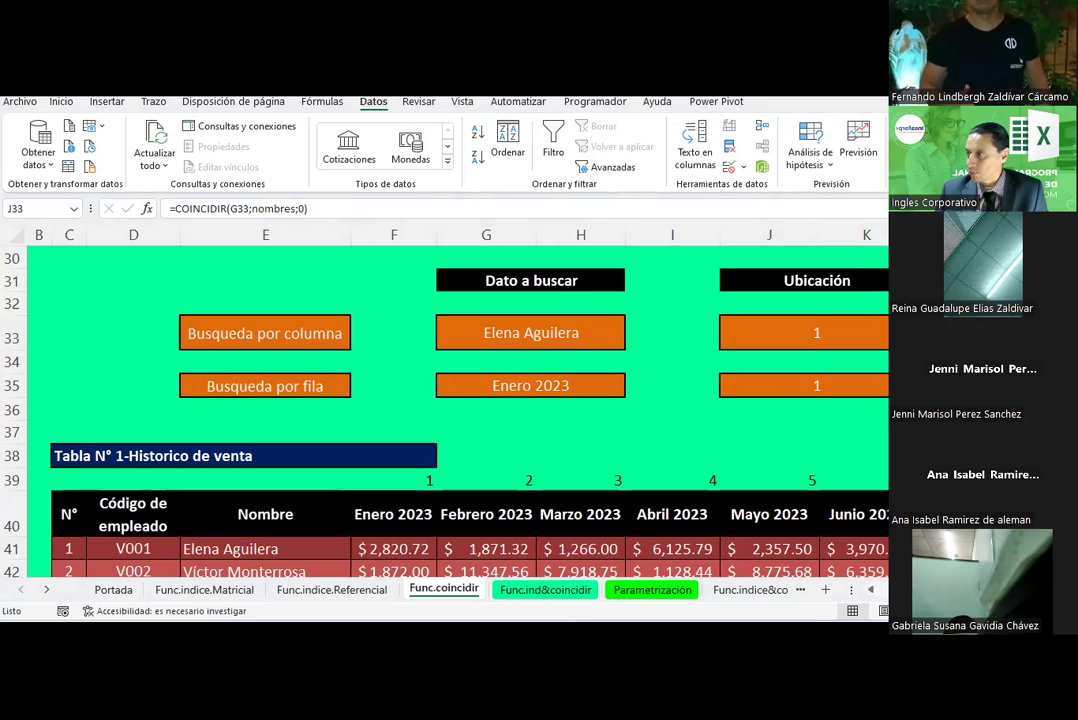
Recheck the COINCIDIR formula in J33 and pick the black drawing pen on Func.indice.Matricial.
{"action": "left_click", "coordinate": [680, 316]}
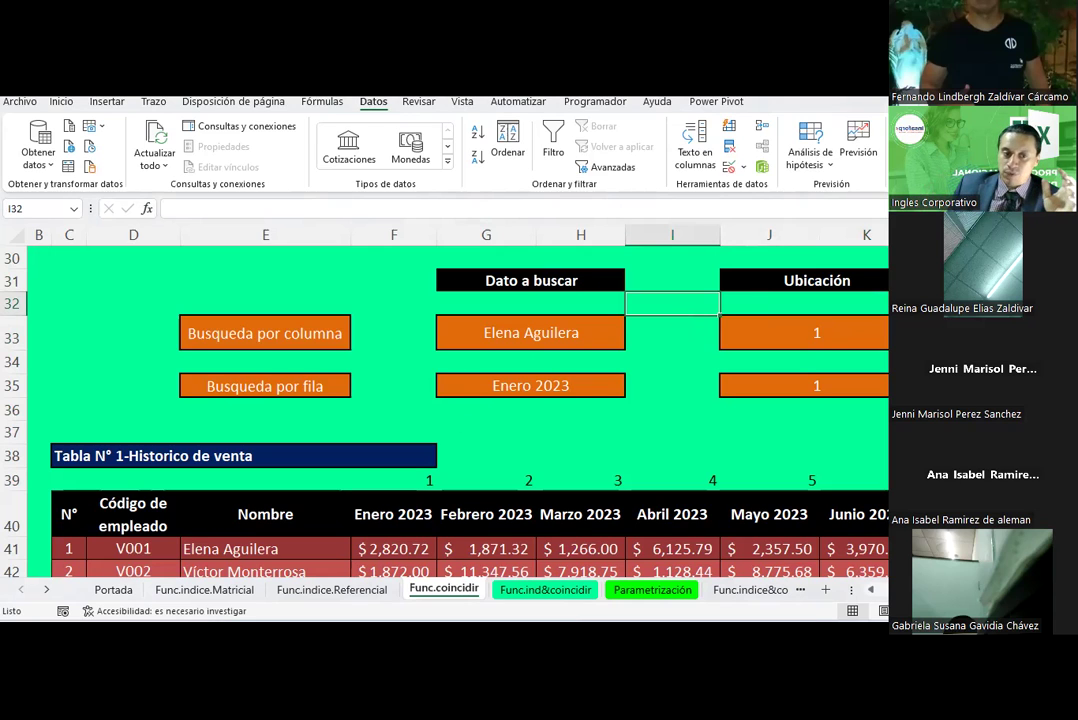
{"action": "left_click", "coordinate": [216, 594]}
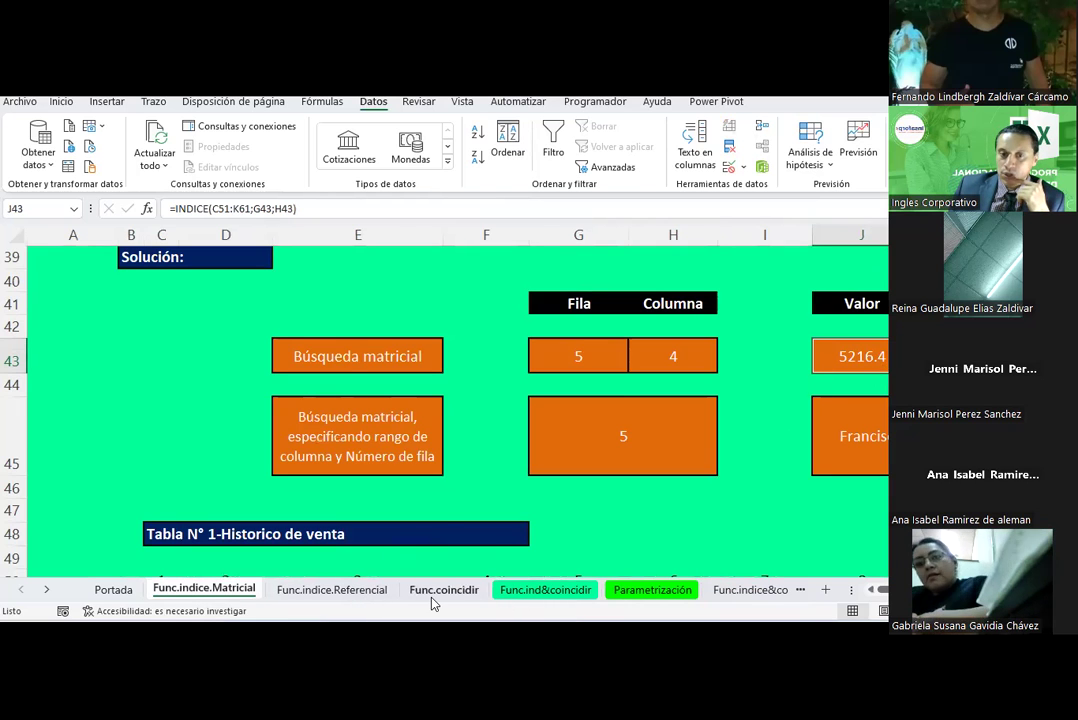
{"action": "left_click", "coordinate": [434, 594]}
{"action": "left_click", "coordinate": [580, 343]}
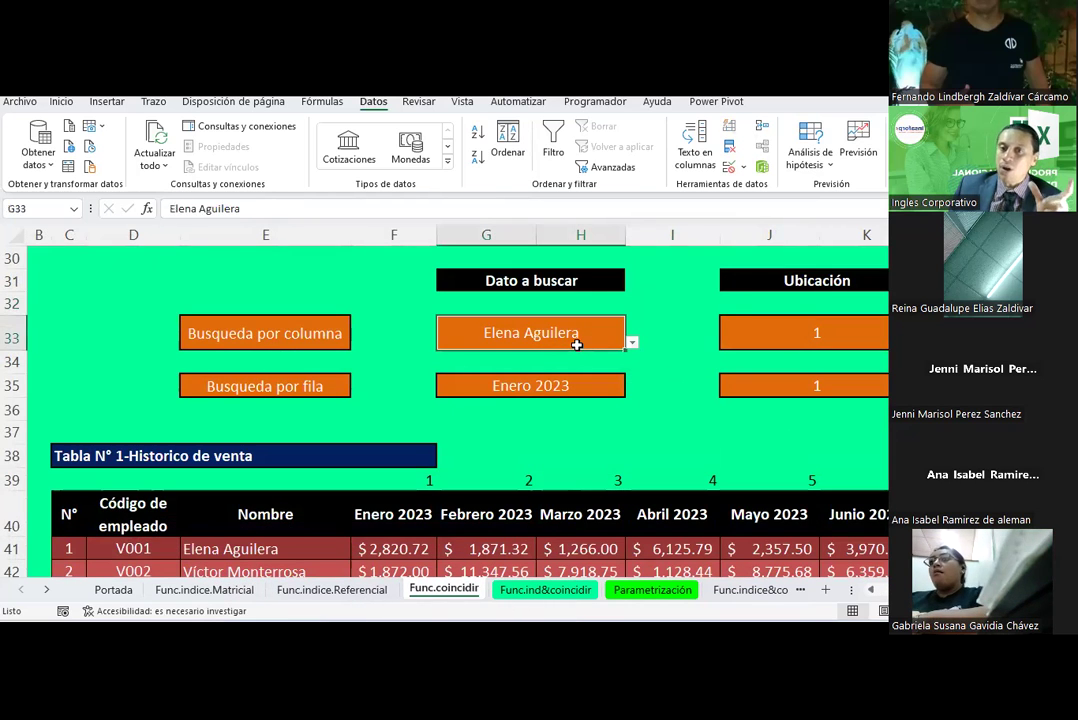
{"action": "left_click", "coordinate": [834, 330]}
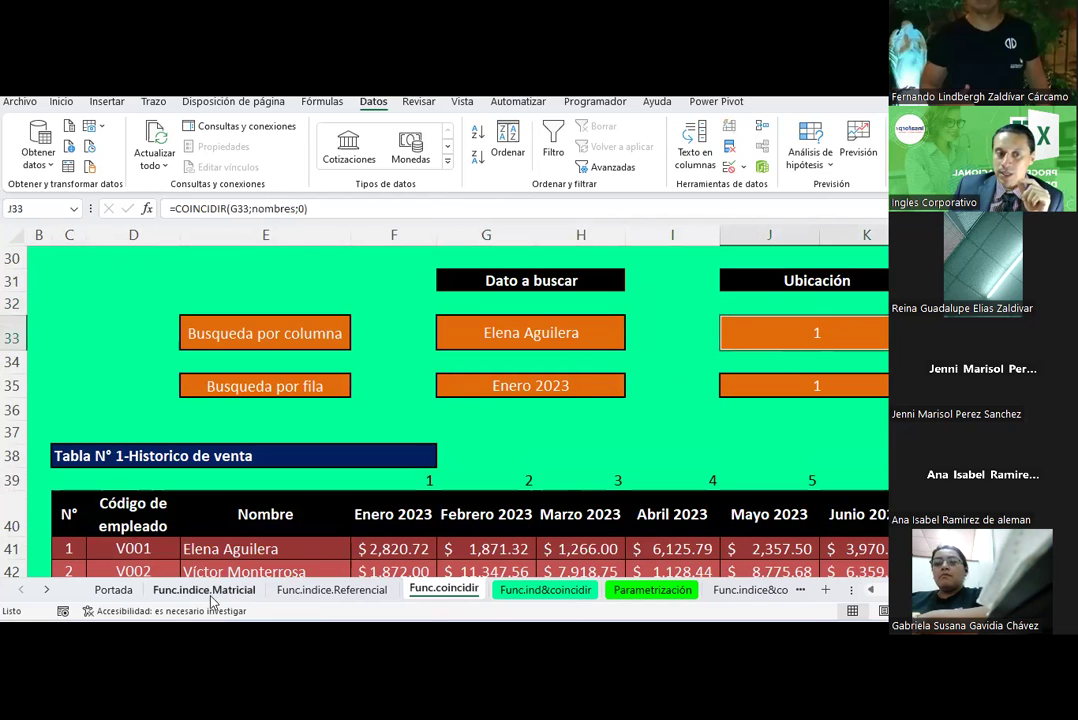
{"action": "left_click", "coordinate": [205, 589]}
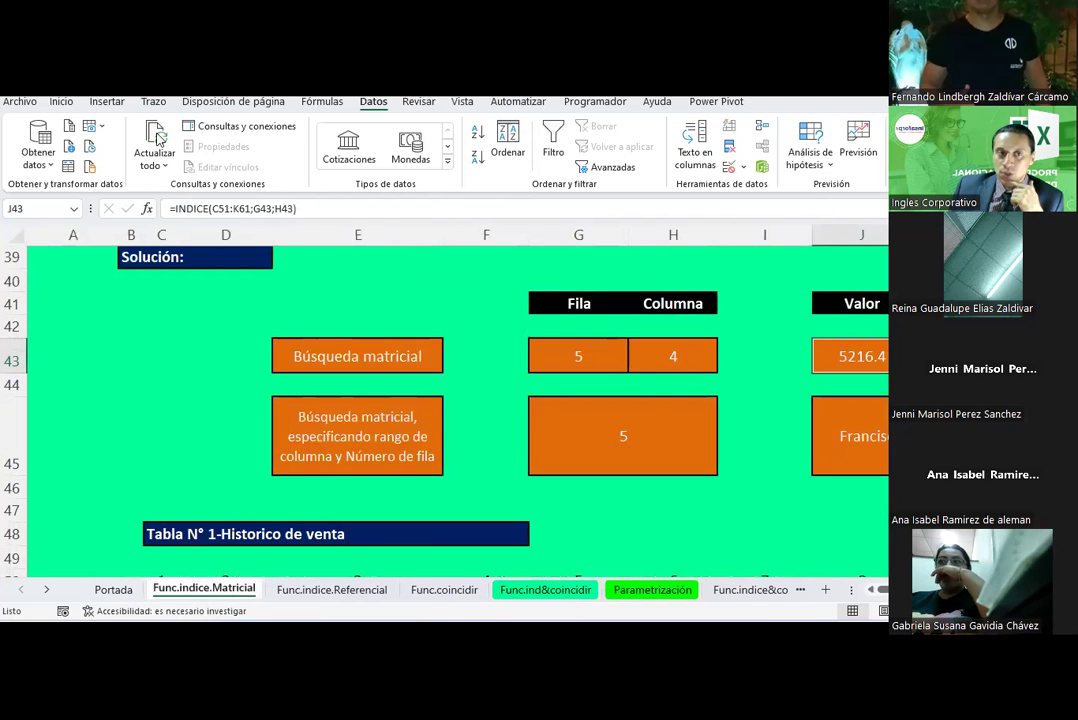
{"action": "left_click", "coordinate": [152, 101]}
{"action": "left_click", "coordinate": [144, 140]}
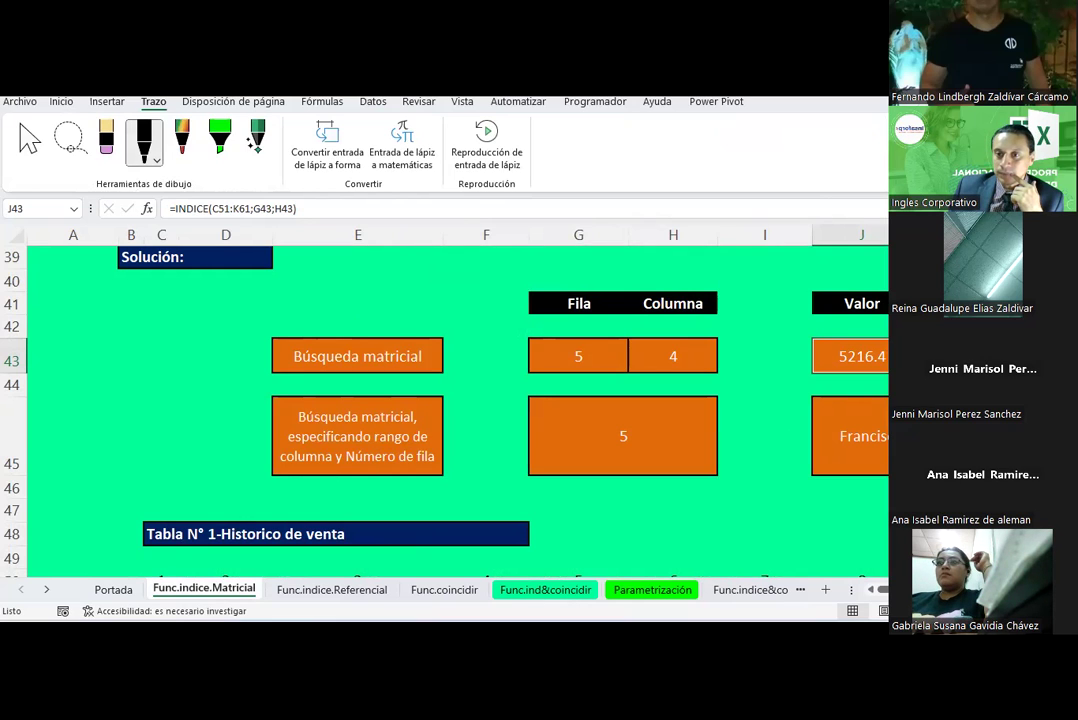
{"action": "left_click", "coordinate": [449, 592]}
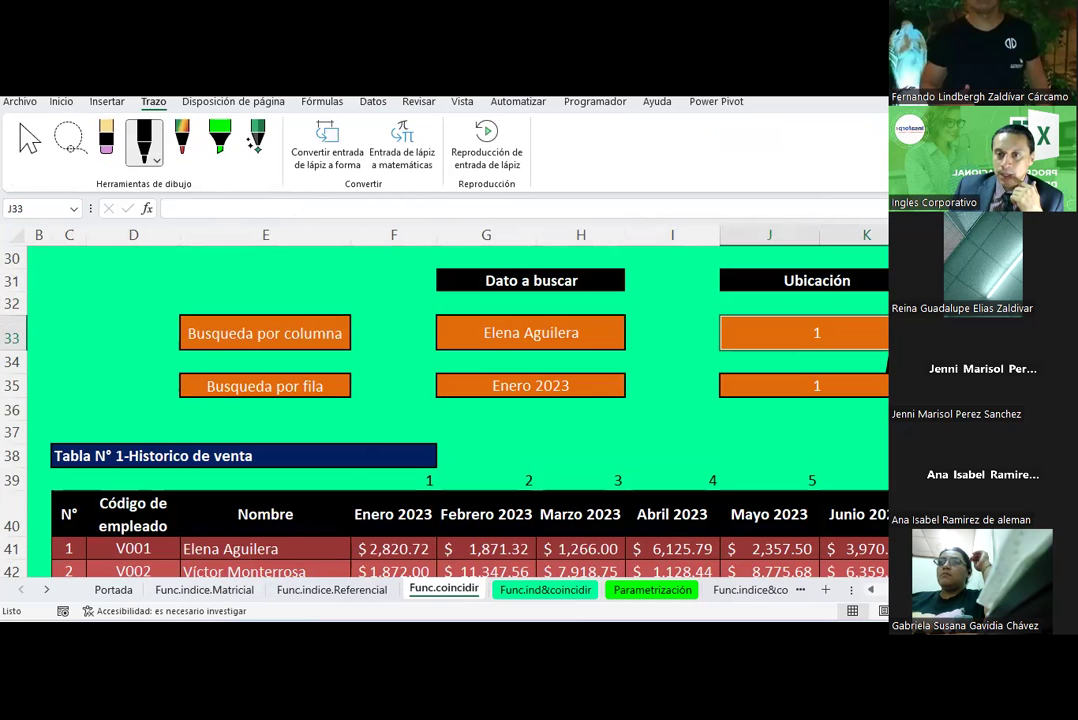
Switch to the Func.ind&coincidir sheet and scroll down to the Indice&Coincidir section title.
{"action": "left_click", "coordinate": [545, 590]}
{"action": "scroll", "coordinate": [506, 459], "scroll_direction": "up", "scroll_amount": 4}
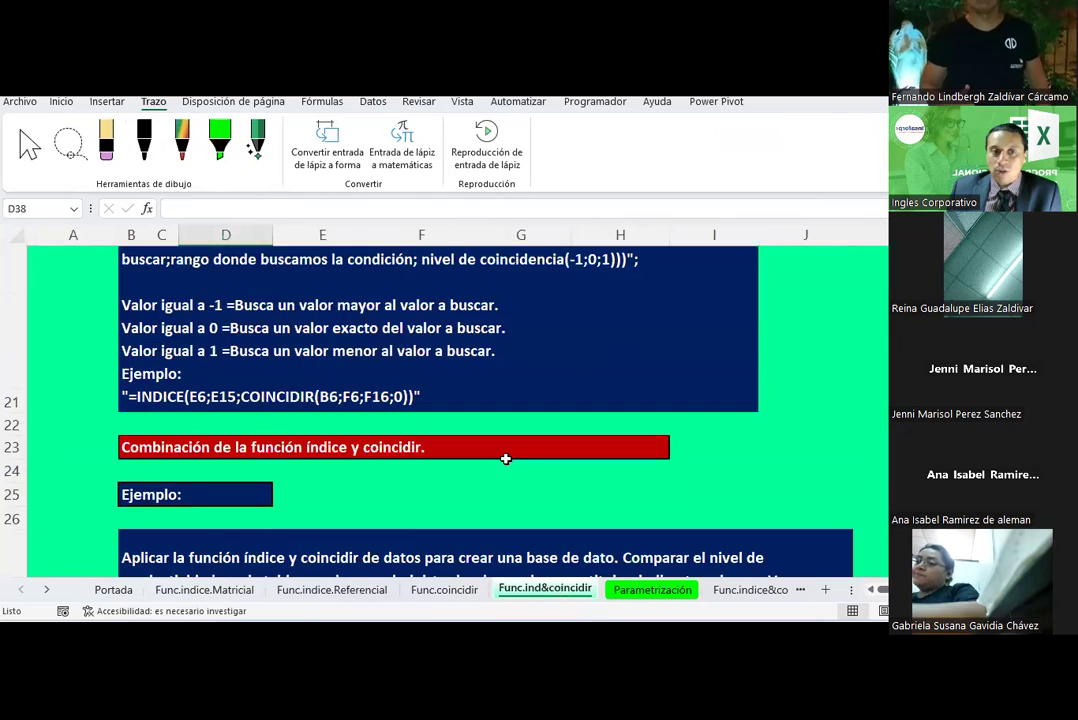
{"action": "scroll", "coordinate": [506, 459], "scroll_direction": "up", "scroll_amount": 6}
{"action": "scroll", "coordinate": [506, 459], "scroll_direction": "down", "scroll_amount": 8}
{"action": "scroll", "coordinate": [506, 459], "scroll_direction": "down", "scroll_amount": 4}
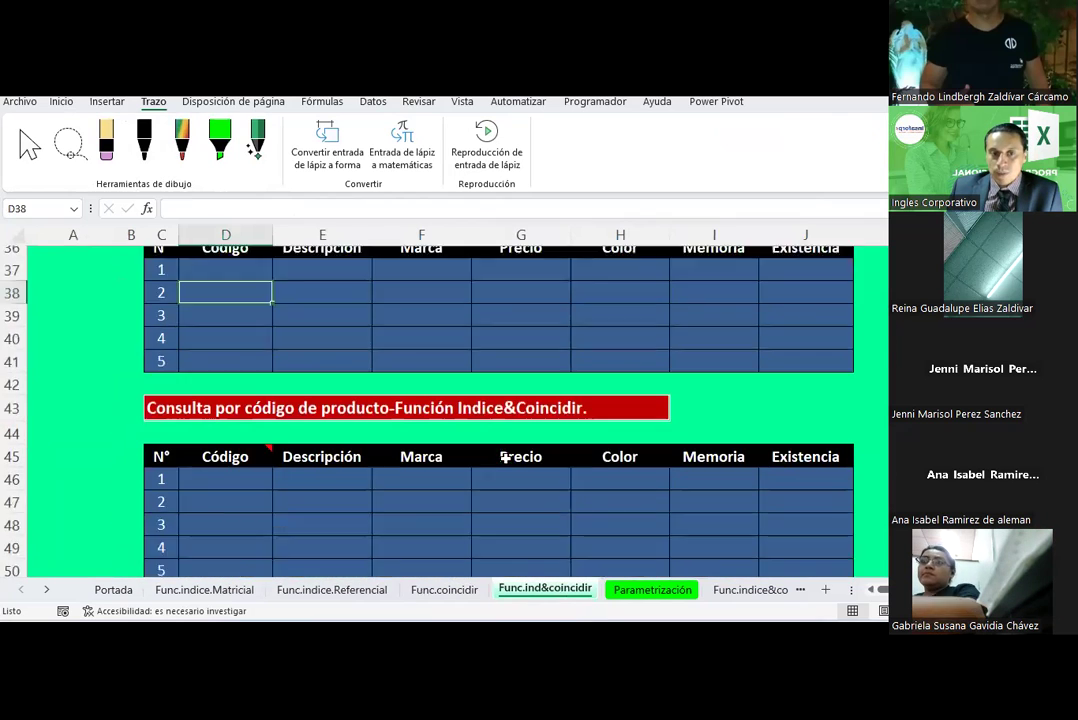
{"action": "scroll", "coordinate": [506, 459], "scroll_direction": "up", "scroll_amount": 1}
{"action": "left_click", "coordinate": [239, 339]}
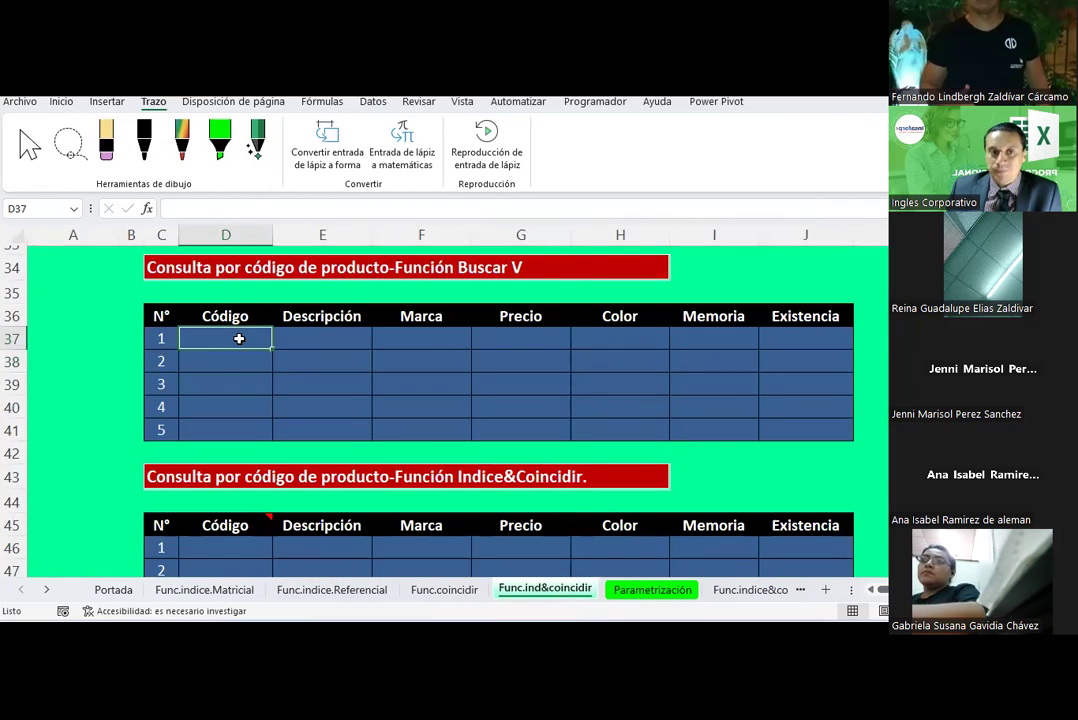
{"action": "scroll", "coordinate": [248, 385], "scroll_direction": "up", "scroll_amount": 1}
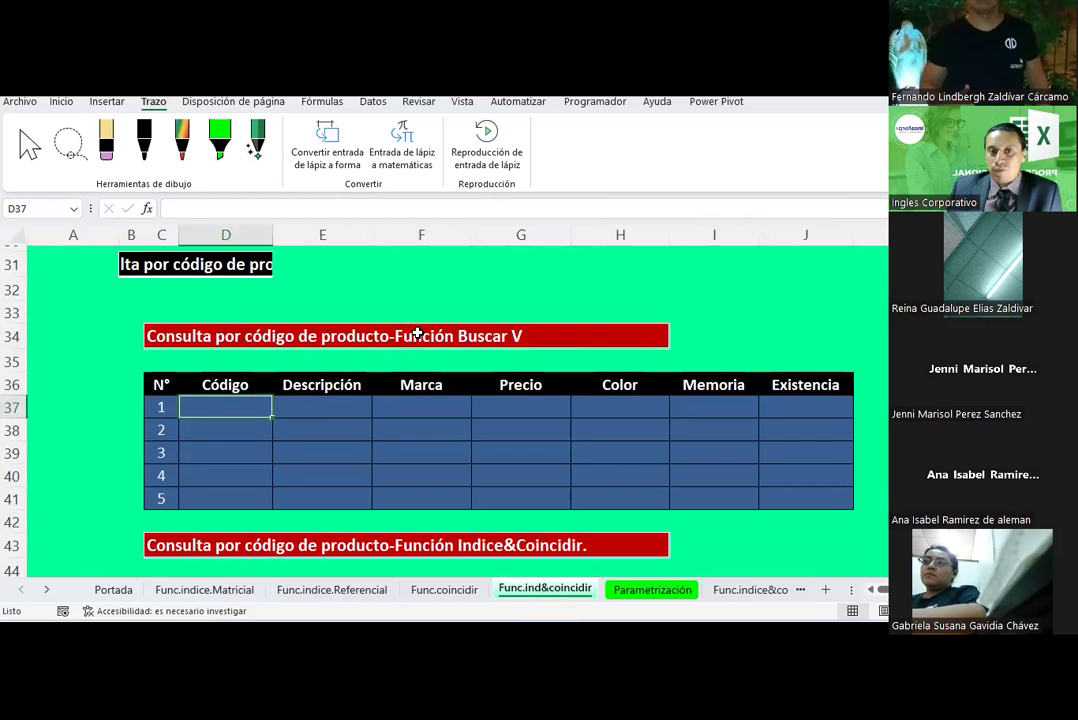
{"action": "left_click", "coordinate": [417, 334]}
{"action": "scroll", "coordinate": [417, 334], "scroll_direction": "down", "scroll_amount": 2}
{"action": "scroll", "coordinate": [417, 334], "scroll_direction": "down", "scroll_amount": 1}
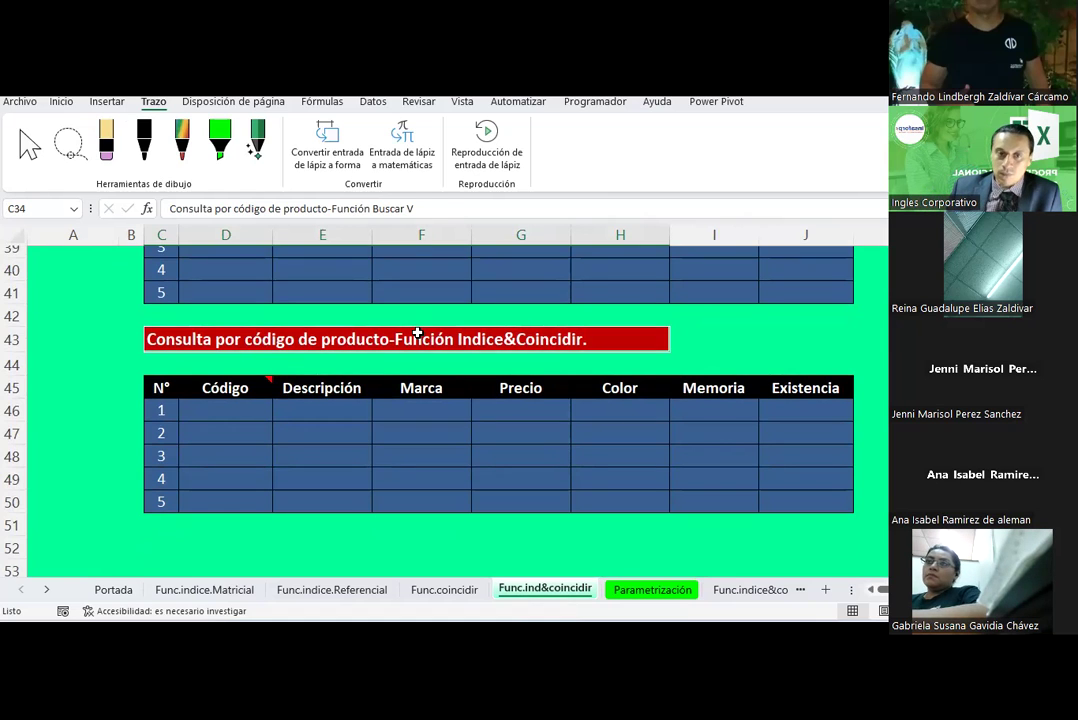
{"action": "left_click", "coordinate": [417, 334]}
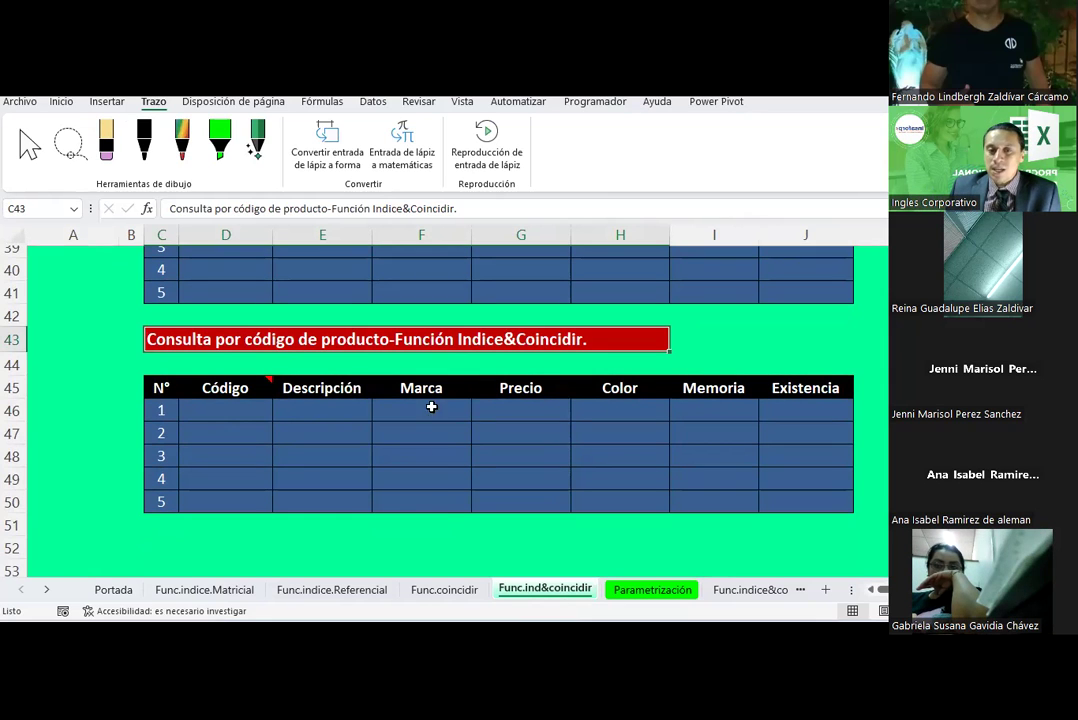
Read the note on the Código header in D45, then select the Precio header in G45.
{"action": "right_click", "coordinate": [236, 396]}
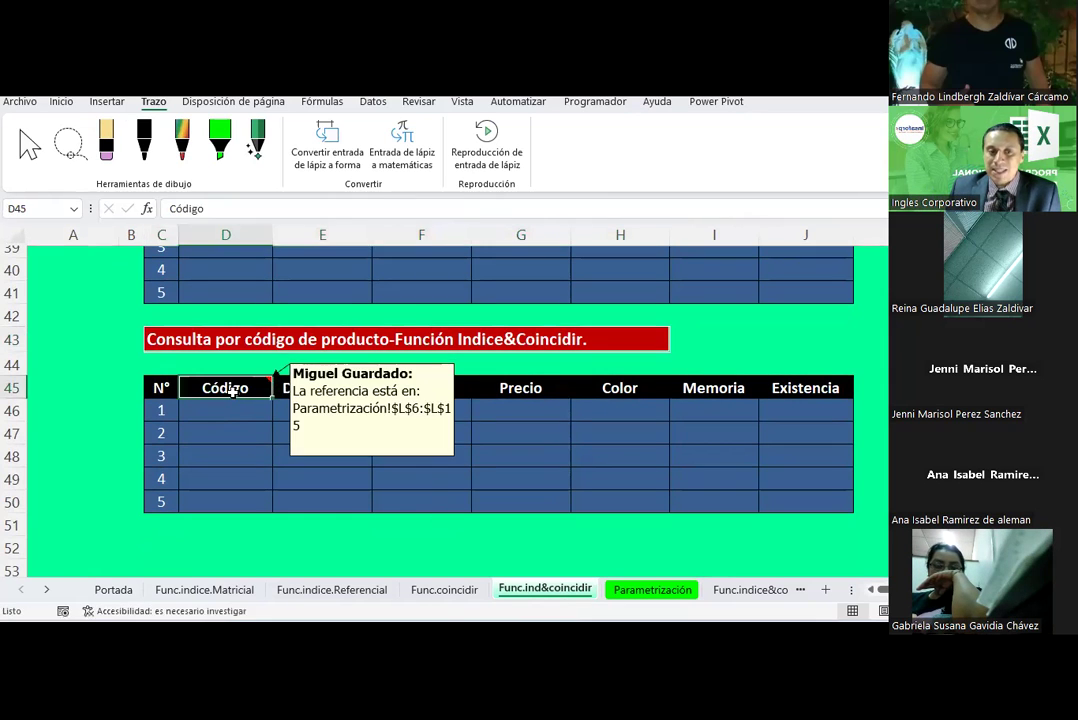
{"action": "left_click", "coordinate": [212, 431]}
{"action": "left_click", "coordinate": [216, 430]}
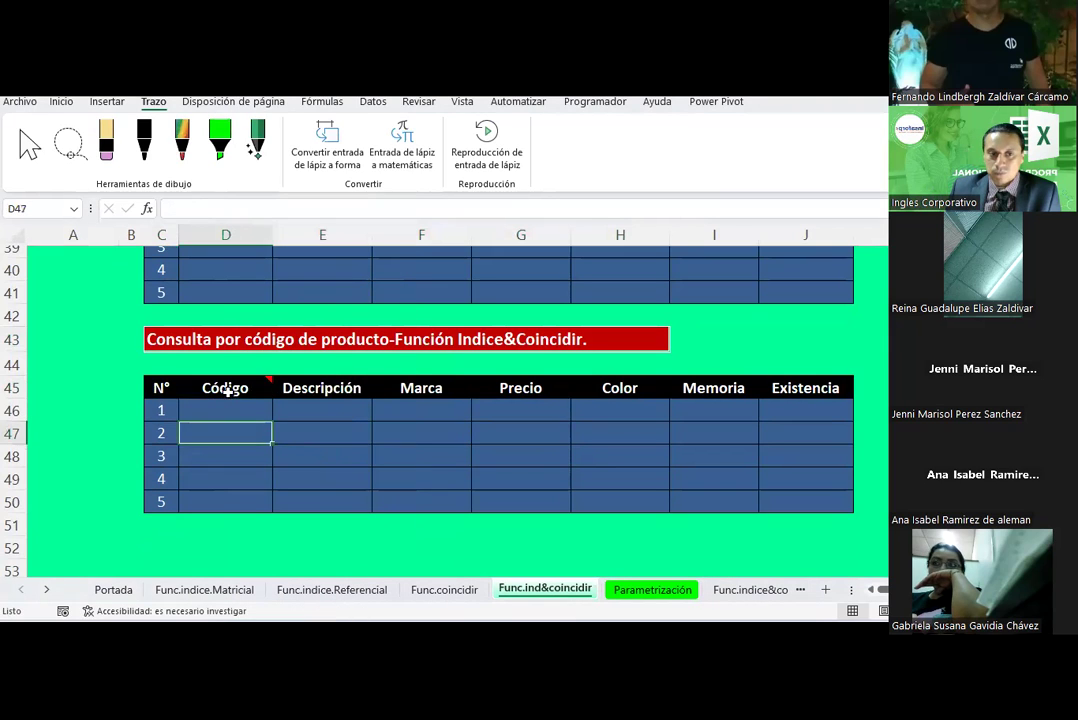
{"action": "left_click", "coordinate": [229, 390]}
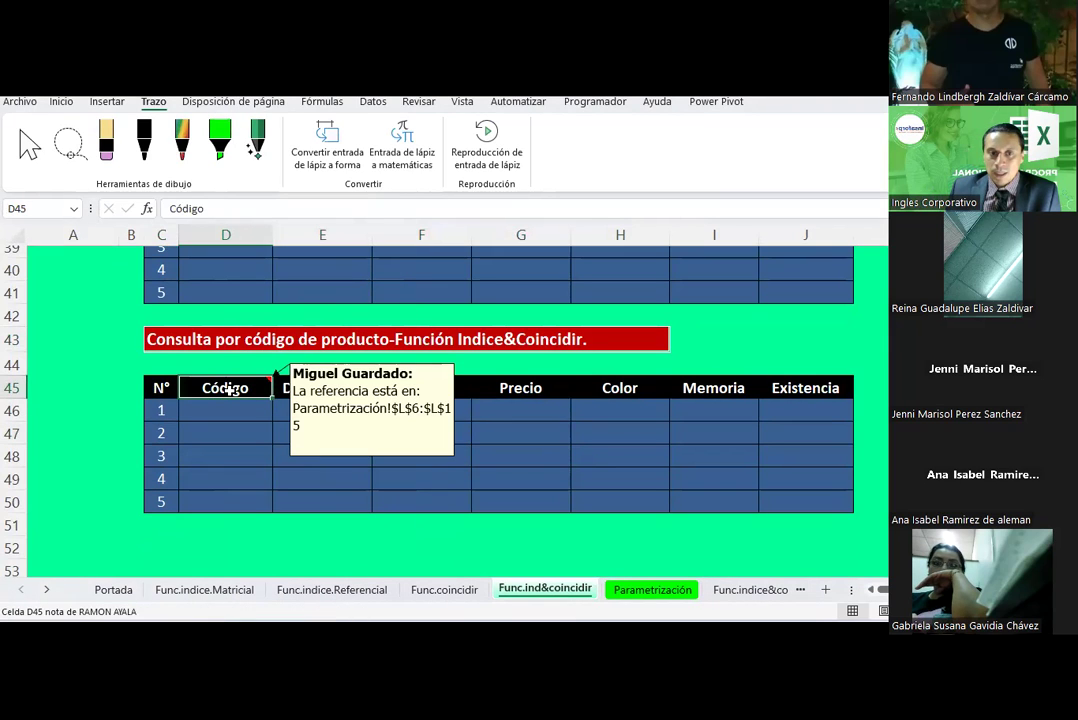
{"action": "left_click", "coordinate": [218, 417]}
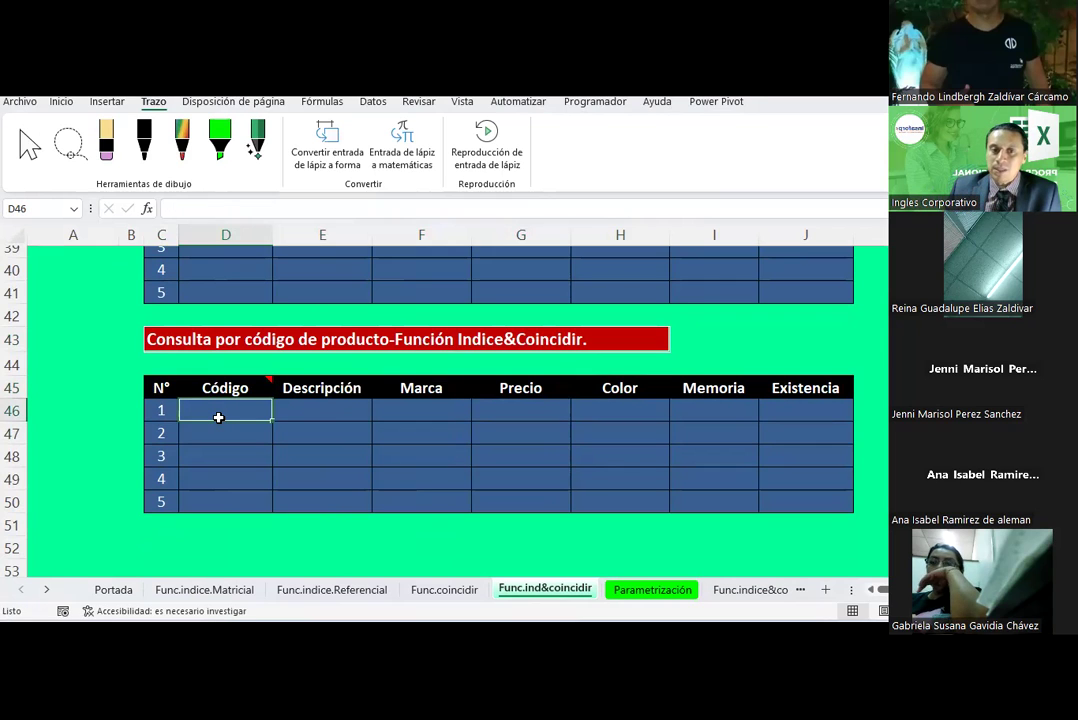
{"action": "left_click", "coordinate": [222, 390]}
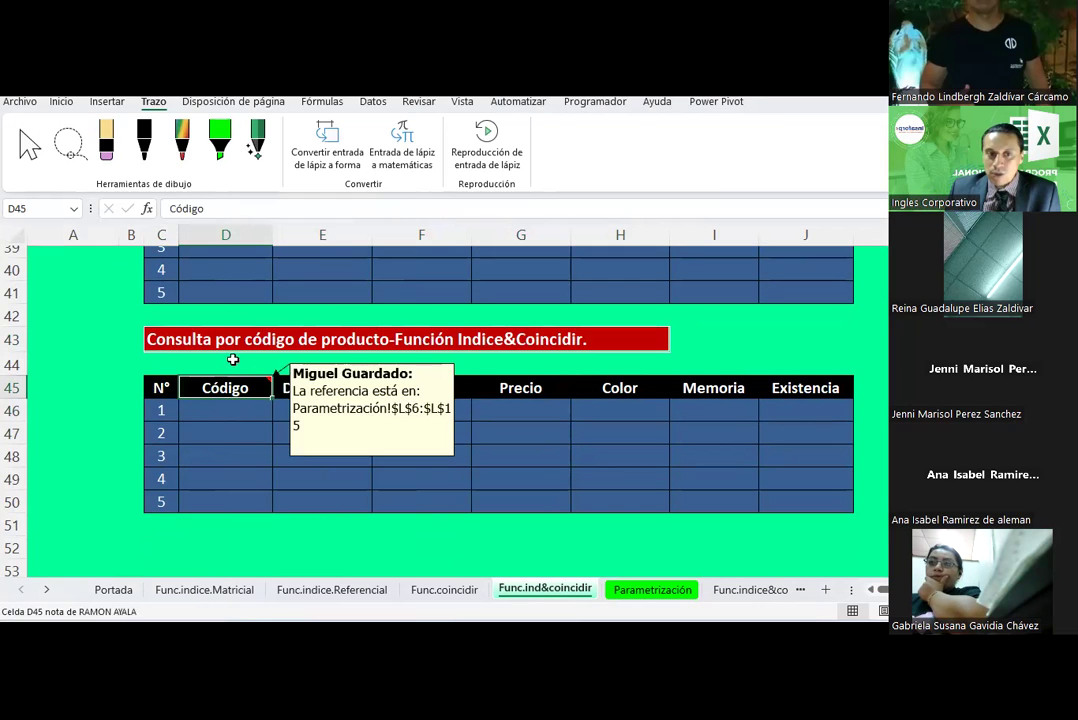
{"action": "mouse_move", "coordinate": [224, 392]}
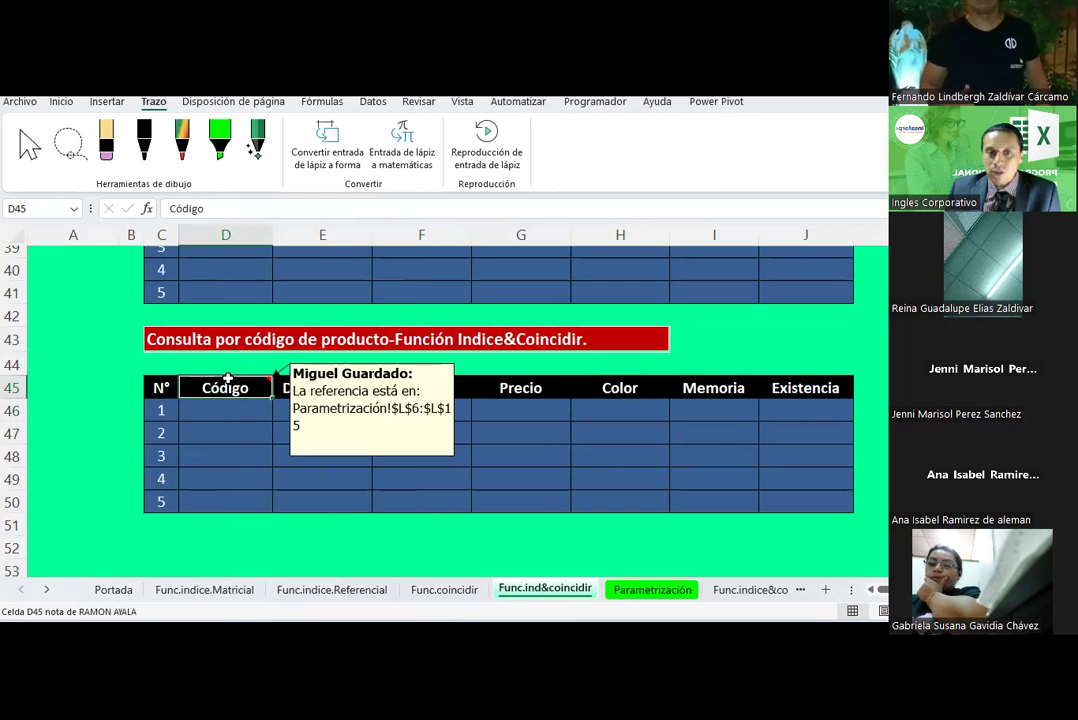
{"action": "left_click", "coordinate": [520, 388]}
Move the Código header from D45 onto G45, replacing Precio.
{"action": "left_click", "coordinate": [228, 368]}
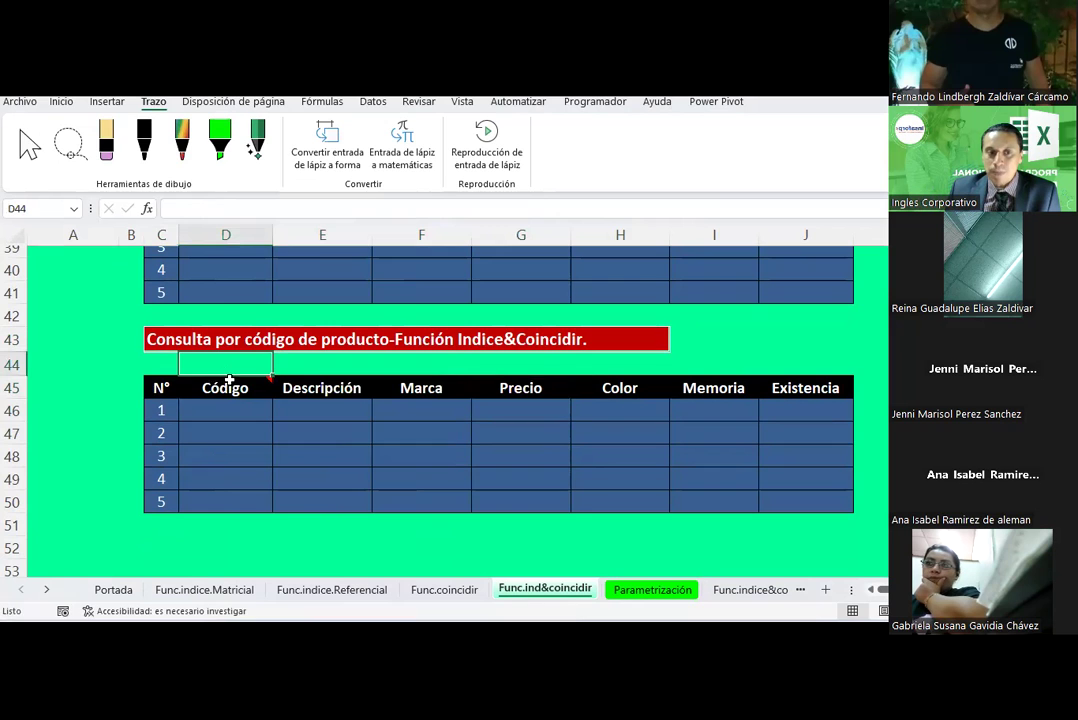
{"action": "left_click", "coordinate": [229, 388]}
{"action": "left_click_drag", "start_coordinate": [229, 380], "coordinate": [540, 396]}
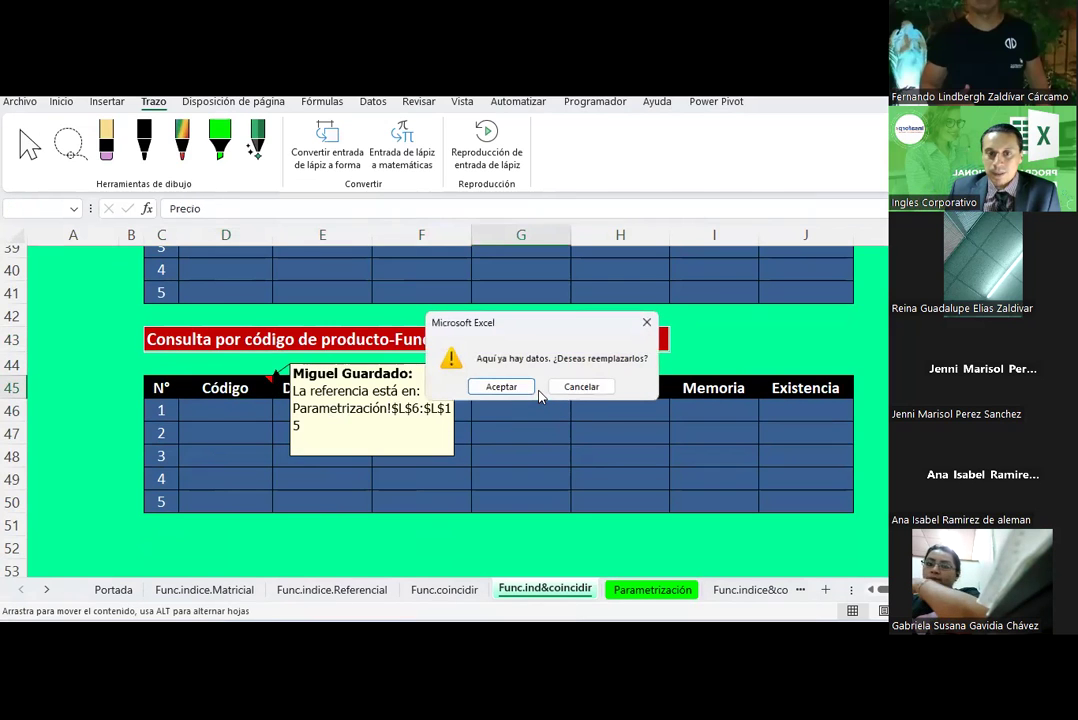
{"action": "left_click", "coordinate": [522, 386]}
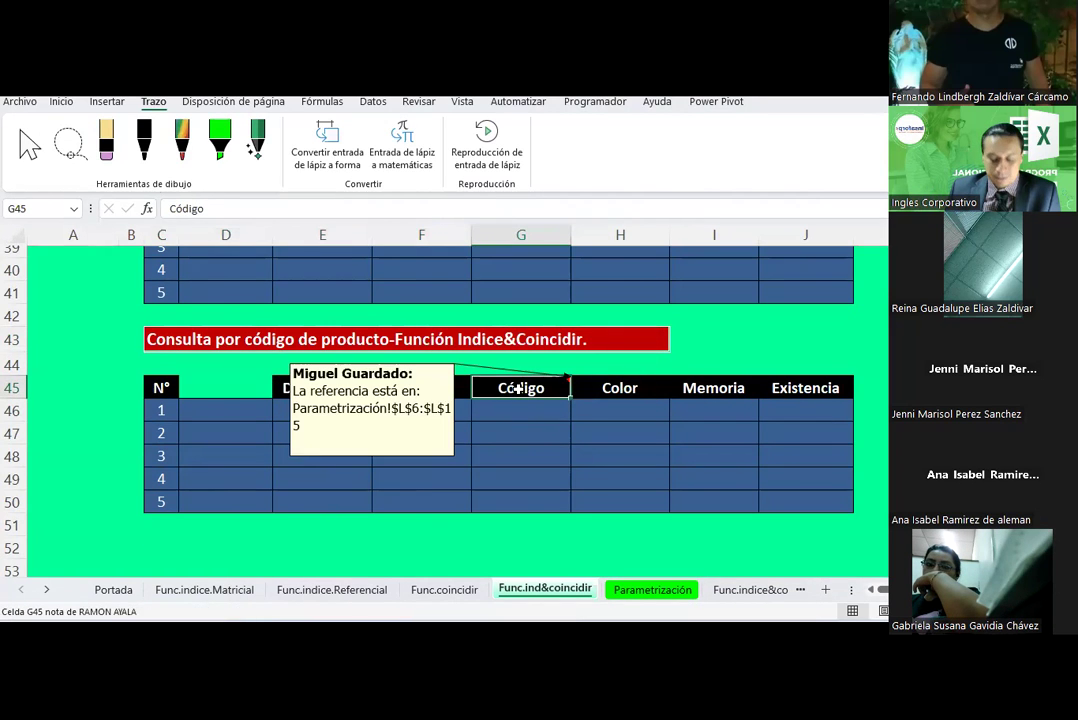
Enter Precio as the new header in D45.
{"action": "key", "text": "ctrl+c"}
{"action": "left_click", "coordinate": [243, 388]}
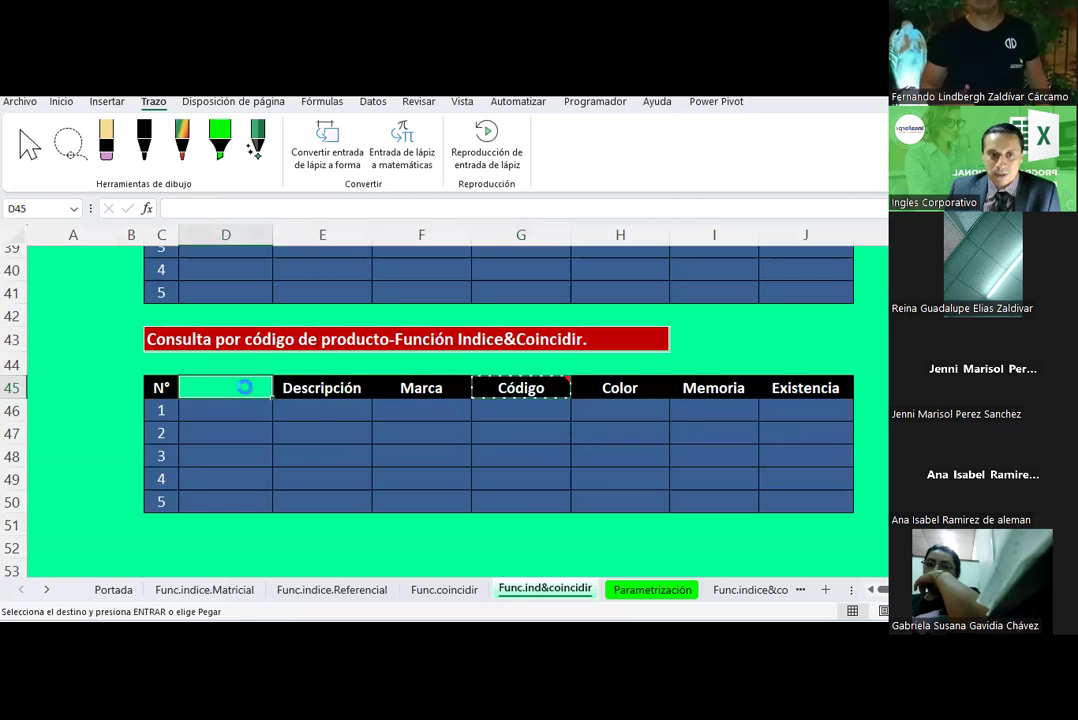
{"action": "key", "text": "ctrl+v"}
{"action": "type", "text": "Precio"}
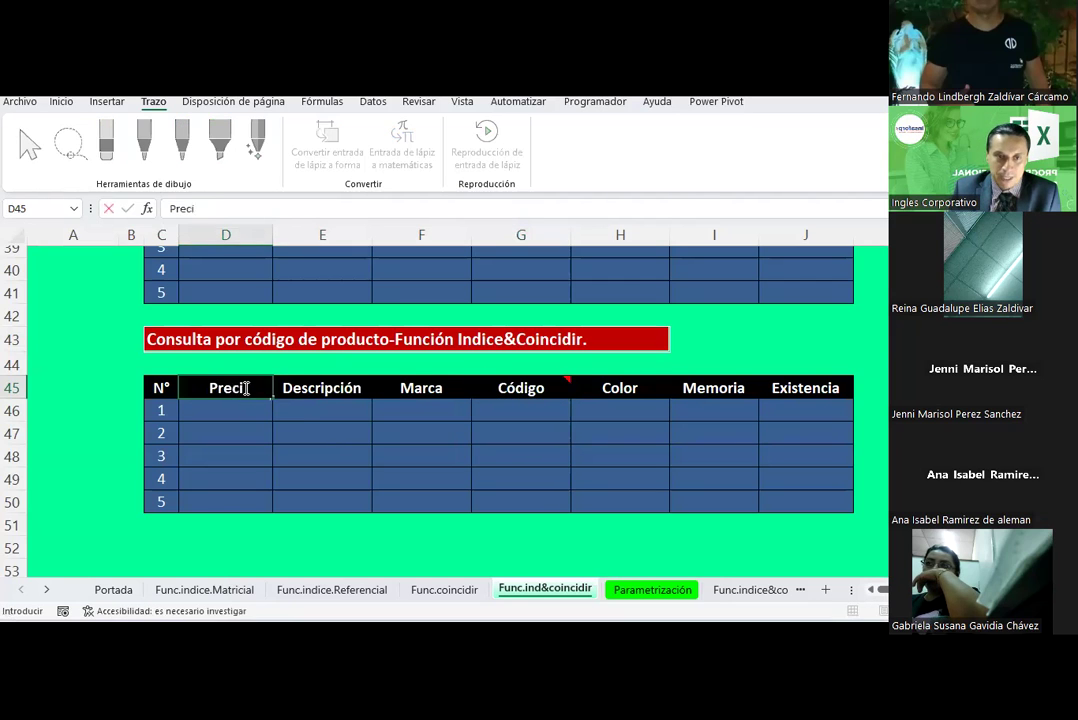
{"action": "key", "text": "Return"}
{"action": "right_click", "coordinate": [247, 394]}
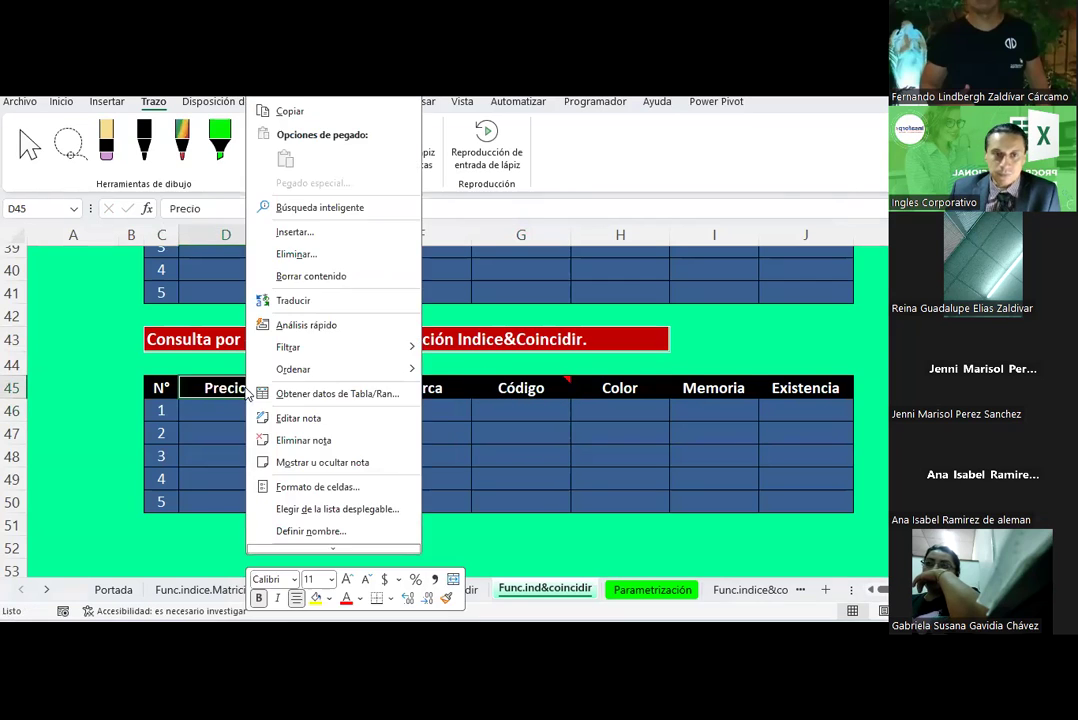
{"action": "left_click", "coordinate": [337, 457]}
Select the Código entry cells G46:G50.
{"action": "left_click", "coordinate": [516, 388]}
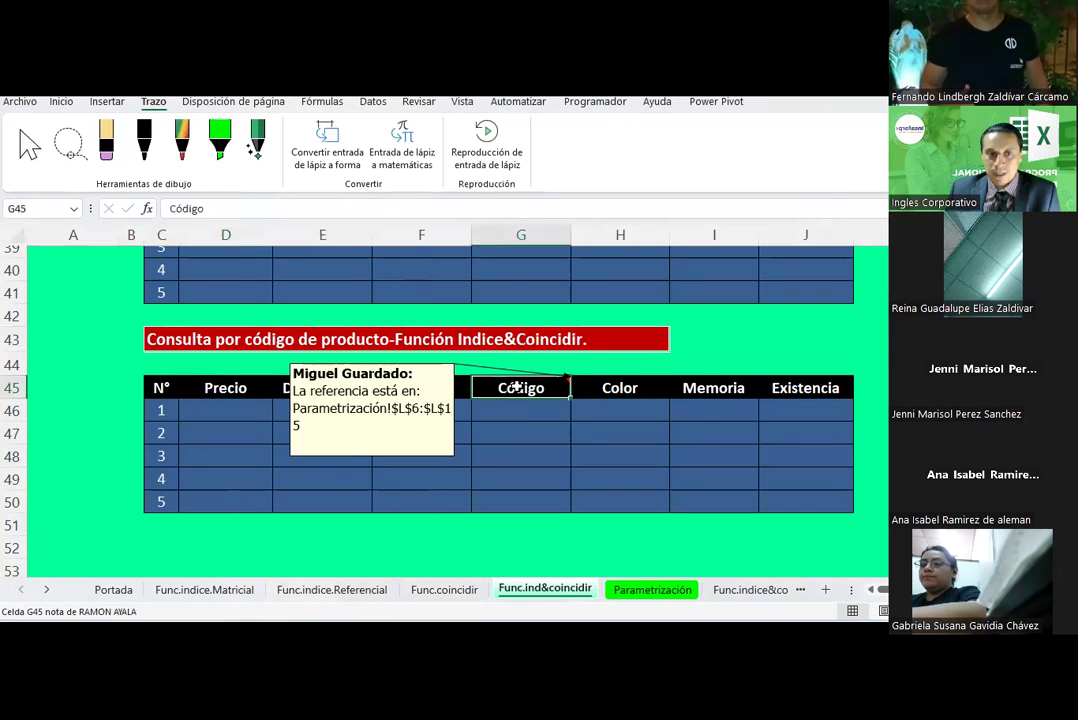
{"action": "mouse_move", "coordinate": [519, 388]}
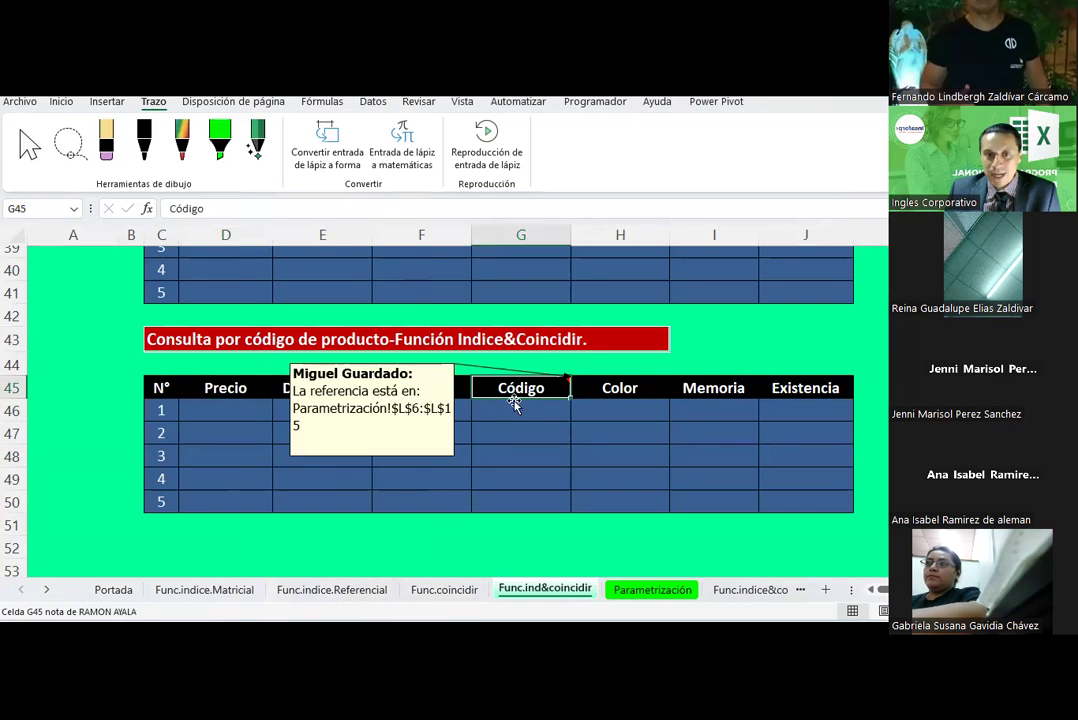
{"action": "left_click_drag", "start_coordinate": [514, 402], "coordinate": [515, 496]}
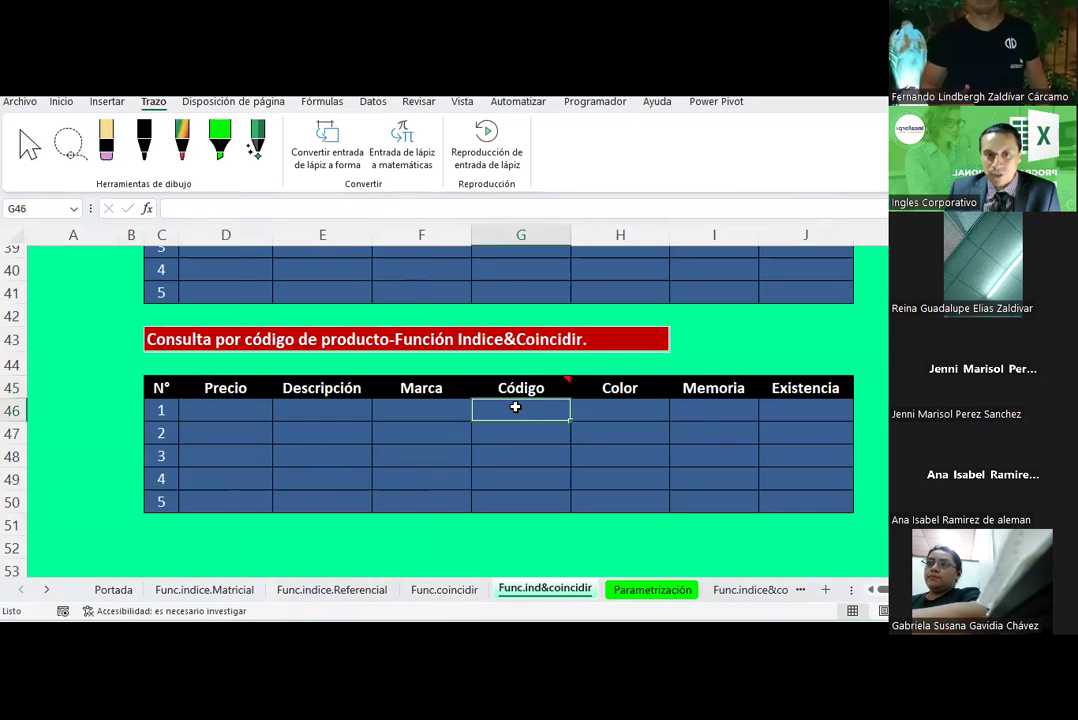
{"action": "left_click", "coordinate": [61, 101]}
{"action": "left_click", "coordinate": [211, 157]}
{"action": "left_click", "coordinate": [627, 465]}
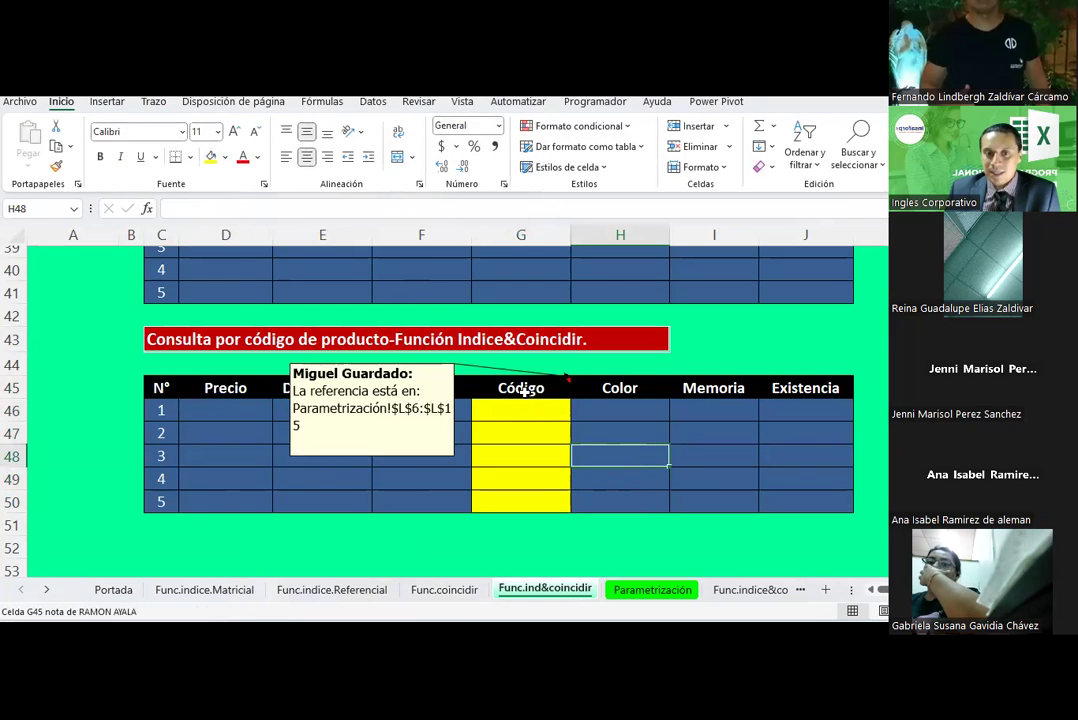
{"action": "left_click_drag", "start_coordinate": [524, 393], "coordinate": [529, 498]}
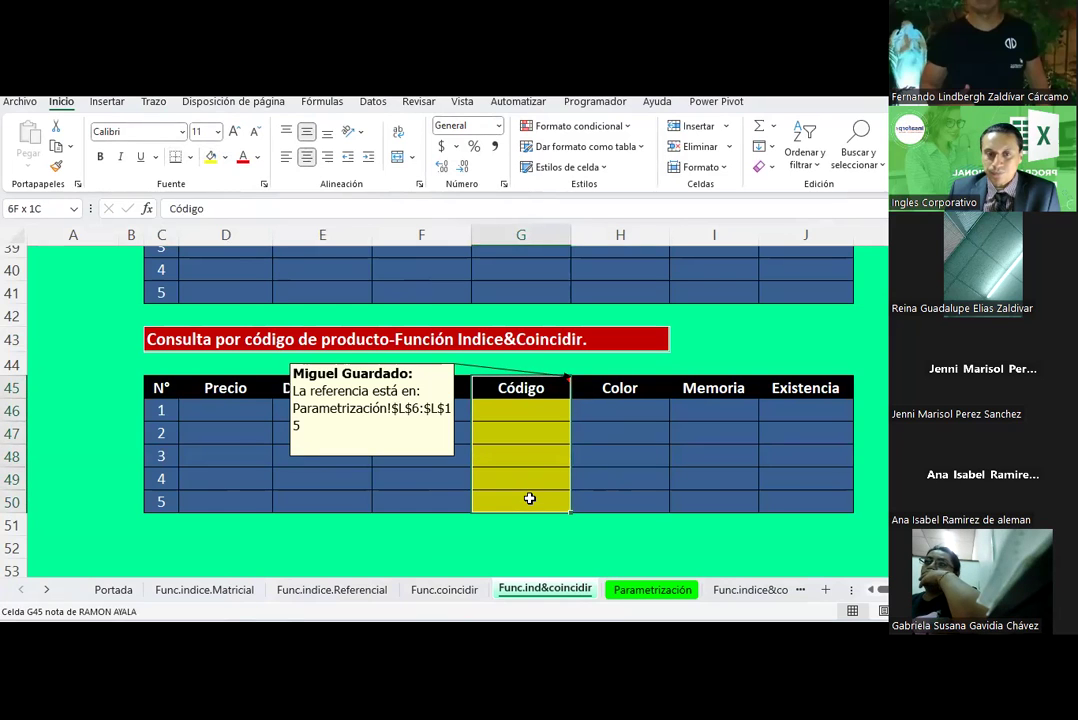
{"action": "left_click_drag", "start_coordinate": [225, 392], "coordinate": [243, 505]}
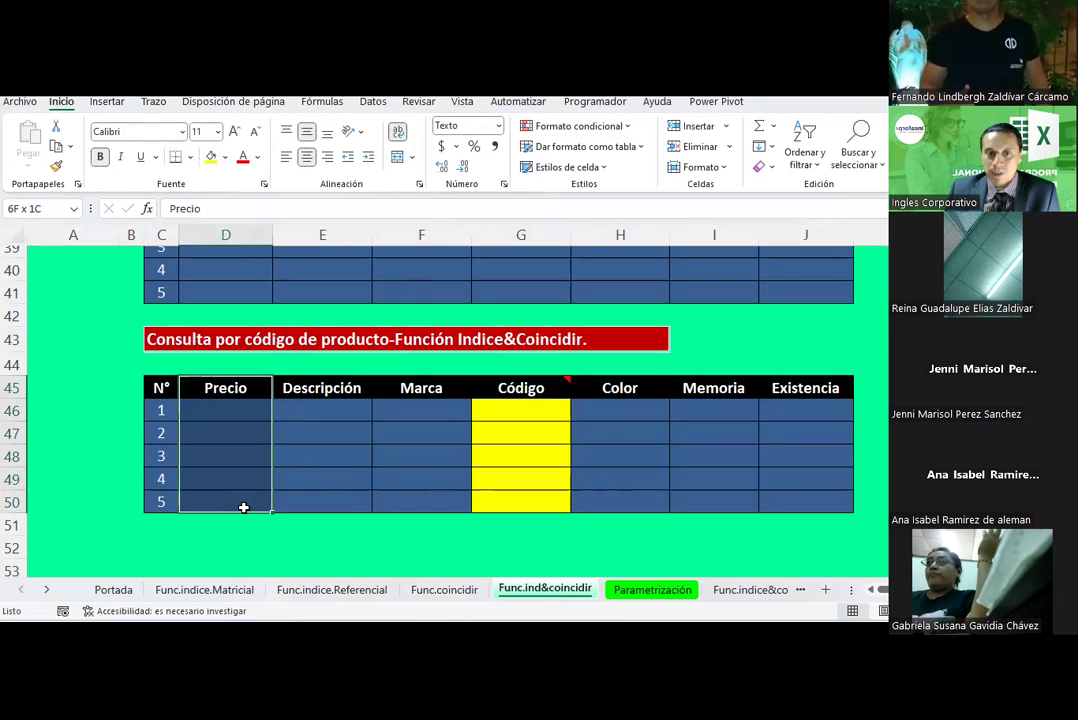
{"action": "left_click", "coordinate": [544, 410]}
{"action": "scroll", "coordinate": [544, 410], "scroll_direction": "up", "scroll_amount": 1}
{"action": "scroll", "coordinate": [544, 410], "scroll_direction": "down", "scroll_amount": 2}
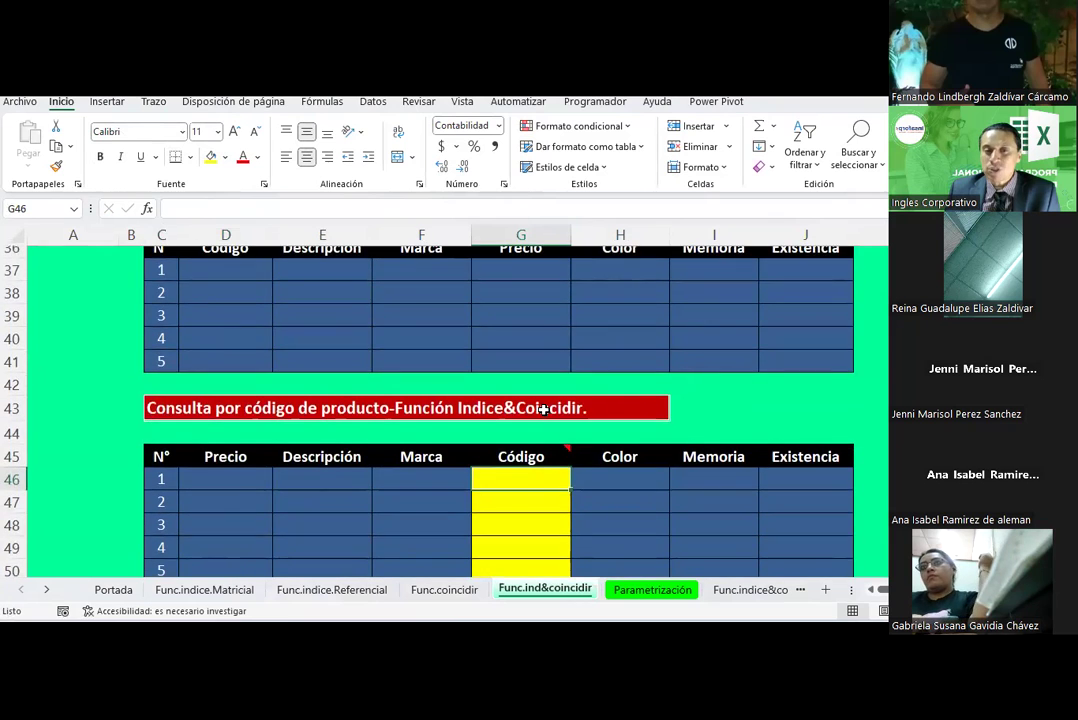
{"action": "scroll", "coordinate": [544, 410], "scroll_direction": "up", "scroll_amount": 2}
{"action": "scroll", "coordinate": [544, 410], "scroll_direction": "up", "scroll_amount": 1}
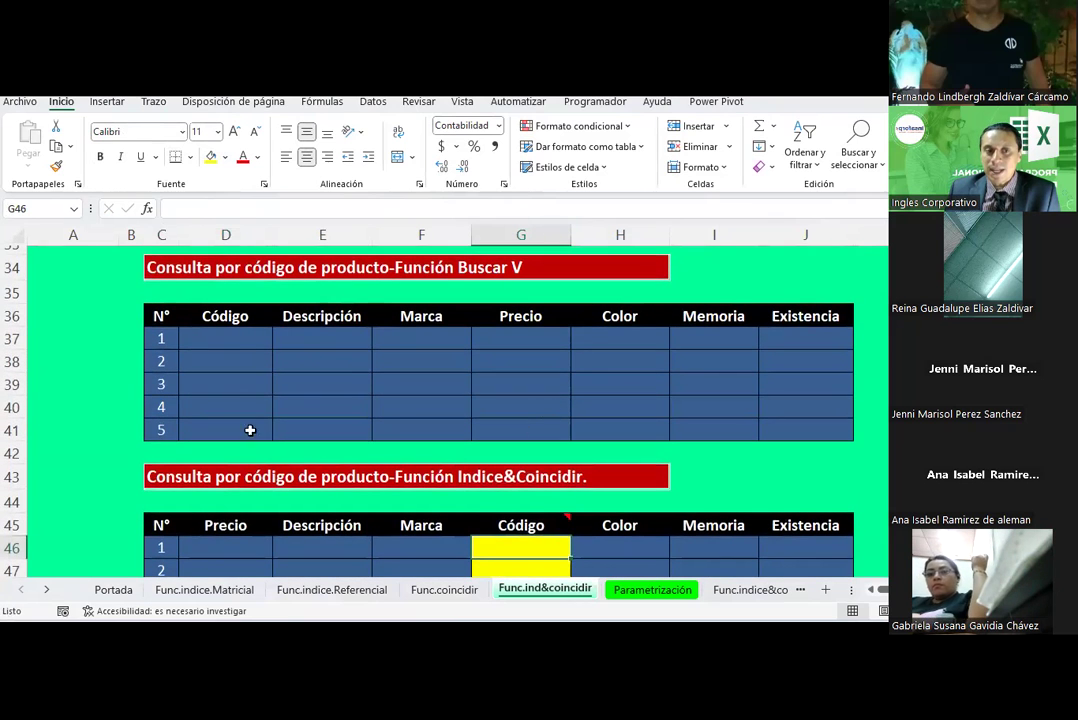
{"action": "scroll", "coordinate": [553, 510], "scroll_direction": "down", "scroll_amount": 2}
{"action": "left_click_drag", "start_coordinate": [539, 409], "coordinate": [532, 501]}
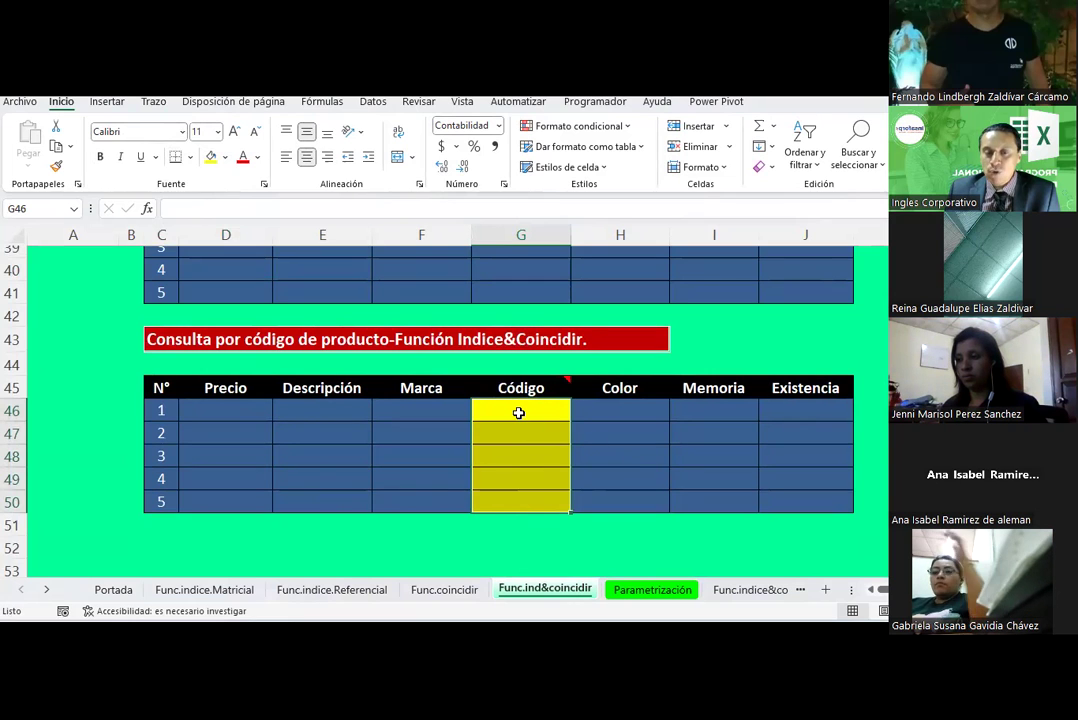
{"action": "left_click", "coordinate": [455, 407]}
{"action": "left_click", "coordinate": [301, 404]}
{"action": "left_click", "coordinate": [190, 404]}
{"action": "left_click", "coordinate": [344, 416]}
{"action": "left_click", "coordinate": [531, 412]}
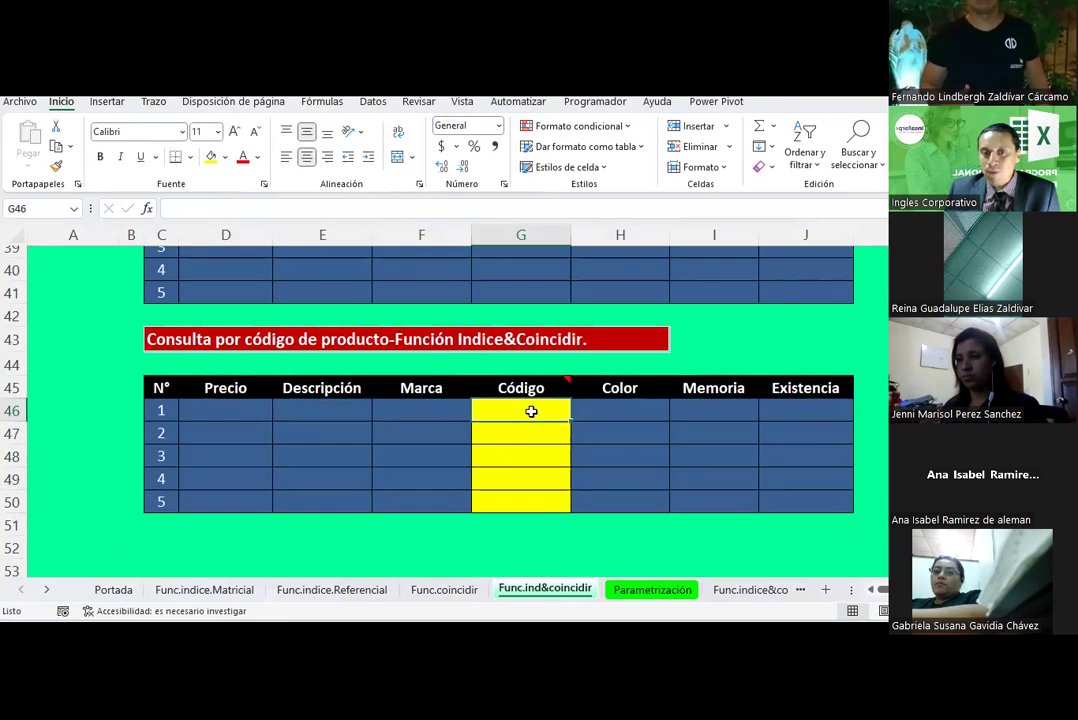
{"action": "left_click_drag", "start_coordinate": [531, 412], "coordinate": [799, 404]}
{"action": "scroll", "coordinate": [553, 421], "scroll_direction": "up", "scroll_amount": 2}
{"action": "scroll", "coordinate": [553, 425], "scroll_direction": "down", "scroll_amount": 2}
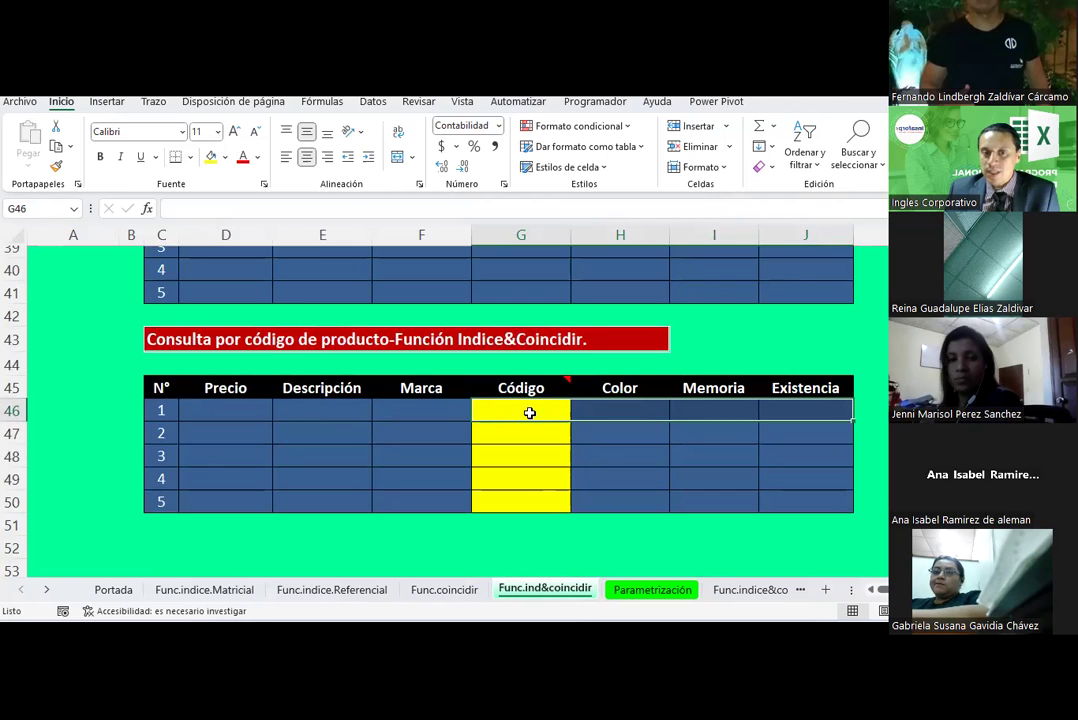
{"action": "left_click_drag", "start_coordinate": [530, 412], "coordinate": [547, 508]}
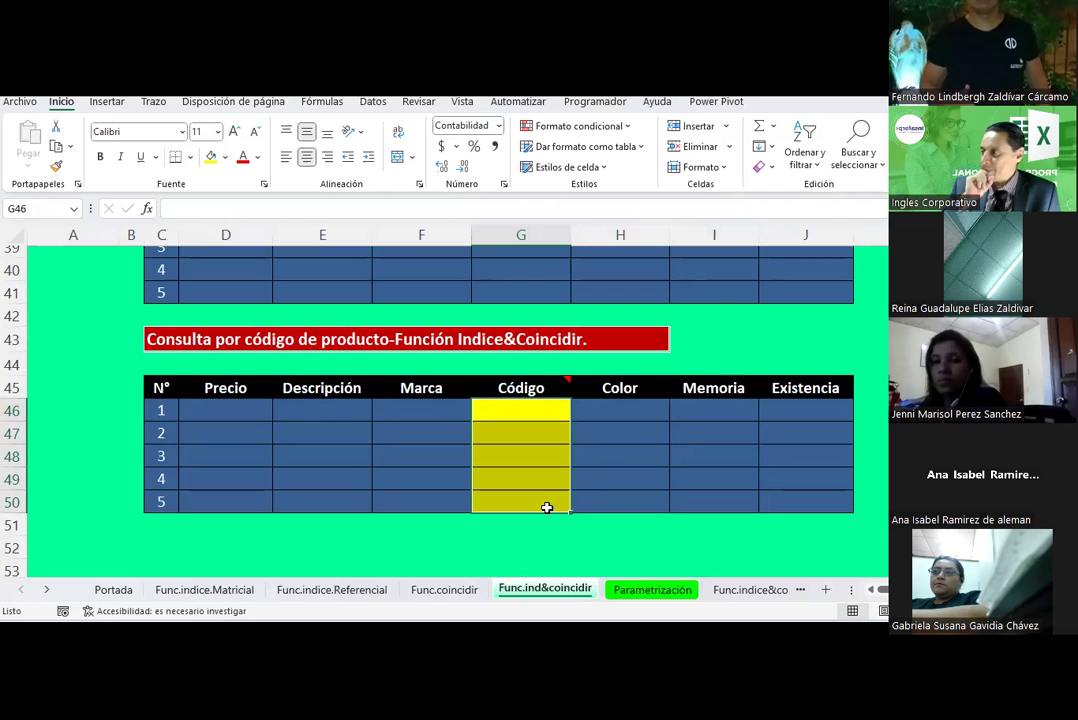
{"action": "left_click_drag", "start_coordinate": [518, 395], "coordinate": [523, 508]}
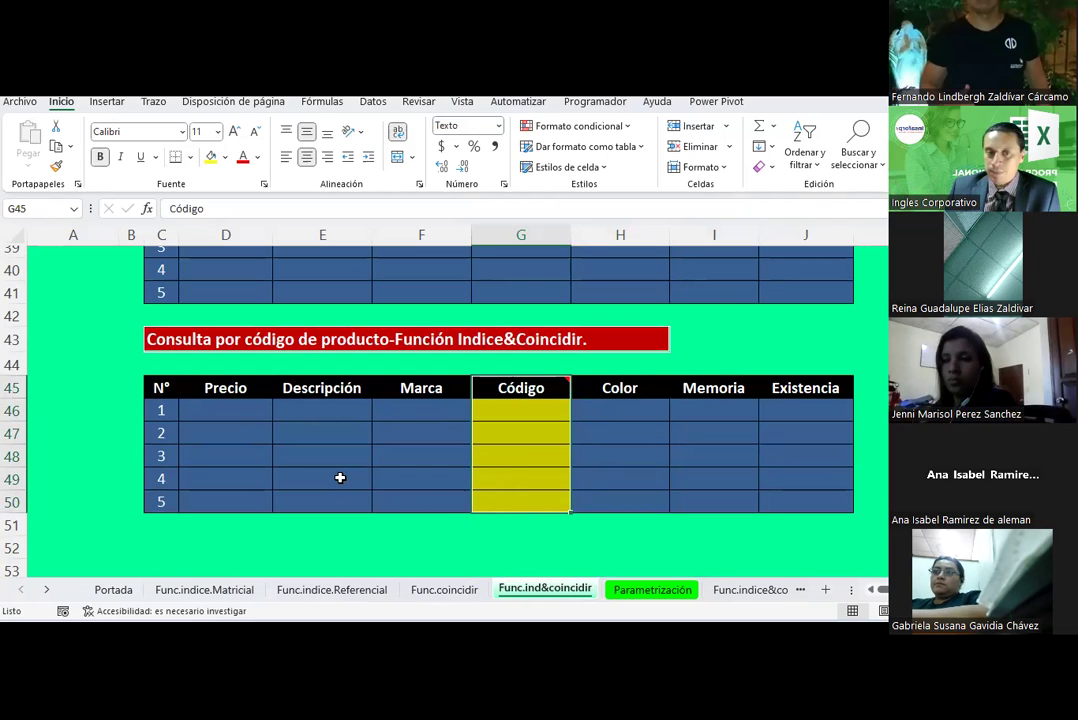
{"action": "scroll", "coordinate": [340, 478], "scroll_direction": "up", "scroll_amount": 2}
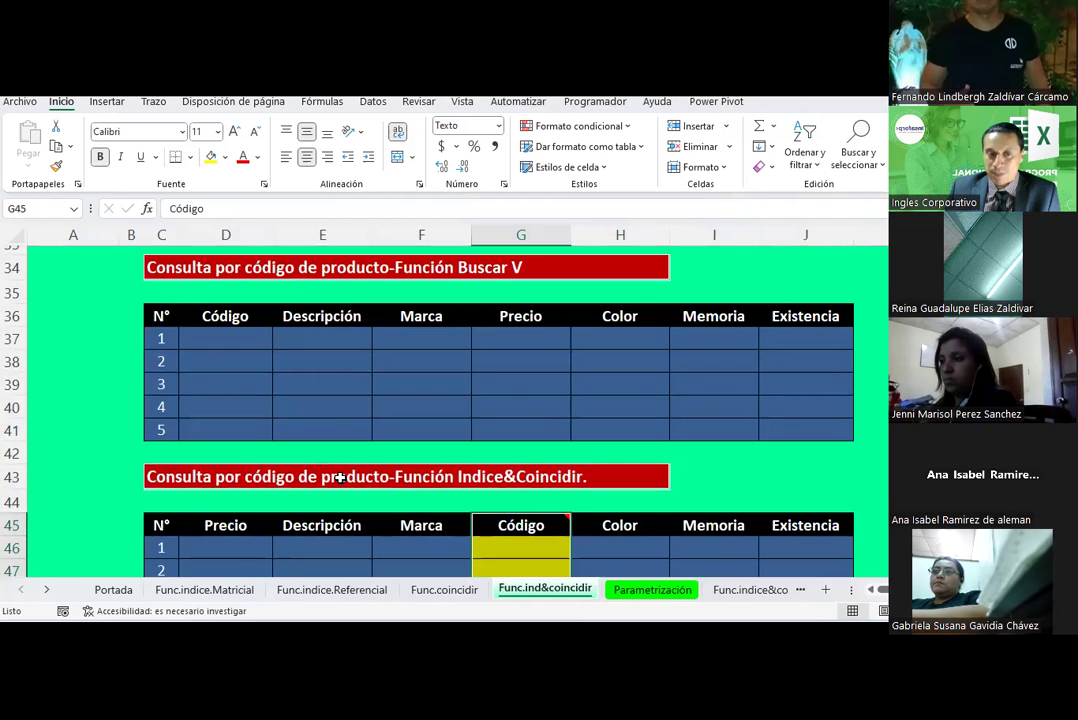
{"action": "left_click", "coordinate": [255, 343]}
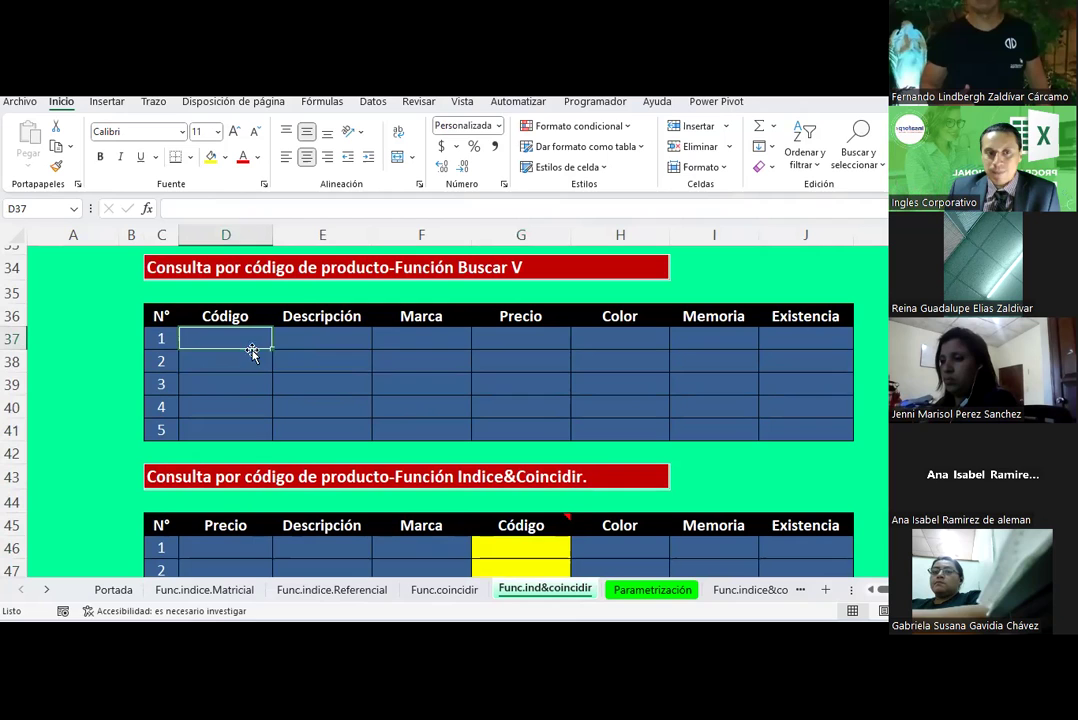
{"action": "left_click", "coordinate": [330, 340]}
{"action": "left_click", "coordinate": [410, 338]}
{"action": "left_click", "coordinate": [530, 342]}
{"action": "left_click", "coordinate": [640, 339]}
{"action": "left_click", "coordinate": [707, 338]}
{"action": "left_click", "coordinate": [811, 345]}
{"action": "left_click", "coordinate": [217, 339]}
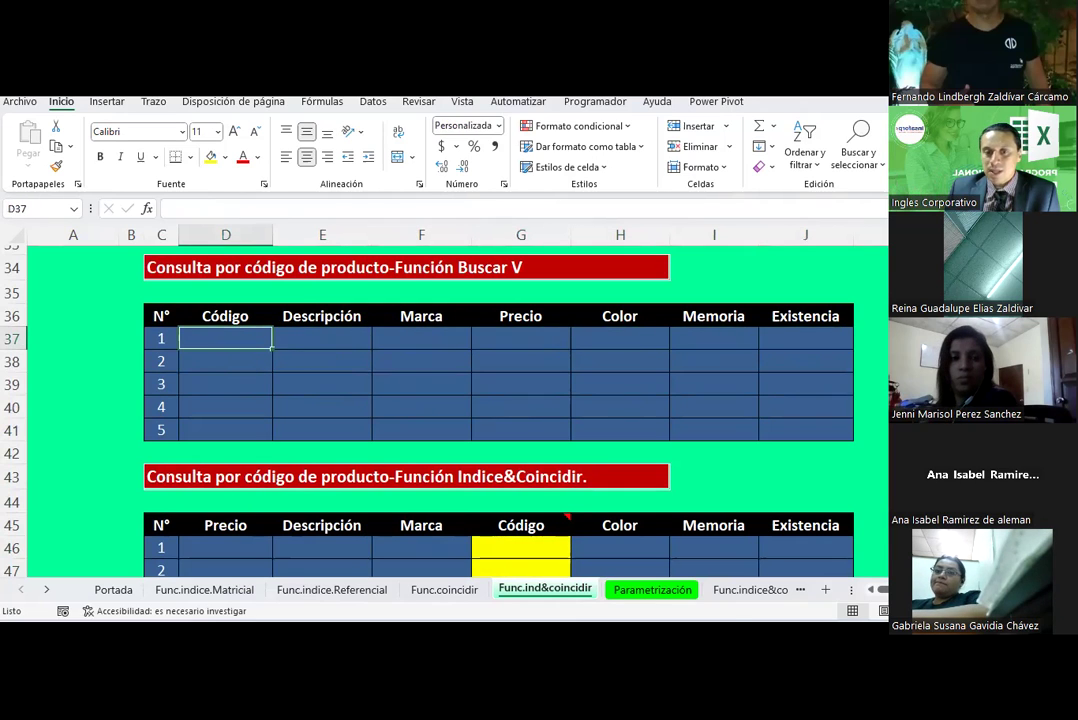
{"action": "left_click", "coordinate": [654, 591]}
{"action": "scroll", "coordinate": [554, 371], "scroll_direction": "up", "scroll_amount": 1}
{"action": "scroll", "coordinate": [554, 371], "scroll_direction": "down", "scroll_amount": 2}
{"action": "scroll", "coordinate": [554, 371], "scroll_direction": "down", "scroll_amount": 3}
{"action": "scroll", "coordinate": [554, 371], "scroll_direction": "up", "scroll_amount": 2}
{"action": "scroll", "coordinate": [554, 371], "scroll_direction": "up", "scroll_amount": 2}
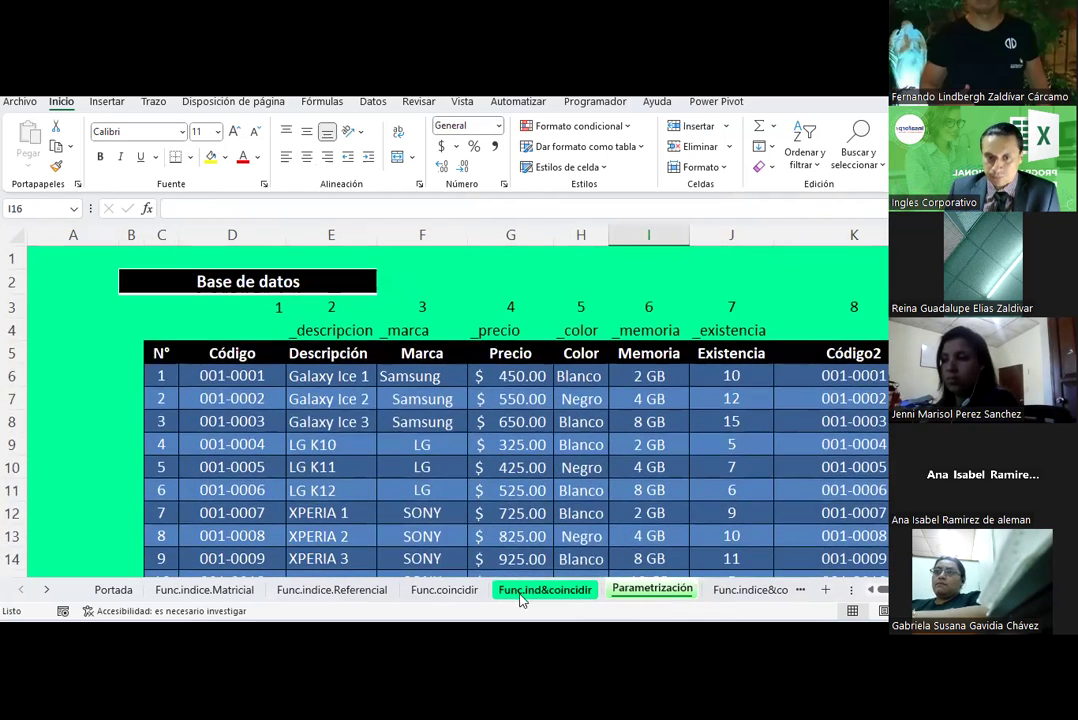
{"action": "left_click", "coordinate": [557, 590]}
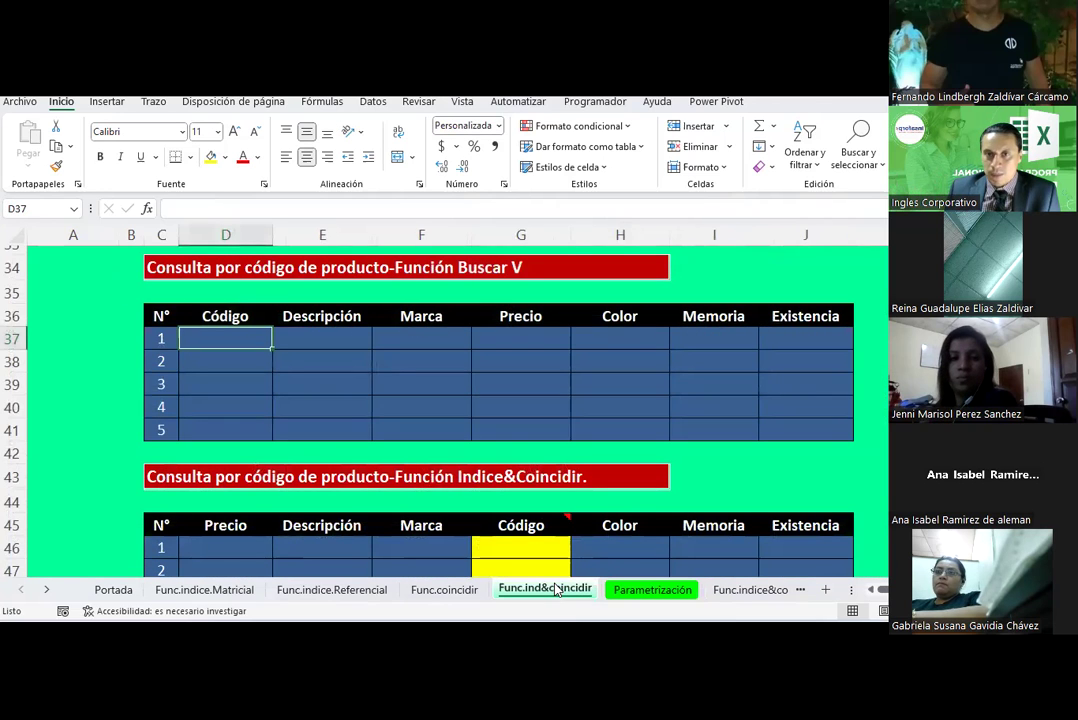
{"action": "left_click", "coordinate": [668, 592]}
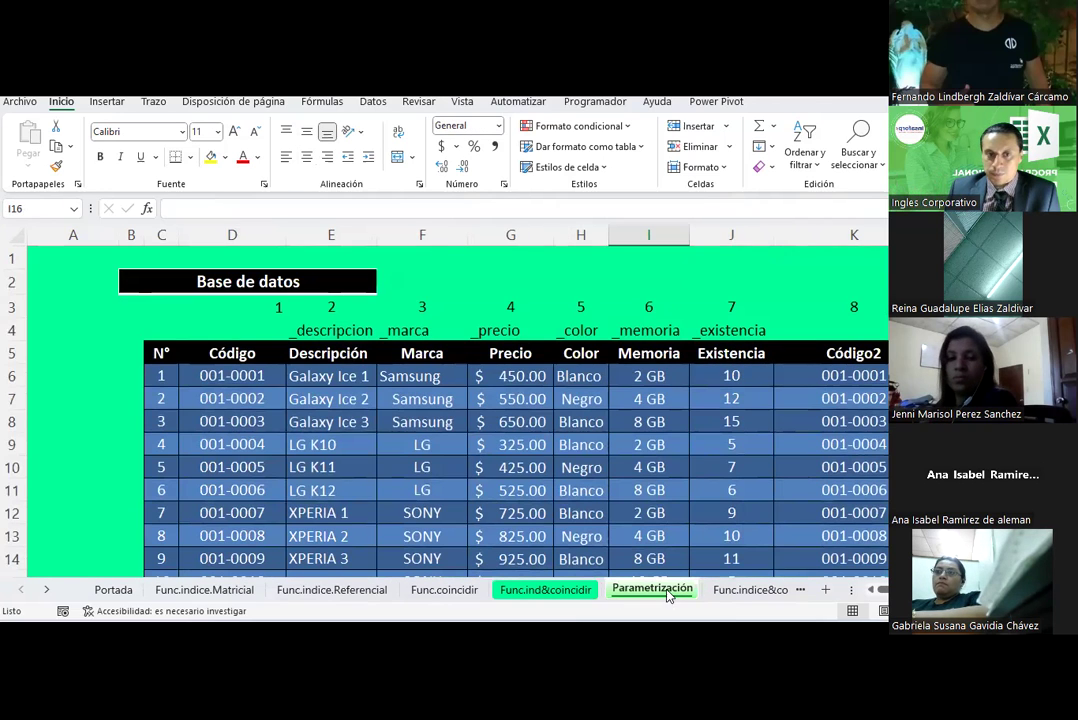
{"action": "scroll", "coordinate": [600, 469], "scroll_direction": "down", "scroll_amount": 2}
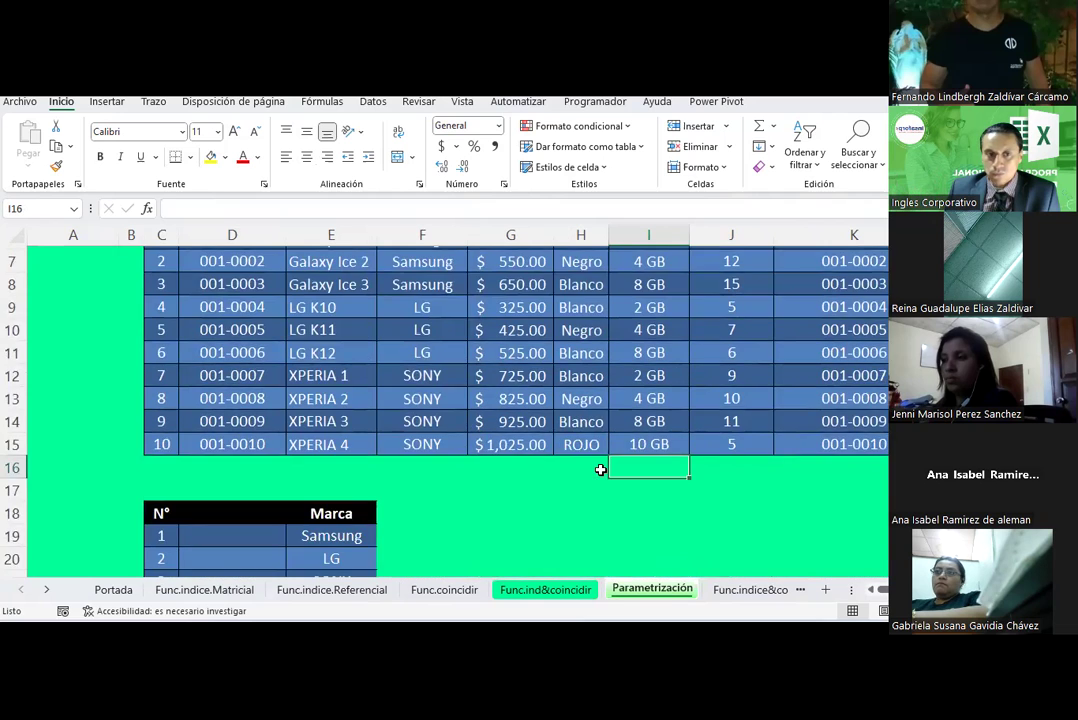
{"action": "scroll", "coordinate": [600, 469], "scroll_direction": "up", "scroll_amount": 1}
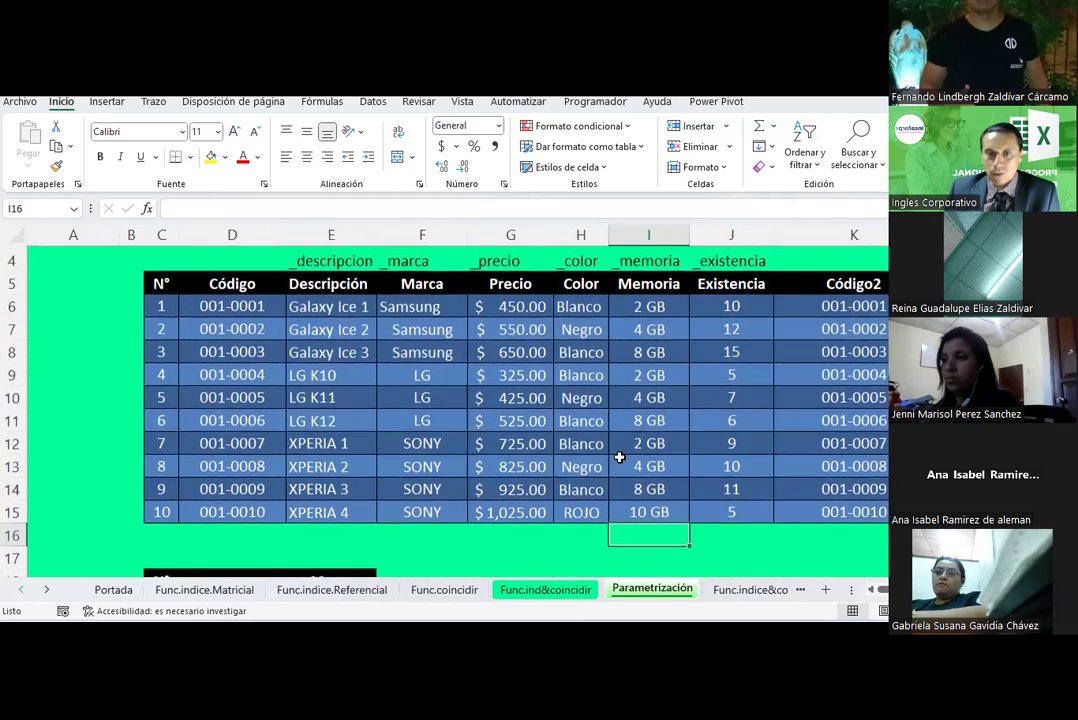
{"action": "left_click", "coordinate": [845, 301]}
{"action": "left_click", "coordinate": [231, 307]}
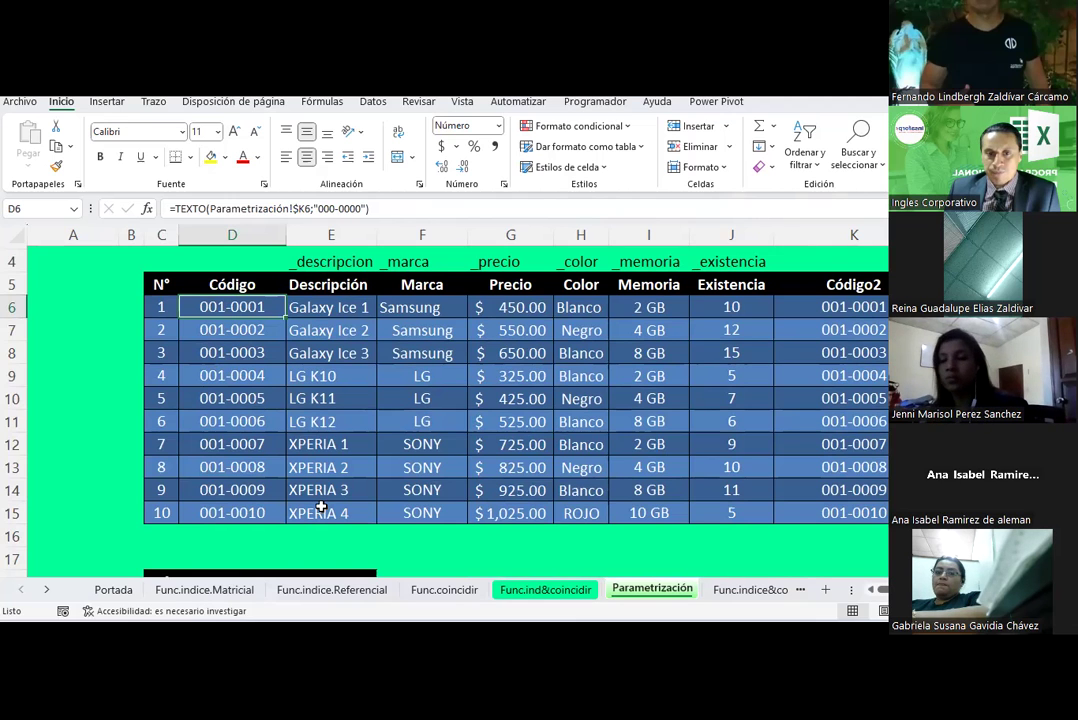
{"action": "left_click", "coordinate": [545, 589]}
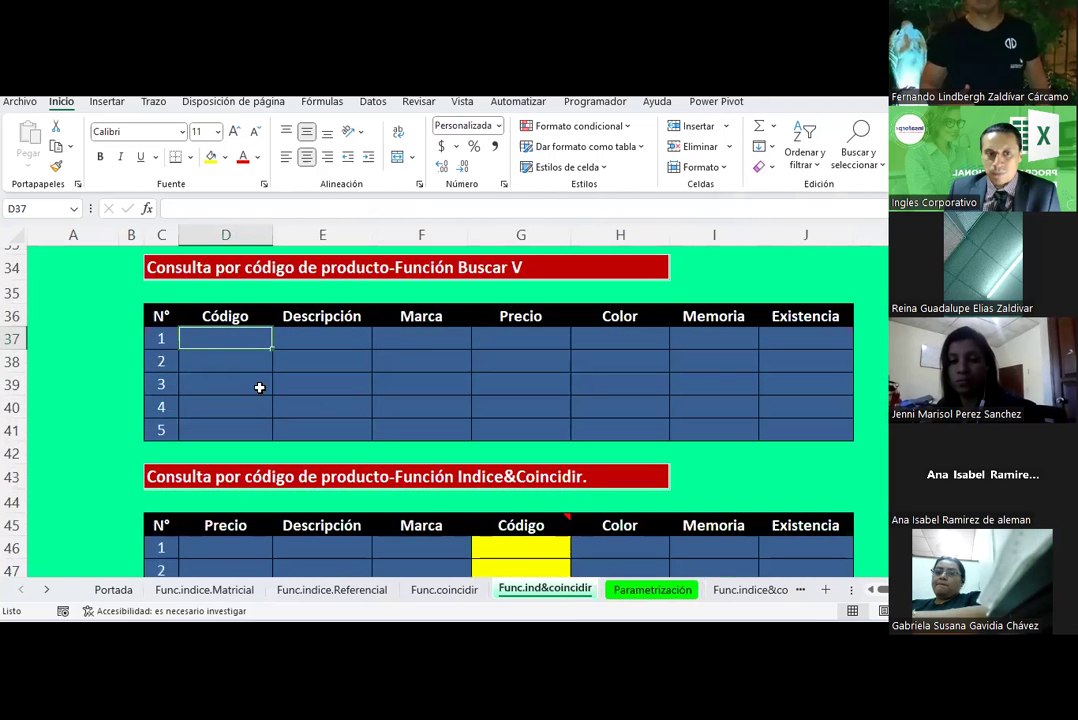
Add a list validation sourced from Parametrización!$D$6:$D$15 to D37 and fill it down to D41.
{"action": "left_click", "coordinate": [371, 102]}
{"action": "left_click", "coordinate": [736, 167]}
{"action": "left_click", "coordinate": [750, 187]}
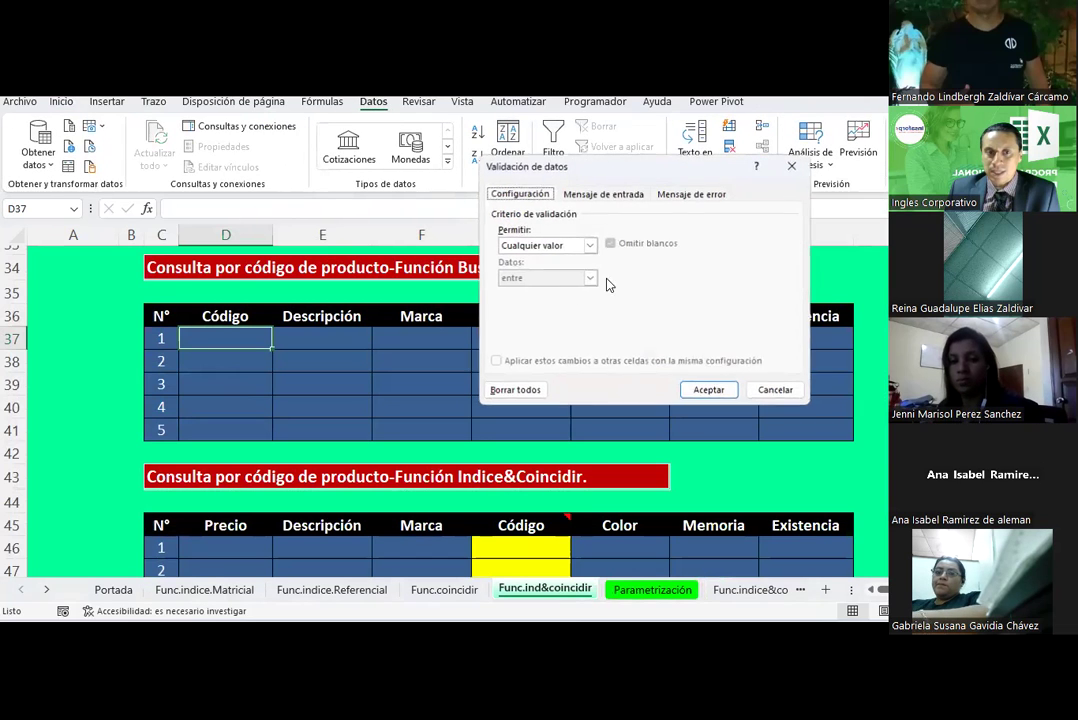
{"action": "left_click", "coordinate": [590, 245]}
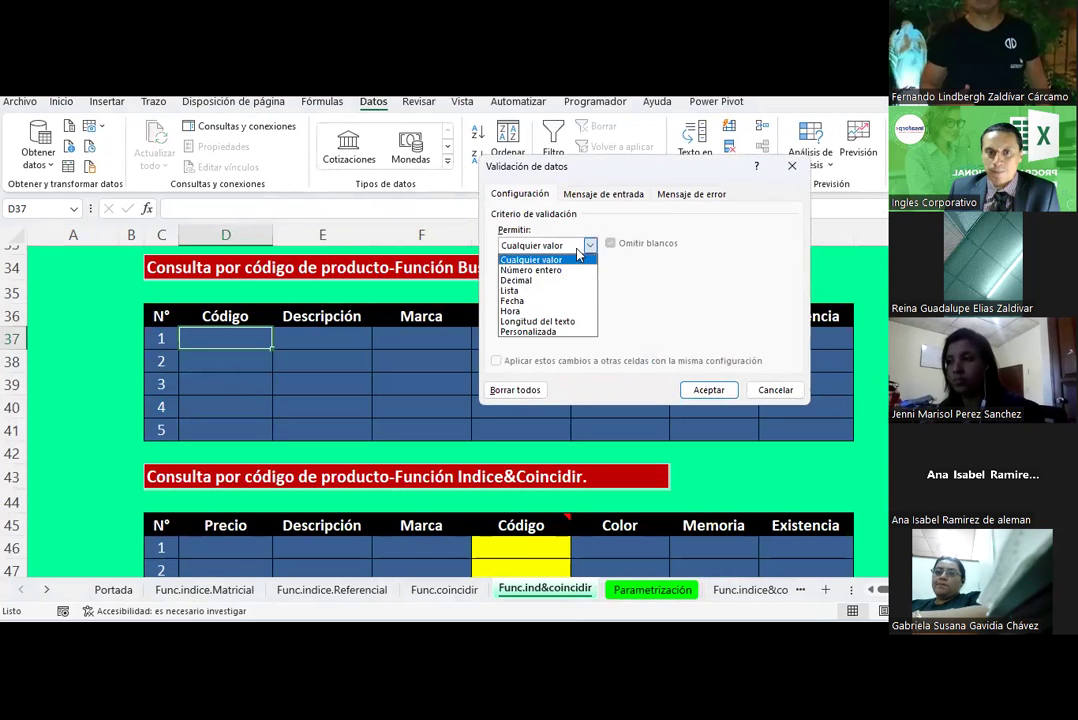
{"action": "left_click", "coordinate": [512, 290]}
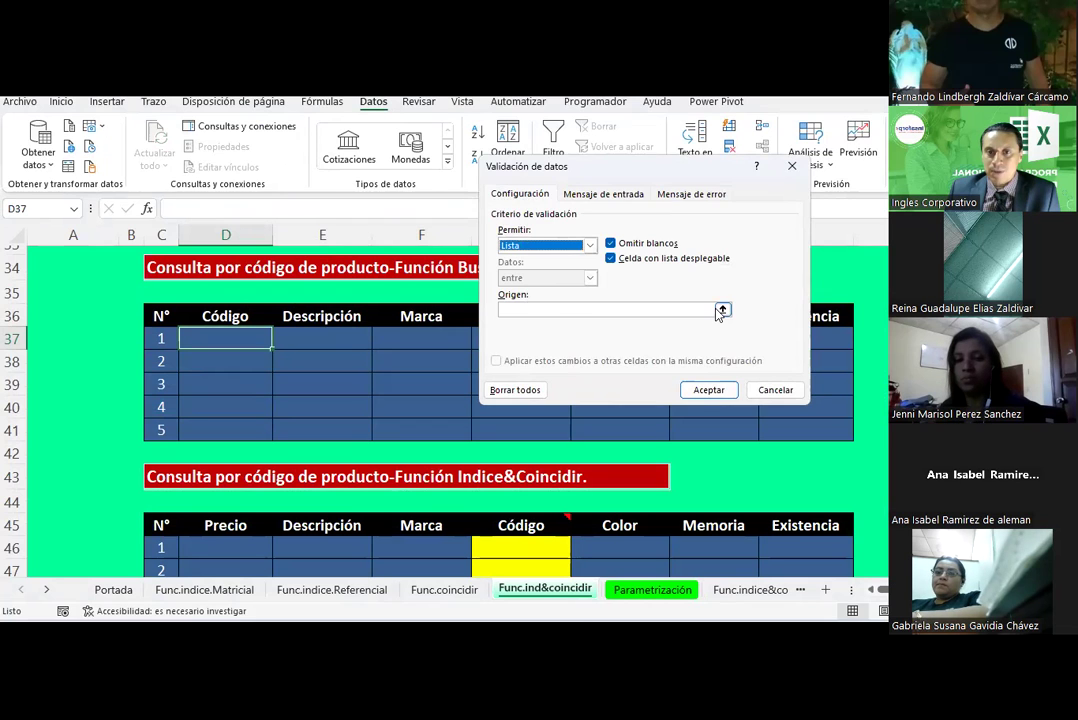
{"action": "left_click", "coordinate": [721, 311]}
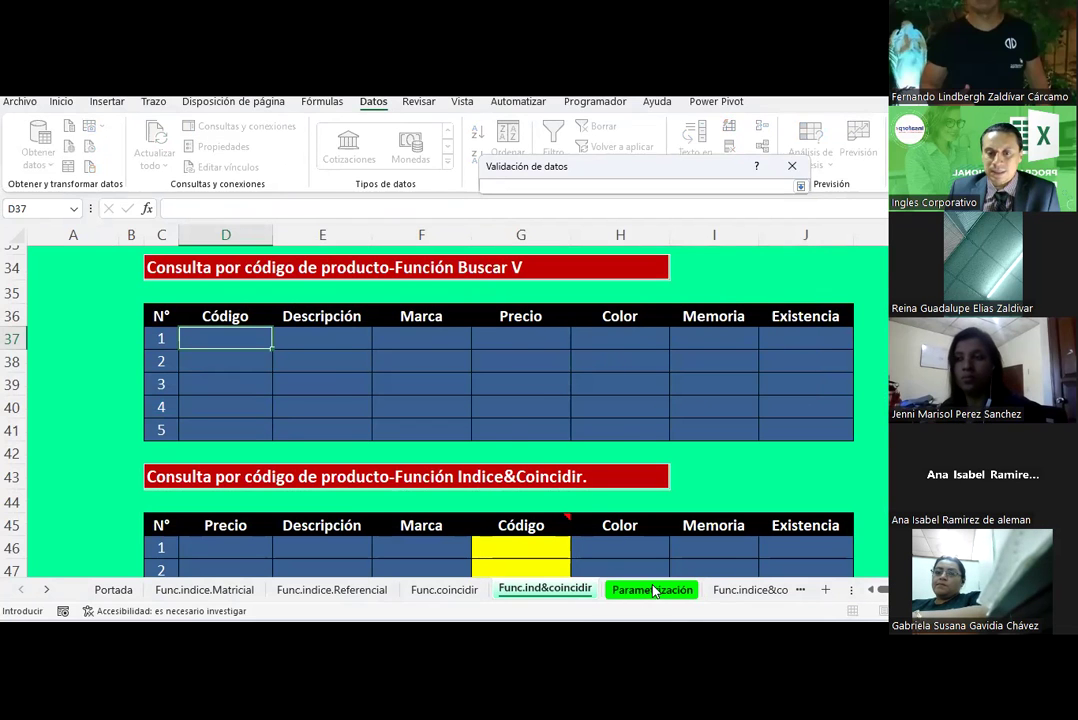
{"action": "left_click", "coordinate": [645, 590]}
{"action": "mouse_move", "coordinate": [240, 328]}
{"action": "left_mouse_down"}
{"action": "mouse_move", "coordinate": [262, 466]}
{"action": "mouse_move", "coordinate": [255, 532]}
{"action": "left_mouse_up"}
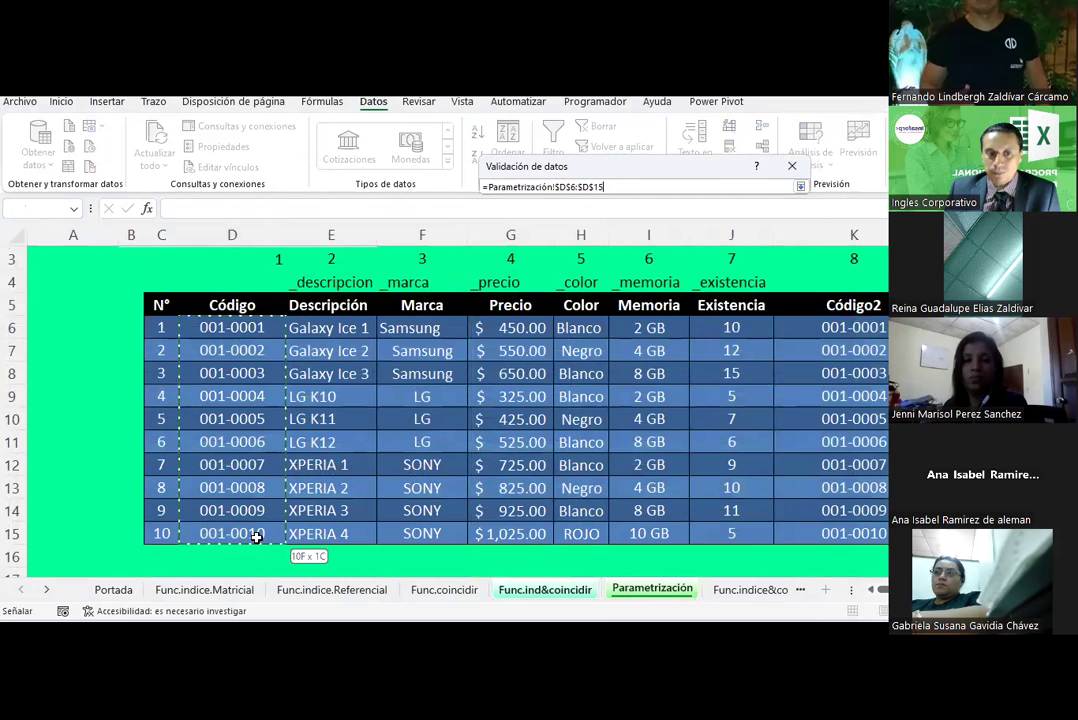
{"action": "left_click", "coordinate": [800, 186]}
{"action": "left_click", "coordinate": [704, 385]}
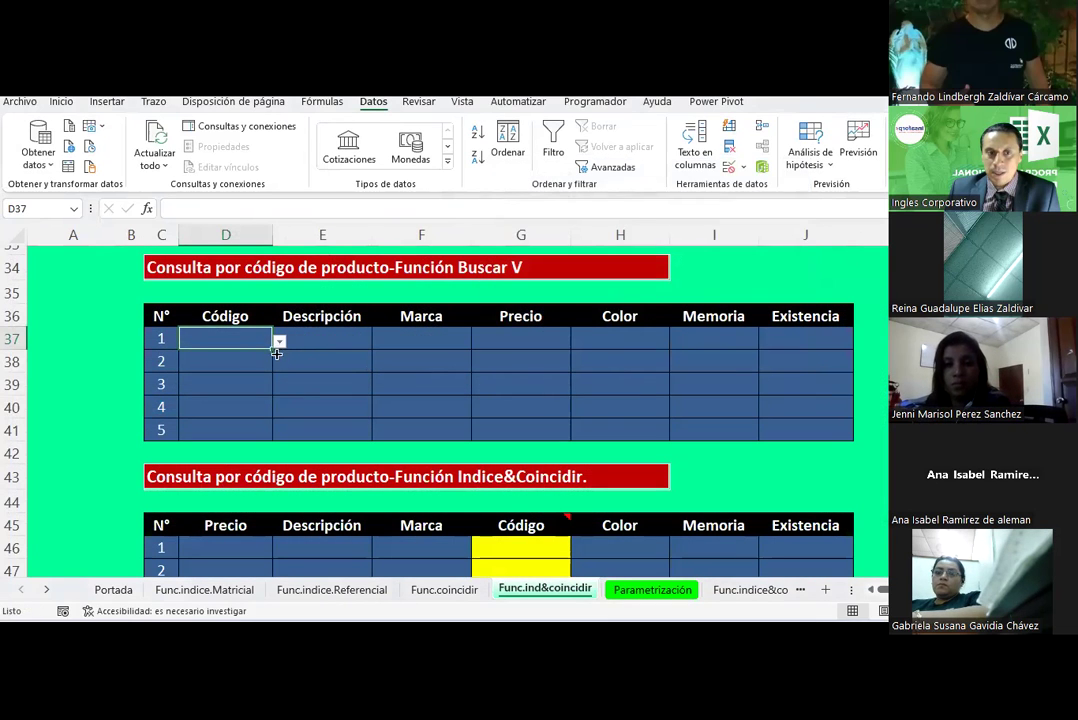
{"action": "left_click_drag", "start_coordinate": [274, 351], "coordinate": [262, 435]}
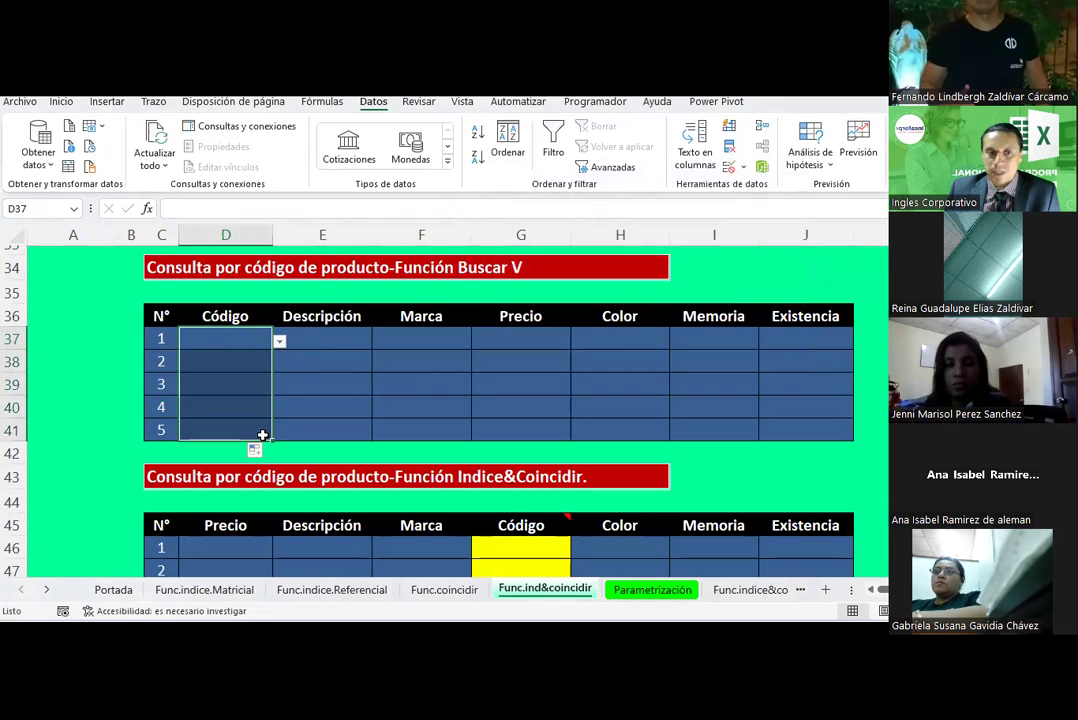
Pick codes 001-0001 and 001-0002 from the dropdowns in D37 and D38.
{"action": "left_click", "coordinate": [355, 377]}
{"action": "left_click", "coordinate": [250, 361]}
{"action": "left_click", "coordinate": [245, 339]}
{"action": "left_click", "coordinate": [279, 341]}
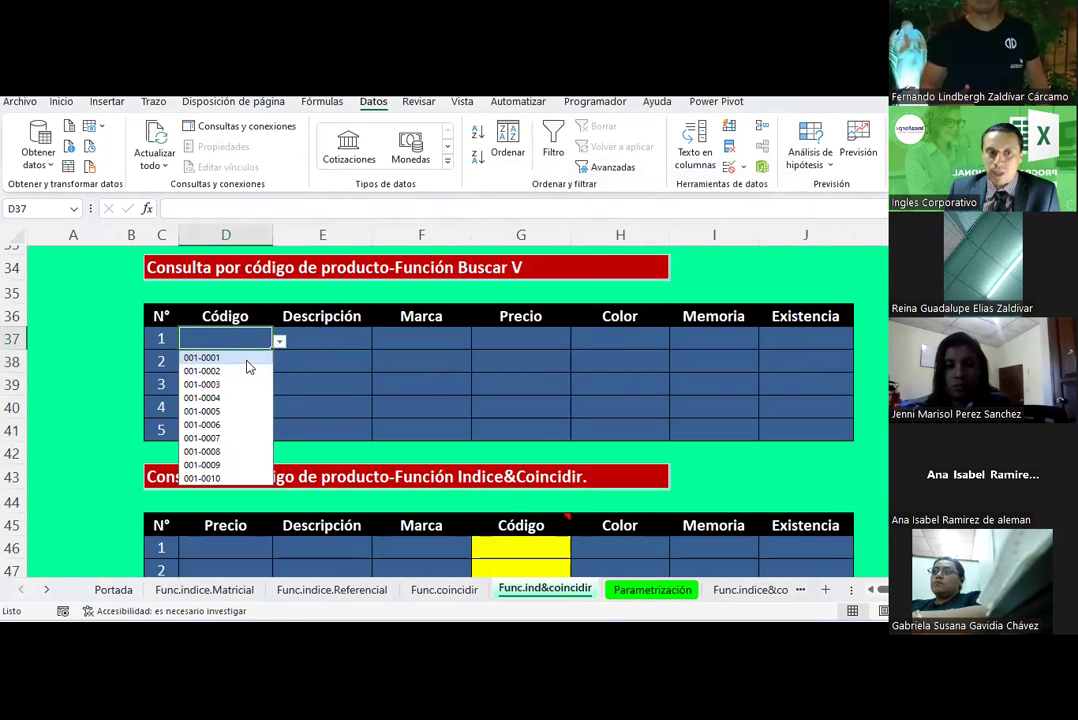
{"action": "left_click", "coordinate": [249, 358]}
{"action": "left_click", "coordinate": [250, 361]}
{"action": "left_click", "coordinate": [279, 363]}
{"action": "left_click", "coordinate": [229, 393]}
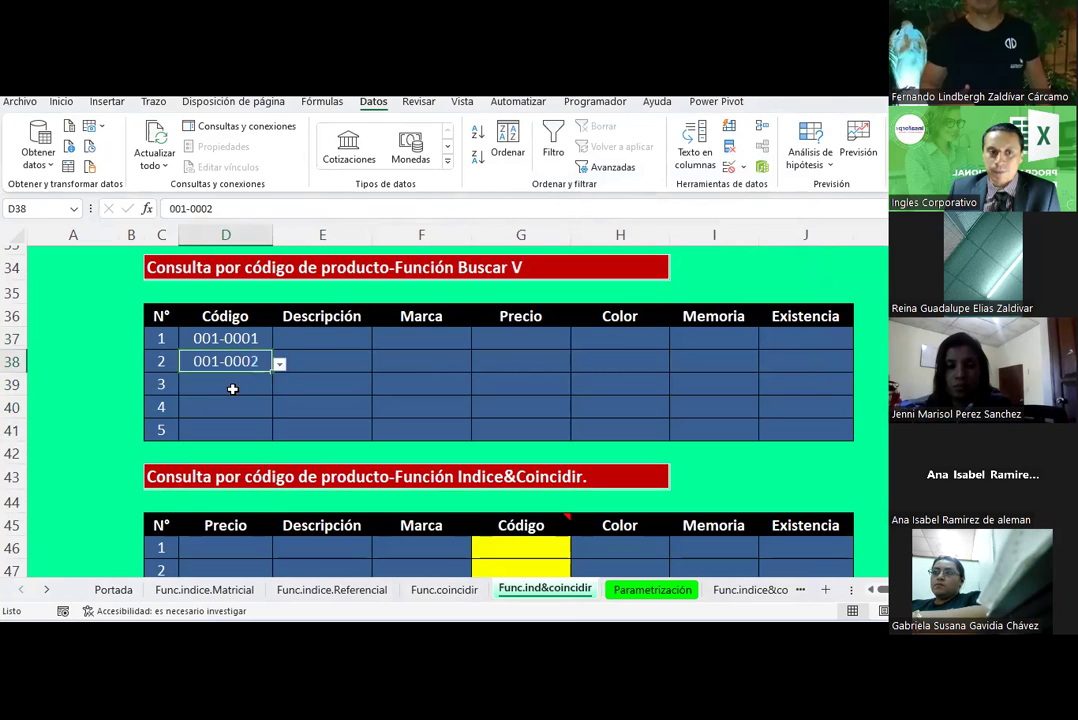
Pick 001-0003, 001-0004 and 001-0005 in D39, D40 and D41, then select E37.
{"action": "left_click", "coordinate": [232, 389]}
{"action": "left_click", "coordinate": [279, 386]}
{"action": "left_click", "coordinate": [218, 428]}
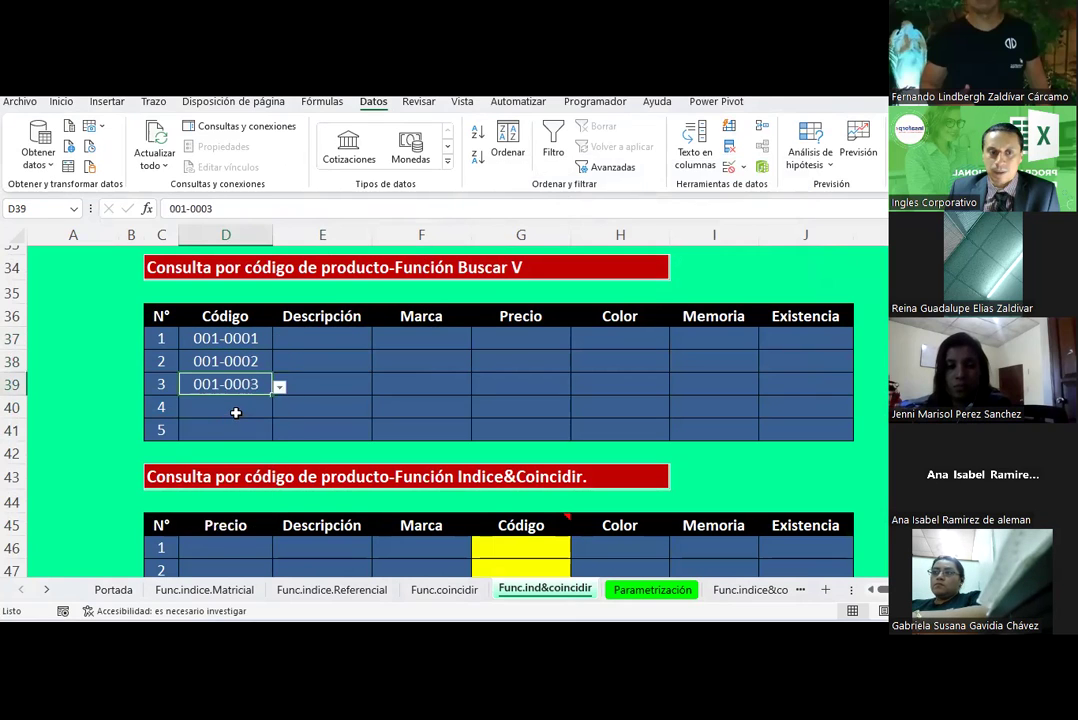
{"action": "left_click", "coordinate": [236, 412]}
{"action": "left_click", "coordinate": [279, 409]}
{"action": "left_click", "coordinate": [229, 465]}
{"action": "left_click", "coordinate": [237, 432]}
{"action": "left_click", "coordinate": [279, 432]}
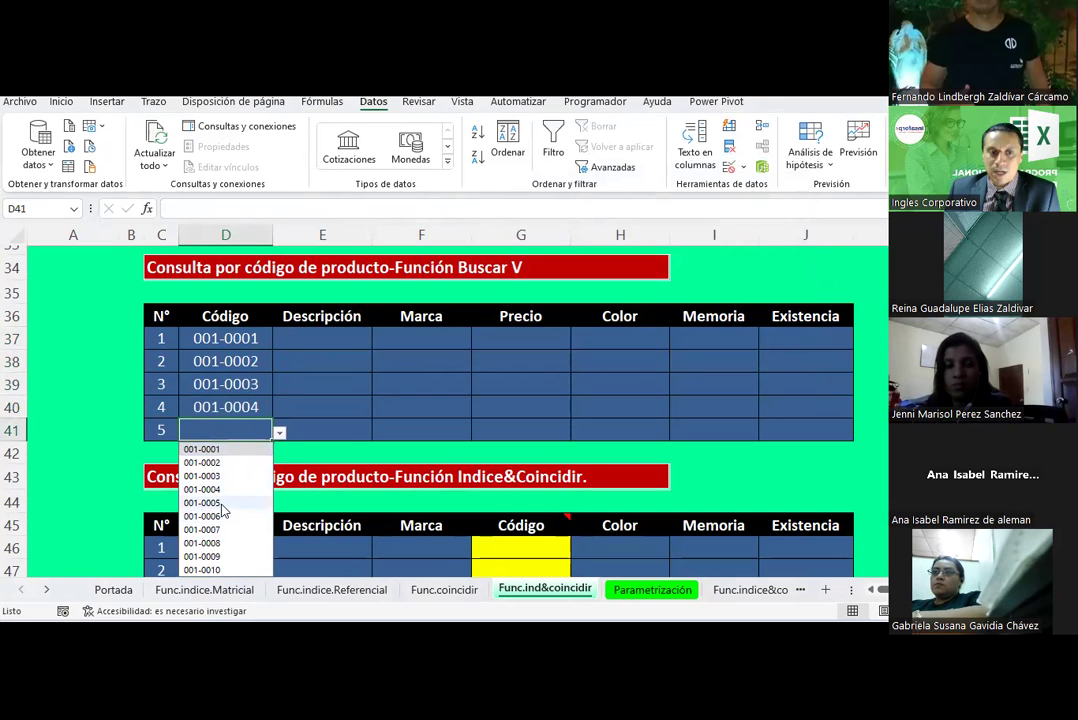
{"action": "left_click", "coordinate": [220, 503]}
{"action": "left_click", "coordinate": [351, 373]}
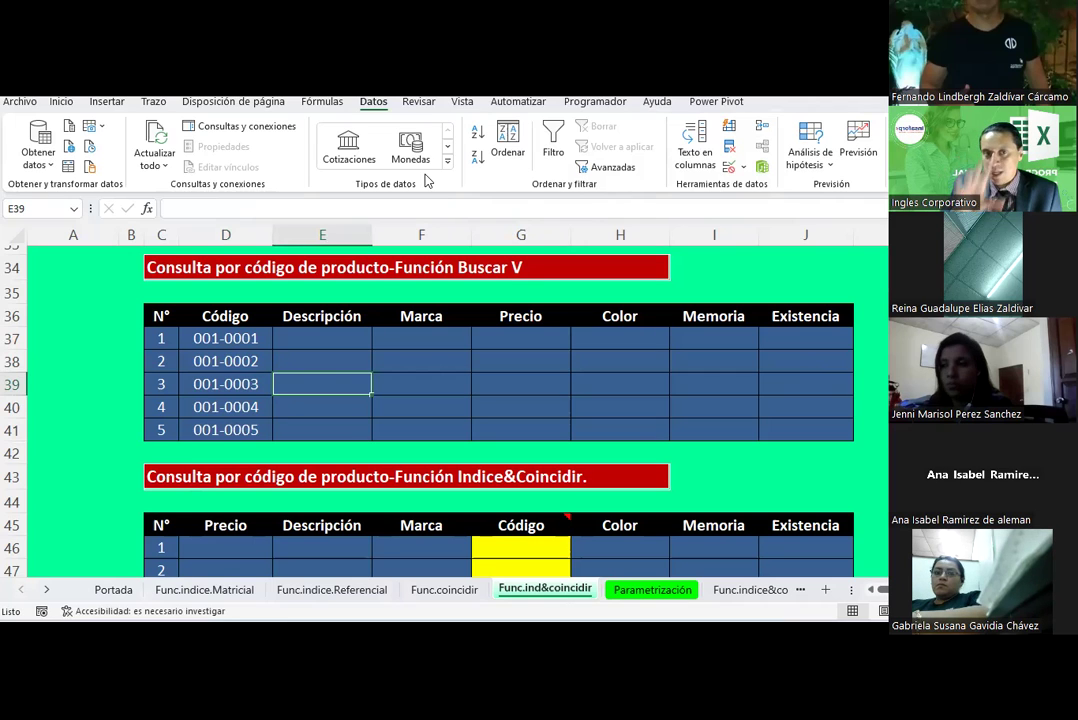
{"action": "left_click", "coordinate": [297, 339]}
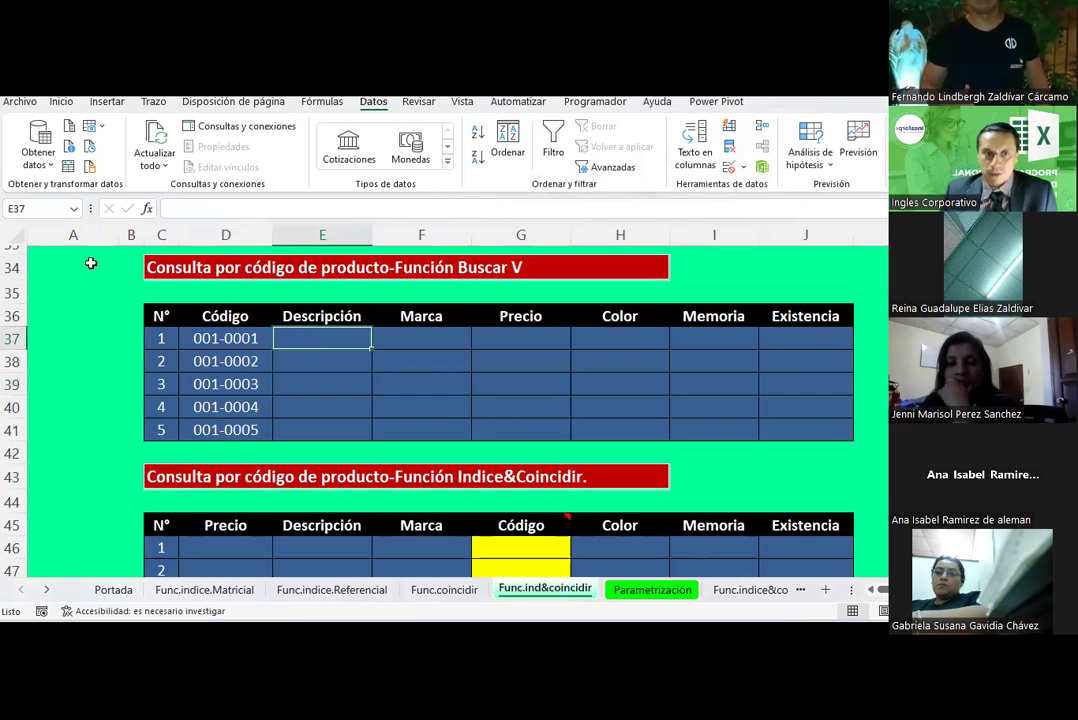
Start a BUSCARV formula in E37 with $D37 as the lookup value.
{"action": "left_click", "coordinate": [150, 209]}
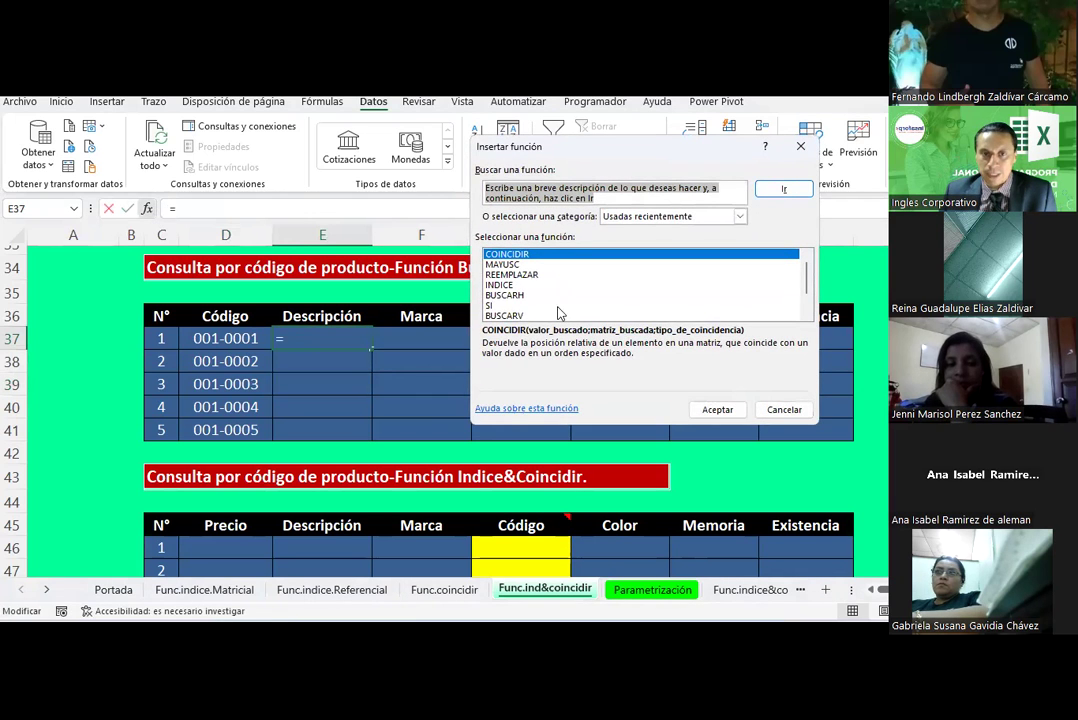
{"action": "scroll", "coordinate": [549, 280], "scroll_direction": "down", "scroll_amount": 1}
{"action": "left_click", "coordinate": [519, 286]}
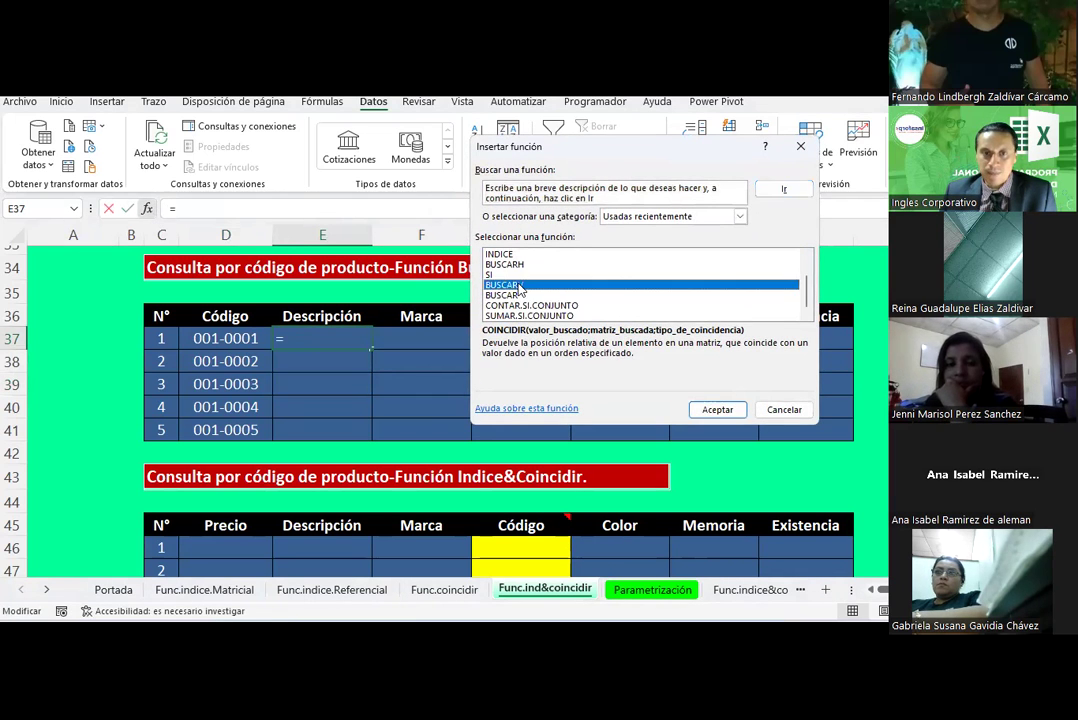
{"action": "double_click", "coordinate": [515, 295]}
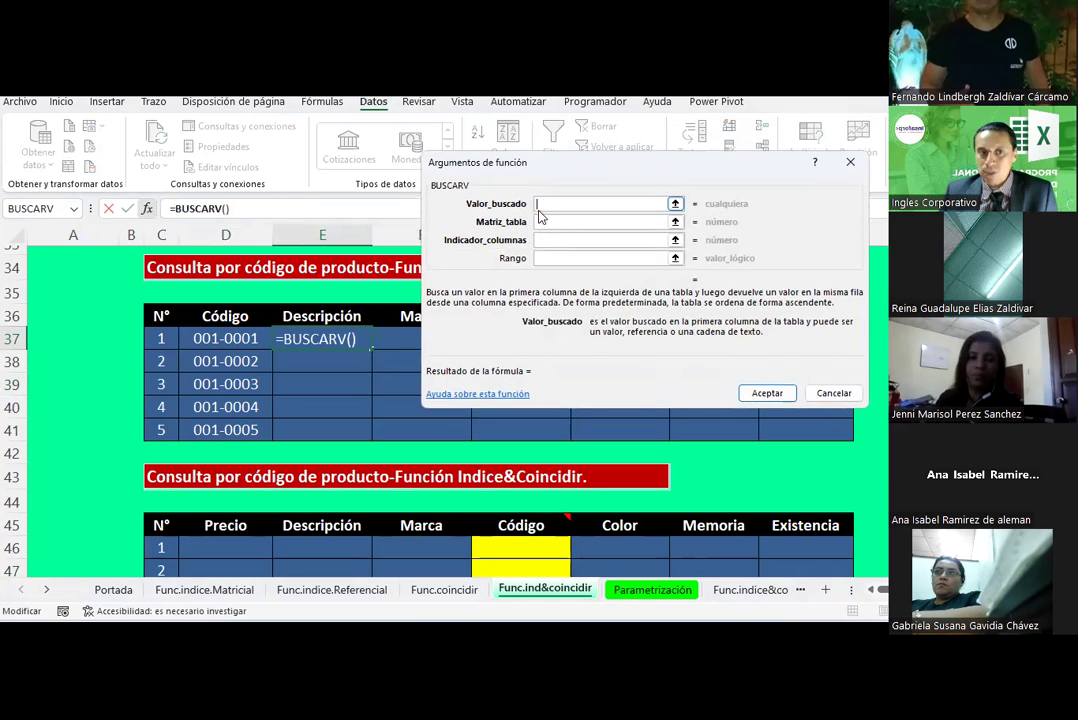
{"action": "left_click", "coordinate": [215, 339]}
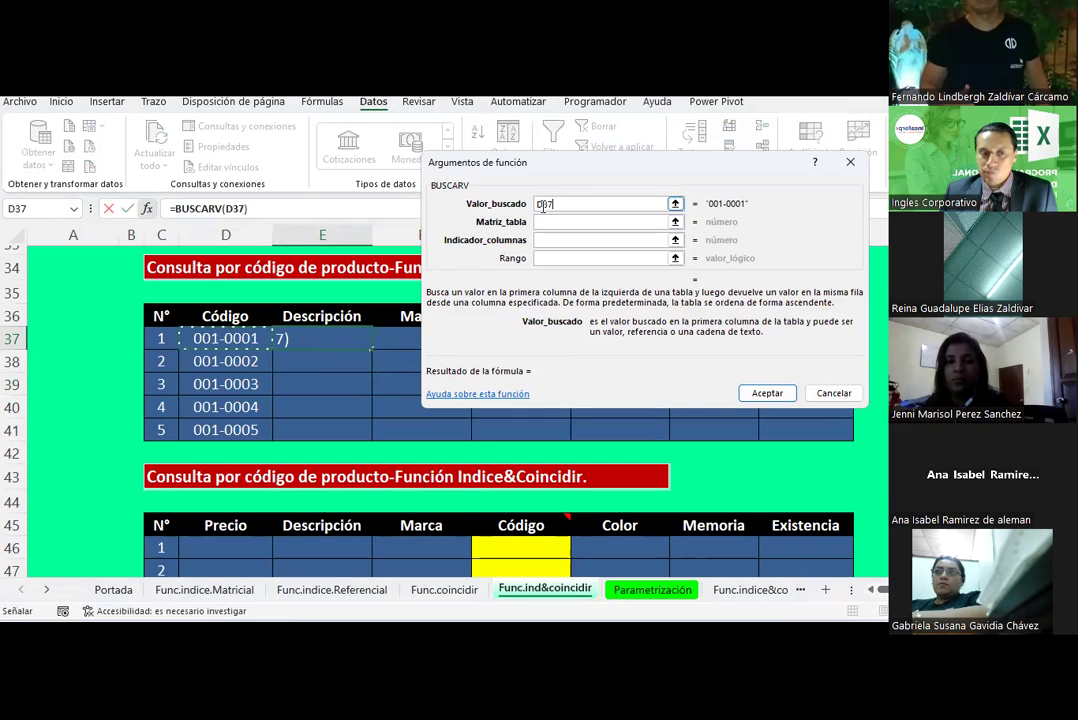
{"action": "left_click", "coordinate": [542, 205]}
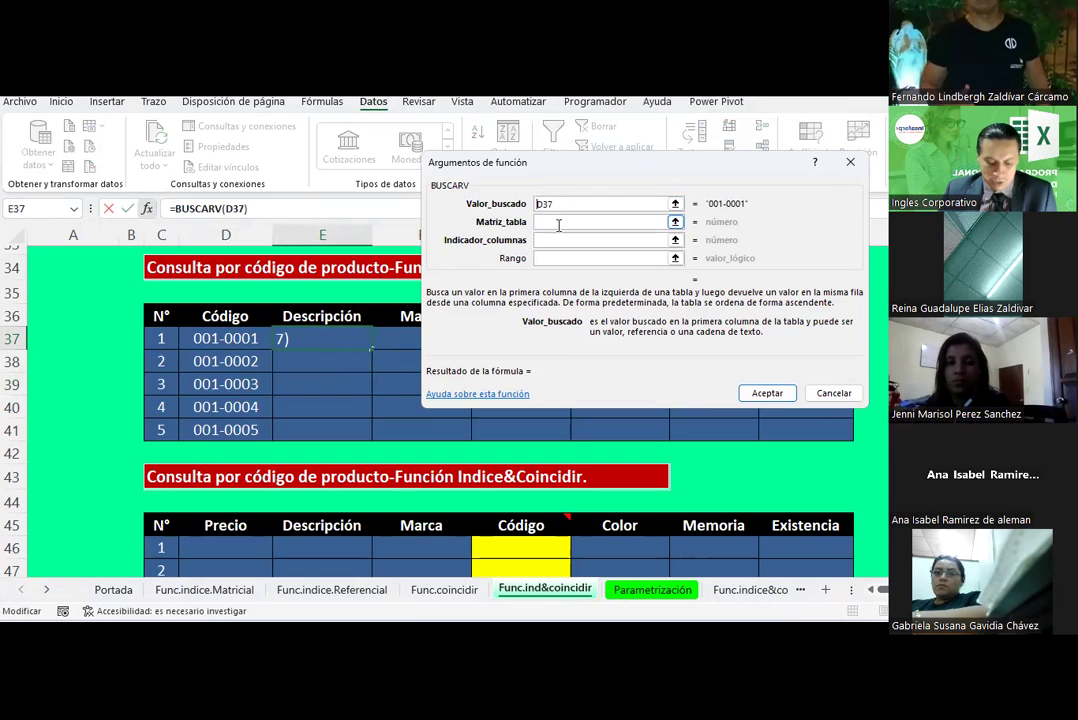
{"action": "type", "text": "$"}
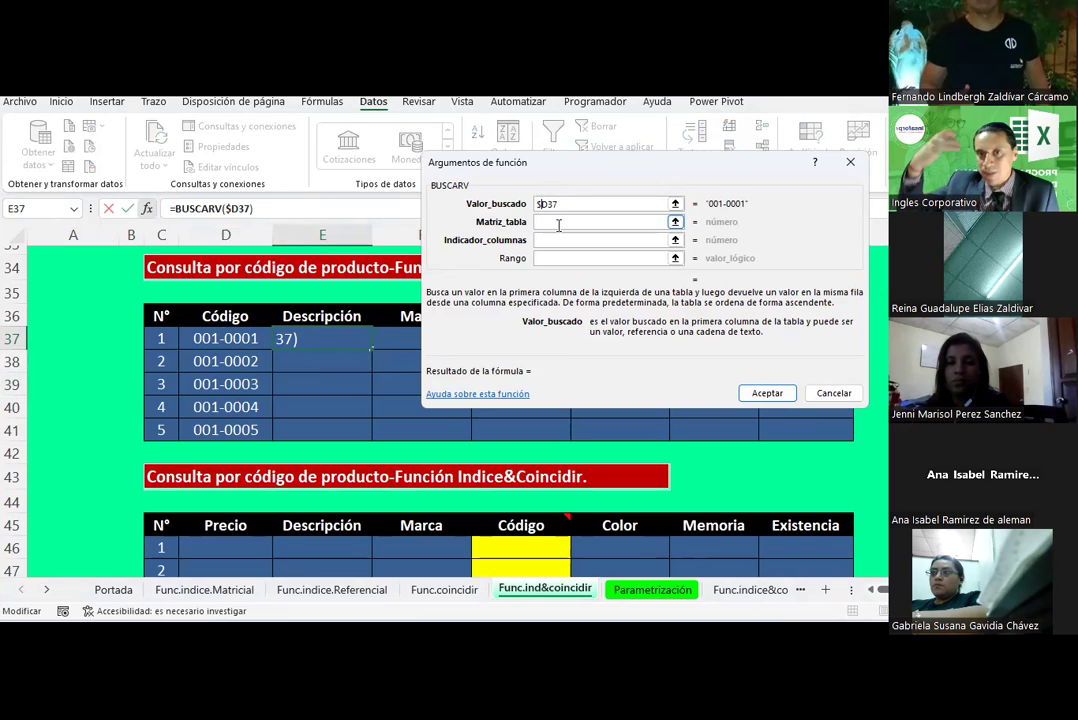
{"action": "left_click", "coordinate": [550, 222]}
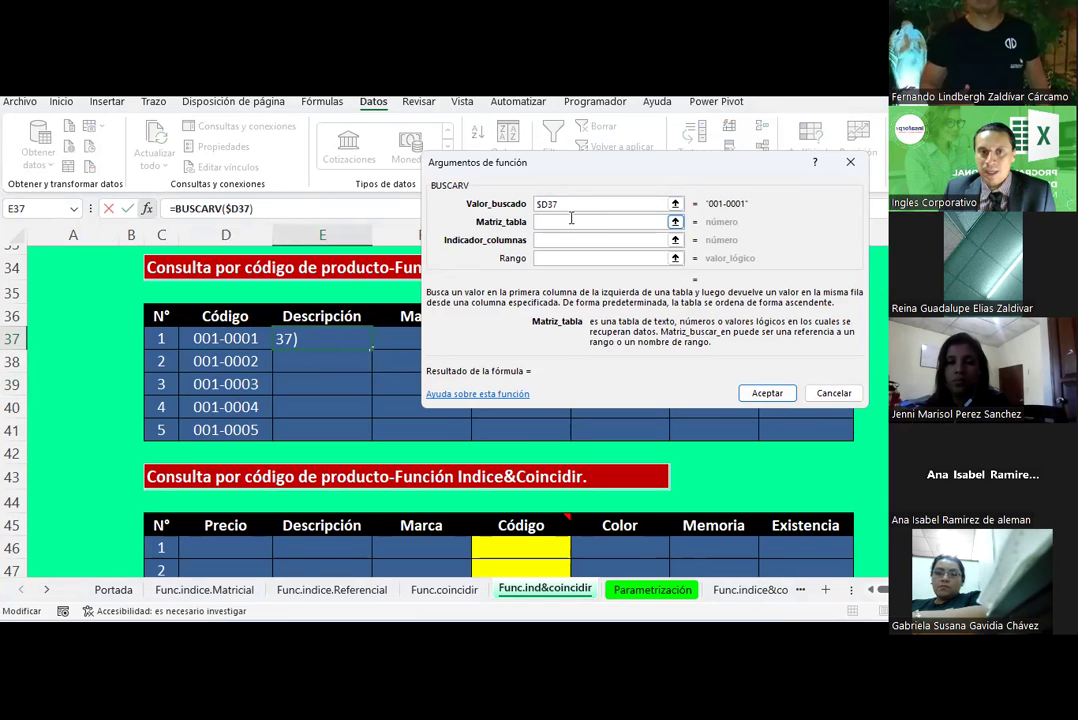
Set the lookup table to the absolute range Parametrización!$D$6:$J$15.
{"action": "left_click", "coordinate": [675, 224]}
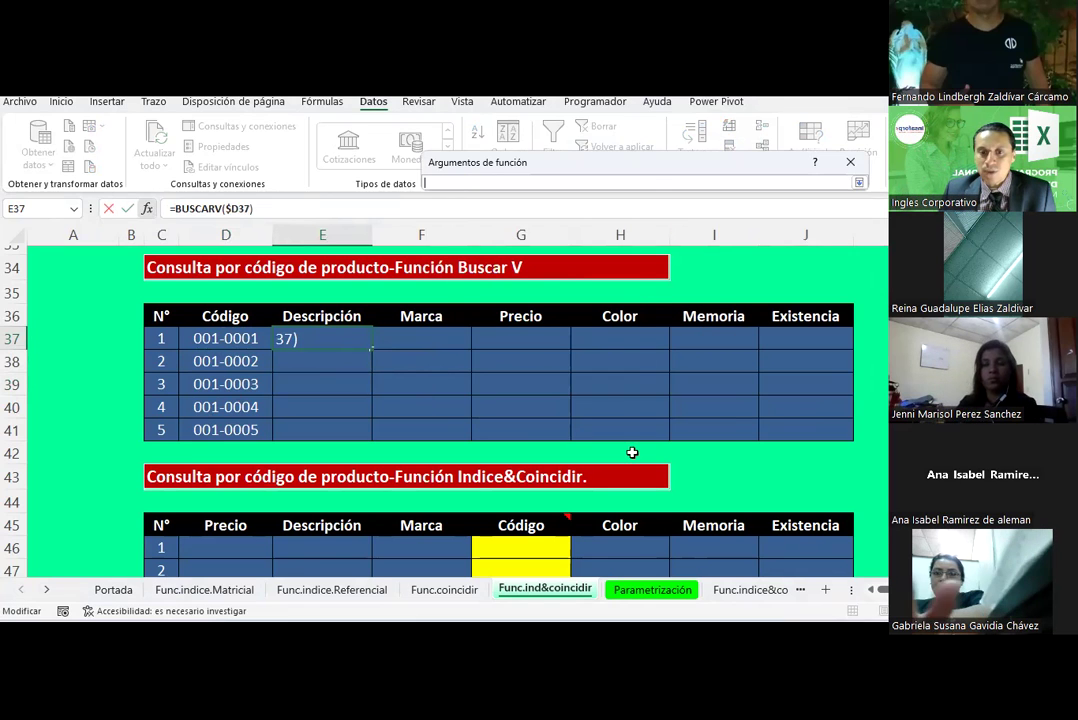
{"action": "left_click", "coordinate": [632, 592]}
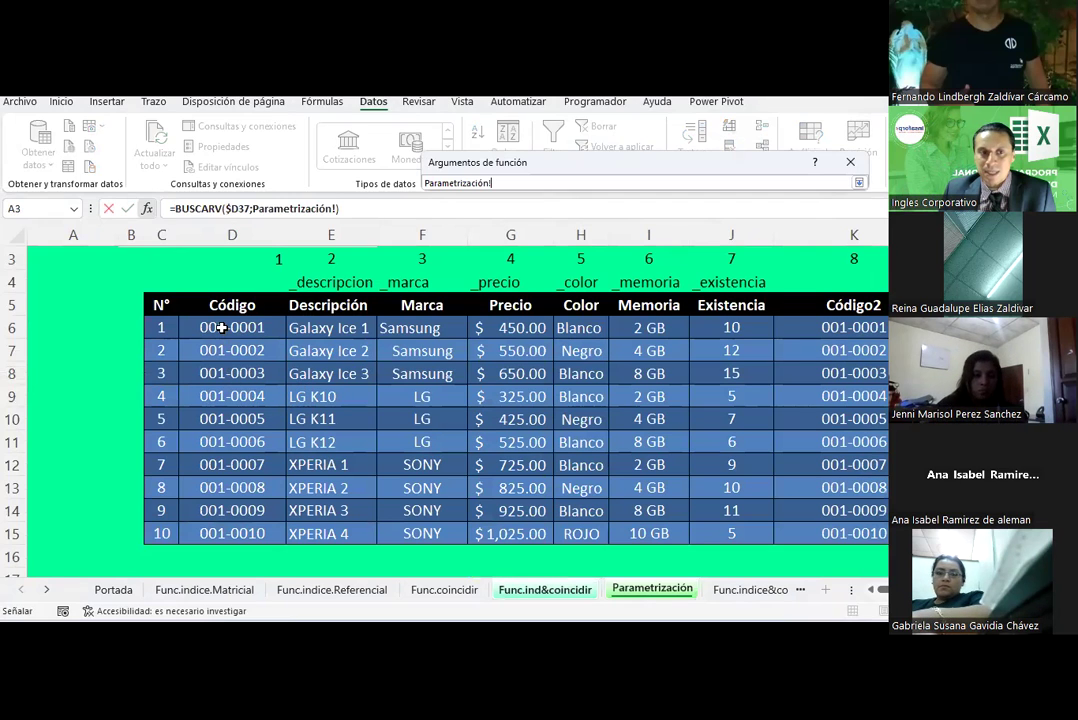
{"action": "mouse_move", "coordinate": [222, 327]}
{"action": "left_mouse_down"}
{"action": "mouse_move", "coordinate": [692, 399]}
{"action": "mouse_move", "coordinate": [712, 411]}
{"action": "mouse_move", "coordinate": [733, 531]}
{"action": "left_mouse_up"}
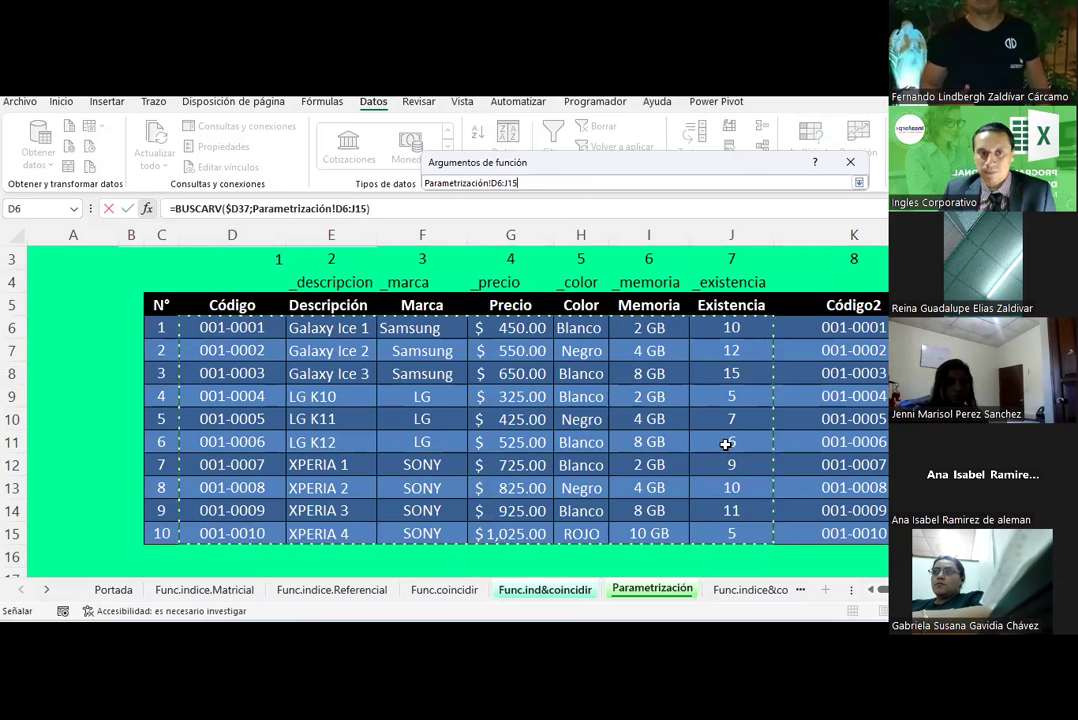
{"action": "key", "text": "F4"}
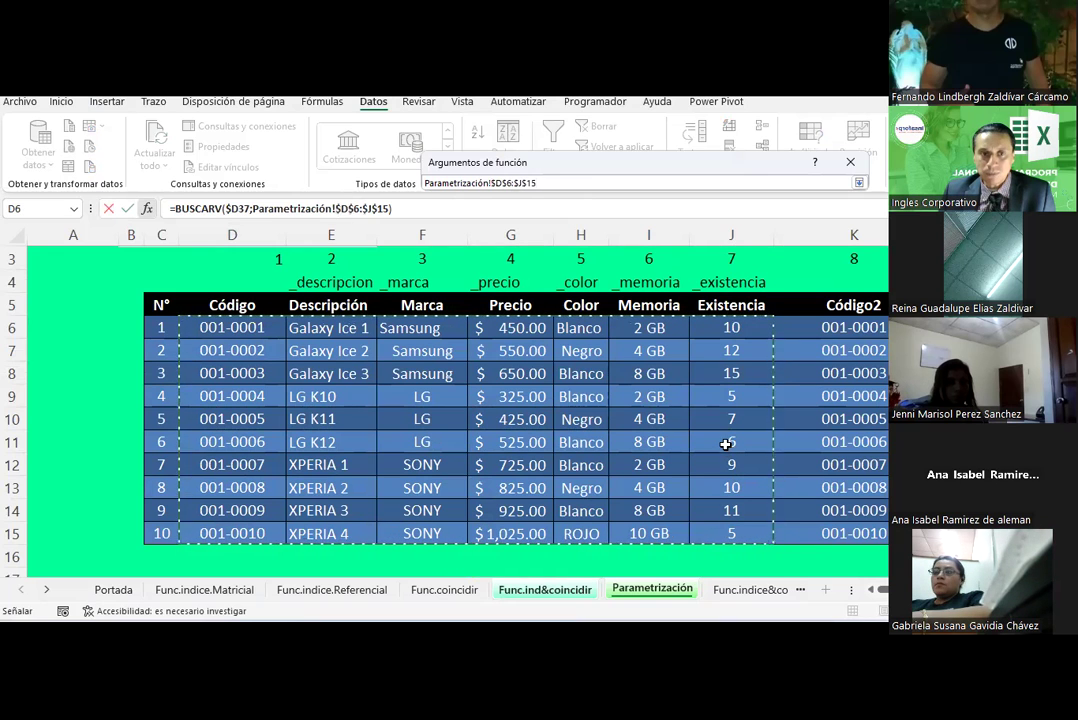
{"action": "left_click", "coordinate": [858, 184]}
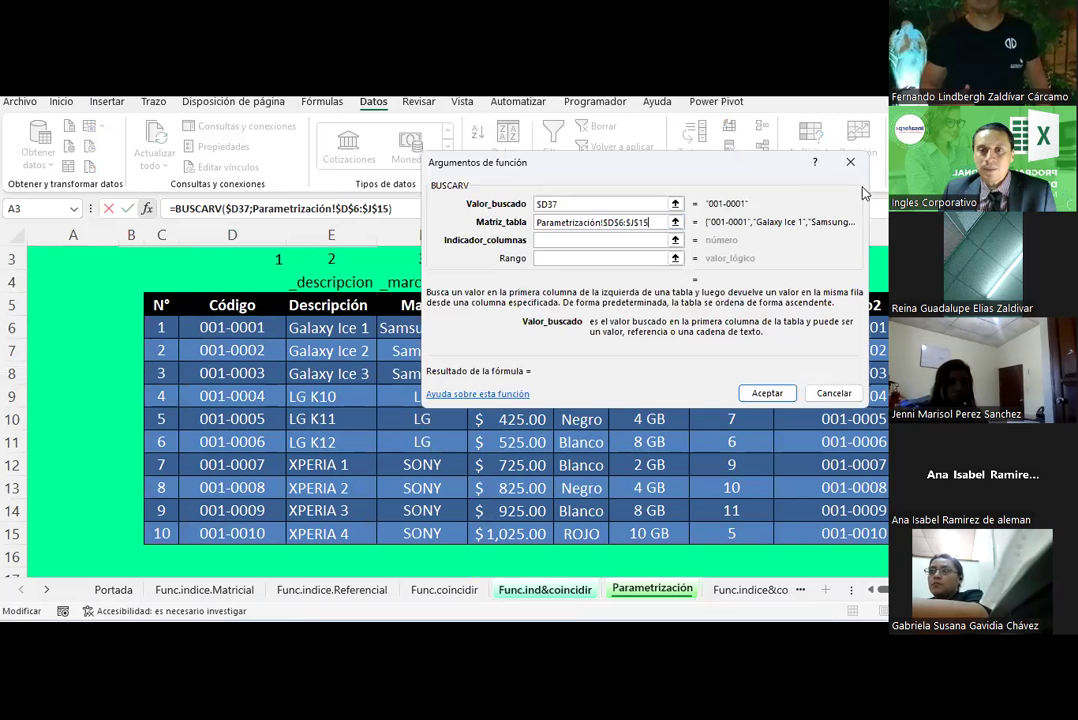
{"action": "left_click", "coordinate": [557, 240]}
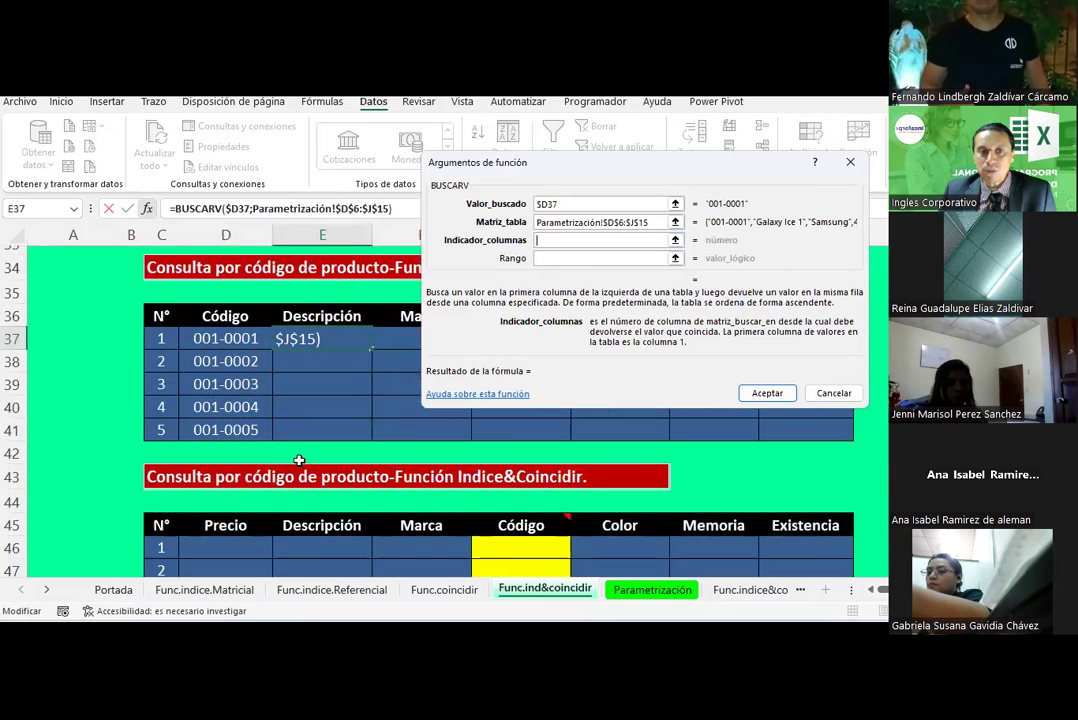
Enter 2 as the column index and confirm the BUSCARV formula.
{"action": "left_click", "coordinate": [645, 590]}
{"action": "scroll", "coordinate": [365, 415], "scroll_direction": "up", "scroll_amount": 1}
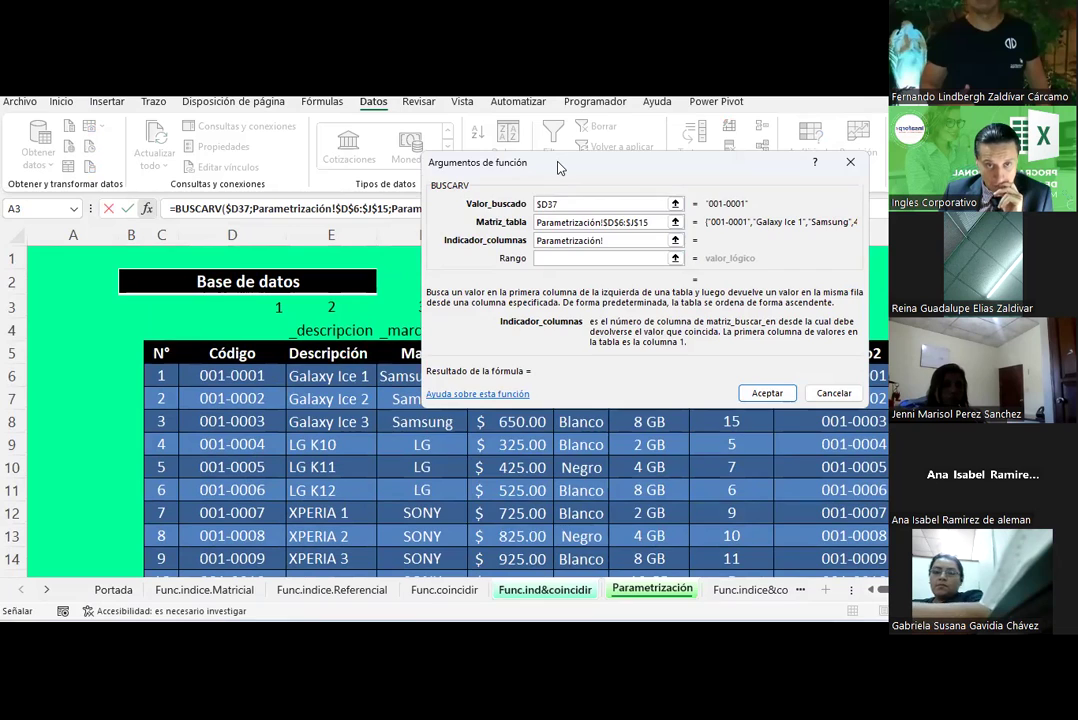
{"action": "left_click_drag", "start_coordinate": [560, 168], "coordinate": [560, 379]}
{"action": "left_click_drag", "start_coordinate": [664, 451], "coordinate": [493, 447]}
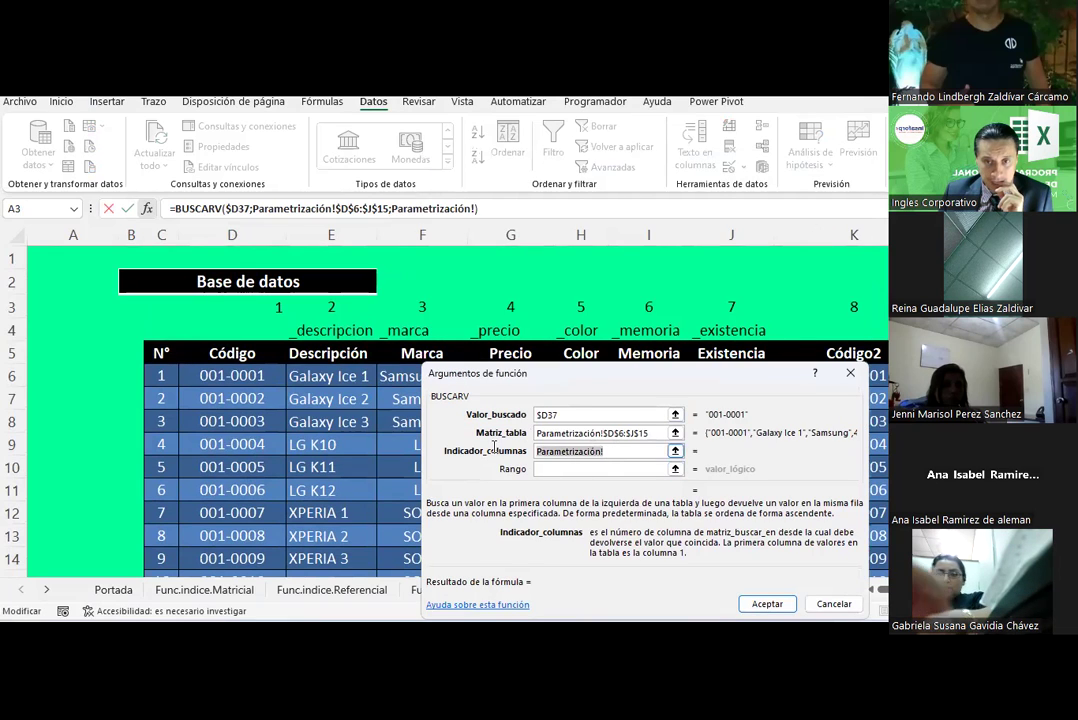
{"action": "type", "text": "2"}
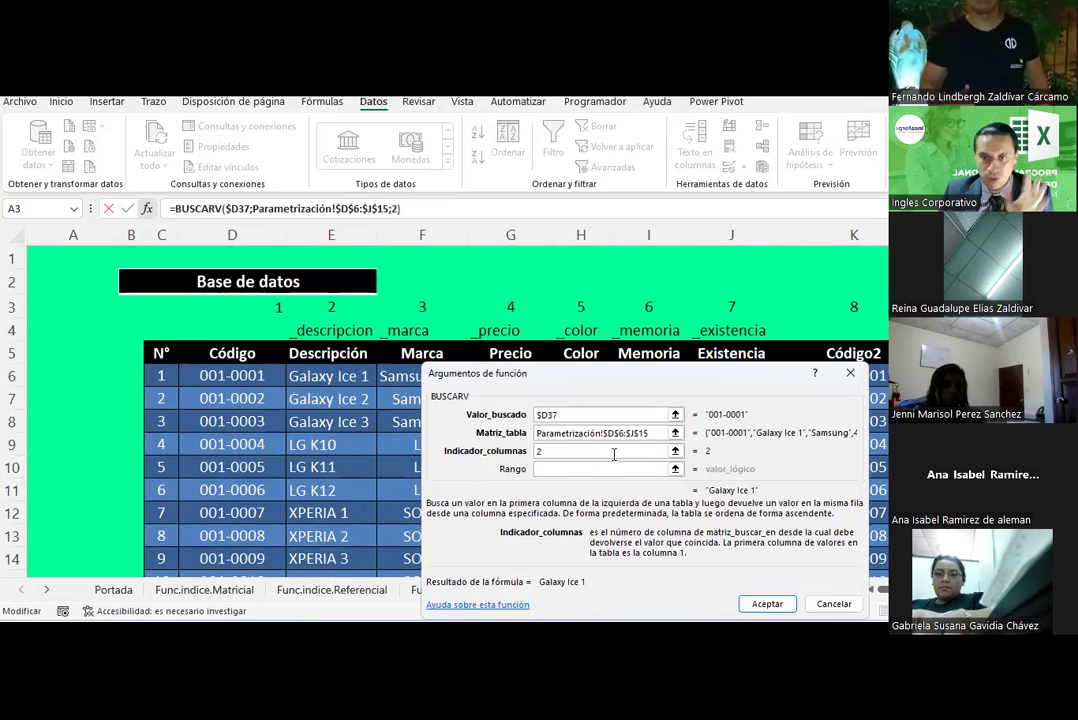
{"action": "left_click", "coordinate": [571, 468]}
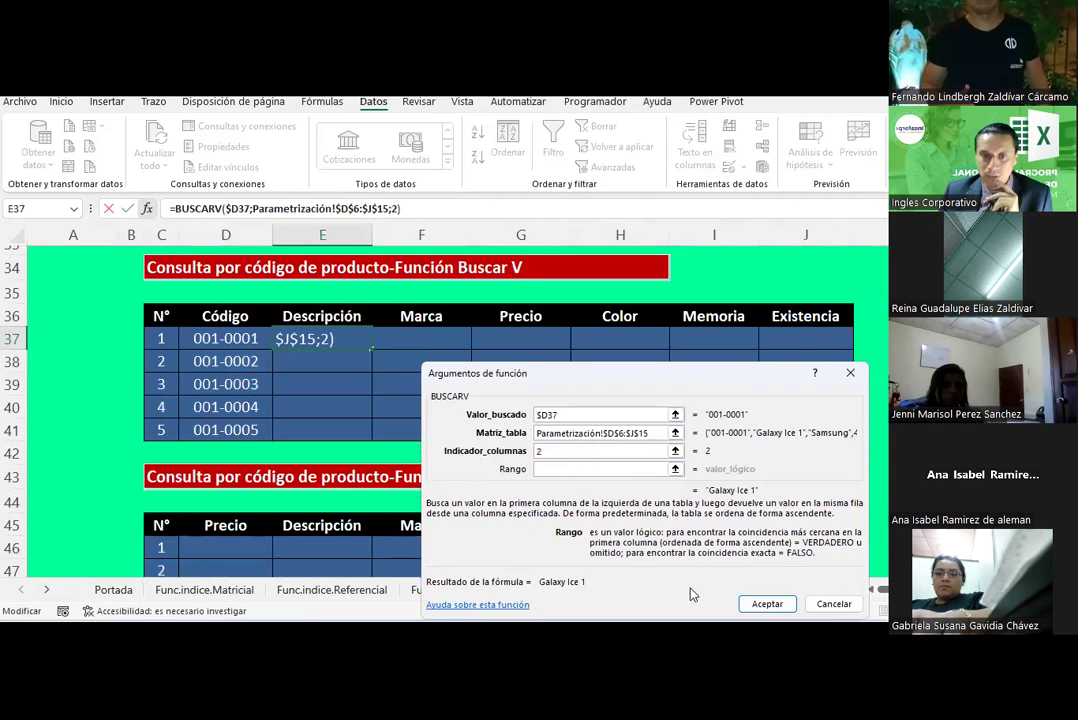
{"action": "left_click", "coordinate": [767, 604]}
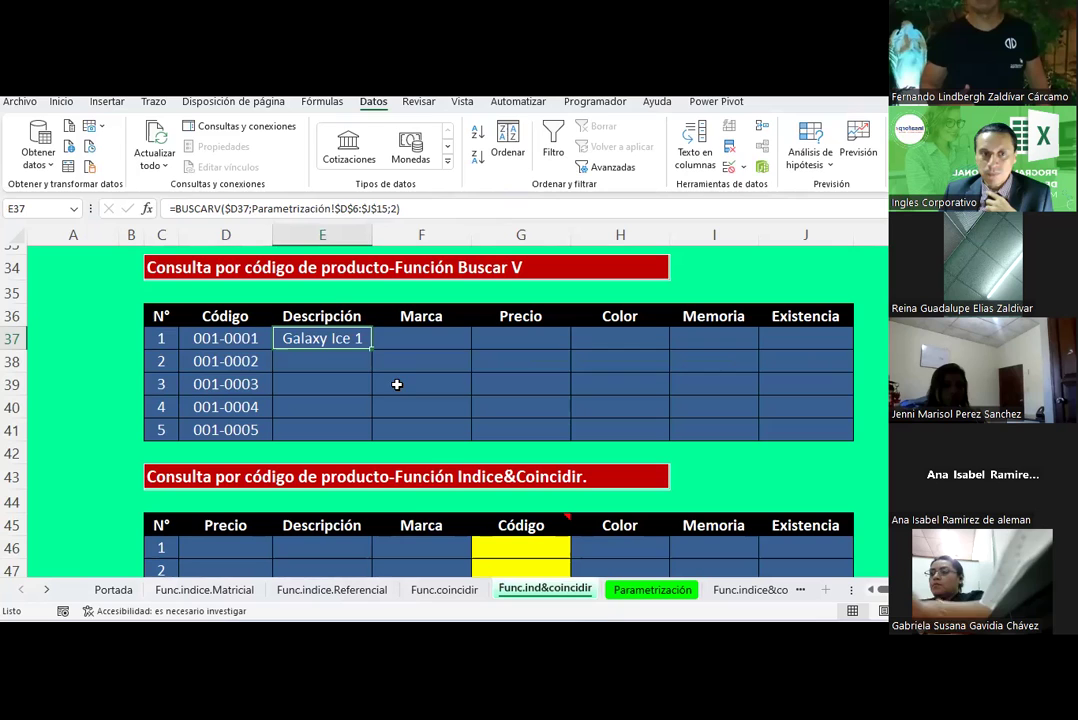
Test the lookup by switching D37 to 001-0002 and back to 001-0001.
{"action": "left_click", "coordinate": [265, 340]}
{"action": "left_click", "coordinate": [279, 342]}
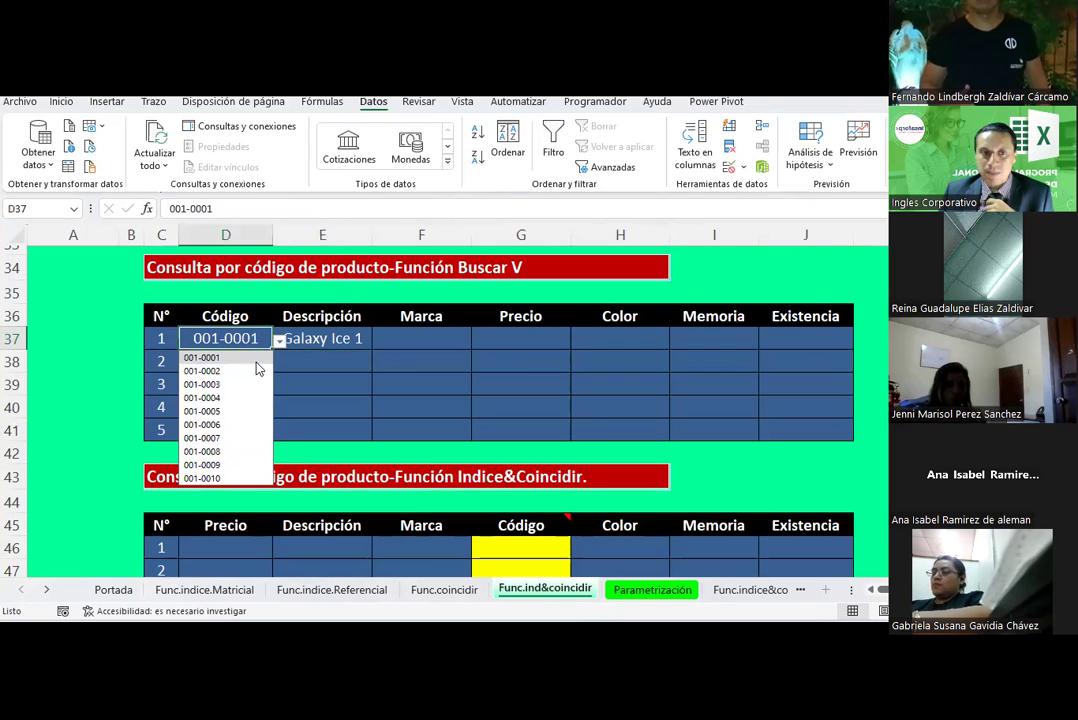
{"action": "left_click", "coordinate": [228, 367]}
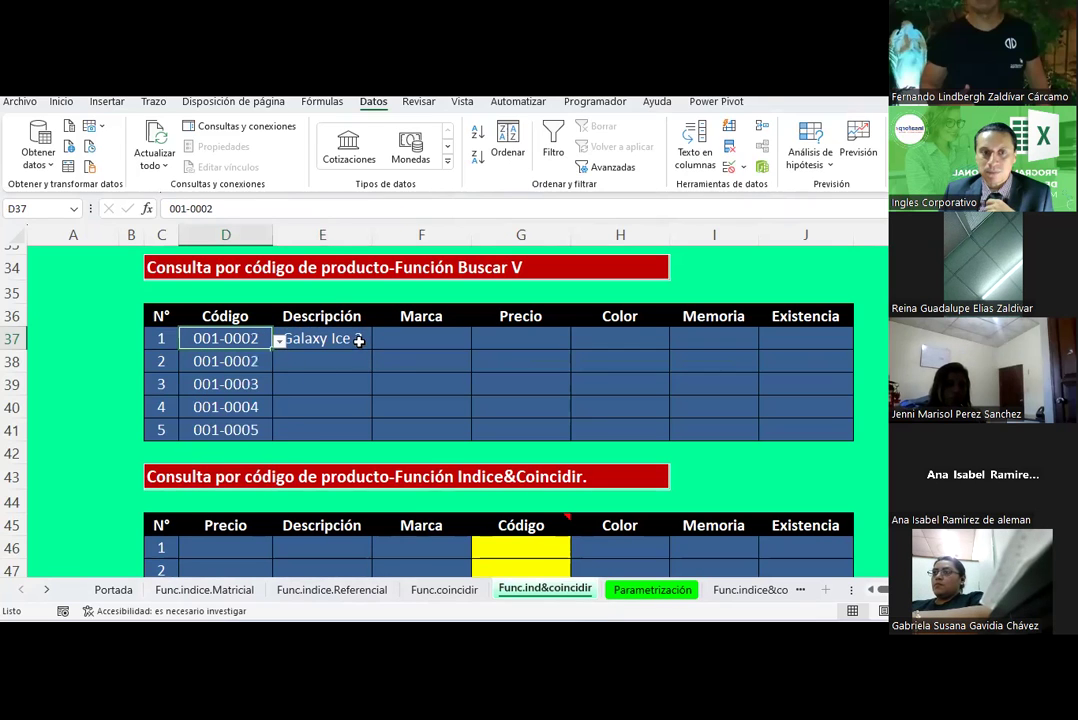
{"action": "left_click", "coordinate": [279, 342]}
{"action": "left_click", "coordinate": [230, 357]}
Copy E37's description formula down to E41 and check the copied formulas against Parametrización.
{"action": "left_click", "coordinate": [329, 341]}
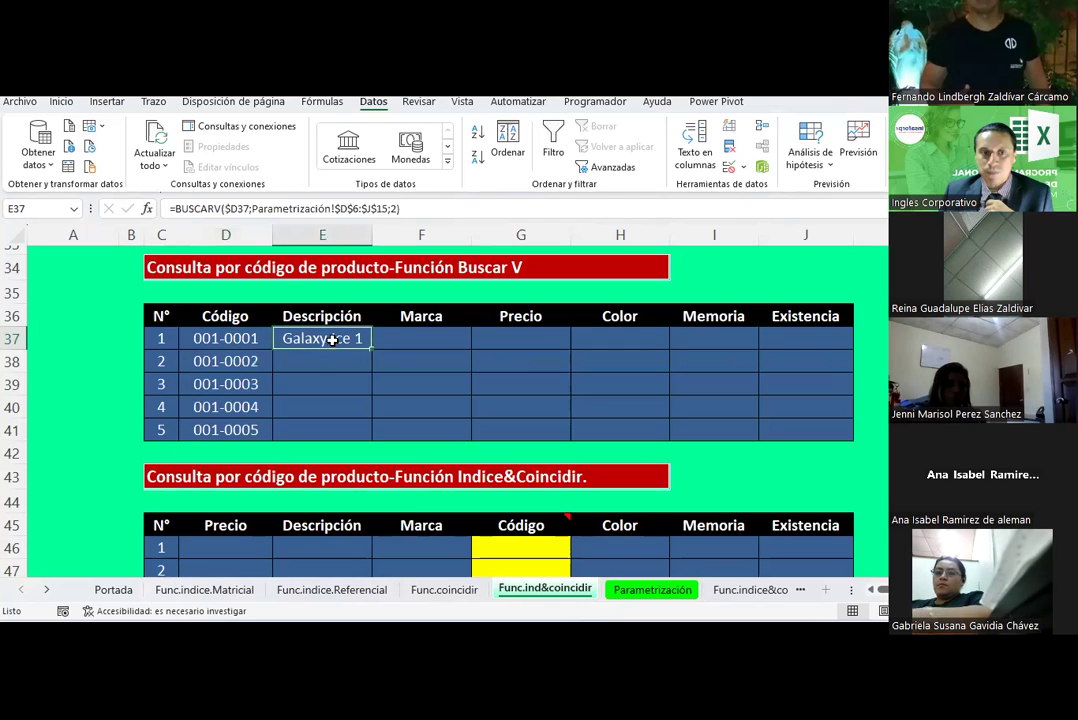
{"action": "left_click_drag", "start_coordinate": [370, 348], "coordinate": [362, 437]}
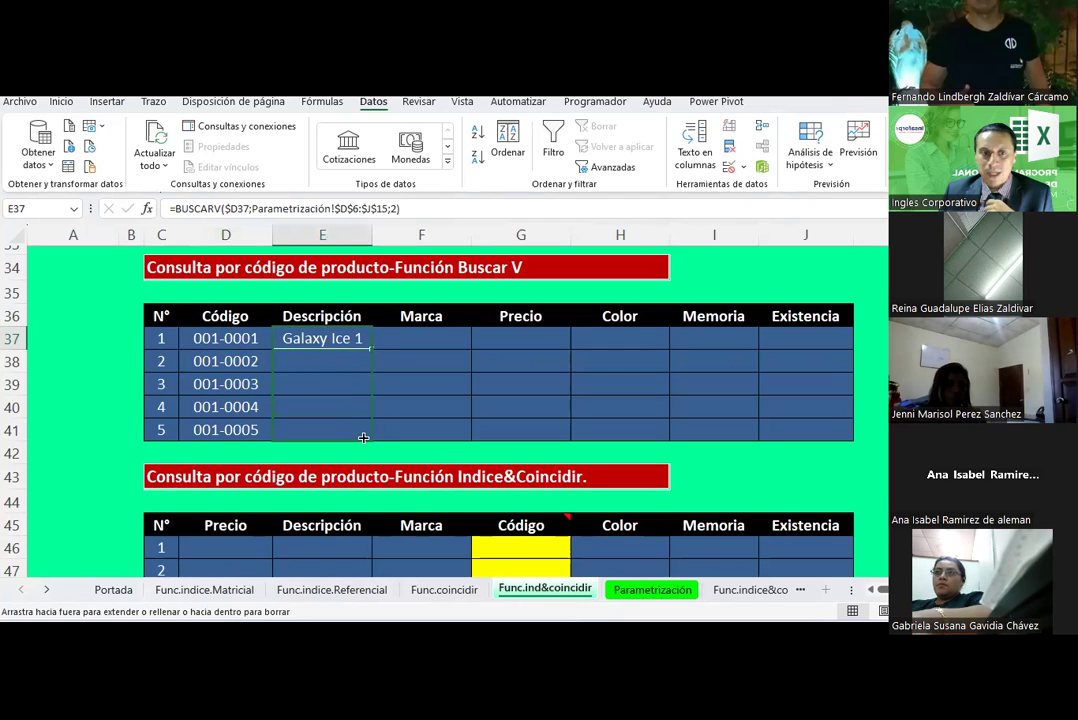
{"action": "left_click", "coordinate": [262, 408]}
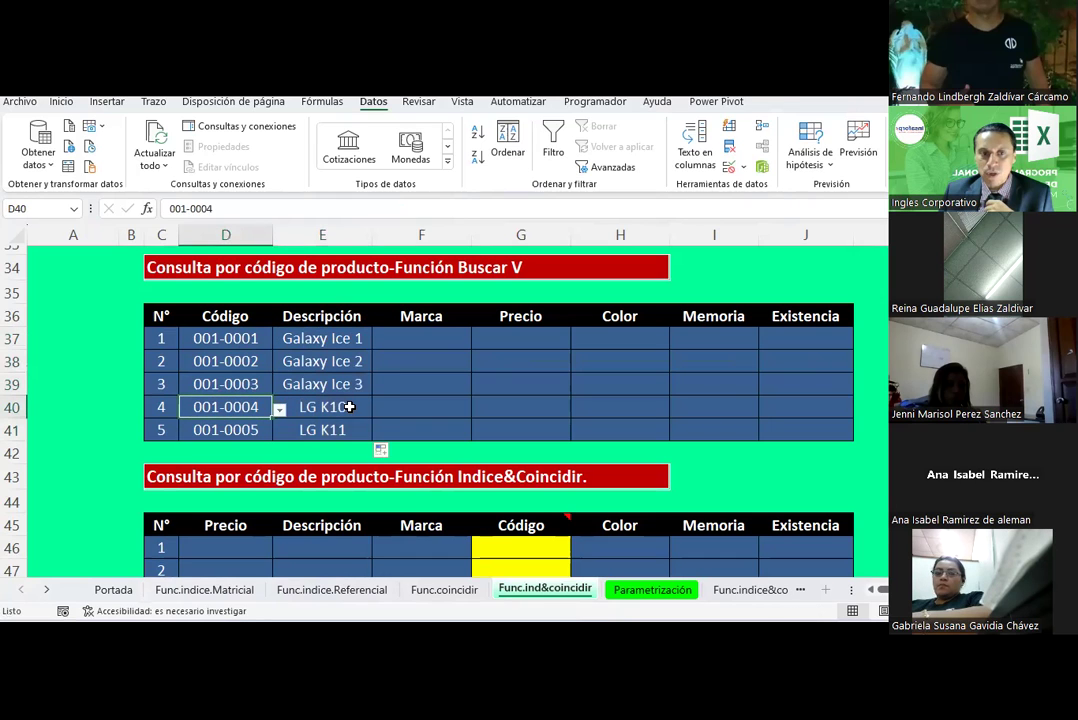
{"action": "left_click", "coordinate": [630, 590]}
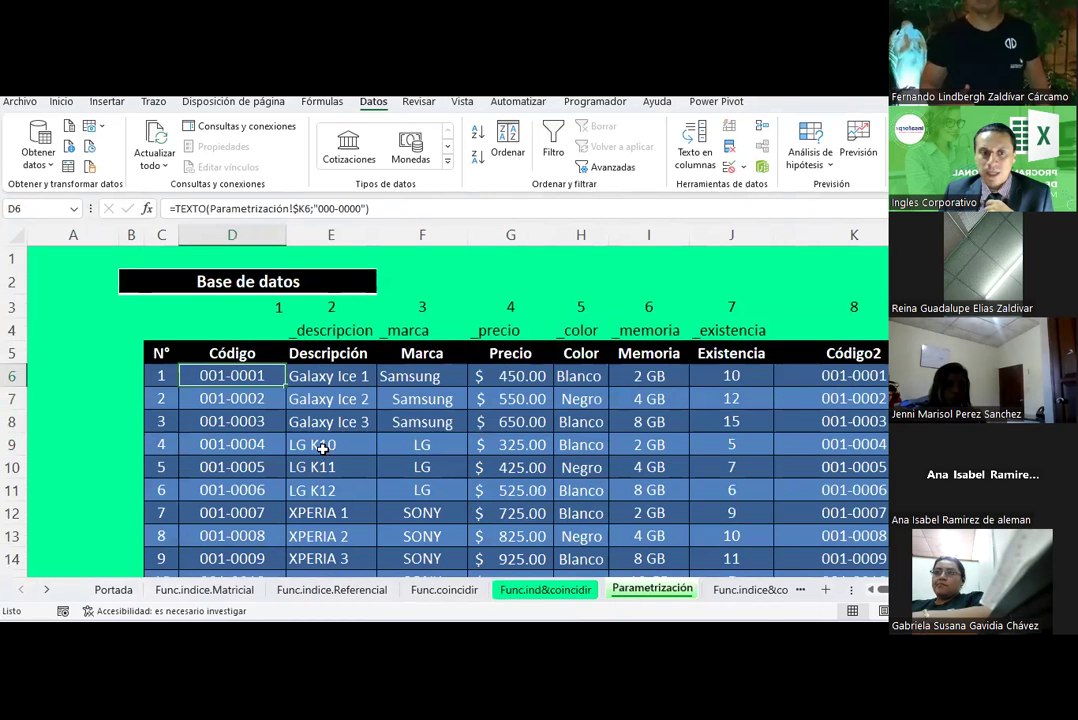
{"action": "left_click", "coordinate": [541, 590]}
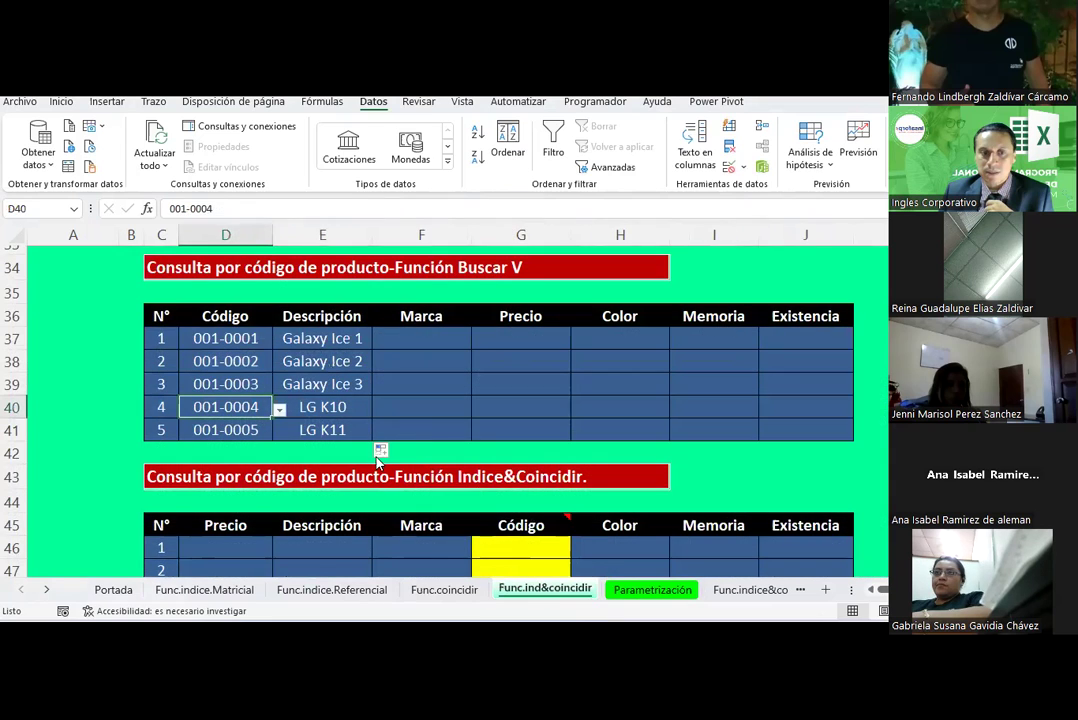
{"action": "left_click", "coordinate": [339, 410]}
{"action": "left_click", "coordinate": [318, 338]}
{"action": "left_click", "coordinate": [320, 386]}
{"action": "left_click", "coordinate": [330, 340]}
Copy the E37 lookup formula across F37:J37 and compare column numbers on Parametrización.
{"action": "left_click_drag", "start_coordinate": [372, 348], "coordinate": [838, 362]}
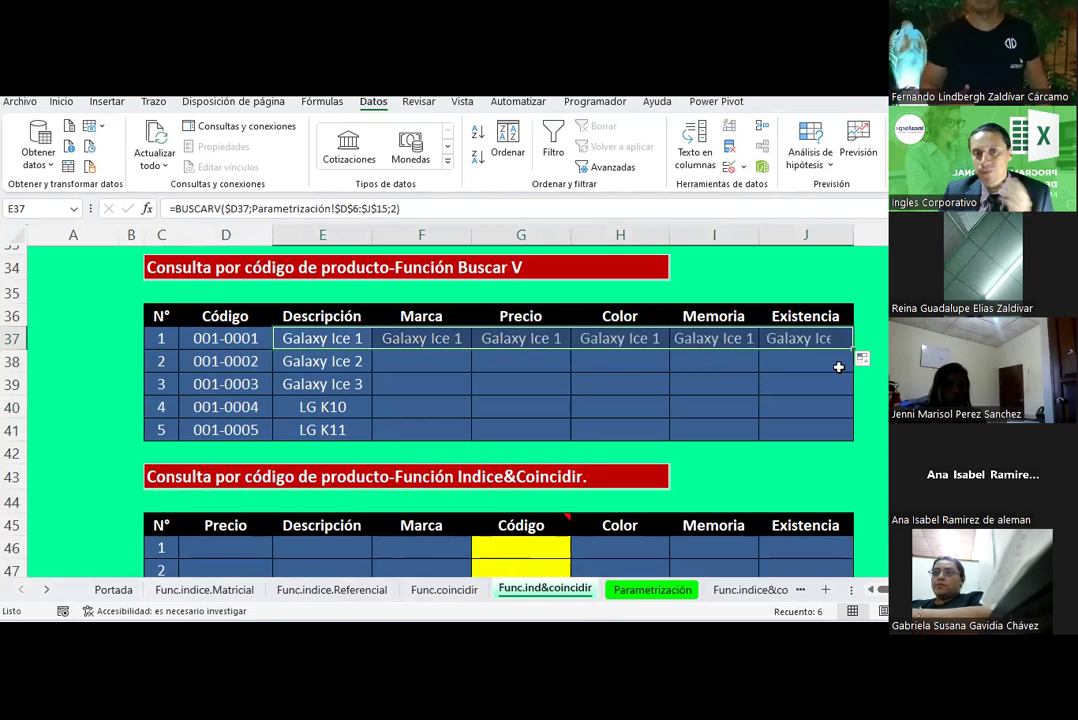
{"action": "left_click", "coordinate": [403, 337]}
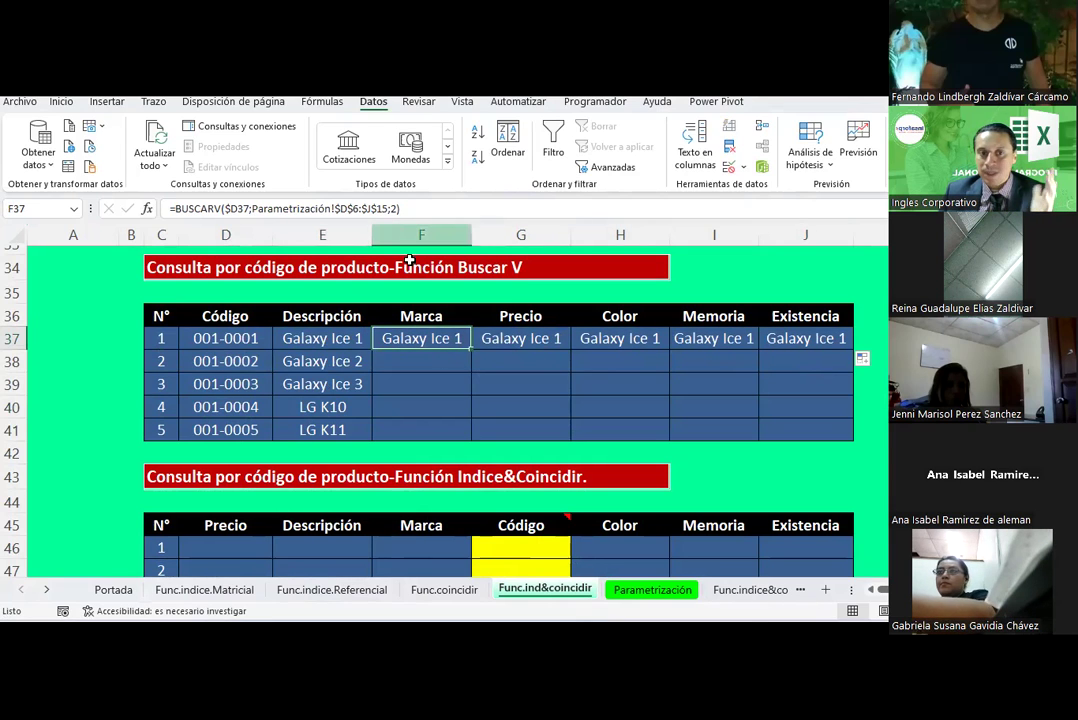
{"action": "left_click", "coordinate": [652, 590]}
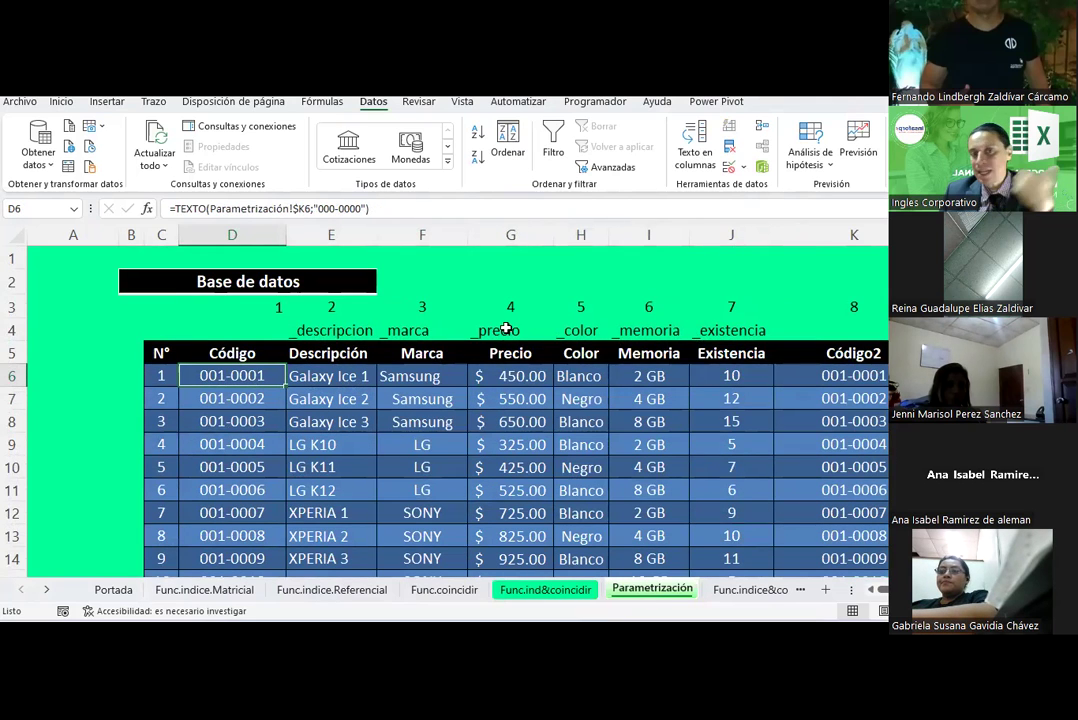
{"action": "left_click", "coordinate": [569, 590]}
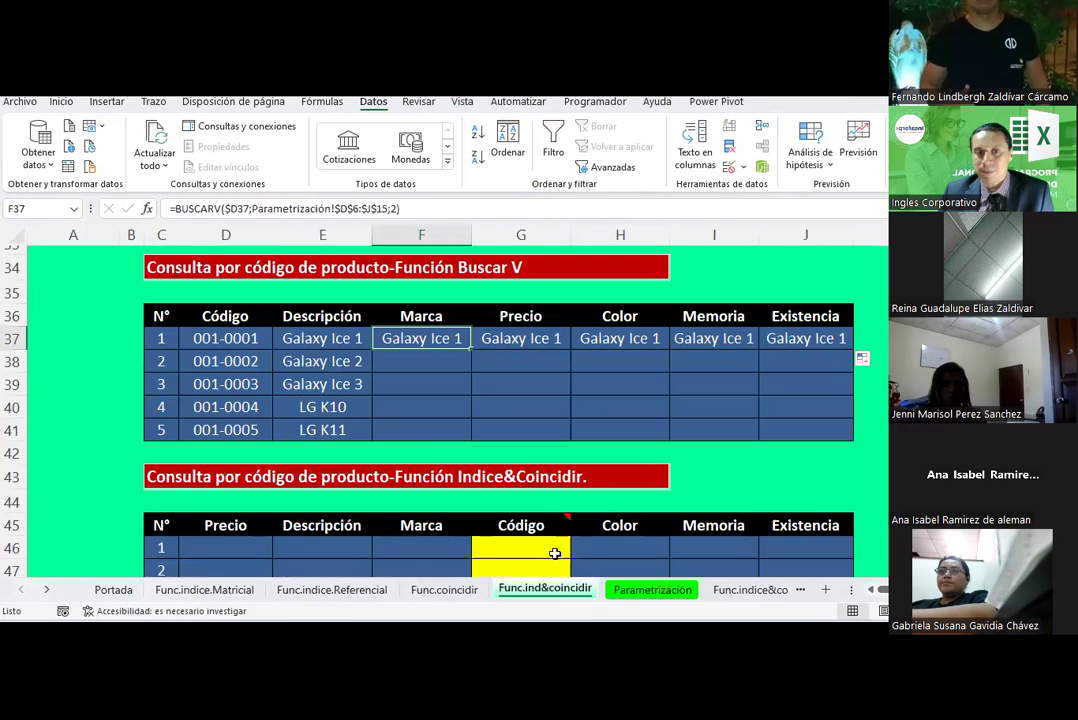
Change the column index to 3 for Marca (Samsung) and 4 for Precio (450).
{"action": "left_click", "coordinate": [393, 209]}
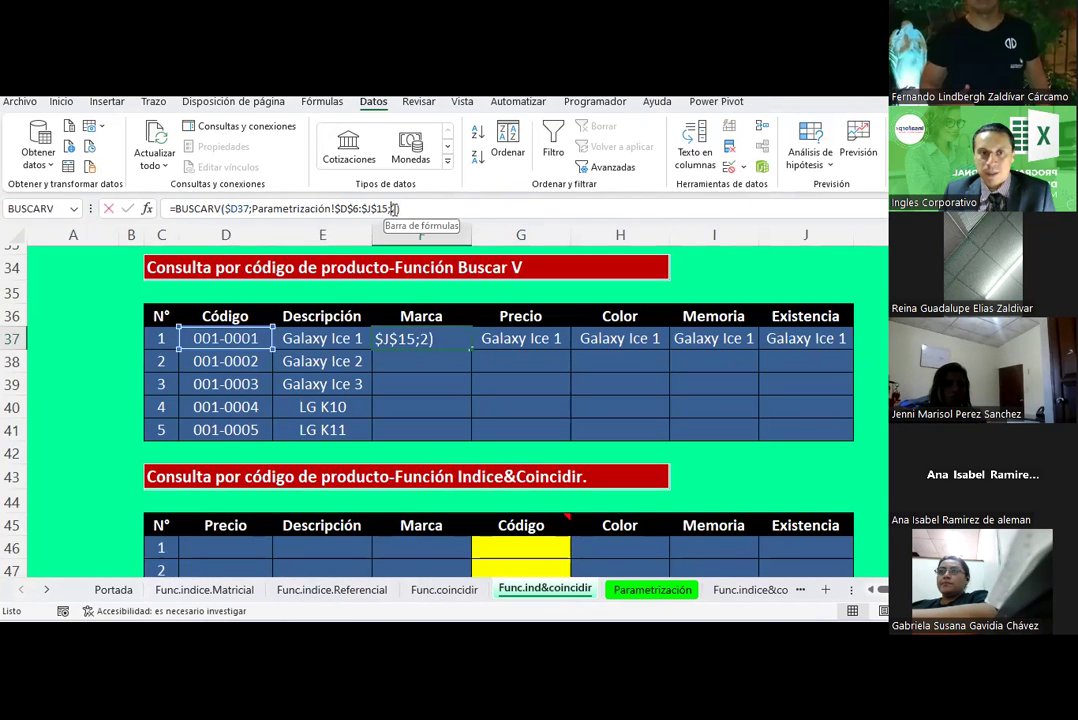
{"action": "type", "text": "3"}
{"action": "key", "text": "Return"}
{"action": "key", "text": "Right"}
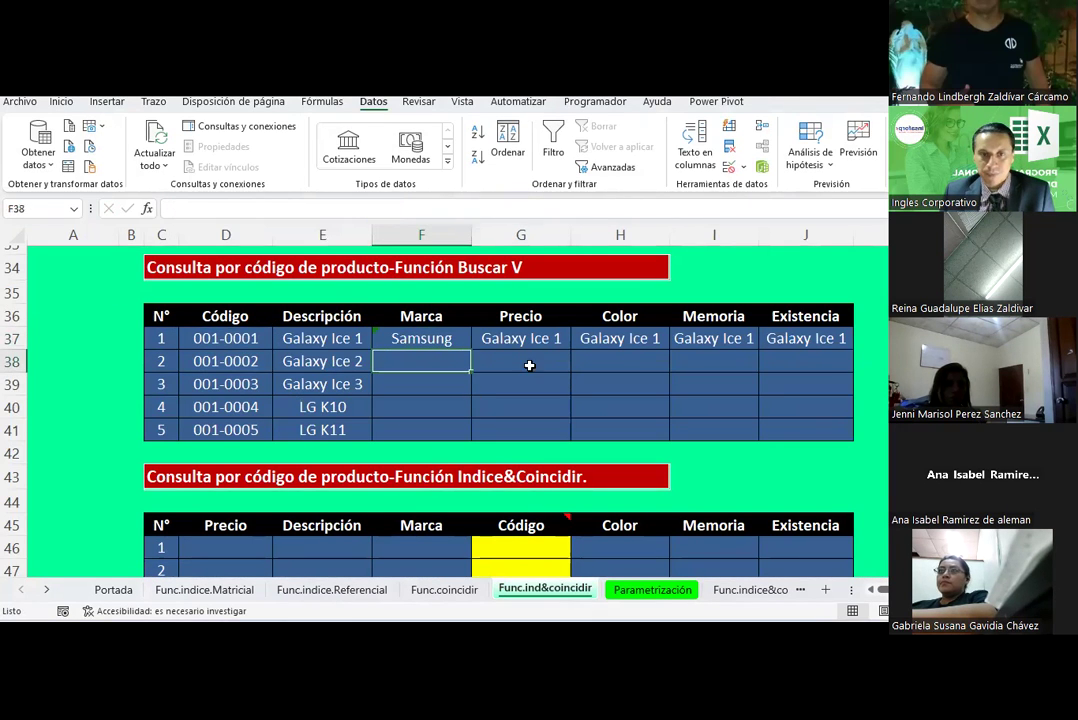
{"action": "key", "text": "Up"}
{"action": "left_click", "coordinate": [393, 208]}
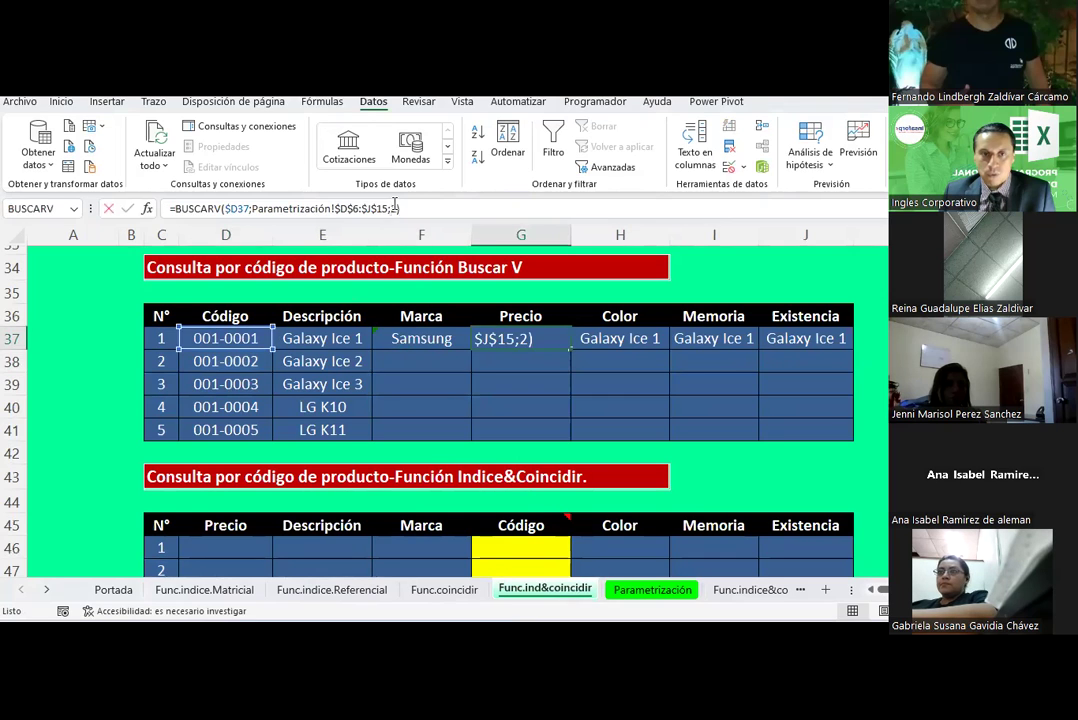
{"action": "key", "text": "BackSpace"}
{"action": "type", "text": "4"}
{"action": "key", "text": "Return"}
Correct the Color, Memoria and Existencia formulas so they return Blanco, 2 and 10.
{"action": "left_click", "coordinate": [616, 341]}
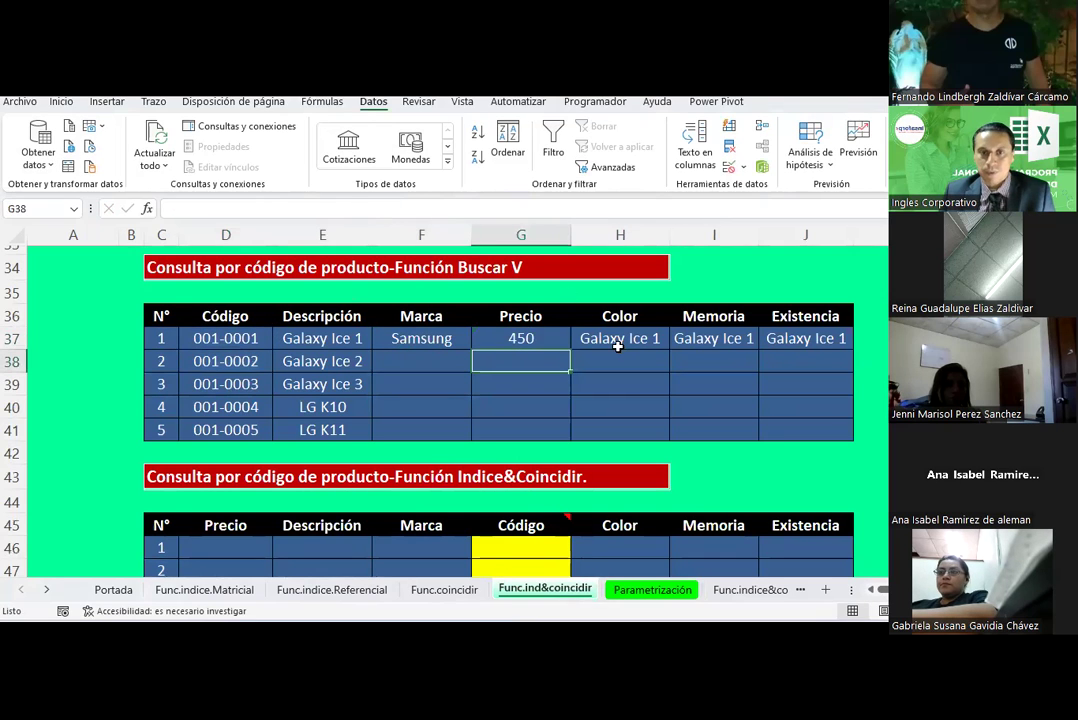
{"action": "left_click", "coordinate": [391, 210]}
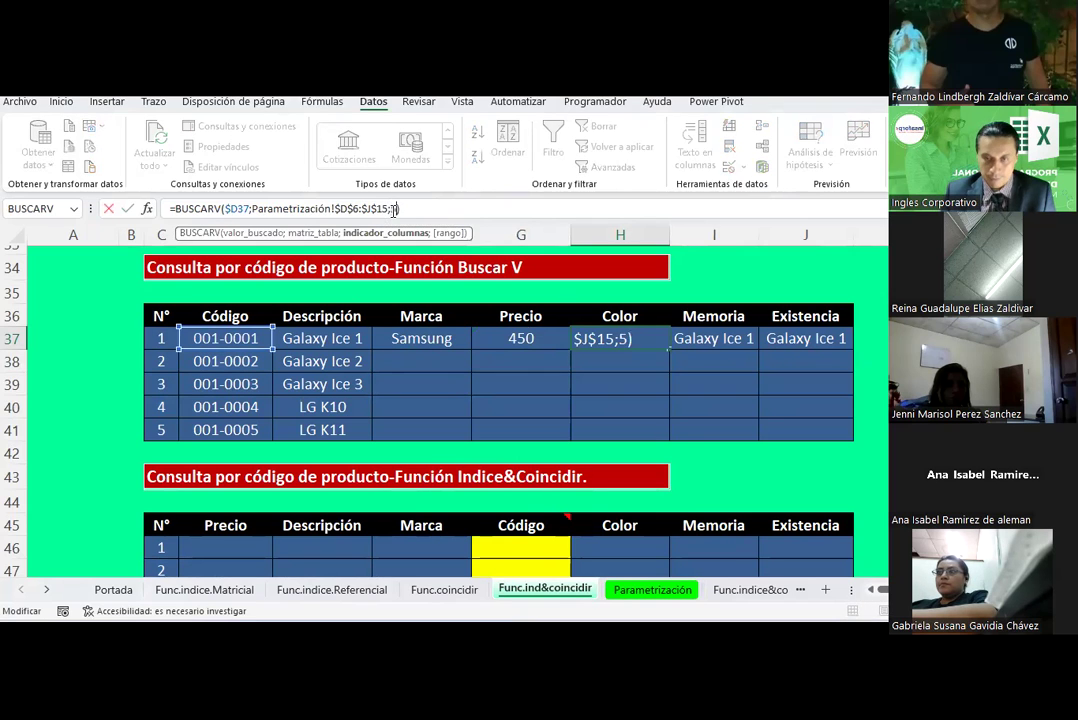
{"action": "key", "text": "Return"}
{"action": "left_click", "coordinate": [735, 341]}
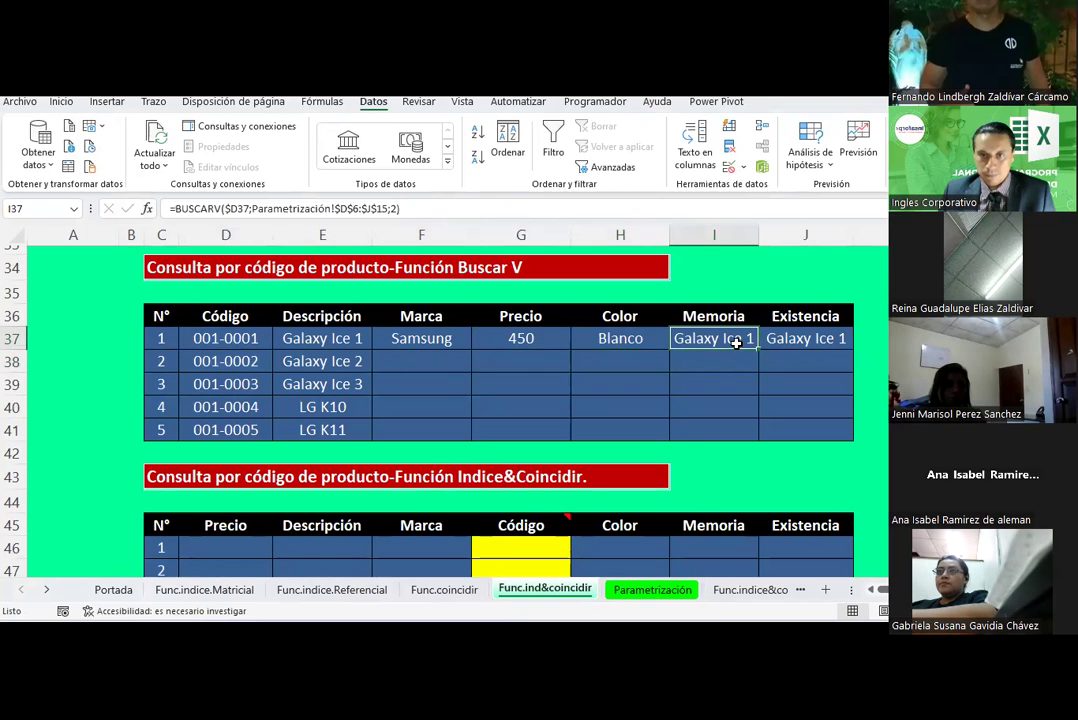
{"action": "left_click", "coordinate": [393, 208]}
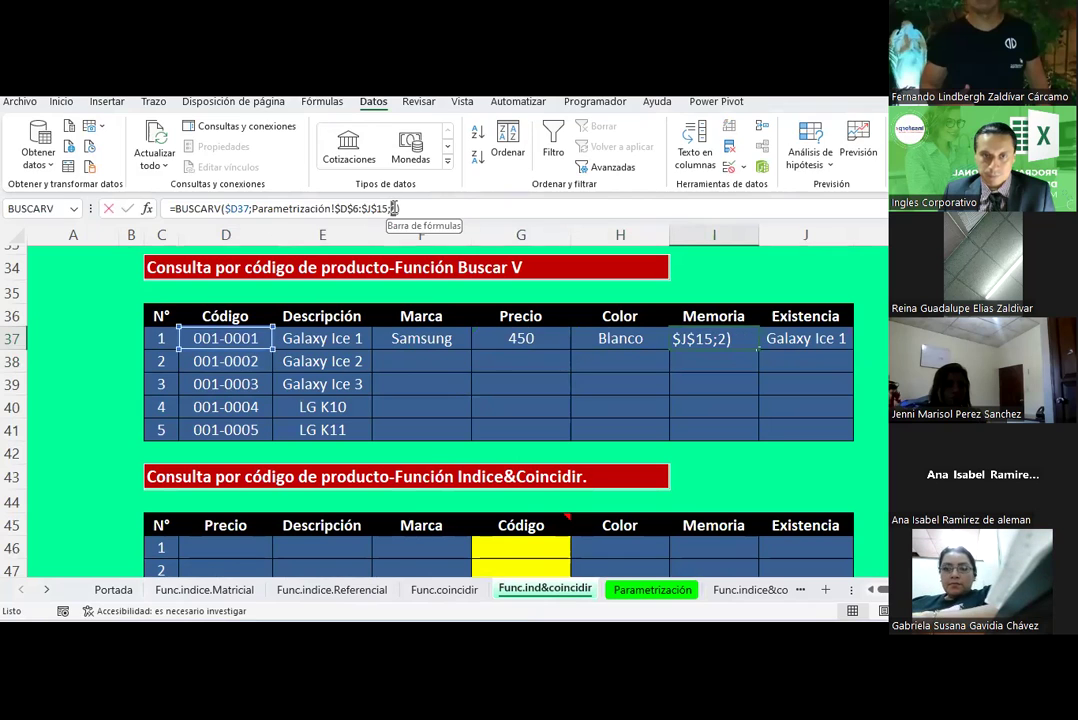
{"action": "key", "text": "Return"}
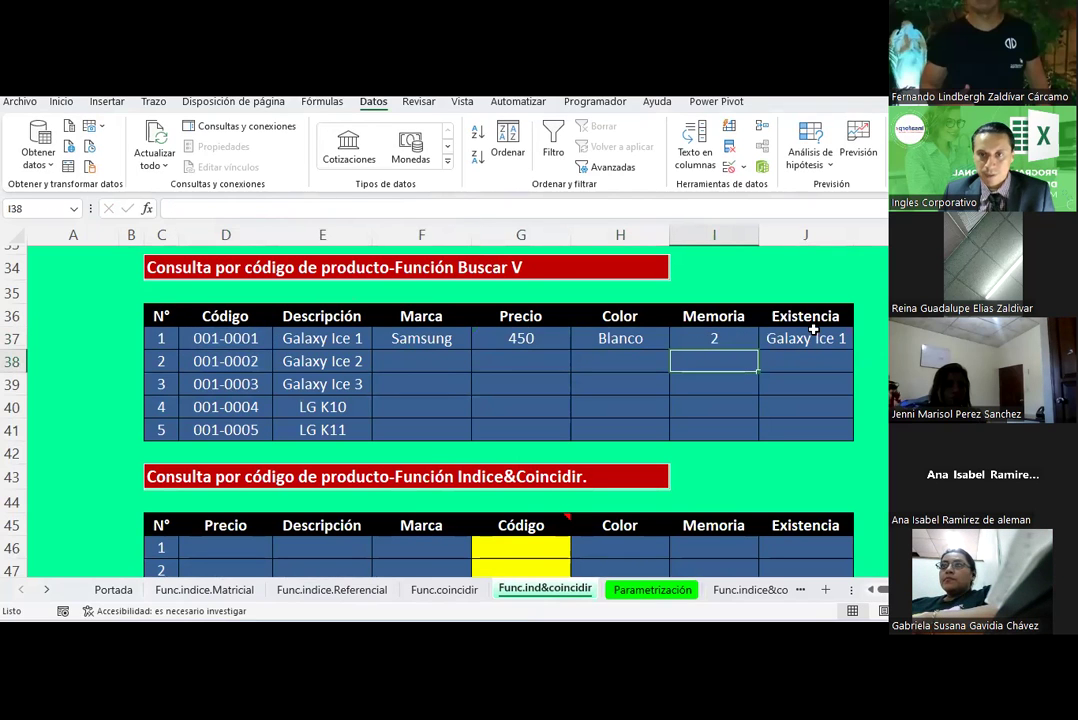
{"action": "left_click", "coordinate": [813, 333]}
{"action": "double_click", "coordinate": [394, 208]}
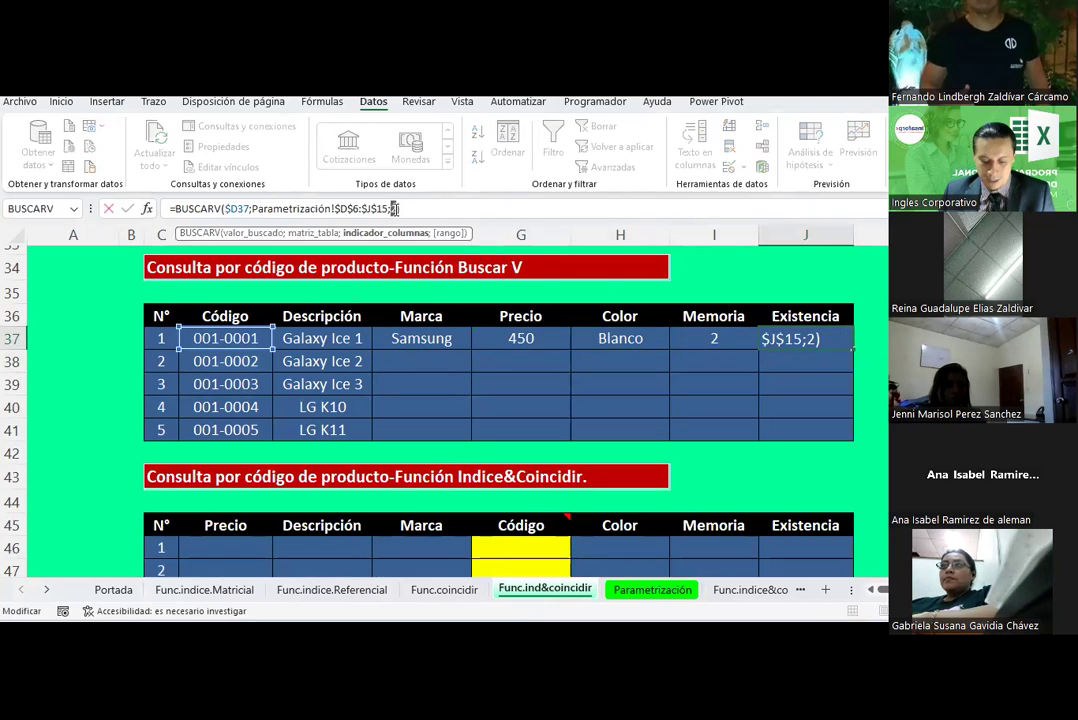
{"action": "key", "text": "Return"}
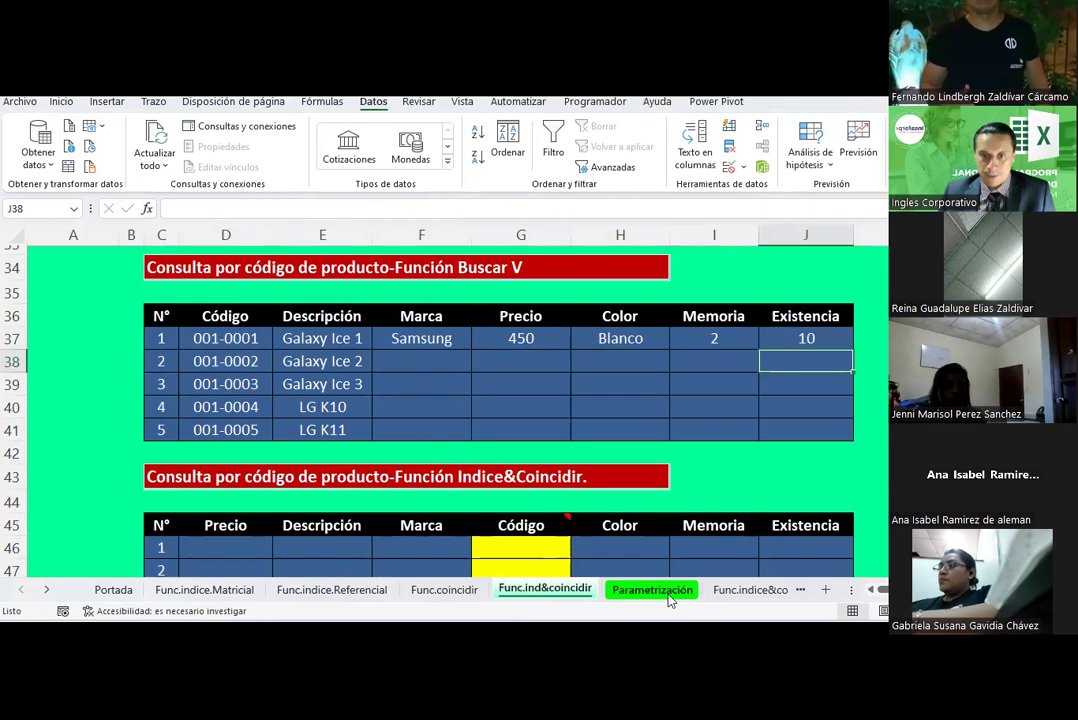
{"action": "left_click", "coordinate": [670, 597]}
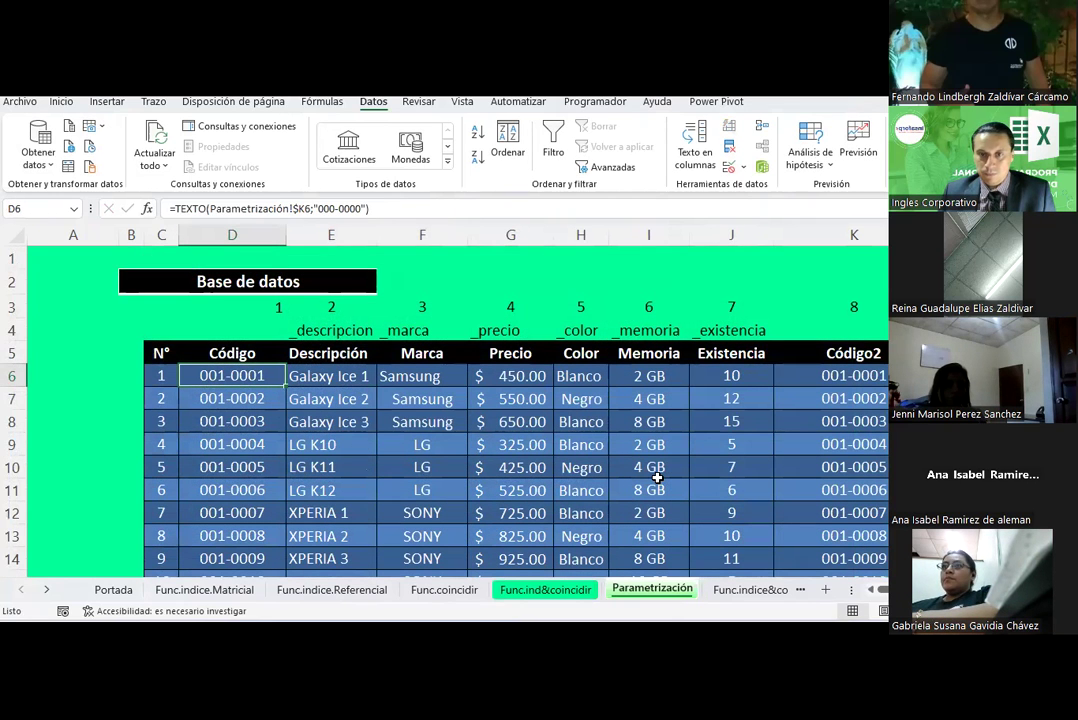
Copy the 2 GB memory cell's format from Parametrización onto I37 with Format Painter.
{"action": "scroll", "coordinate": [657, 479], "scroll_direction": "down", "scroll_amount": 1}
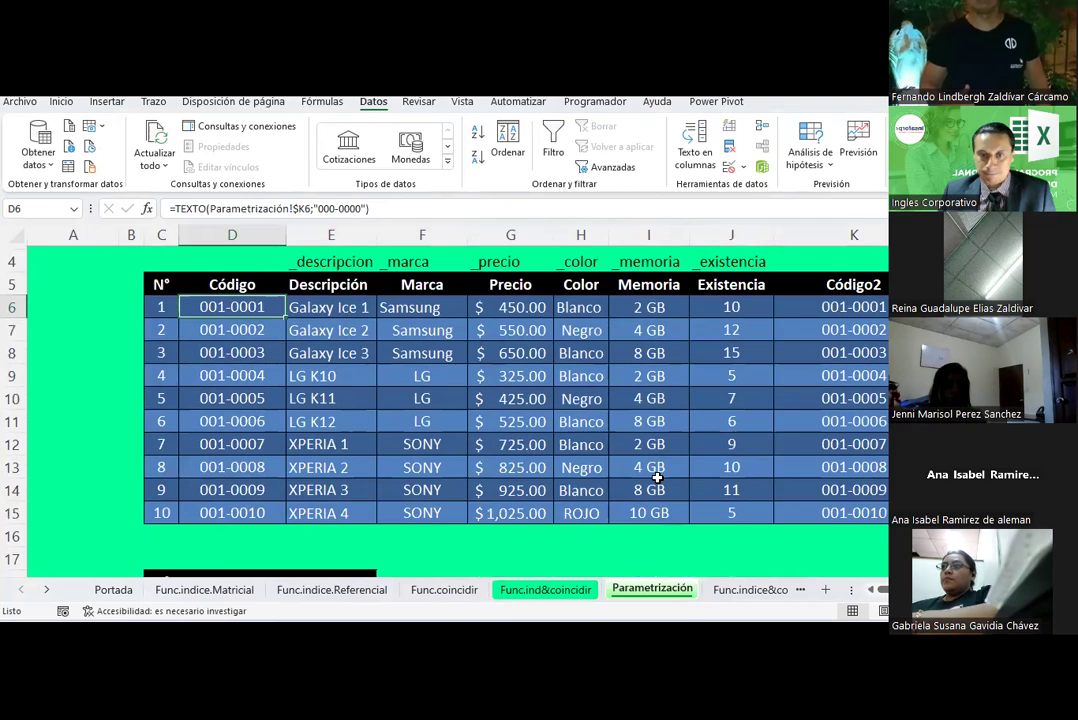
{"action": "left_click", "coordinate": [659, 307]}
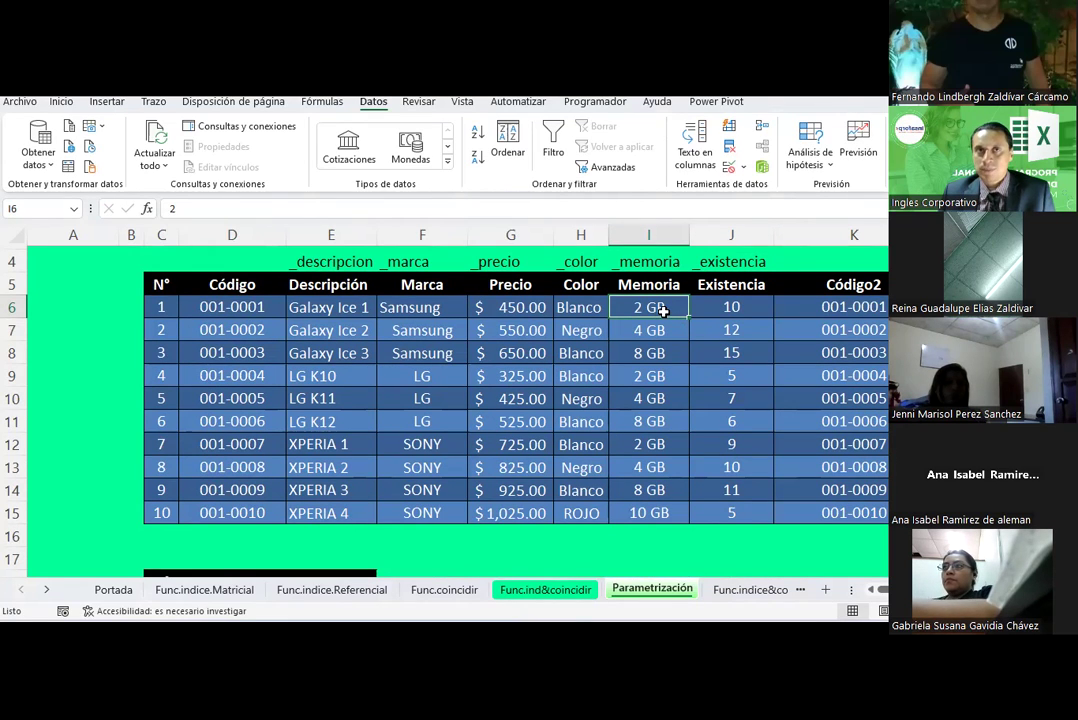
{"action": "left_click", "coordinate": [61, 102]}
{"action": "left_click", "coordinate": [55, 166]}
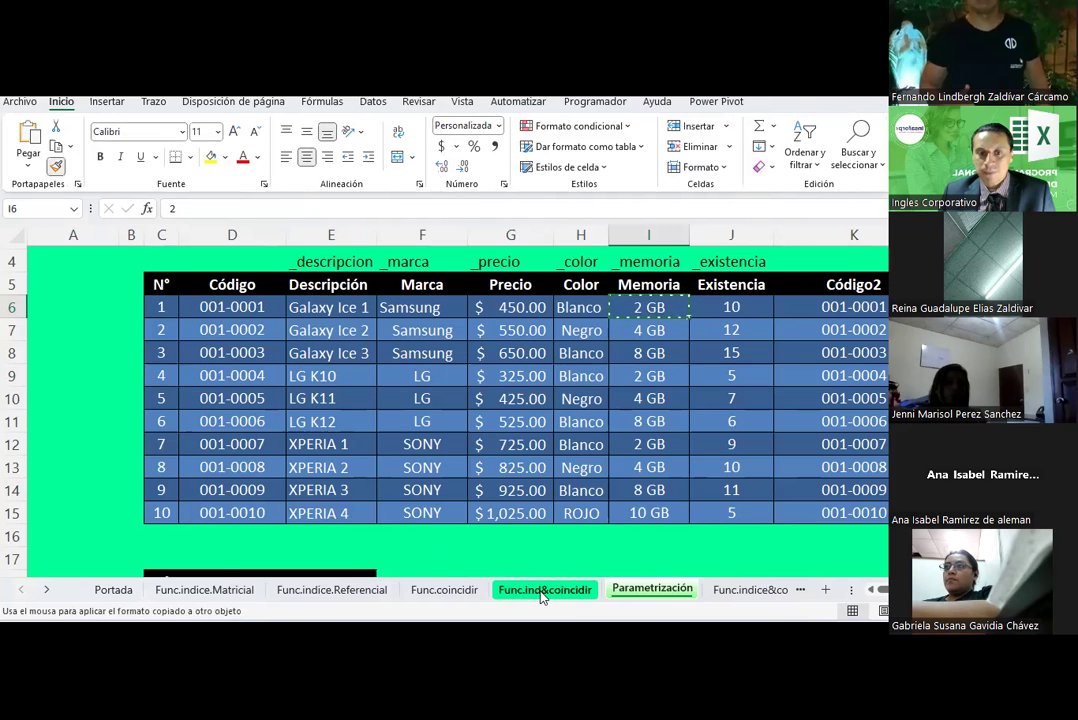
{"action": "left_click", "coordinate": [542, 591]}
{"action": "left_click", "coordinate": [685, 339]}
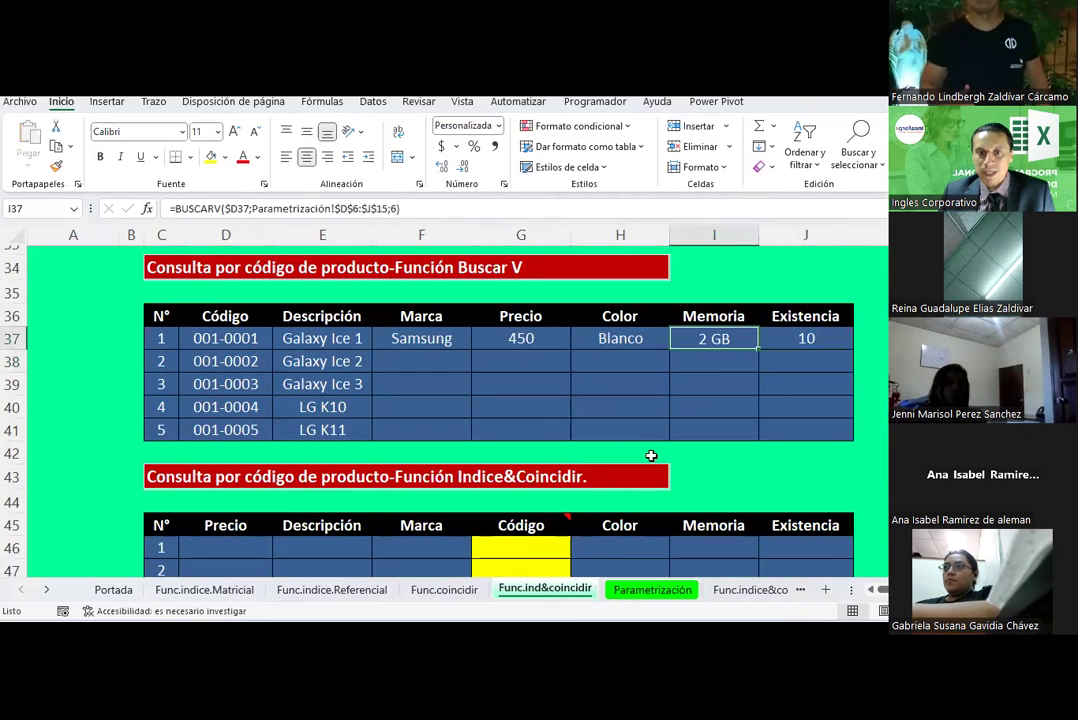
Format the 450 price in G37 as currency, then select row 37's results F37:J37.
{"action": "left_click", "coordinate": [520, 338]}
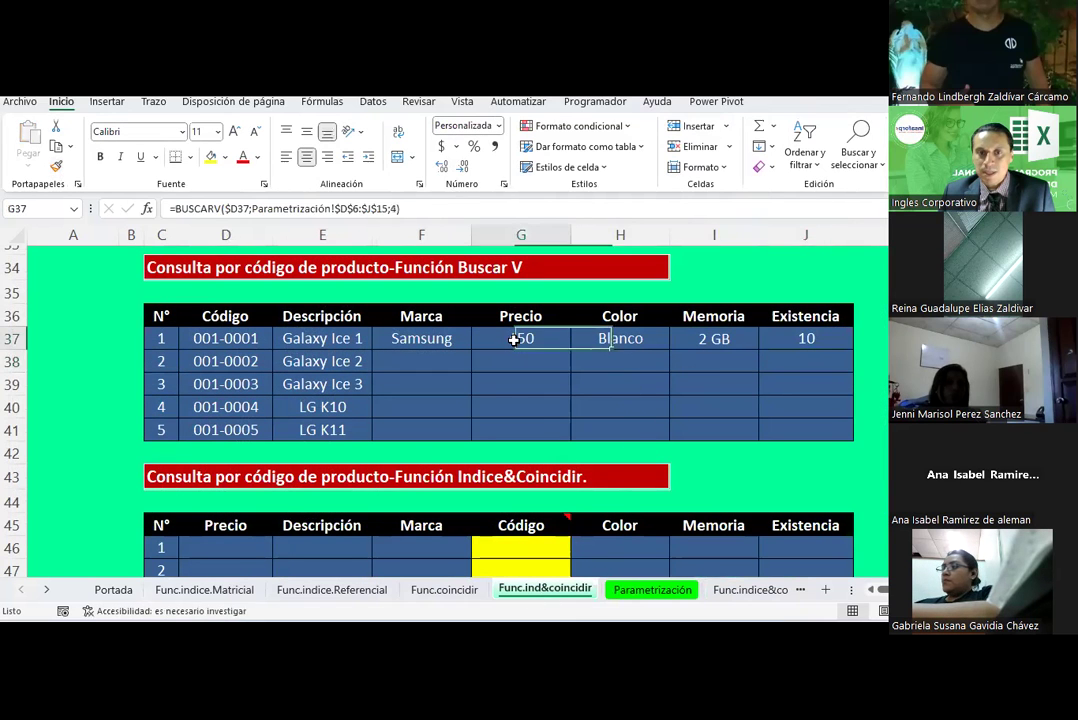
{"action": "left_click", "coordinate": [440, 147]}
{"action": "left_click", "coordinate": [652, 589]}
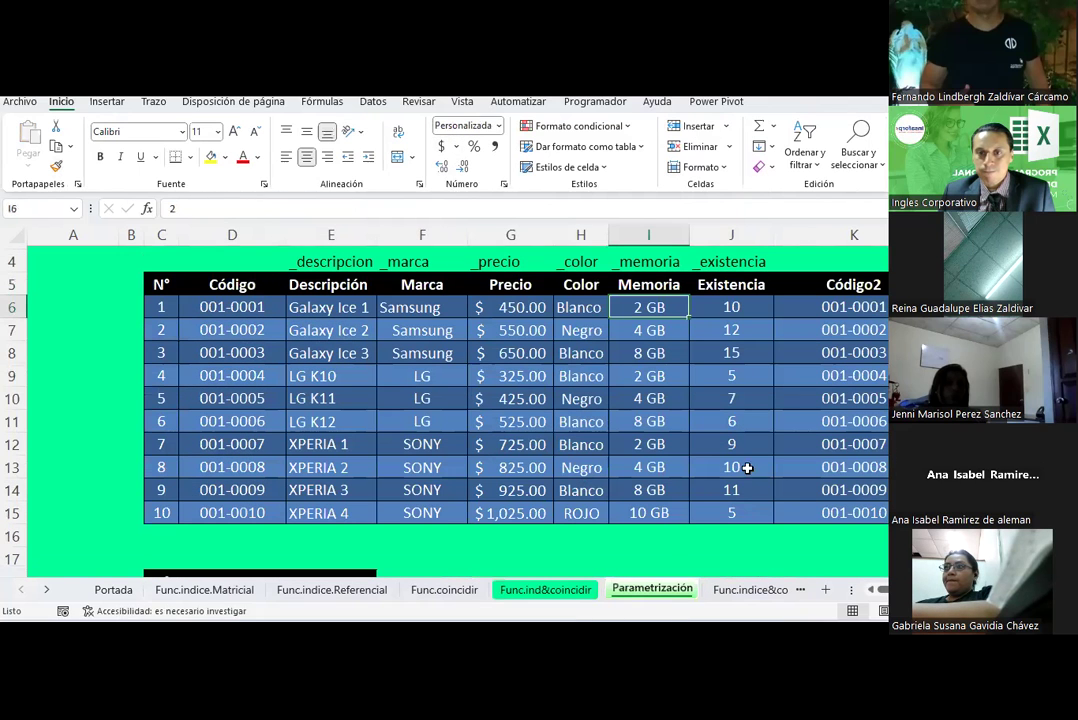
{"action": "left_click", "coordinate": [570, 589]}
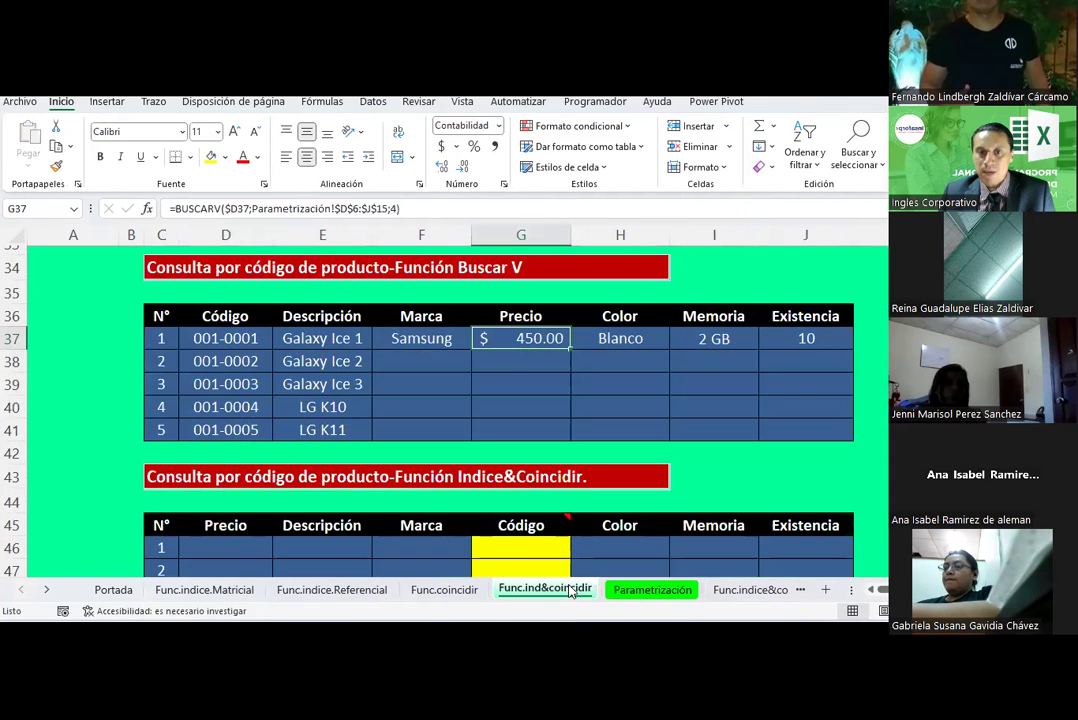
{"action": "mouse_move", "coordinate": [456, 338]}
{"action": "left_mouse_down"}
{"action": "mouse_move", "coordinate": [806, 338]}
{"action": "mouse_move", "coordinate": [850, 440]}
{"action": "left_mouse_up"}
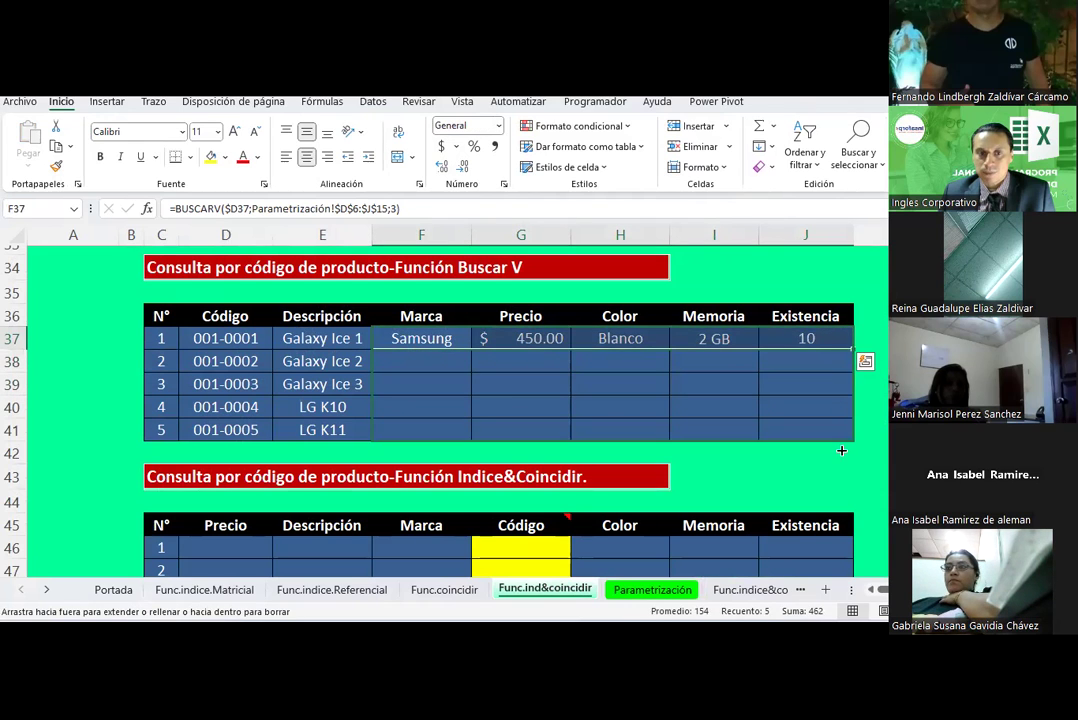
{"action": "left_click", "coordinate": [256, 366]}
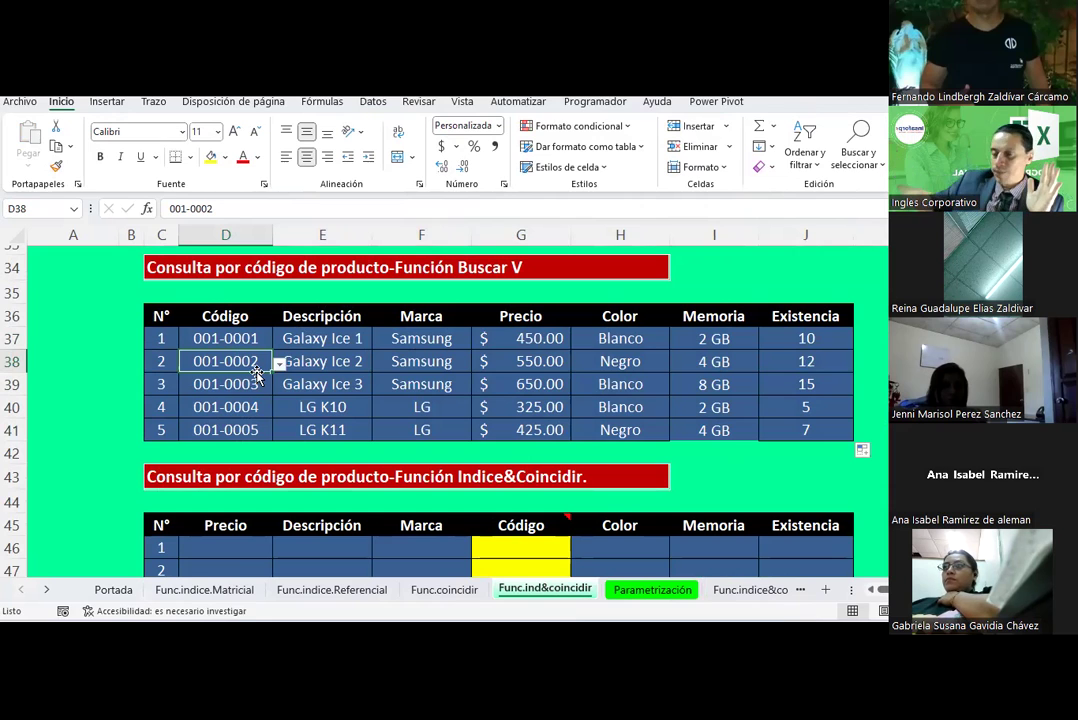
Review the row 37 lookup formulas in the Marca and Descripción cells.
{"action": "left_click", "coordinate": [450, 338]}
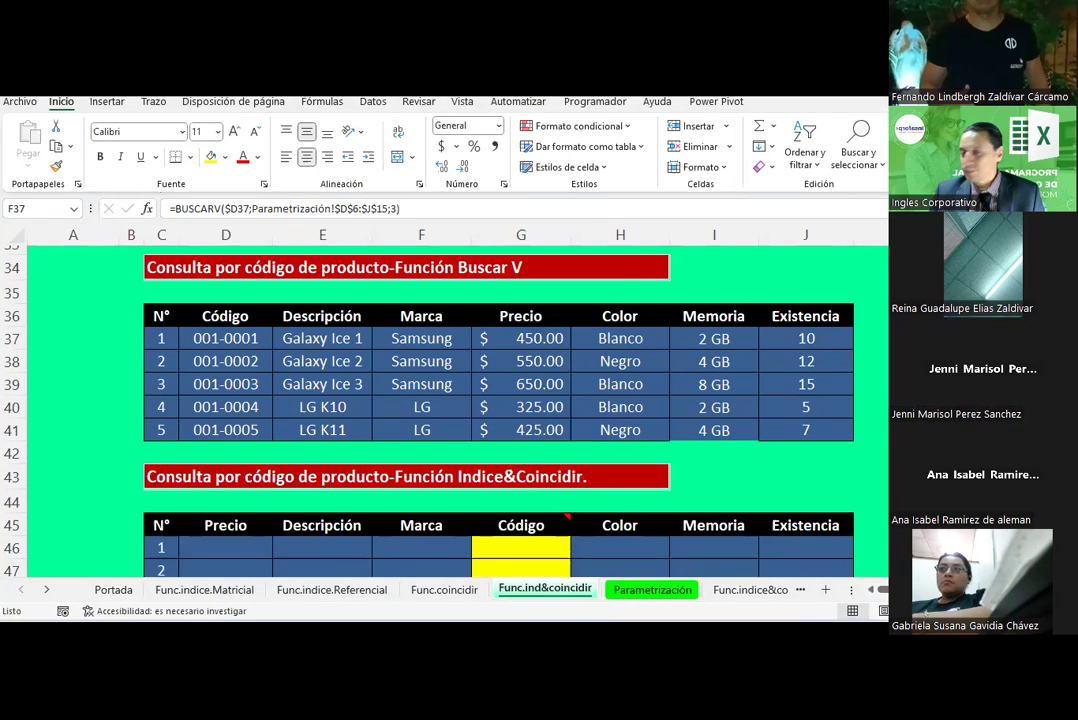
{"action": "left_click", "coordinate": [344, 338]}
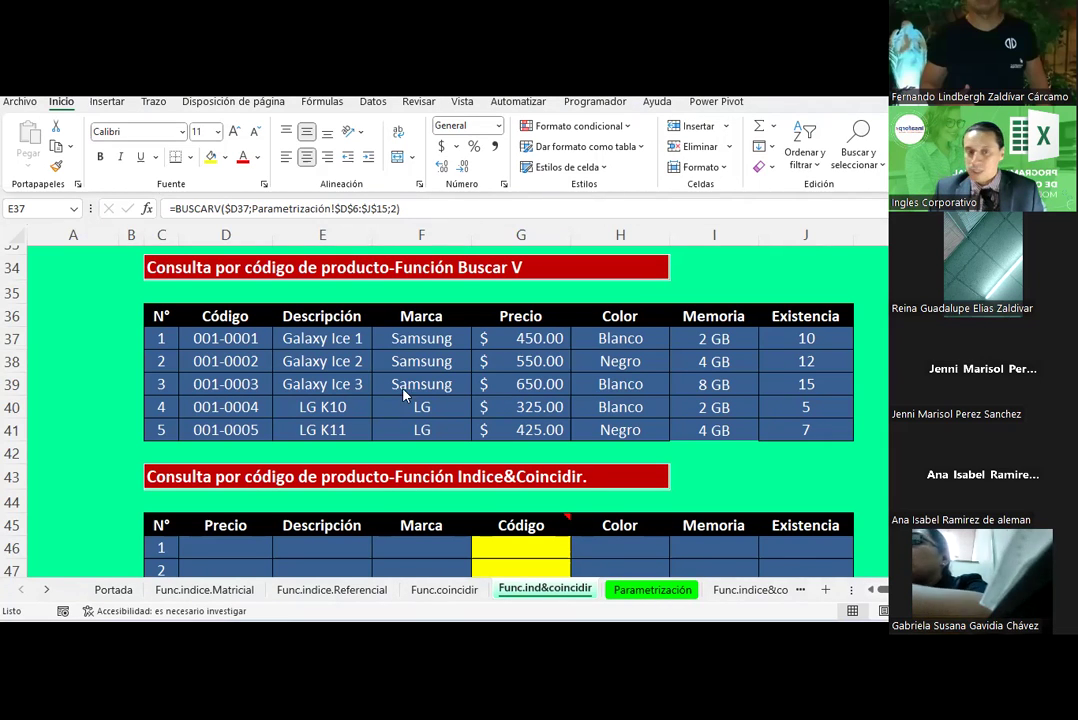
Check the index columns on Parametrización, then edit E37's Descripción formula with F2.
{"action": "left_click", "coordinate": [652, 590]}
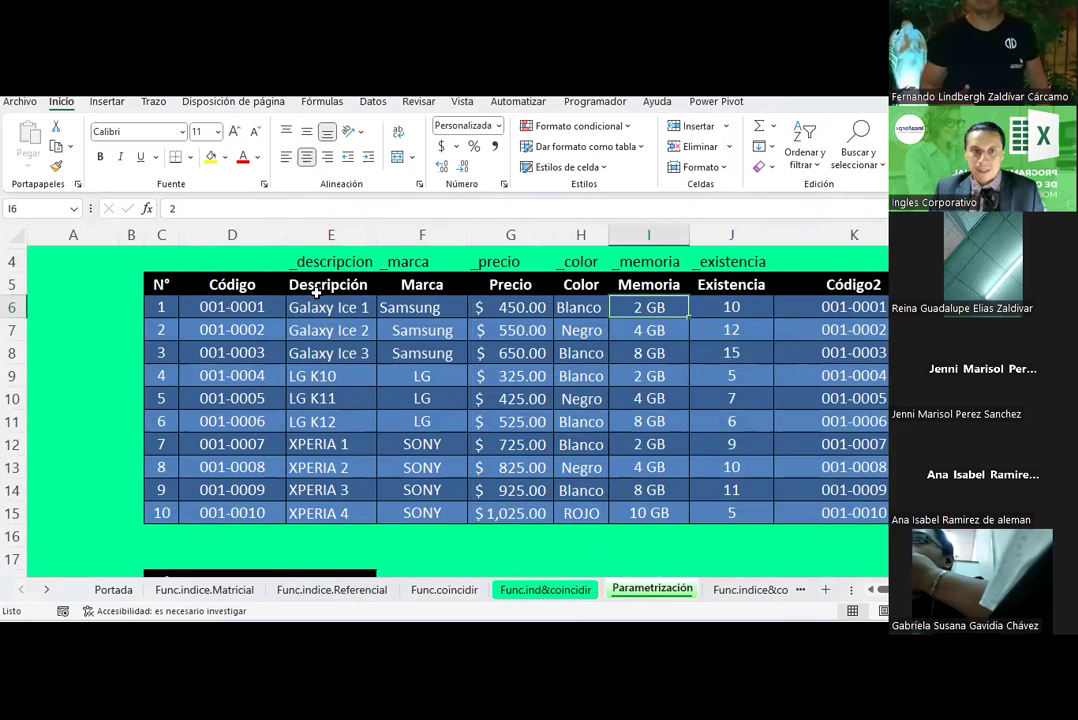
{"action": "scroll", "coordinate": [346, 305], "scroll_direction": "up", "scroll_amount": 1}
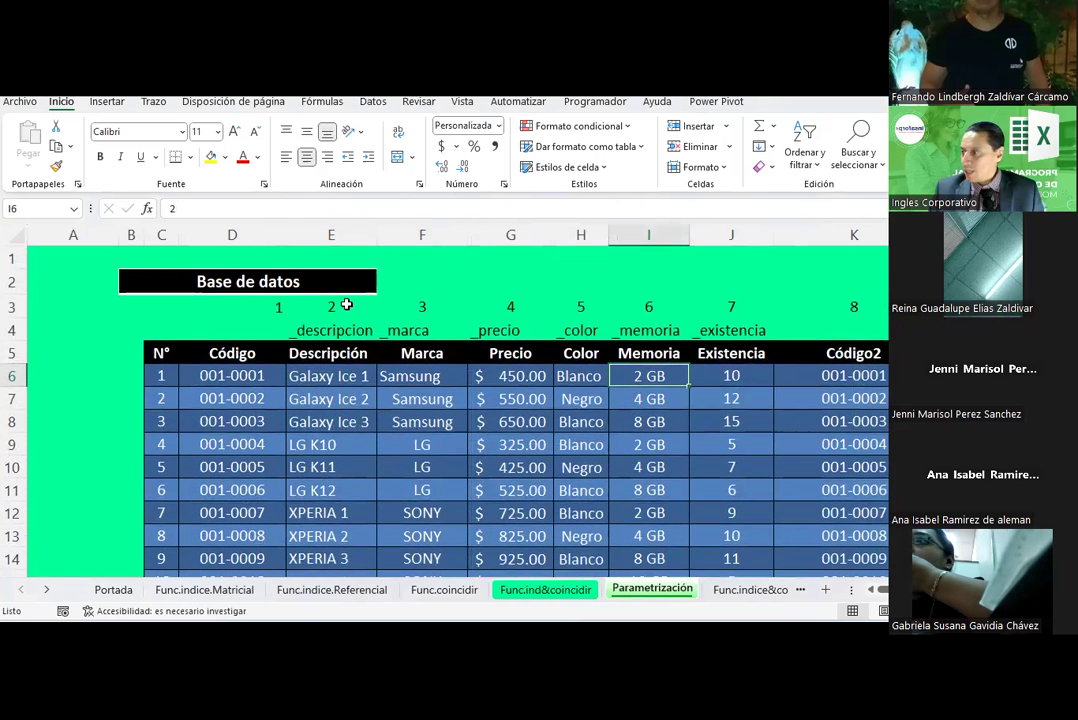
{"action": "left_click", "coordinate": [524, 590]}
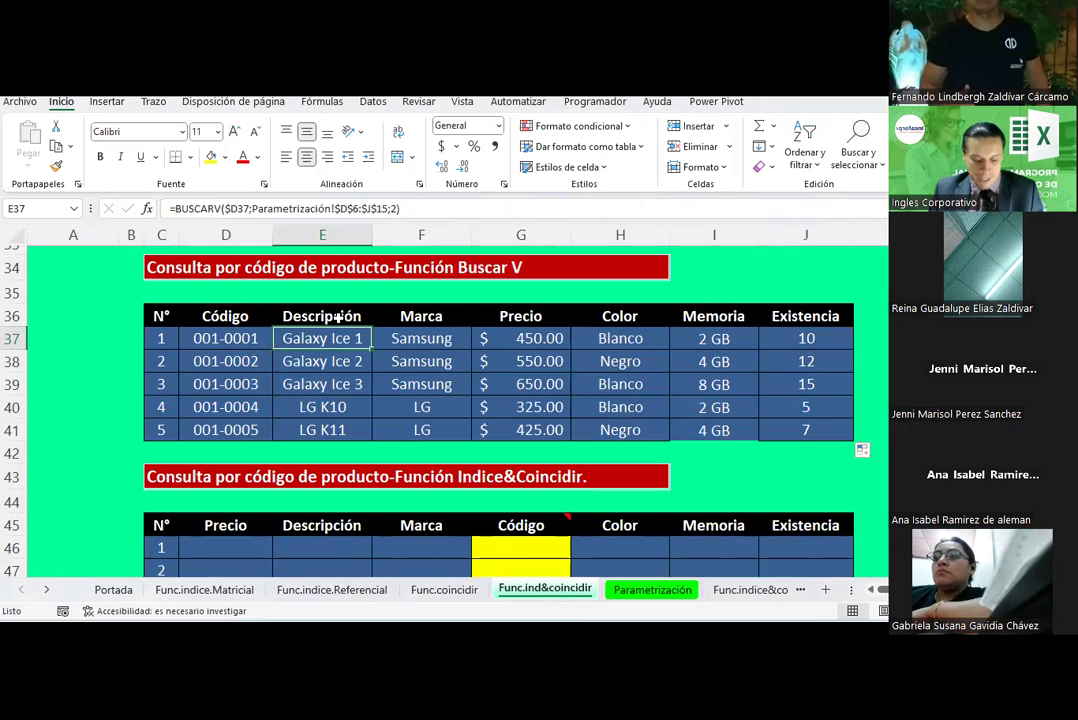
{"action": "key", "text": "F2"}
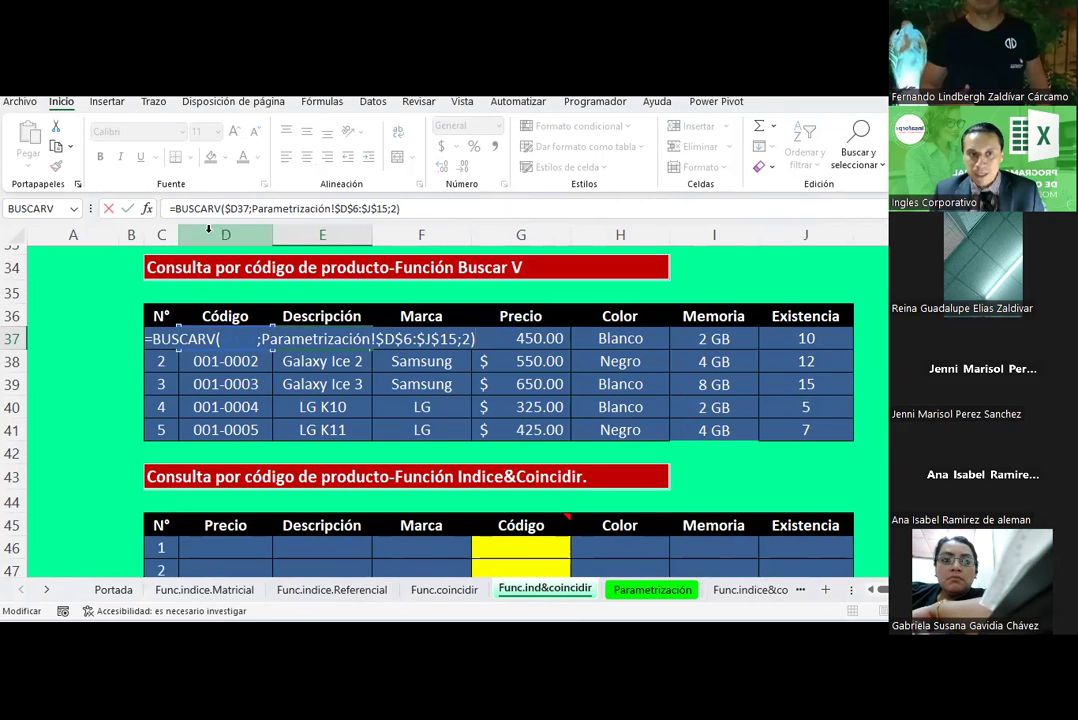
{"action": "left_click", "coordinate": [232, 210]}
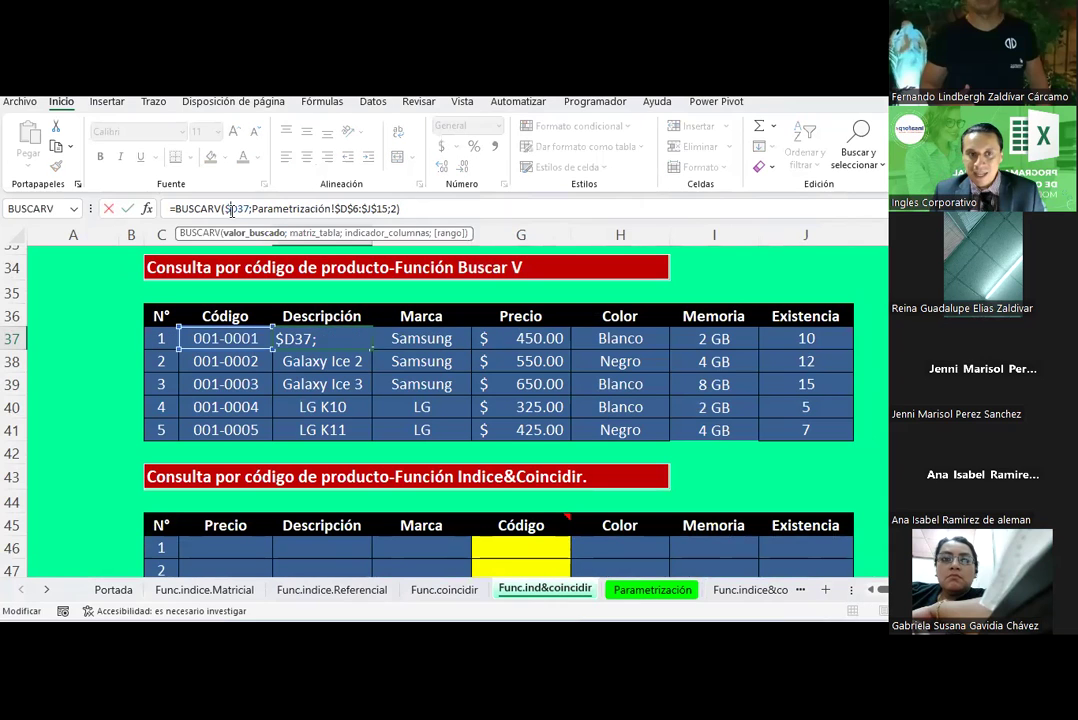
{"action": "key", "text": "Escape"}
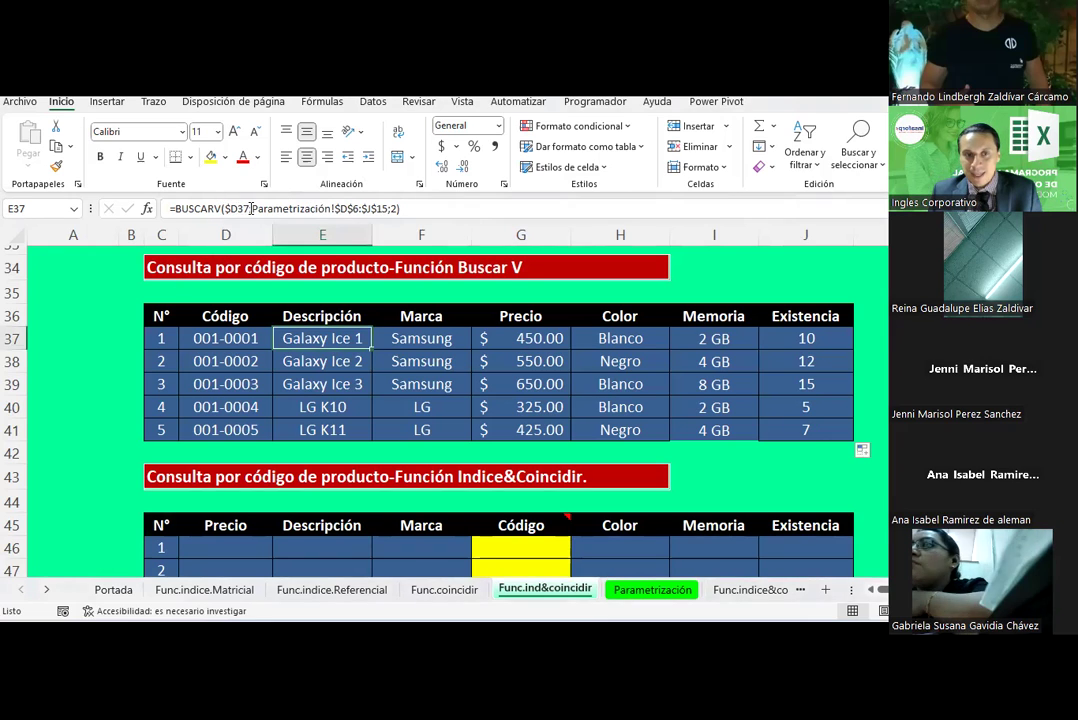
{"action": "left_click", "coordinate": [251, 208]}
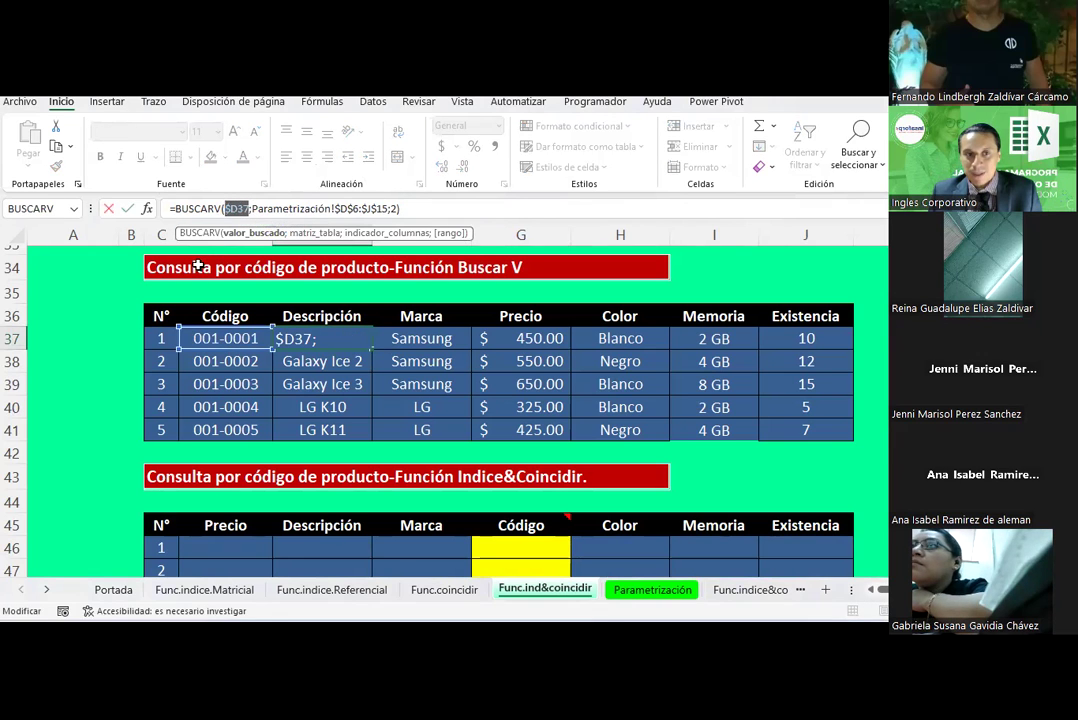
{"action": "left_click", "coordinate": [231, 233]}
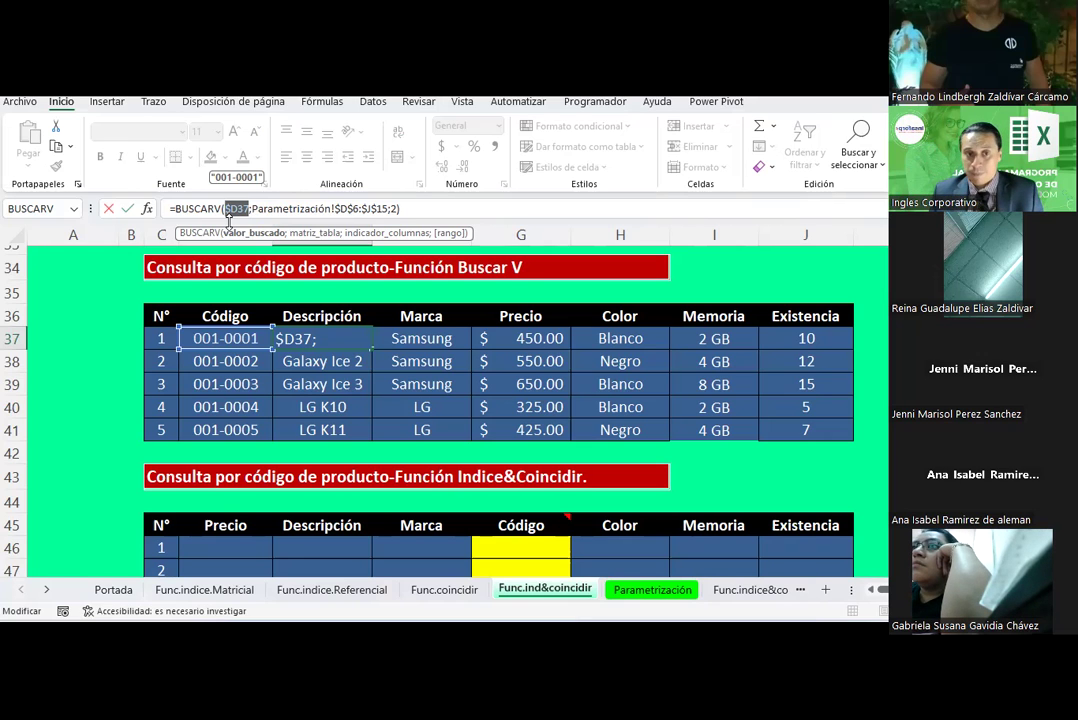
{"action": "key", "text": "ctrl+Return"}
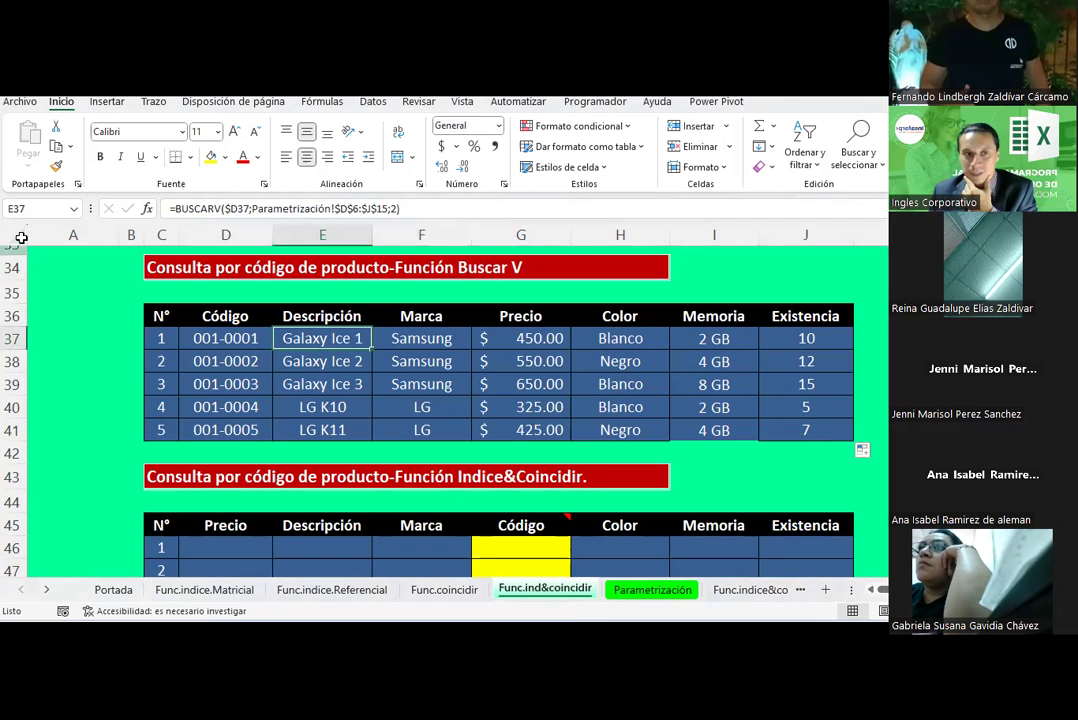
{"action": "left_click", "coordinate": [151, 211]}
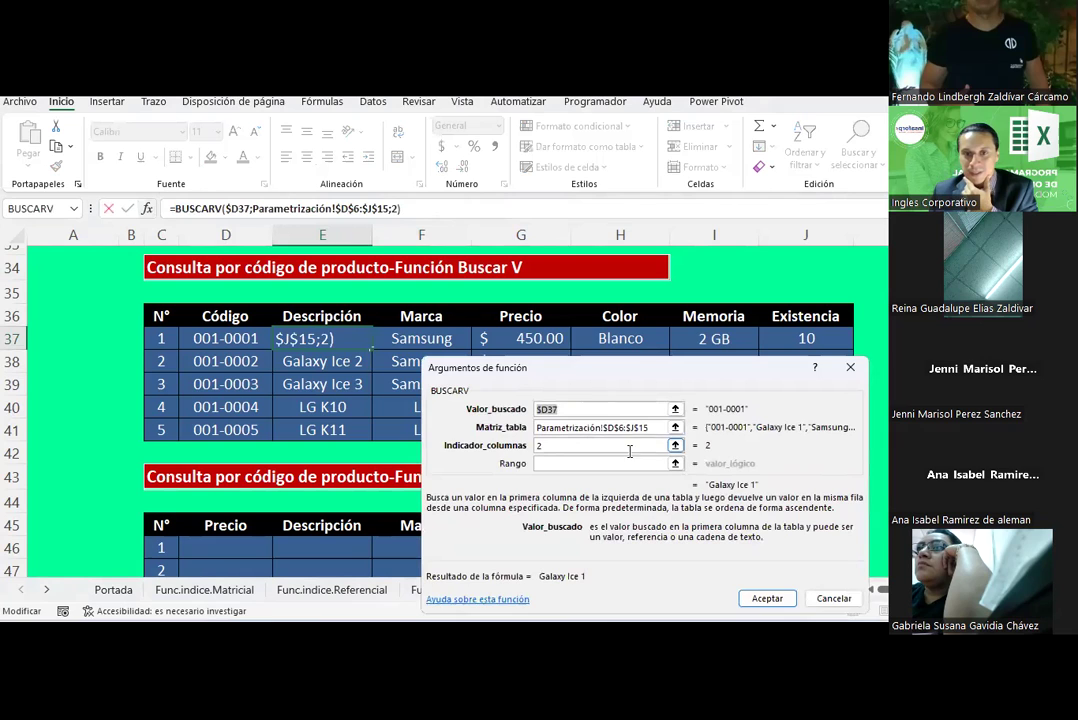
{"action": "left_click_drag", "start_coordinate": [631, 378], "coordinate": [539, 186]}
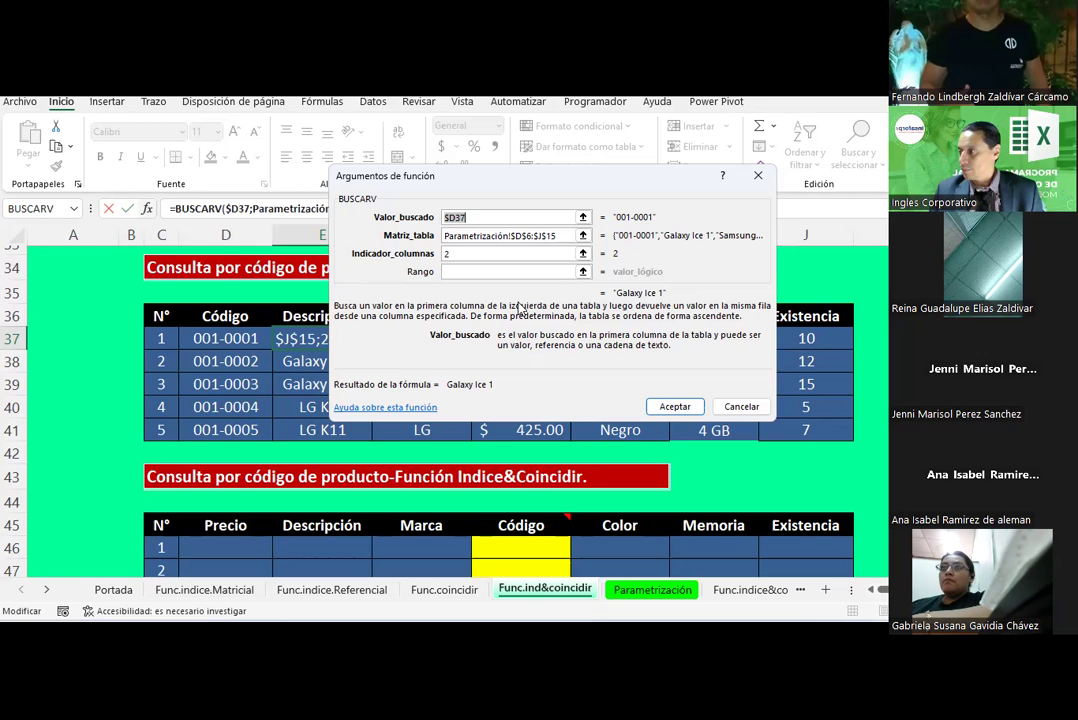
{"action": "left_click", "coordinate": [741, 406]}
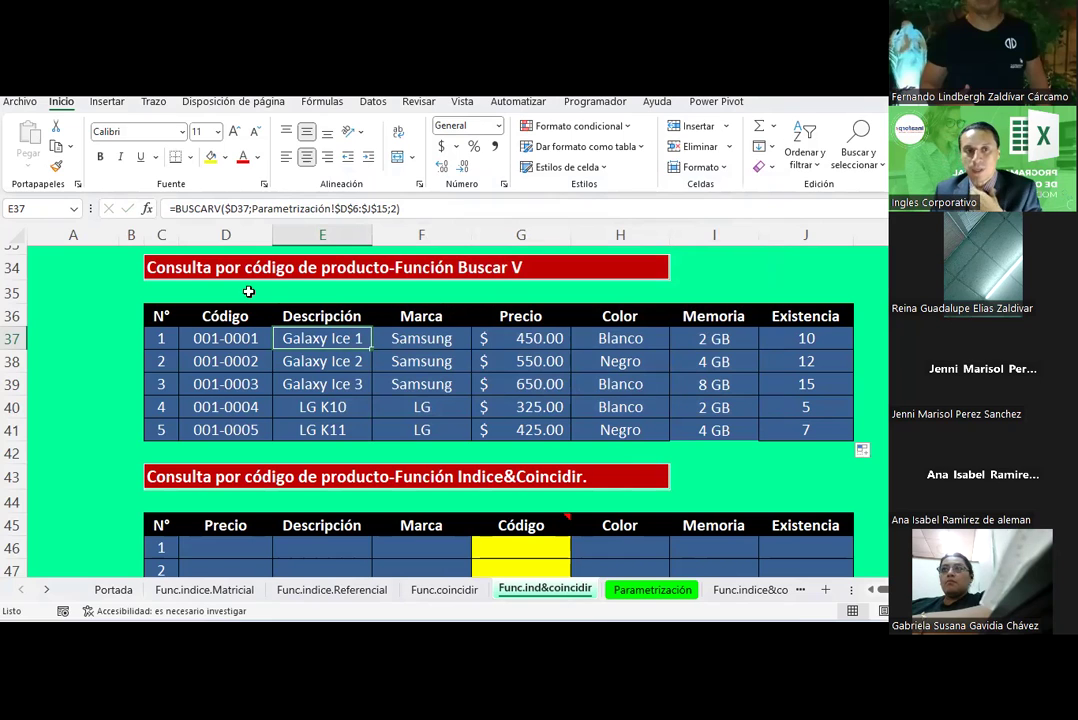
{"action": "mouse_move", "coordinate": [233, 316]}
{"action": "left_mouse_down"}
{"action": "mouse_move", "coordinate": [242, 443]}
{"action": "mouse_move", "coordinate": [241, 429]}
{"action": "left_mouse_up"}
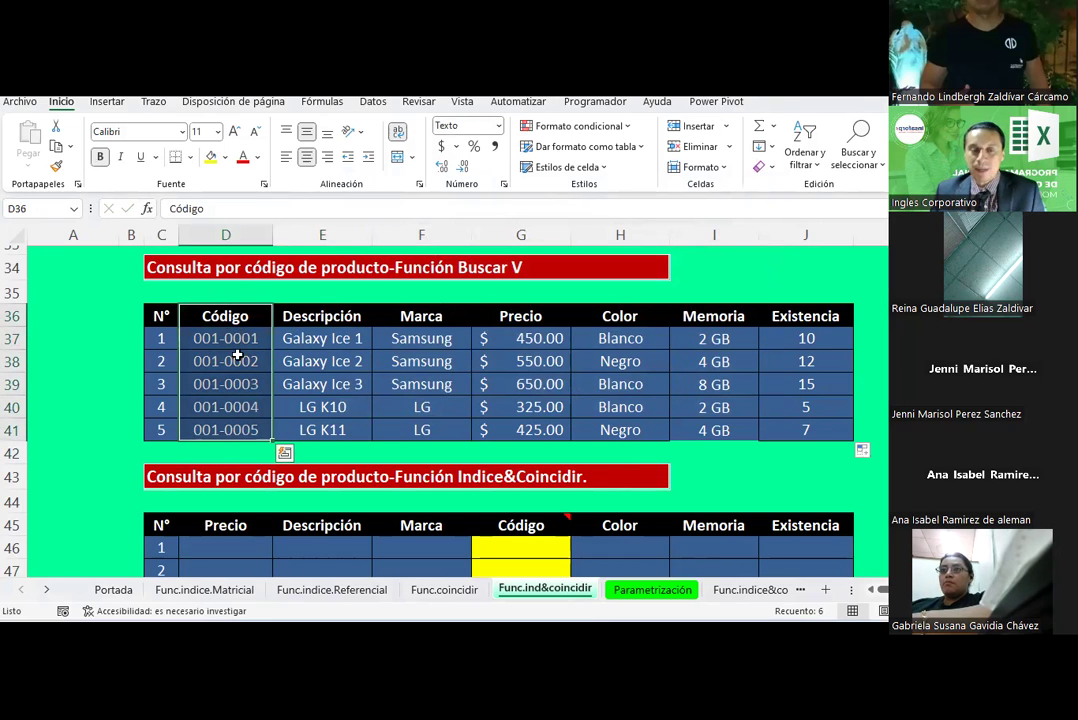
{"action": "left_click_drag", "start_coordinate": [241, 315], "coordinate": [870, 318]}
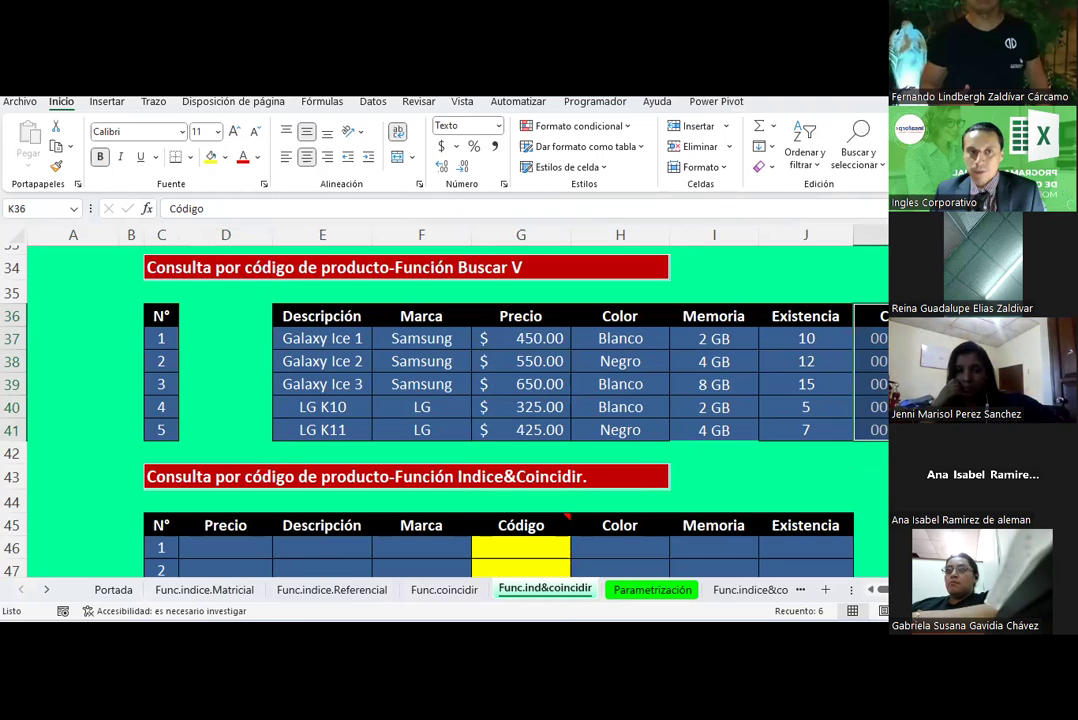
{"action": "left_click", "coordinate": [344, 338]}
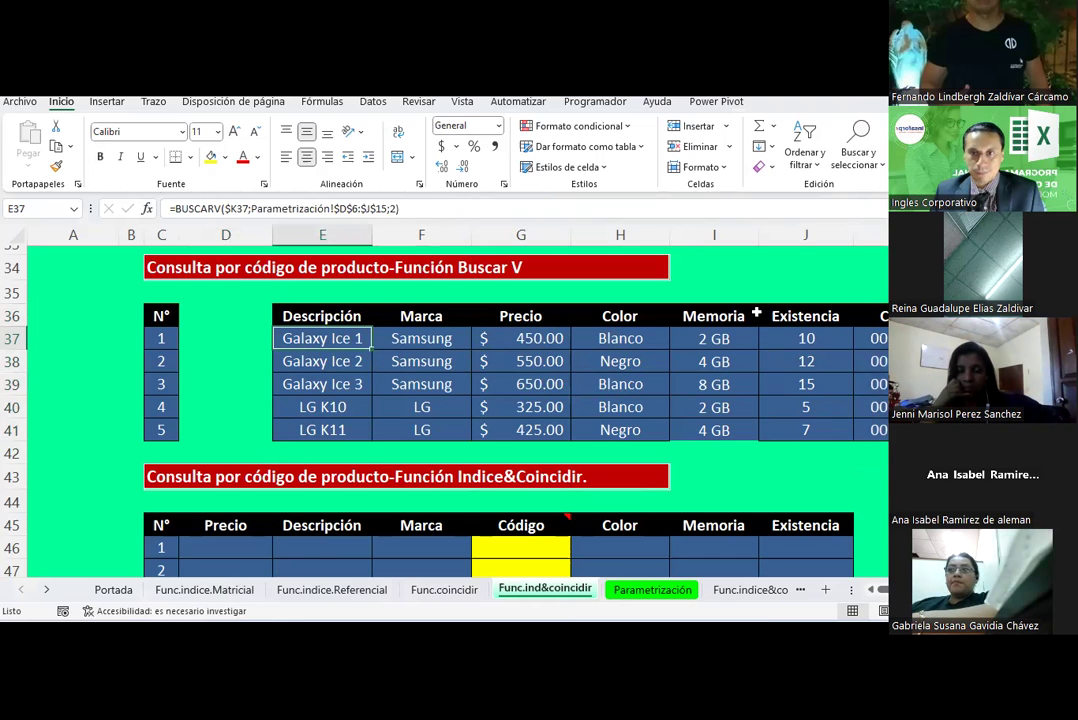
{"action": "left_click_drag", "start_coordinate": [884, 317], "coordinate": [883, 430]}
{"action": "mouse_move", "coordinate": [884, 303]}
{"action": "left_mouse_down"}
{"action": "mouse_move", "coordinate": [231, 322]}
{"action": "mouse_move", "coordinate": [251, 325]}
{"action": "left_mouse_up"}
{"action": "left_click", "coordinate": [879, 316]}
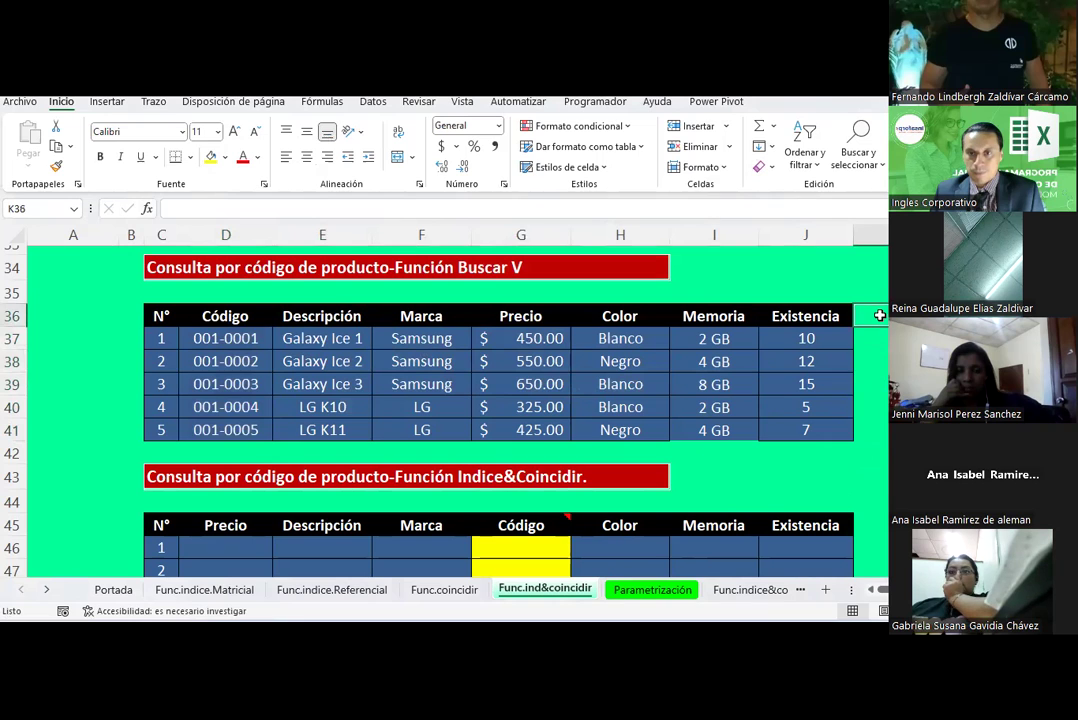
{"action": "left_click_drag", "start_coordinate": [233, 316], "coordinate": [226, 425]}
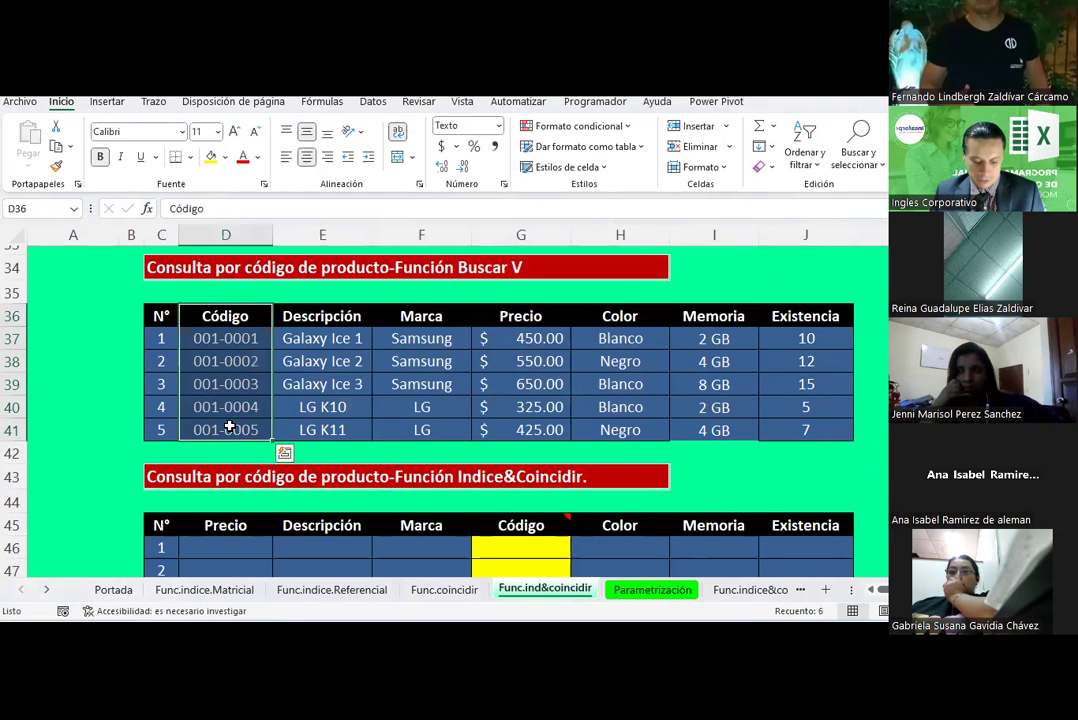
Copy the Código column D36:D41 and paste it into column K at K36.
{"action": "key", "text": "ctrl+c"}
{"action": "left_click", "coordinate": [879, 310]}
{"action": "key", "text": "ctrl+v"}
{"action": "key", "text": "Down"}
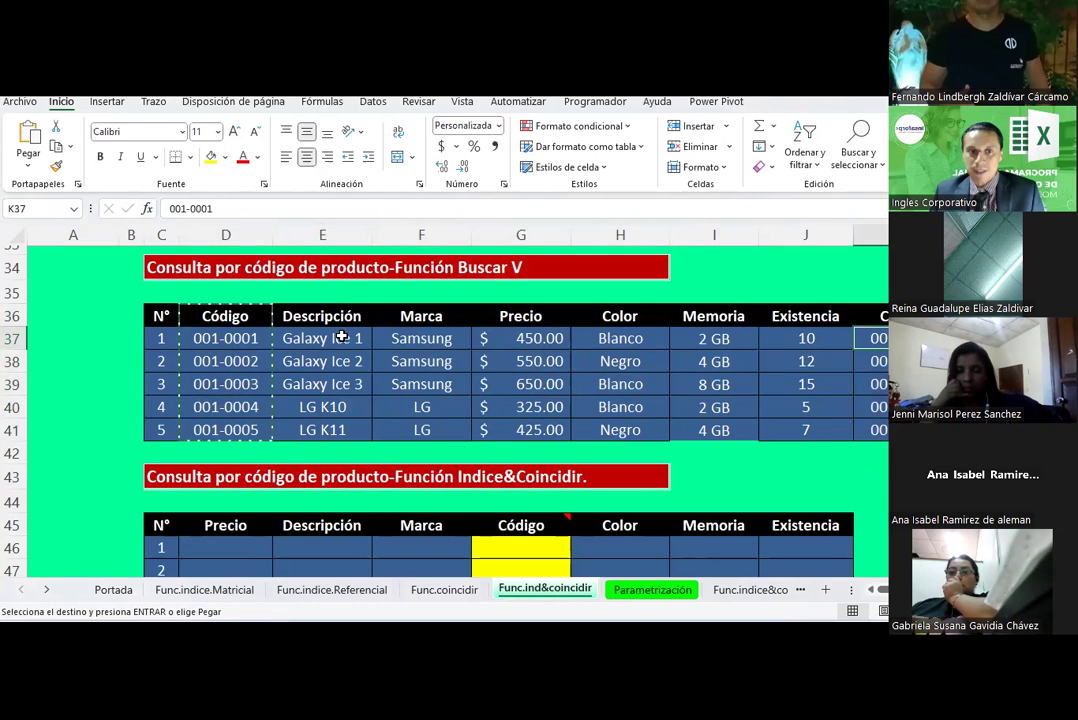
Change E37's BUSCARV lookup value to $K37 and compare with E38 still using D38.
{"action": "left_click", "coordinate": [315, 338]}
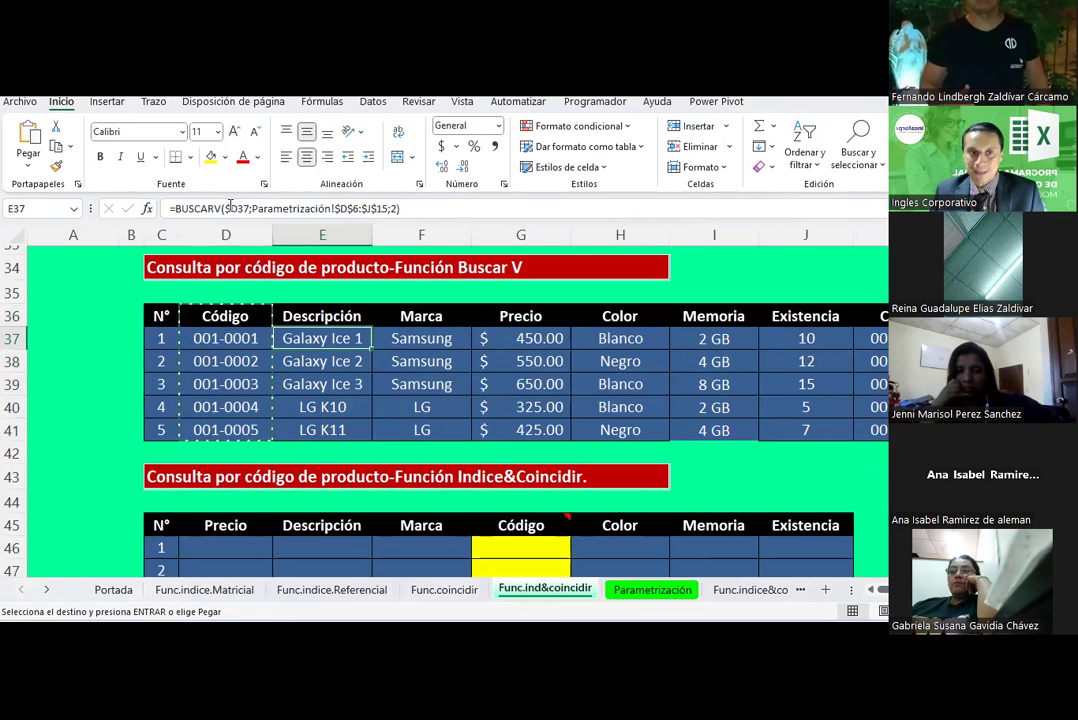
{"action": "left_click", "coordinate": [233, 208]}
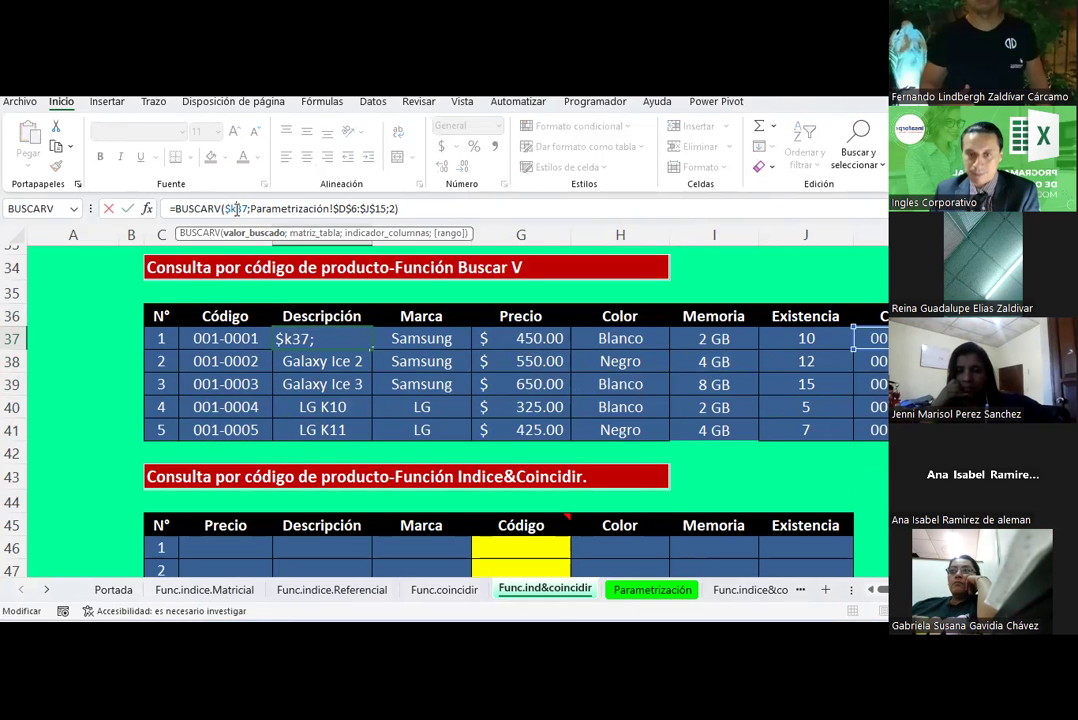
{"action": "key", "text": "Return"}
{"action": "key", "text": "ctrl+z"}
{"action": "left_click", "coordinate": [337, 339]}
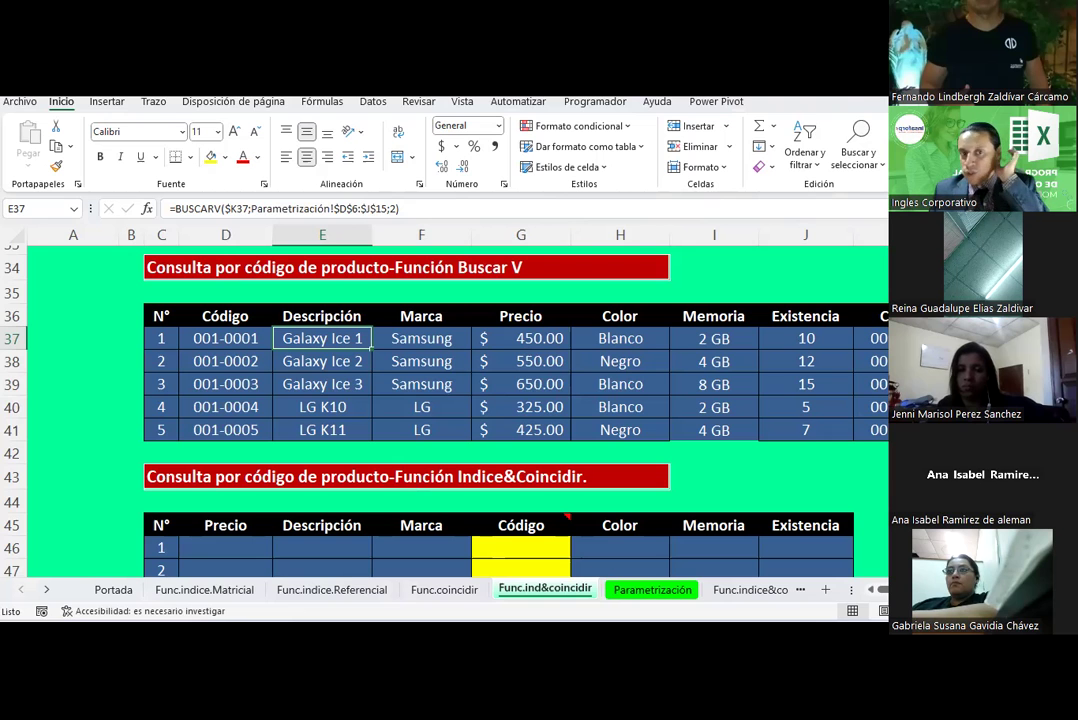
{"action": "scroll", "coordinate": [450, 410], "scroll_direction": "down", "scroll_amount": 2}
{"action": "scroll", "coordinate": [450, 410], "scroll_direction": "up", "scroll_amount": 1}
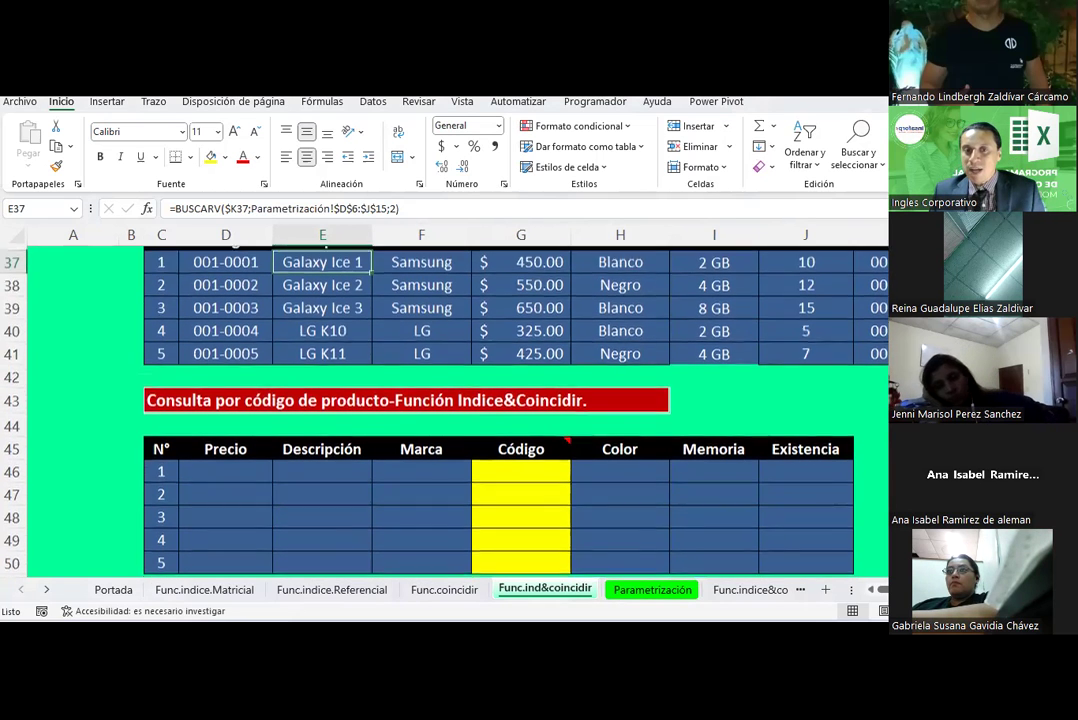
{"action": "scroll", "coordinate": [450, 410], "scroll_direction": "up", "scroll_amount": 1}
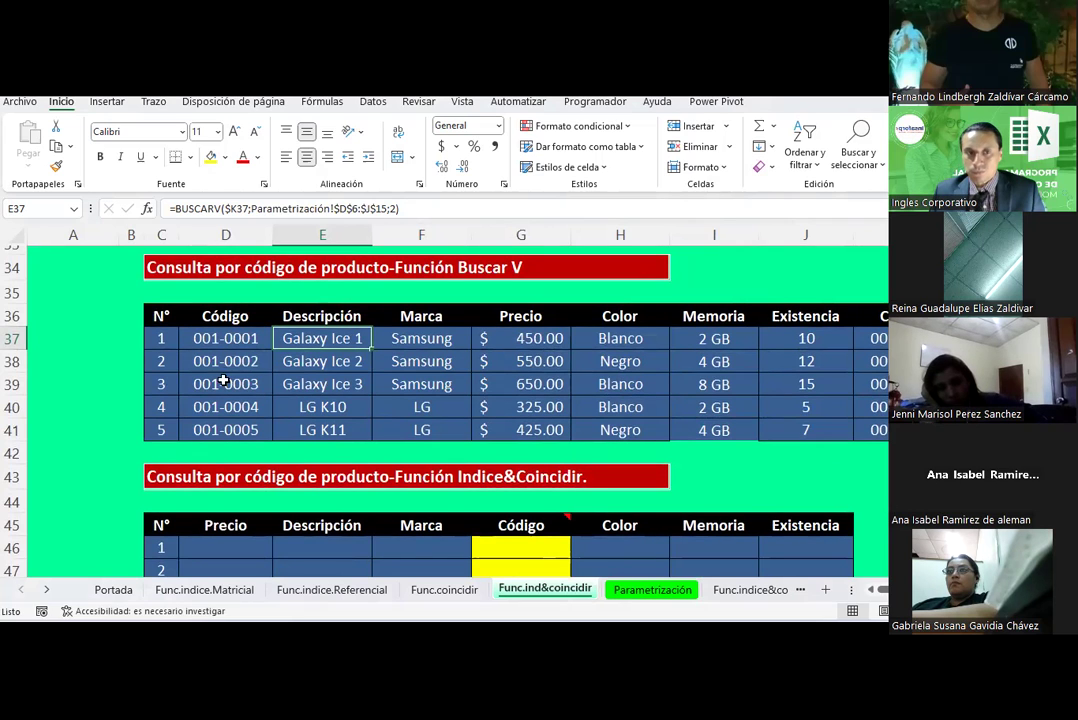
{"action": "left_click", "coordinate": [305, 361]}
{"action": "scroll", "coordinate": [474, 392], "scroll_direction": "down", "scroll_amount": 2}
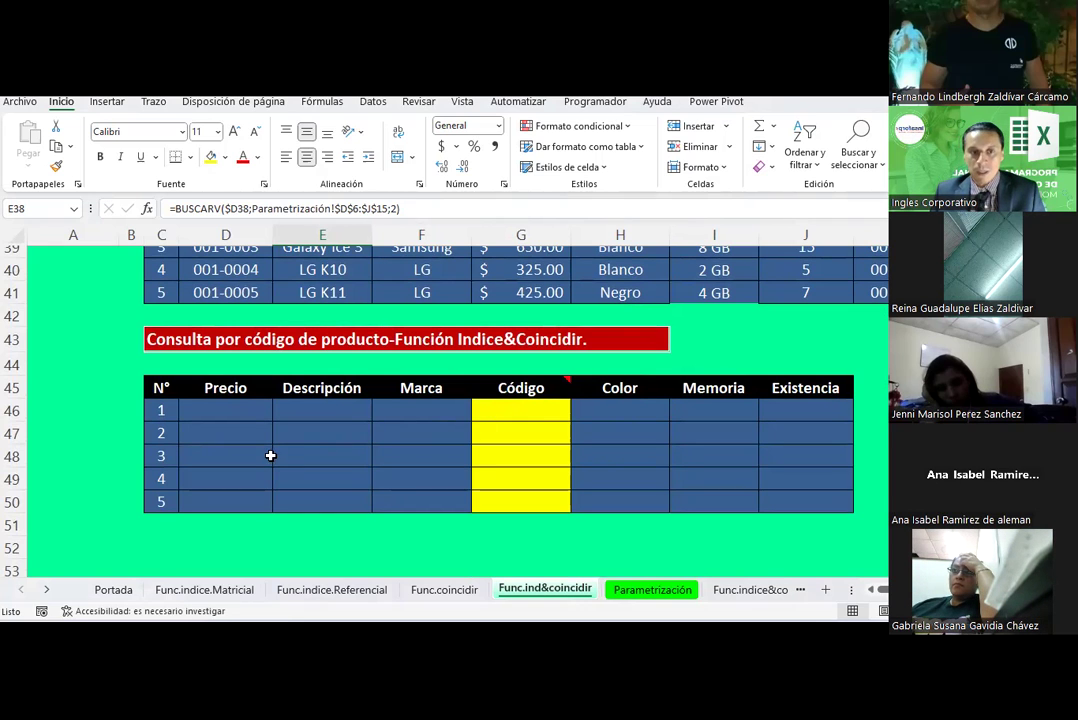
Restrict G46:G50 to a drop-down list sourced from Parametrización!$D$6:$D$15.
{"action": "left_click_drag", "start_coordinate": [524, 412], "coordinate": [528, 499]}
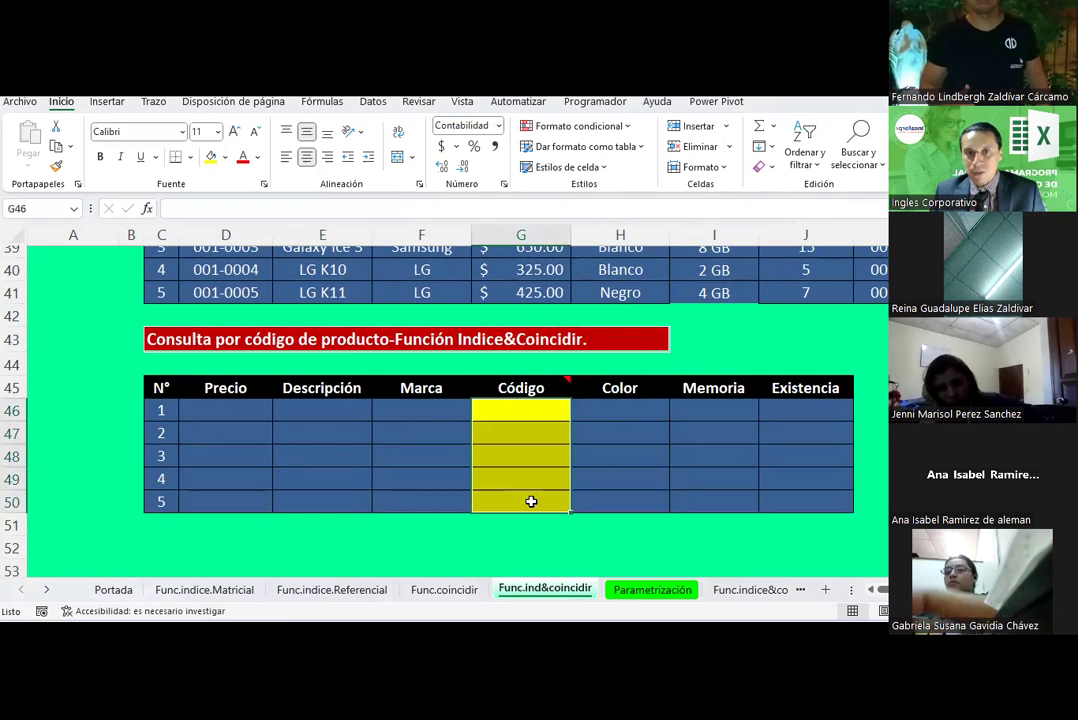
{"action": "left_click", "coordinate": [373, 102]}
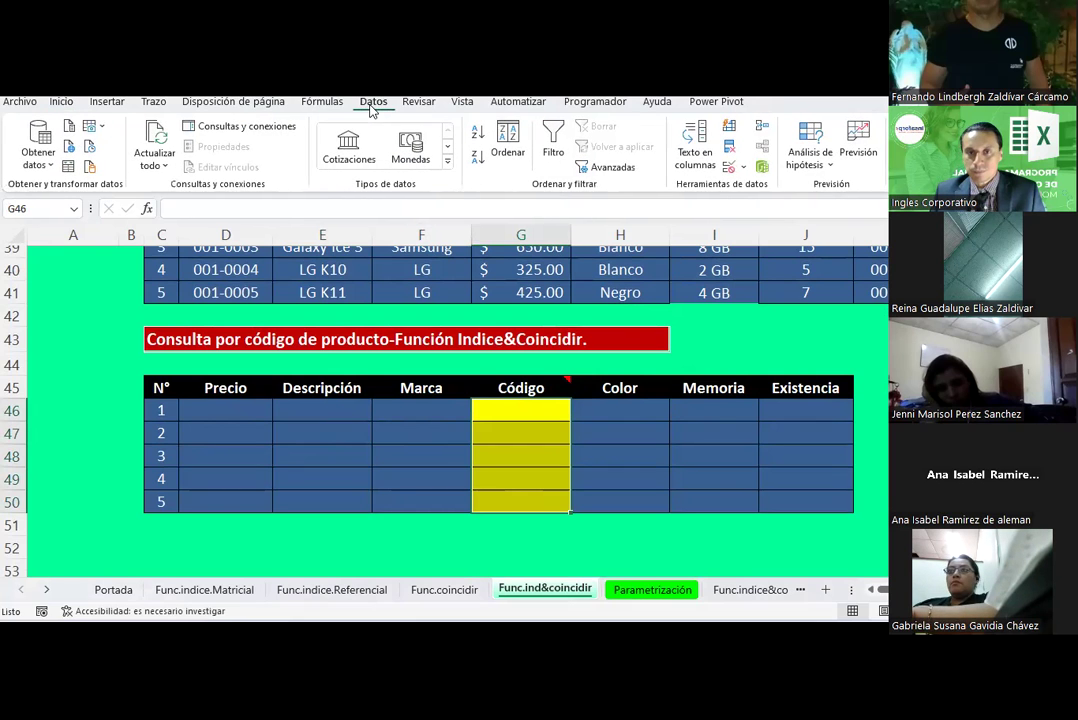
{"action": "left_click", "coordinate": [745, 165]}
{"action": "left_click", "coordinate": [760, 185]}
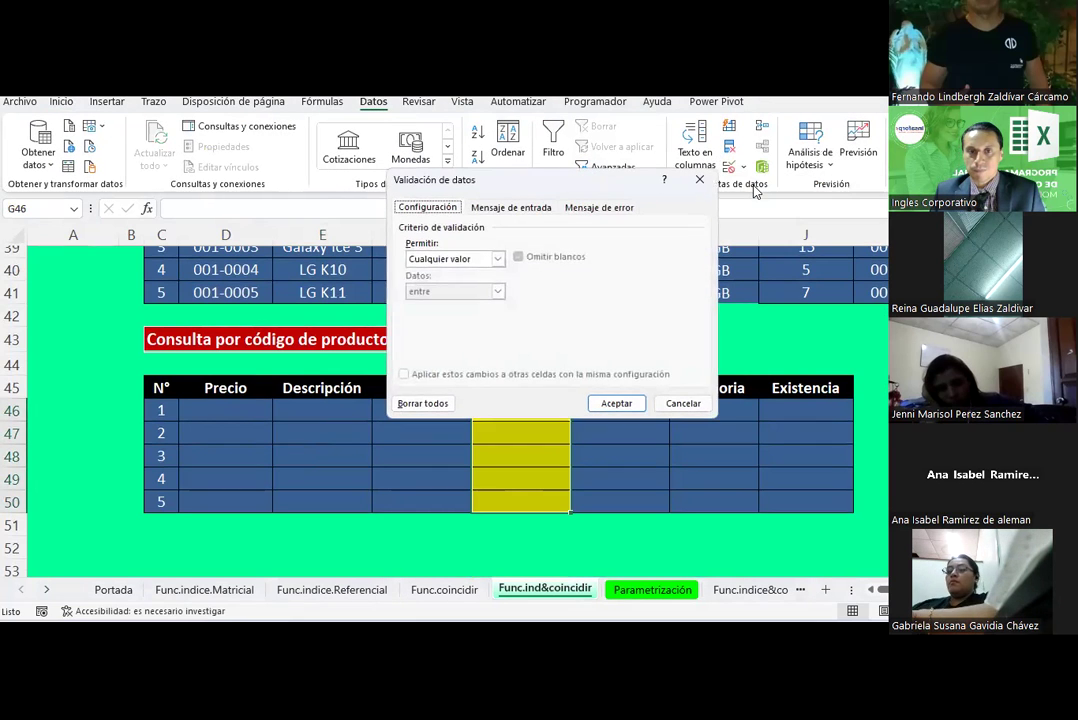
{"action": "left_click", "coordinate": [464, 259]}
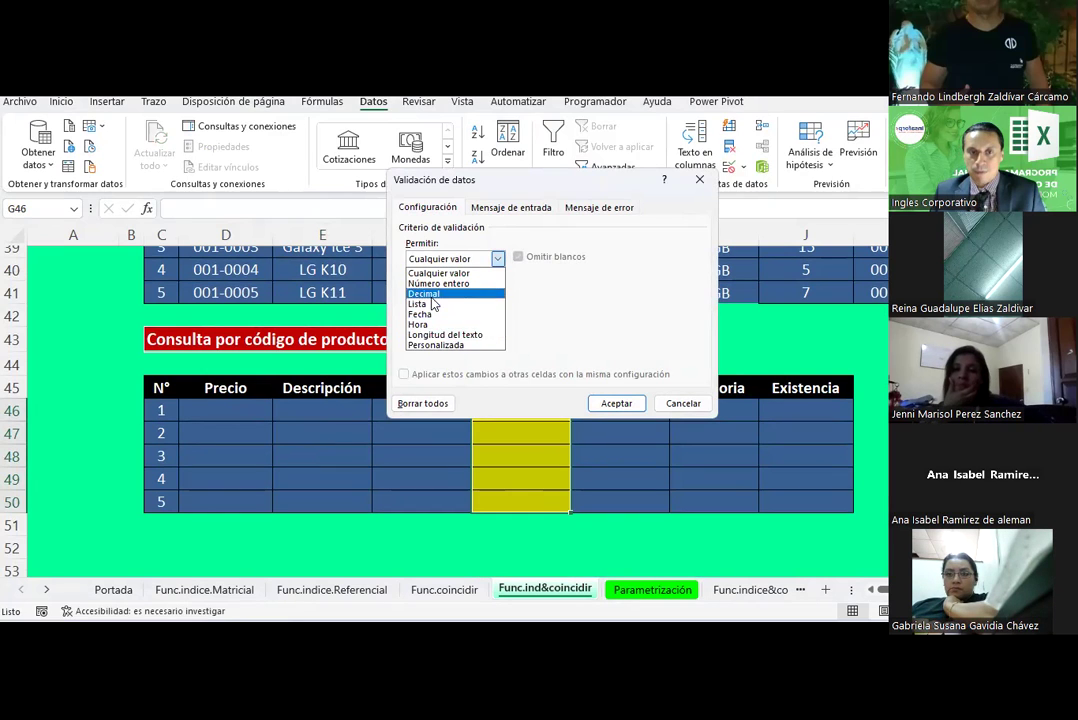
{"action": "left_click", "coordinate": [470, 294]}
{"action": "left_click", "coordinate": [498, 259]}
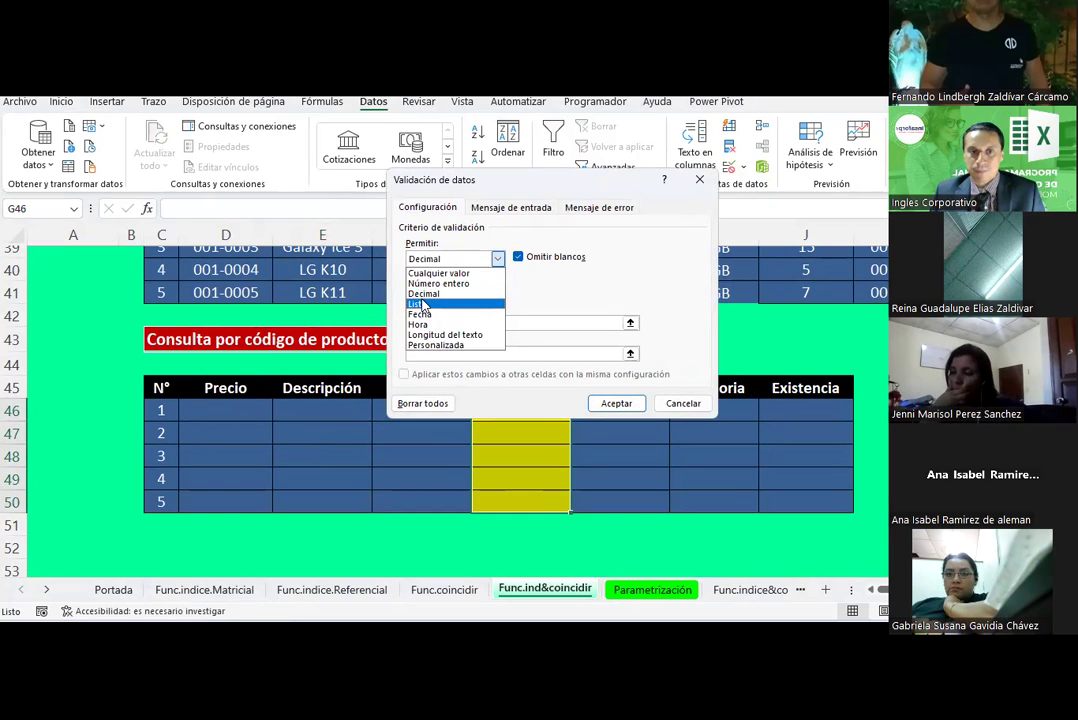
{"action": "left_click", "coordinate": [455, 304]}
{"action": "left_click", "coordinate": [630, 325]}
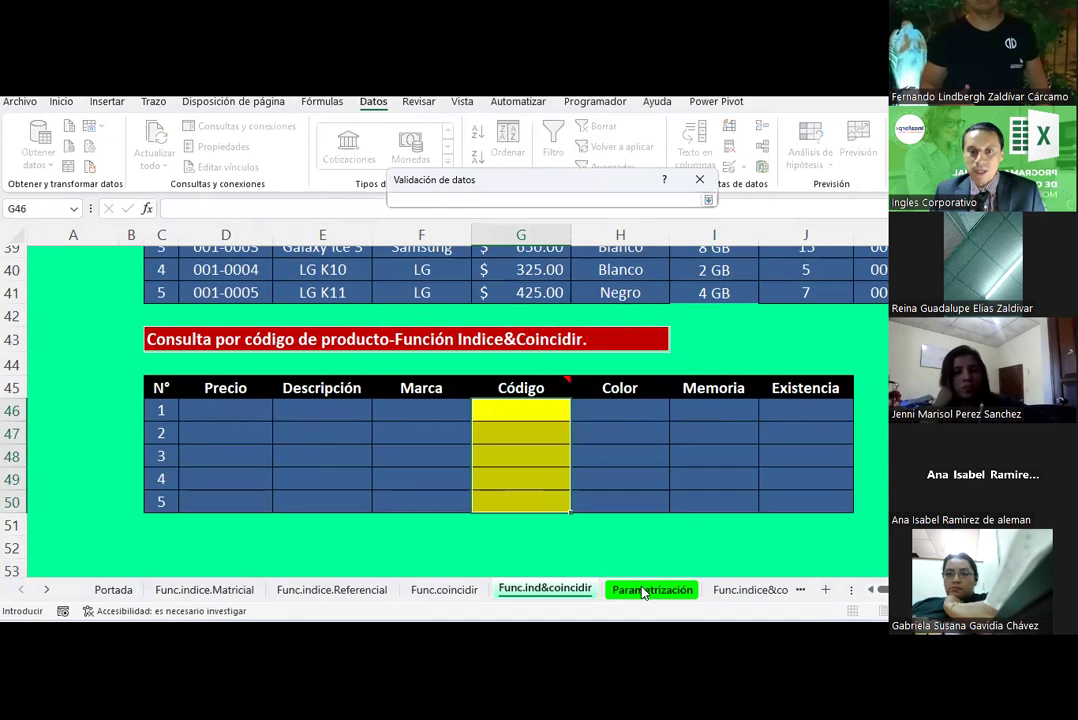
{"action": "left_click", "coordinate": [652, 590]}
{"action": "scroll", "coordinate": [362, 416], "scroll_direction": "down", "scroll_amount": 1}
{"action": "left_click_drag", "start_coordinate": [240, 307], "coordinate": [232, 508]}
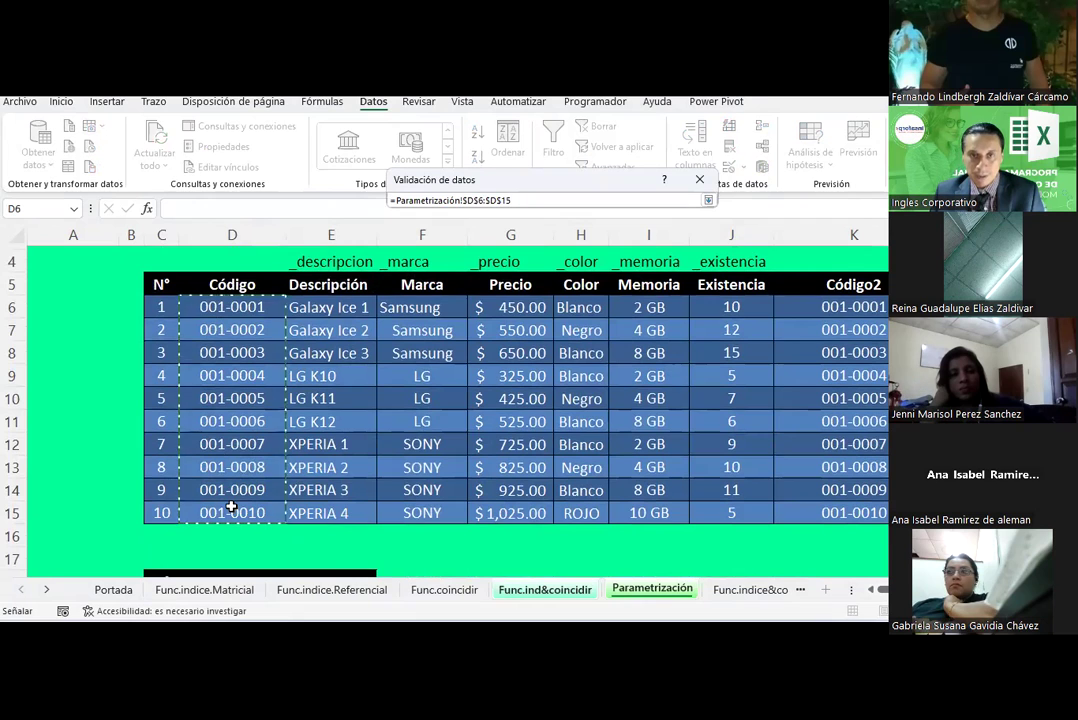
{"action": "key", "text": "Return"}
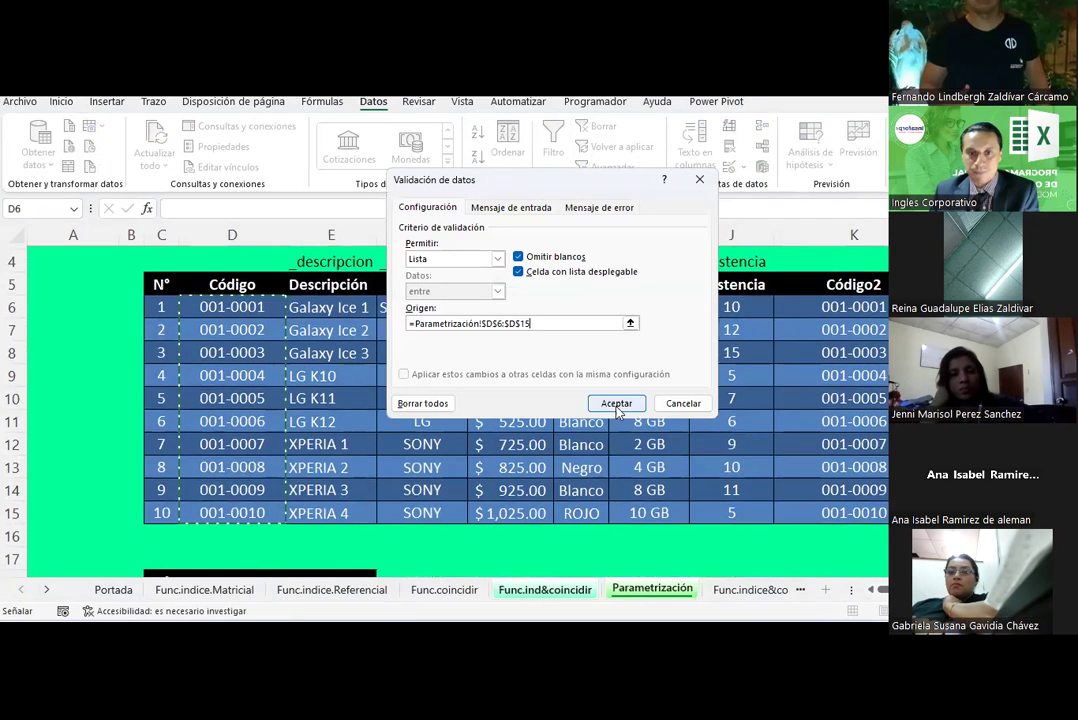
{"action": "left_click", "coordinate": [616, 403]}
Choose 001-0001 from G46's drop-down and move to G47.
{"action": "left_click", "coordinate": [578, 413]}
{"action": "left_click", "coordinate": [540, 429]}
{"action": "left_click", "coordinate": [560, 439]}
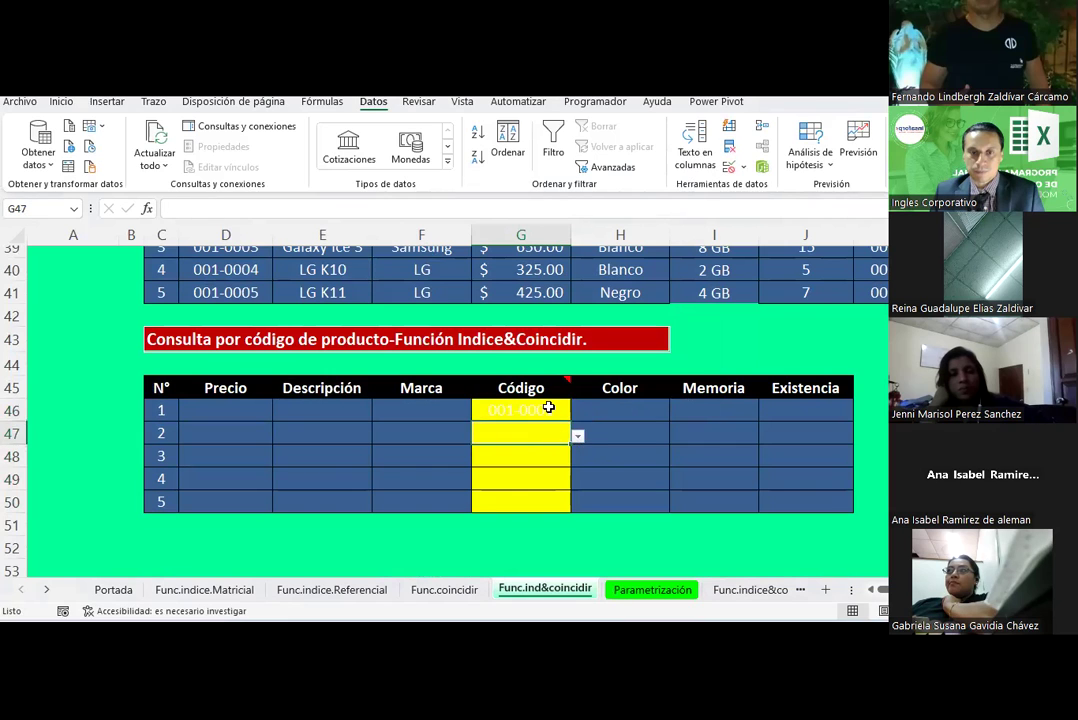
Colour the Código cells G46:G50 red.
{"action": "left_click_drag", "start_coordinate": [548, 408], "coordinate": [540, 500]}
{"action": "left_click", "coordinate": [61, 101]}
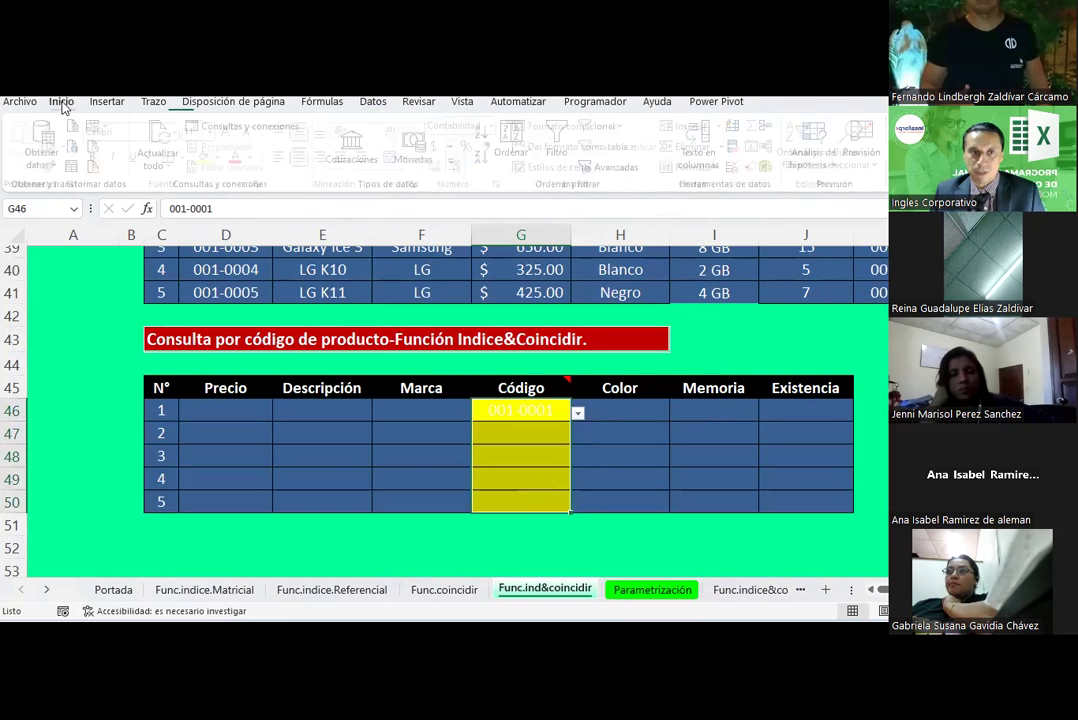
{"action": "left_click", "coordinate": [245, 160]}
{"action": "left_click", "coordinate": [520, 435]}
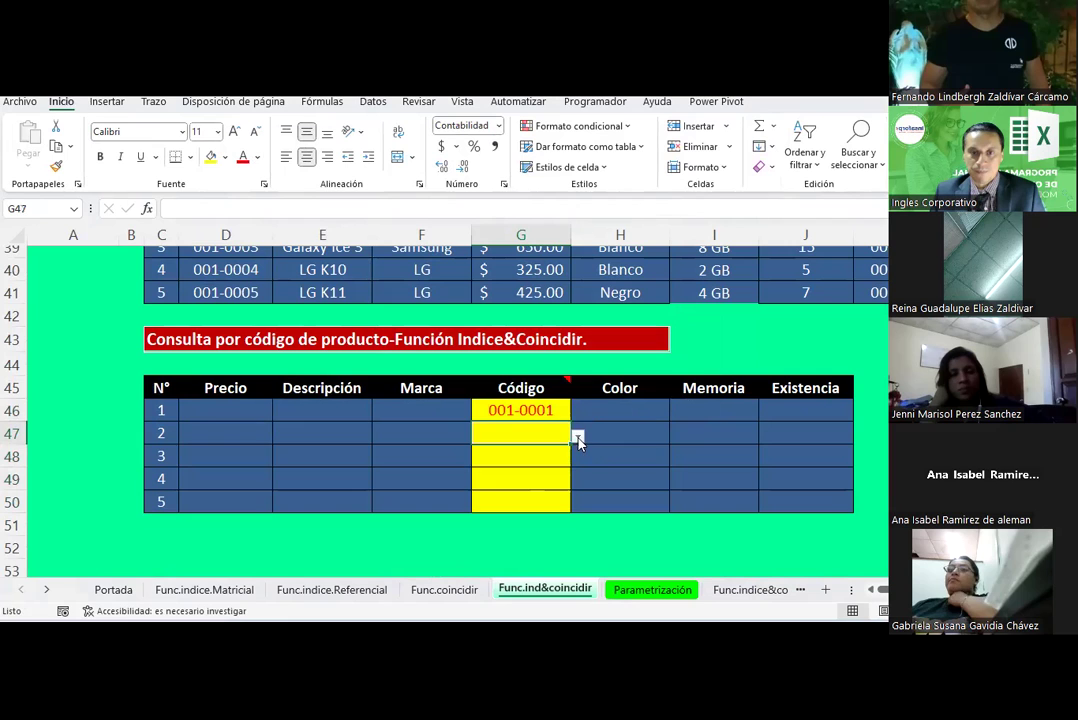
Pick codes 001-0002, 001-0003, 001-0004 and 001-0006 from the drop-downs in G47 to G50.
{"action": "left_click", "coordinate": [577, 435]}
{"action": "left_click", "coordinate": [540, 465]}
{"action": "left_click", "coordinate": [520, 456]}
{"action": "left_click", "coordinate": [577, 458]}
{"action": "left_click", "coordinate": [520, 502]}
{"action": "left_click", "coordinate": [528, 484]}
{"action": "left_click", "coordinate": [577, 482]}
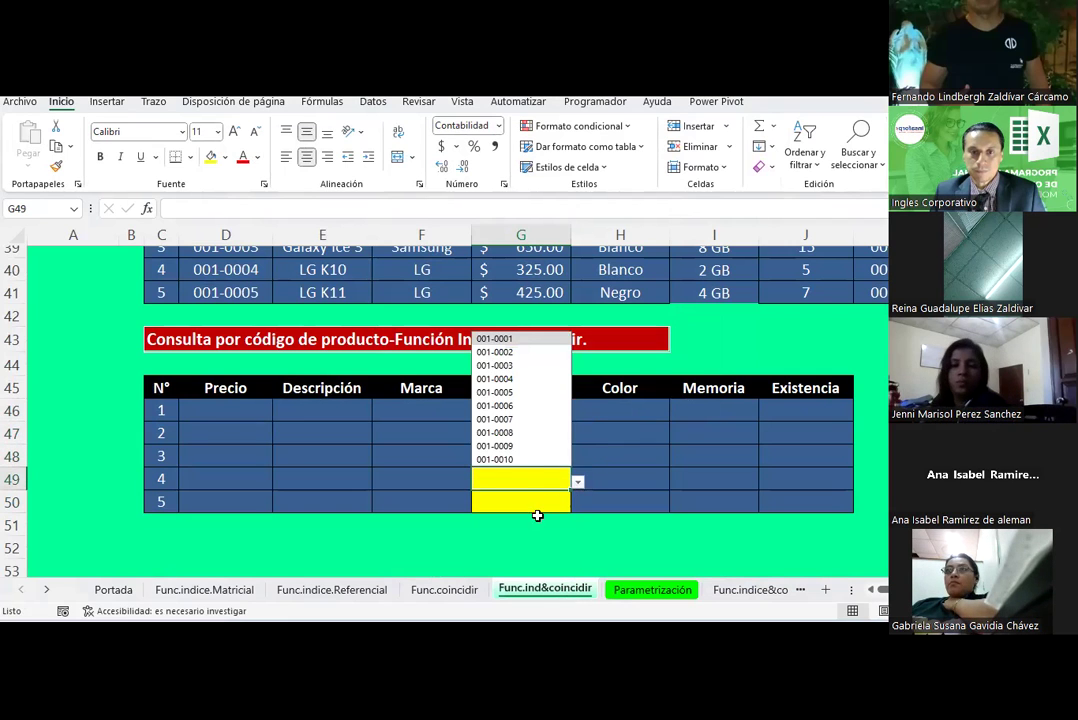
{"action": "left_click", "coordinate": [495, 379]}
{"action": "left_click", "coordinate": [560, 502]}
{"action": "left_click", "coordinate": [577, 504]}
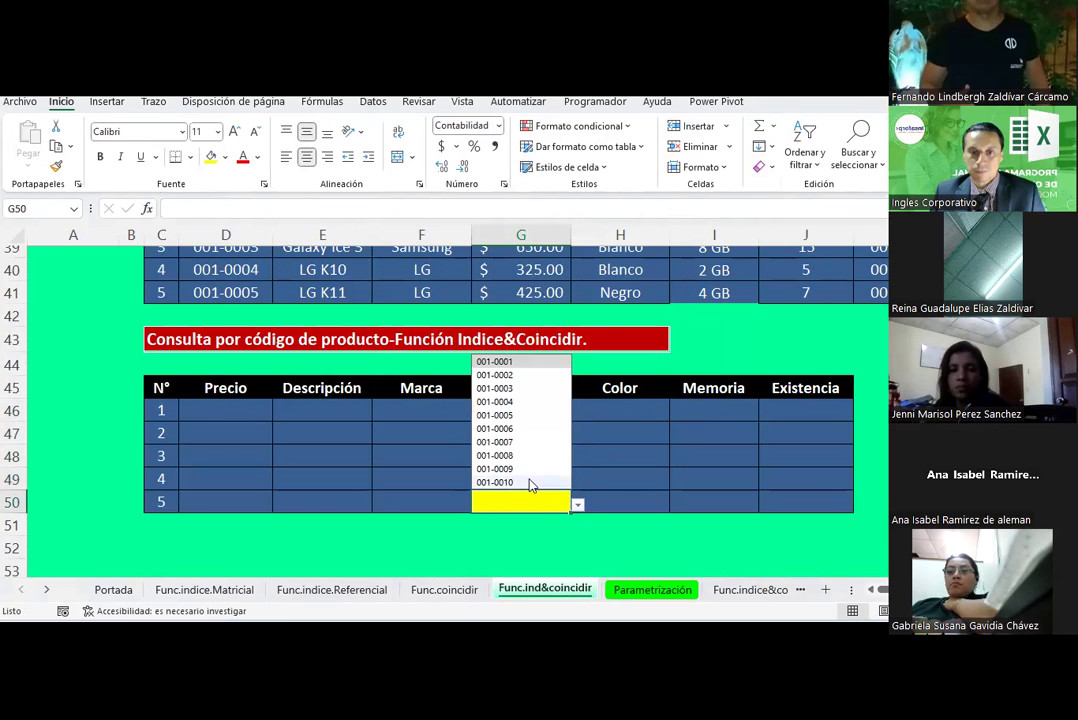
{"action": "left_click", "coordinate": [495, 428]}
Review the row 37 Código, Descripción, Marca and Precio lookup formulas.
{"action": "left_click", "coordinate": [862, 369]}
{"action": "scroll", "coordinate": [532, 361], "scroll_direction": "up", "scroll_amount": 2}
{"action": "left_click", "coordinate": [495, 339]}
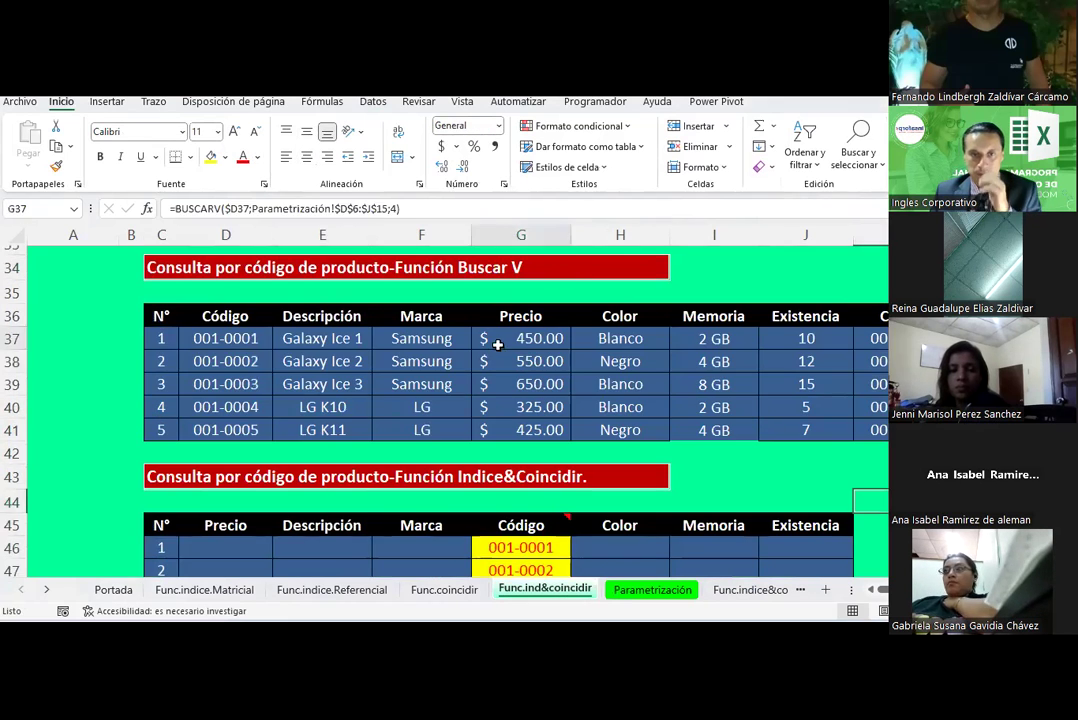
{"action": "left_click", "coordinate": [100, 101]}
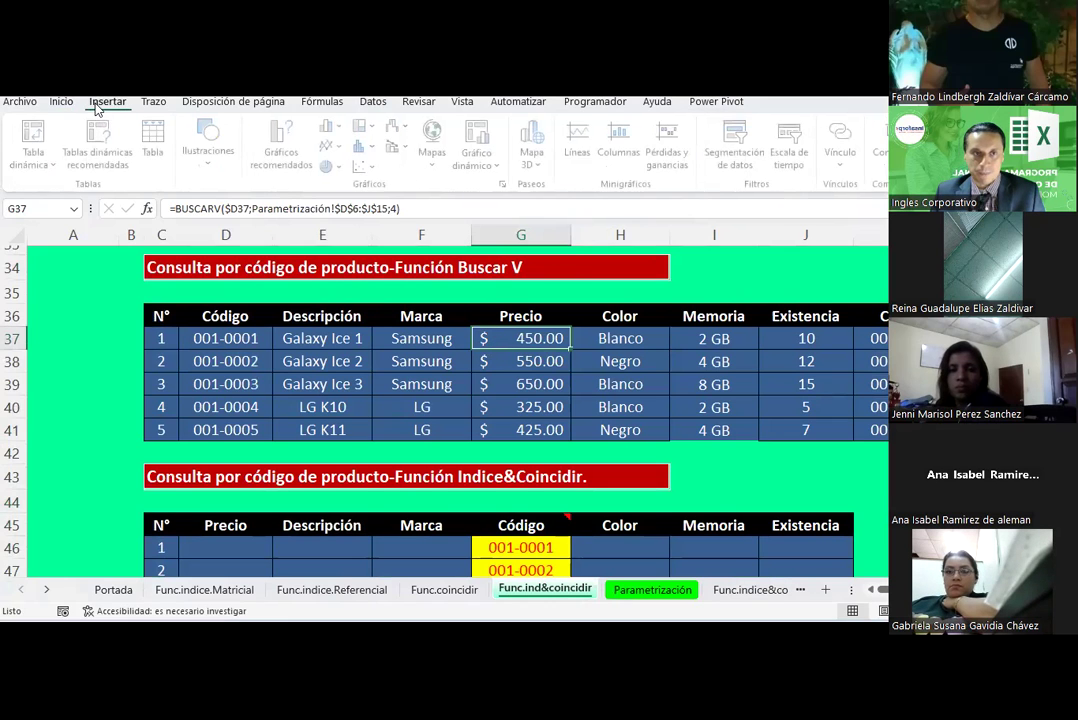
{"action": "left_click", "coordinate": [426, 338]}
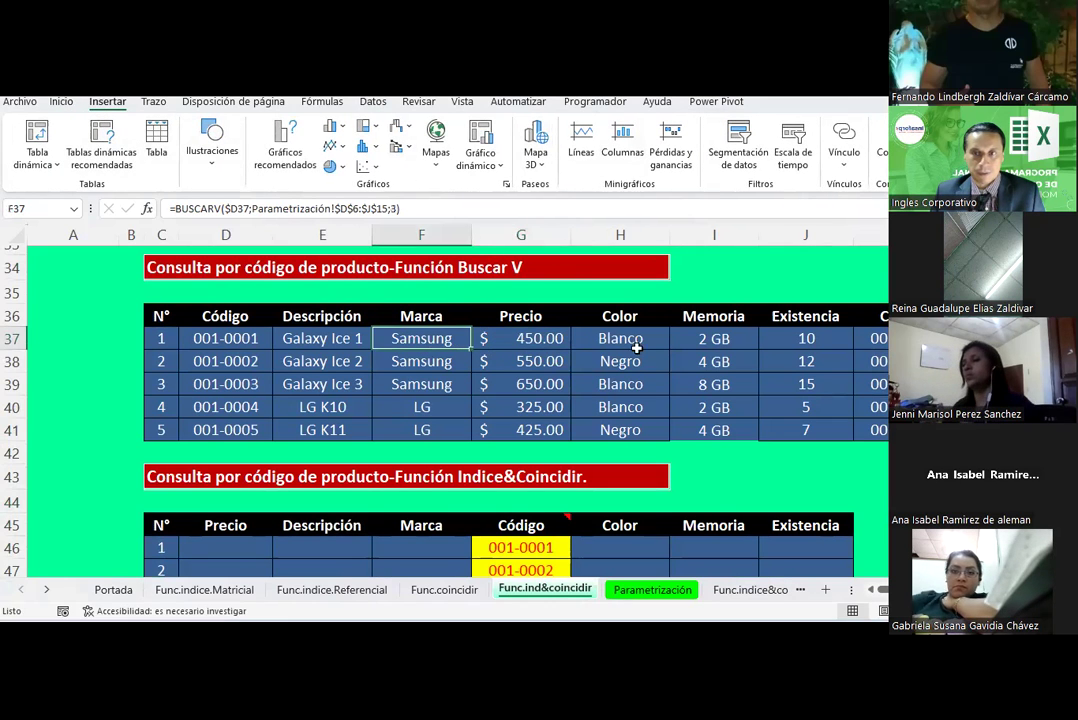
{"action": "key", "text": "Down"}
{"action": "key", "text": "Right"}
{"action": "left_click", "coordinate": [268, 339]}
{"action": "left_click", "coordinate": [337, 363]}
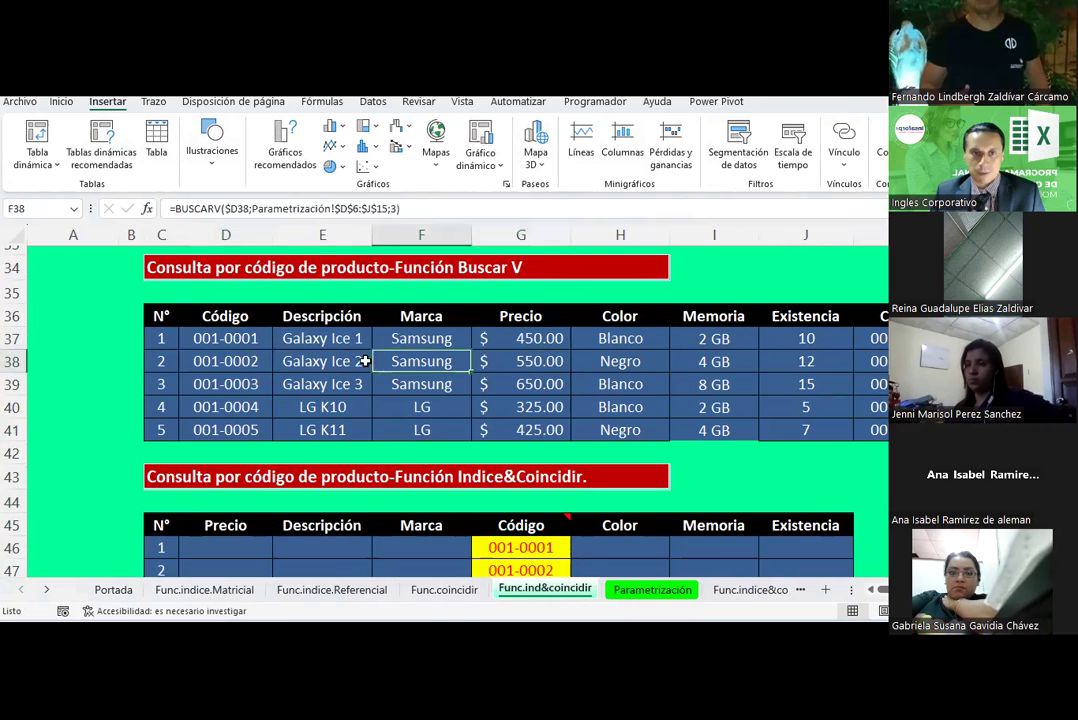
{"action": "key", "text": "Up"}
Copy the whole Buscar V table C36:K41.
{"action": "scroll", "coordinate": [455, 383], "scroll_direction": "down", "scroll_amount": 1}
{"action": "scroll", "coordinate": [450, 378], "scroll_direction": "up", "scroll_amount": 1}
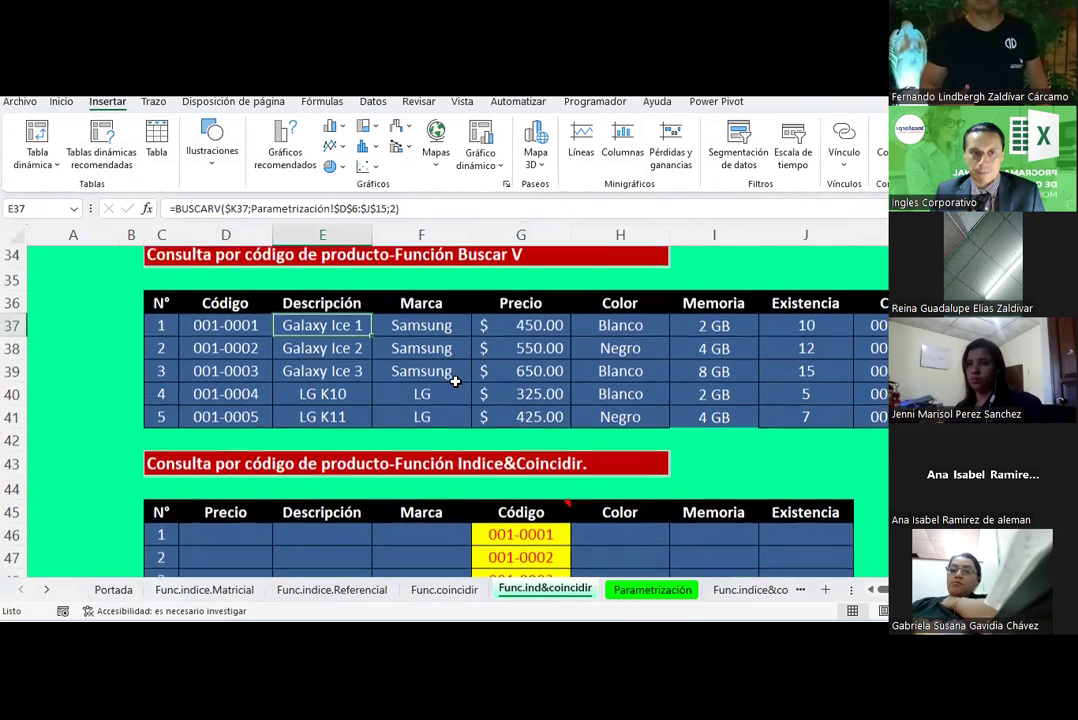
{"action": "left_click_drag", "start_coordinate": [170, 314], "coordinate": [862, 428]}
{"action": "key", "text": "ctrl+c"}
{"action": "scroll", "coordinate": [797, 445], "scroll_direction": "down", "scroll_amount": 3}
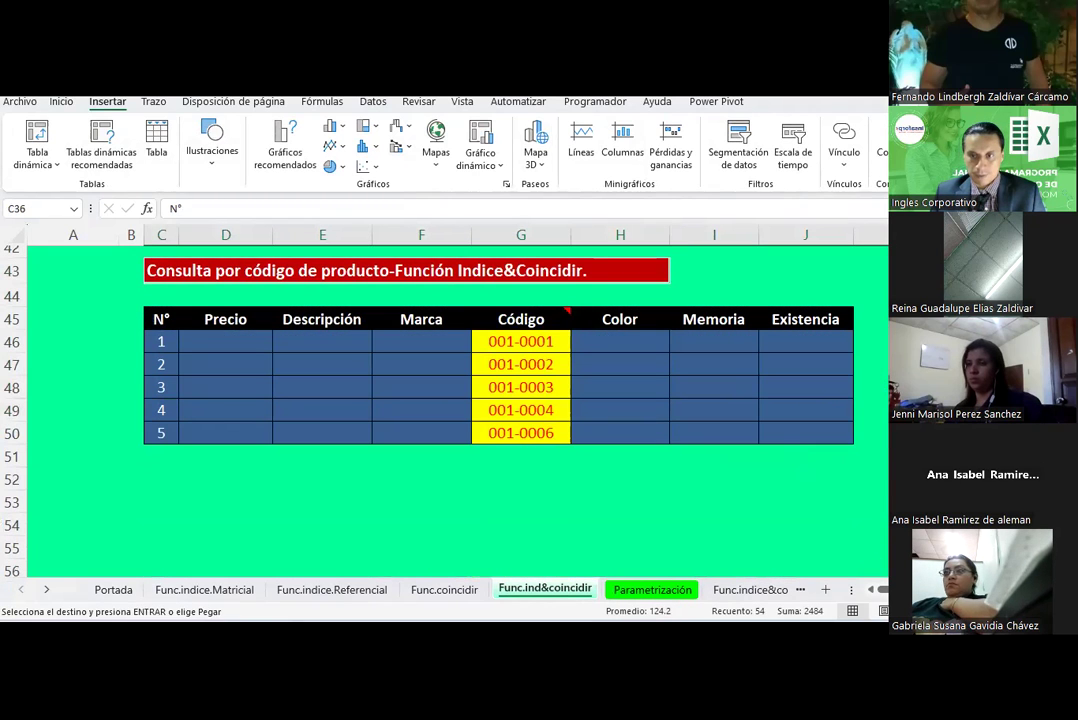
Paste the Buscar V table at N51 and autofit row 51 and column N.
{"action": "scroll", "coordinate": [825, 508], "scroll_direction": "right", "scroll_amount": 5}
{"action": "left_click", "coordinate": [781, 448]}
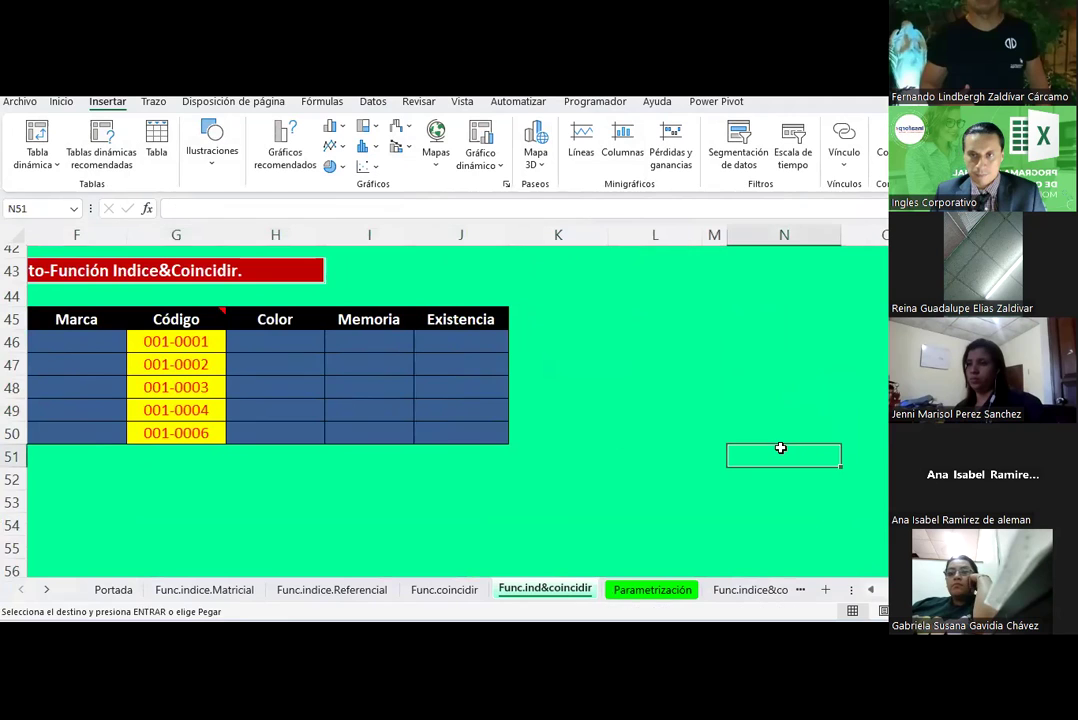
{"action": "key", "text": "ctrl+v"}
{"action": "scroll", "coordinate": [868, 480], "scroll_direction": "down", "scroll_amount": 3}
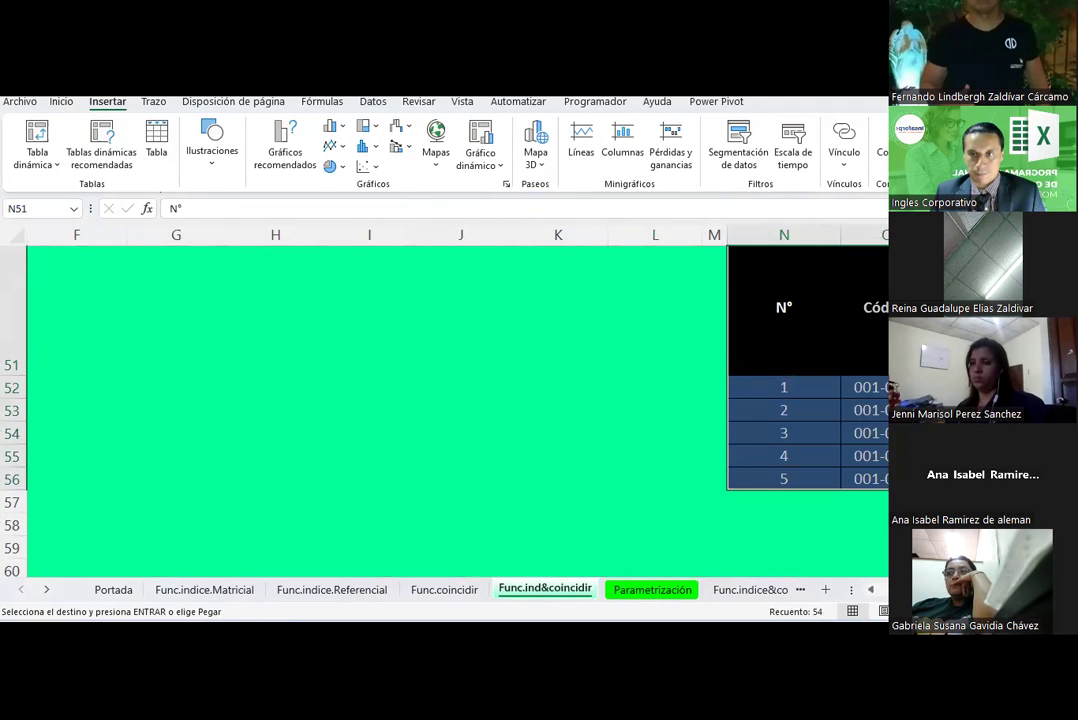
{"action": "double_click", "coordinate": [26, 376]}
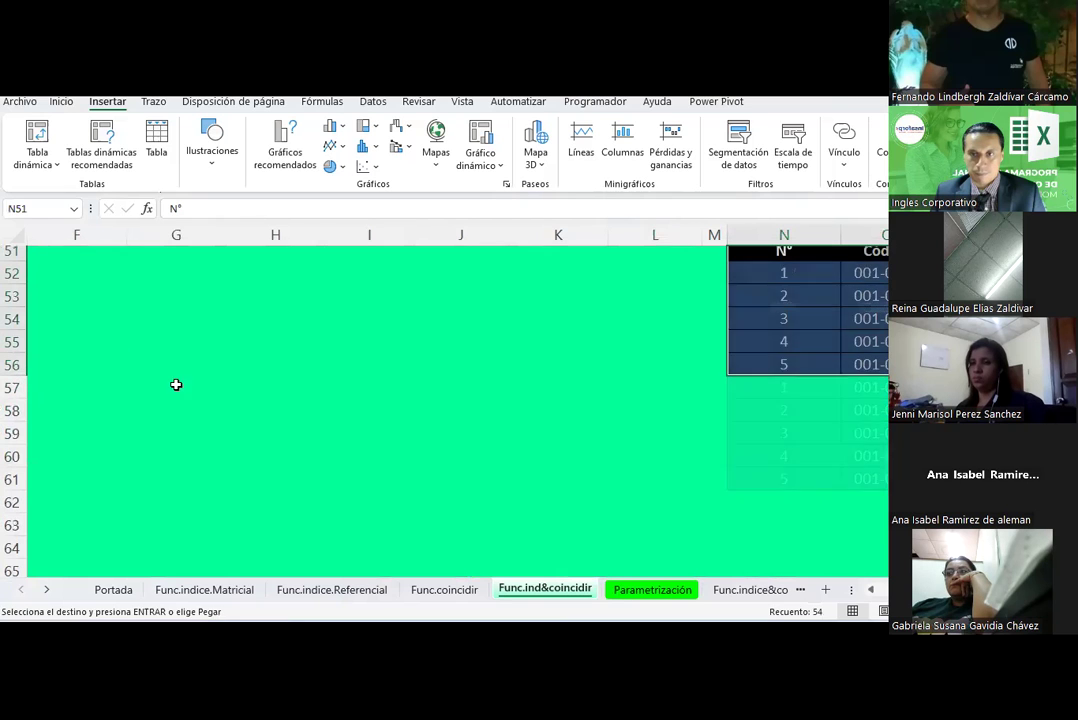
{"action": "scroll", "coordinate": [556, 431], "scroll_direction": "right", "scroll_amount": 5}
{"action": "scroll", "coordinate": [556, 431], "scroll_direction": "up", "scroll_amount": 2}
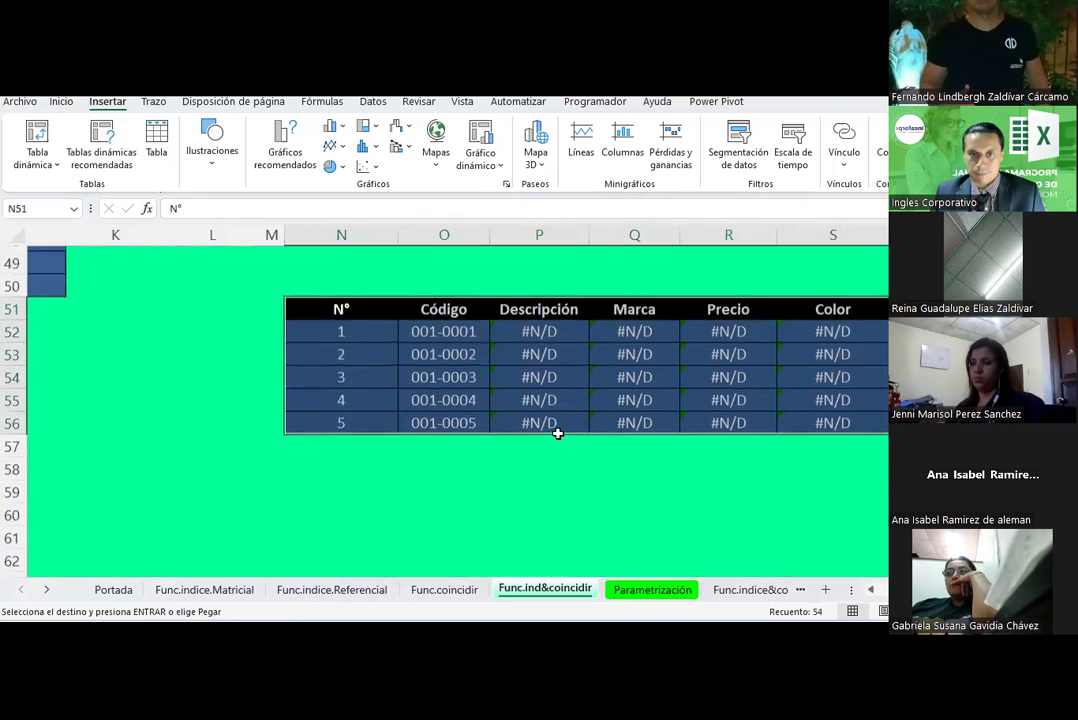
{"action": "double_click", "coordinate": [399, 237]}
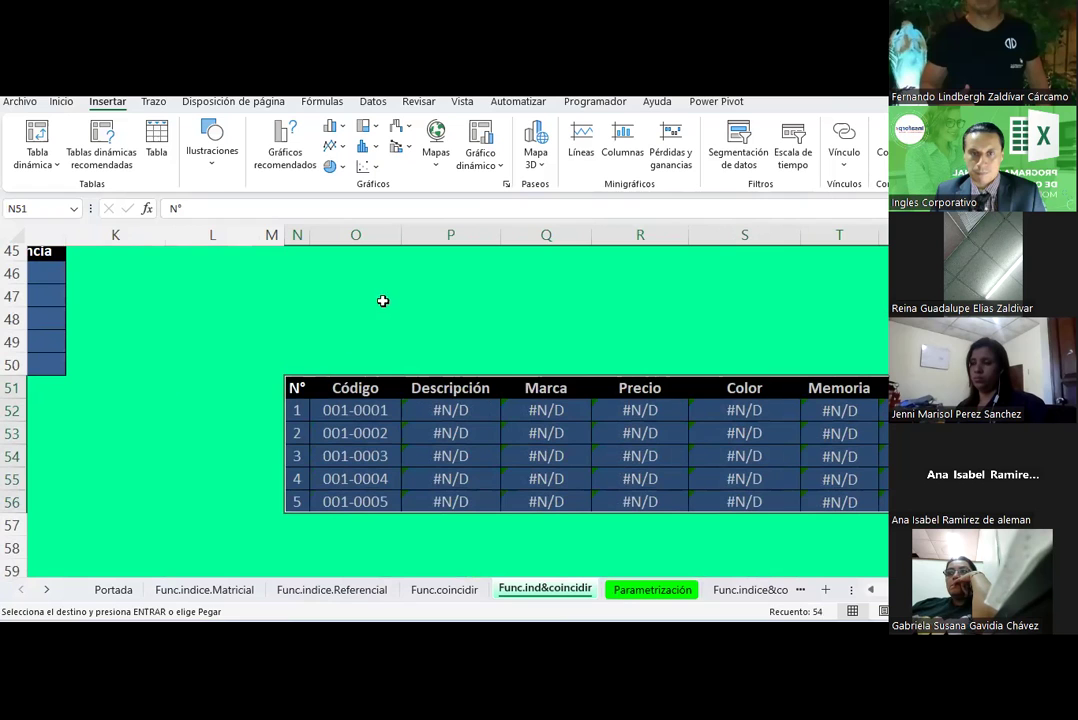
Delete the pasted Código column O.
{"action": "left_click", "coordinate": [355, 234]}
{"action": "right_click", "coordinate": [355, 236]}
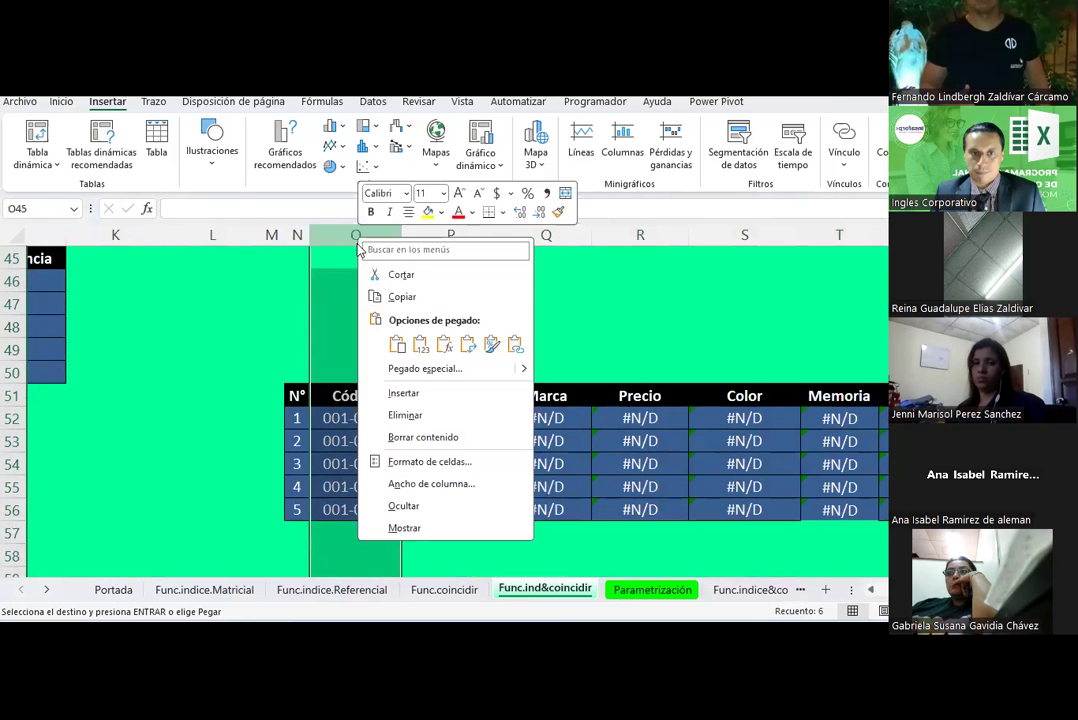
{"action": "left_click", "coordinate": [388, 414]}
Point O52's BUSCARV lookup value to U52 so it returns Galaxy Ice 1.
{"action": "left_click", "coordinate": [368, 418]}
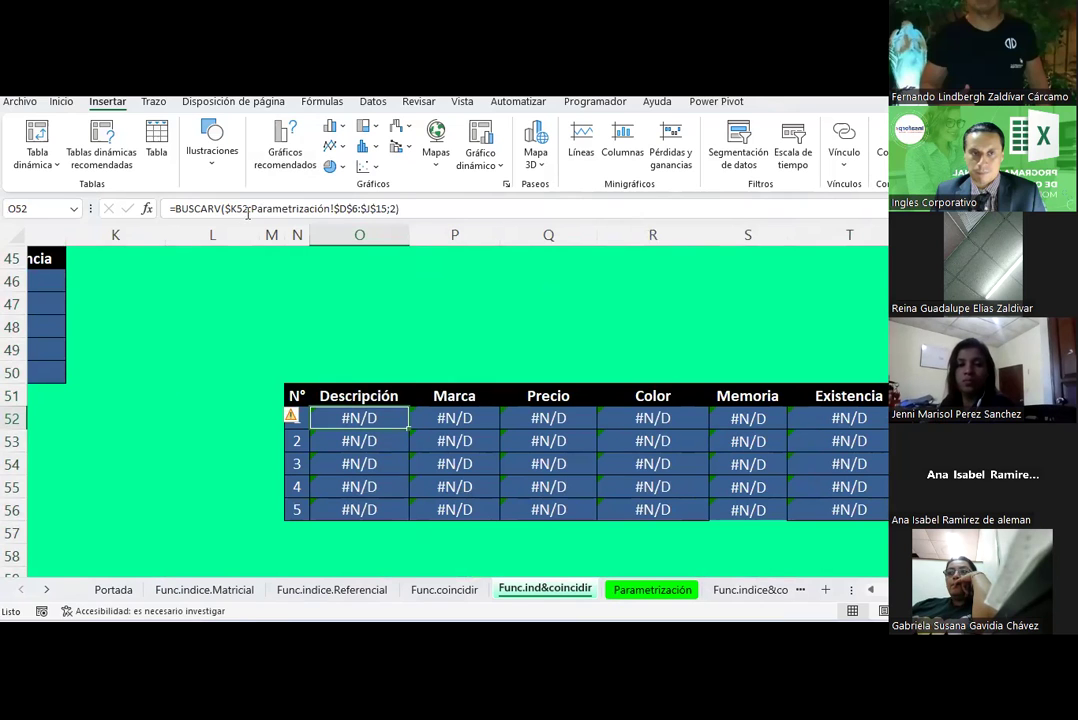
{"action": "left_click", "coordinate": [145, 208]}
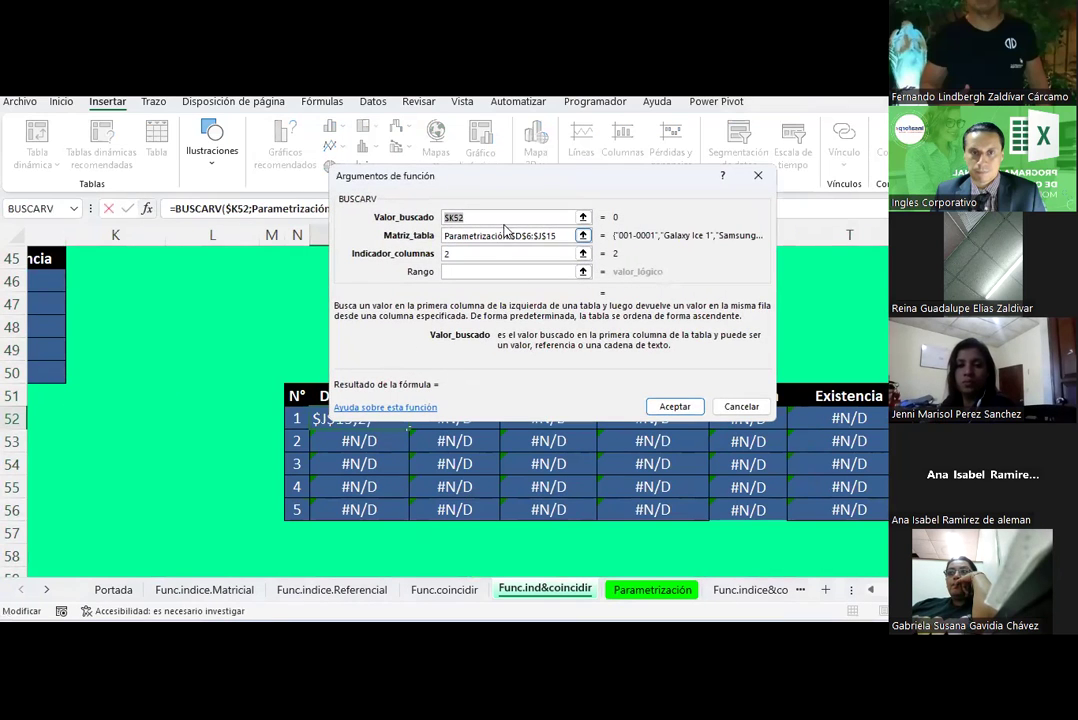
{"action": "left_click", "coordinate": [930, 418]}
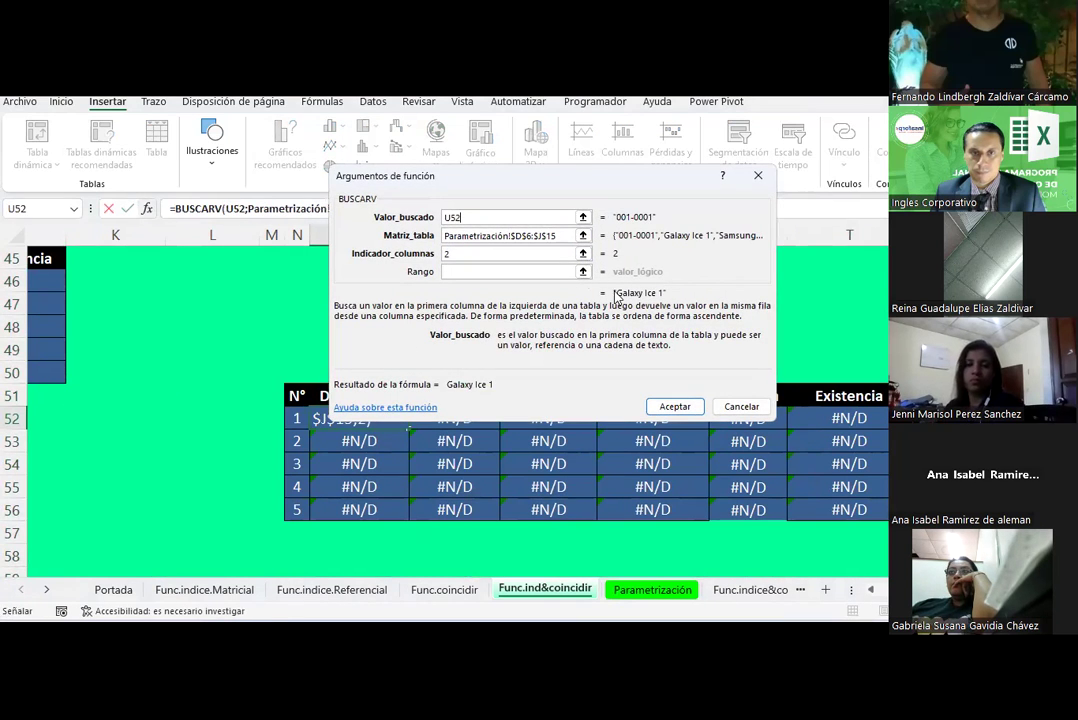
{"action": "left_click", "coordinate": [675, 406]}
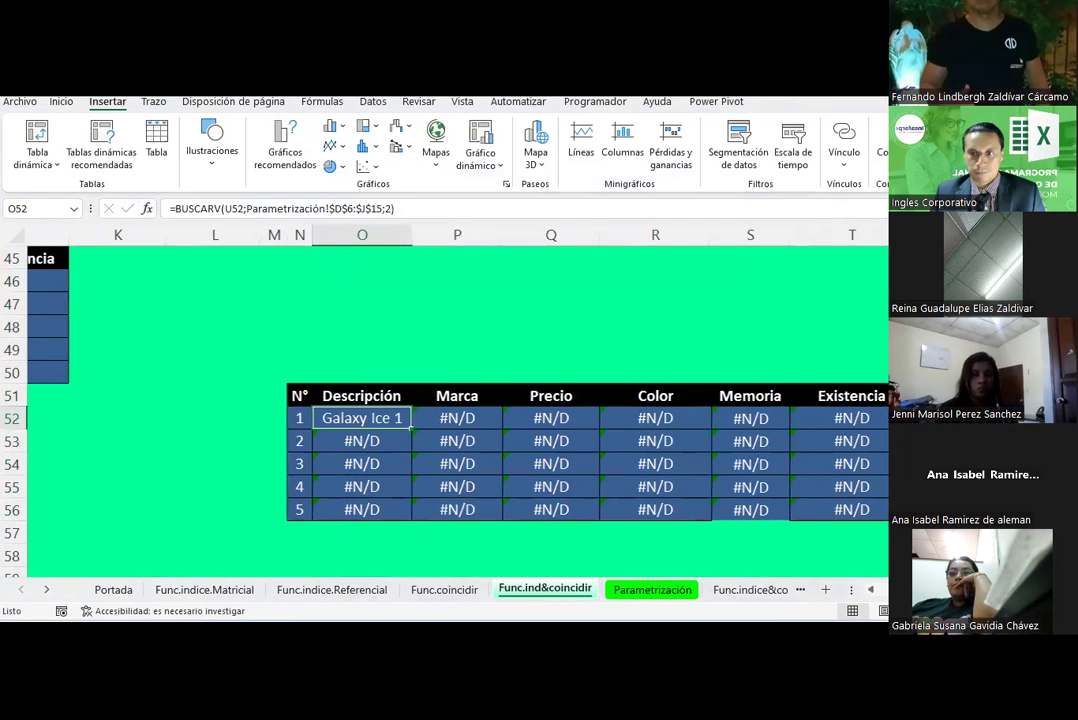
{"action": "scroll", "coordinate": [460, 432], "scroll_direction": "left", "scroll_amount": 5}
{"action": "scroll", "coordinate": [462, 436], "scroll_direction": "up", "scroll_amount": 2}
Select Precio cell D46 and launch Insert Function from the formula bar.
{"action": "scroll", "coordinate": [458, 426], "scroll_direction": "up", "scroll_amount": 1}
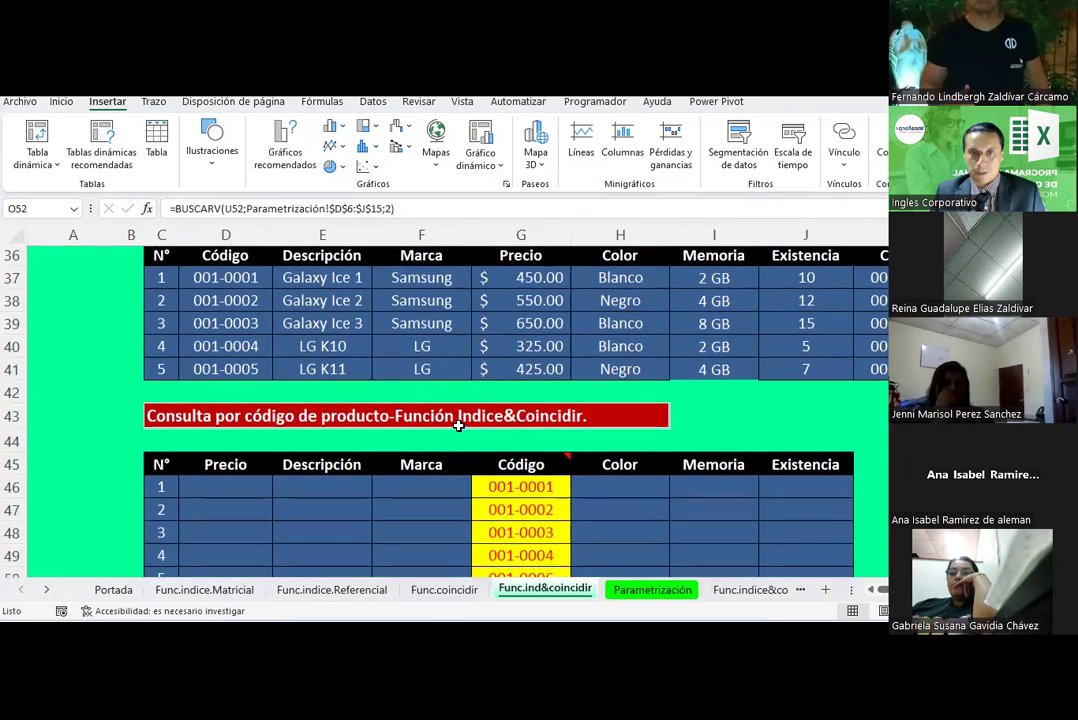
{"action": "scroll", "coordinate": [458, 426], "scroll_direction": "up", "scroll_amount": 1}
{"action": "scroll", "coordinate": [458, 426], "scroll_direction": "down", "scroll_amount": 1}
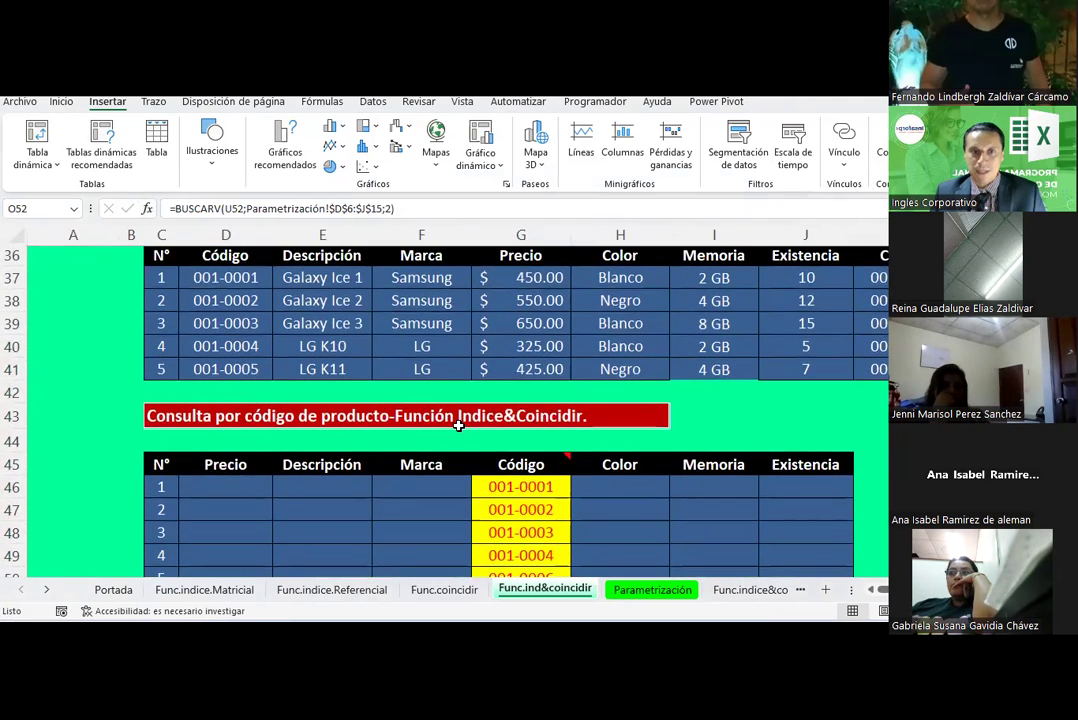
{"action": "scroll", "coordinate": [458, 426], "scroll_direction": "up", "scroll_amount": 1}
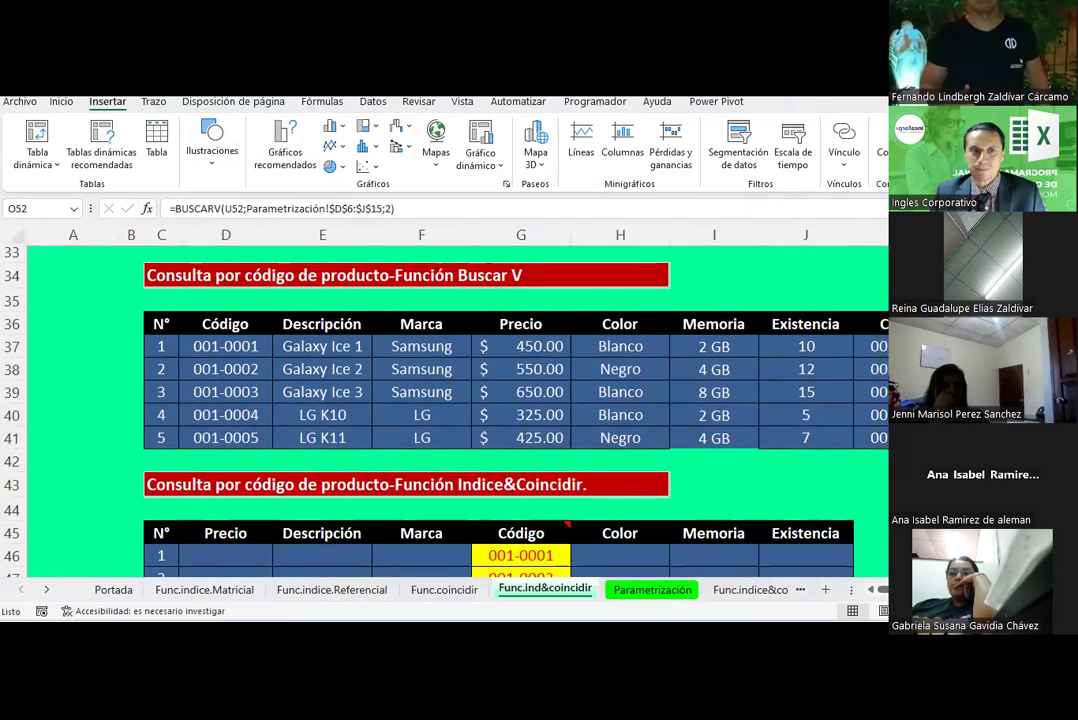
{"action": "scroll", "coordinate": [578, 456], "scroll_direction": "down", "scroll_amount": 2}
{"action": "left_click", "coordinate": [488, 419]}
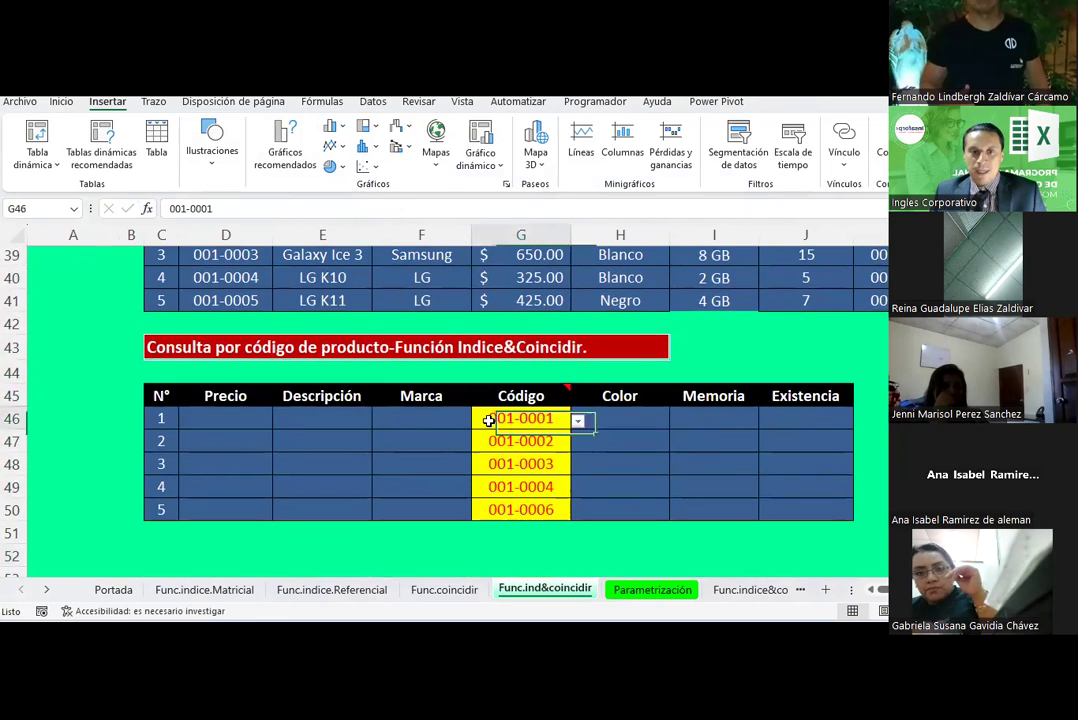
{"action": "left_click", "coordinate": [224, 421]}
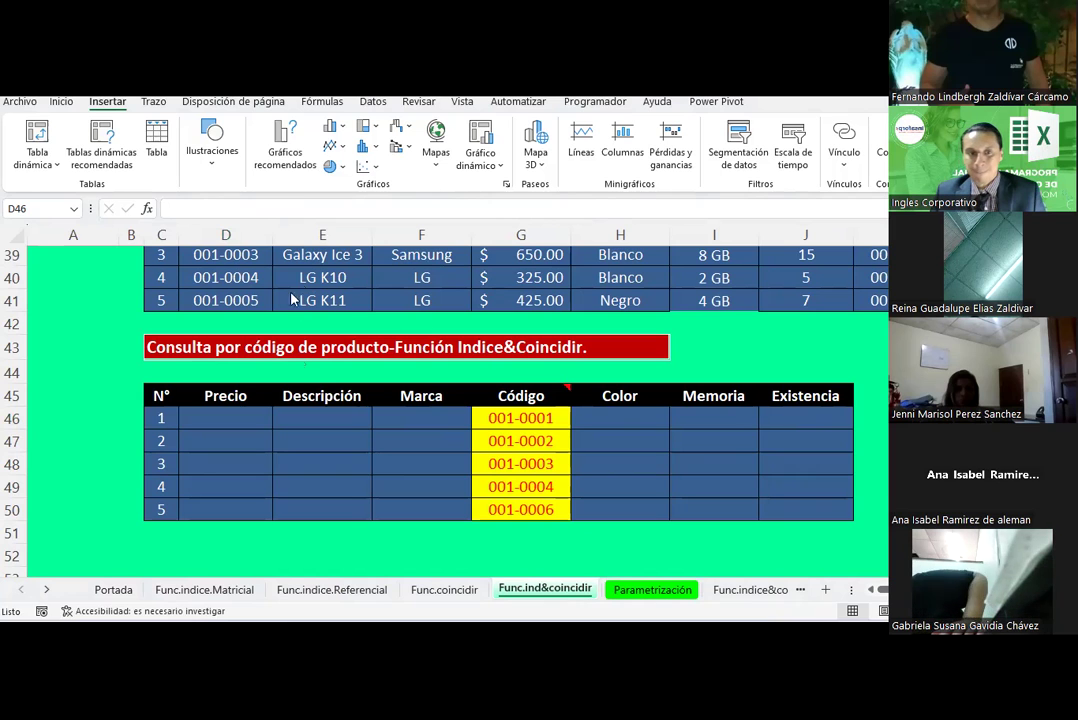
{"action": "left_click", "coordinate": [225, 418]}
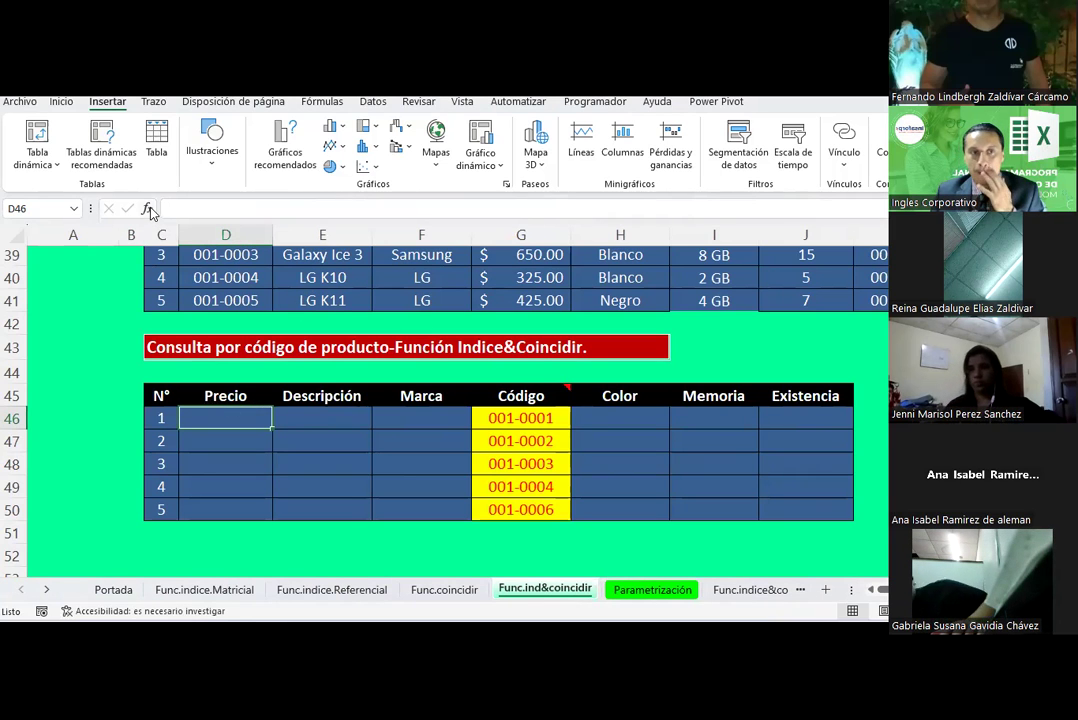
{"action": "left_click", "coordinate": [148, 210]}
Start an array-form INDICE formula in D46, then cancel it with Esc.
{"action": "scroll", "coordinate": [433, 290], "scroll_direction": "down", "scroll_amount": 1}
{"action": "scroll", "coordinate": [435, 292], "scroll_direction": "up", "scroll_amount": 1}
{"action": "left_click", "coordinate": [410, 308]}
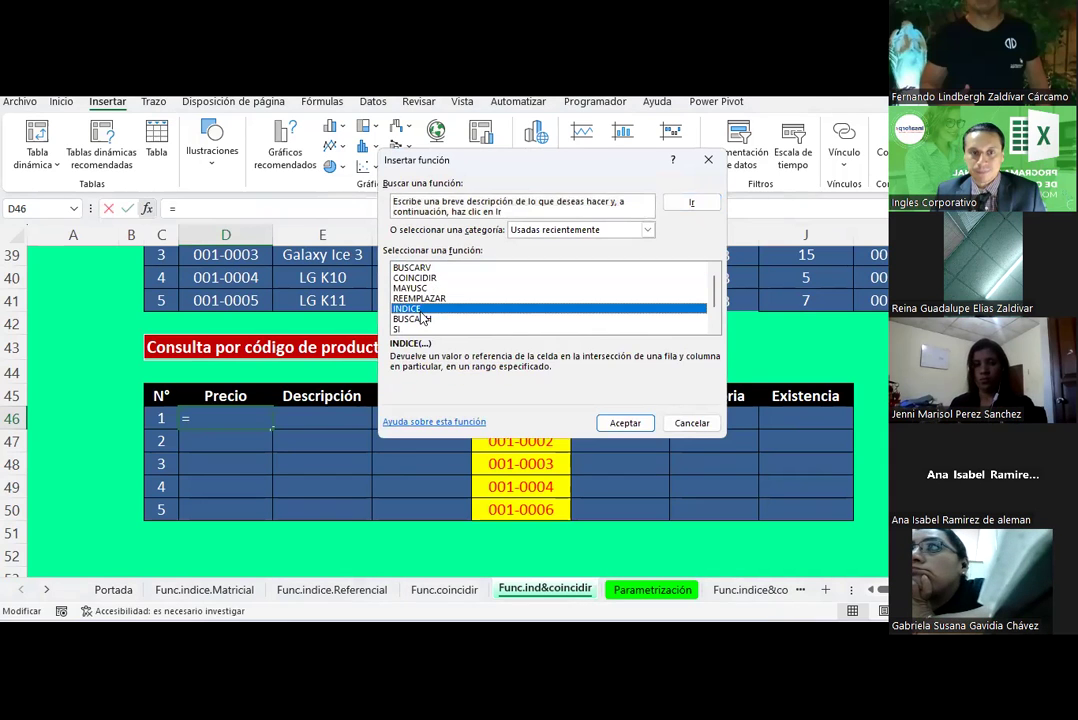
{"action": "left_click", "coordinate": [625, 423]}
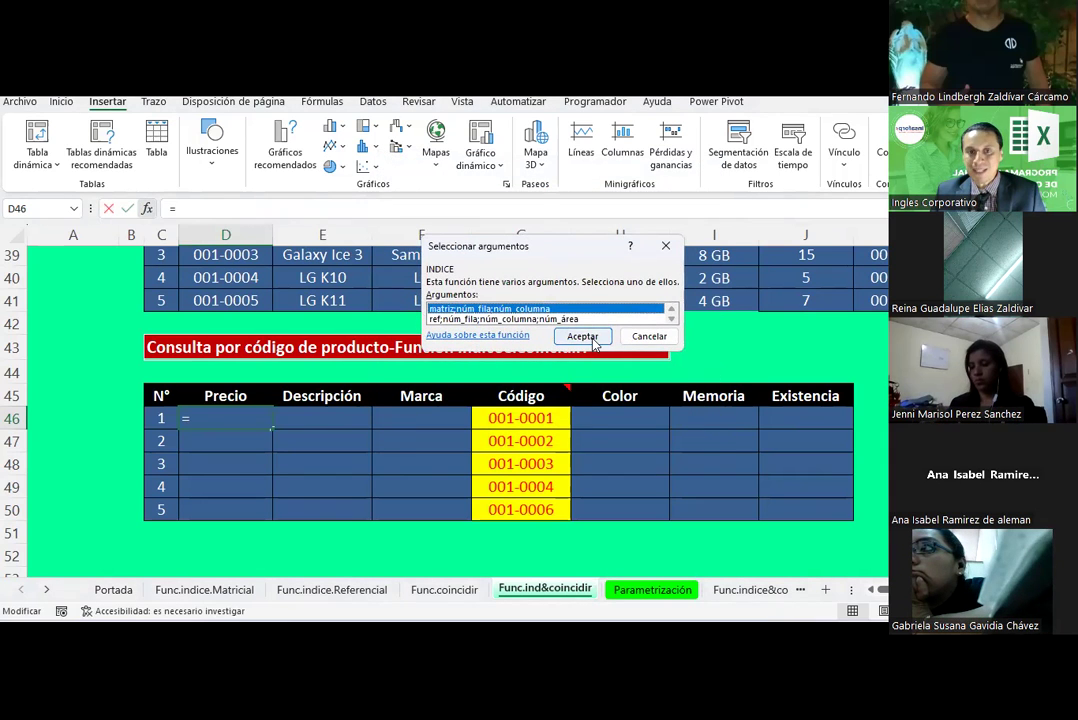
{"action": "left_click", "coordinate": [581, 336]}
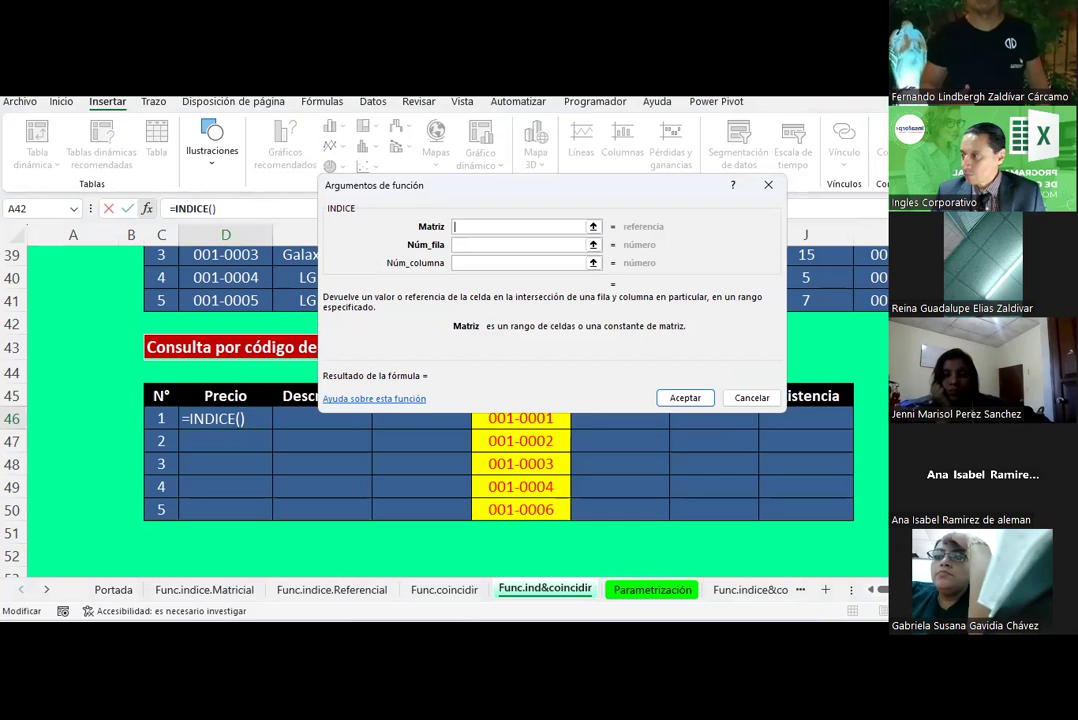
{"action": "left_click", "coordinate": [520, 418]}
{"action": "key", "text": "Escape"}
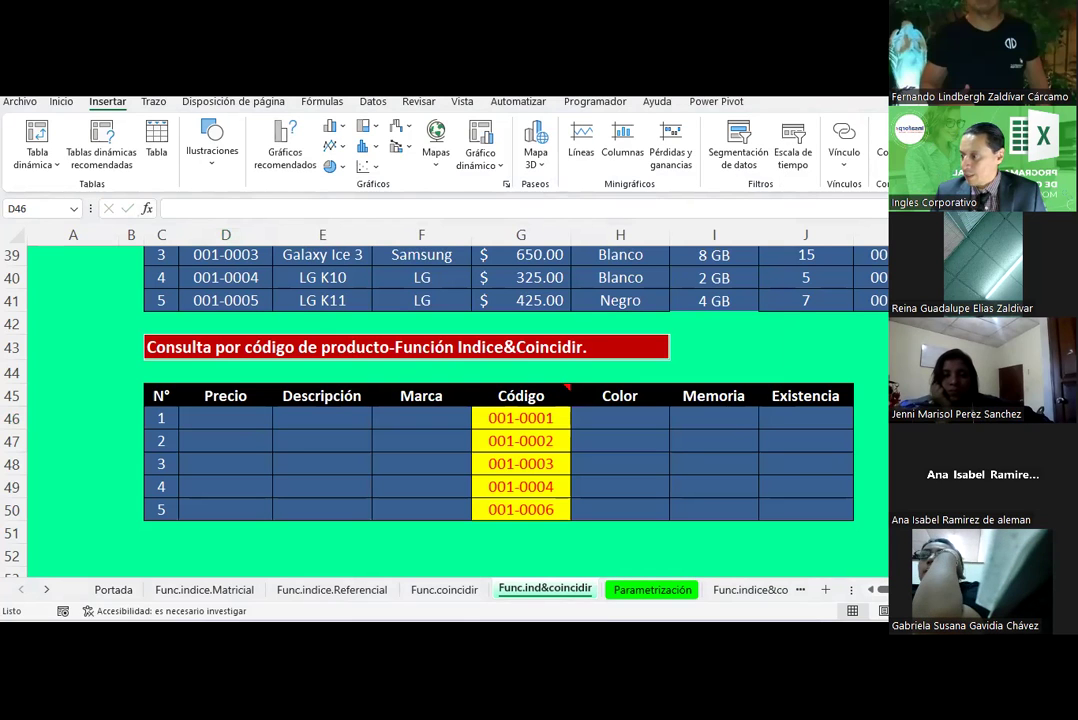
Insert an array-form INDICE in D46 with array Parametrización!$G$6:$G$15.
{"action": "left_click", "coordinate": [221, 417]}
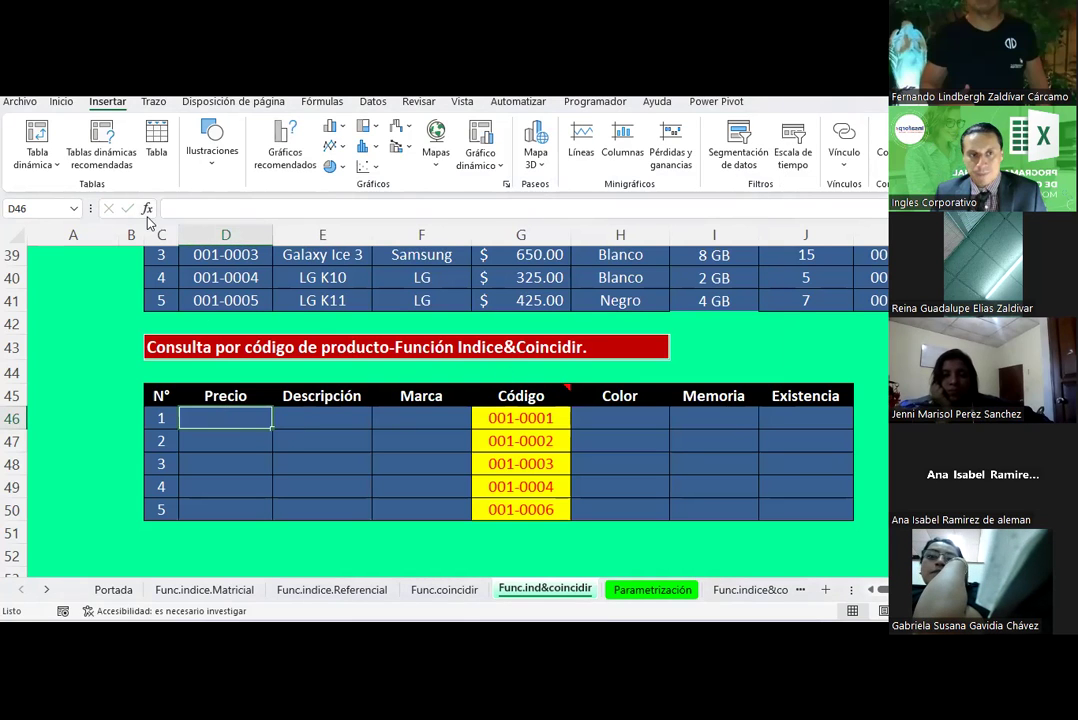
{"action": "left_click", "coordinate": [147, 208]}
{"action": "double_click", "coordinate": [405, 268]}
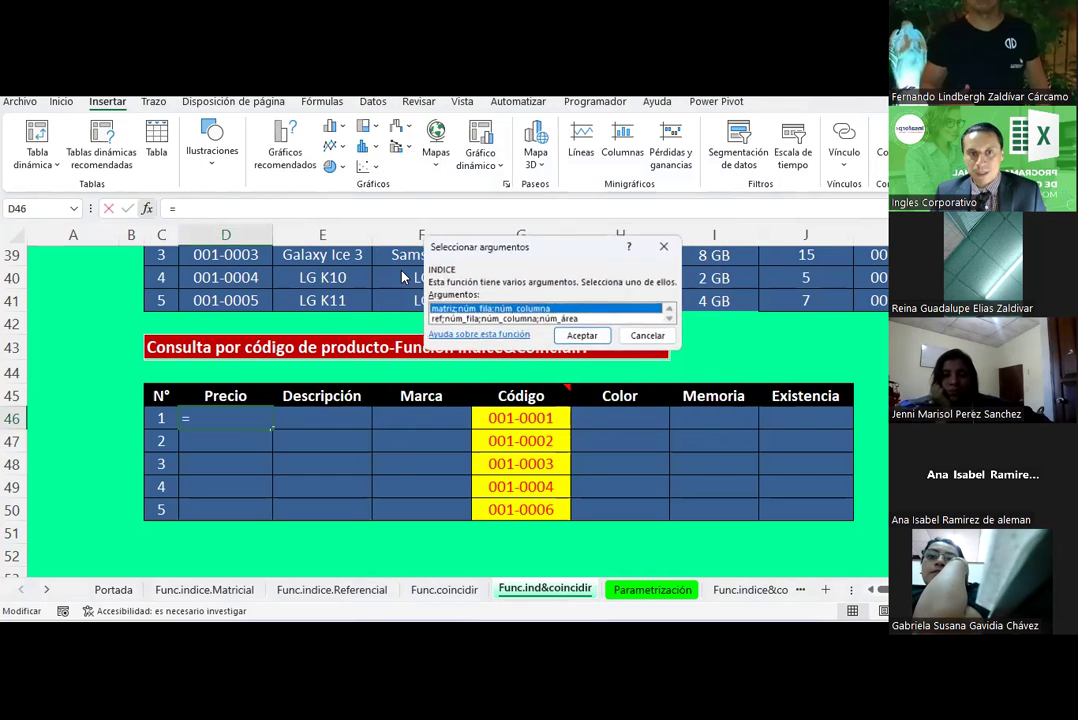
{"action": "left_click", "coordinate": [582, 338]}
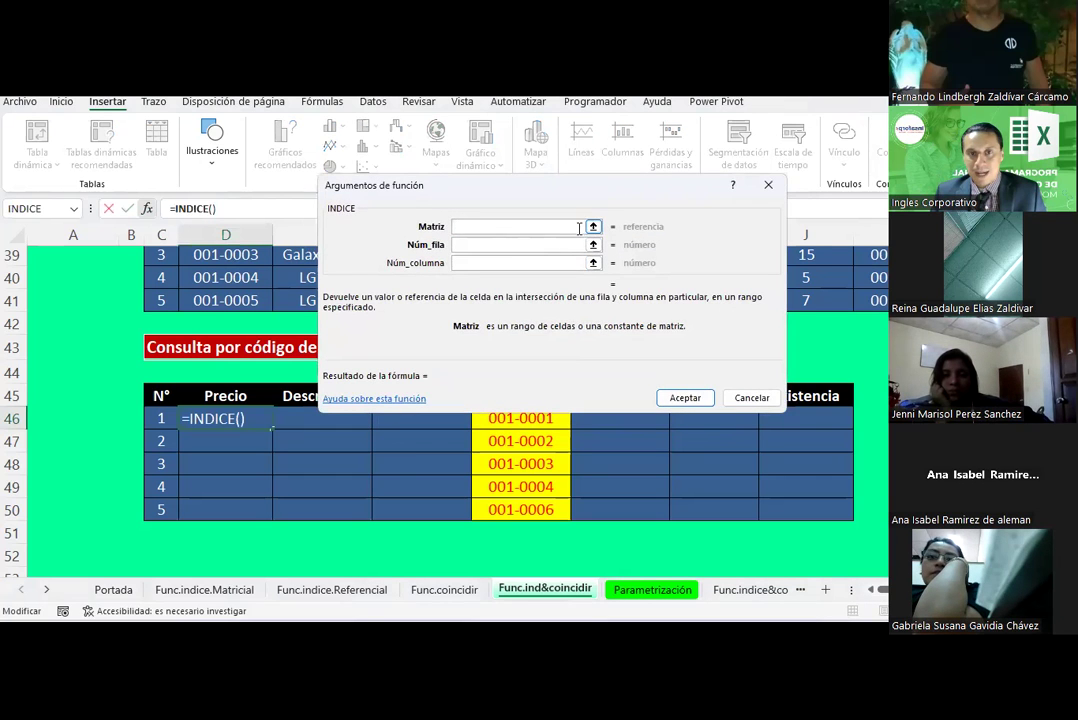
{"action": "left_click", "coordinate": [593, 227]}
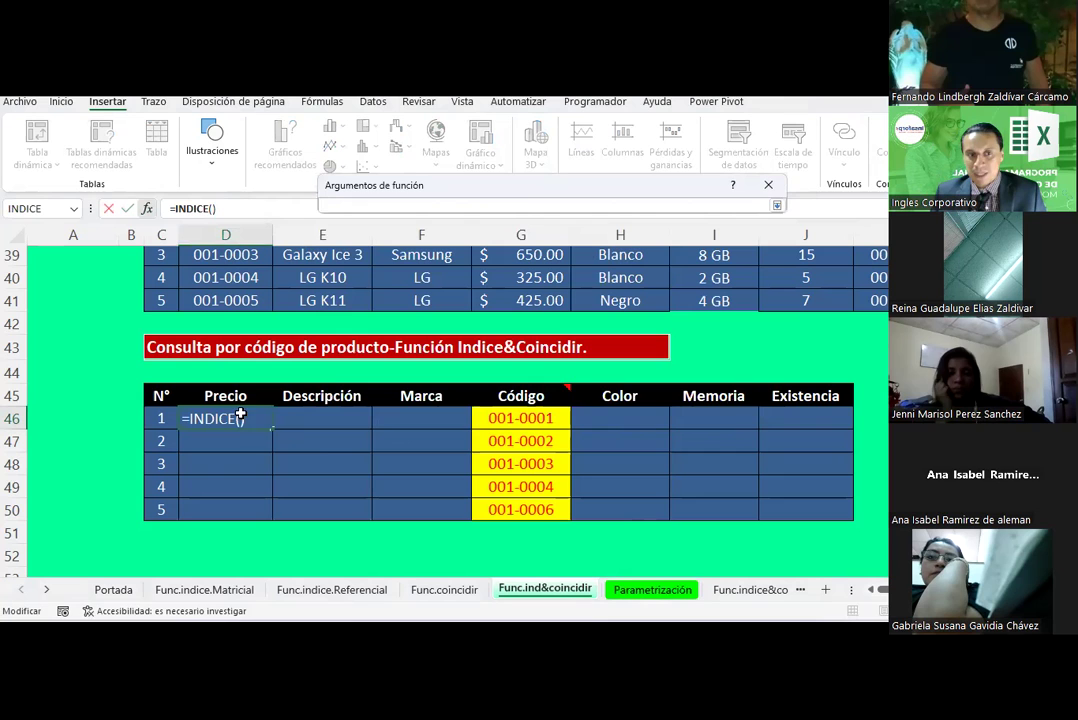
{"action": "left_click", "coordinate": [670, 592]}
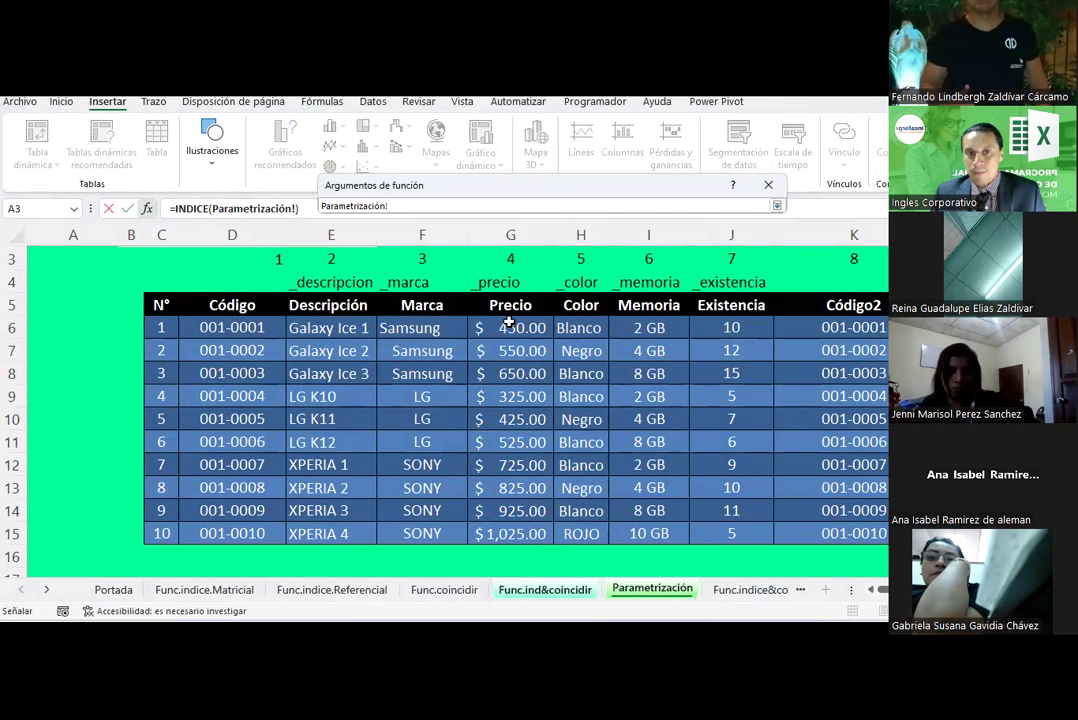
{"action": "left_click_drag", "start_coordinate": [505, 326], "coordinate": [510, 537]}
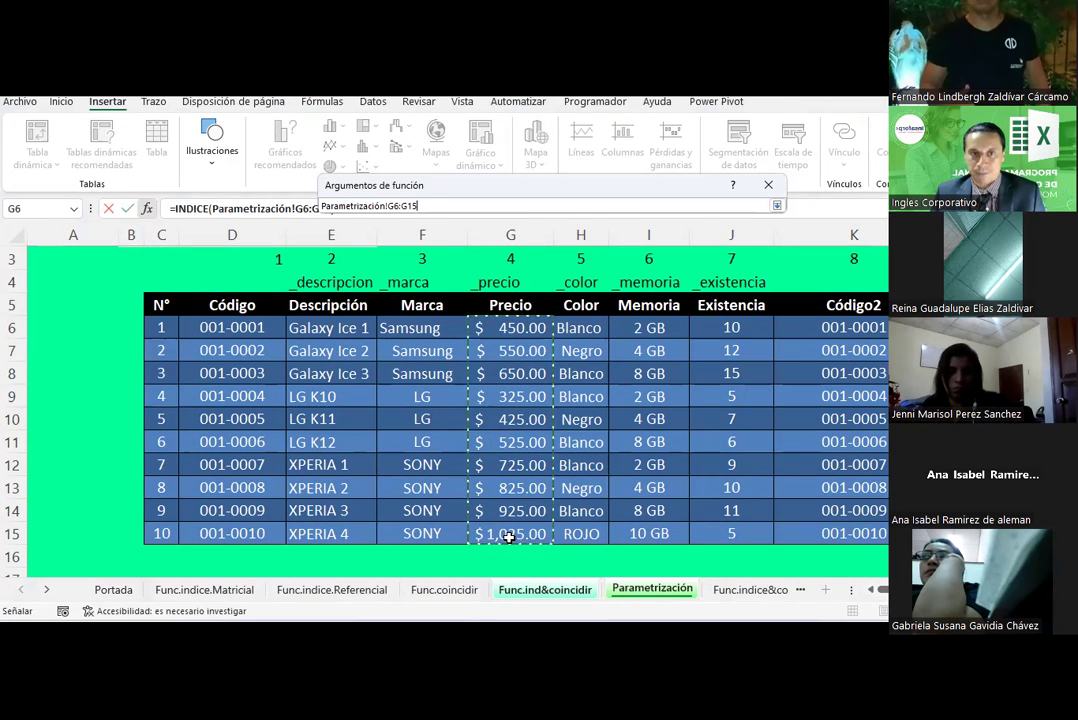
{"action": "key", "text": "F4"}
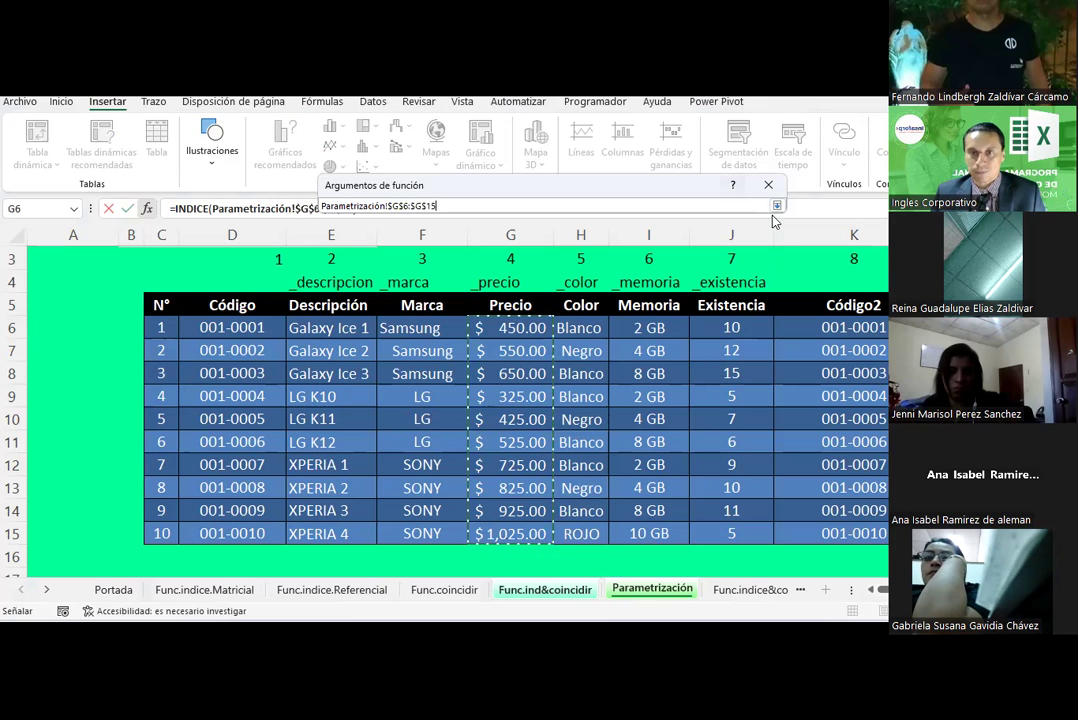
{"action": "left_click", "coordinate": [776, 205]}
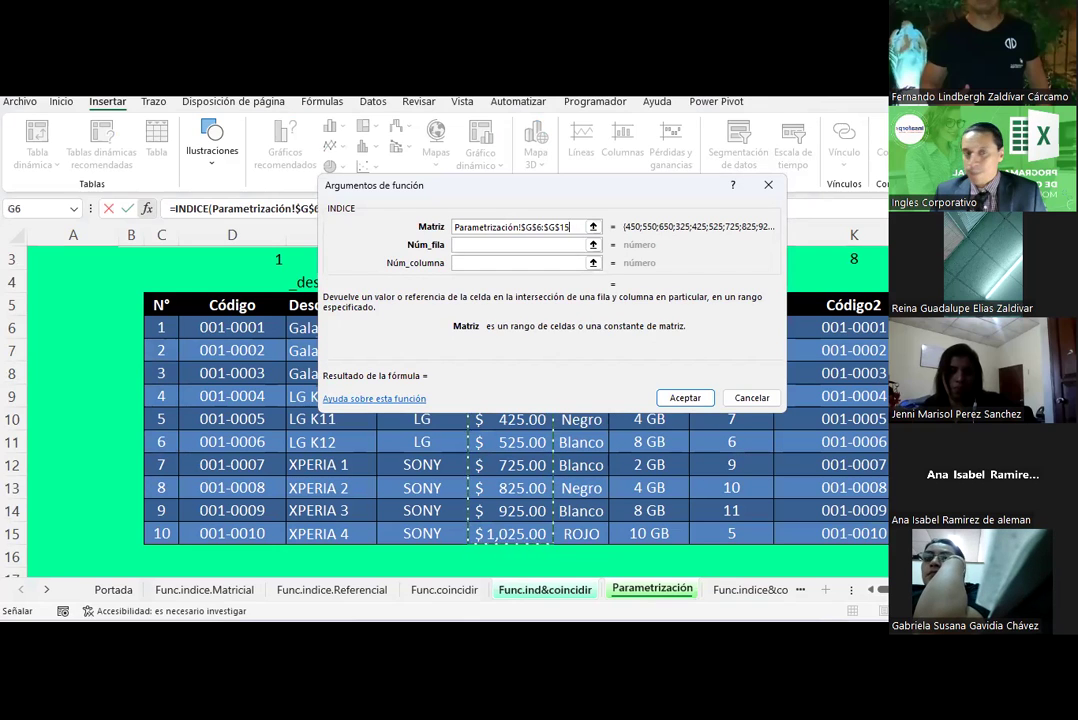
{"action": "left_click", "coordinate": [497, 245]}
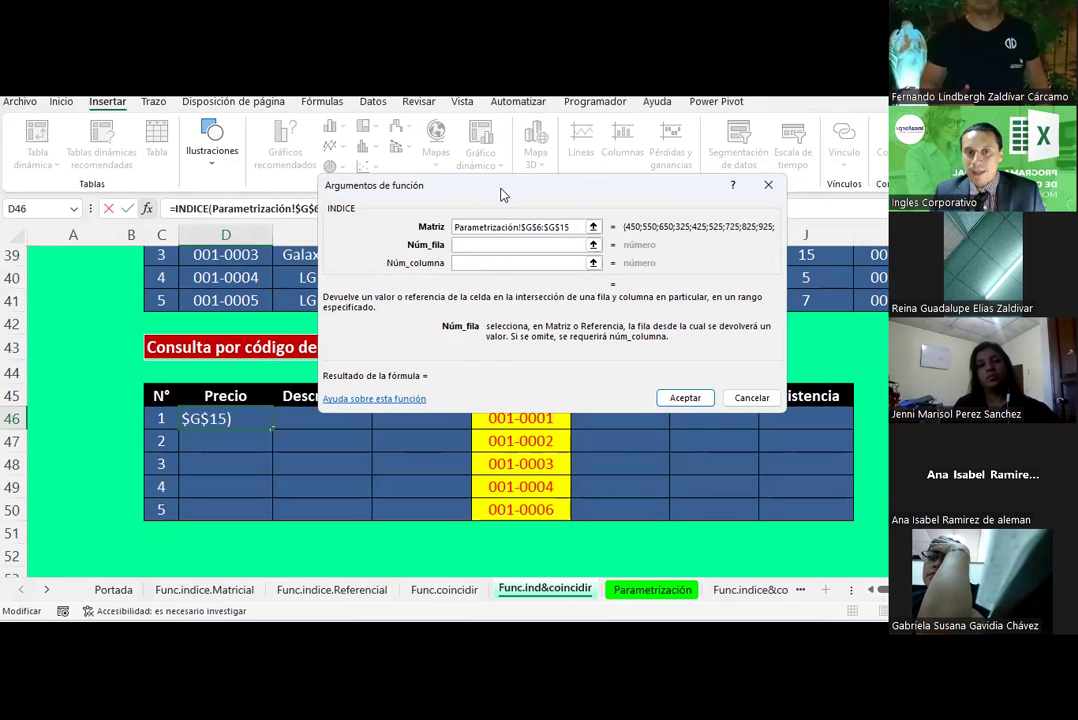
Fill the INDICE row argument with G46 matched against Parametrización!$D$6:$D$15, type 0.
{"action": "left_click_drag", "start_coordinate": [502, 195], "coordinate": [636, 135]}
{"action": "left_click", "coordinate": [532, 421]}
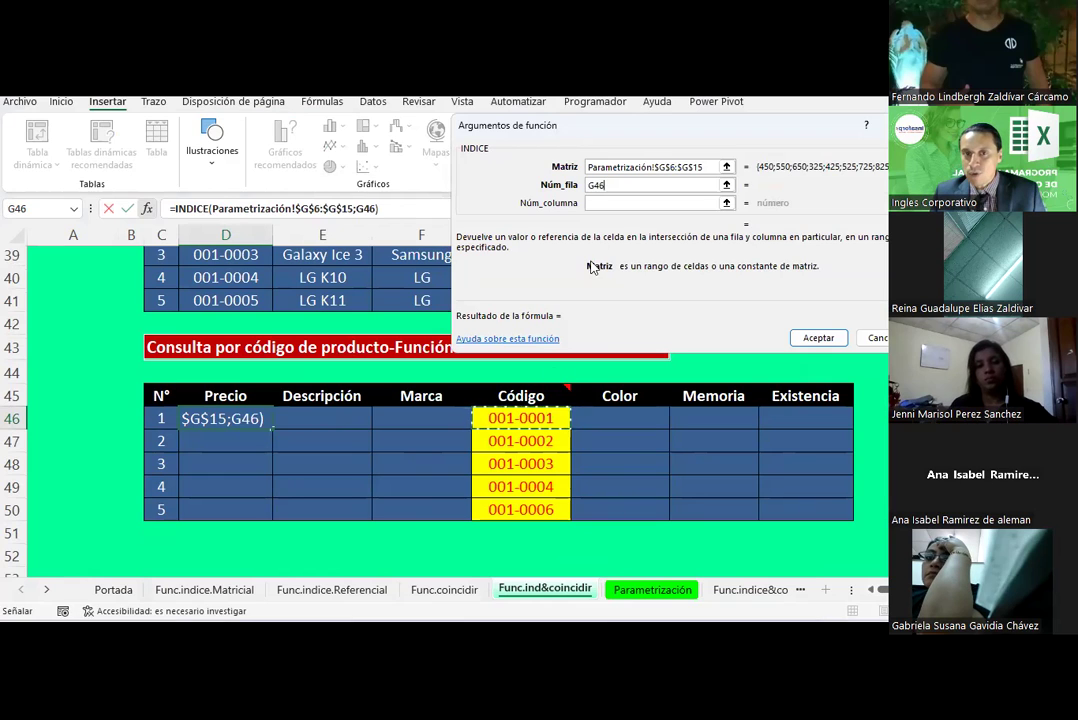
{"action": "left_click", "coordinate": [617, 184]}
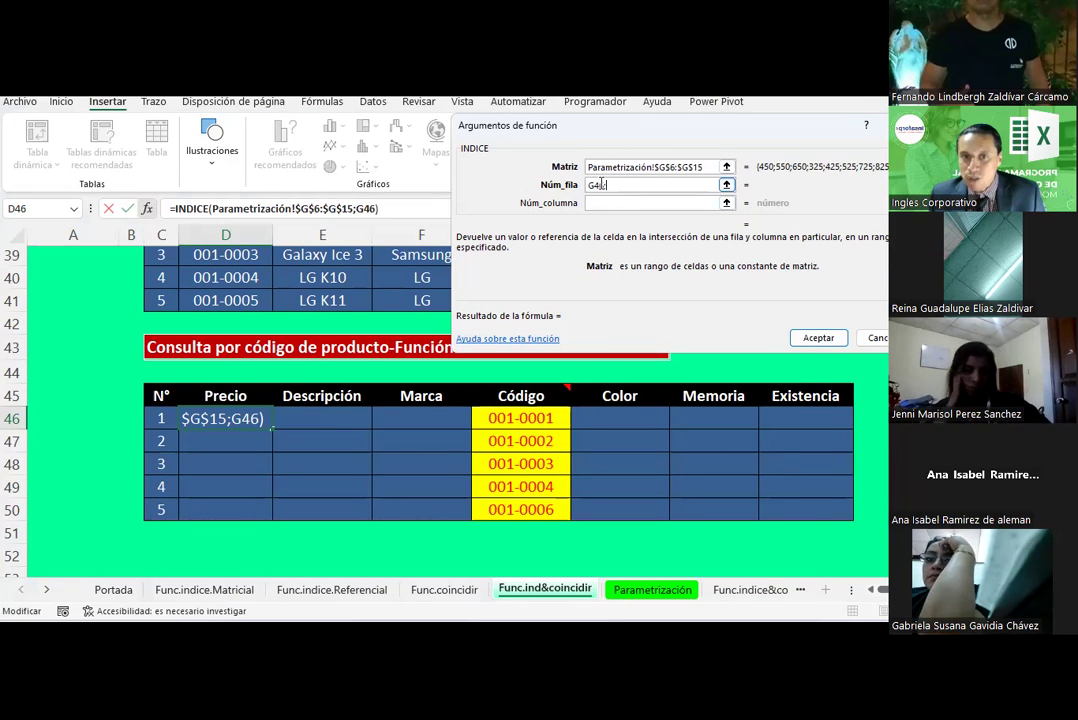
{"action": "type", "text": ";"}
{"action": "left_click", "coordinate": [652, 590]}
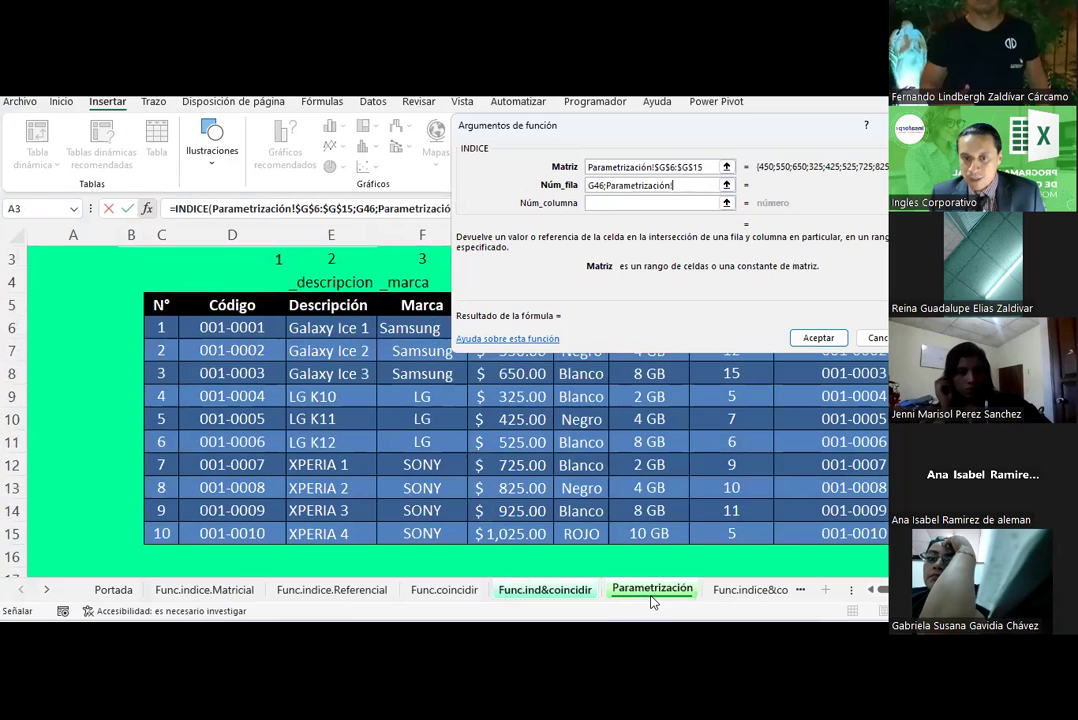
{"action": "left_click_drag", "start_coordinate": [247, 327], "coordinate": [239, 534]}
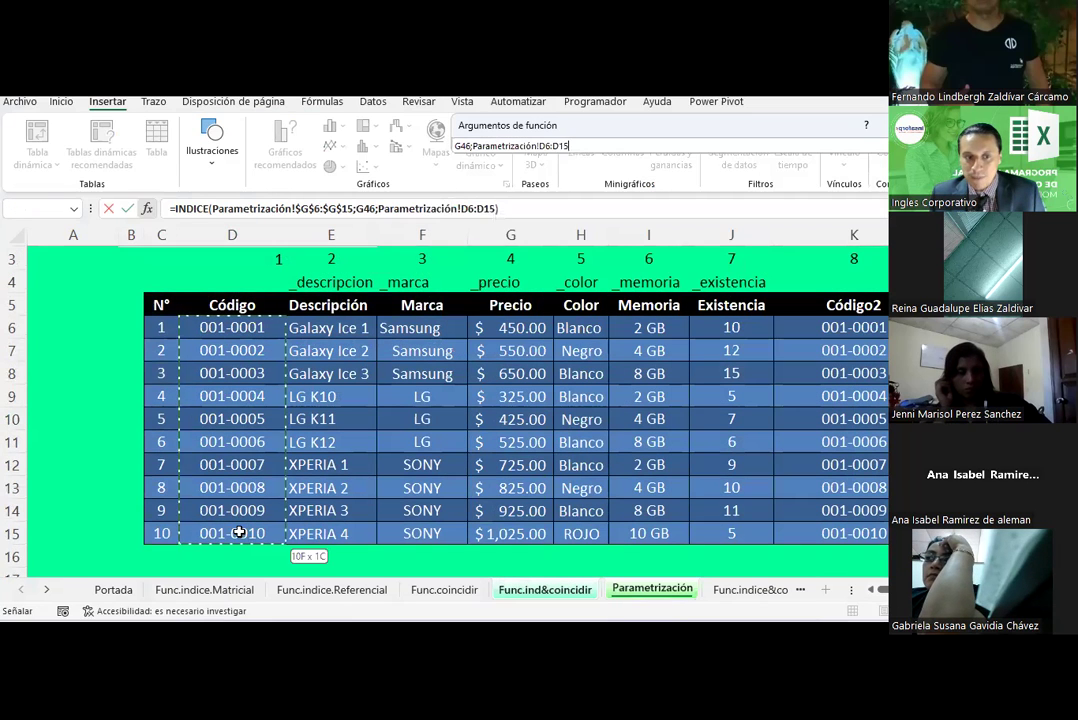
{"action": "key", "text": "F4"}
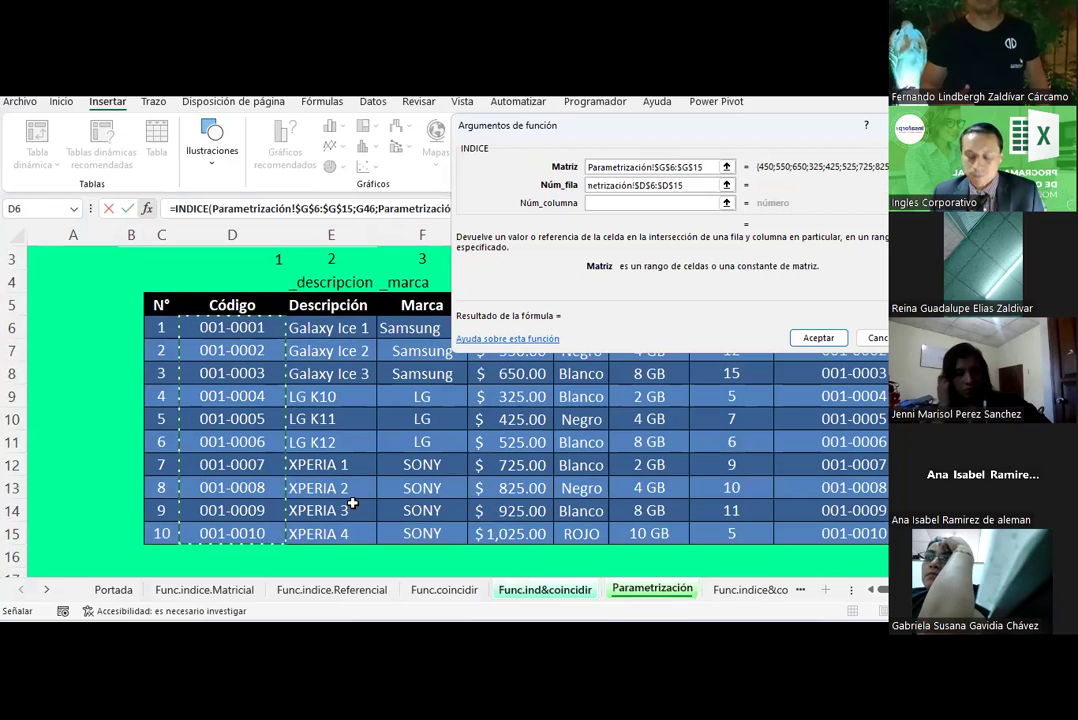
{"action": "type", "text": ";0"}
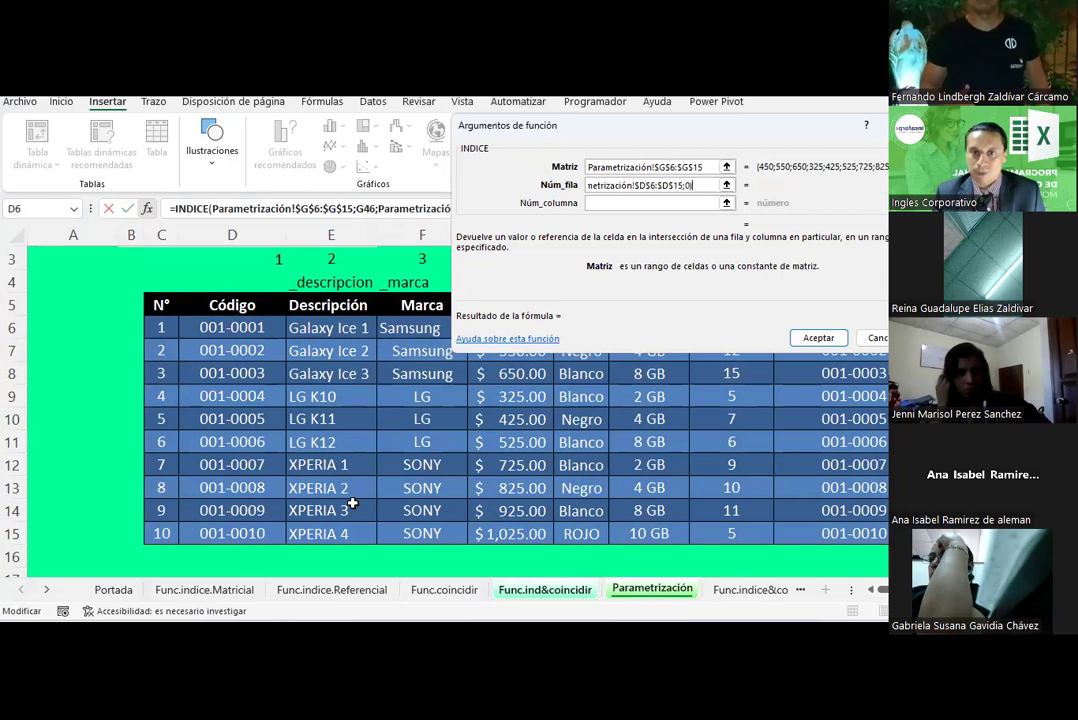
{"action": "type", "text": ")"}
Add an opening parenthesis to the row argument and submit the INDICE formula.
{"action": "left_click_drag", "start_coordinate": [609, 188], "coordinate": [558, 190]}
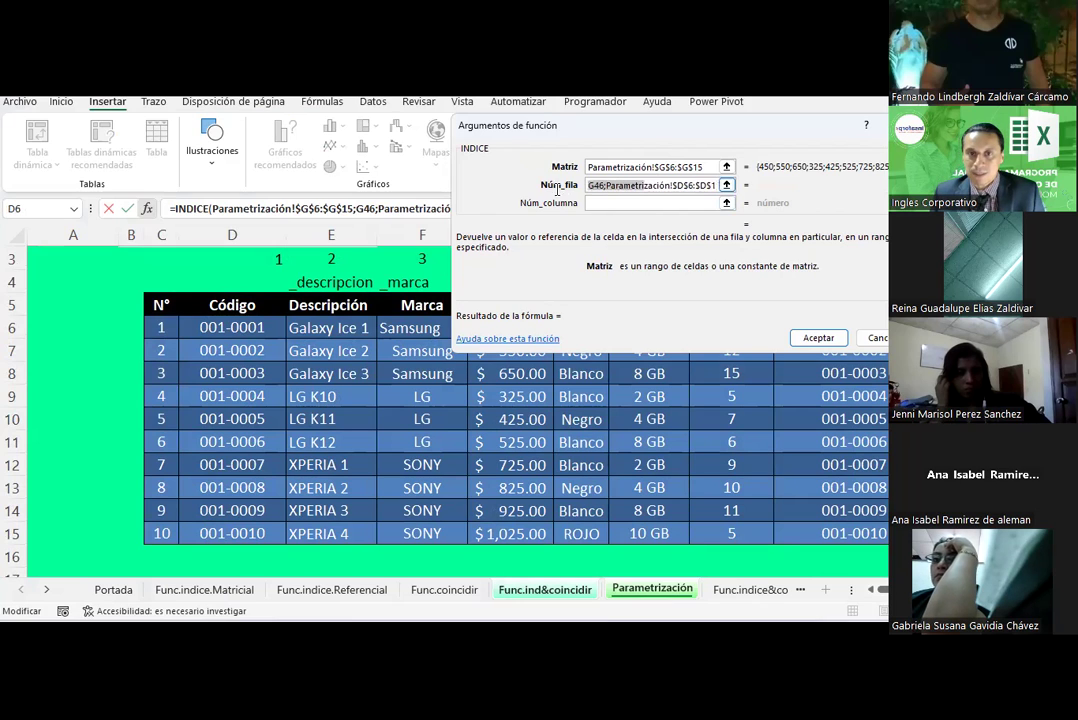
{"action": "left_click", "coordinate": [590, 184]}
{"action": "type", "text": "("}
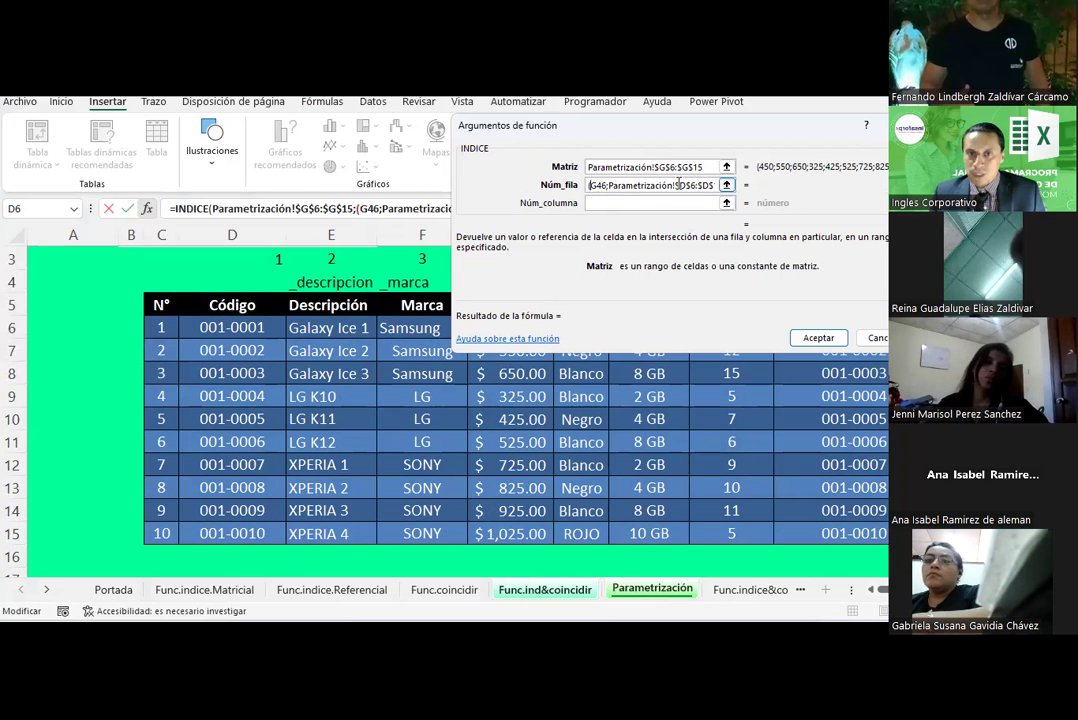
{"action": "left_click_drag", "start_coordinate": [679, 185], "coordinate": [716, 185]}
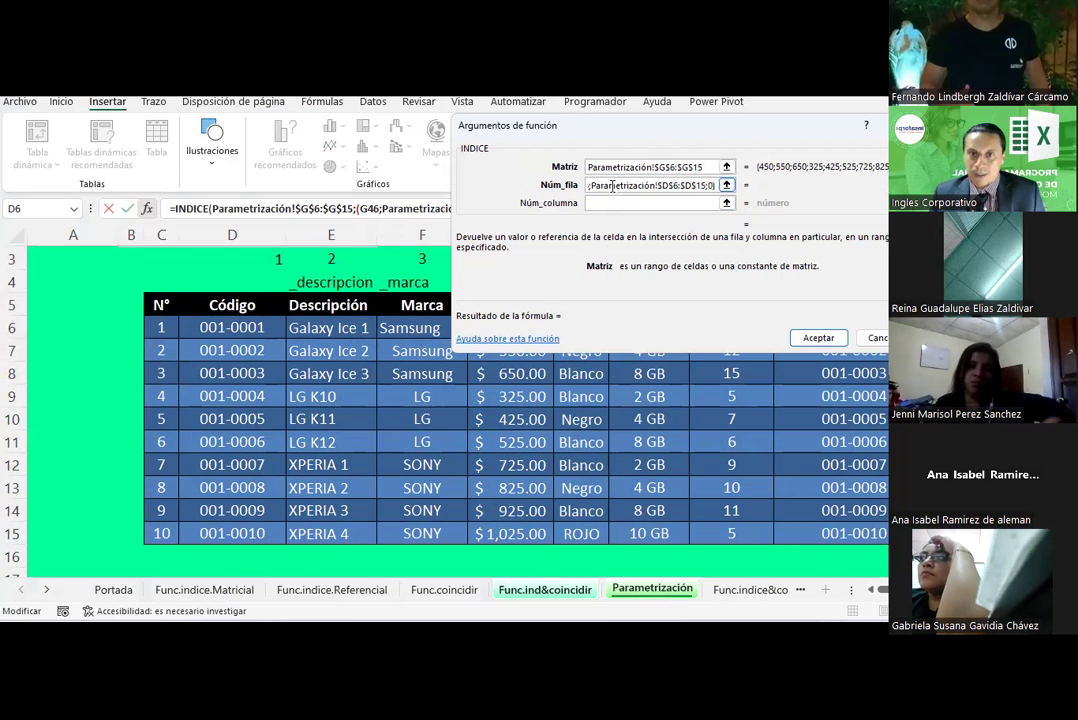
{"action": "left_click", "coordinate": [818, 338]}
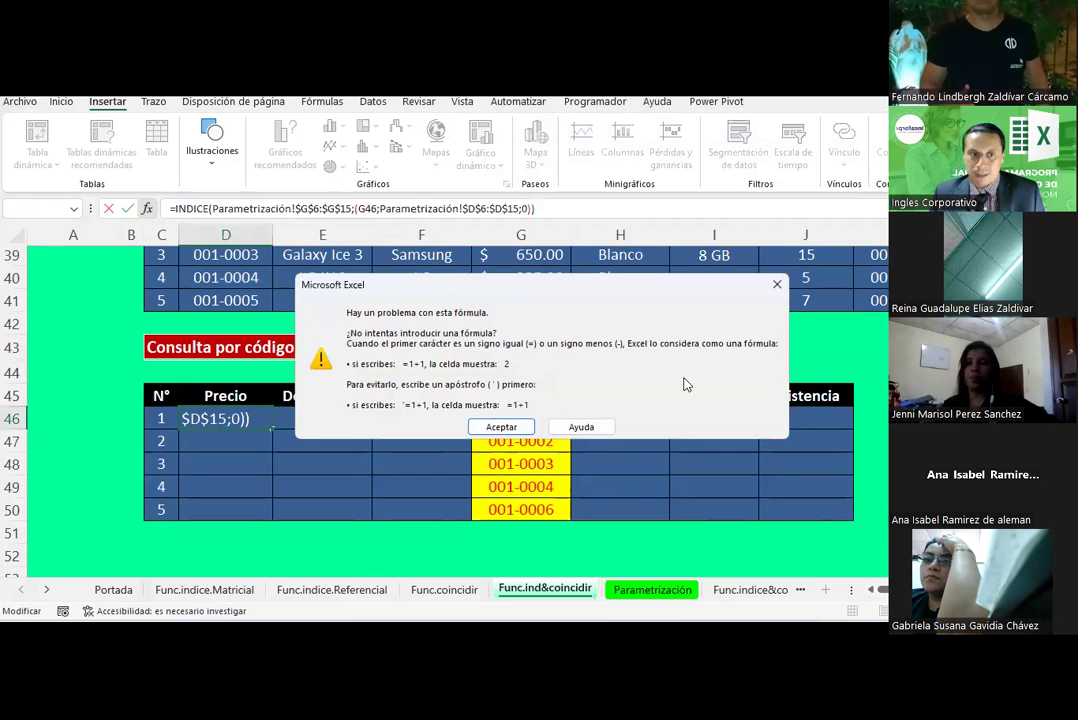
Dismiss the warning and start =INDICE( with the absolute price range Parametrización!$G$6:$G$15.
{"action": "left_click", "coordinate": [495, 423]}
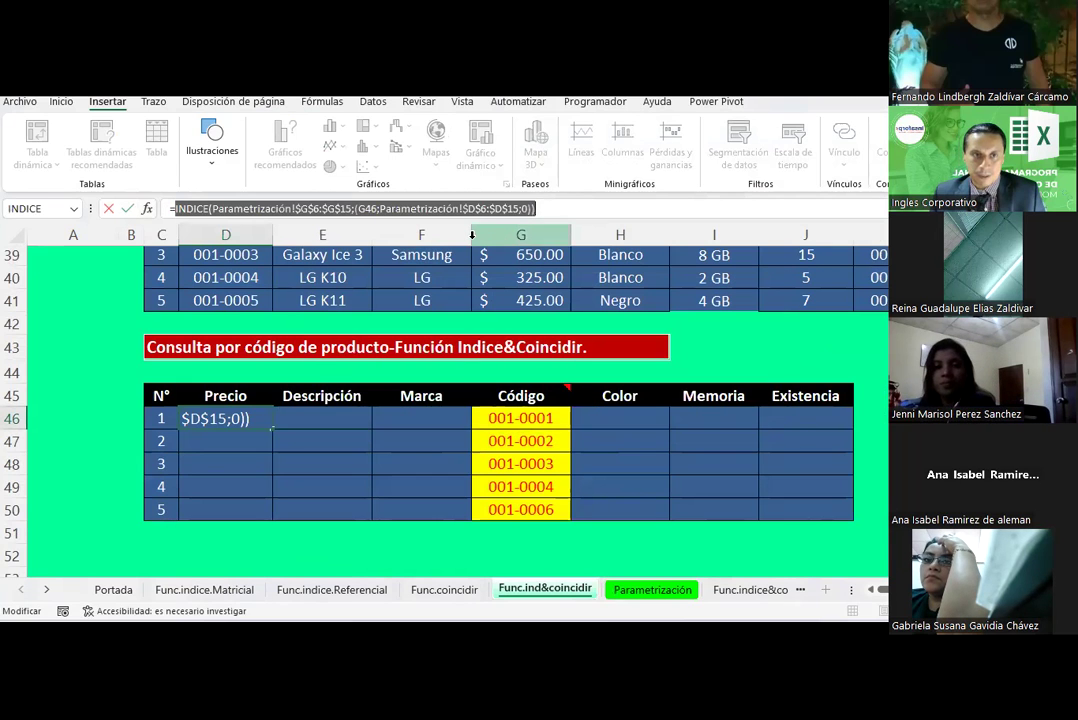
{"action": "type", "text": "==in"}
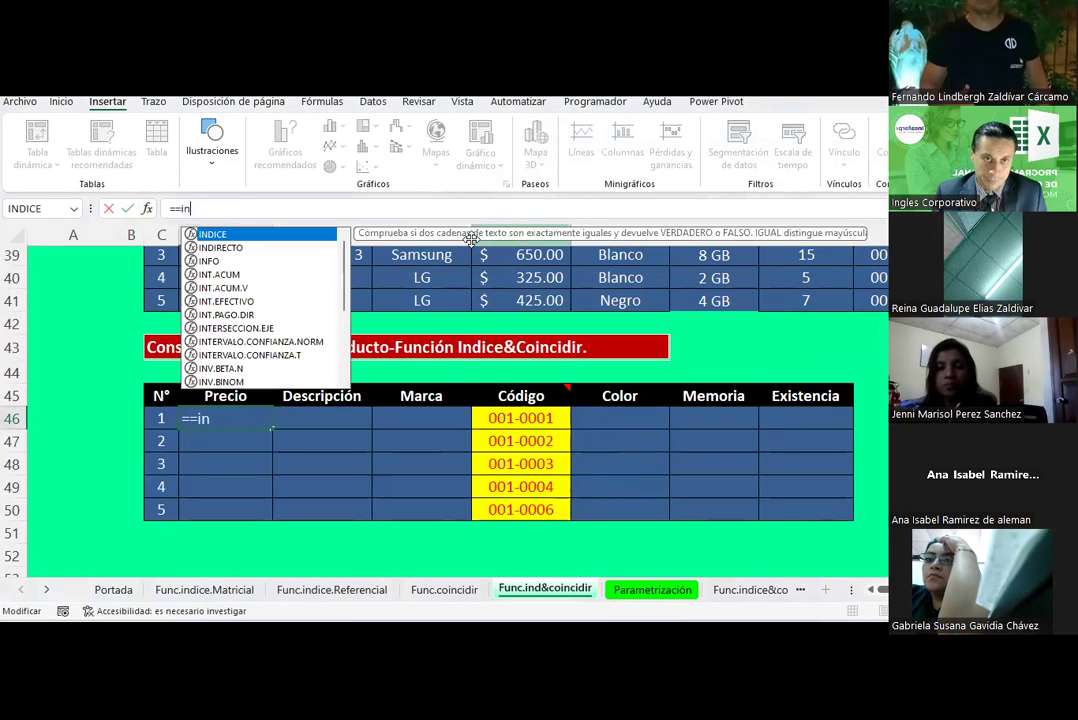
{"action": "key", "text": "BackSpace"}
{"action": "key", "text": "BackSpace"}
{"action": "key", "text": "BackSpace"}
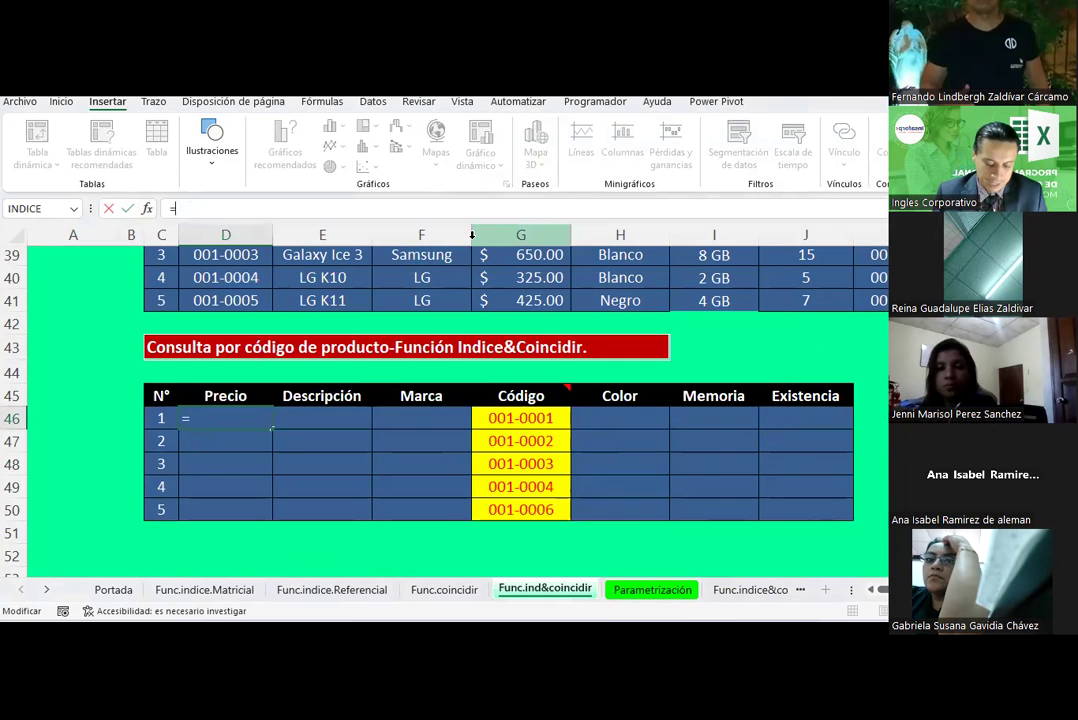
{"action": "type", "text": "indice"}
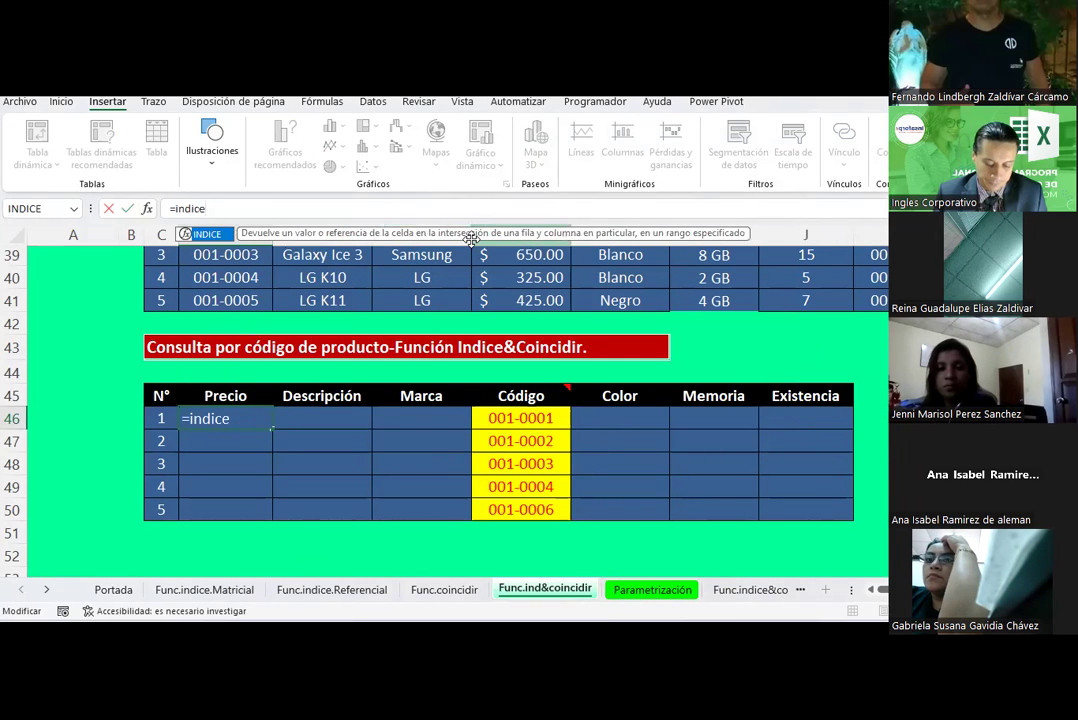
{"action": "type", "text": "("}
{"action": "left_click", "coordinate": [652, 589]}
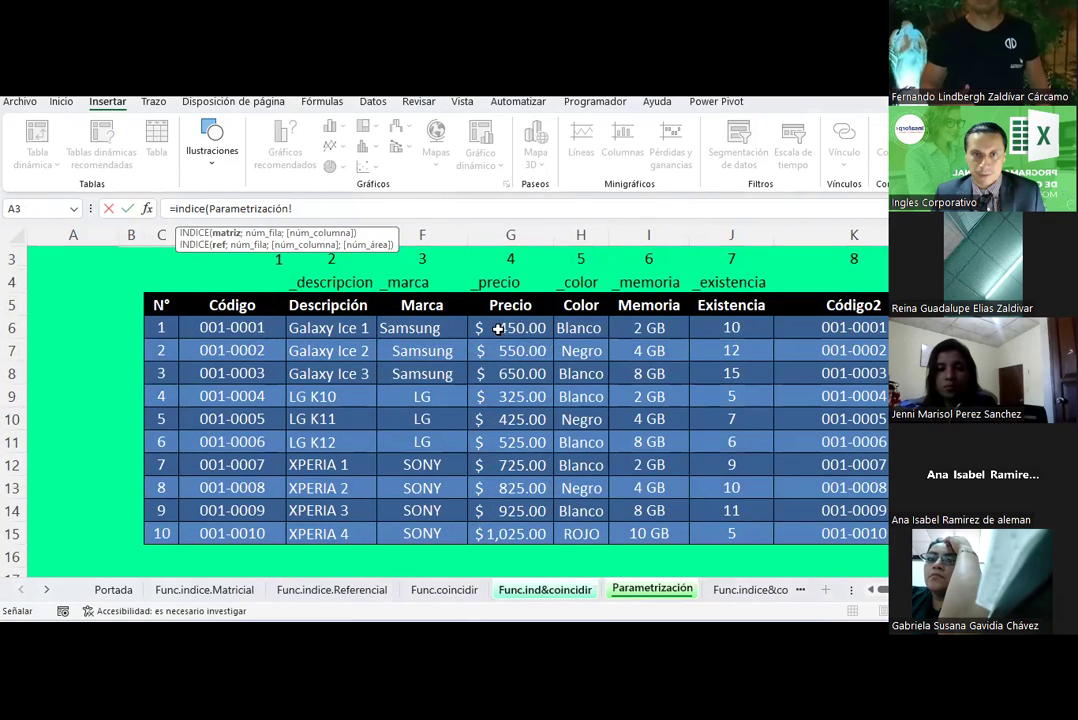
{"action": "left_click_drag", "start_coordinate": [497, 330], "coordinate": [520, 535]}
{"action": "key", "text": "F4"}
Nest COINCIDIR as the row number, using code G46 as the value to match.
{"action": "type", "text": ";con"}
{"action": "key", "text": "BackSpace"}
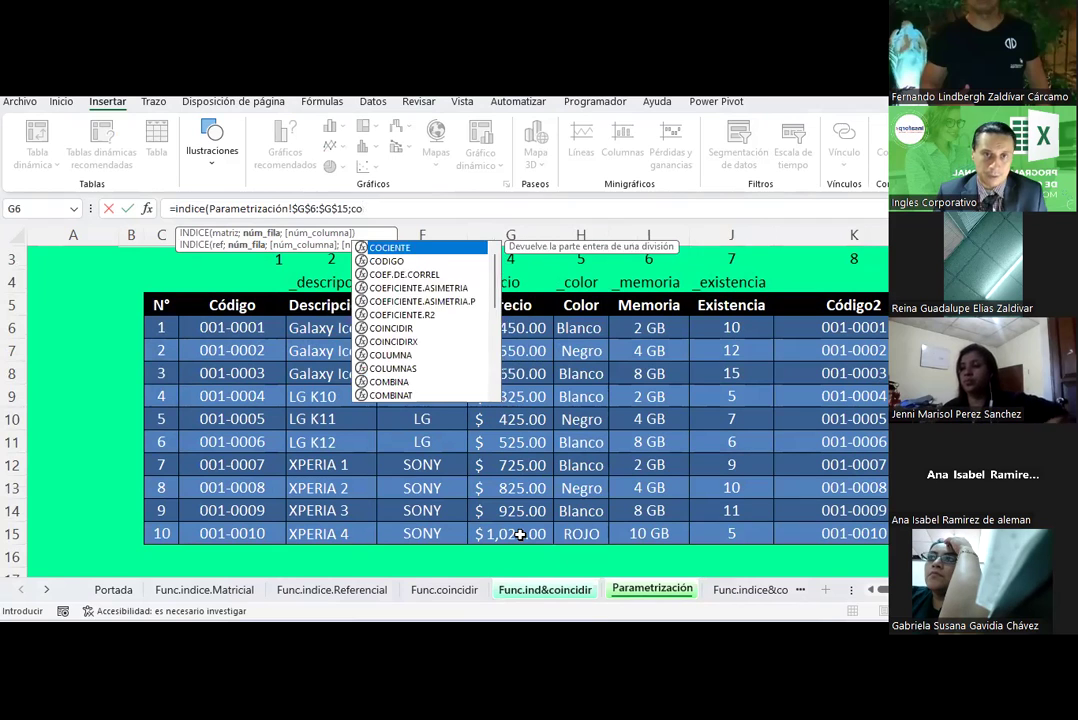
{"action": "type", "text": "incidir"}
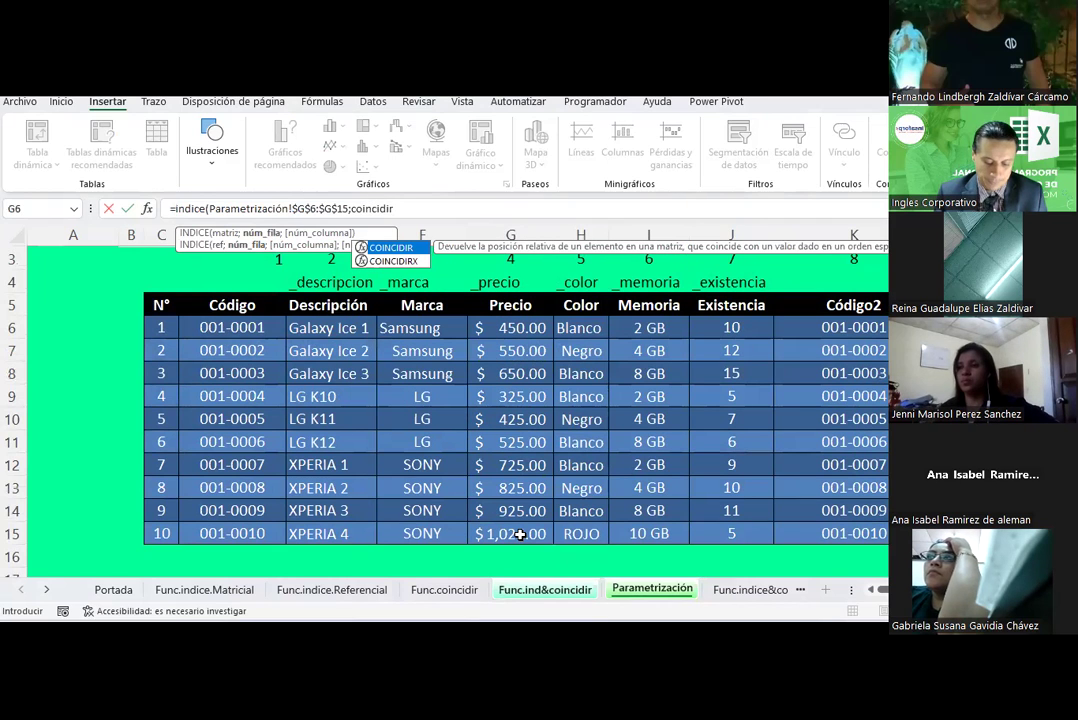
{"action": "type", "text": "(Func.coincidir!"}
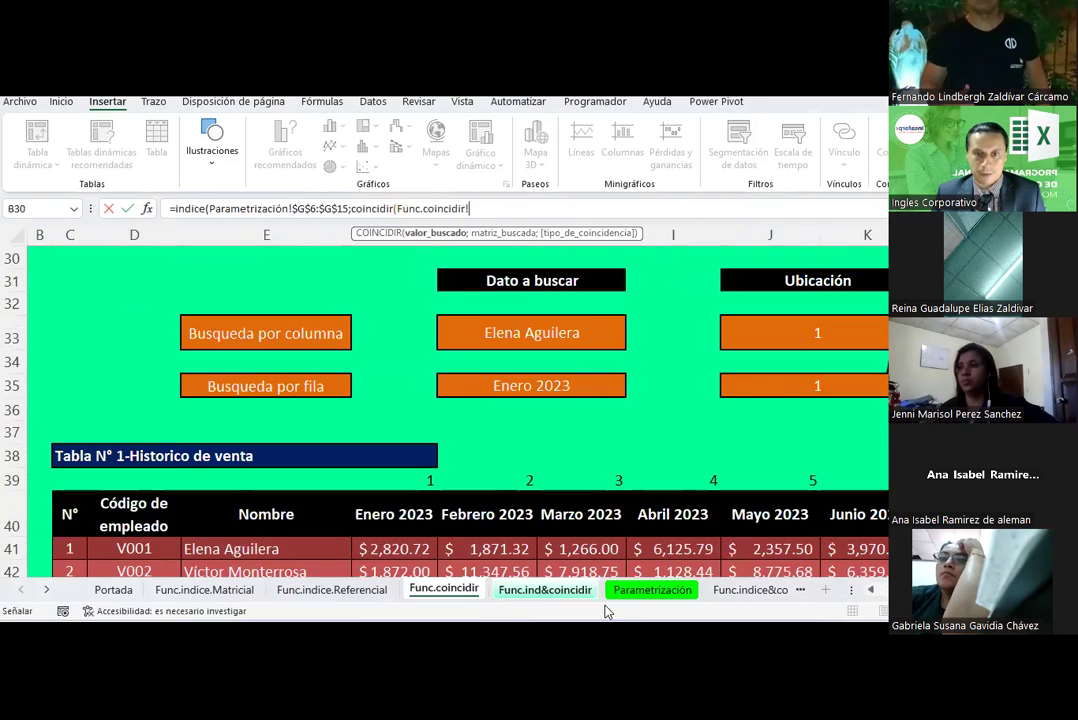
{"action": "left_click", "coordinate": [560, 591]}
{"action": "left_click", "coordinate": [538, 419]}
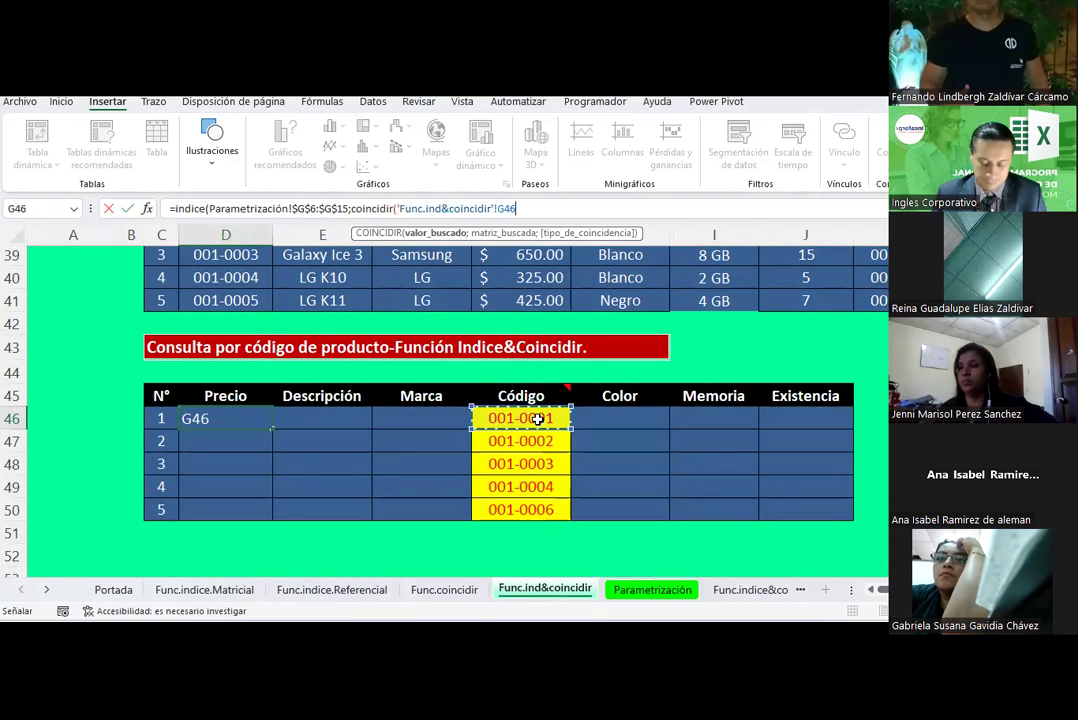
{"action": "key", "text": "BackSpace"}
{"action": "key", "text": "BackSpace"}
{"action": "key", "text": "BackSpace"}
{"action": "key", "text": "BackSpace"}
{"action": "key", "text": "BackSpace"}
{"action": "key", "text": "BackSpace"}
{"action": "key", "text": "BackSpace"}
{"action": "key", "text": "BackSpace"}
{"action": "key", "text": "BackSpace"}
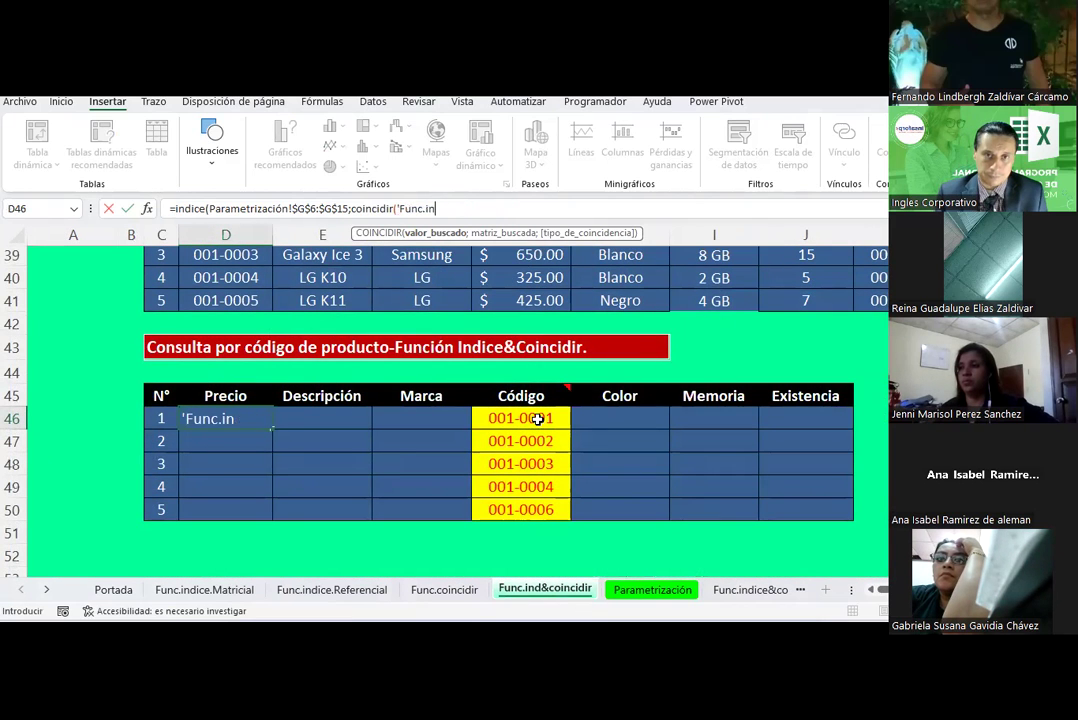
{"action": "key", "text": "BackSpace"}
{"action": "key", "text": "BackSpace"}
{"action": "key", "text": "BackSpace"}
{"action": "key", "text": "BackSpace"}
{"action": "key", "text": "BackSpace"}
{"action": "key", "text": "BackSpace"}
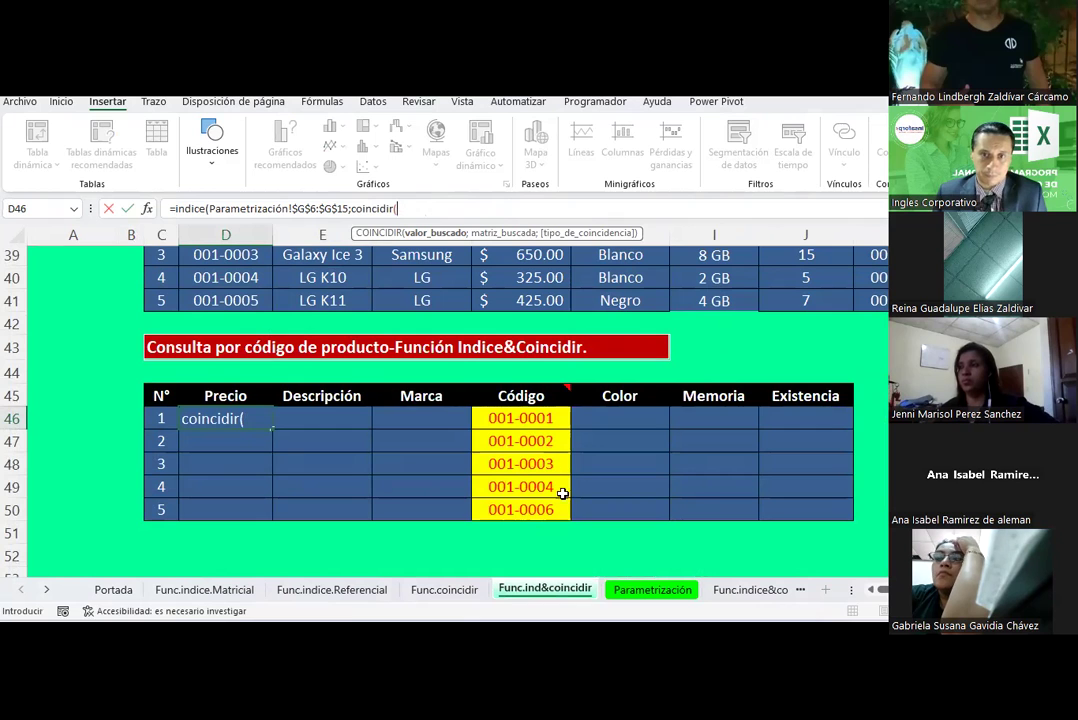
{"action": "left_click", "coordinate": [548, 414]}
{"action": "type", "text": ";"}
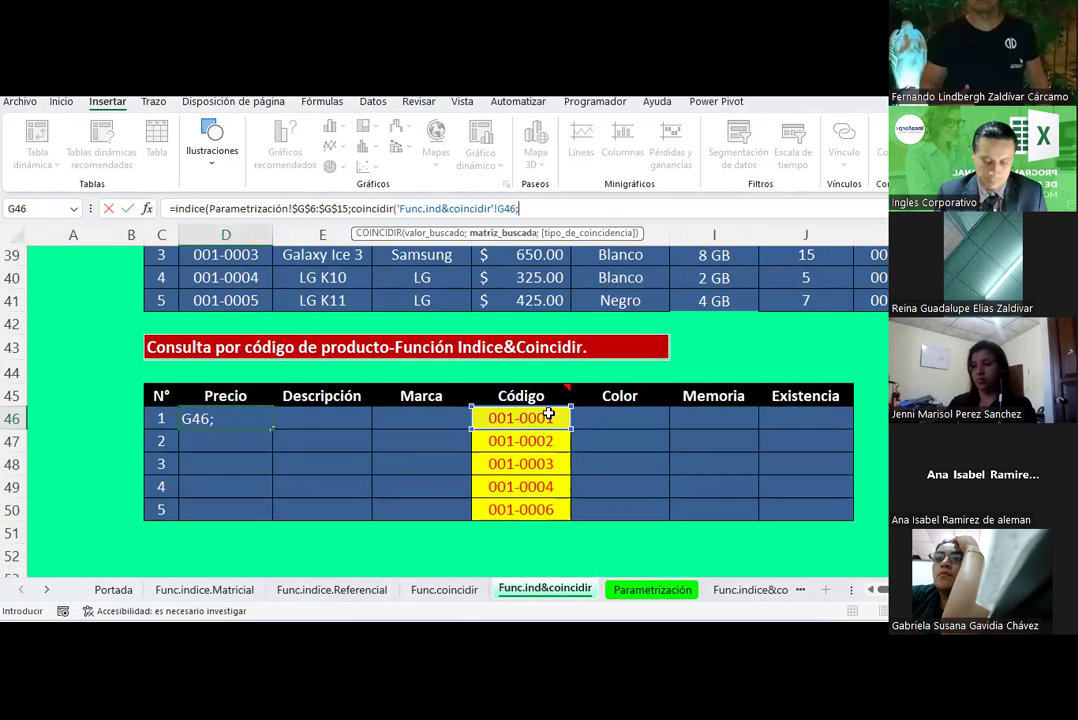
Finish COINCIDIR against Parametrización!$D$6:$D$15 with exact match 0 and enter the formula.
{"action": "left_click", "coordinate": [655, 589]}
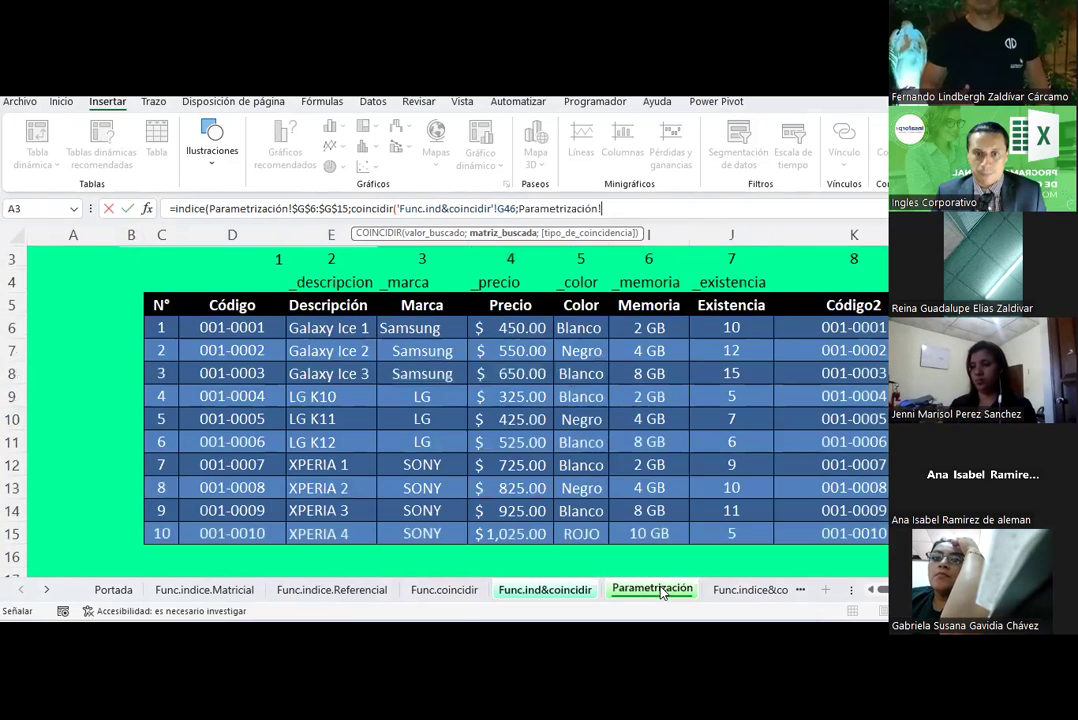
{"action": "left_click_drag", "start_coordinate": [246, 324], "coordinate": [243, 535]}
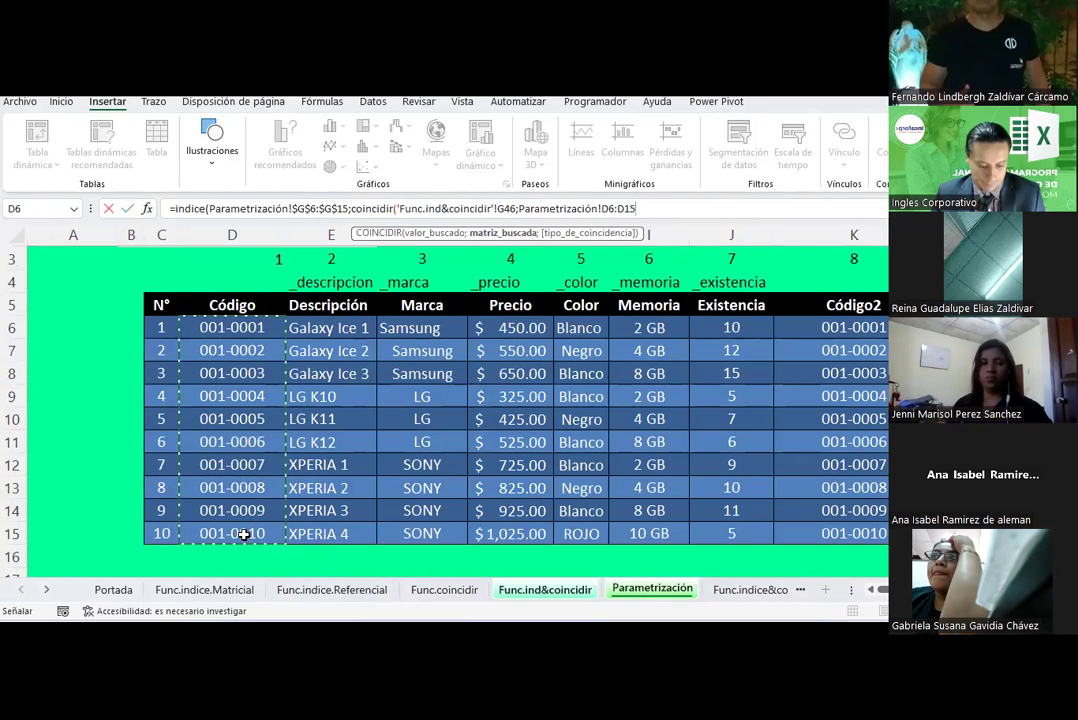
{"action": "key", "text": "F4"}
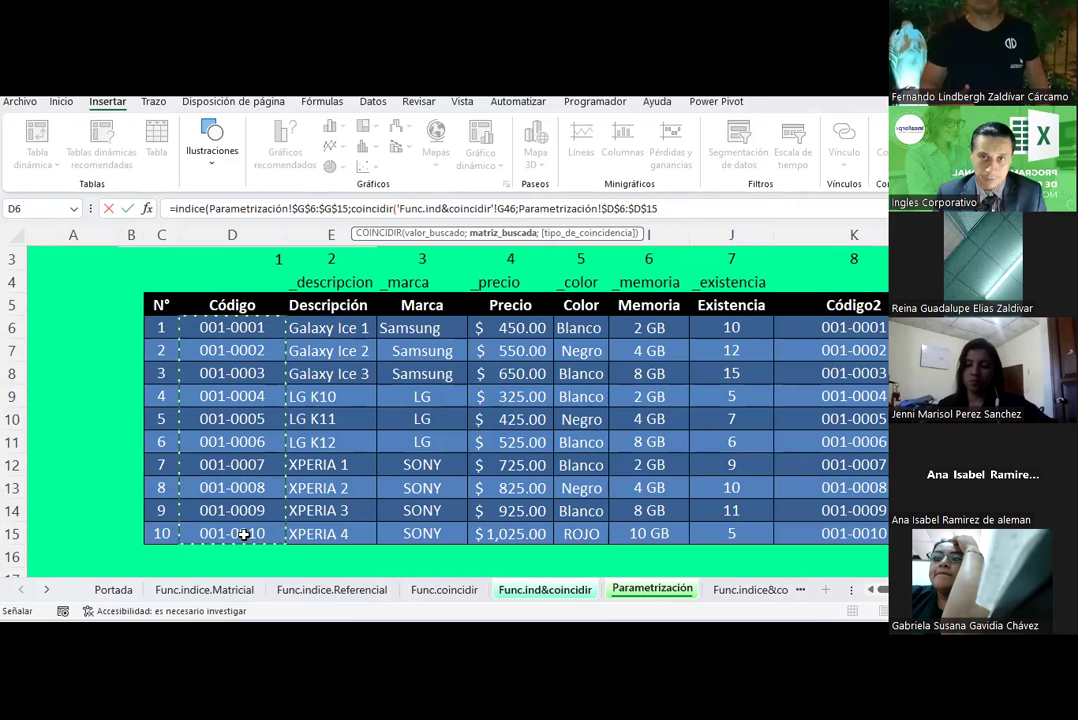
{"action": "type", "text": ";0)"}
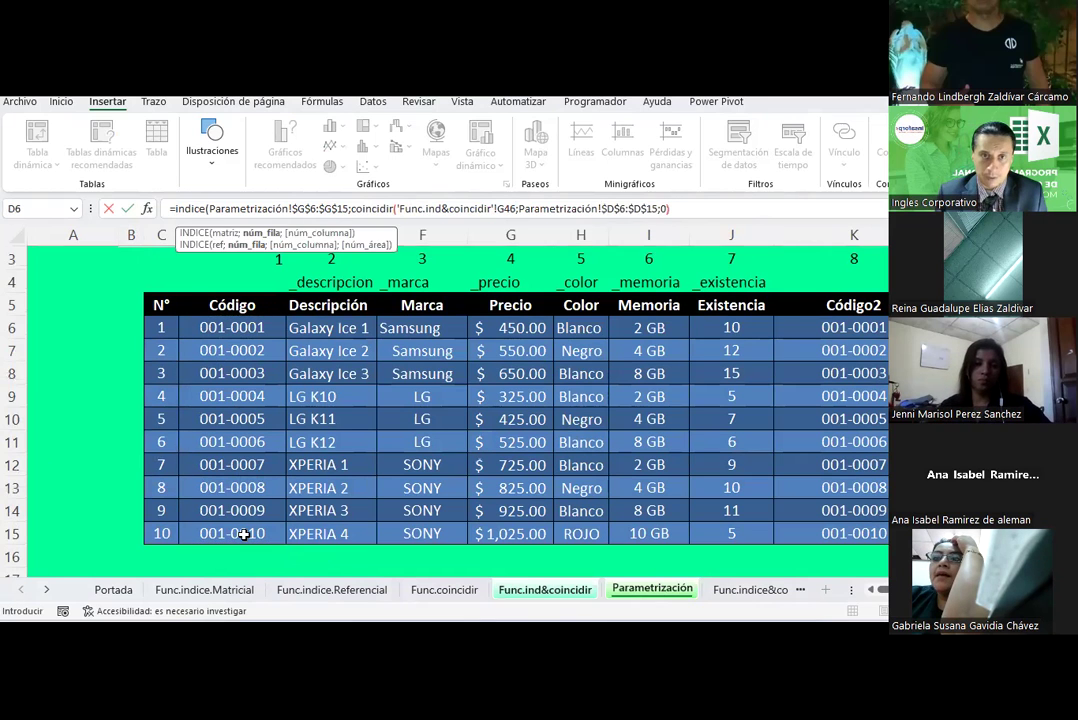
{"action": "key", "text": "Return"}
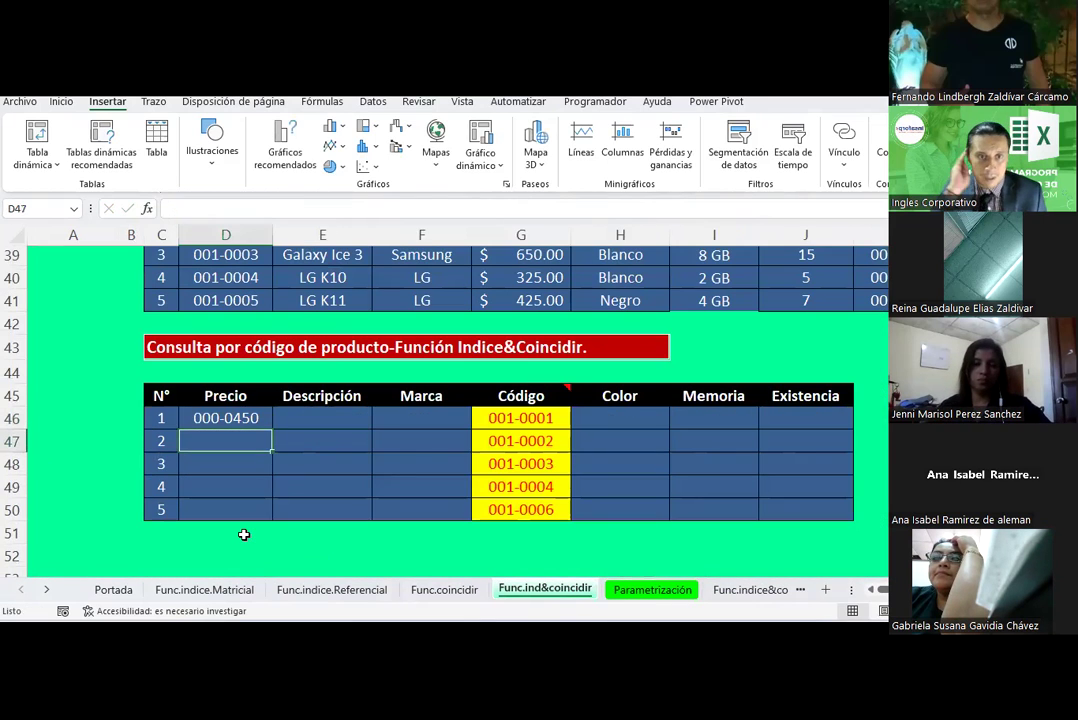
Give D46 the Contabilidad number format so it shows $ 450.00.
{"action": "left_click", "coordinate": [242, 418]}
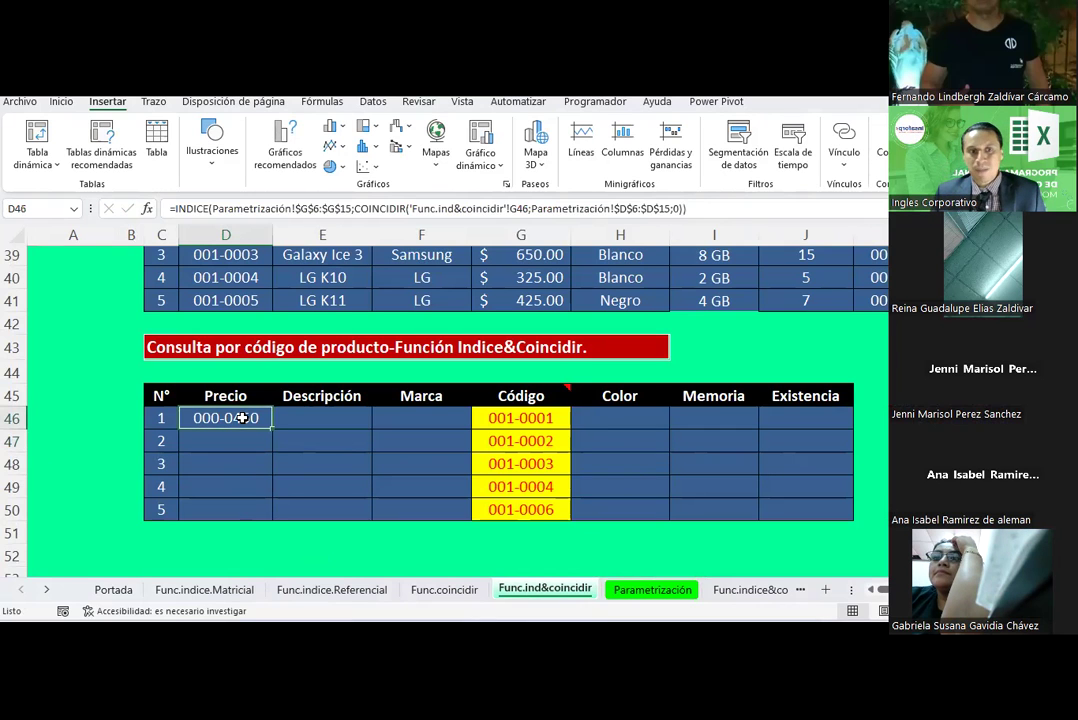
{"action": "left_click", "coordinate": [61, 101]}
{"action": "left_click", "coordinate": [441, 146]}
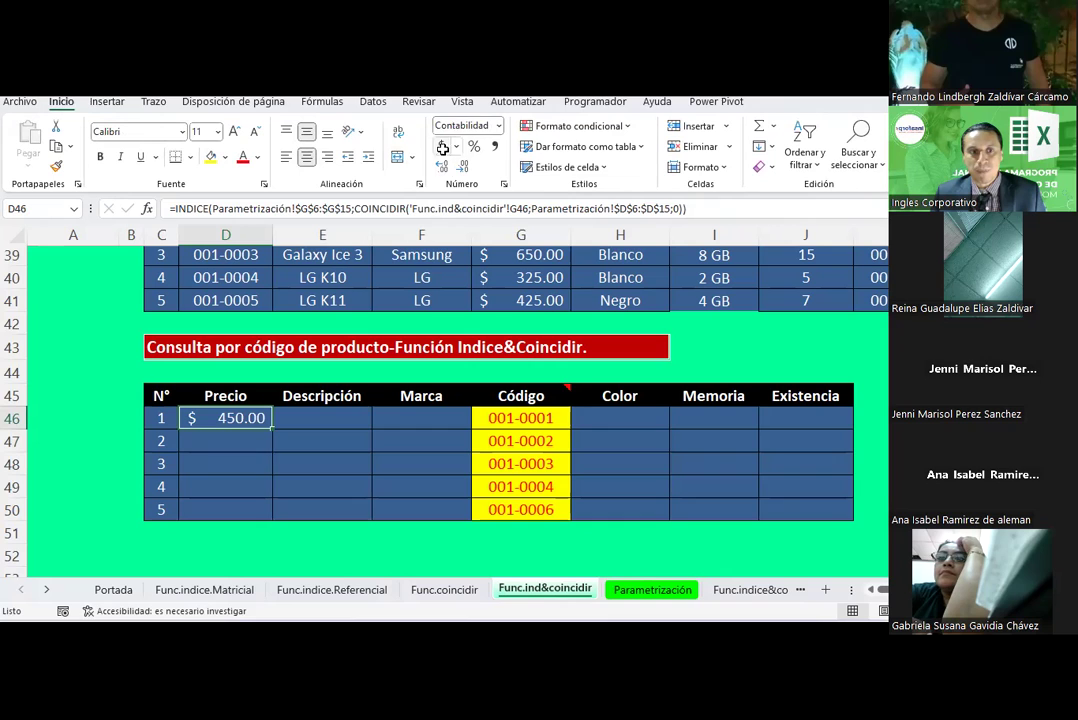
{"action": "left_click", "coordinate": [545, 417]}
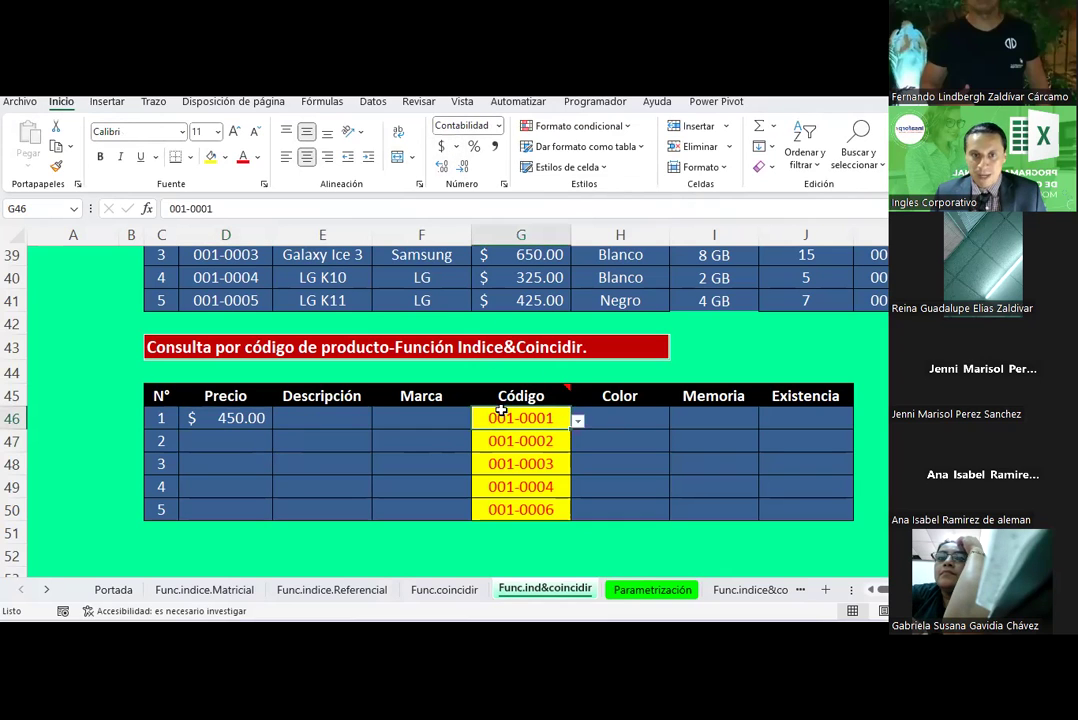
Show D46's INDICE/COINCIDIR arguments (result 450.00) and select the sheet prefix before G46.
{"action": "left_click", "coordinate": [240, 417]}
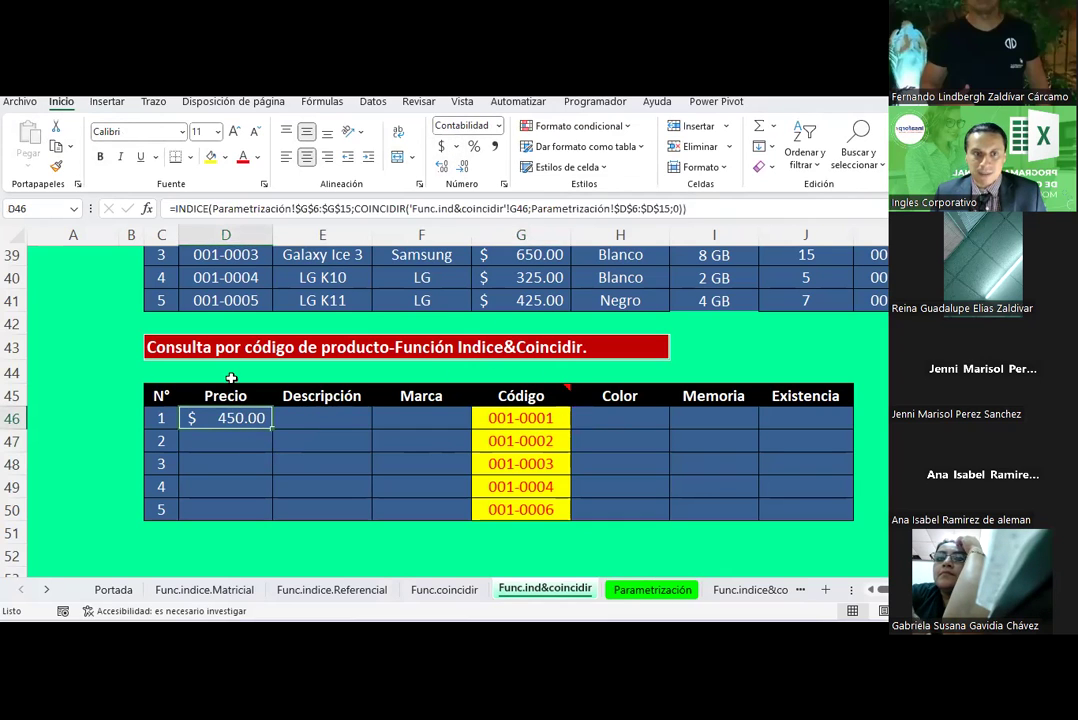
{"action": "left_click", "coordinate": [147, 207]}
{"action": "left_click", "coordinate": [700, 278]}
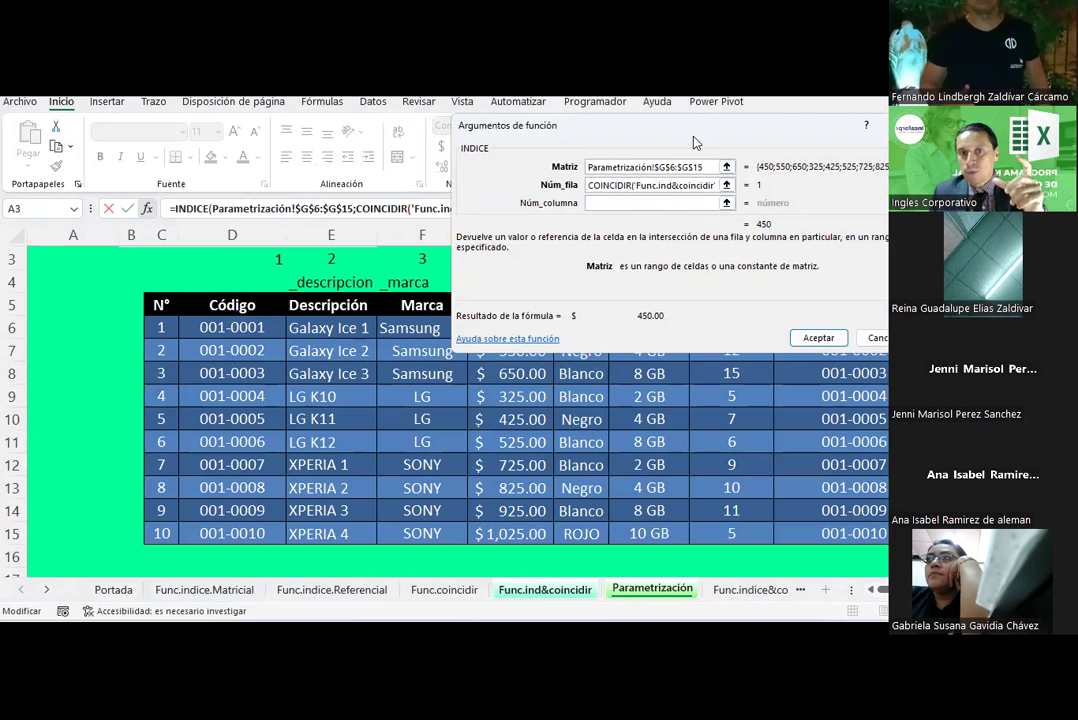
{"action": "left_click_drag", "start_coordinate": [696, 143], "coordinate": [857, 230]}
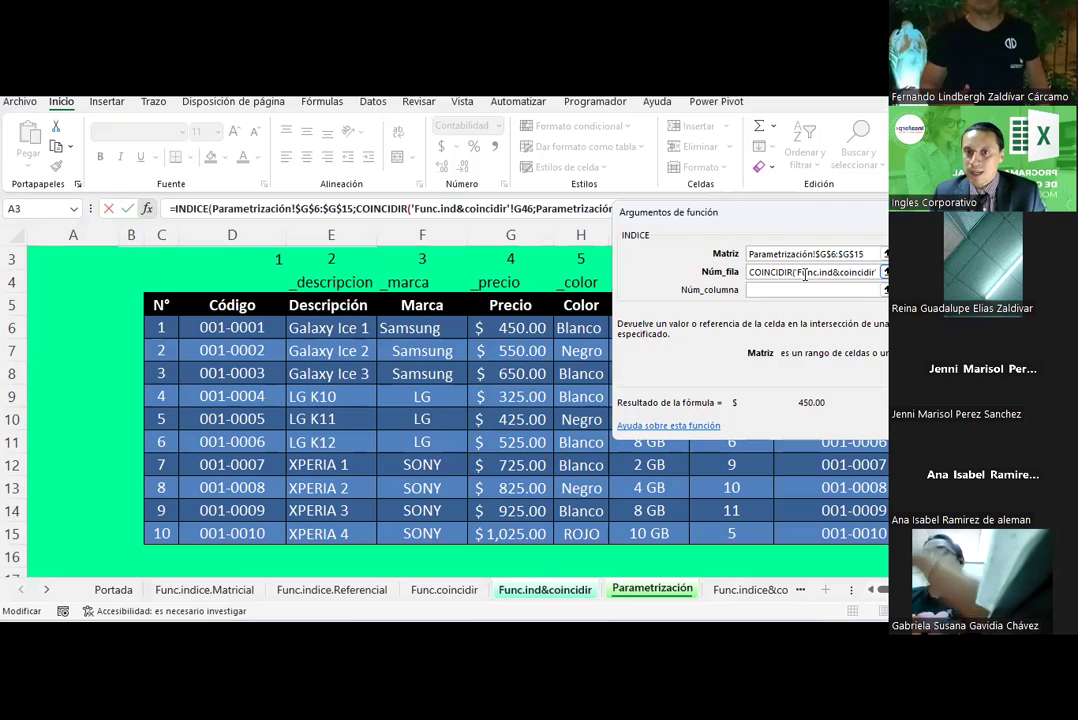
{"action": "left_click", "coordinate": [767, 254]}
{"action": "left_click_drag", "start_coordinate": [672, 236], "coordinate": [412, 310]}
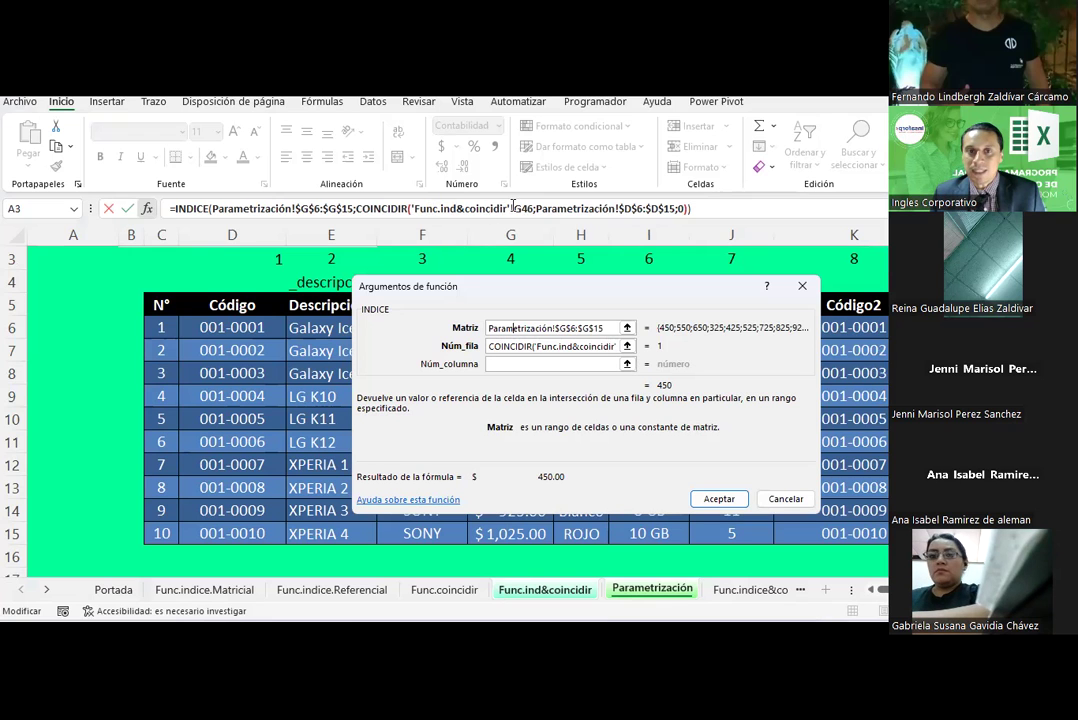
{"action": "left_click_drag", "start_coordinate": [513, 207], "coordinate": [428, 209]}
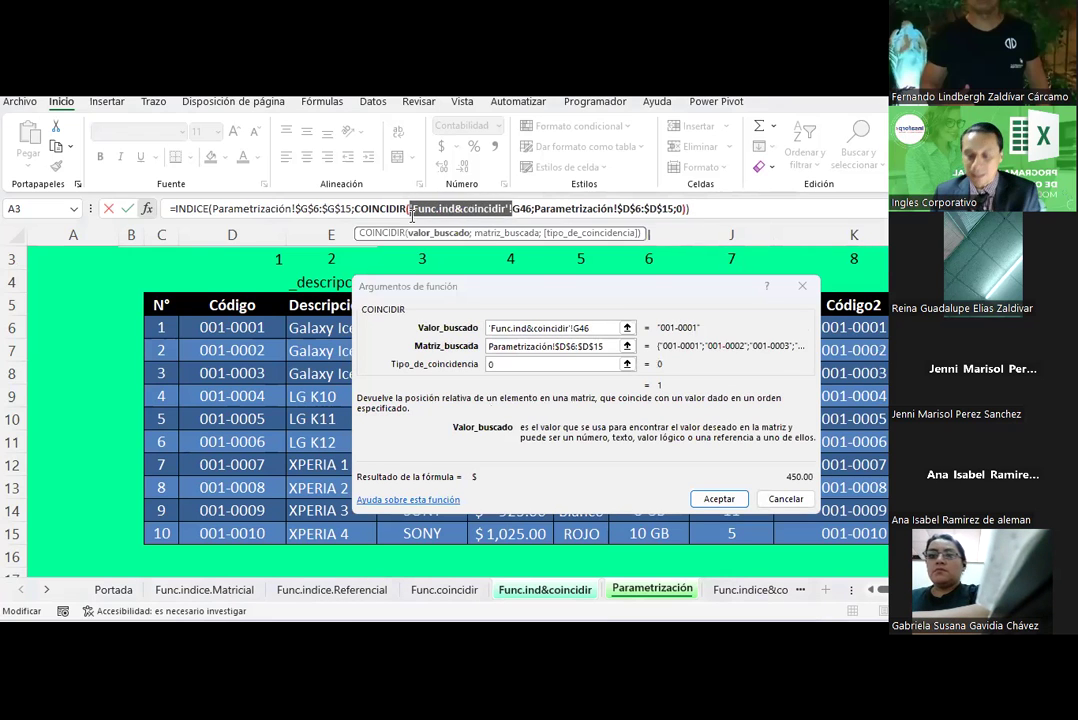
Strip the sheet prefixes before G46 in COINCIDIR and re-enter the formula, restoring $ 450.00.
{"action": "key", "text": "Delete"}
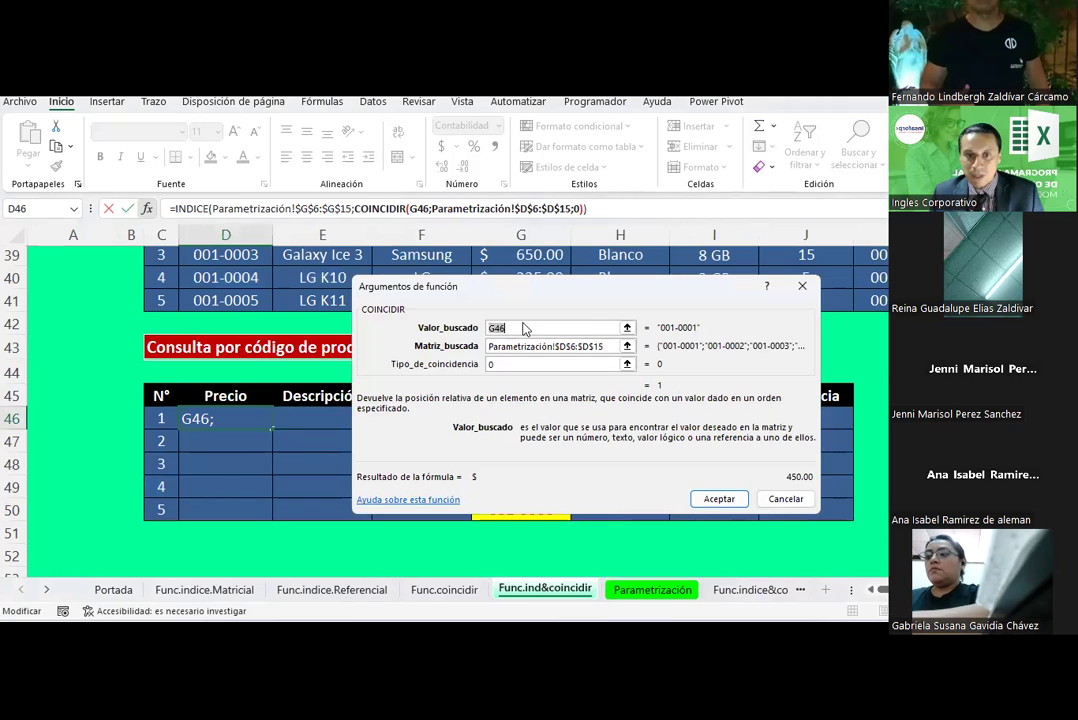
{"action": "left_click_drag", "start_coordinate": [510, 292], "coordinate": [590, 503]}
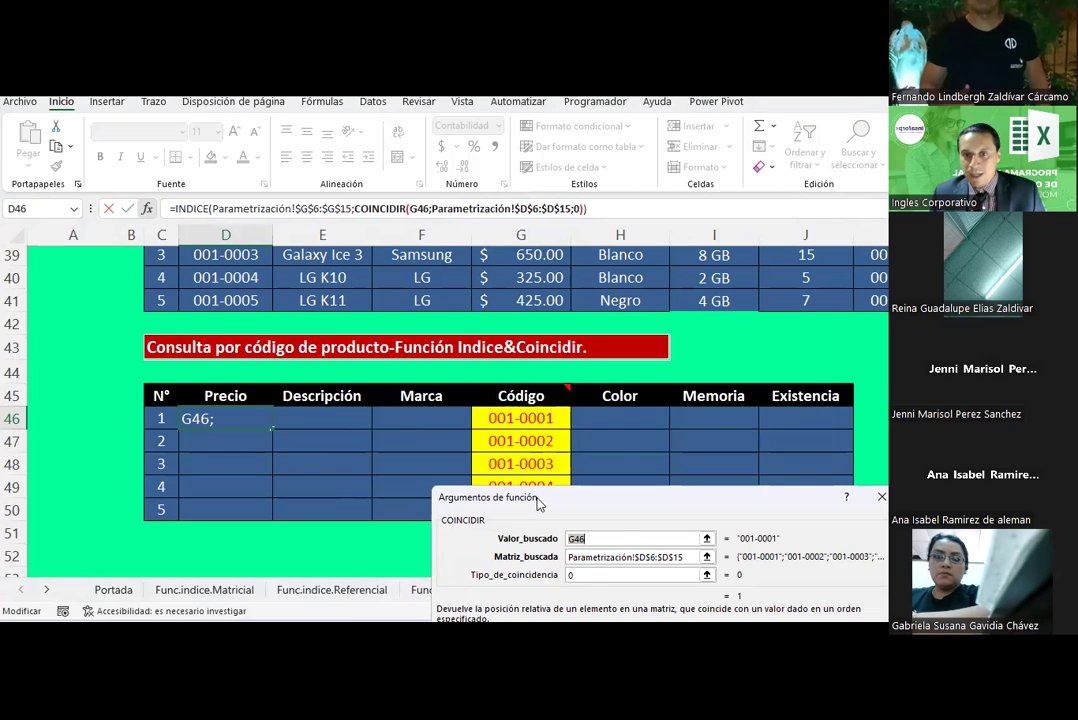
{"action": "left_click_drag", "start_coordinate": [537, 501], "coordinate": [715, 337]}
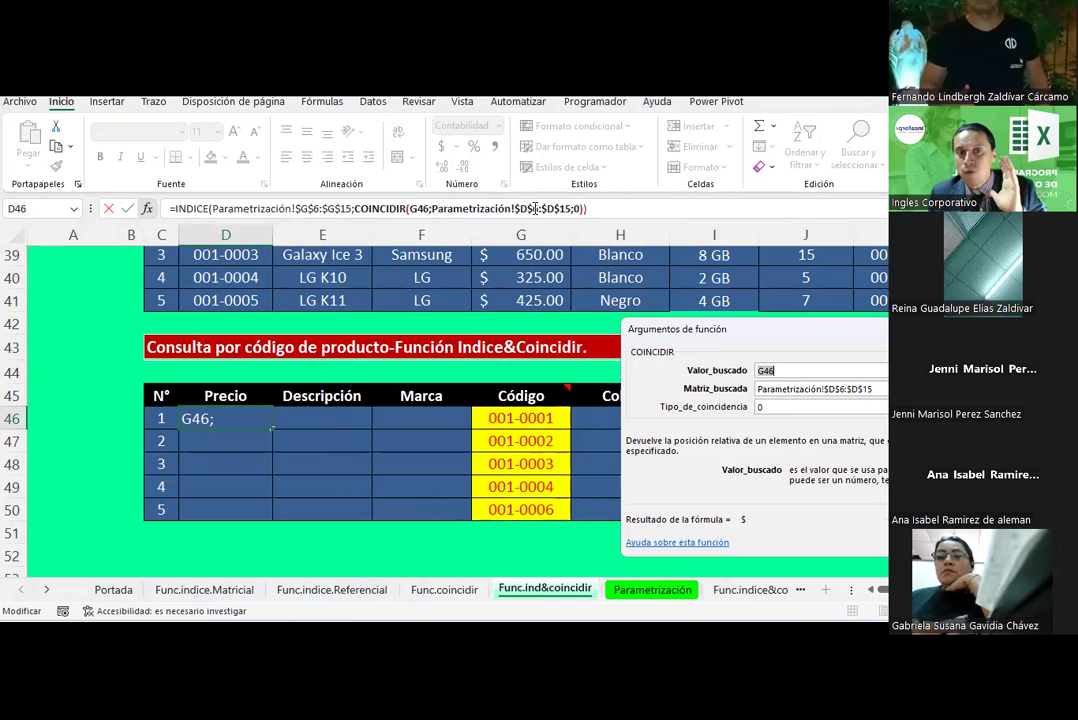
{"action": "left_click", "coordinate": [645, 590]}
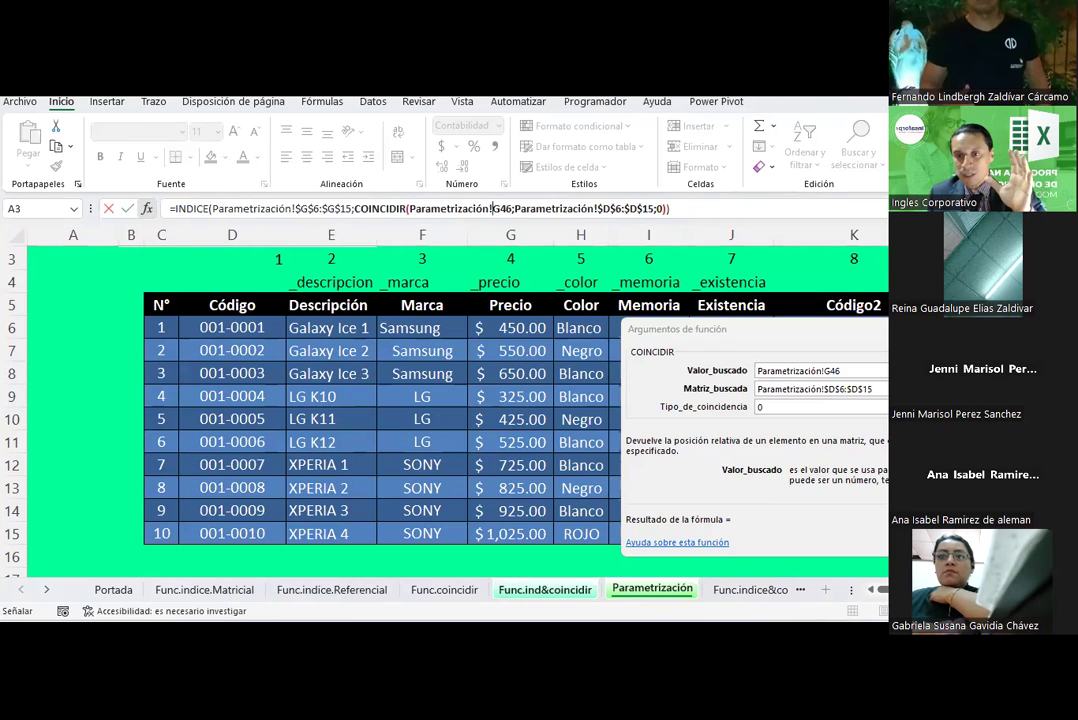
{"action": "key", "text": "Return"}
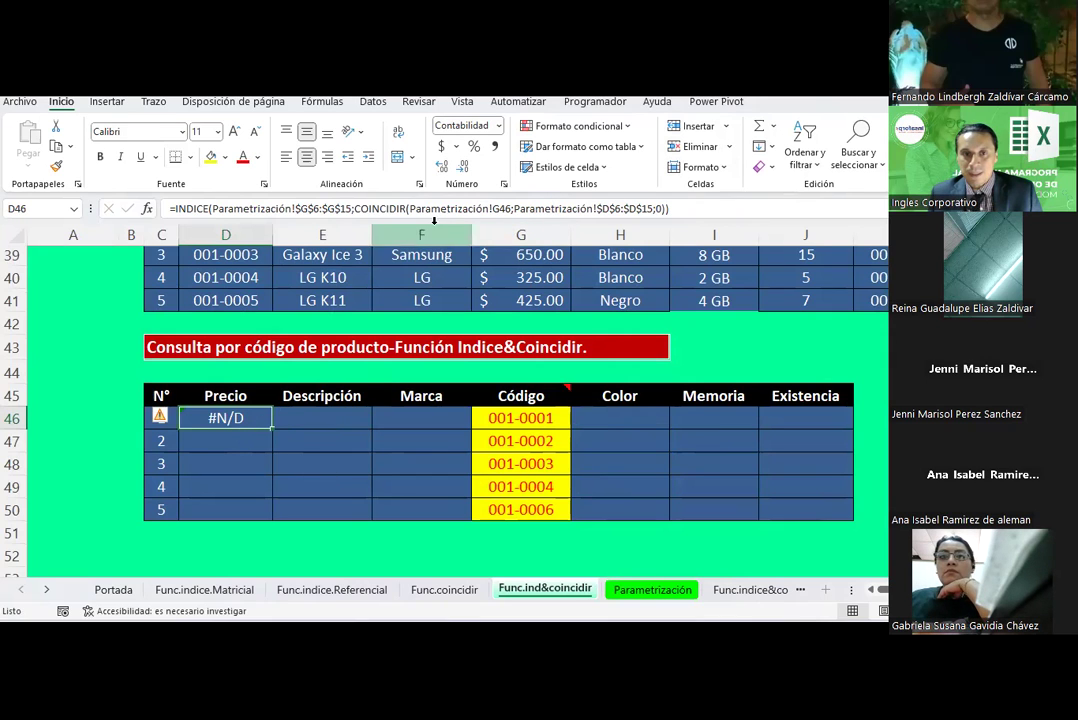
{"action": "left_click_drag", "start_coordinate": [492, 210], "coordinate": [411, 209]}
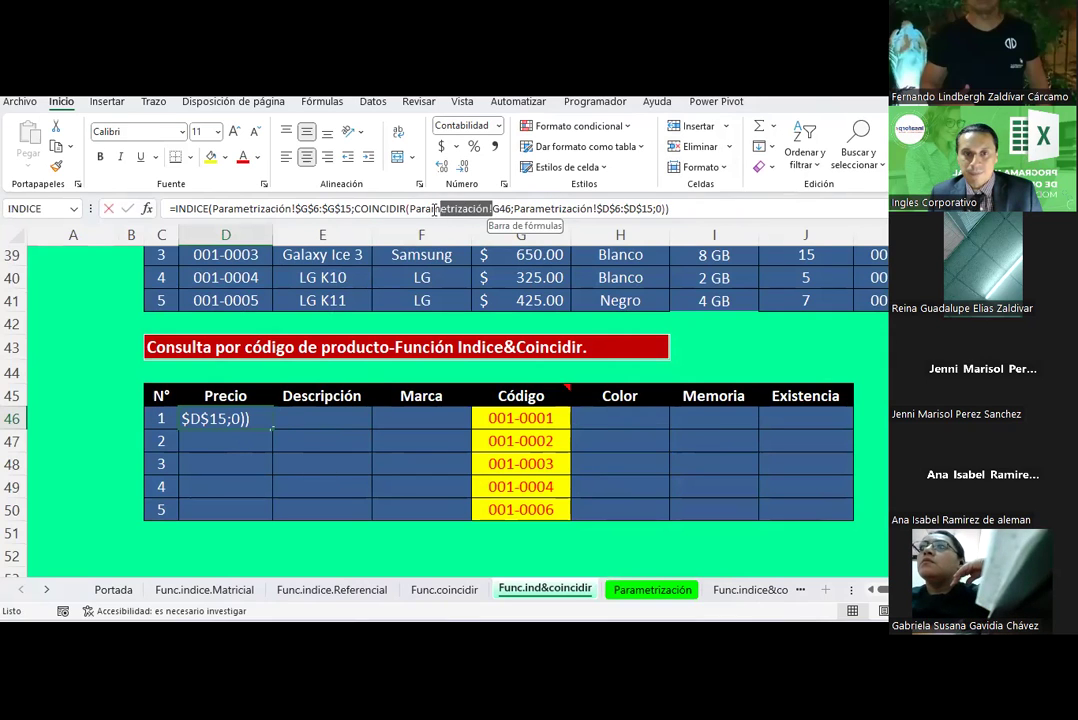
{"action": "key", "text": "Delete"}
{"action": "key", "text": "Return"}
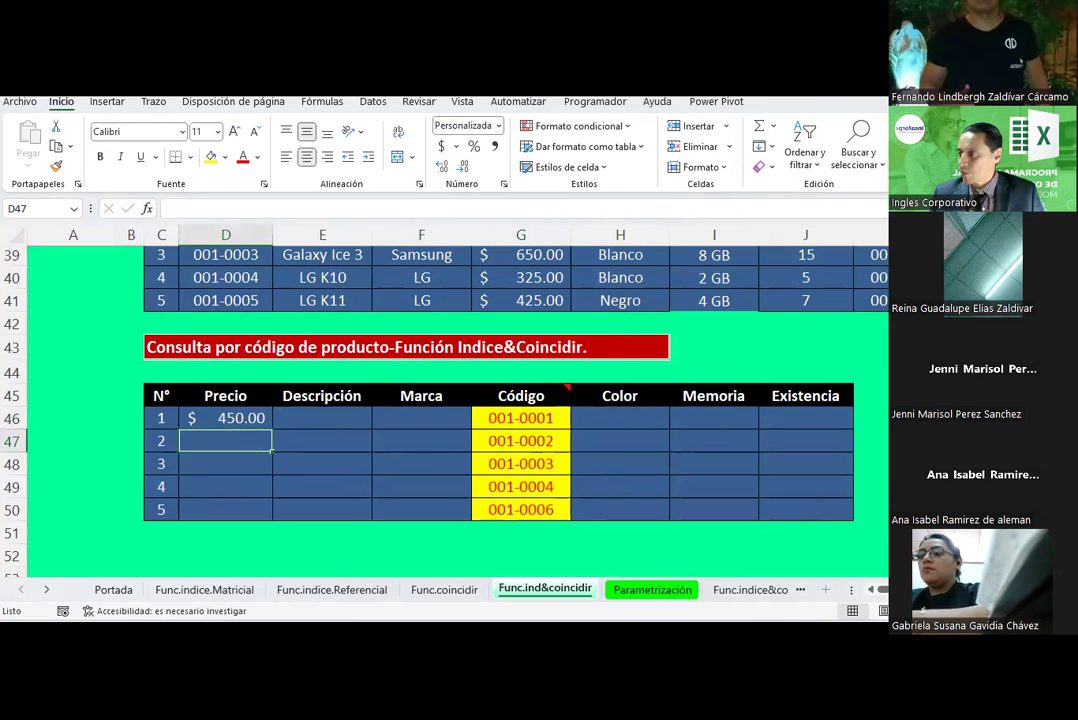
Clear D46 and insert a new INDICE using the matriz;núm_fila;núm_columna form.
{"action": "left_click", "coordinate": [262, 418]}
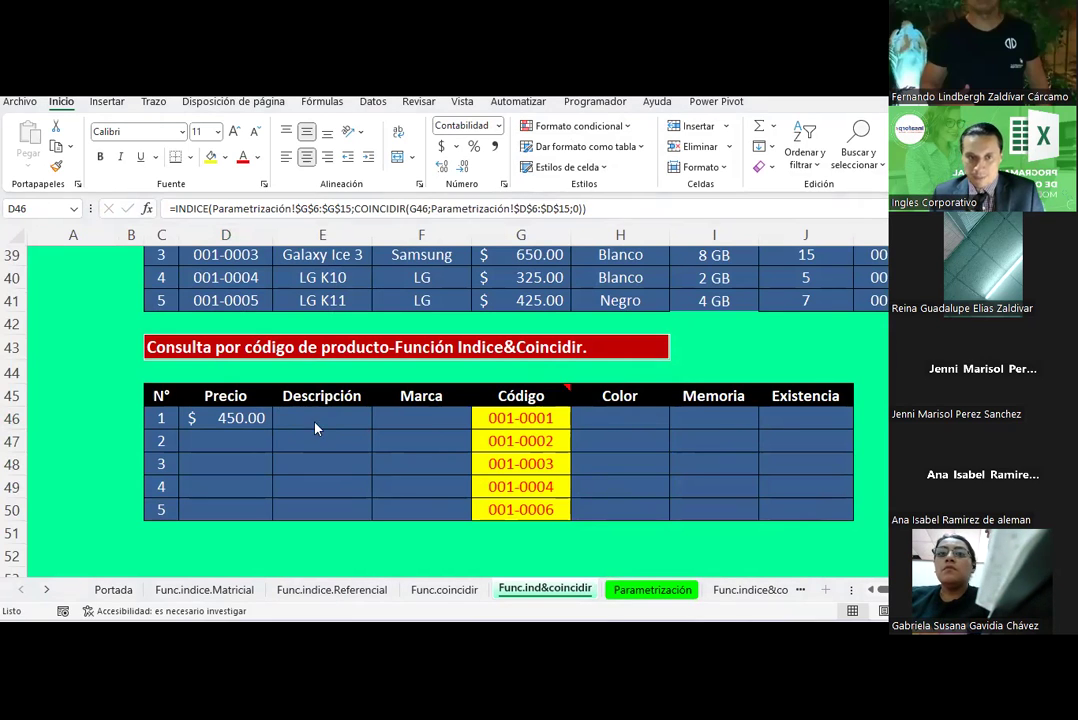
{"action": "left_click", "coordinate": [236, 416]}
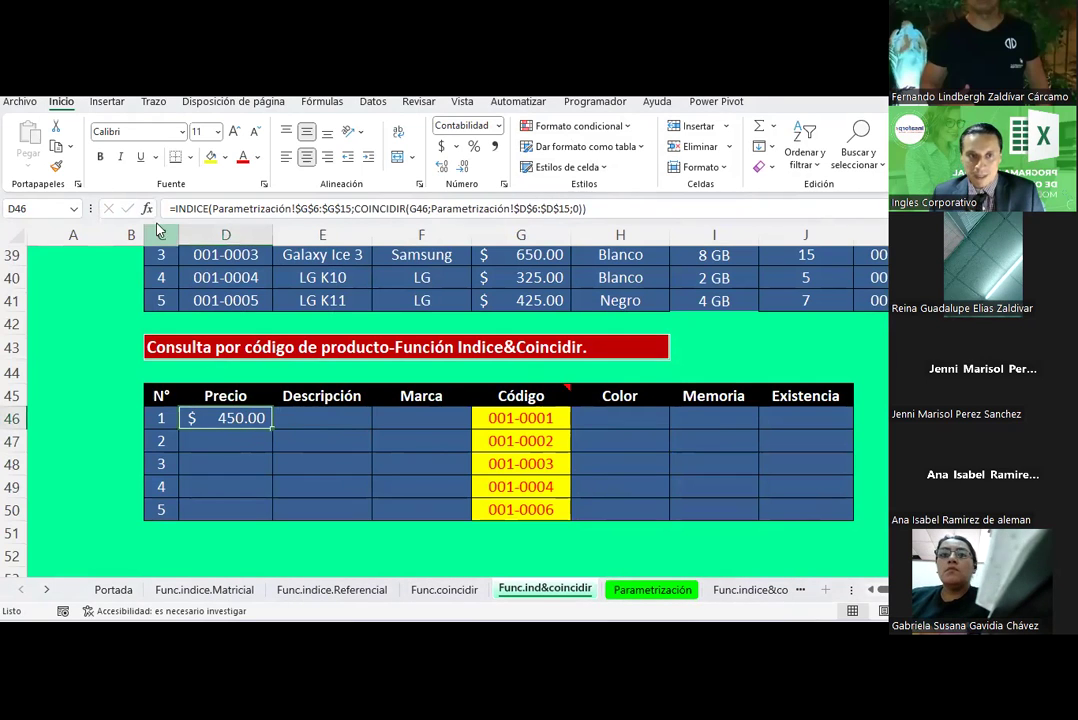
{"action": "key", "text": "Delete"}
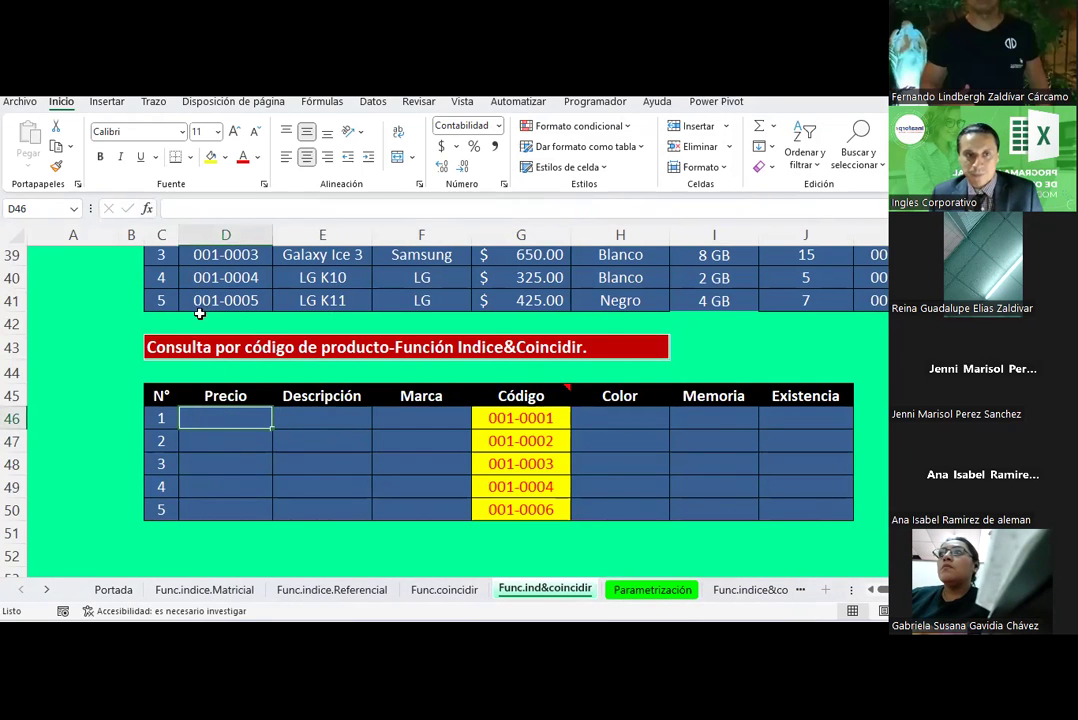
{"action": "left_click", "coordinate": [146, 208]}
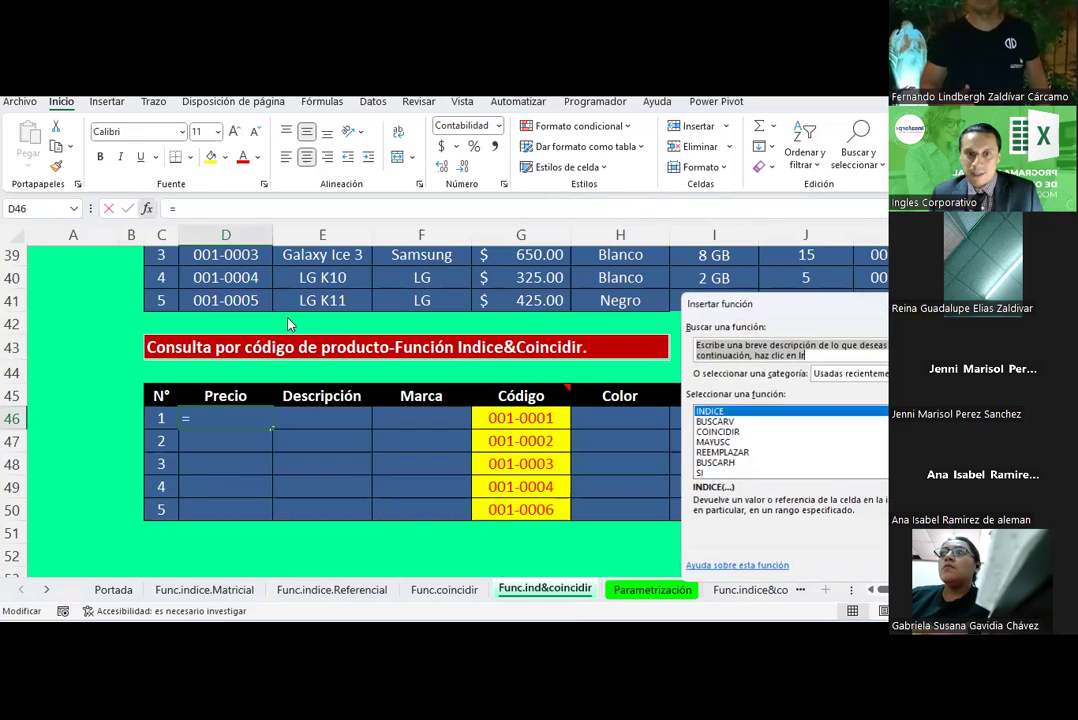
{"action": "double_click", "coordinate": [733, 412]}
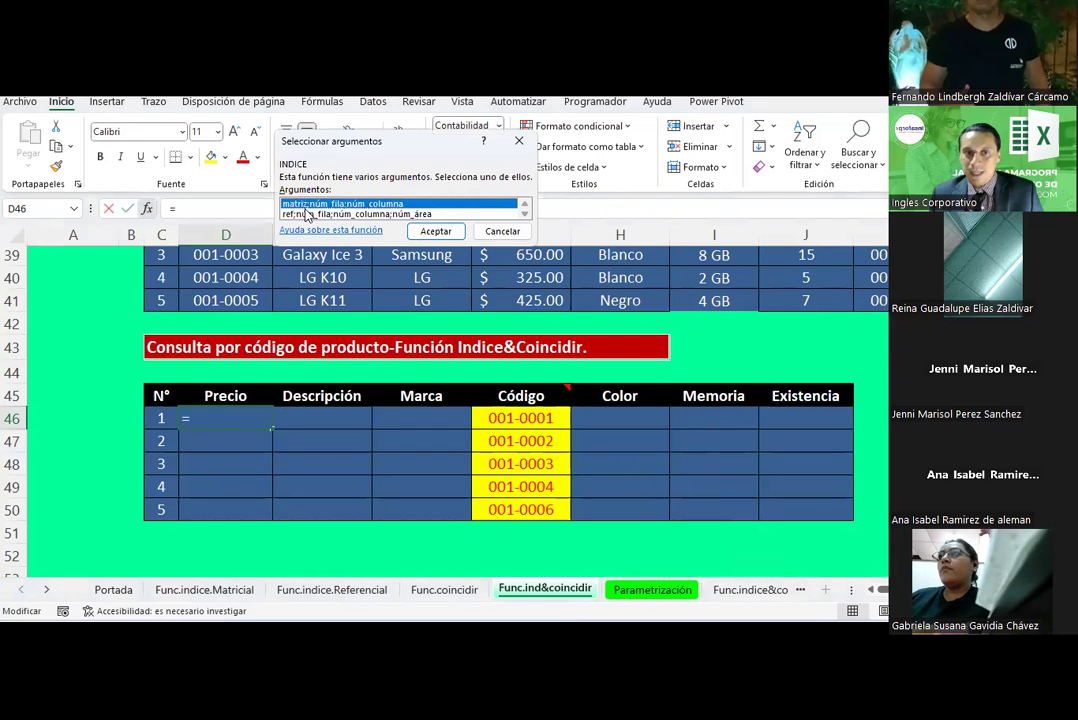
{"action": "left_click", "coordinate": [435, 231]}
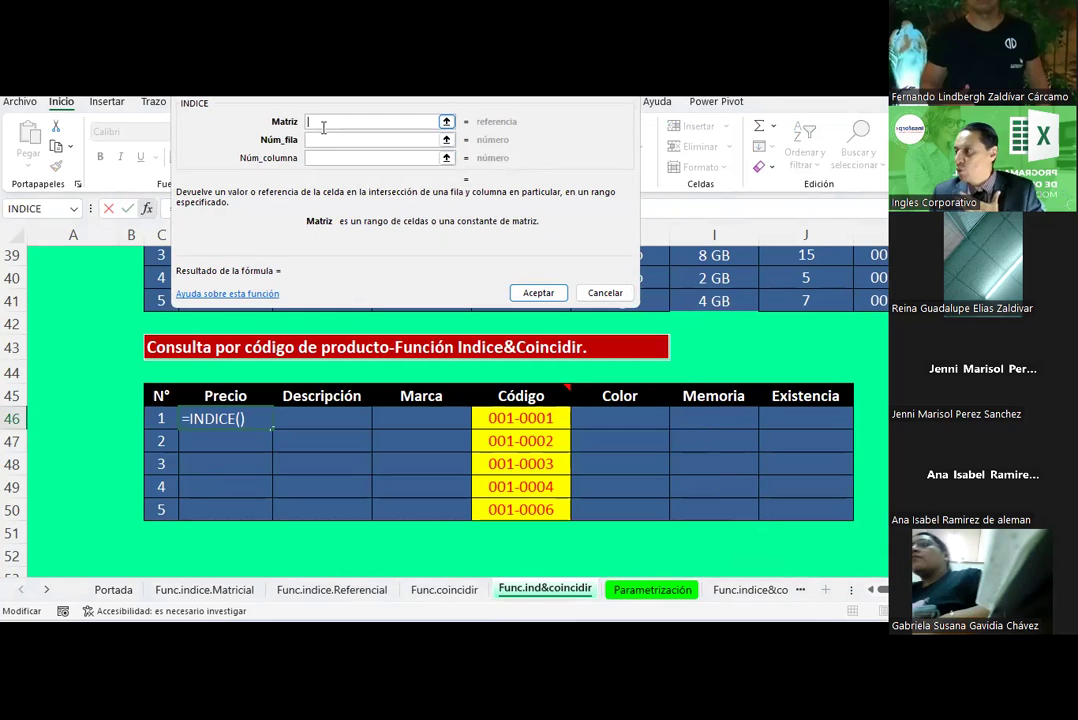
Set the INDICE Matriz to the price column Parametrización!$G$6:$G$15.
{"action": "left_click", "coordinate": [320, 140]}
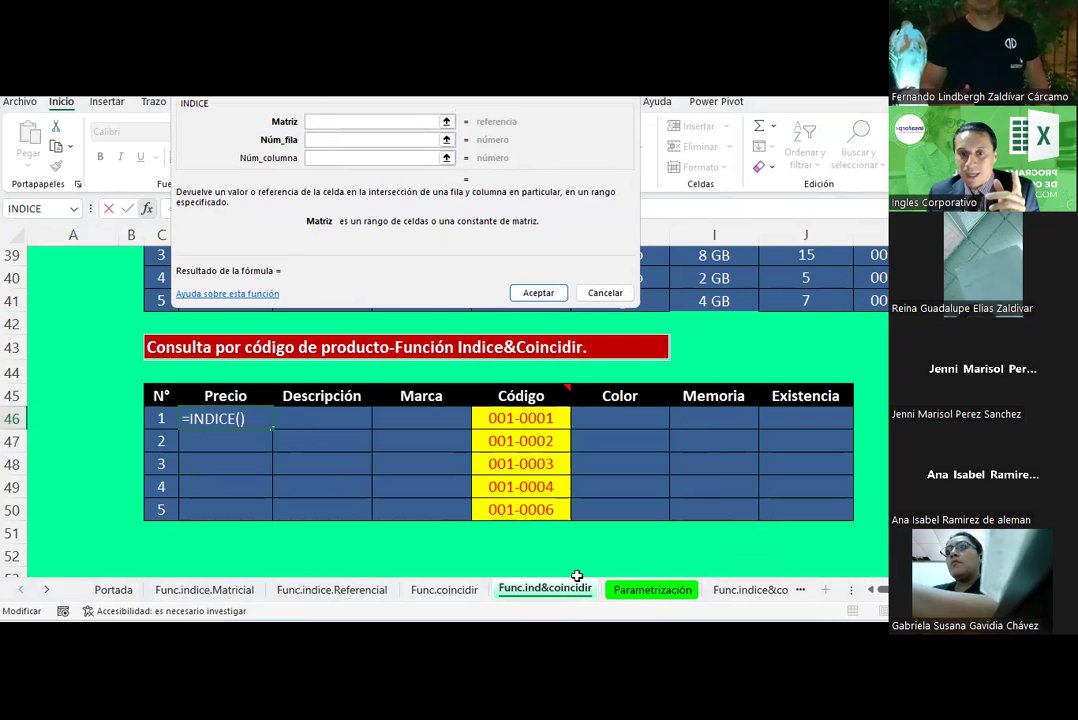
{"action": "left_click", "coordinate": [653, 591]}
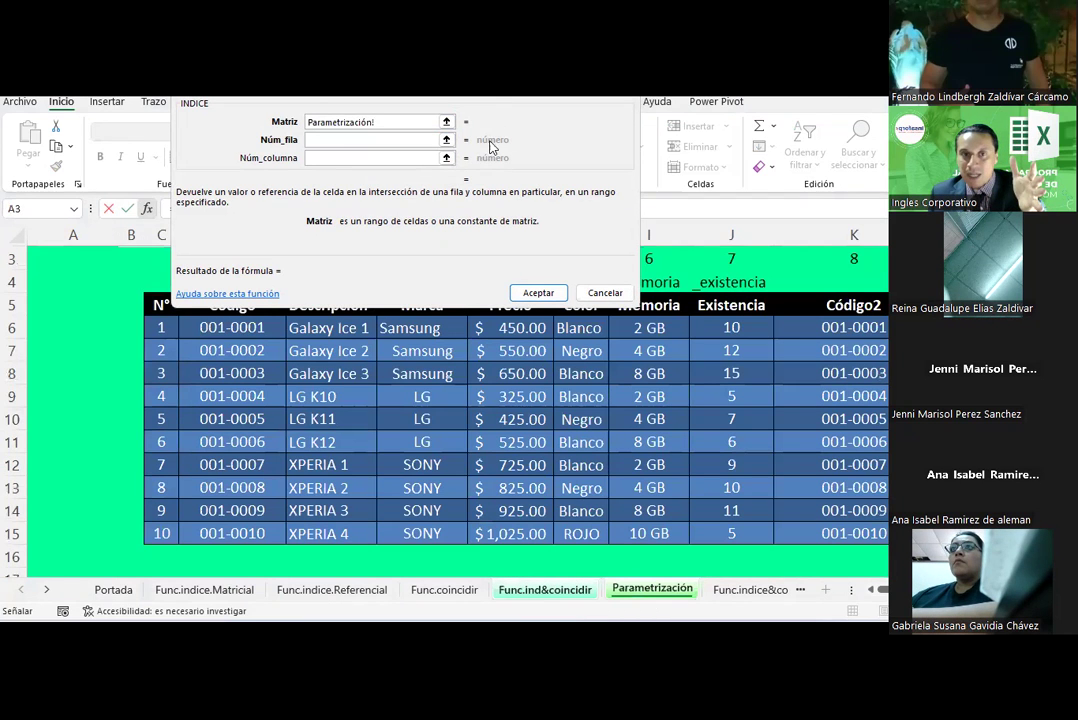
{"action": "left_click_drag", "start_coordinate": [258, 238], "coordinate": [763, 282]}
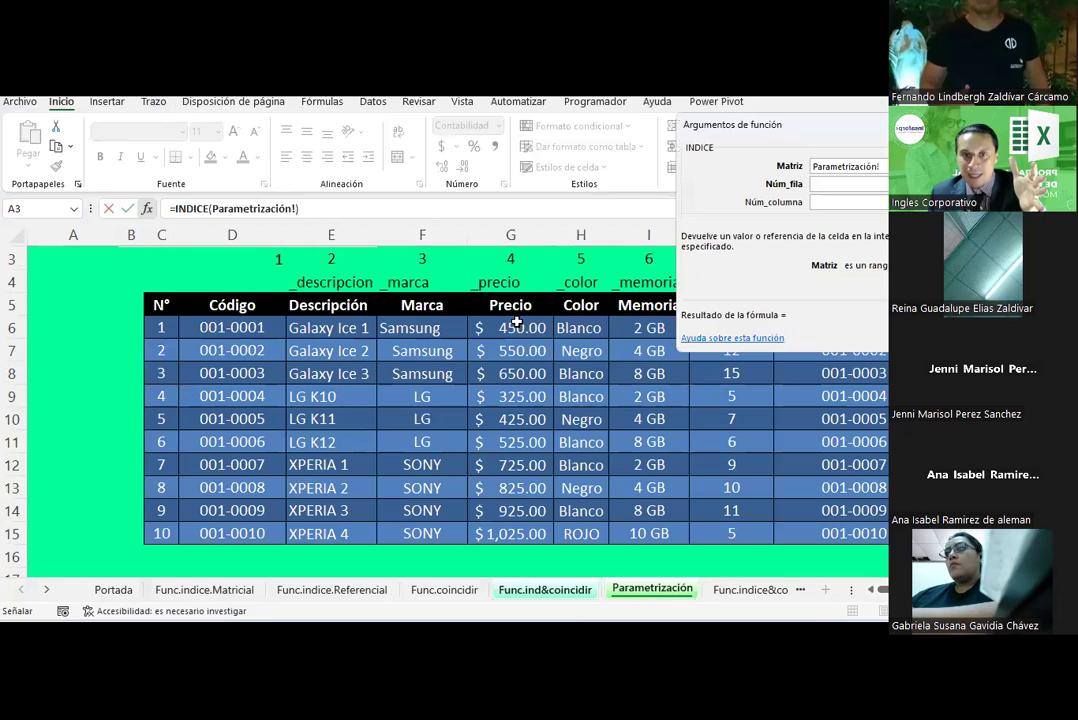
{"action": "left_click_drag", "start_coordinate": [516, 322], "coordinate": [499, 533]}
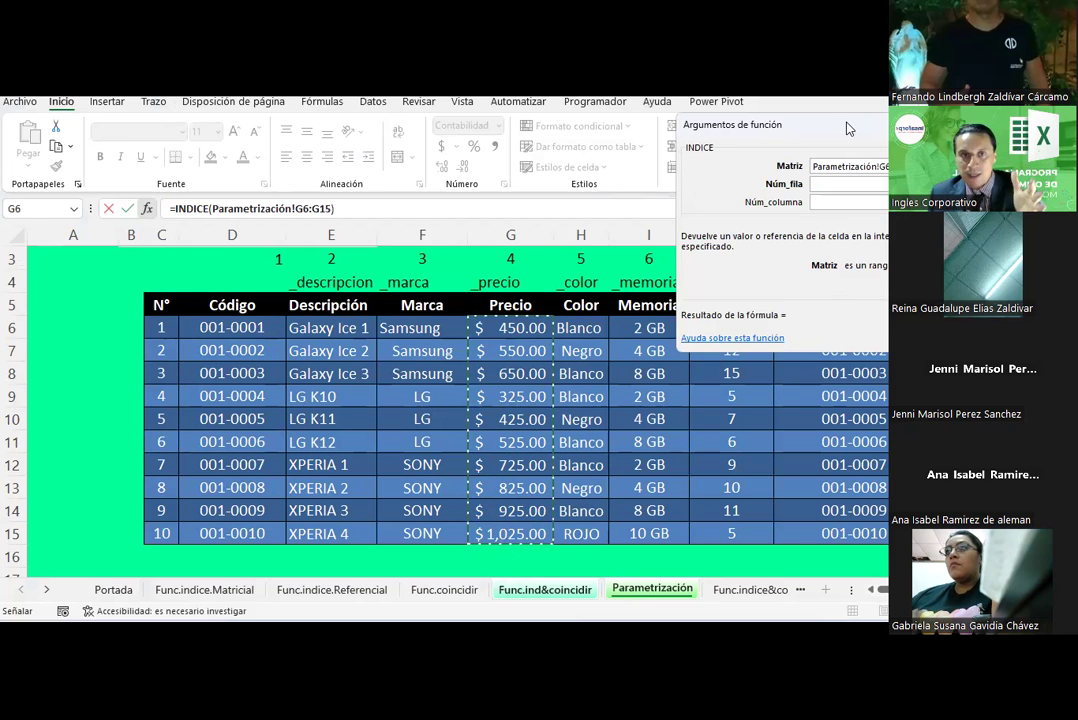
{"action": "left_click_drag", "start_coordinate": [846, 129], "coordinate": [373, 123]}
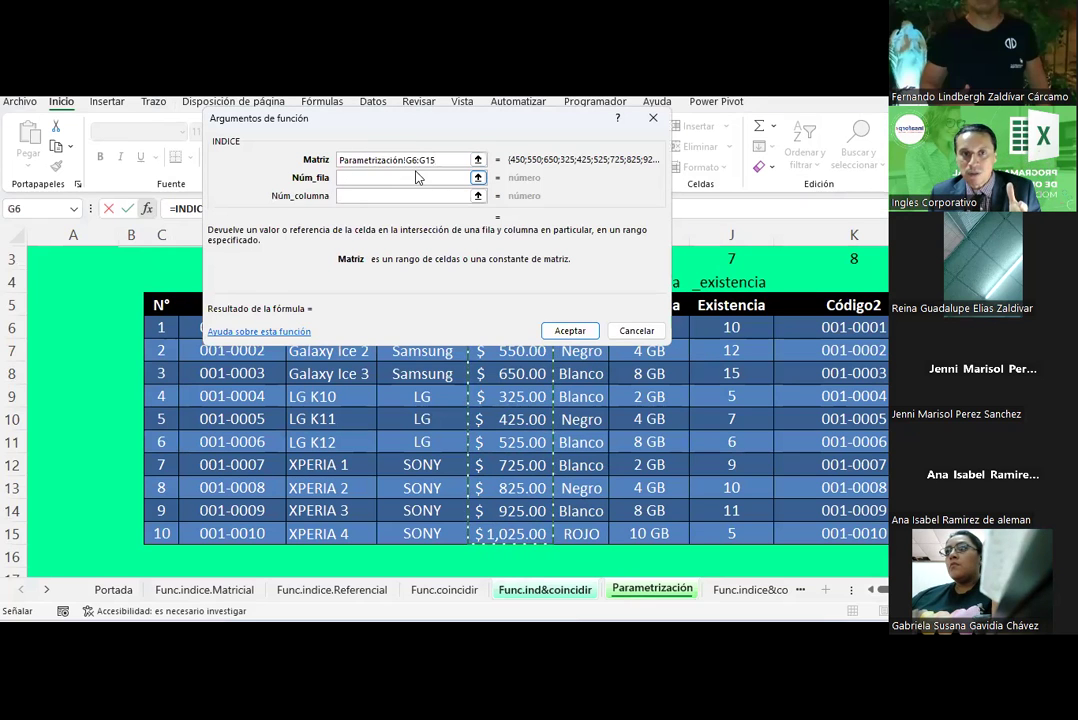
{"action": "key", "text": "F4"}
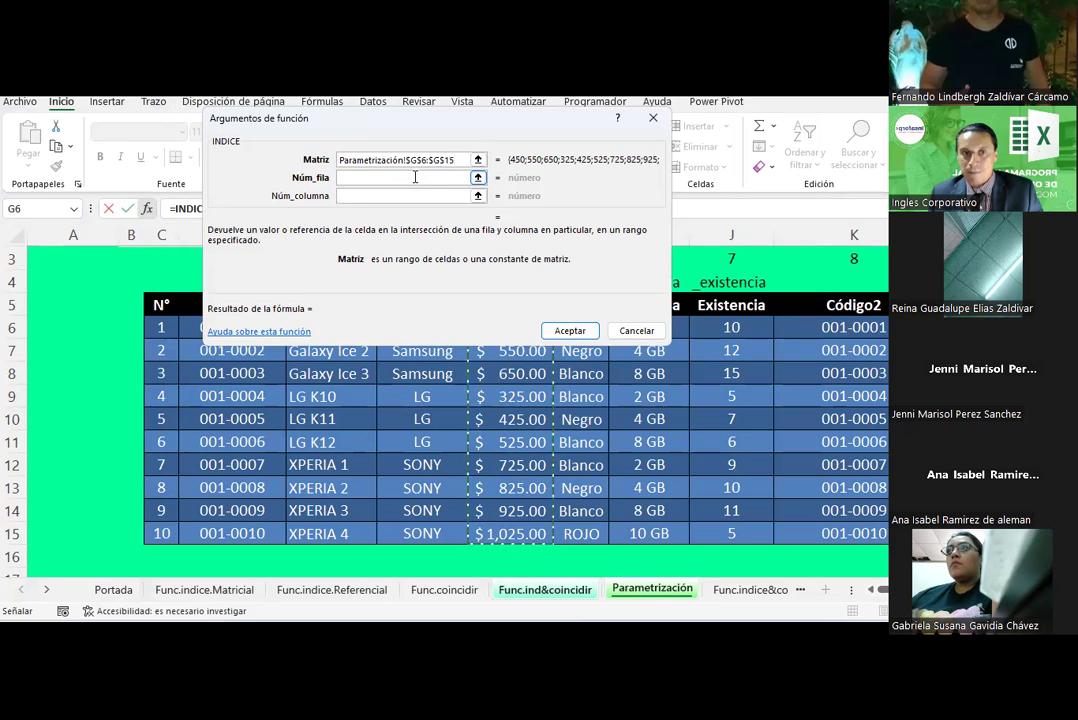
{"action": "left_click", "coordinate": [415, 177]}
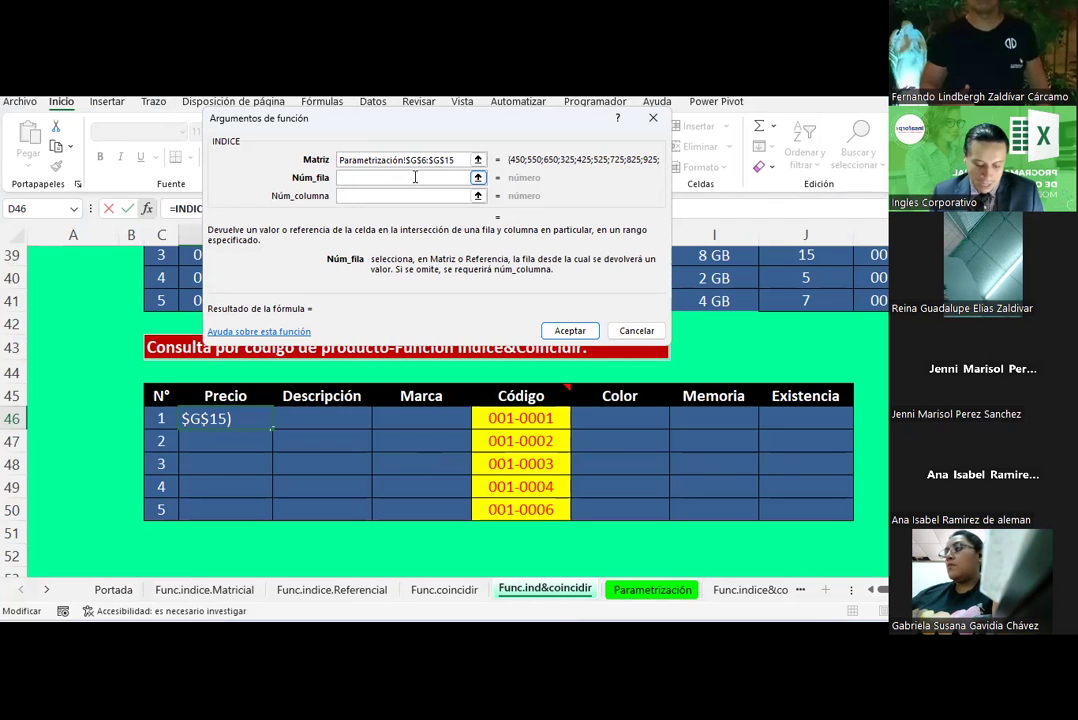
Enter coincidir($G46; as the row number, column-locking the first product code.
{"action": "type", "text": "coin"}
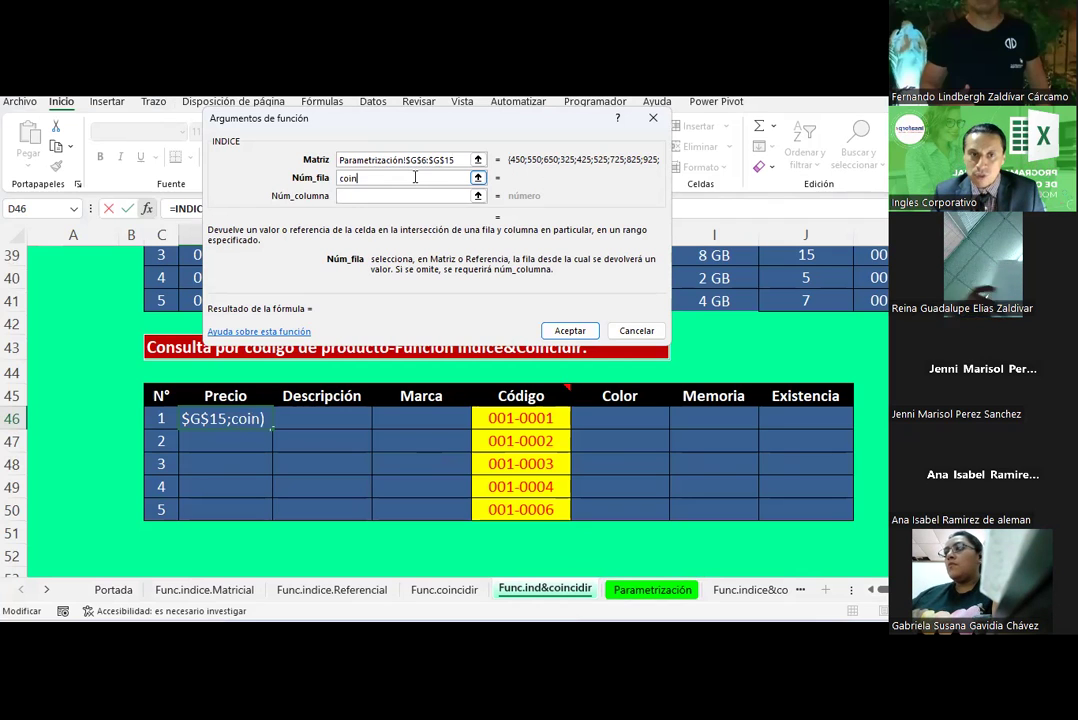
{"action": "type", "text": "cidir("}
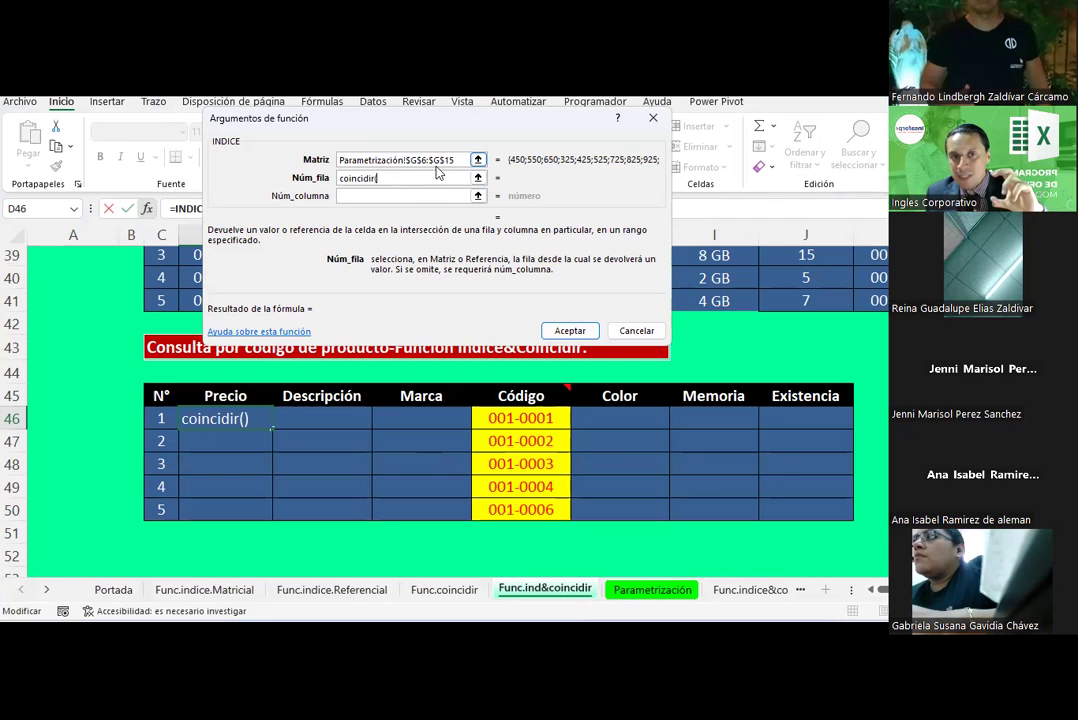
{"action": "type", "text": "("}
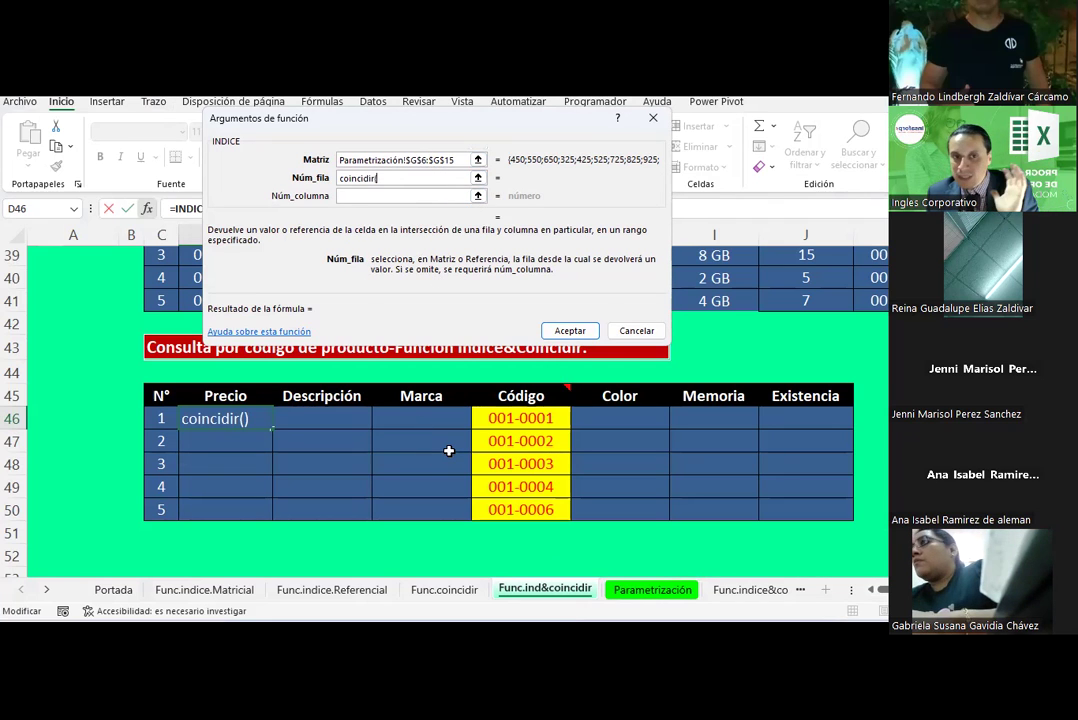
{"action": "left_click", "coordinate": [518, 420]}
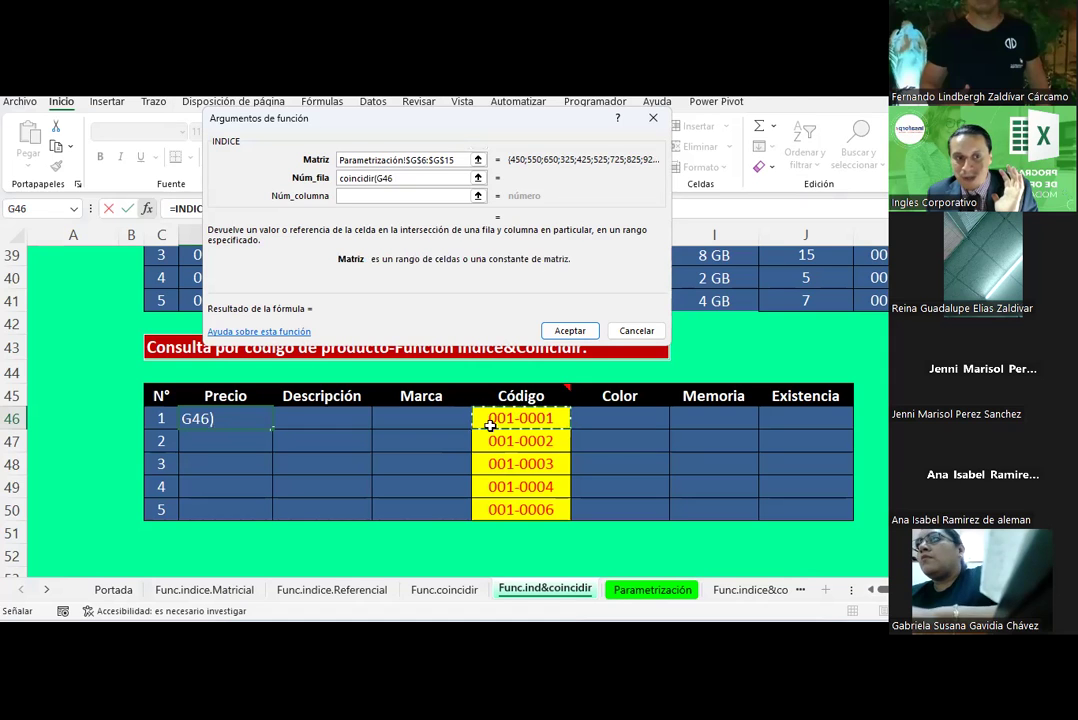
{"action": "left_click_drag", "start_coordinate": [385, 118], "coordinate": [753, 133]}
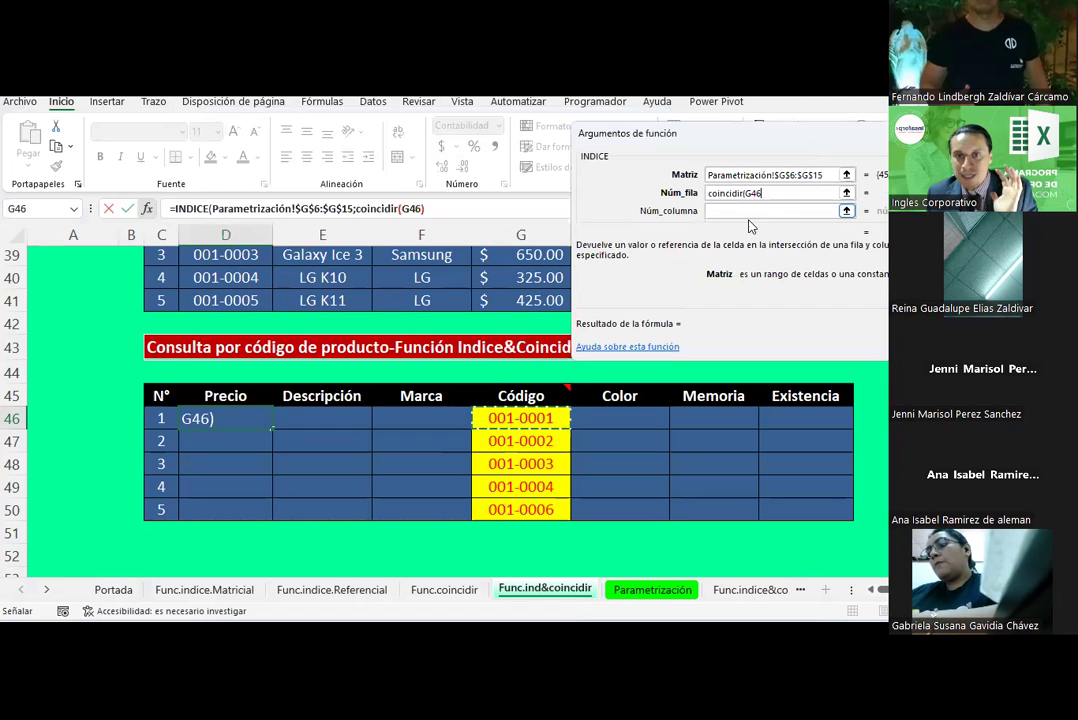
{"action": "left_click", "coordinate": [748, 193]}
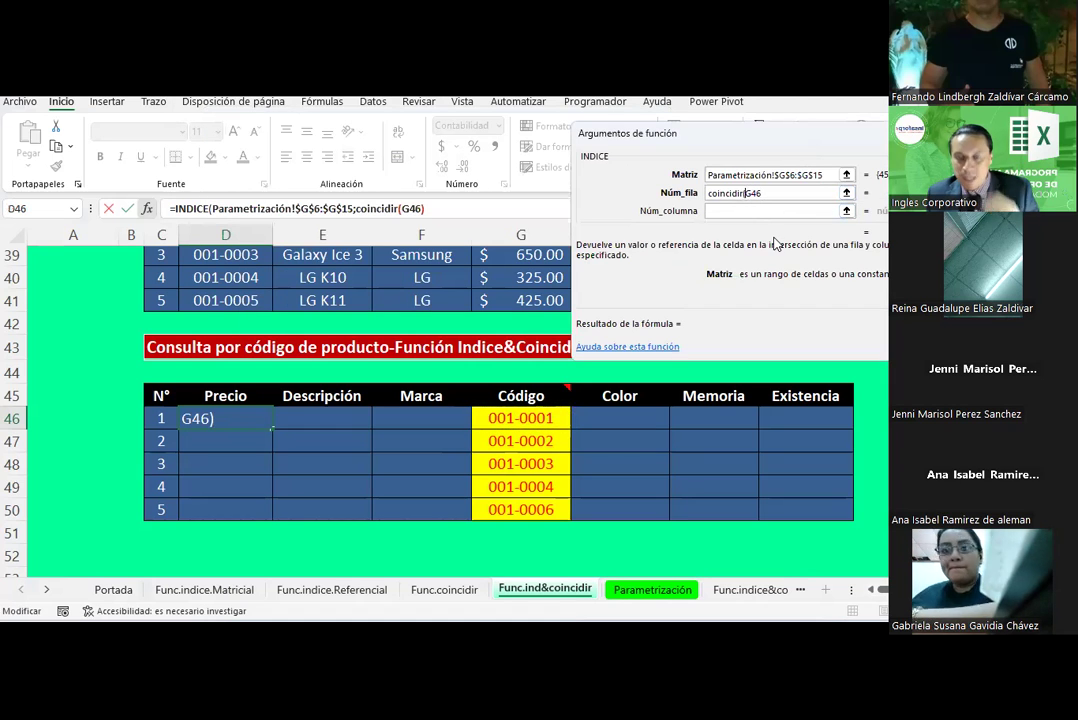
{"action": "type", "text": "$15"}
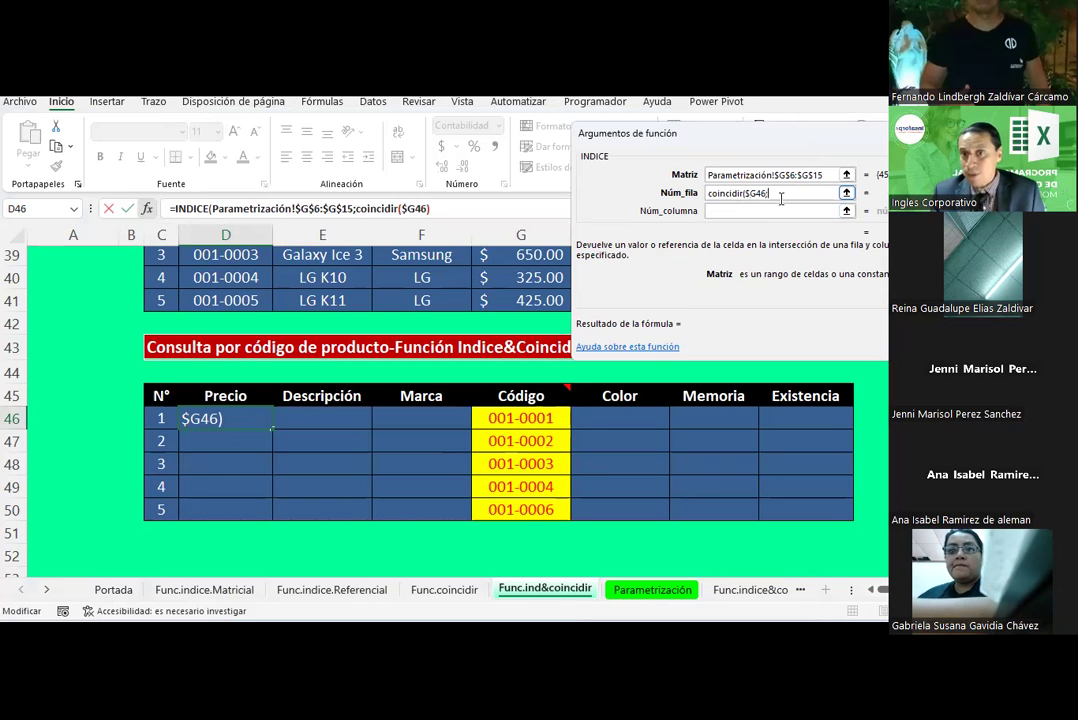
{"action": "type", "text": ";"}
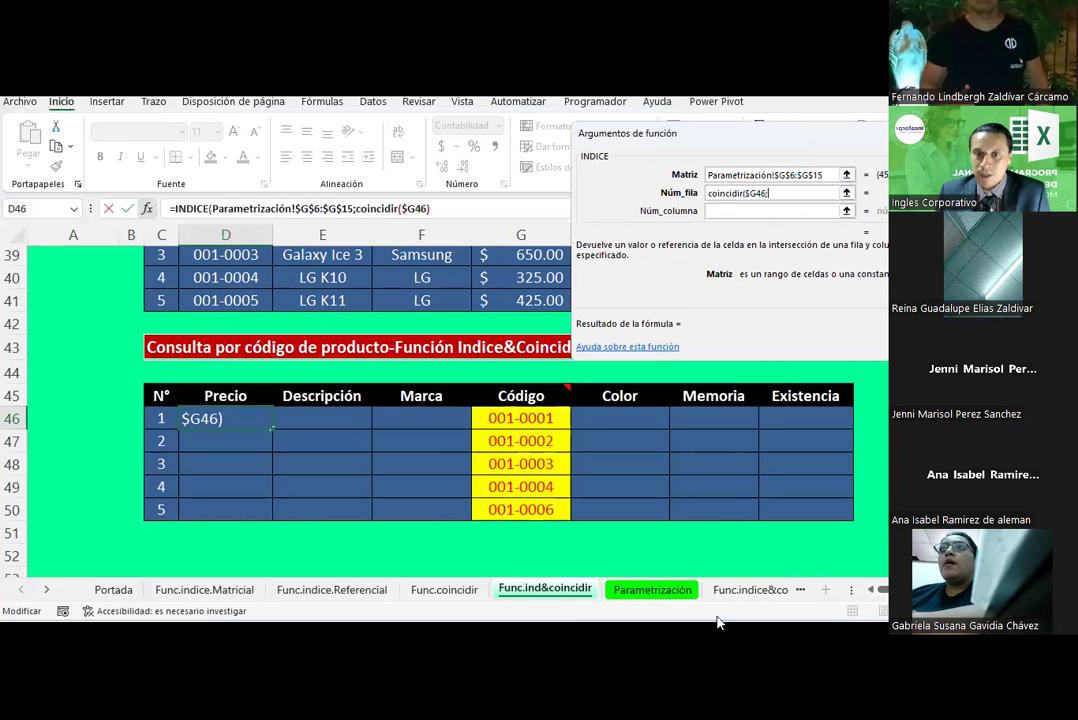
Match against Parametrización!$D$6:$D$15 with type 0 and commit, giving position 1 and price 450.
{"action": "left_click", "coordinate": [668, 600]}
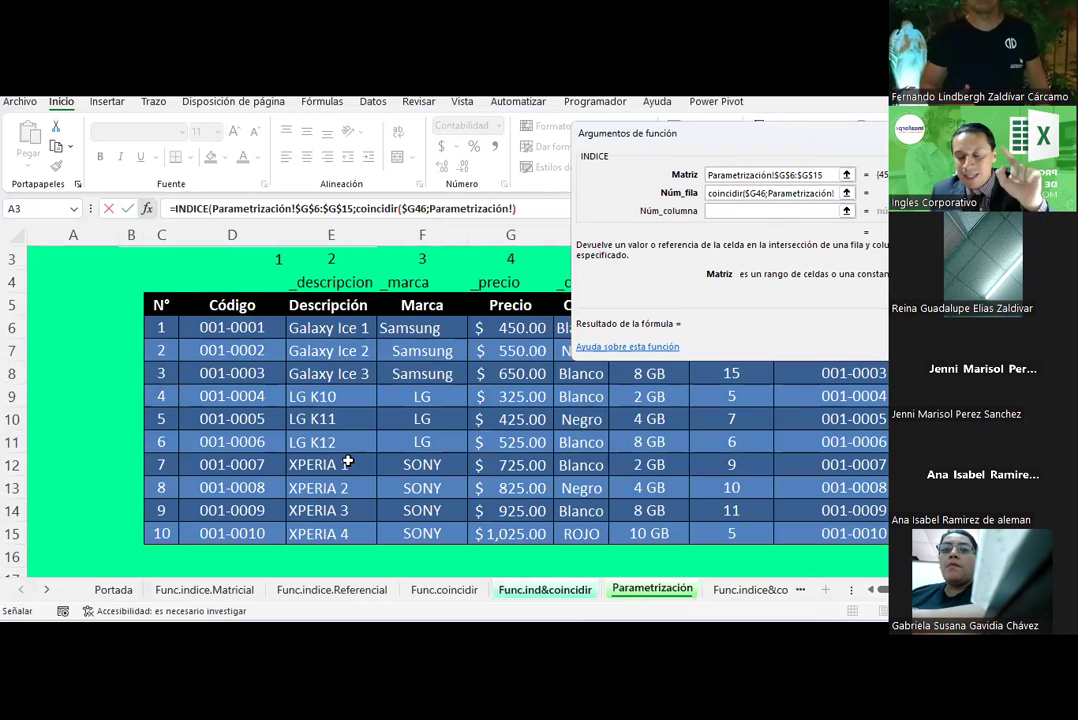
{"action": "left_click_drag", "start_coordinate": [240, 327], "coordinate": [236, 527]}
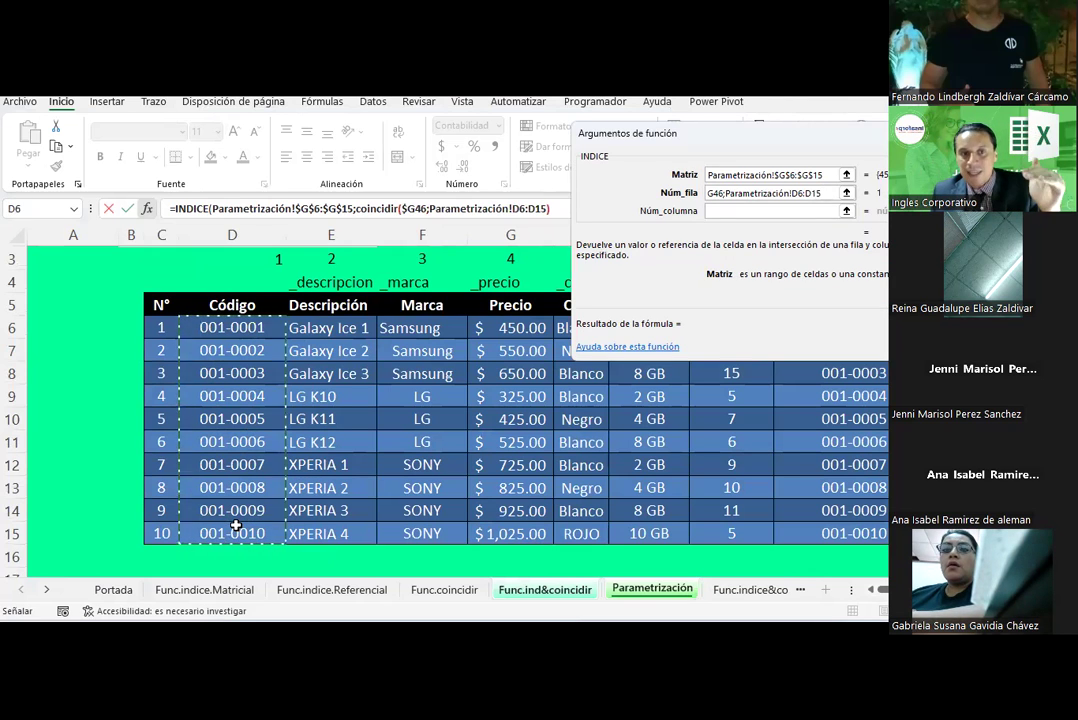
{"action": "key", "text": "F4"}
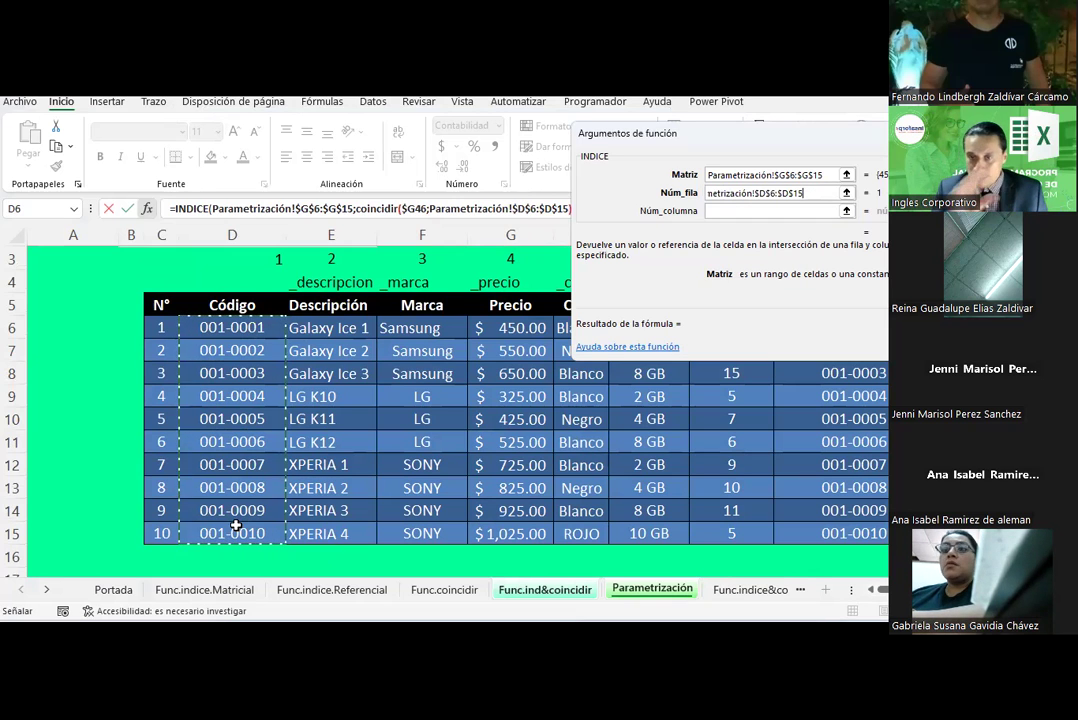
{"action": "type", "text": ";0"}
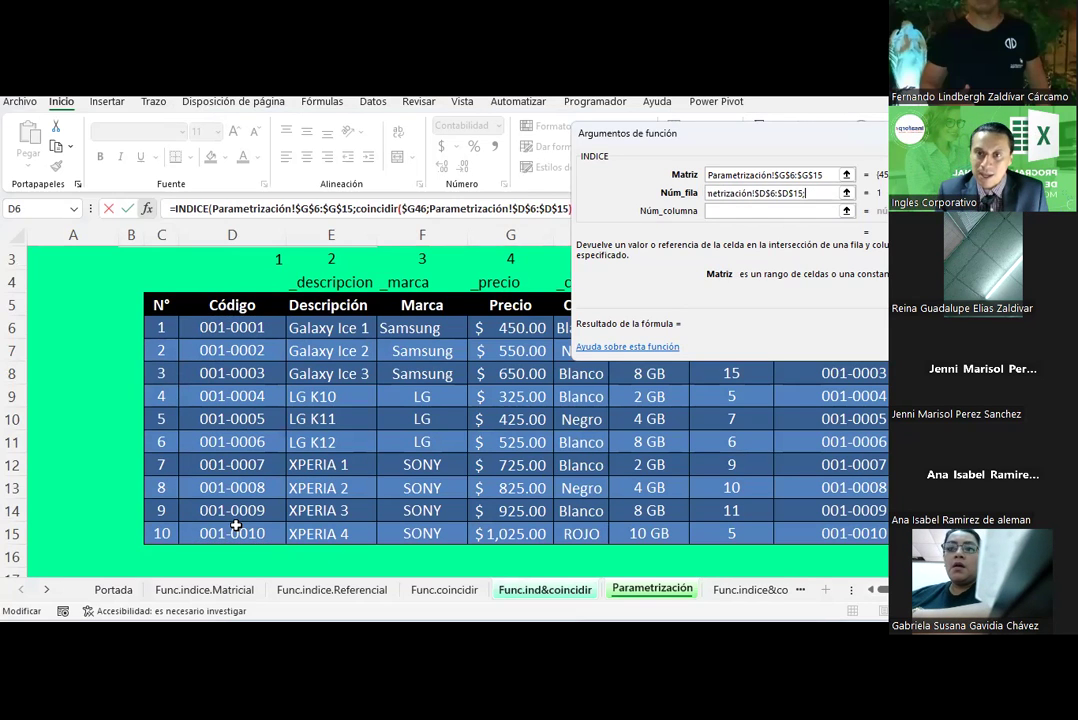
{"action": "type", "text": ")"}
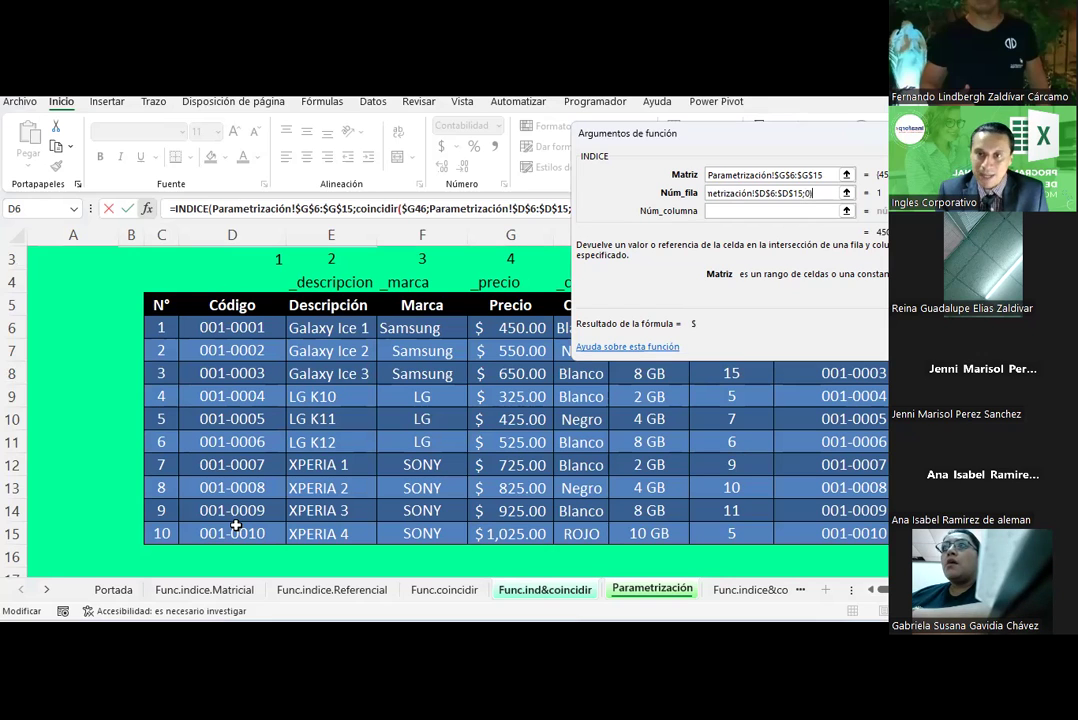
{"action": "left_click", "coordinate": [724, 212]}
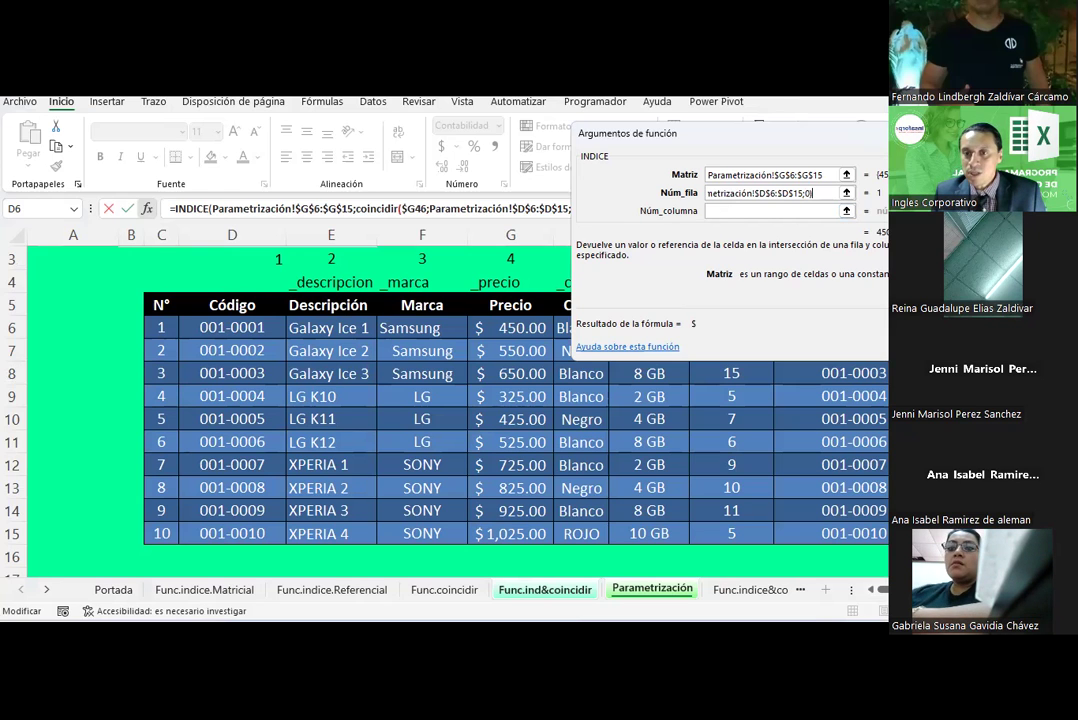
{"action": "key", "text": "Return"}
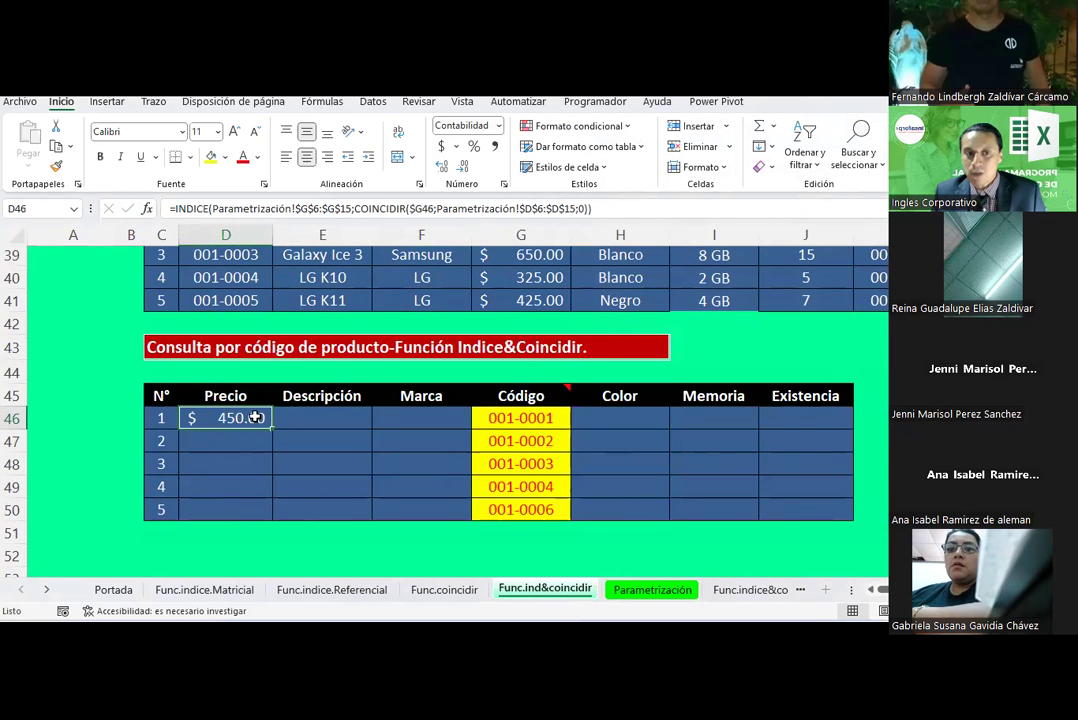
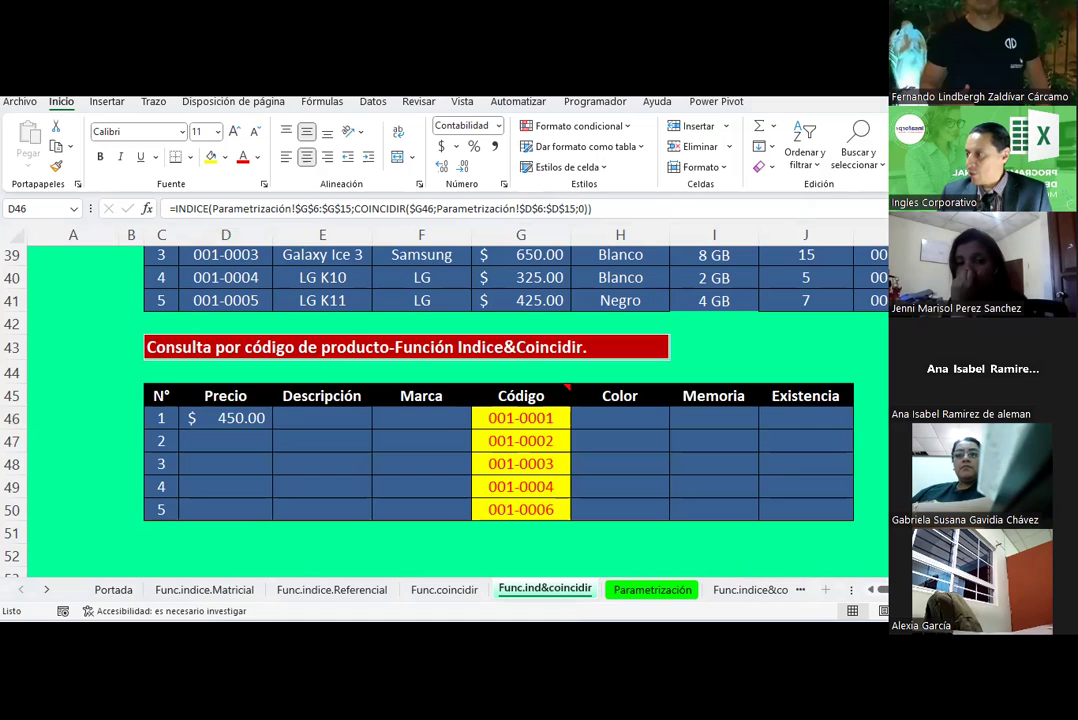
Fill D46's price lookup down to D50, format E46:F50 as General, then view Parametrización.
{"action": "left_click", "coordinate": [247, 428]}
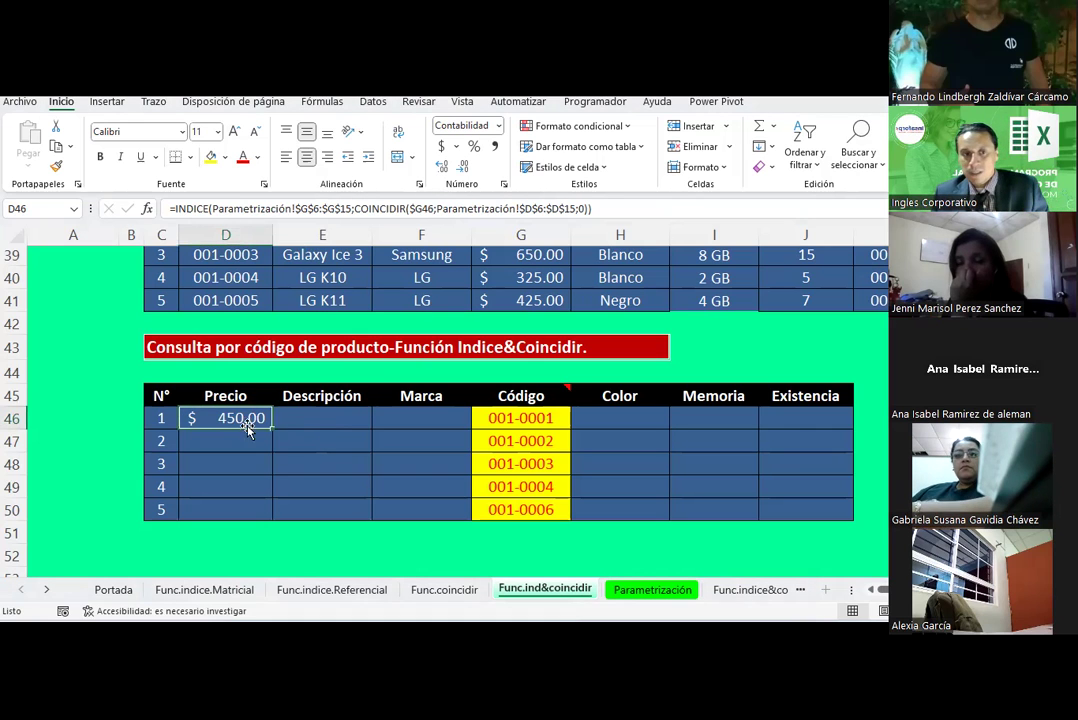
{"action": "mouse_move", "coordinate": [271, 429]}
{"action": "left_mouse_down"}
{"action": "mouse_move", "coordinate": [268, 515]}
{"action": "mouse_move", "coordinate": [434, 520]}
{"action": "left_mouse_up"}
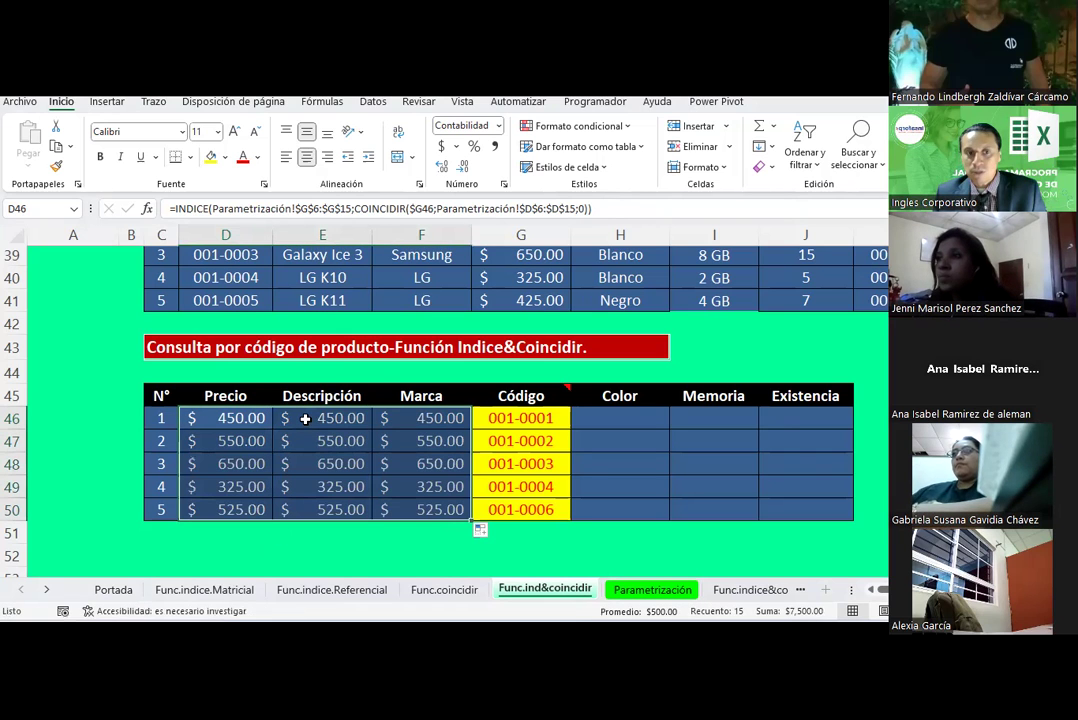
{"action": "left_click_drag", "start_coordinate": [305, 418], "coordinate": [414, 500]}
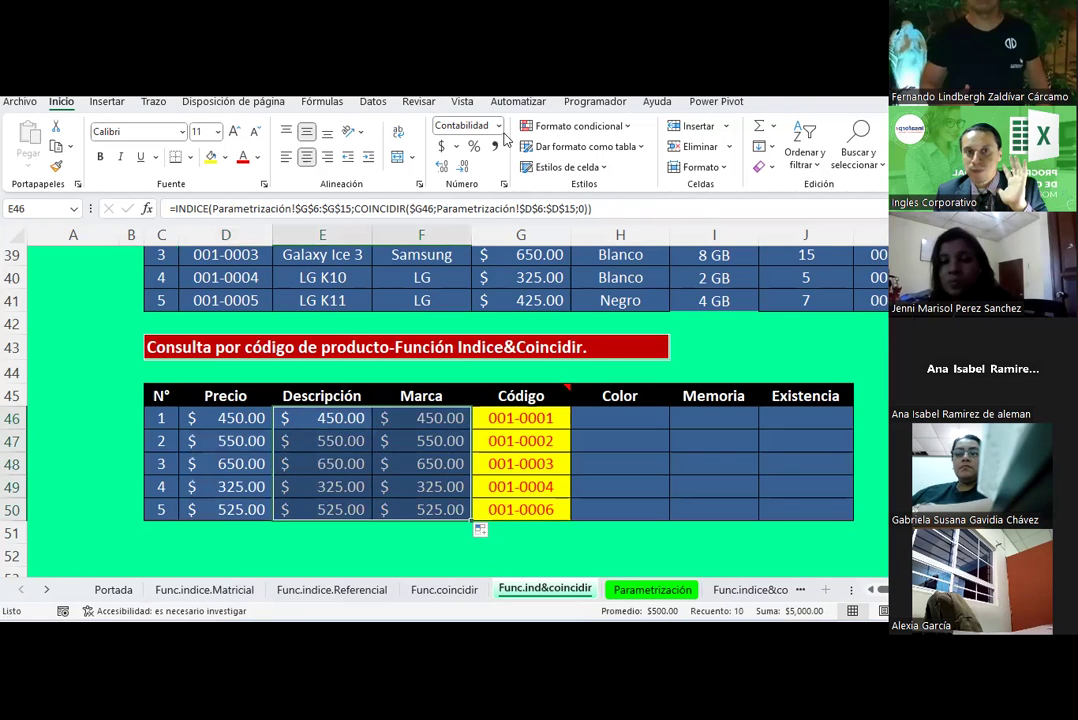
{"action": "left_click", "coordinate": [498, 126]}
{"action": "left_click", "coordinate": [480, 150]}
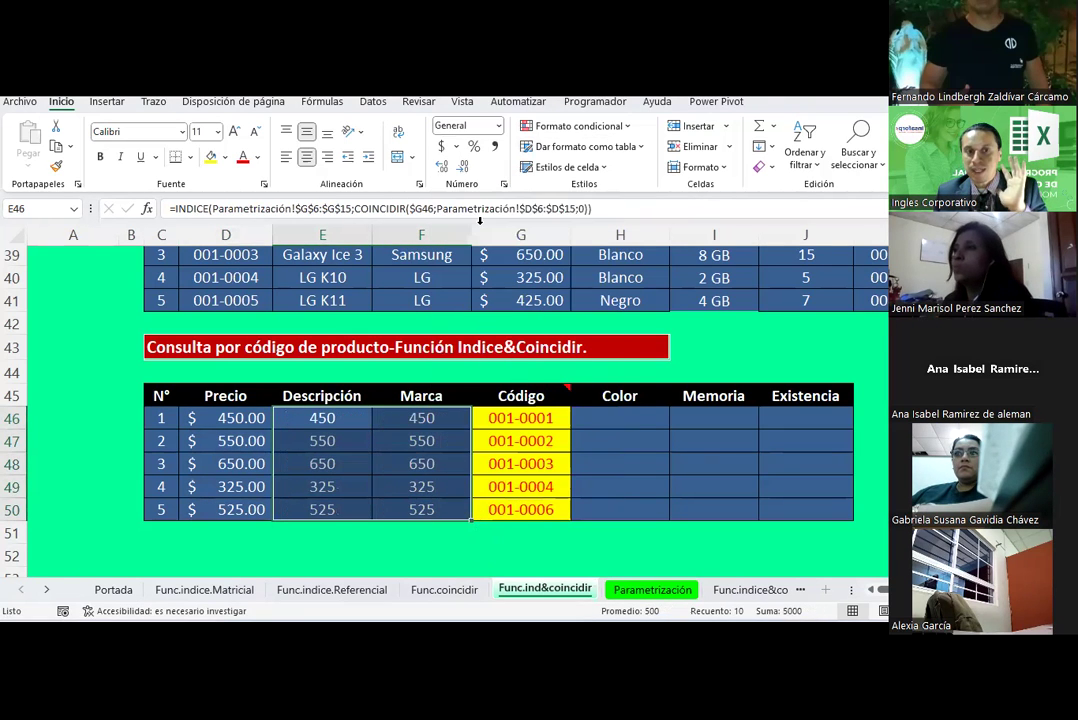
{"action": "left_click", "coordinate": [285, 416]}
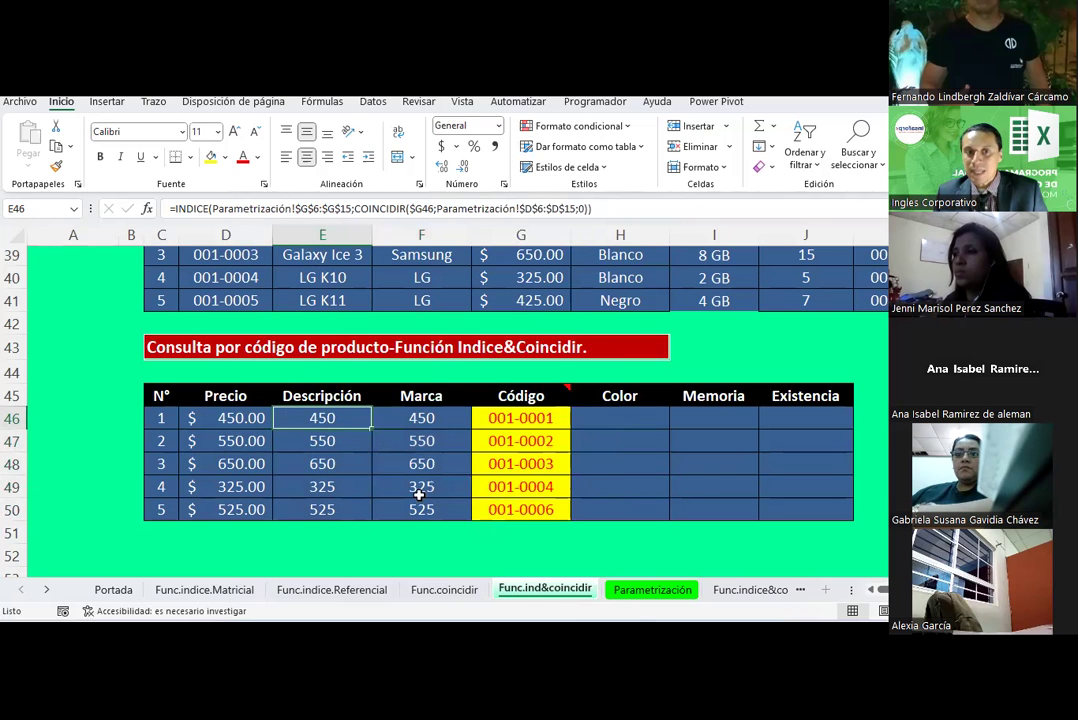
{"action": "left_click", "coordinate": [643, 592]}
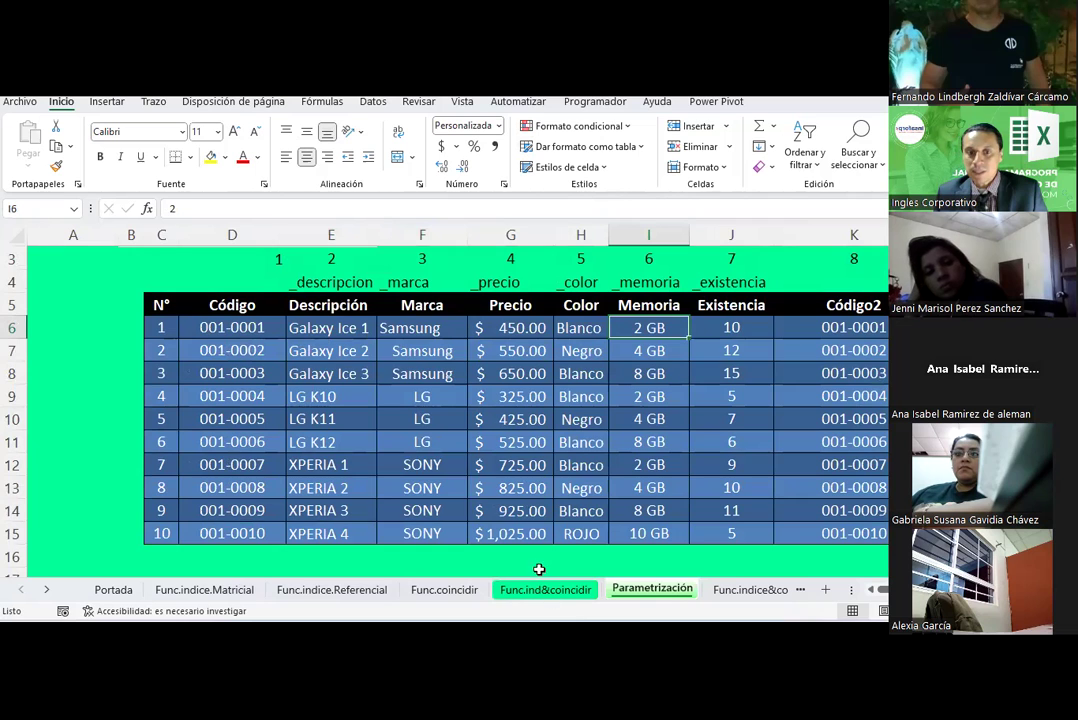
Change E46's INDICE range to $E$6:$E$15 and fill the description lookup down to E50.
{"action": "key", "text": "ctrl+Page_Up"}
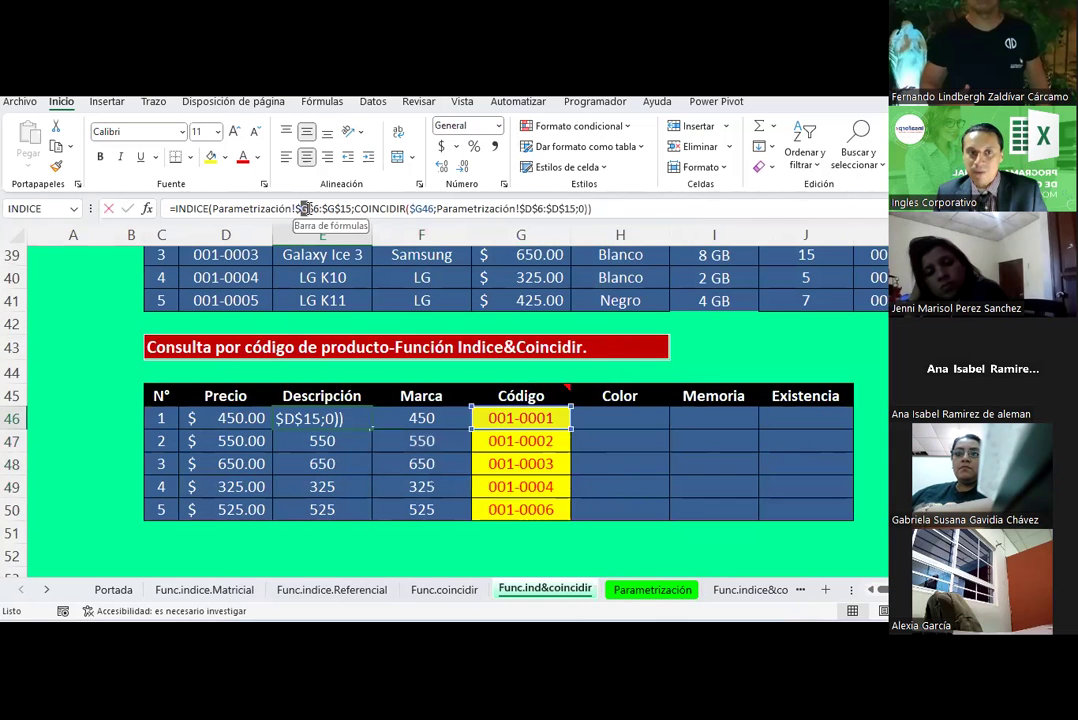
{"action": "left_click", "coordinate": [307, 209]}
{"action": "key", "text": "BackSpace"}
{"action": "type", "text": "e"}
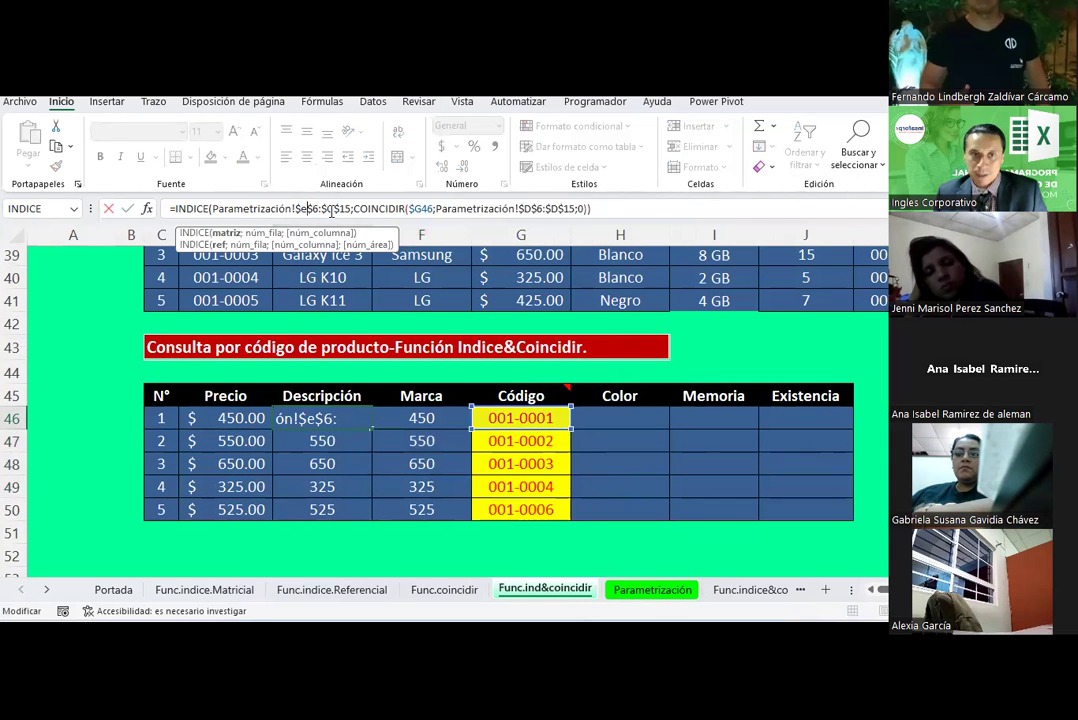
{"action": "left_click", "coordinate": [331, 209]}
{"action": "key", "text": "BackSpace"}
{"action": "type", "text": "e"}
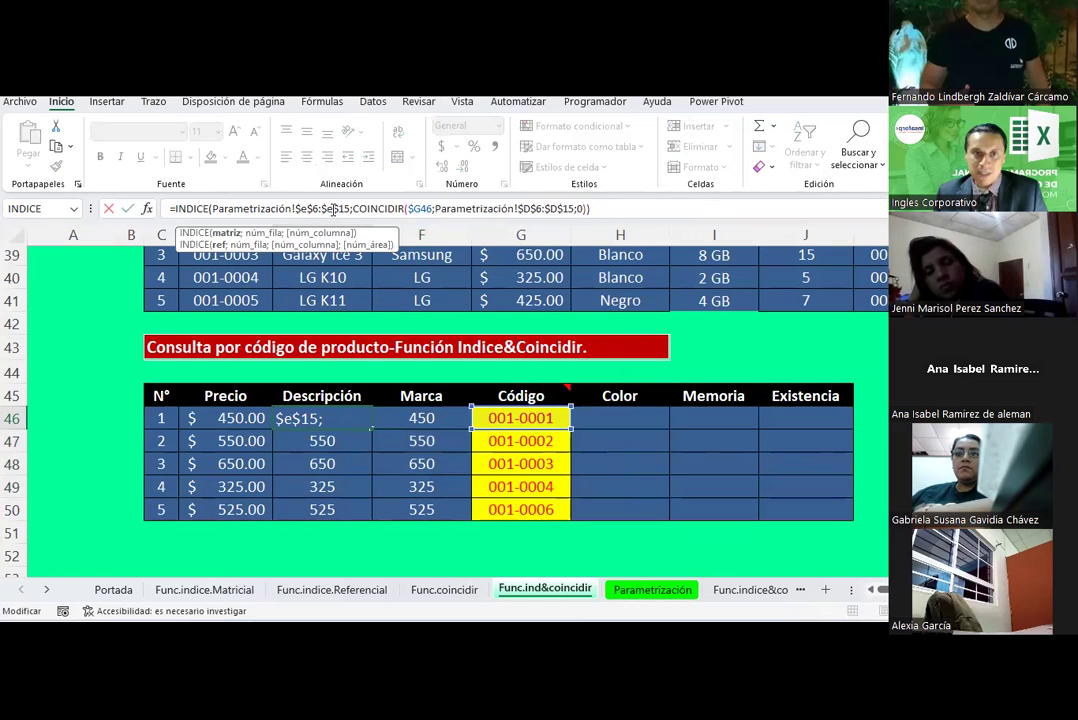
{"action": "key", "text": "Return"}
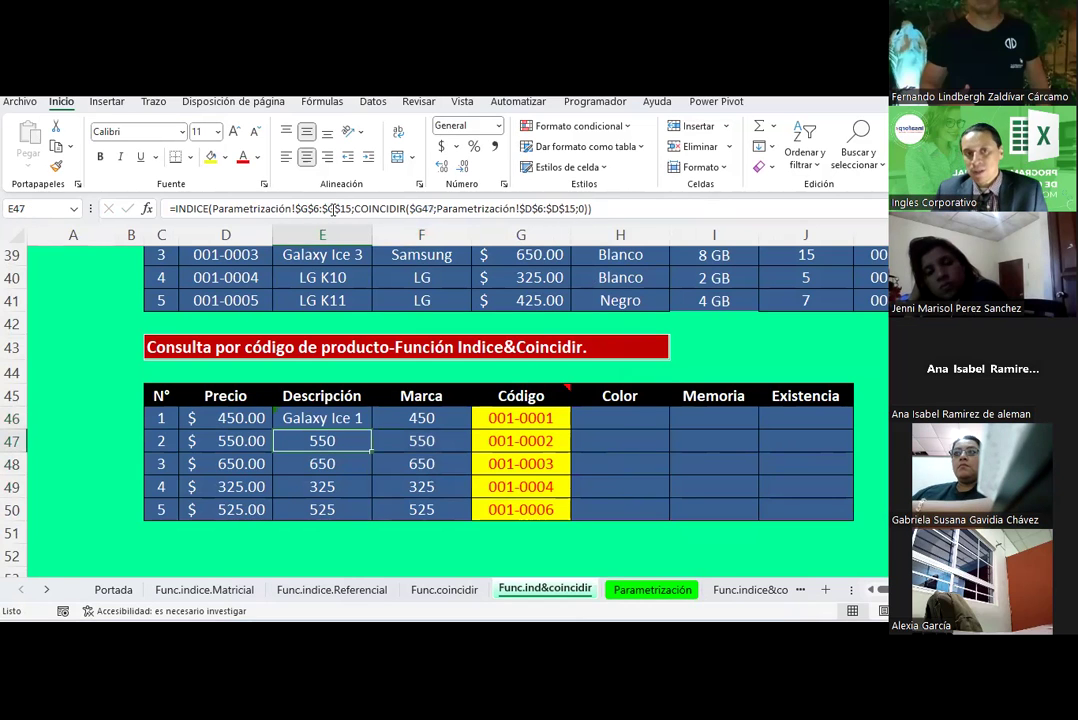
{"action": "left_click", "coordinate": [303, 413]}
{"action": "mouse_move", "coordinate": [370, 425]}
{"action": "left_mouse_down"}
{"action": "mouse_move", "coordinate": [358, 495]}
{"action": "mouse_move", "coordinate": [372, 515]}
{"action": "left_mouse_up"}
Change F46's INDICE range to $F$6:$F$15 and fill the brand lookup down to F50.
{"action": "left_click", "coordinate": [416, 418]}
{"action": "left_click", "coordinate": [637, 593]}
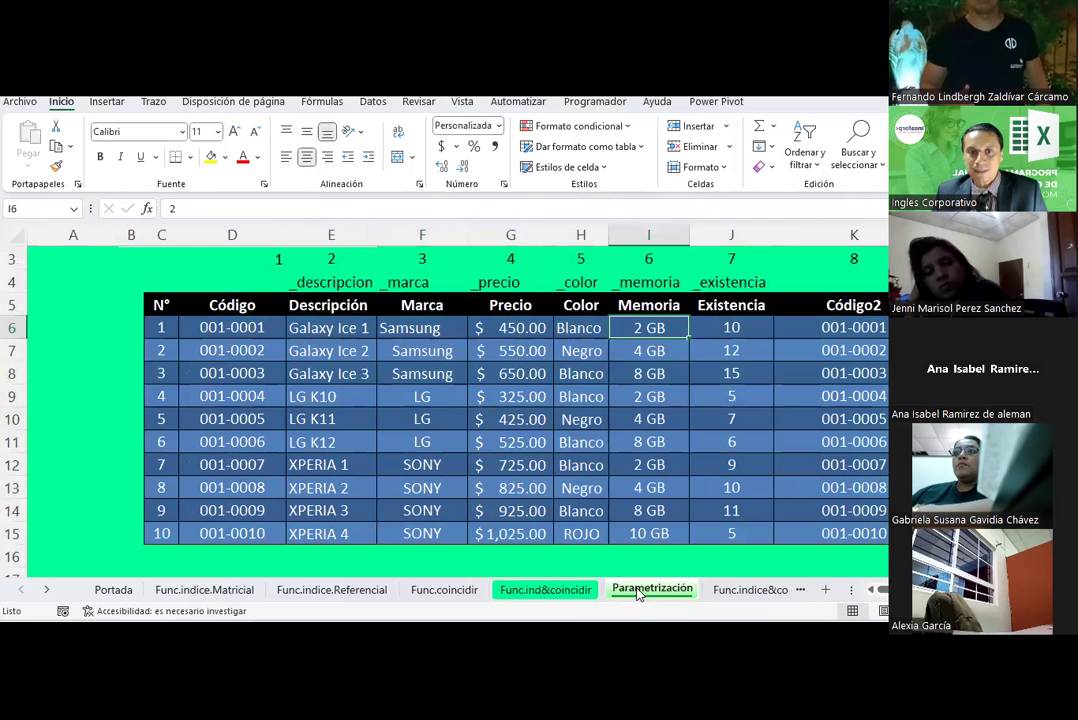
{"action": "left_click", "coordinate": [545, 591]}
{"action": "left_click", "coordinate": [301, 209]}
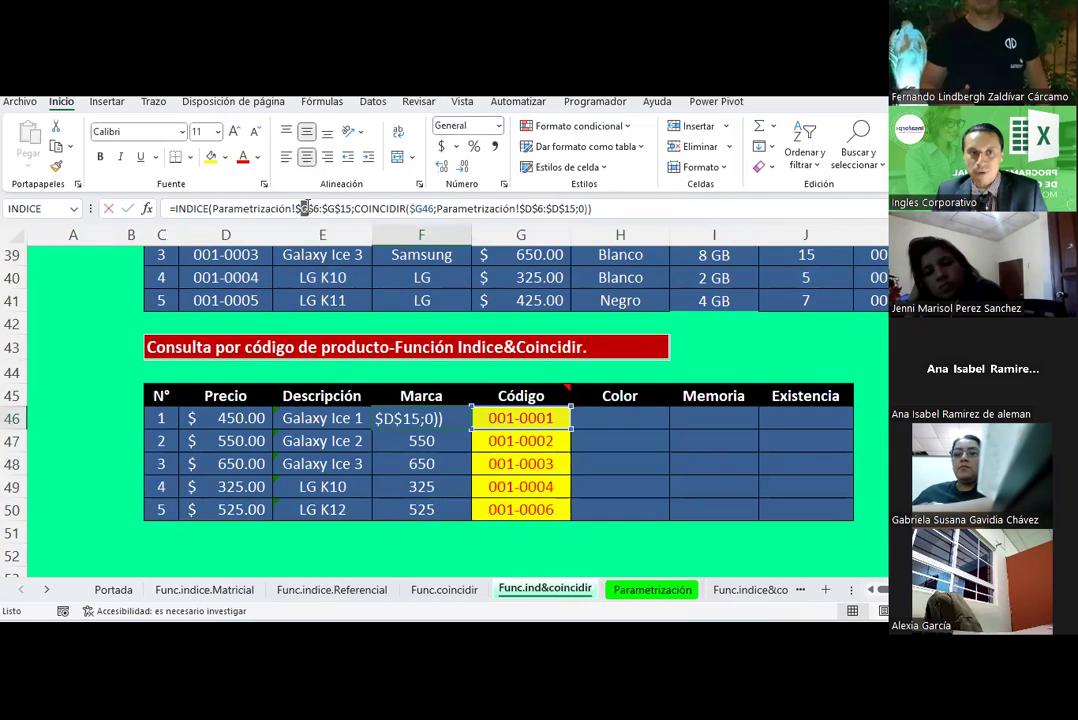
{"action": "key", "text": "BackSpace"}
{"action": "type", "text": "f"}
{"action": "left_click", "coordinate": [325, 209]}
{"action": "key", "text": "BackSpace"}
{"action": "type", "text": "f"}
{"action": "key", "text": "Return"}
{"action": "left_click", "coordinate": [459, 422]}
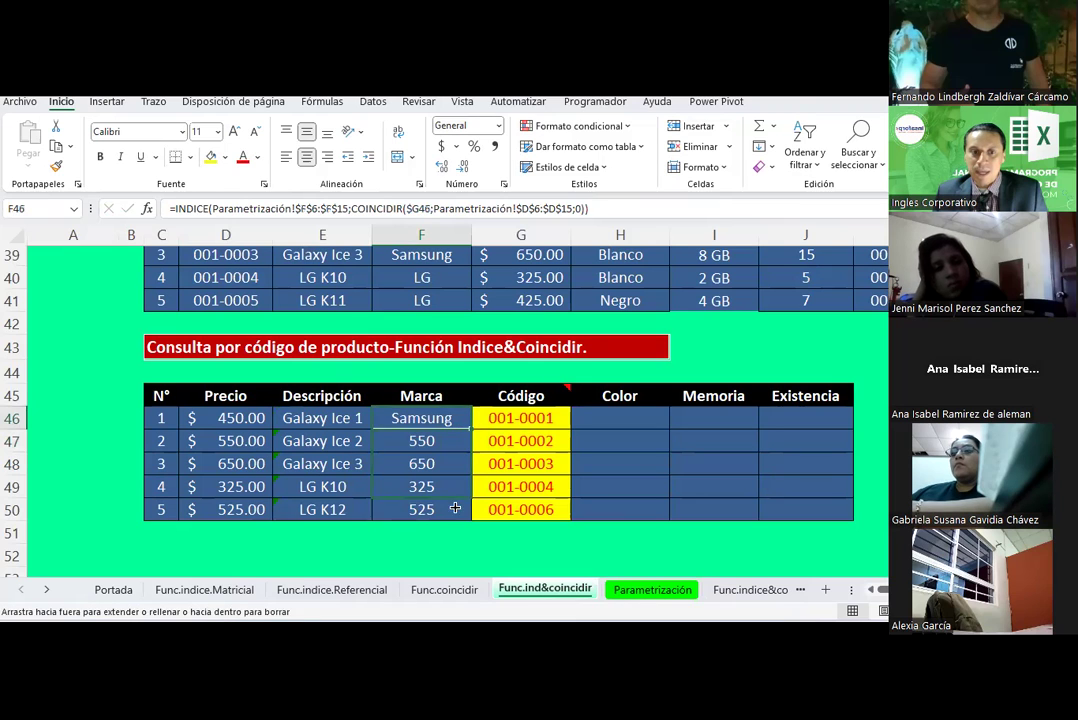
{"action": "left_click_drag", "start_coordinate": [466, 424], "coordinate": [450, 512]}
Check the price and brand formulas in D46, F50 and F47.
{"action": "left_click", "coordinate": [510, 426]}
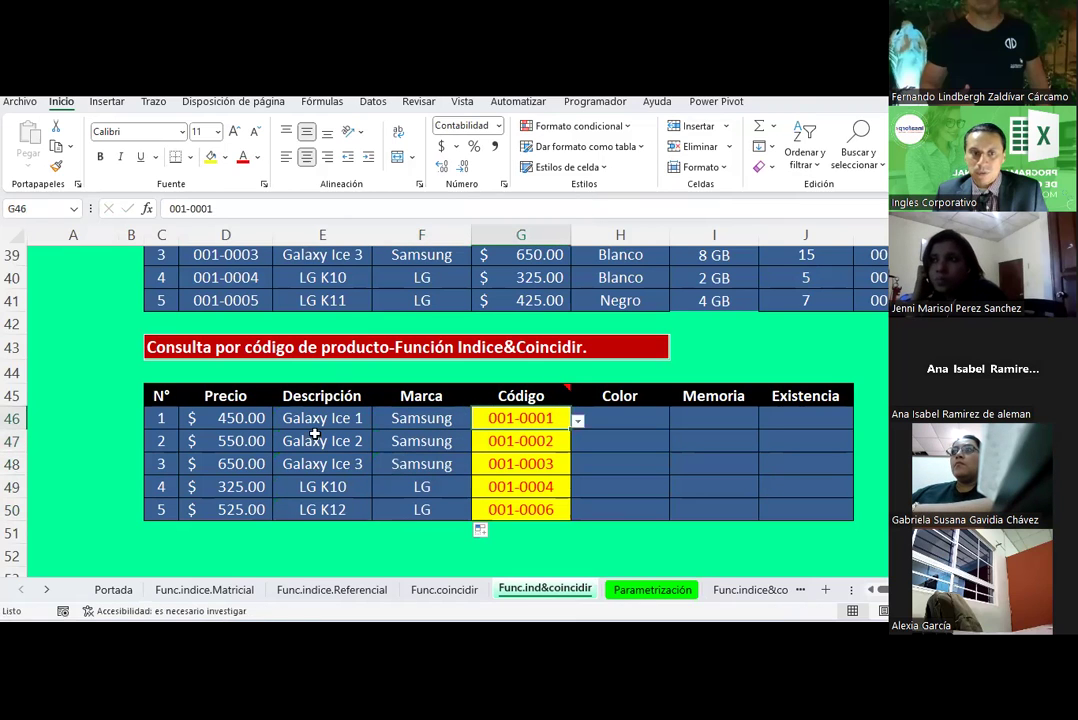
{"action": "left_click", "coordinate": [236, 420]}
{"action": "left_click", "coordinate": [410, 502]}
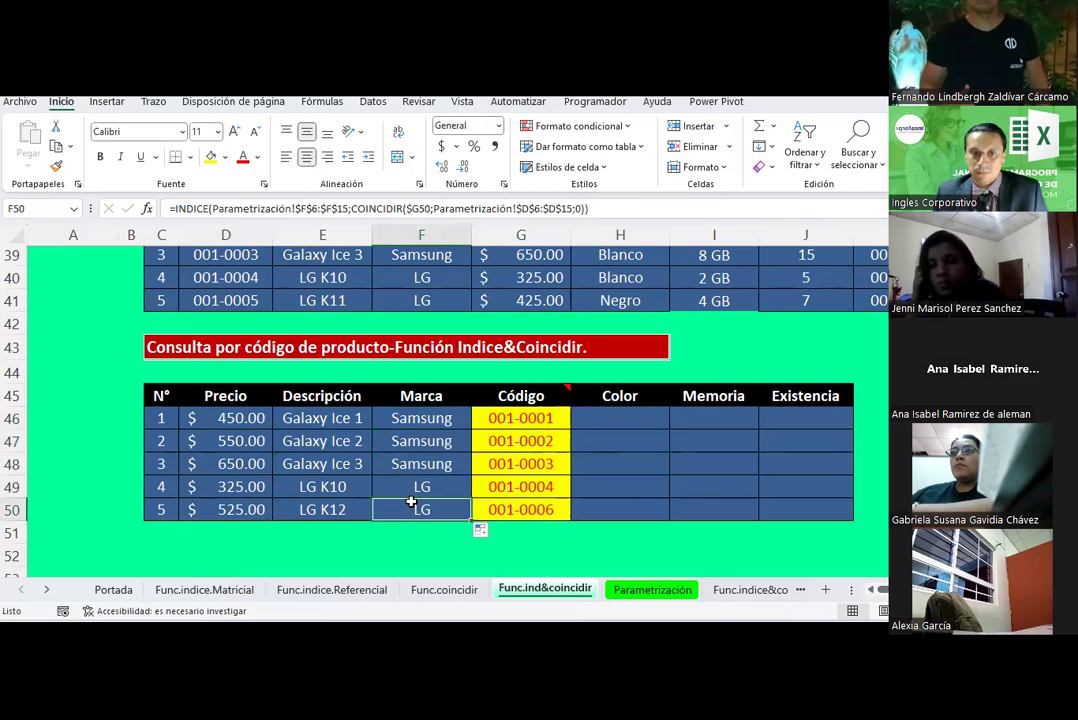
{"action": "left_click", "coordinate": [421, 395]}
{"action": "left_click", "coordinate": [423, 432]}
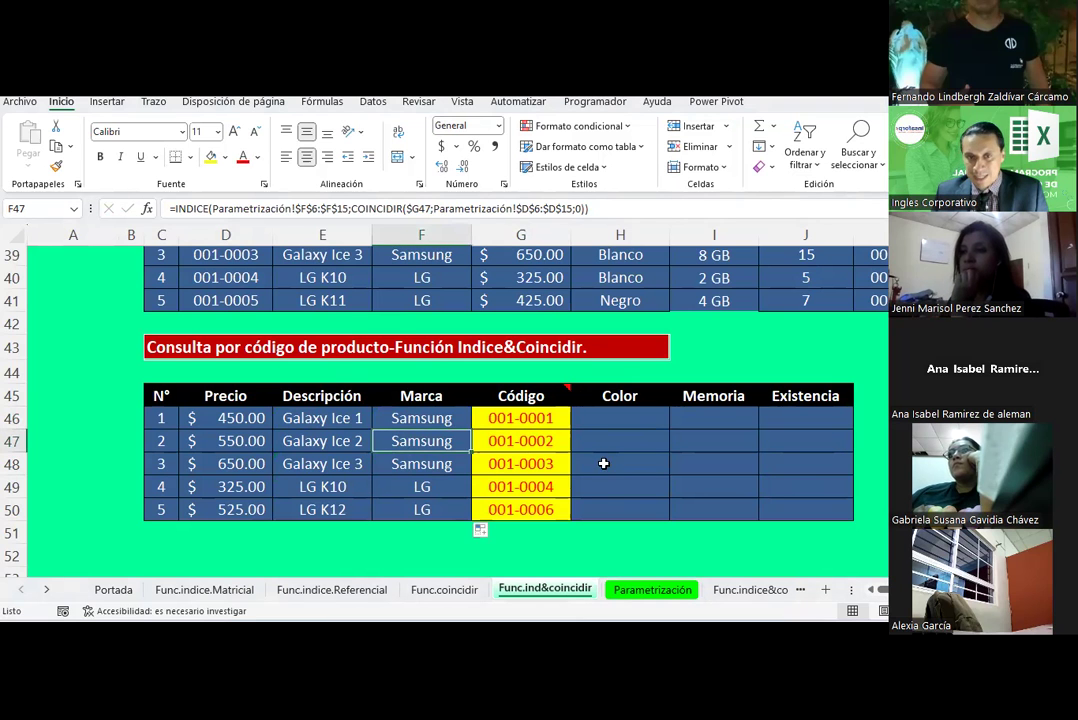
{"action": "scroll", "coordinate": [432, 399], "scroll_direction": "up", "scroll_amount": 1}
{"action": "scroll", "coordinate": [432, 399], "scroll_direction": "up", "scroll_amount": 2}
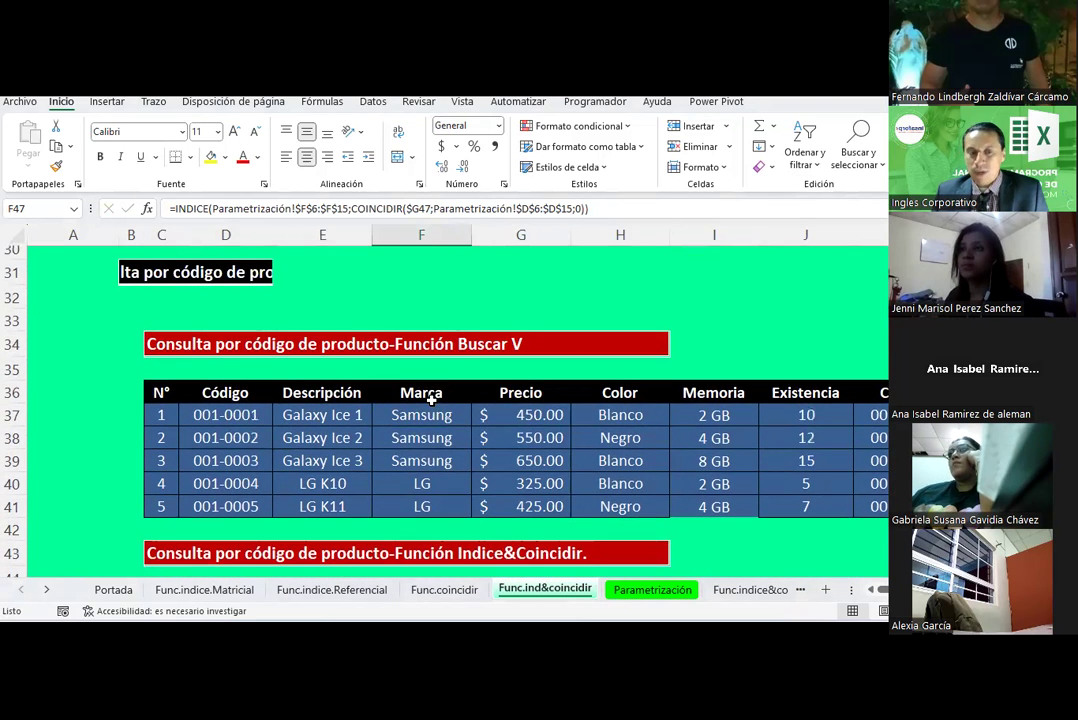
{"action": "scroll", "coordinate": [432, 399], "scroll_direction": "down", "scroll_amount": 1}
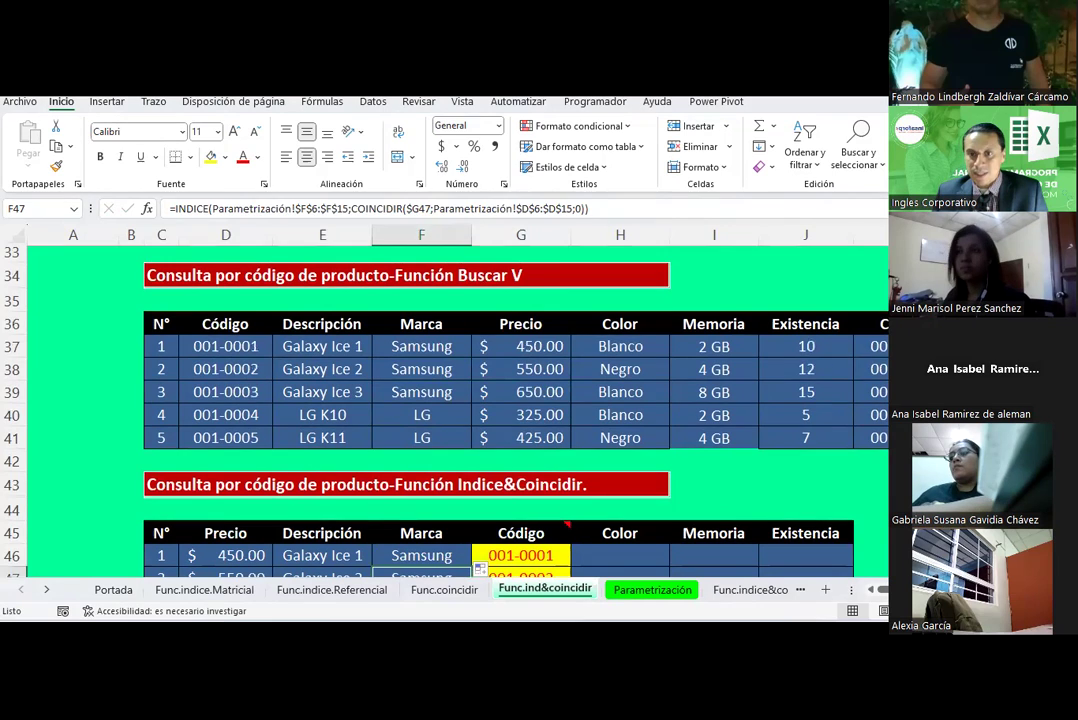
{"action": "left_click", "coordinate": [870, 346]}
{"action": "key", "text": "Down"}
{"action": "key", "text": "Down"}
{"action": "key", "text": "Down"}
{"action": "key", "text": "Down"}
{"action": "key", "text": "Up"}
{"action": "key", "text": "Up"}
{"action": "key", "text": "Up"}
{"action": "key", "text": "Up"}
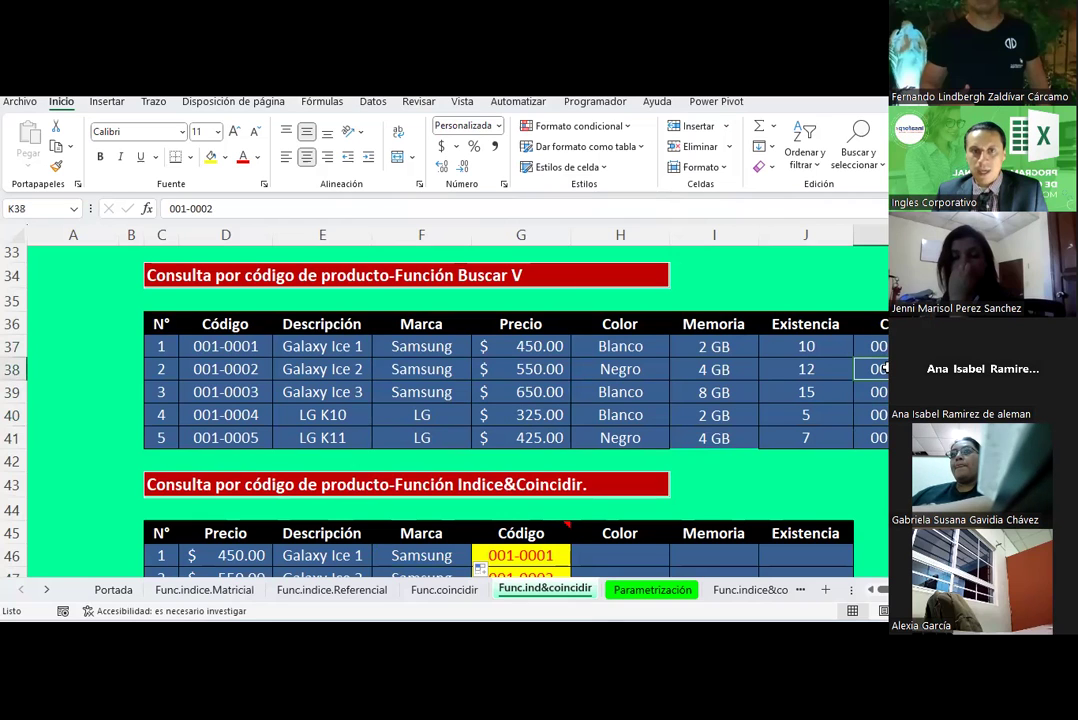
{"action": "left_click", "coordinate": [373, 102]}
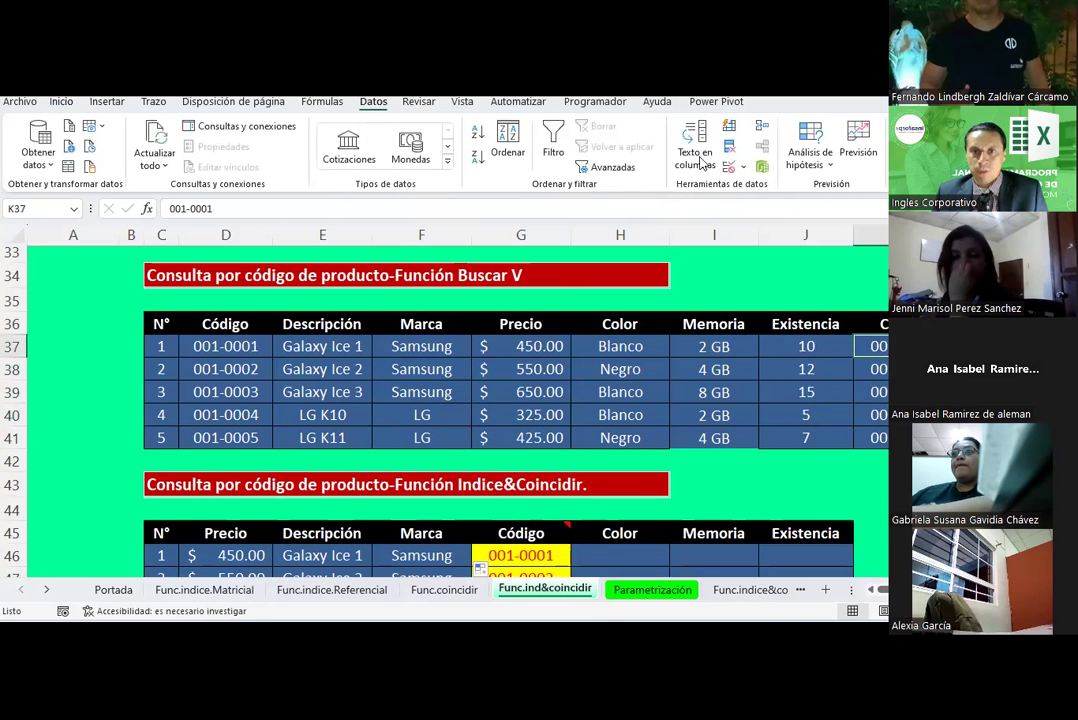
{"action": "left_click", "coordinate": [744, 169]}
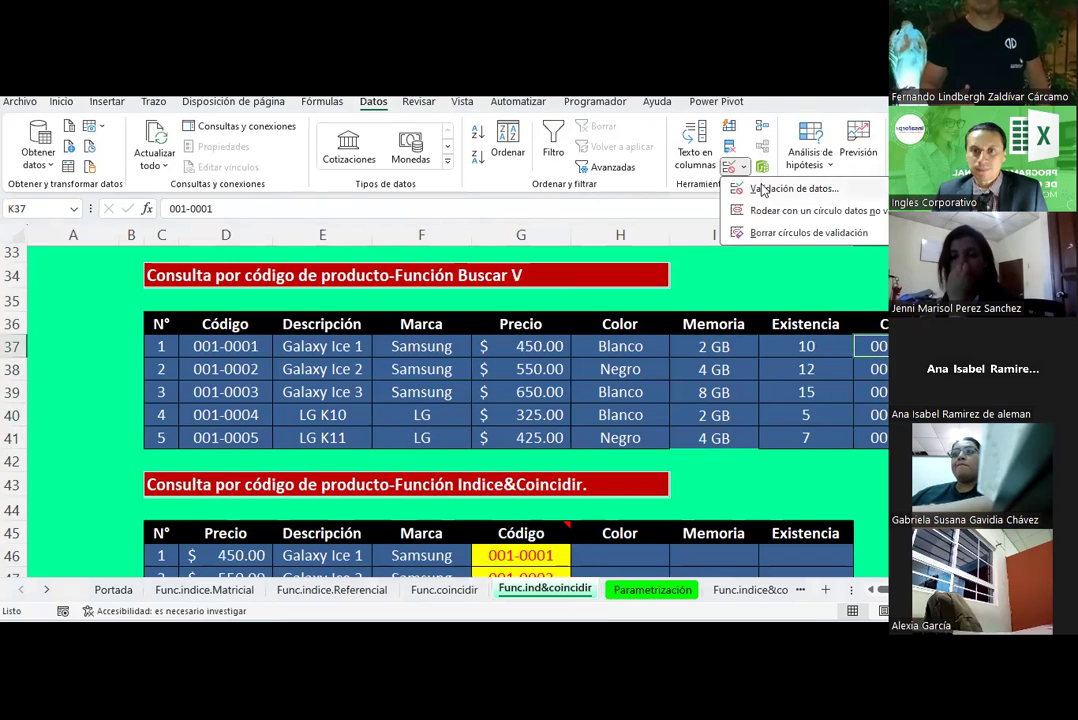
{"action": "left_click", "coordinate": [755, 187]}
{"action": "key", "text": "Escape"}
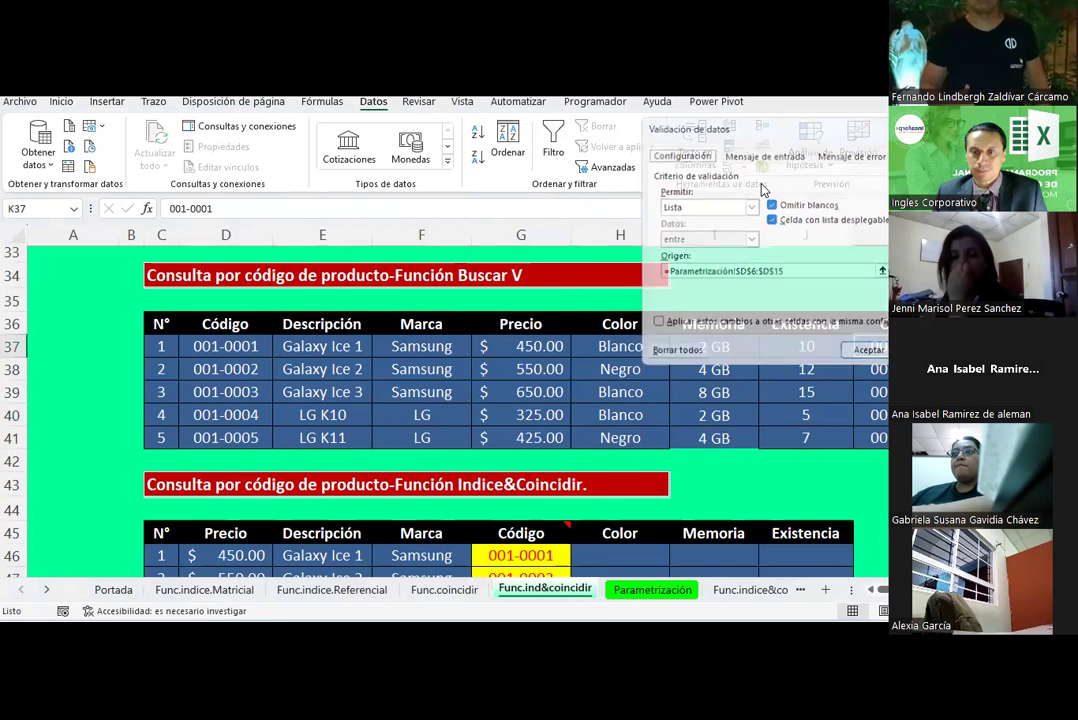
{"action": "left_click", "coordinate": [255, 346]}
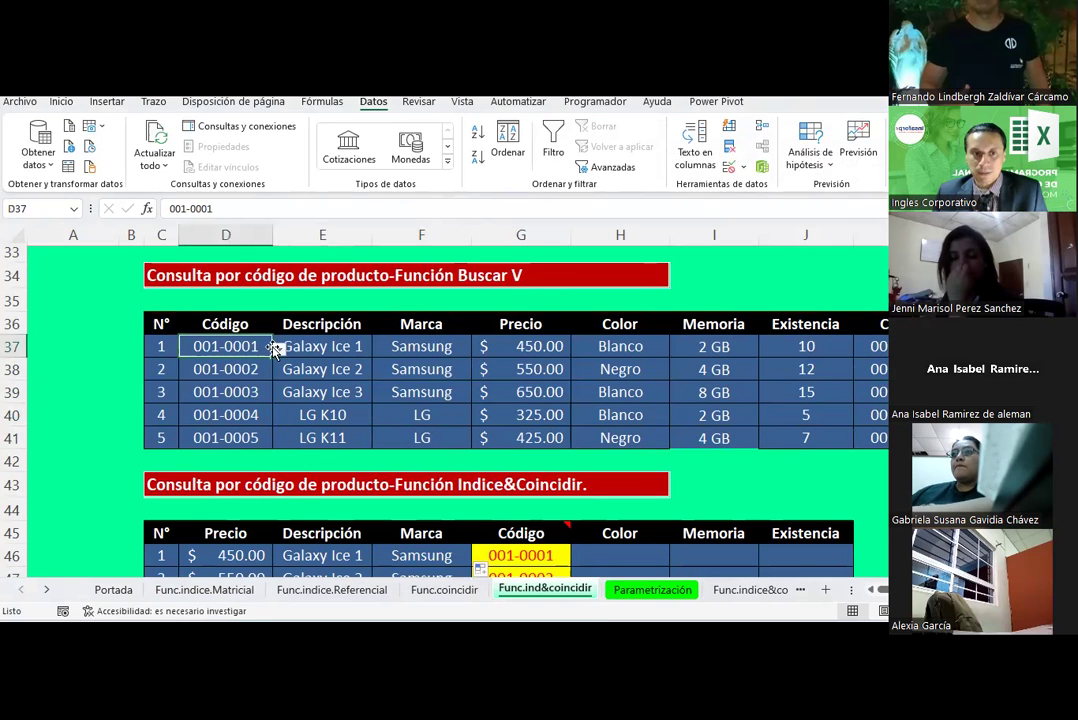
{"action": "left_click", "coordinate": [745, 169]}
{"action": "left_click", "coordinate": [760, 186]}
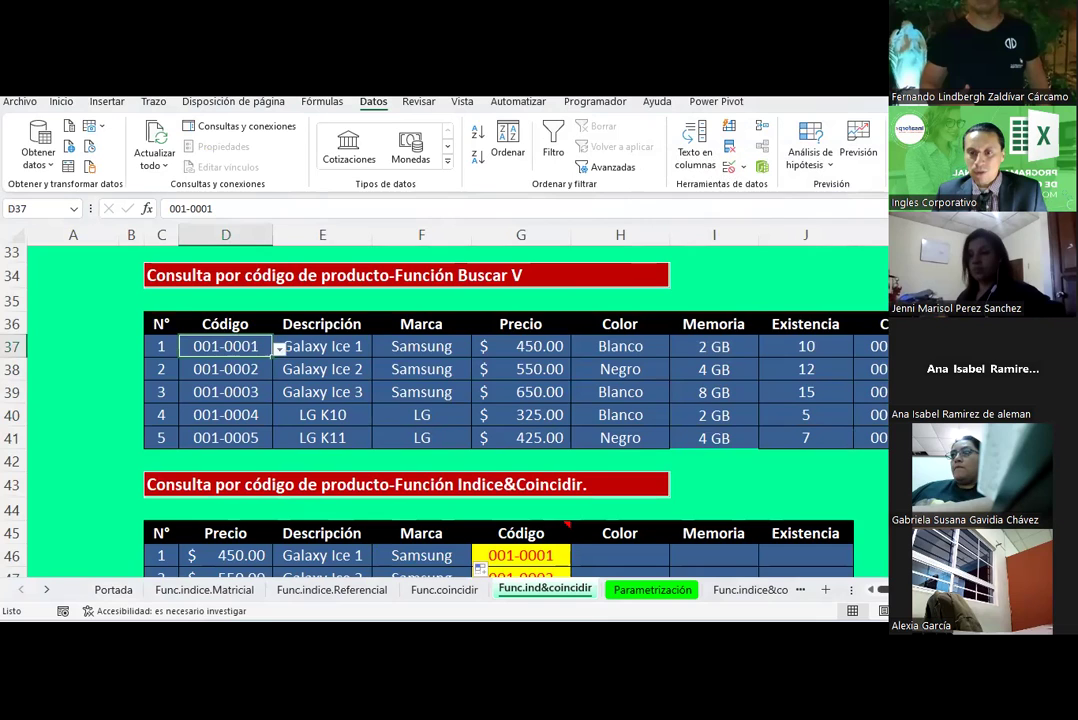
{"action": "scroll", "coordinate": [450, 400], "scroll_direction": "right", "scroll_amount": 5}
{"action": "scroll", "coordinate": [794, 440], "scroll_direction": "down", "scroll_amount": 4}
{"action": "scroll", "coordinate": [794, 440], "scroll_direction": "down", "scroll_amount": 1}
{"action": "scroll", "coordinate": [600, 430], "scroll_direction": "up", "scroll_amount": 1}
{"action": "left_click", "coordinate": [485, 421]}
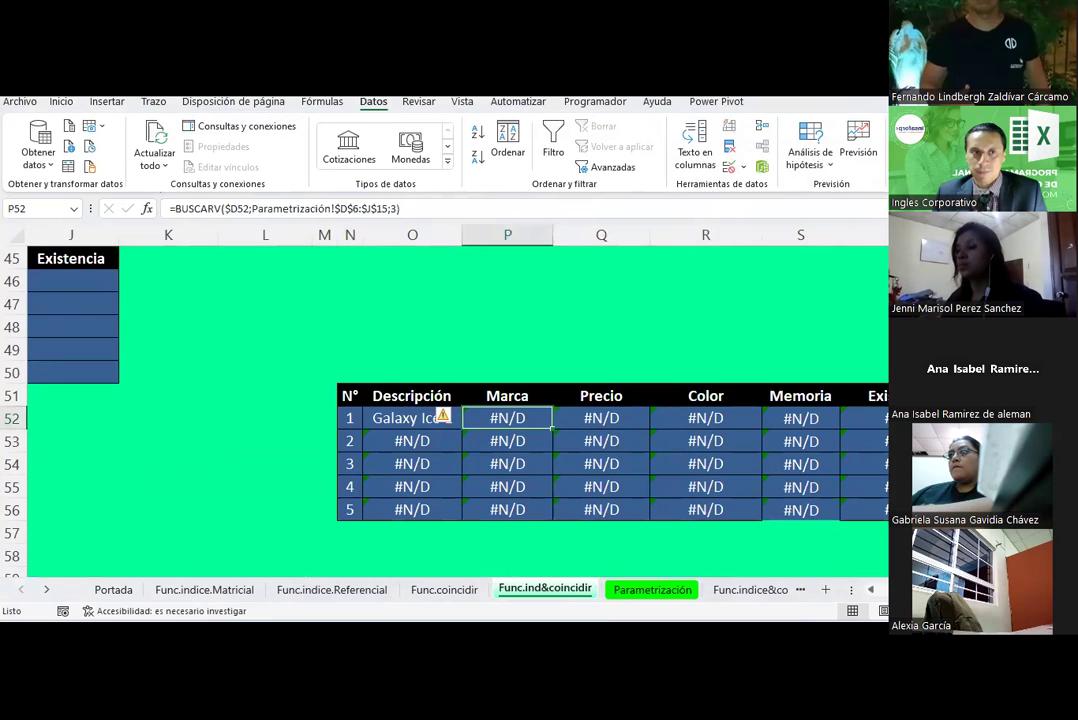
Inspect the lower lookup table and its Galaxy Ice 1 description formula.
{"action": "left_click", "coordinate": [401, 423]}
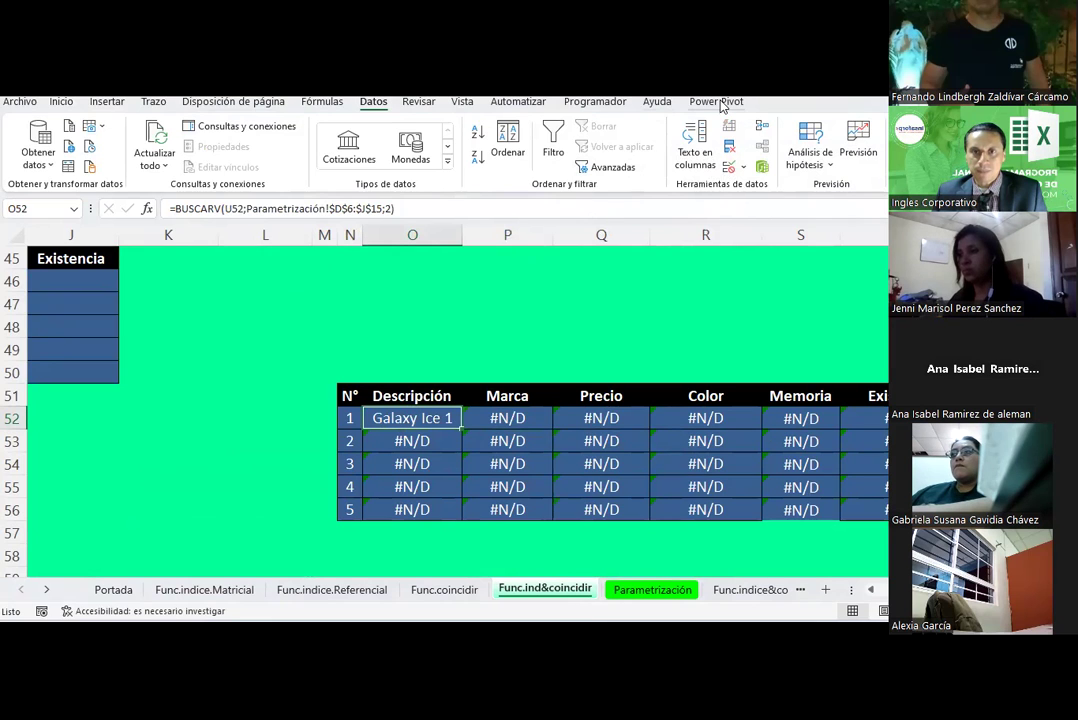
{"action": "left_click", "coordinate": [462, 104]}
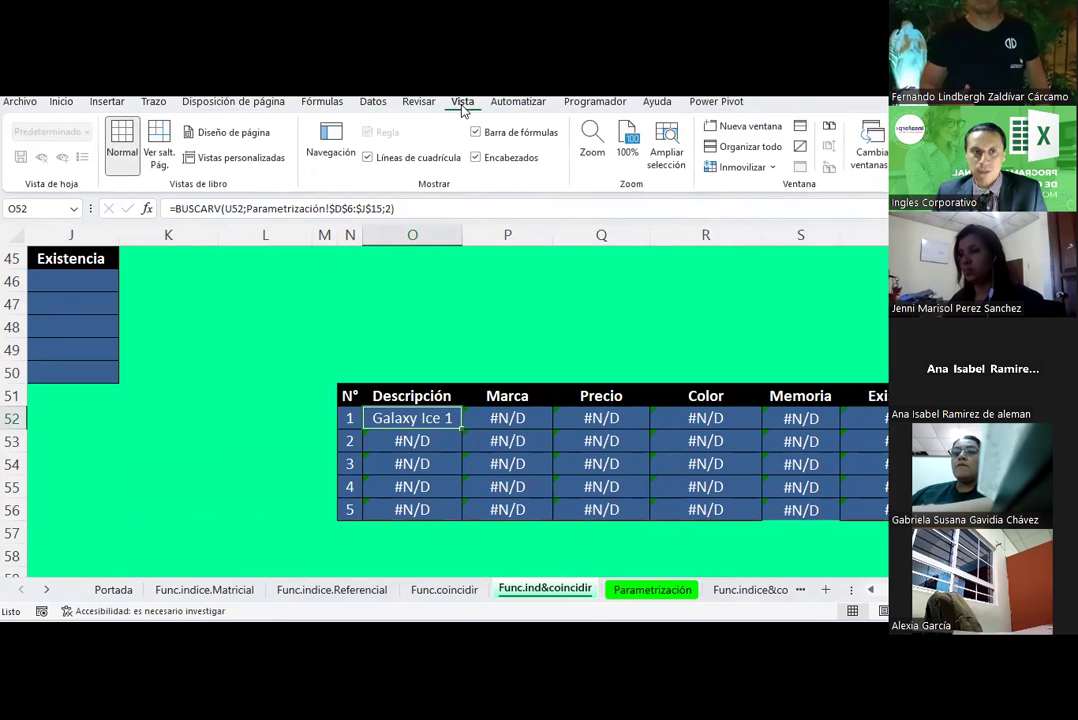
{"action": "right_click", "coordinate": [469, 463]}
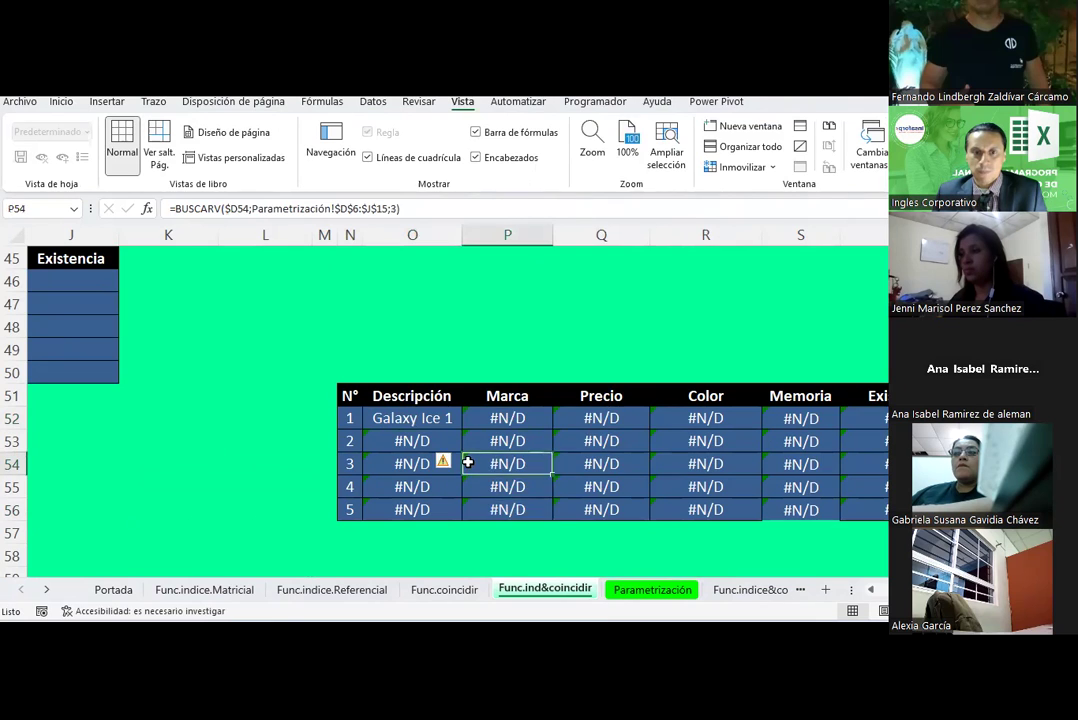
{"action": "mouse_move", "coordinate": [548, 424]}
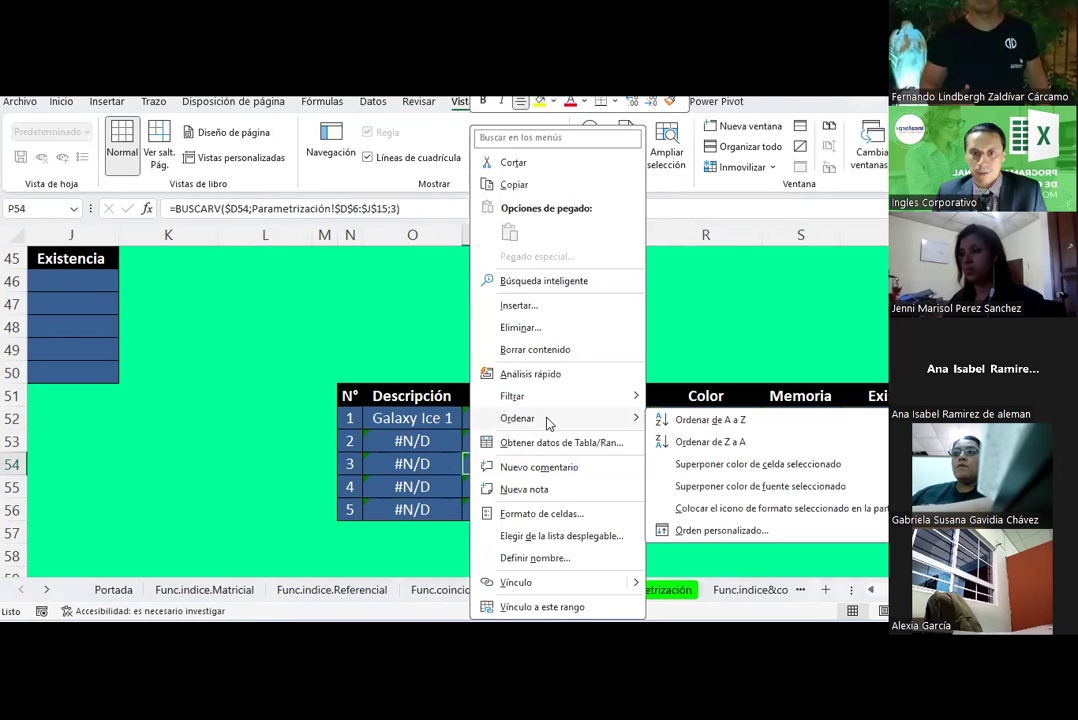
{"action": "key", "text": "Escape"}
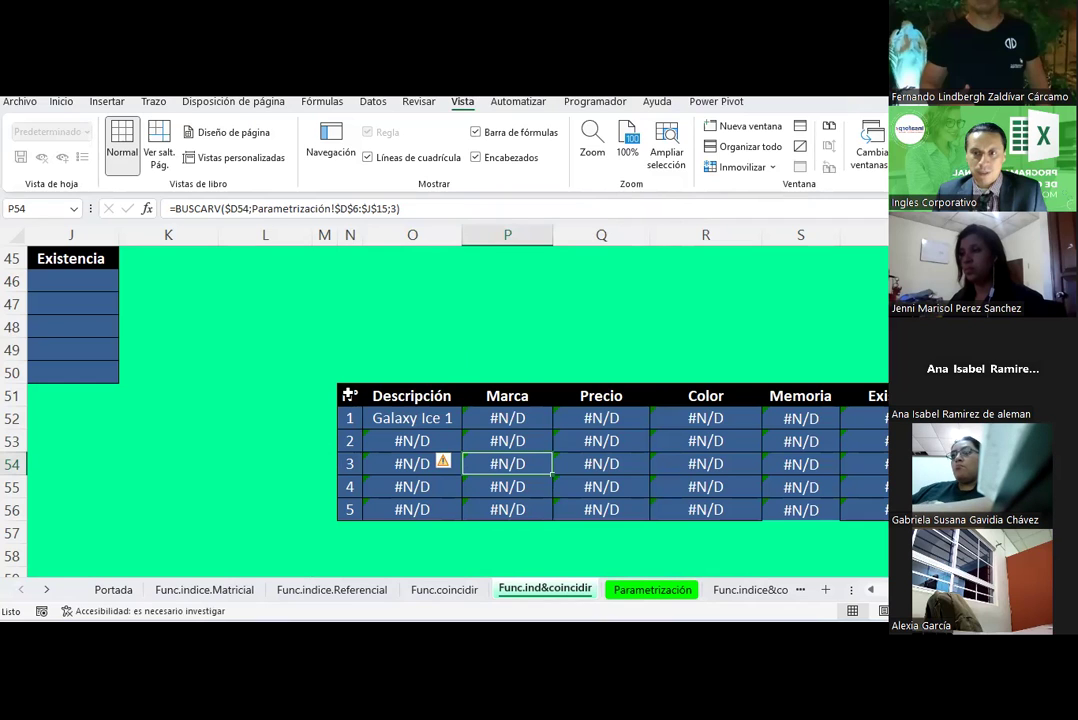
{"action": "left_click_drag", "start_coordinate": [349, 396], "coordinate": [860, 510]}
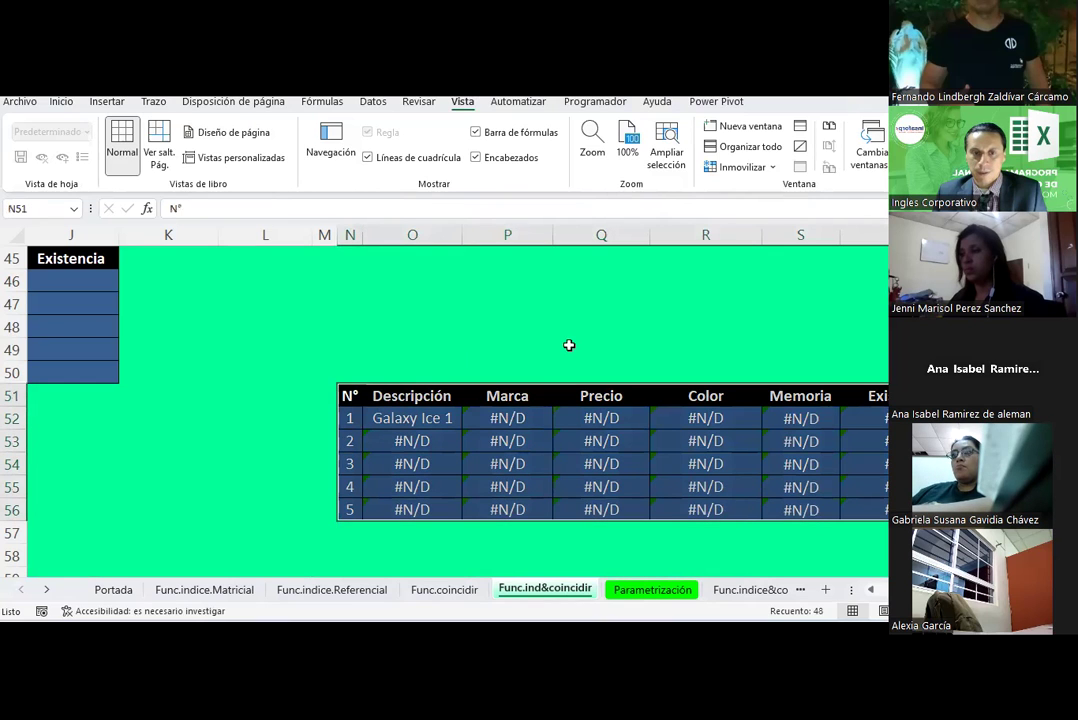
{"action": "left_click", "coordinate": [418, 418]}
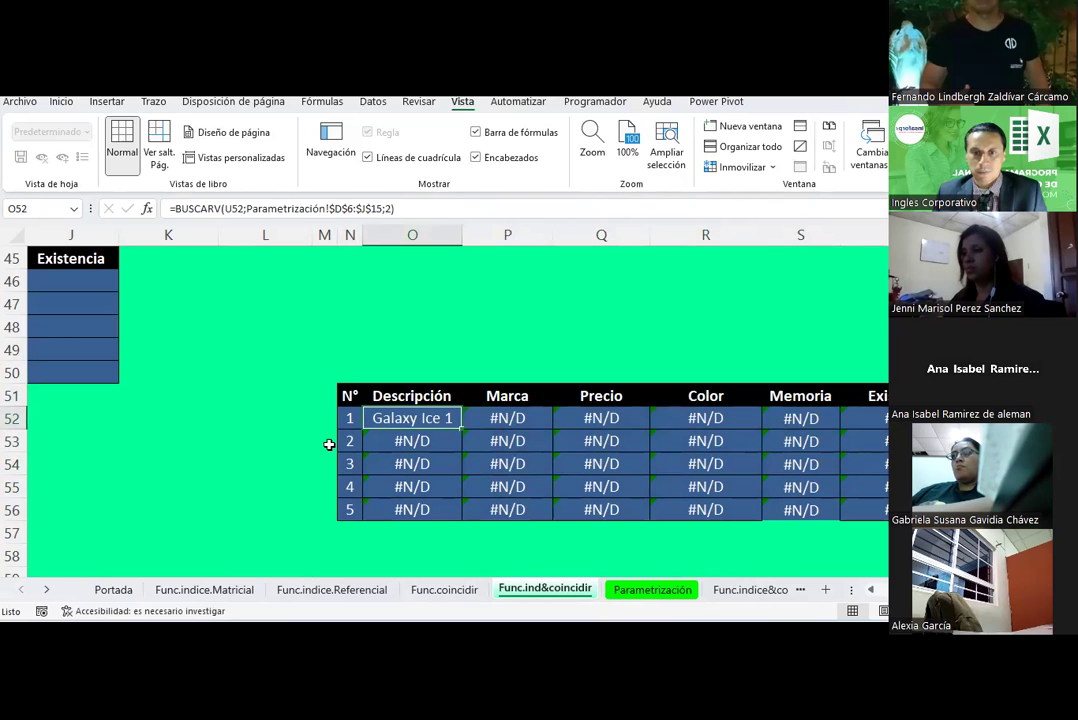
Insert an empty column Q before Precio and move the Código values into it.
{"action": "right_click", "coordinate": [614, 236]}
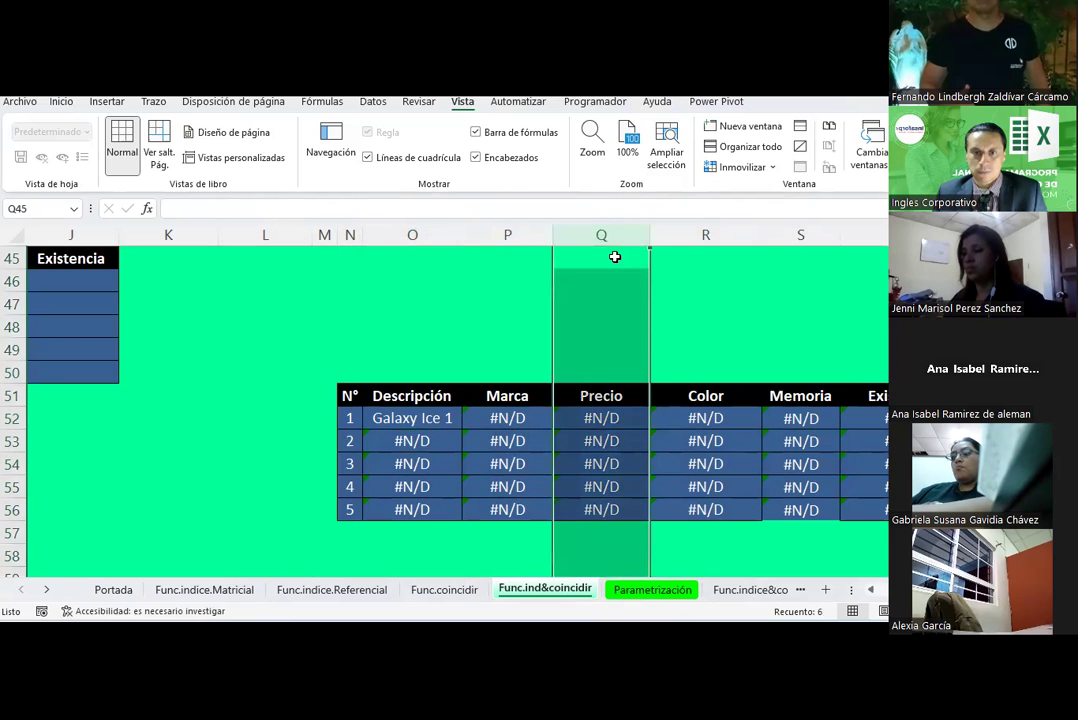
{"action": "left_click", "coordinate": [661, 413]}
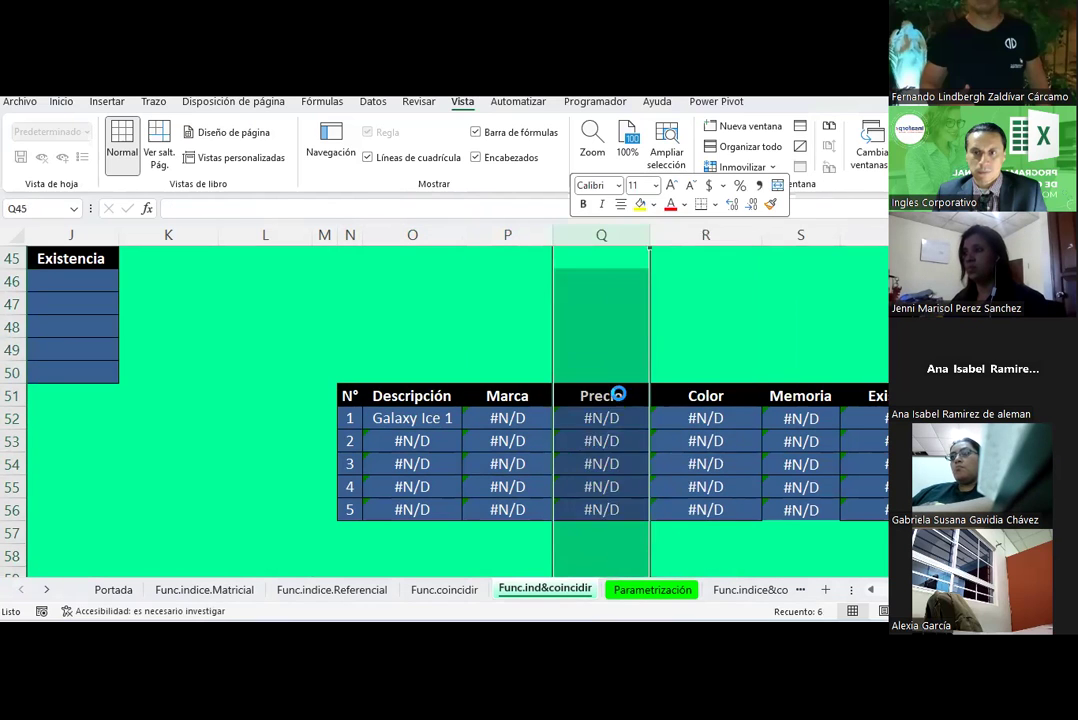
{"action": "scroll", "coordinate": [456, 400], "scroll_direction": "right", "scroll_amount": 1}
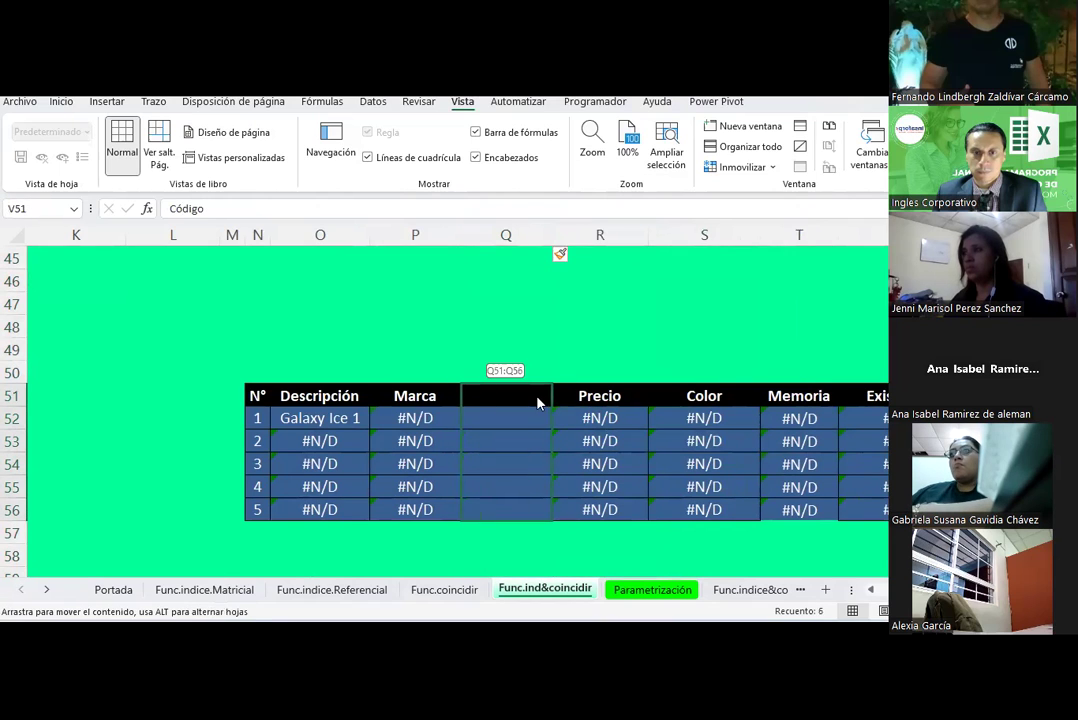
{"action": "left_click_drag", "start_coordinate": [560, 254], "coordinate": [532, 396]}
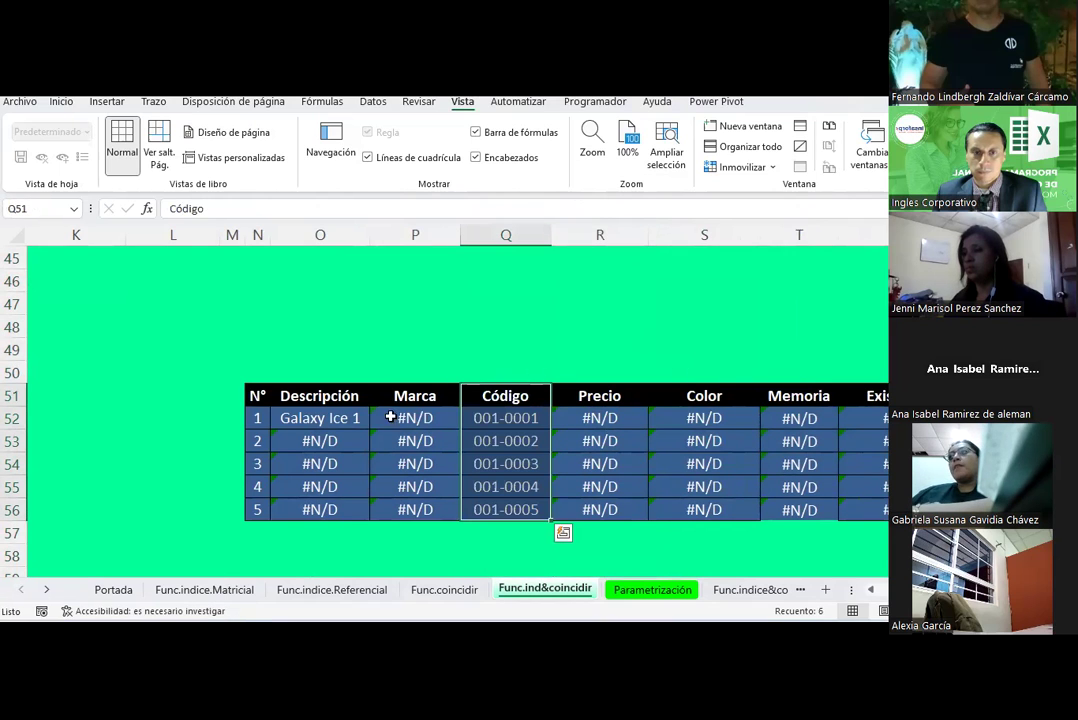
Verify code 001-0001 and that the description formula now references Q52.
{"action": "left_click", "coordinate": [360, 416]}
{"action": "left_click", "coordinate": [483, 426]}
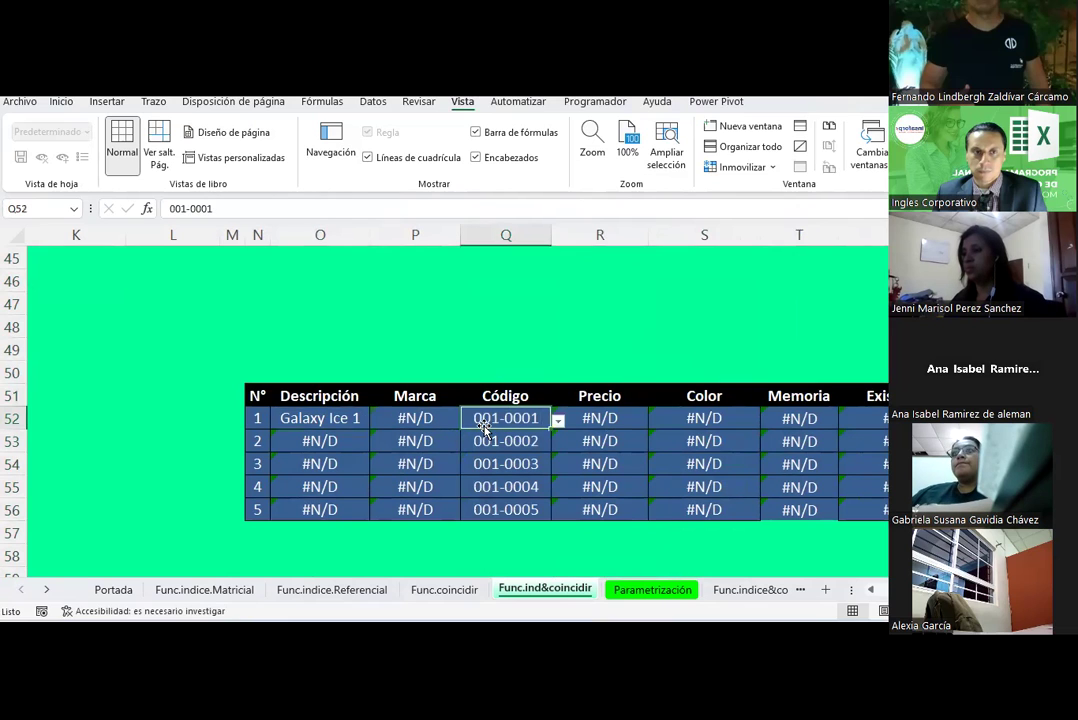
{"action": "left_click", "coordinate": [338, 419]}
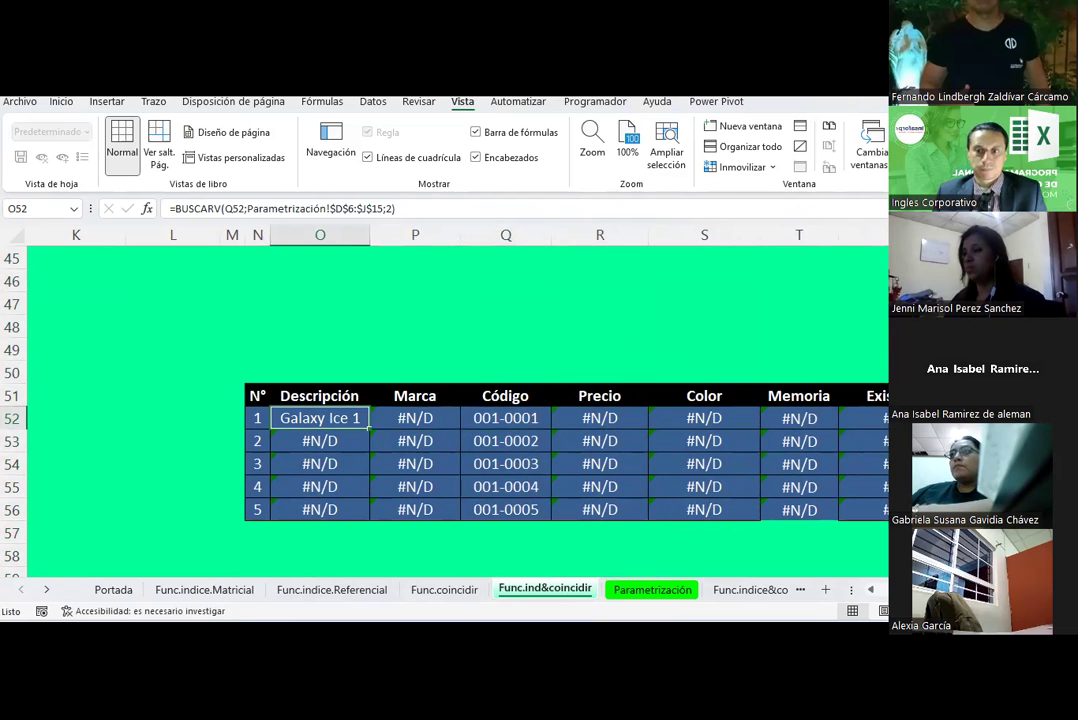
{"action": "left_click", "coordinate": [873, 590]}
{"action": "scroll", "coordinate": [458, 473], "scroll_direction": "up", "scroll_amount": 1}
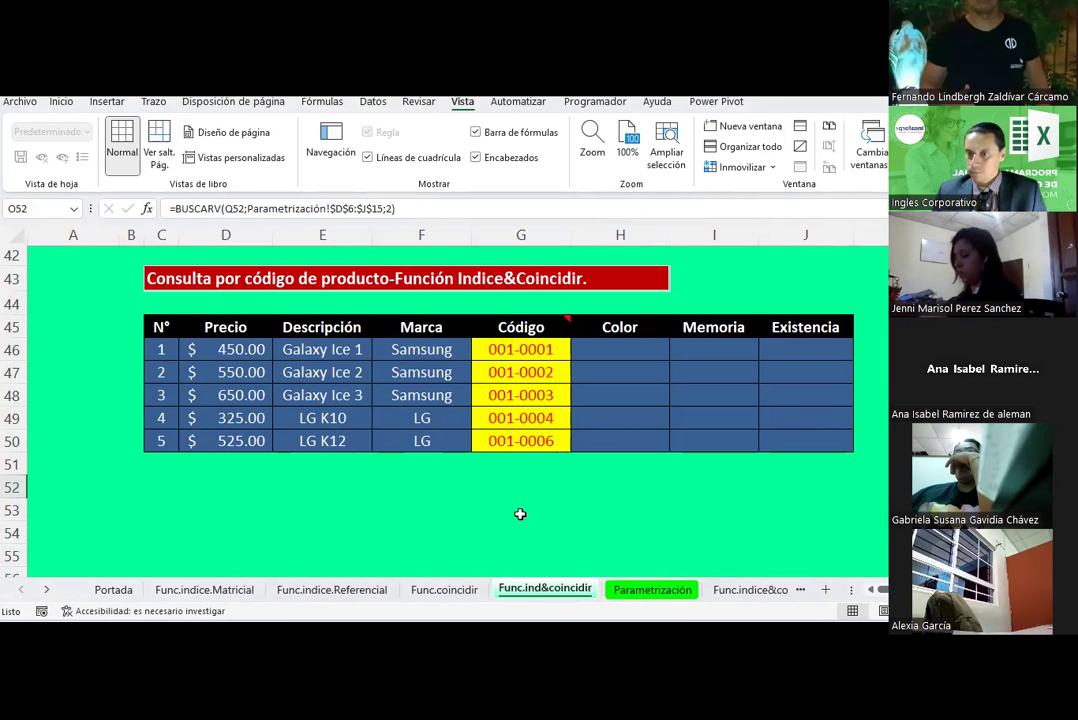
{"action": "left_click", "coordinate": [662, 596]}
{"action": "left_click", "coordinate": [705, 592]}
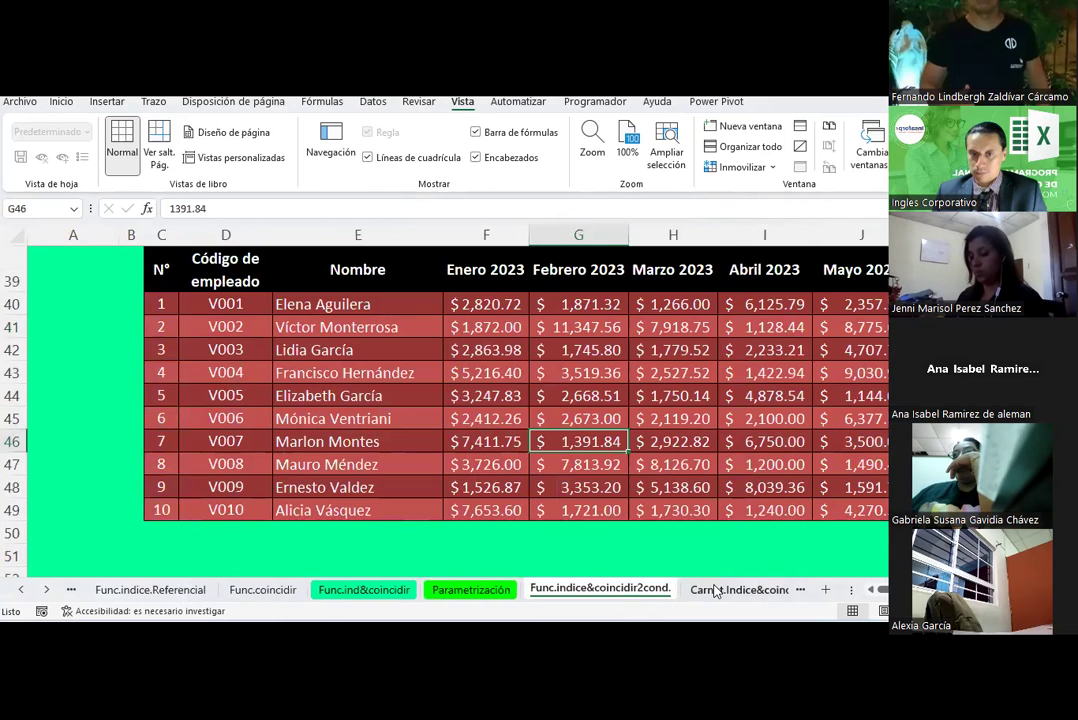
{"action": "left_click", "coordinate": [715, 590]}
{"action": "left_click", "coordinate": [491, 592]}
{"action": "scroll", "coordinate": [518, 527], "scroll_direction": "up", "scroll_amount": 2}
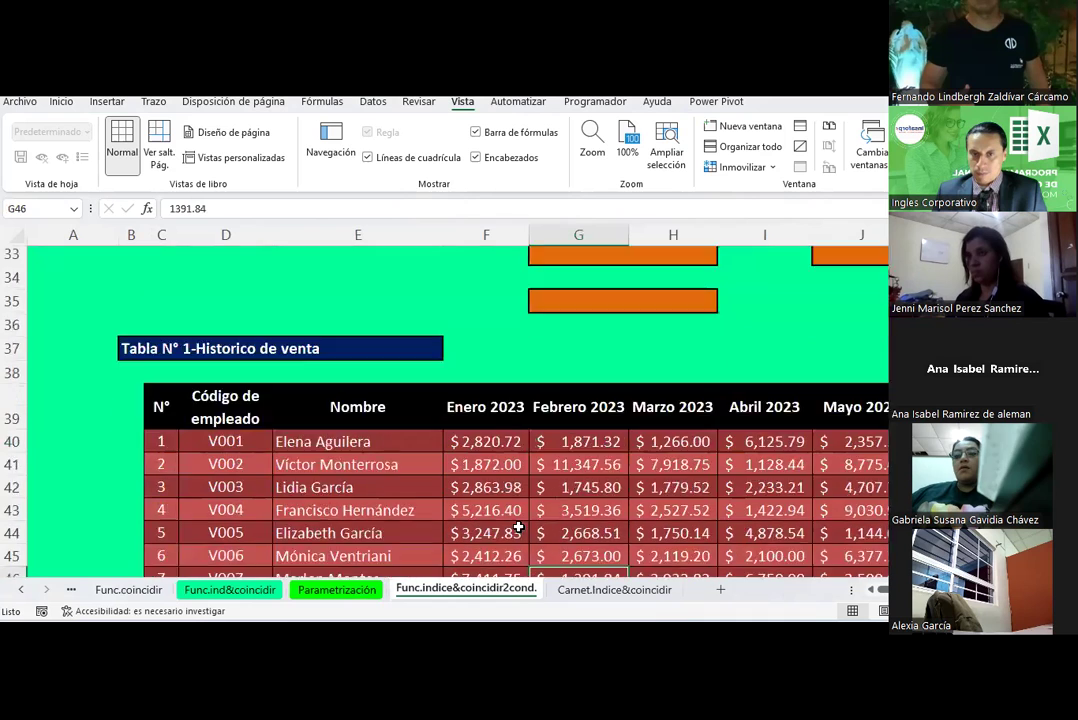
{"action": "scroll", "coordinate": [518, 527], "scroll_direction": "up", "scroll_amount": 3}
{"action": "scroll", "coordinate": [518, 527], "scroll_direction": "down", "scroll_amount": 1}
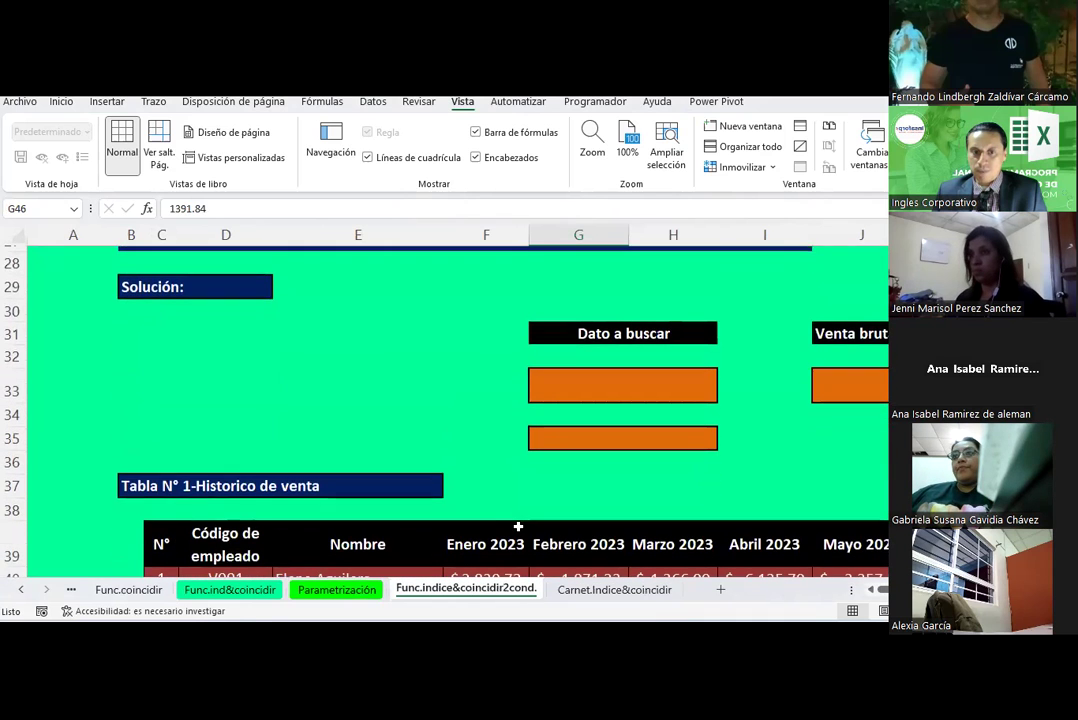
{"action": "left_click", "coordinate": [229, 589]}
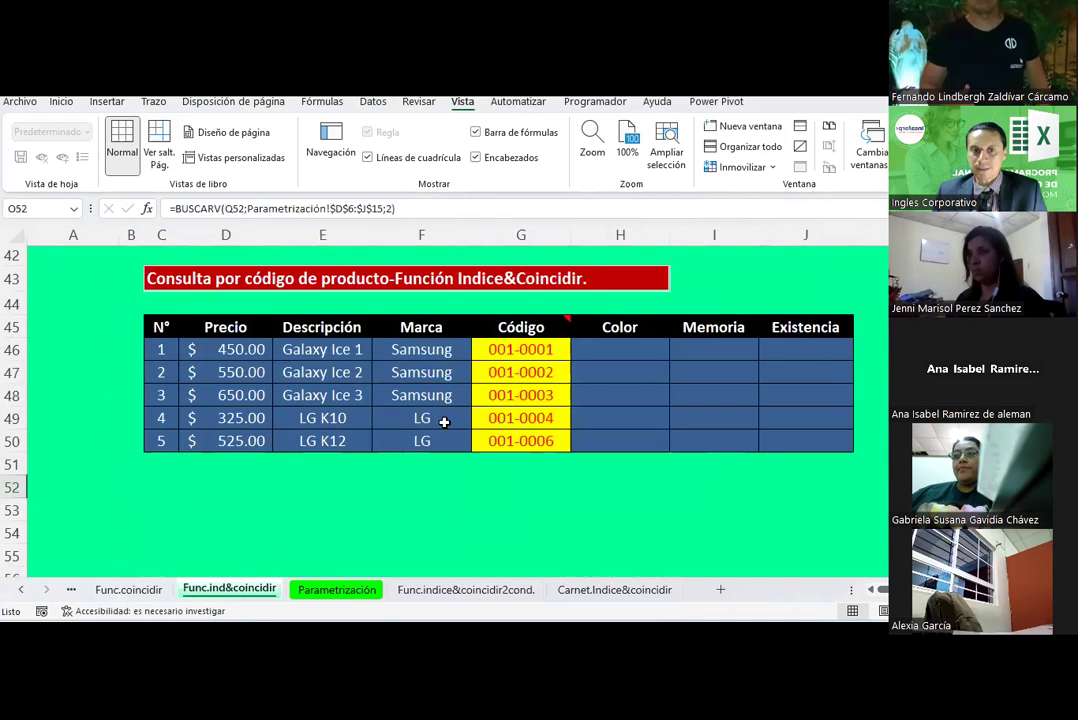
Copy F46's Marca lookup into H46:H50 and check which source column holds colours.
{"action": "left_click", "coordinate": [445, 349]}
{"action": "key", "text": "ctrl+c"}
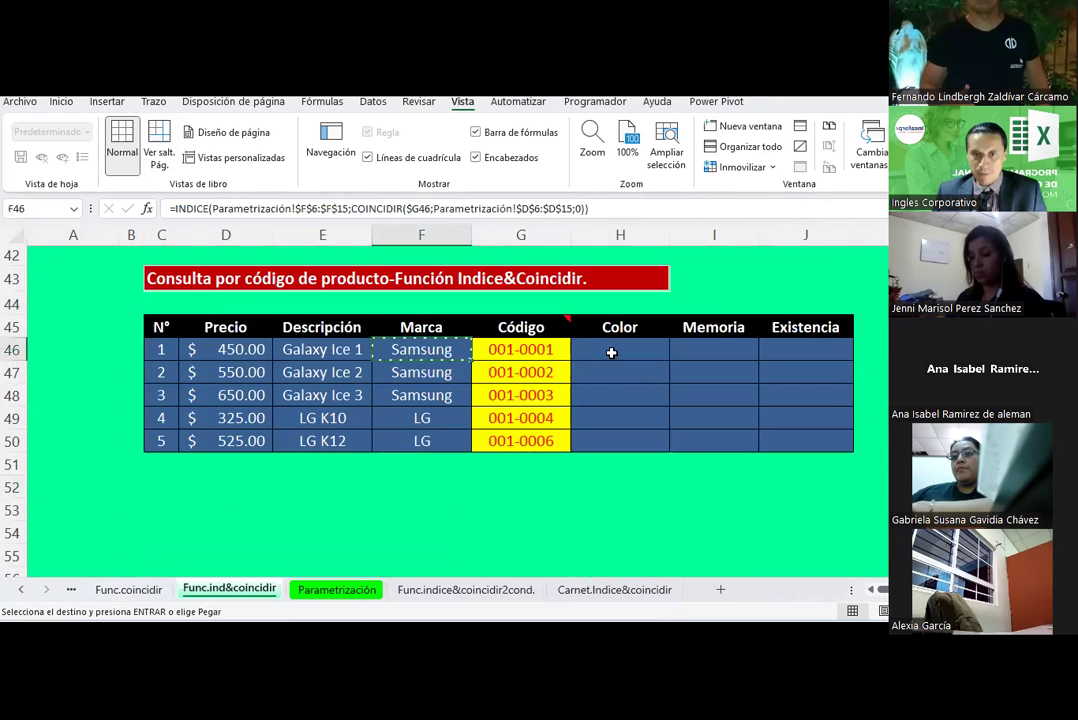
{"action": "left_click_drag", "start_coordinate": [611, 352], "coordinate": [609, 436]}
{"action": "key", "text": "ctrl+v"}
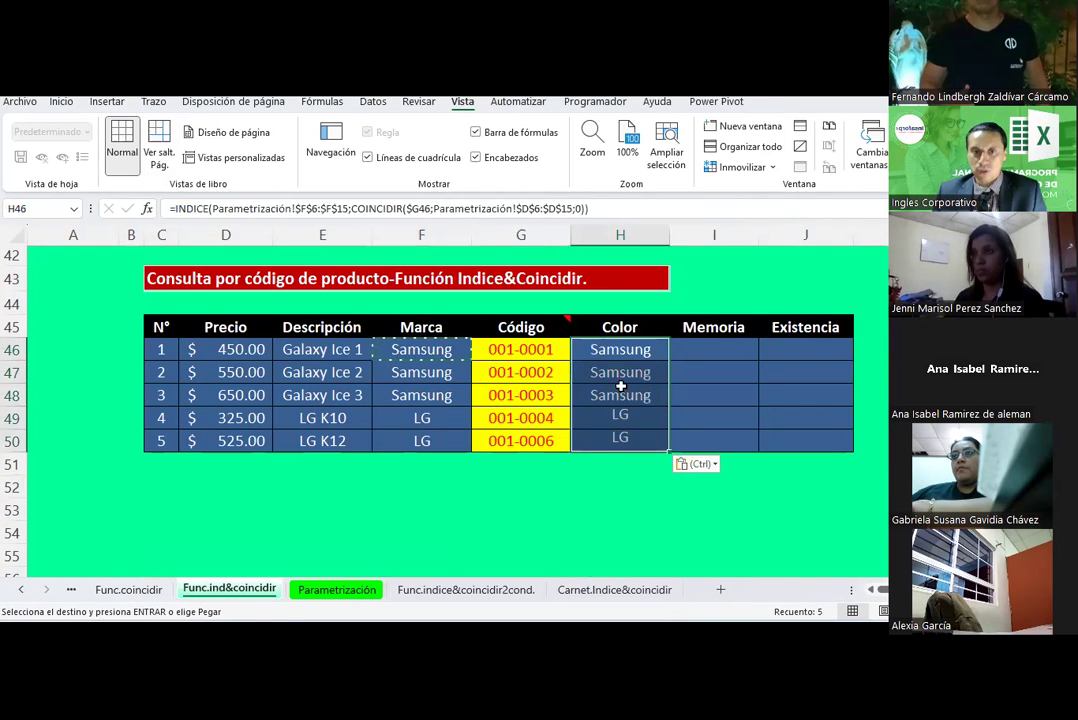
{"action": "left_click", "coordinate": [336, 589]}
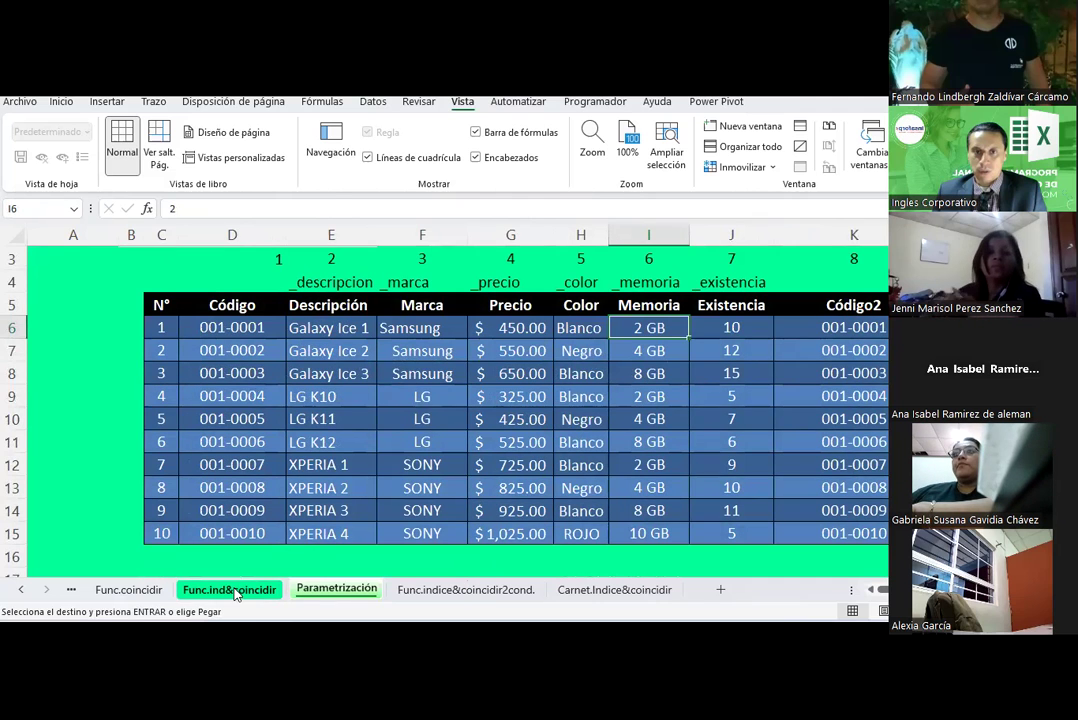
{"action": "left_click", "coordinate": [234, 590]}
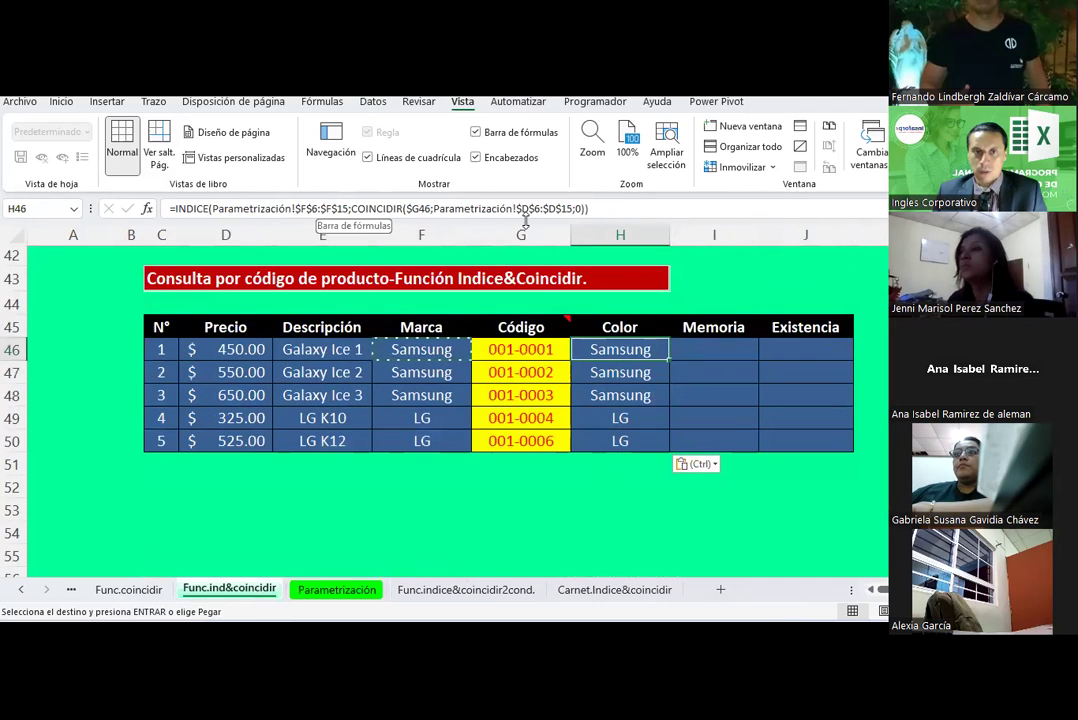
Point H46's lookup at Parametrización!$H$6:$H$15 and fill it down to H50.
{"action": "left_click", "coordinate": [303, 208]}
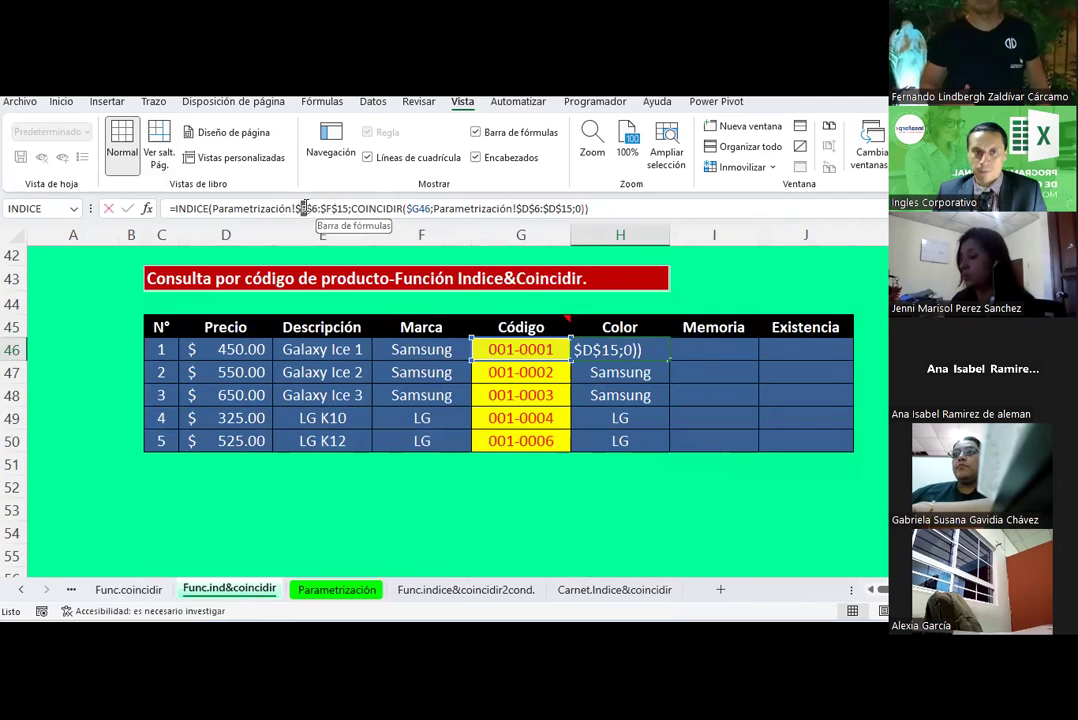
{"action": "key", "text": "Delete"}
{"action": "type", "text": "h"}
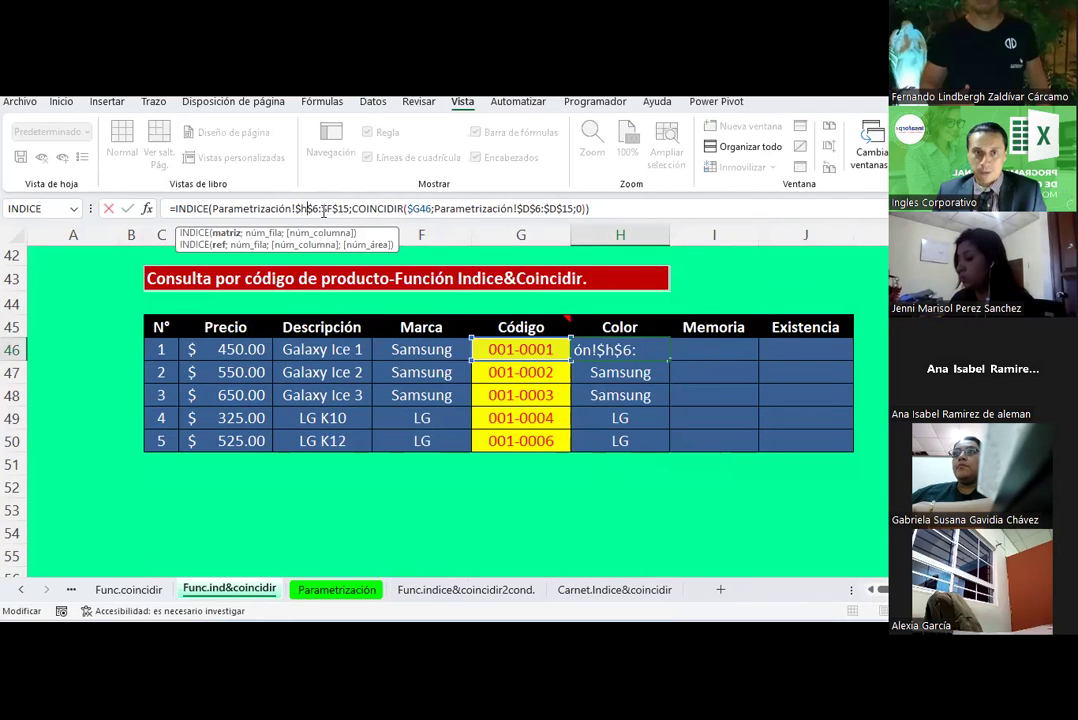
{"action": "type", "text": "h"}
{"action": "key", "text": "Return"}
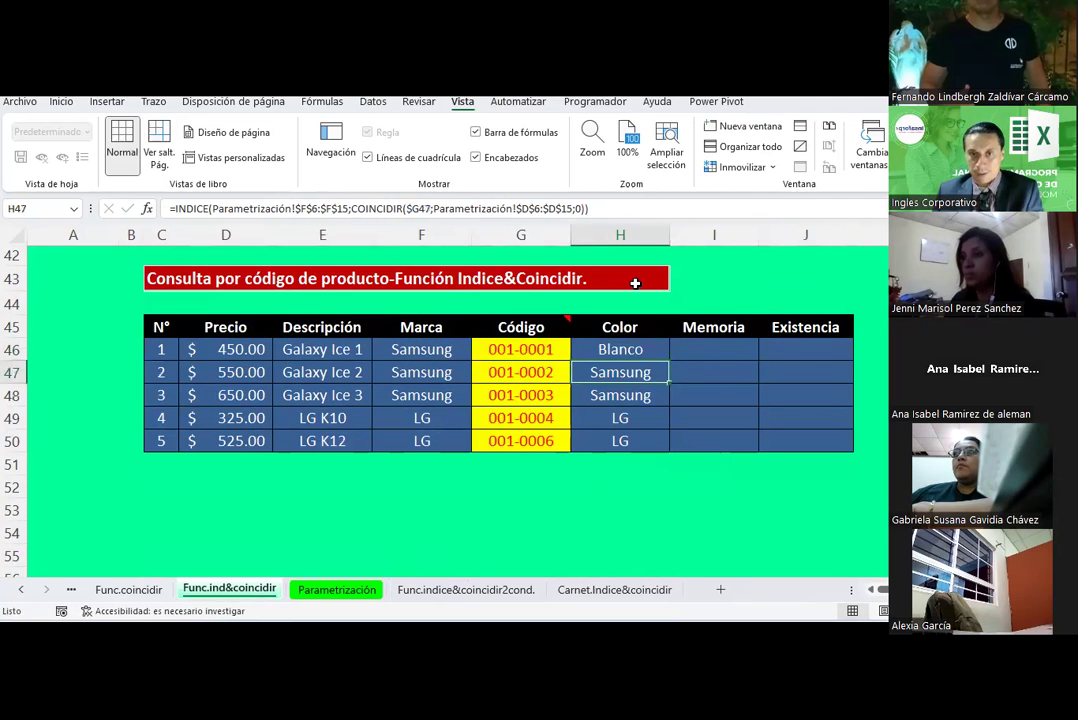
{"action": "left_click", "coordinate": [655, 352]}
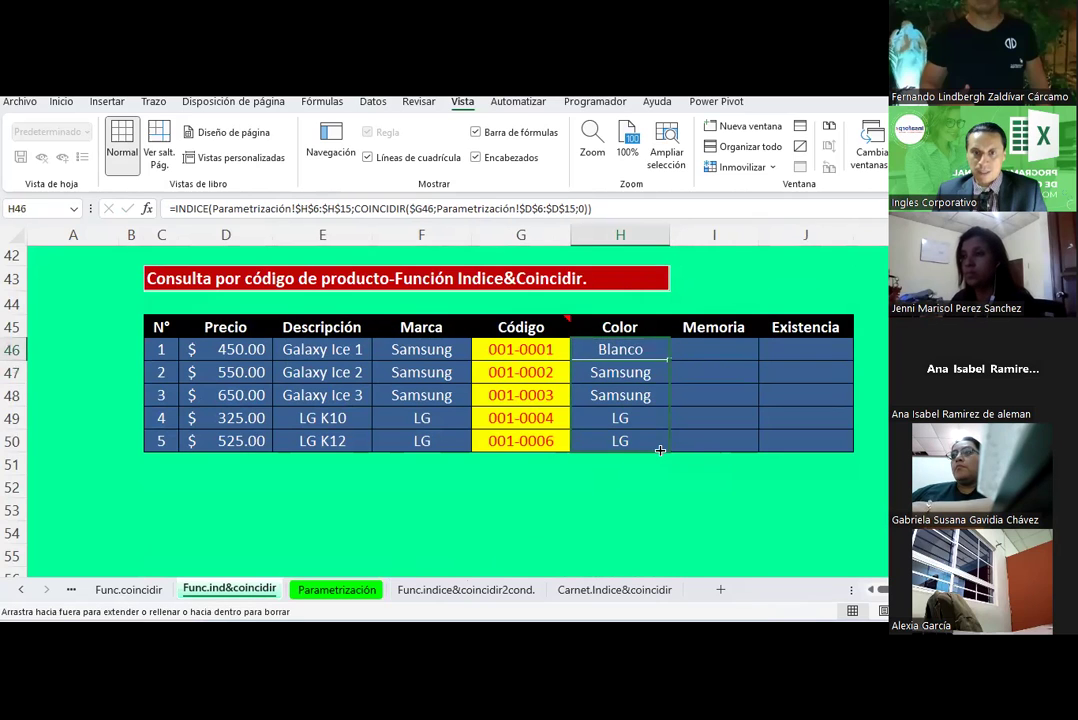
{"action": "left_click_drag", "start_coordinate": [671, 360], "coordinate": [665, 446]}
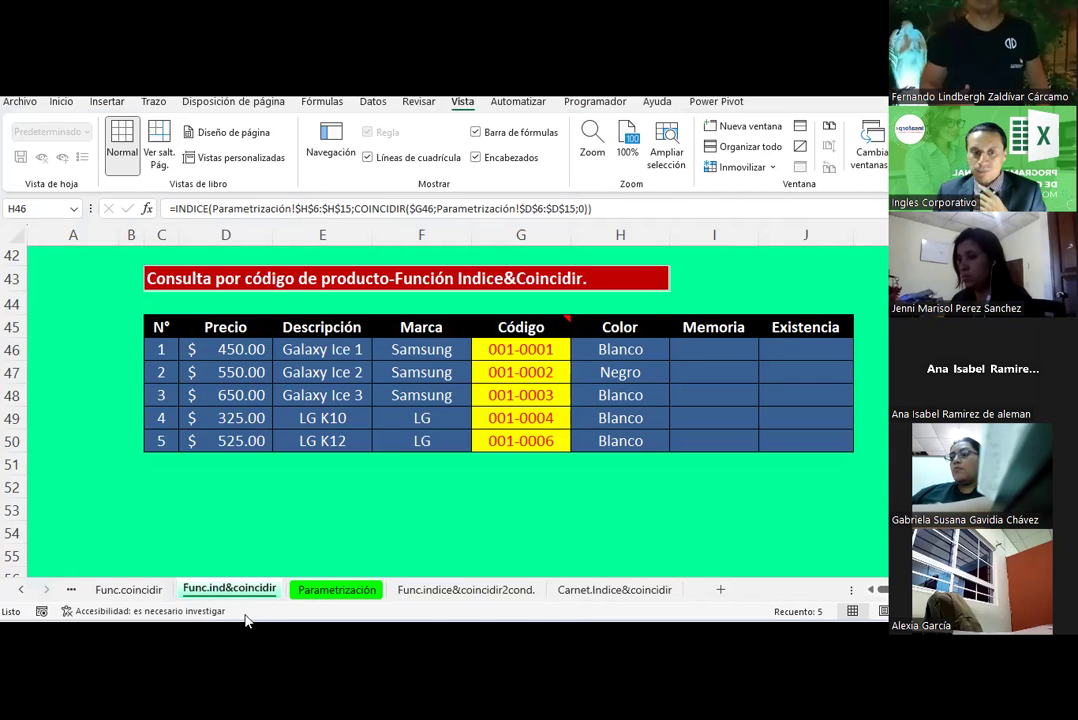
Move the Carnet.Indice&coincidir sheet ahead of the 2cond sheet.
{"action": "left_click", "coordinate": [580, 590]}
{"action": "left_click_drag", "start_coordinate": [603, 592], "coordinate": [395, 603]}
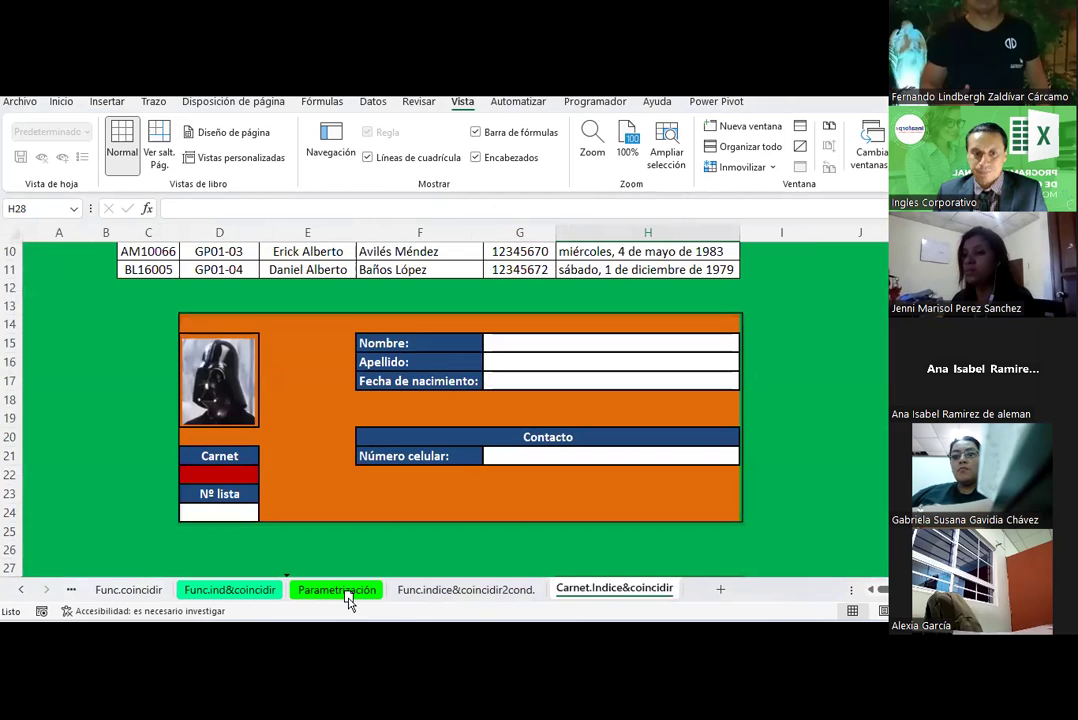
{"action": "scroll", "coordinate": [568, 510], "scroll_direction": "up", "scroll_amount": 3}
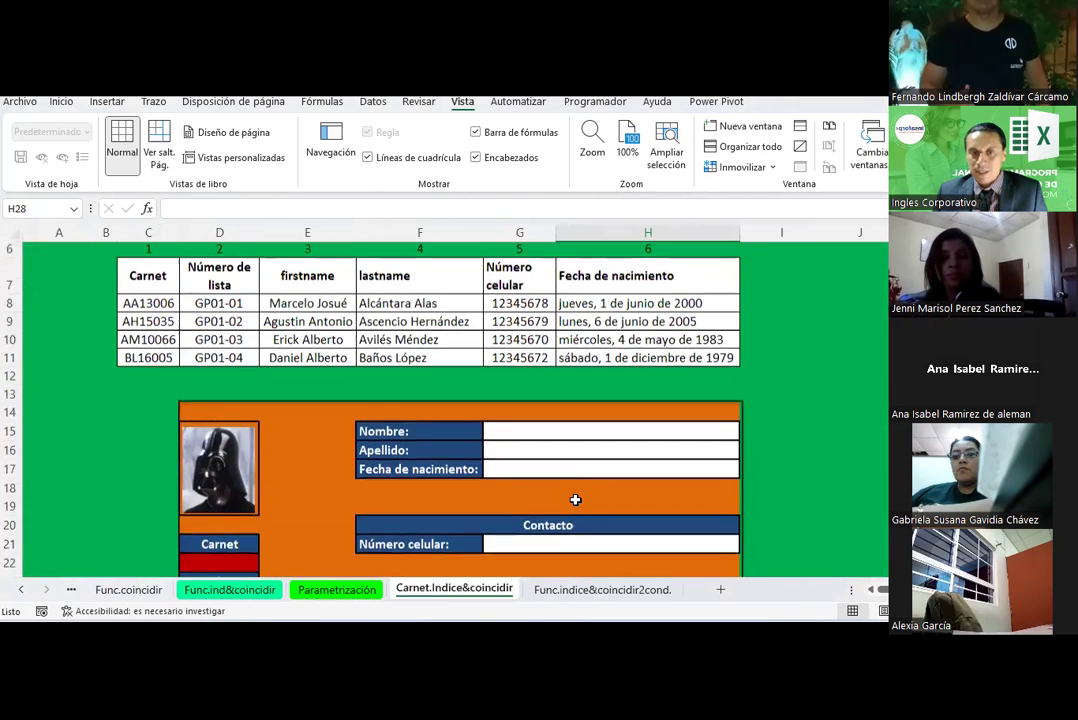
{"action": "scroll", "coordinate": [575, 500], "scroll_direction": "down", "scroll_amount": 2}
{"action": "scroll", "coordinate": [575, 500], "scroll_direction": "down", "scroll_amount": 1}
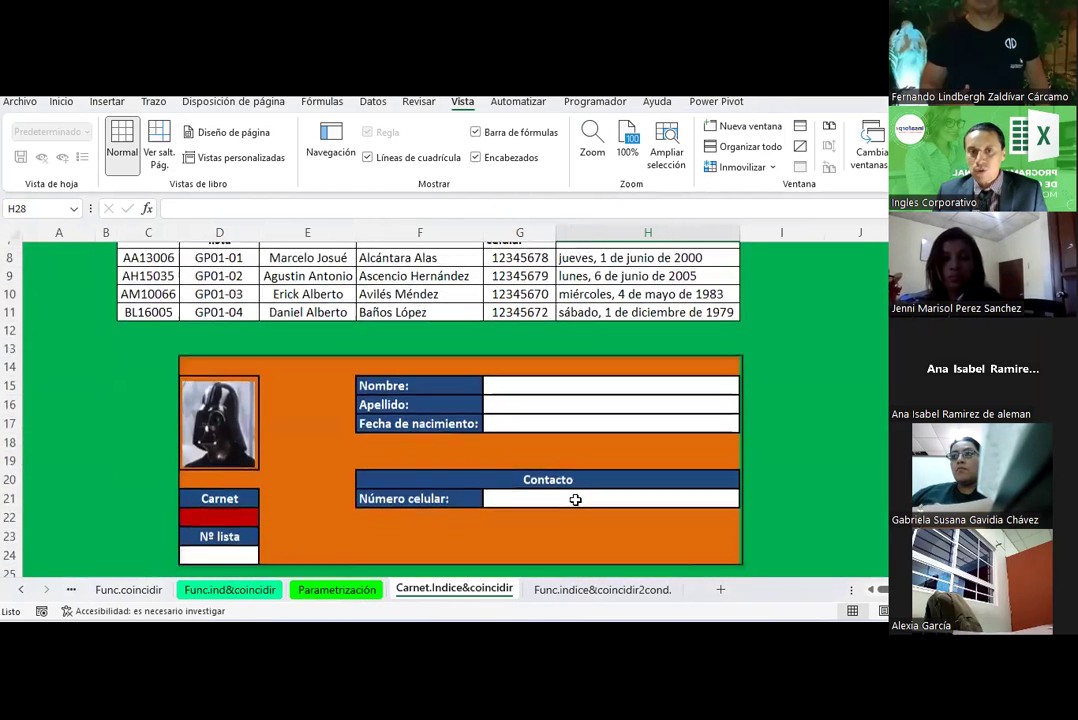
Review the Carnet card's Nombre, Apellido, Fecha de nacimiento and Número celular fields.
{"action": "left_click", "coordinate": [509, 388]}
{"action": "left_click", "coordinate": [539, 500]}
{"action": "left_click", "coordinate": [510, 423]}
{"action": "left_click", "coordinate": [506, 385]}
{"action": "left_click", "coordinate": [498, 419]}
{"action": "left_click", "coordinate": [496, 400]}
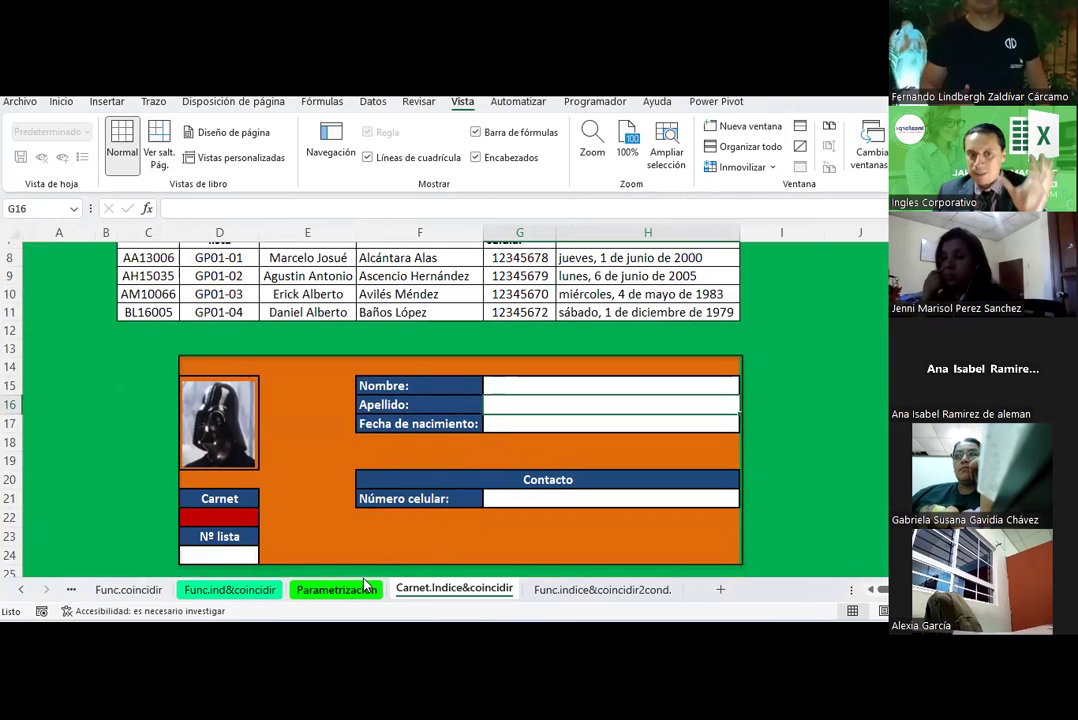
{"action": "left_click", "coordinate": [214, 516]}
{"action": "scroll", "coordinate": [214, 515], "scroll_direction": "down", "scroll_amount": 1}
{"action": "scroll", "coordinate": [214, 516], "scroll_direction": "down", "scroll_amount": 1}
{"action": "scroll", "coordinate": [213, 471], "scroll_direction": "up", "scroll_amount": 2}
{"action": "scroll", "coordinate": [211, 471], "scroll_direction": "down", "scroll_amount": 2}
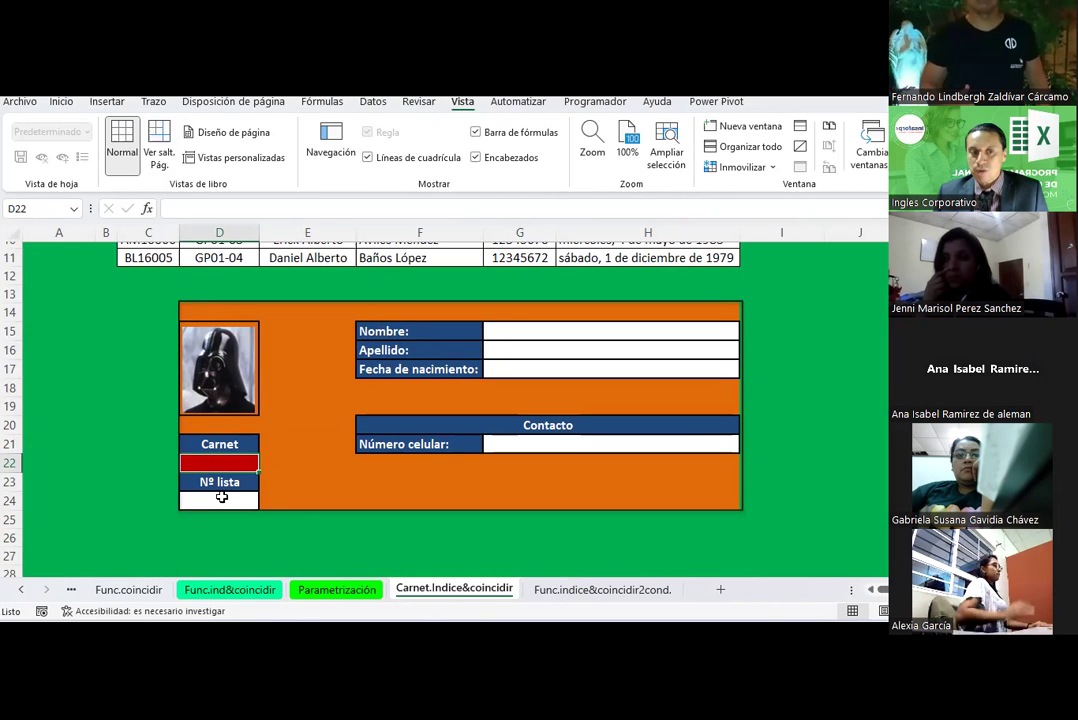
{"action": "left_click", "coordinate": [551, 337]}
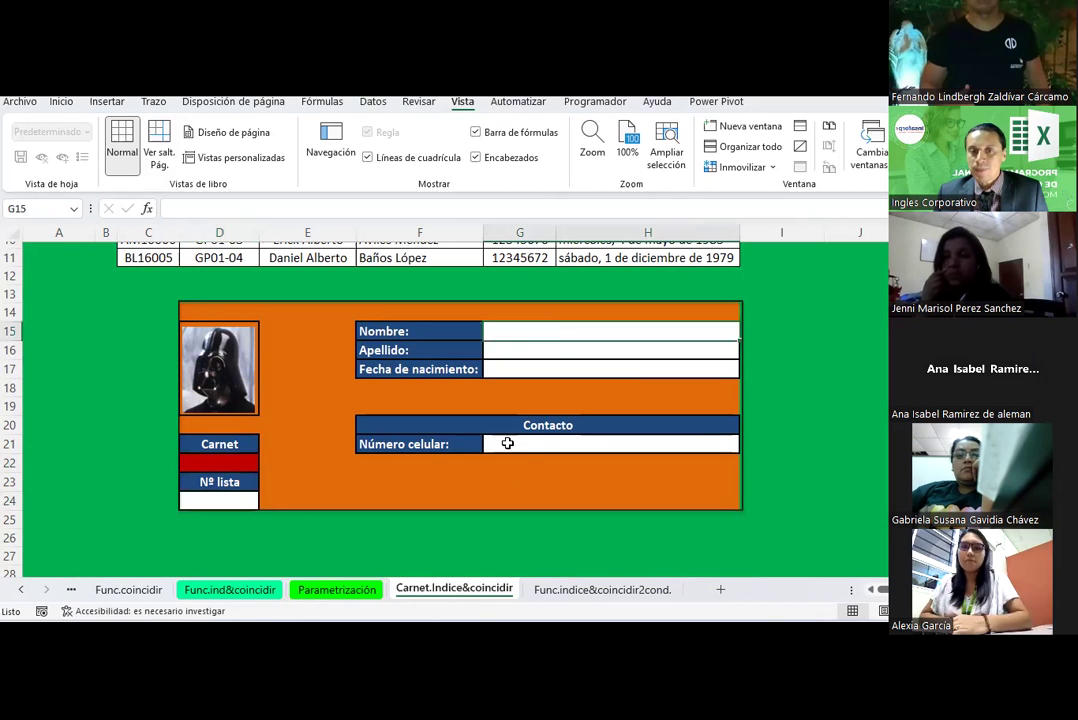
Move through the sheets to Func.indice&coincidir2cond.
{"action": "left_click", "coordinate": [247, 591]}
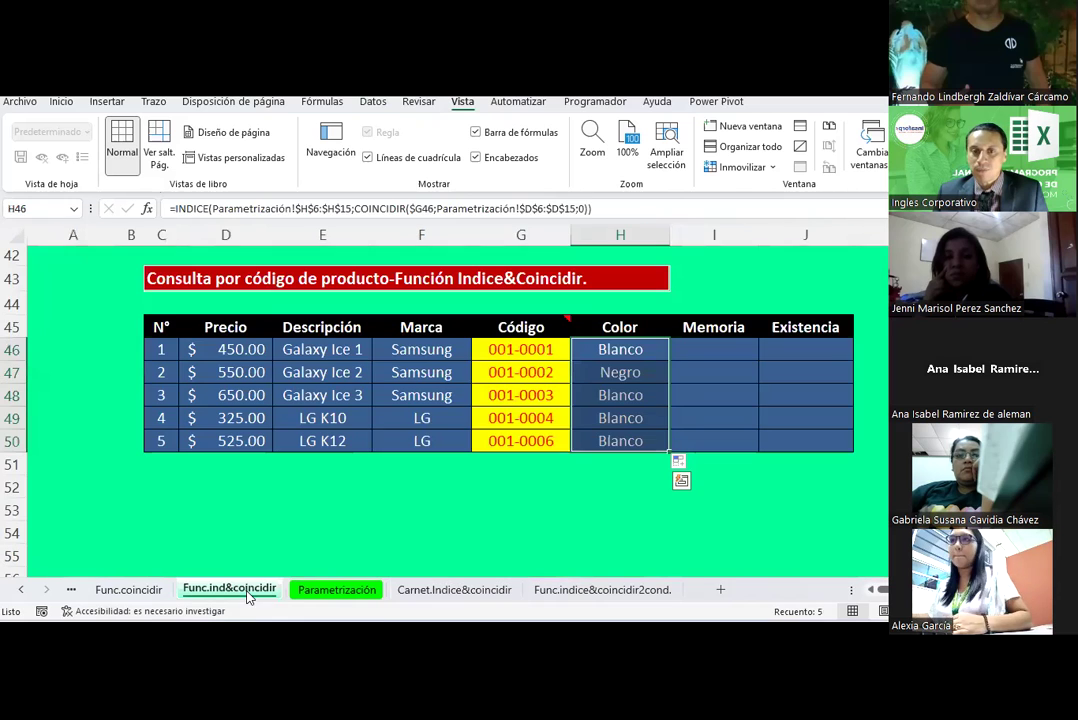
{"action": "left_click", "coordinate": [606, 527]}
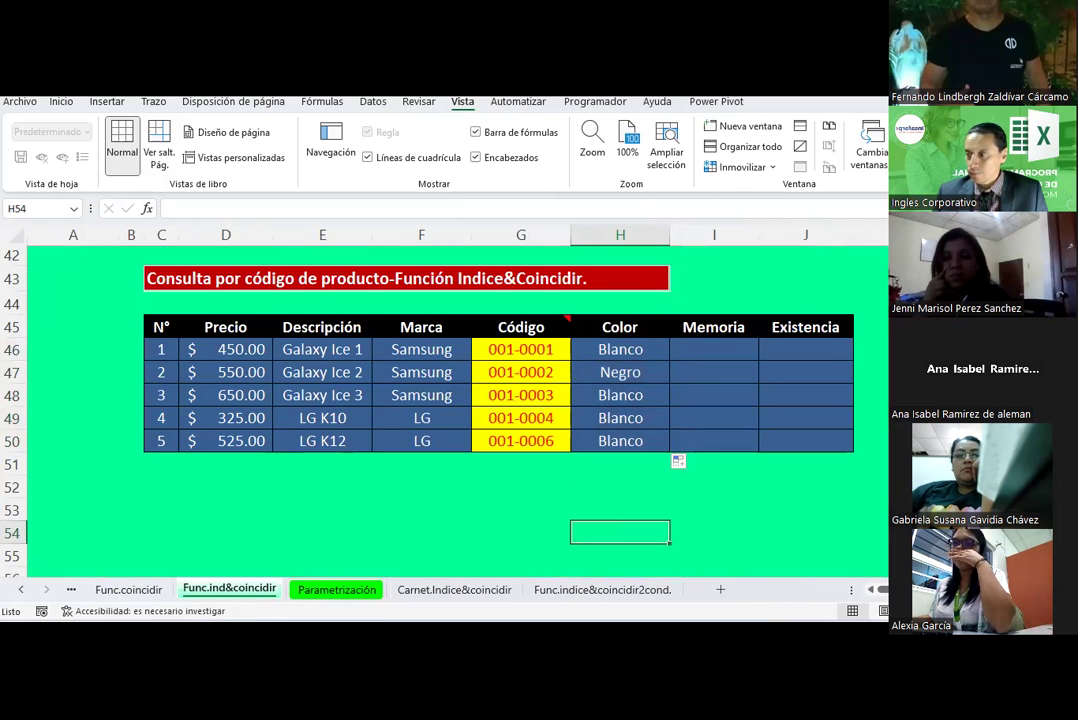
{"action": "left_click", "coordinate": [460, 589]}
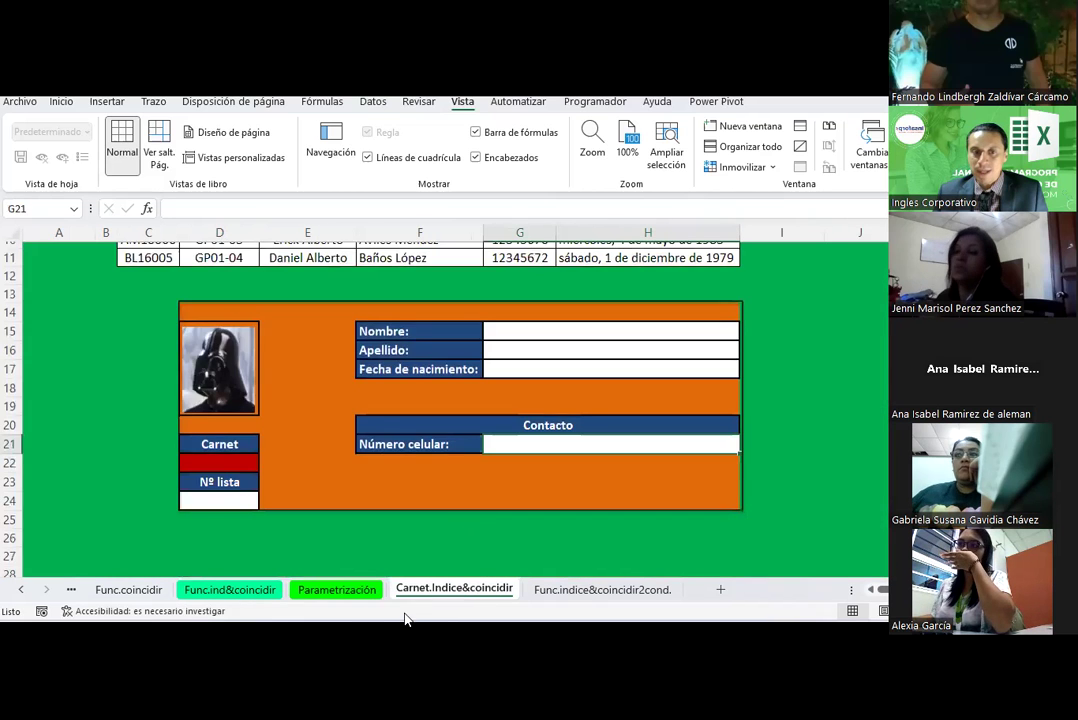
{"action": "left_click", "coordinate": [589, 588]}
{"action": "scroll", "coordinate": [599, 389], "scroll_direction": "down", "scroll_amount": 2}
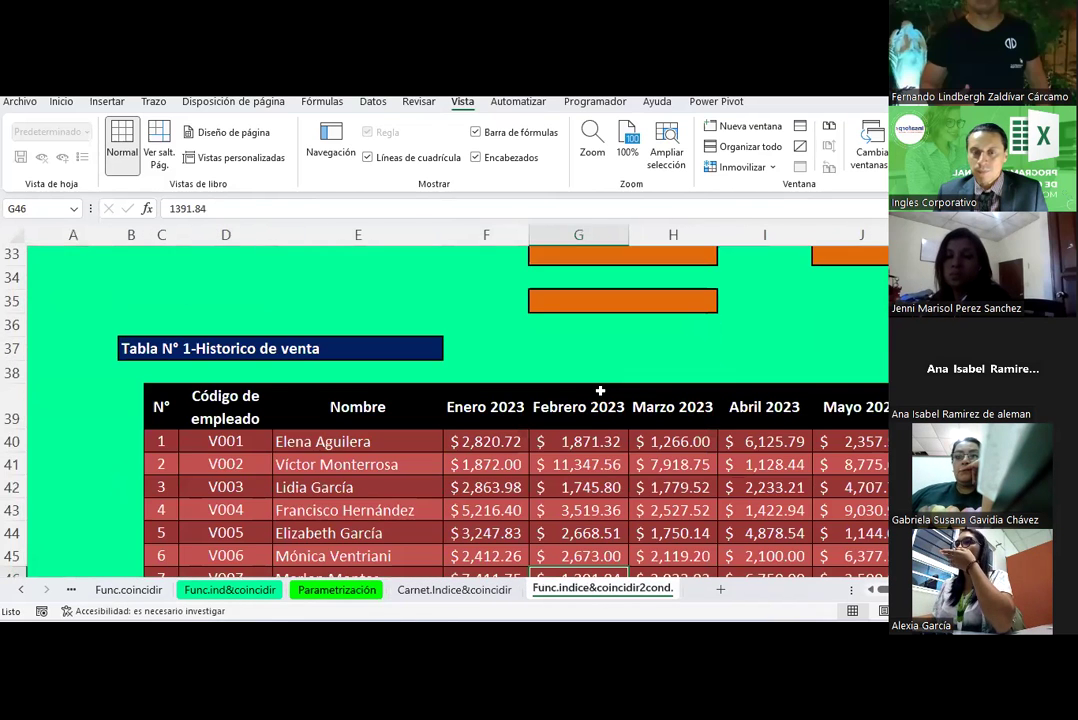
{"action": "scroll", "coordinate": [600, 390], "scroll_direction": "up", "scroll_amount": 1}
{"action": "left_click", "coordinate": [606, 318]}
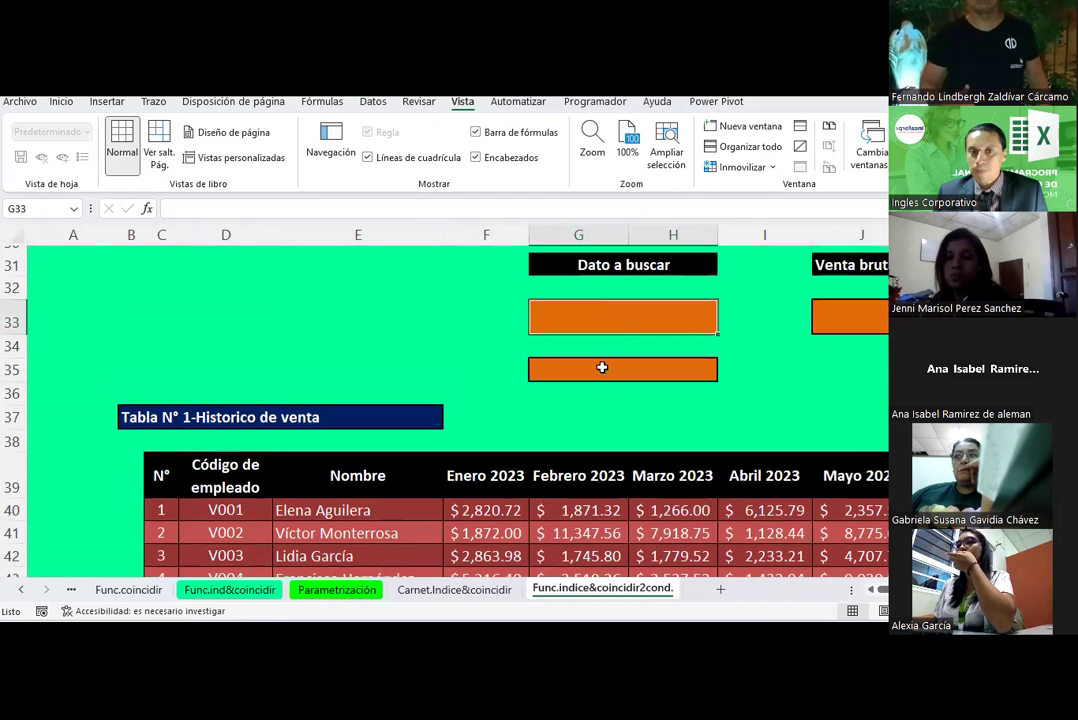
{"action": "left_click", "coordinate": [875, 318]}
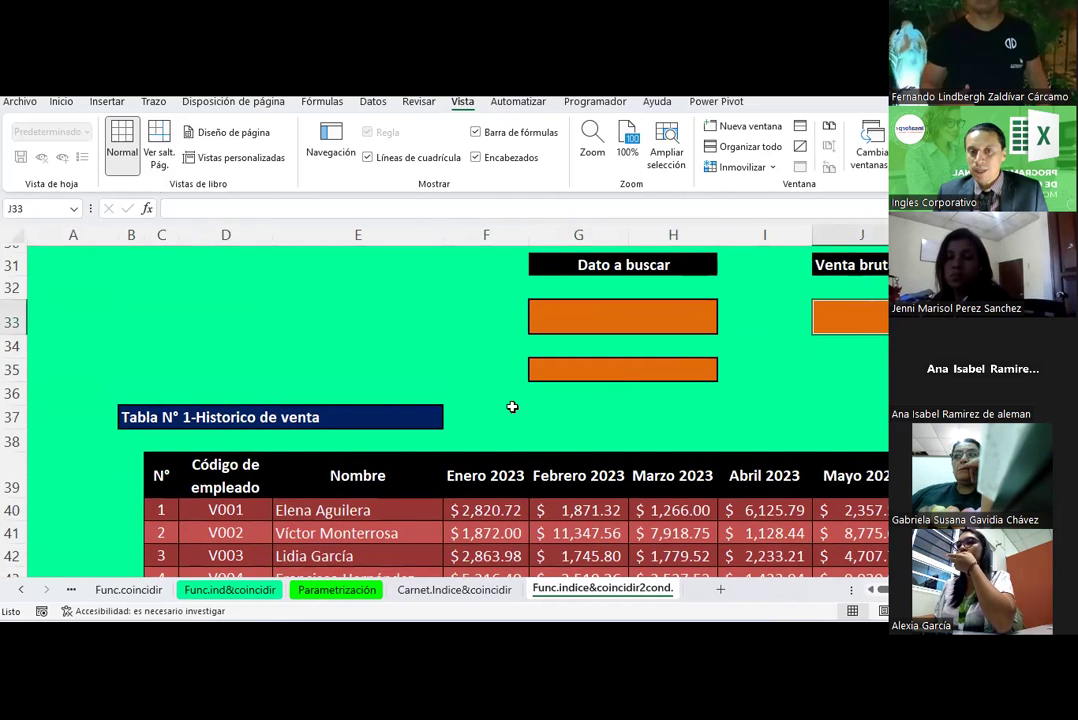
{"action": "scroll", "coordinate": [500, 410], "scroll_direction": "down", "scroll_amount": 1}
{"action": "scroll", "coordinate": [400, 390], "scroll_direction": "down", "scroll_amount": 1}
{"action": "left_click", "coordinate": [313, 373]}
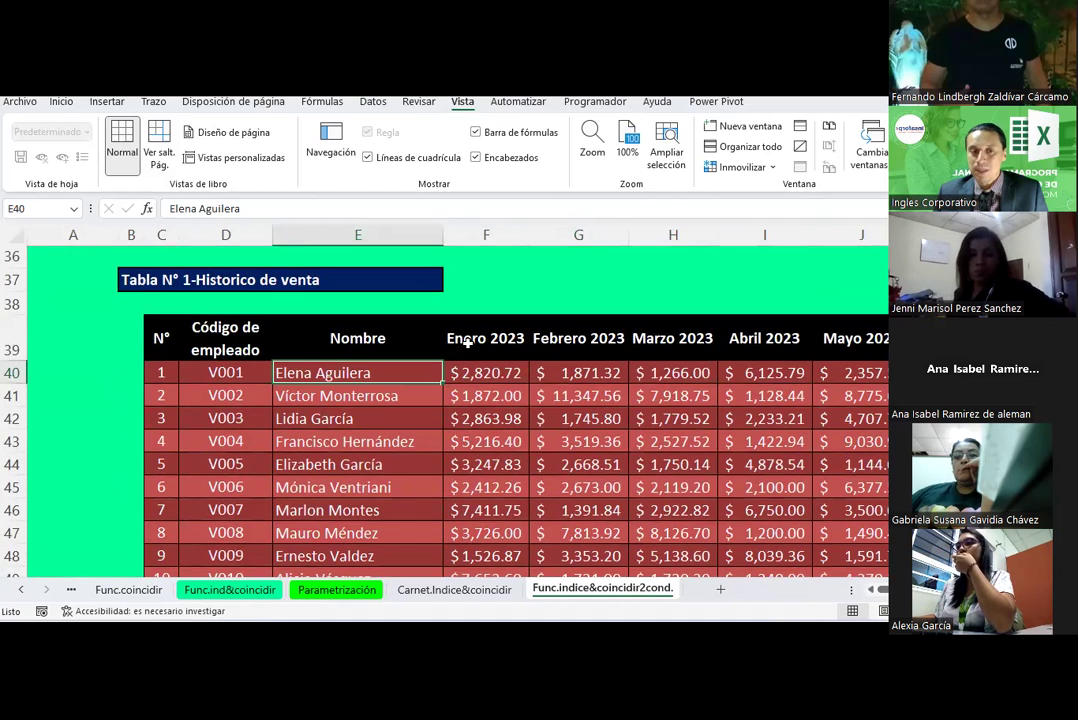
{"action": "left_click", "coordinate": [493, 345]}
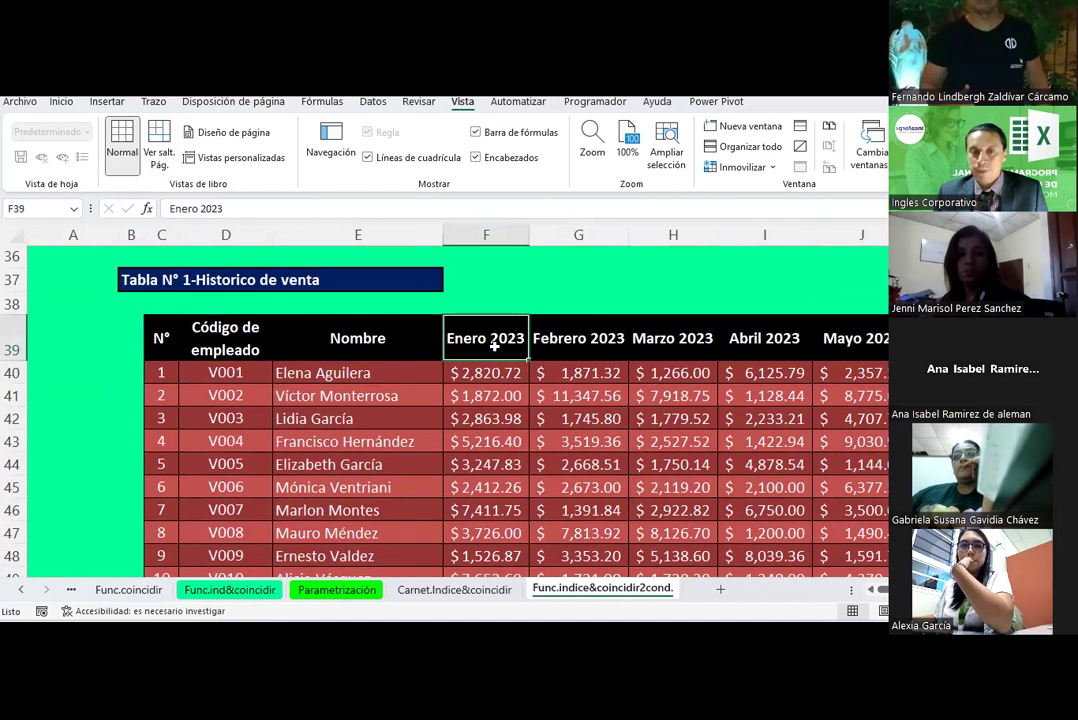
{"action": "scroll", "coordinate": [515, 345], "scroll_direction": "up", "scroll_amount": 2}
{"action": "left_click", "coordinate": [884, 310]}
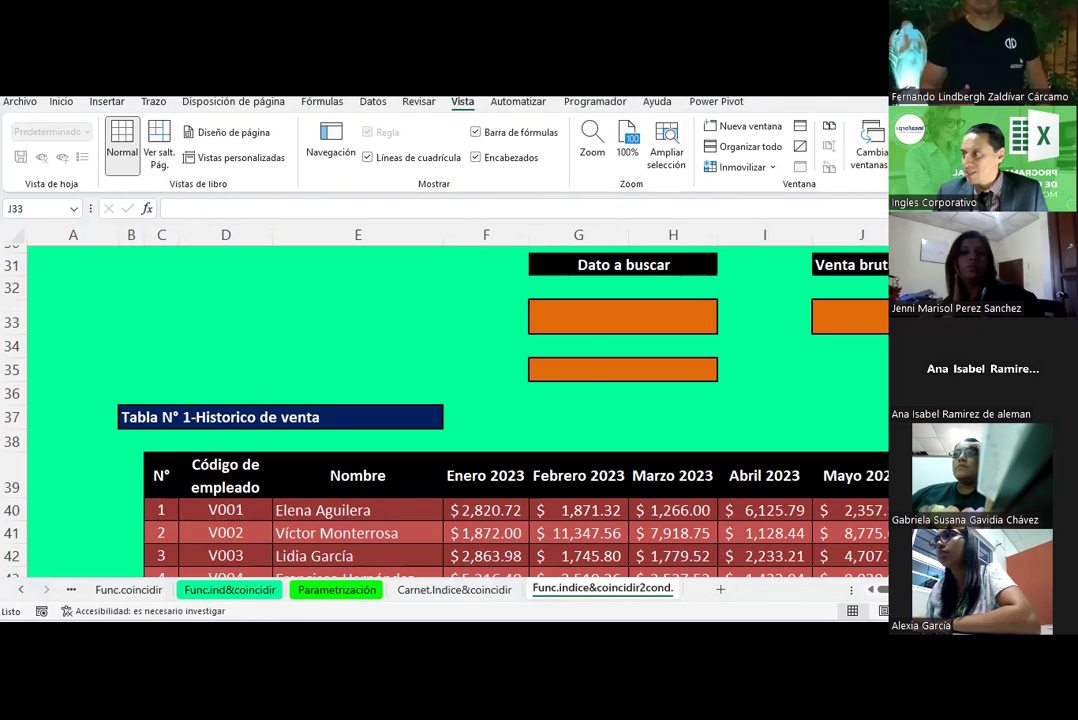
On Parametrización, select the Marca and Precio cells F6:G15 to see their sum.
{"action": "left_click", "coordinate": [345, 589]}
{"action": "left_click", "coordinate": [425, 327]}
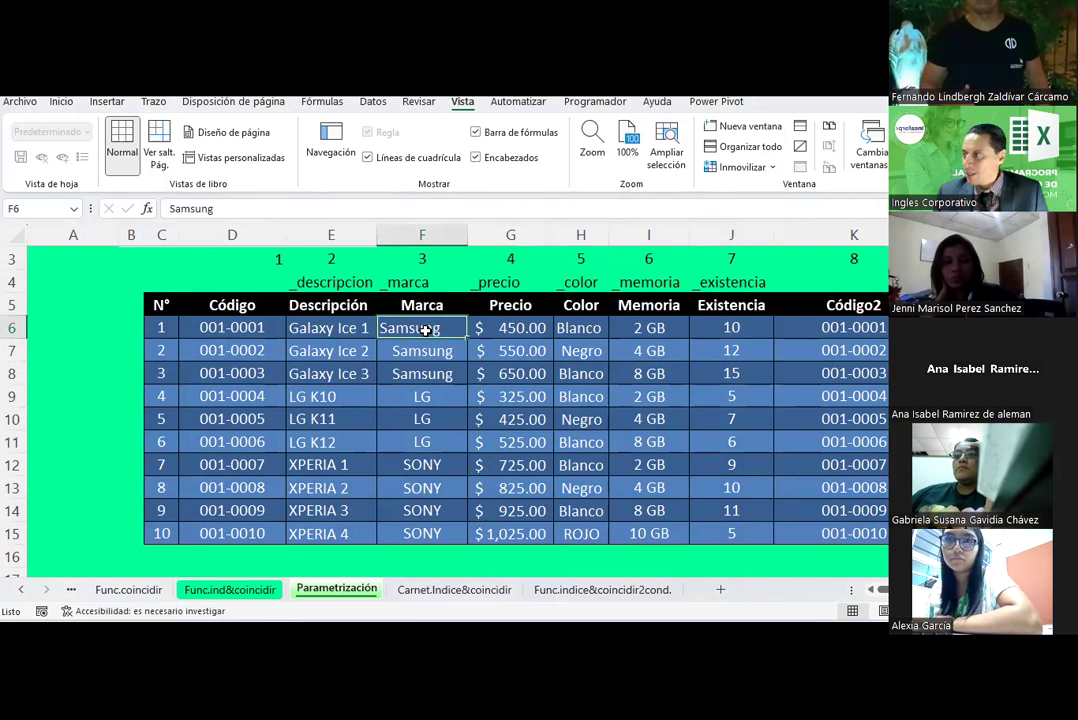
{"action": "left_click_drag", "start_coordinate": [425, 329], "coordinate": [532, 532]}
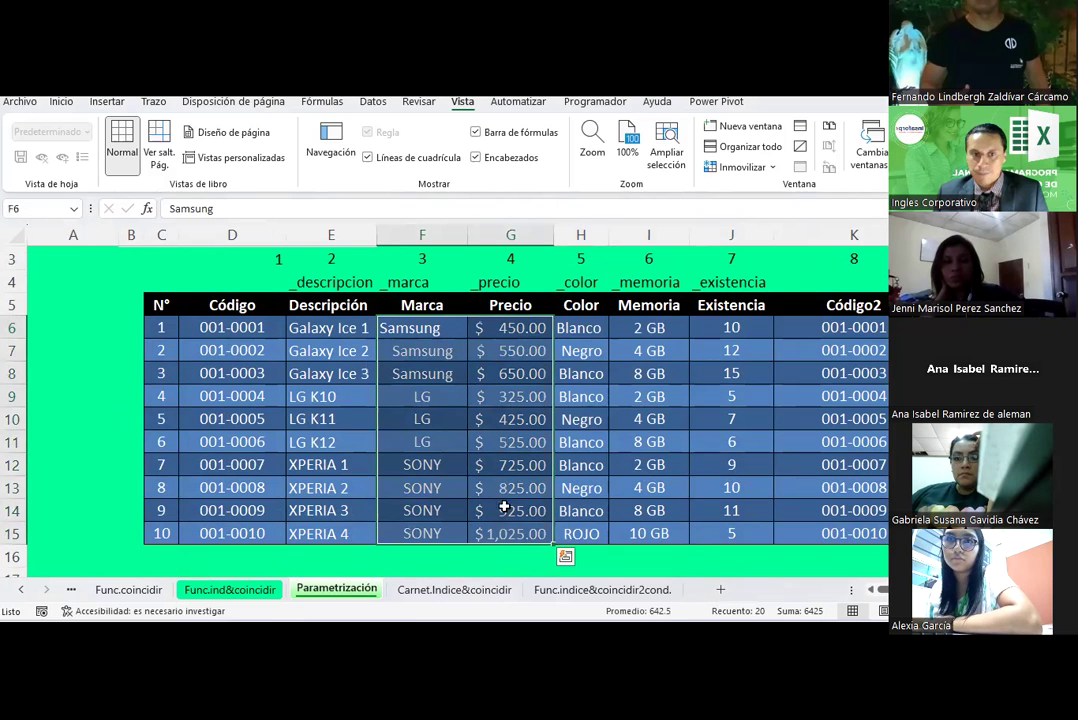
{"action": "left_click", "coordinate": [435, 544]}
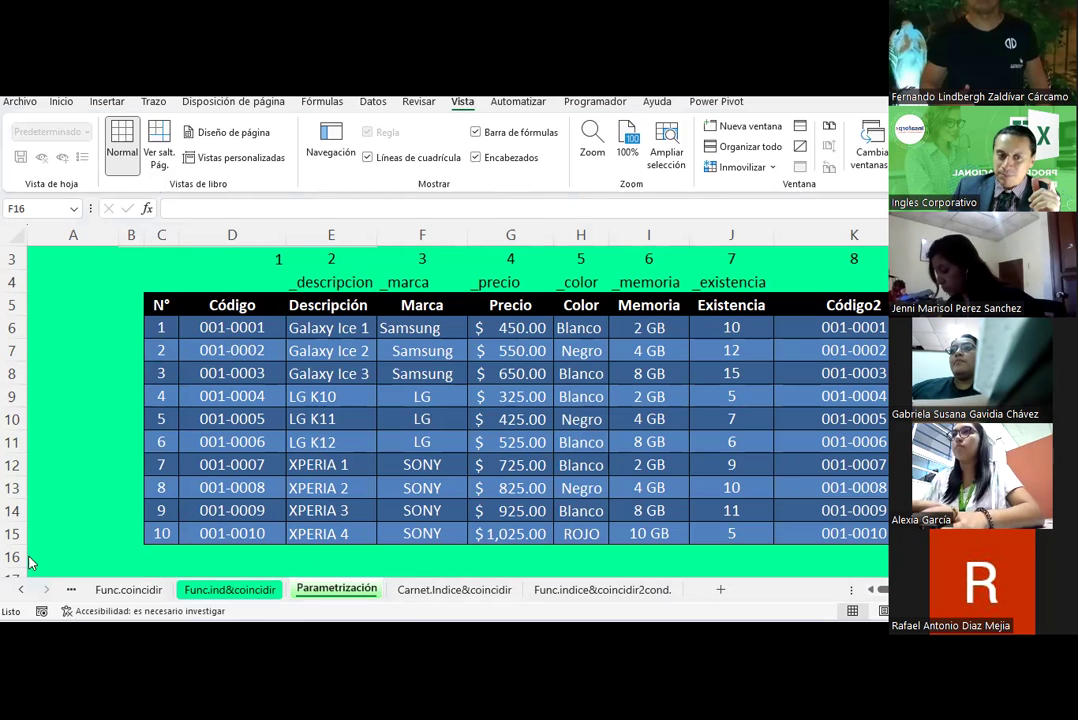
Go back to the Func.ind&coincidir sheet and scroll up to the Buscar V table.
{"action": "left_click", "coordinate": [236, 590]}
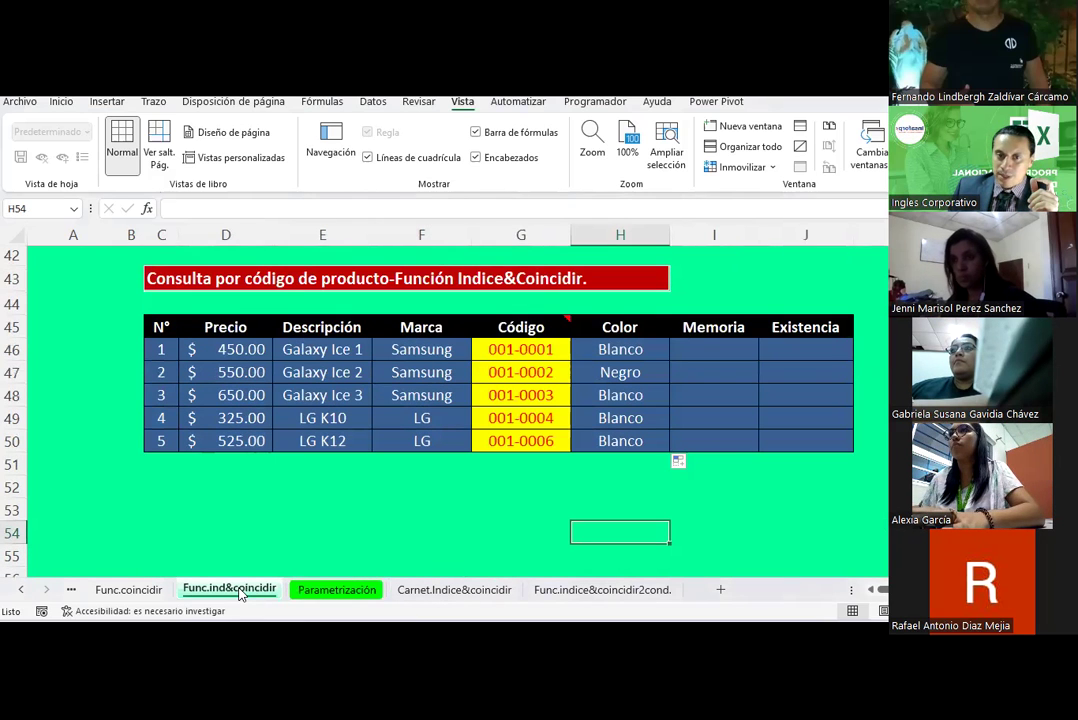
{"action": "left_click", "coordinate": [145, 592]}
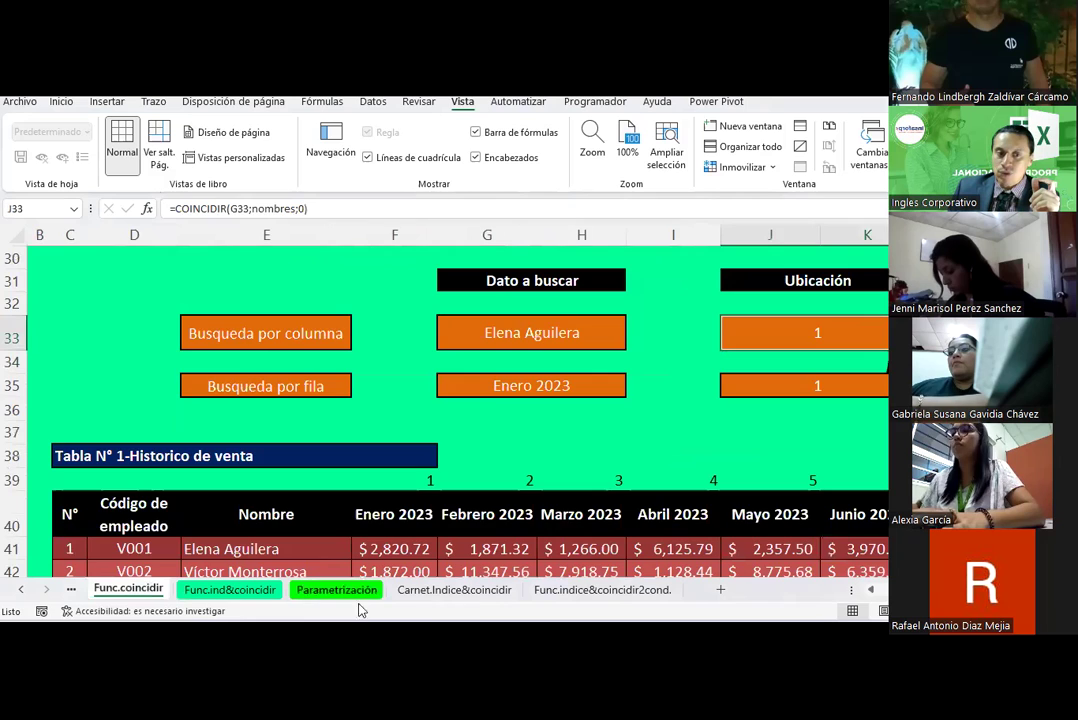
{"action": "left_click", "coordinate": [420, 590]}
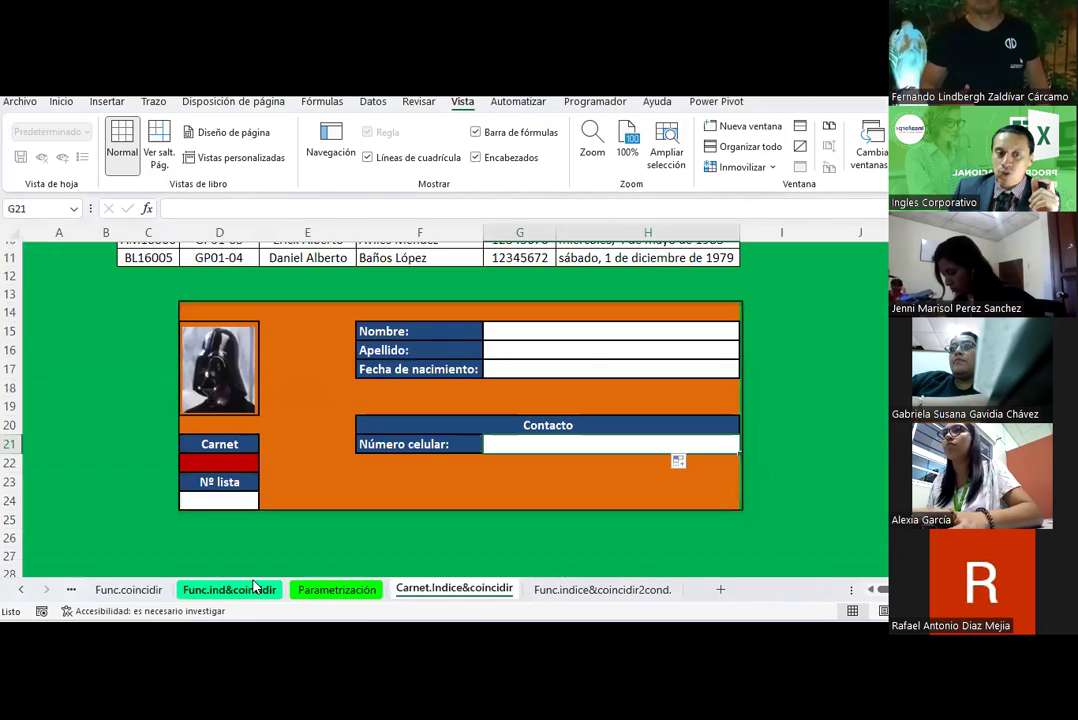
{"action": "left_click", "coordinate": [245, 590]}
{"action": "scroll", "coordinate": [591, 320], "scroll_direction": "up", "scroll_amount": 1}
{"action": "scroll", "coordinate": [591, 320], "scroll_direction": "up", "scroll_amount": 2}
{"action": "scroll", "coordinate": [591, 320], "scroll_direction": "up", "scroll_amount": 1}
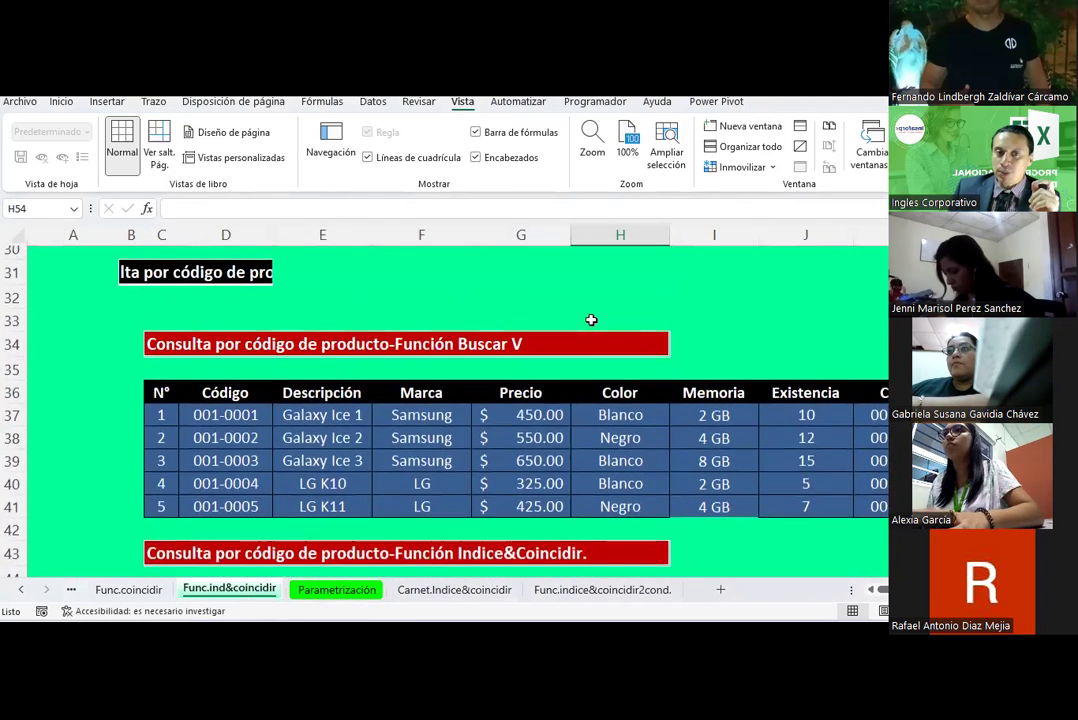
{"action": "scroll", "coordinate": [591, 320], "scroll_direction": "down", "scroll_amount": 1}
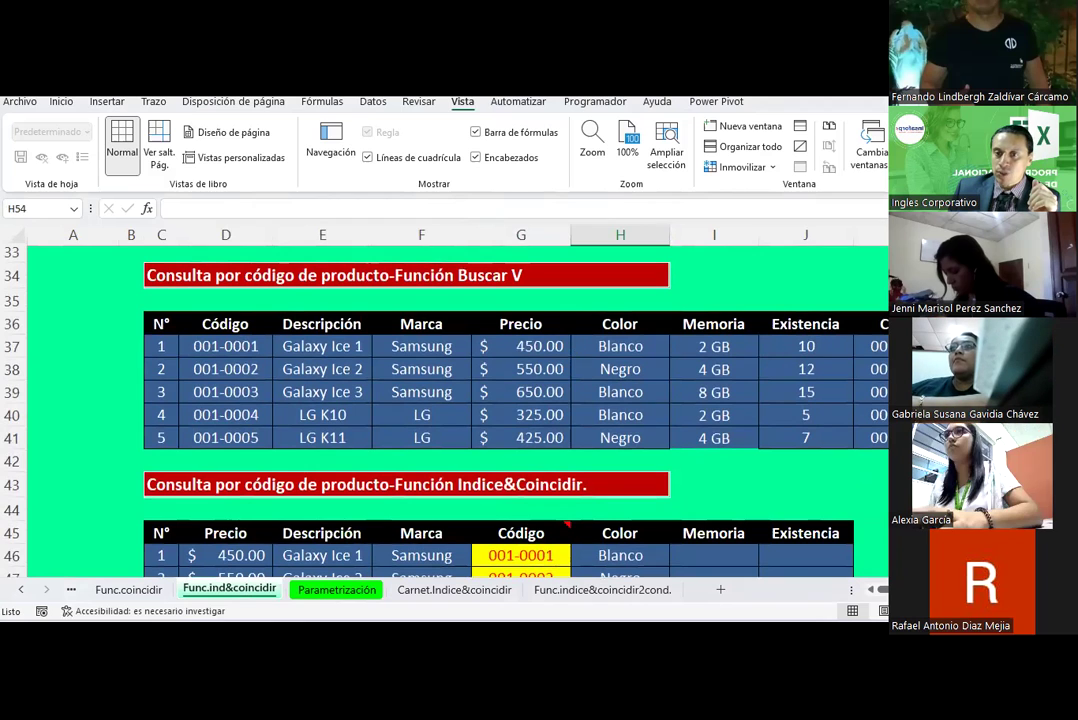
Select the Buscar V table's codes 001-0001 through 001-0005.
{"action": "left_click", "coordinate": [873, 346]}
{"action": "left_click", "coordinate": [873, 369]}
{"action": "left_click", "coordinate": [873, 346]}
{"action": "left_click", "coordinate": [873, 392]}
{"action": "left_click", "coordinate": [873, 438]}
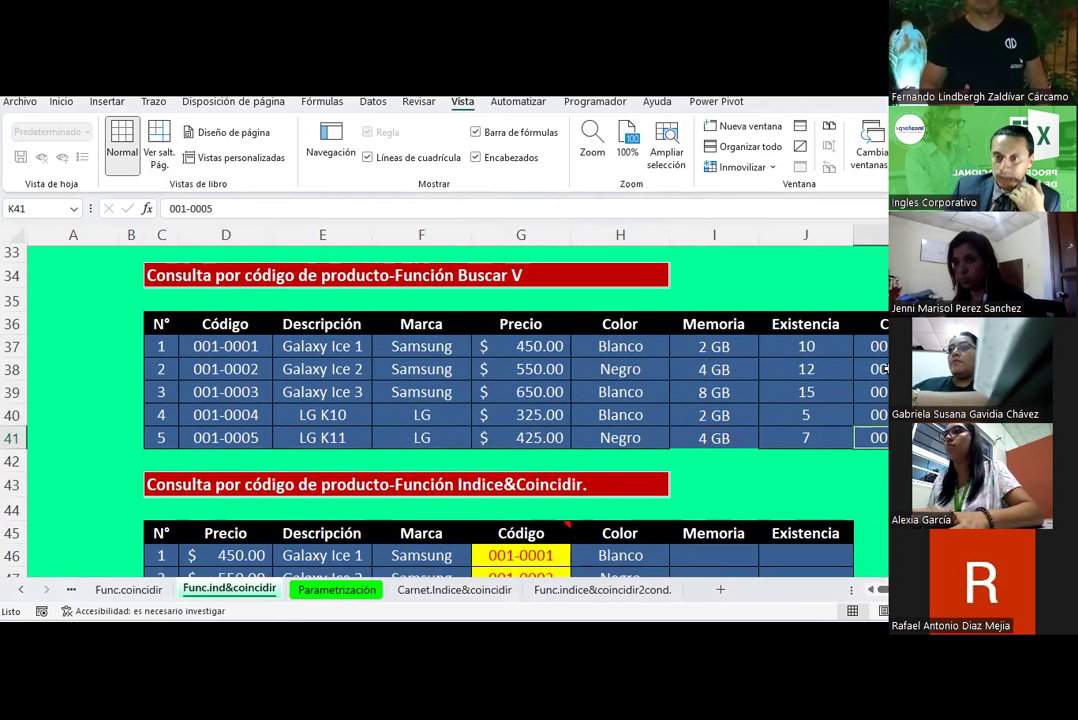
{"action": "scroll", "coordinate": [885, 369], "scroll_direction": "down", "scroll_amount": 2}
{"action": "scroll", "coordinate": [878, 340], "scroll_direction": "down", "scroll_amount": 1}
{"action": "scroll", "coordinate": [871, 313], "scroll_direction": "up", "scroll_amount": 1}
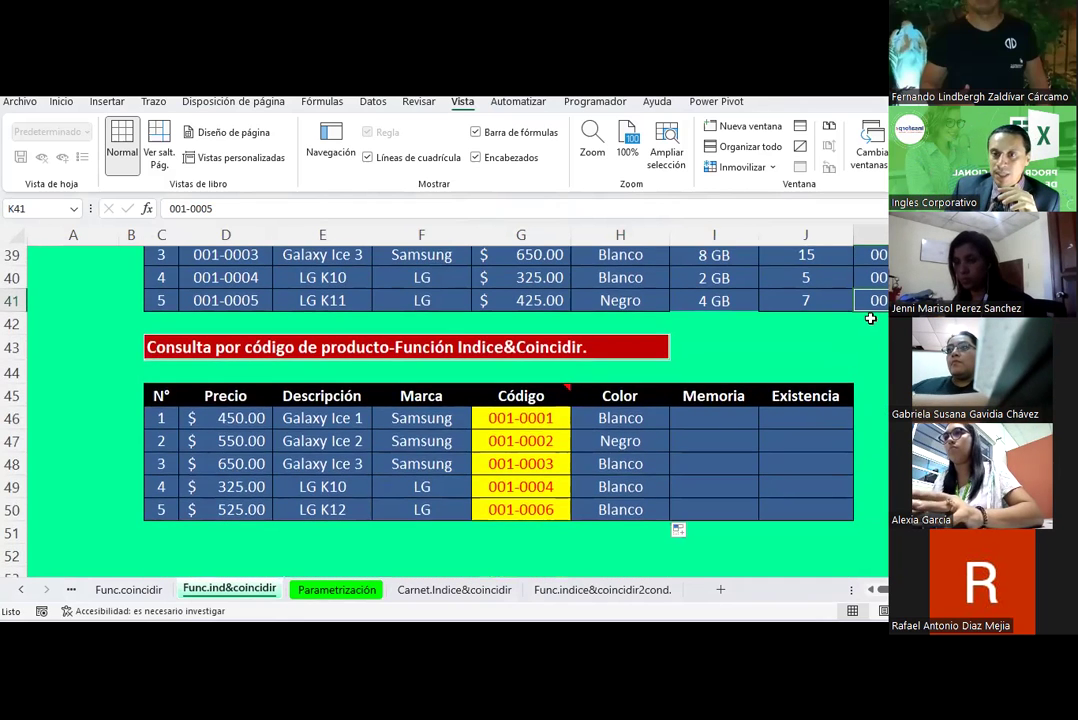
{"action": "left_click", "coordinate": [802, 437]}
{"action": "left_click", "coordinate": [805, 277]}
{"action": "scroll", "coordinate": [298, 285], "scroll_direction": "up", "scroll_amount": 1}
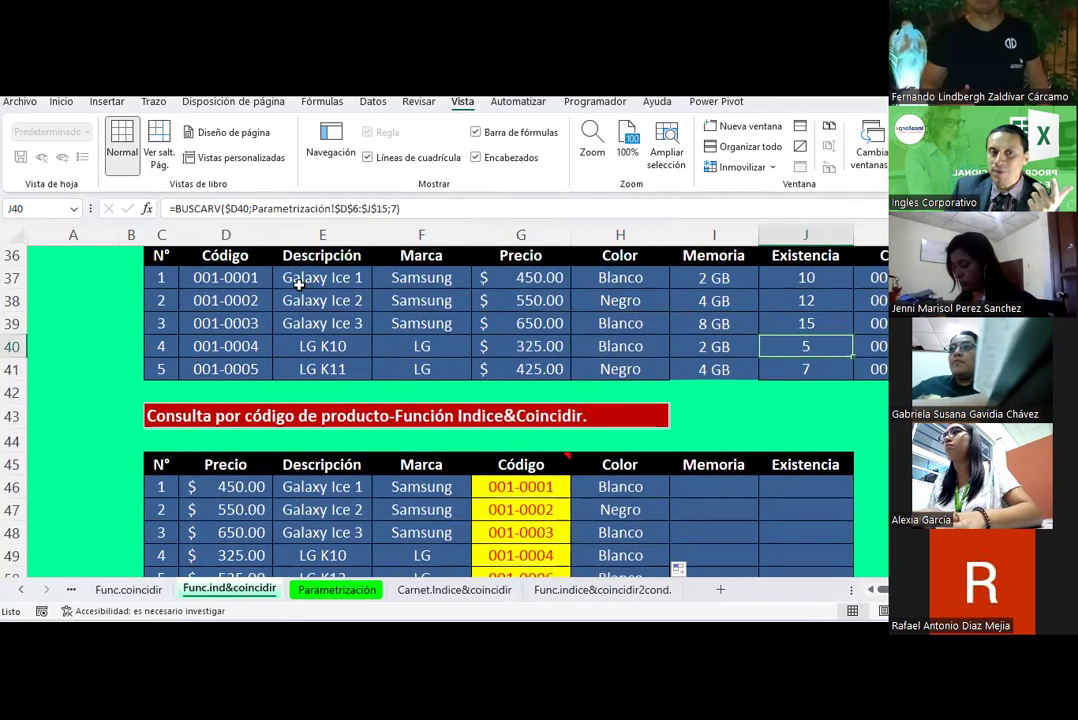
{"action": "scroll", "coordinate": [298, 285], "scroll_direction": "down", "scroll_amount": 1}
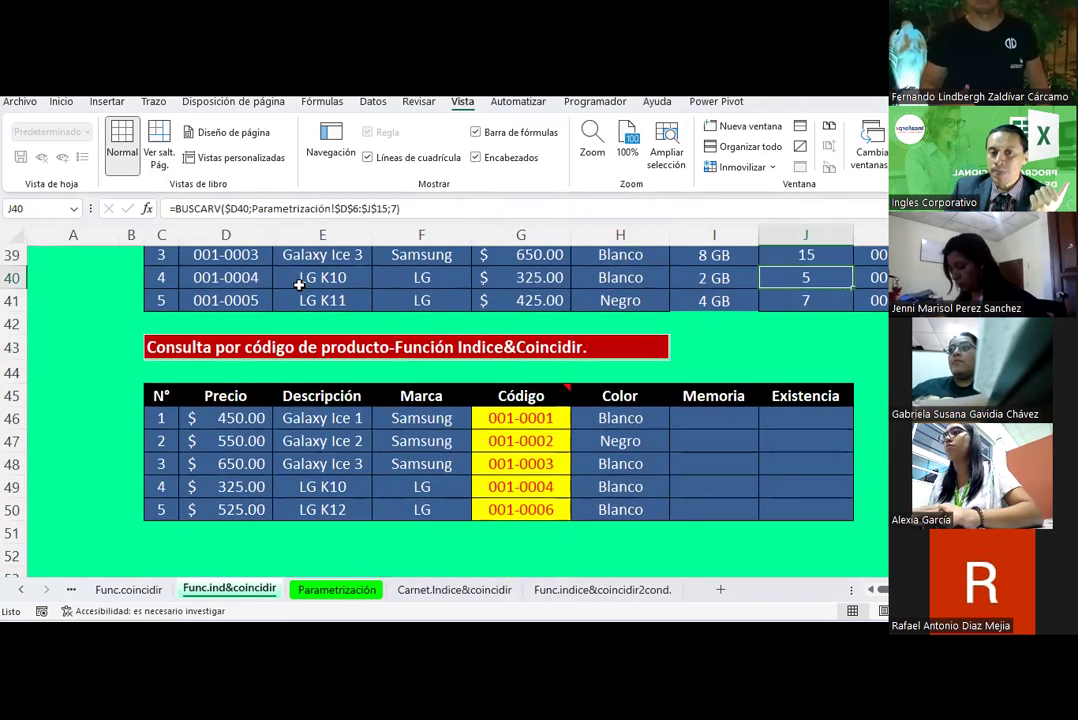
{"action": "left_click", "coordinate": [493, 419]}
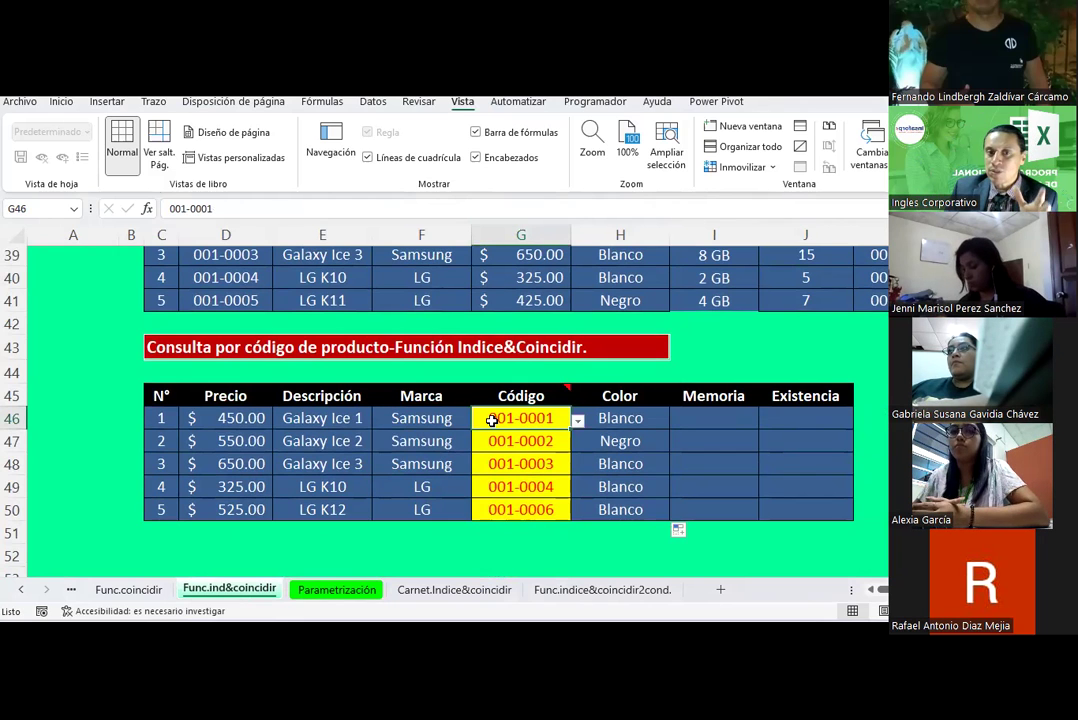
{"action": "left_click", "coordinate": [456, 590]}
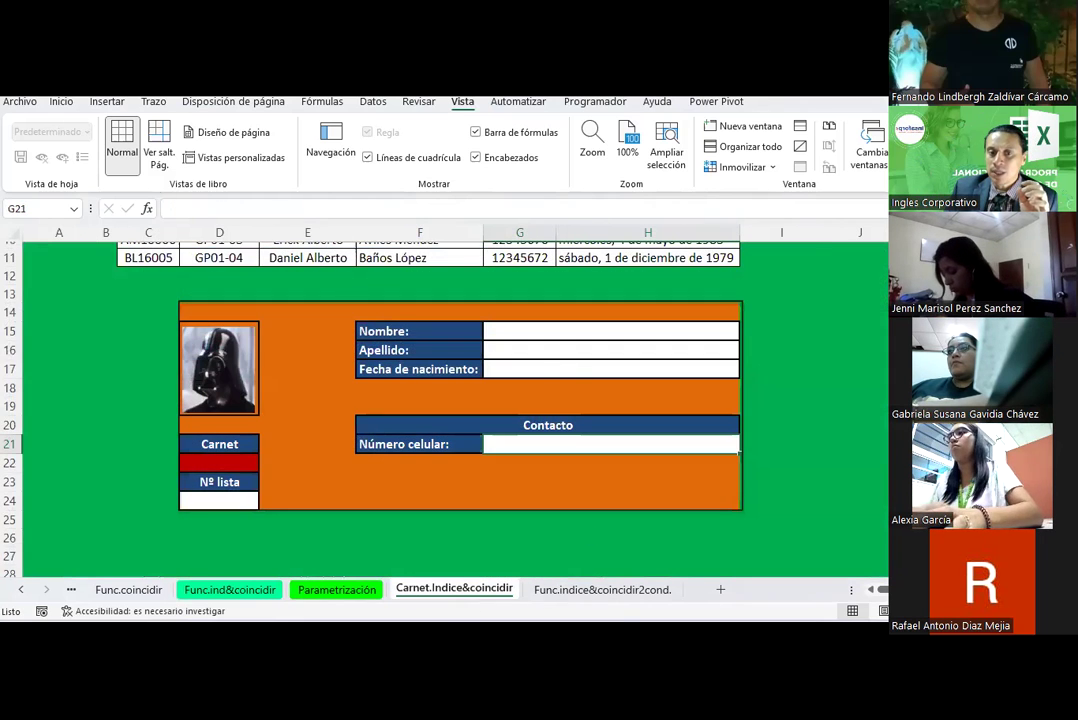
{"action": "left_click", "coordinate": [603, 590]}
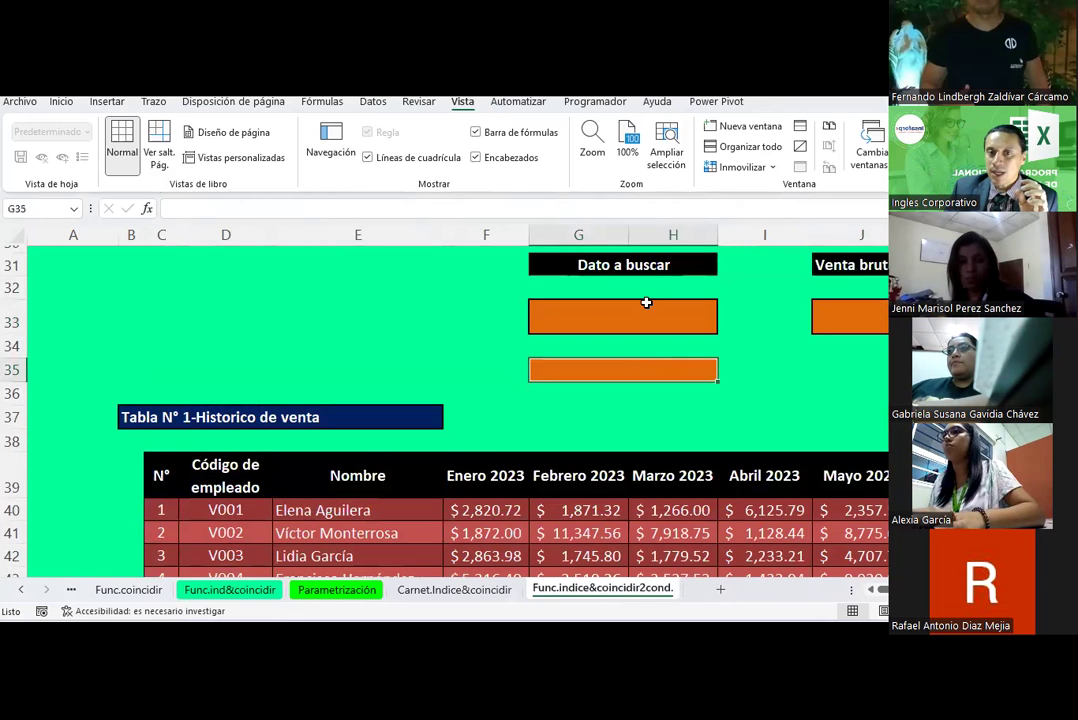
{"action": "left_click", "coordinate": [633, 363]}
{"action": "left_click", "coordinate": [872, 320]}
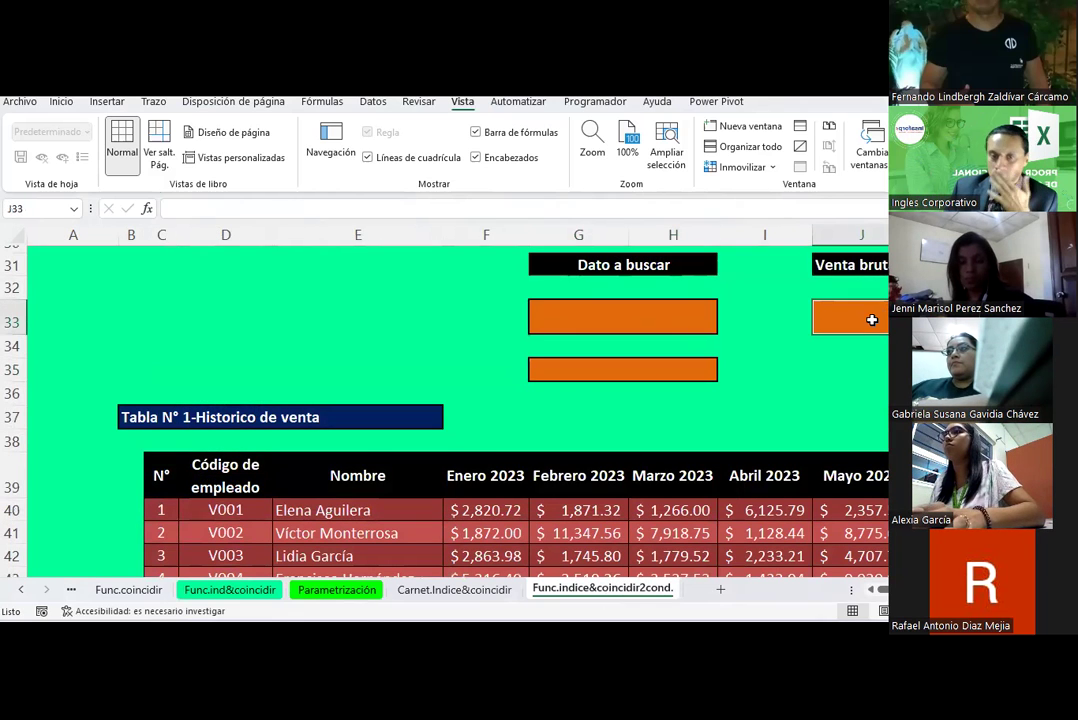
{"action": "left_click", "coordinate": [229, 589]}
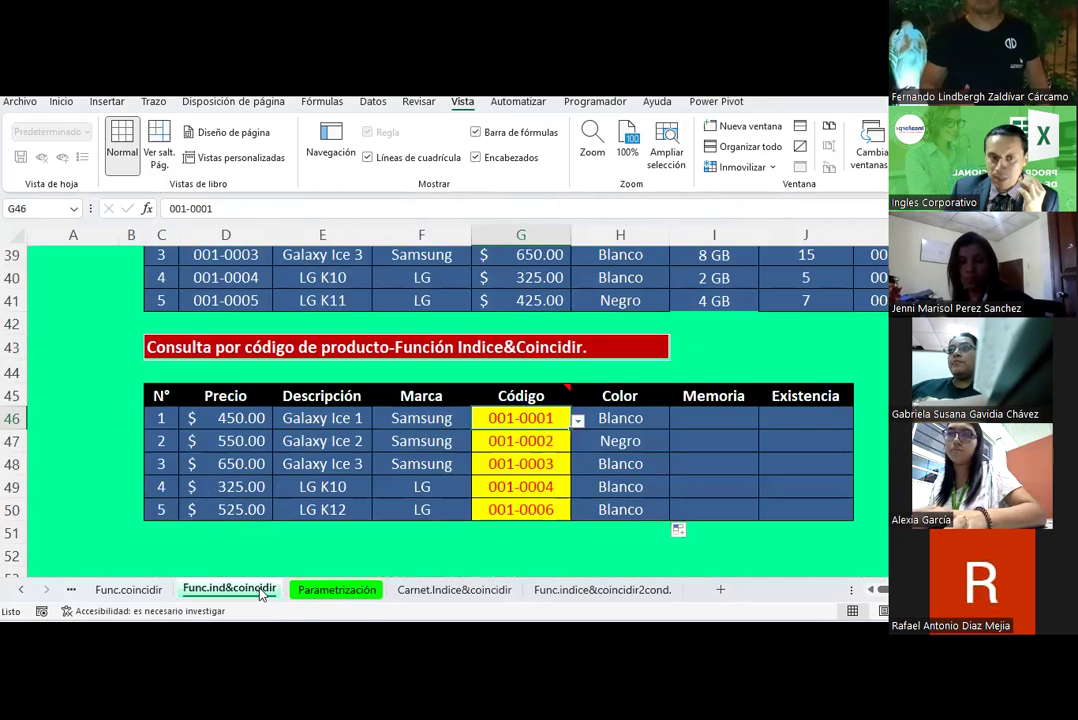
{"action": "left_click", "coordinate": [722, 418]}
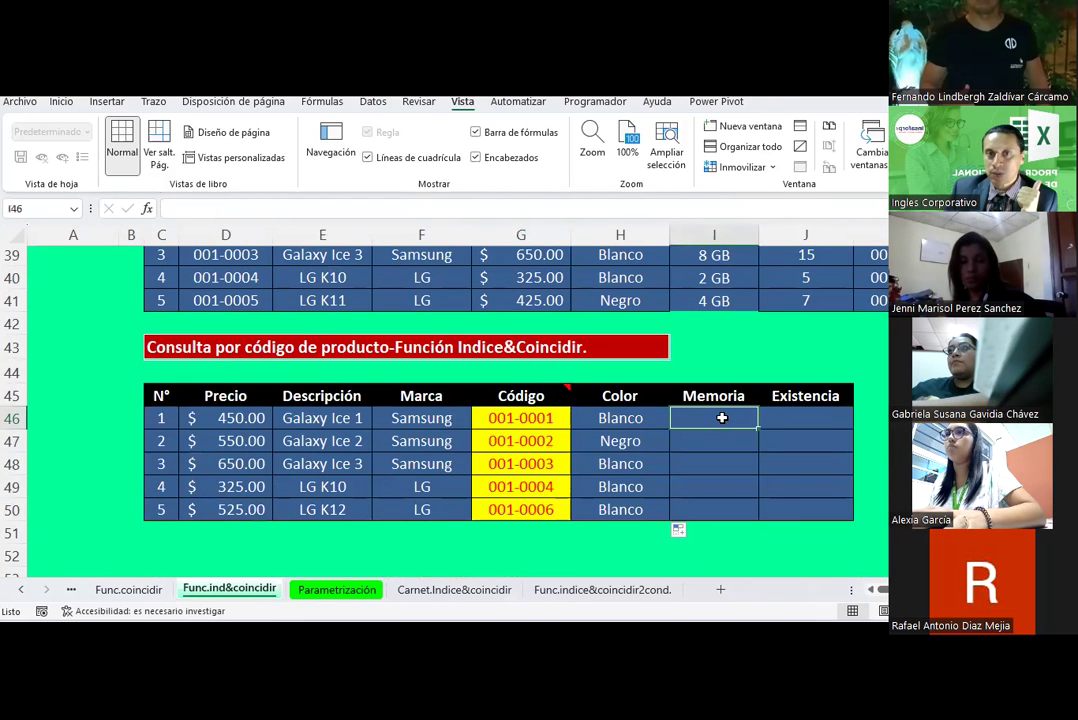